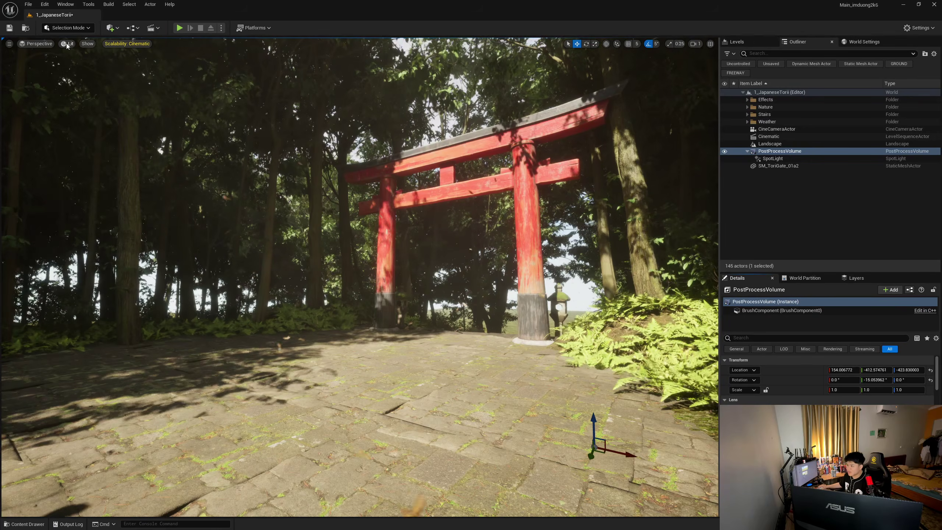
- View the torii scene through CineCameraActor, and stop piloting the camera to return to the free perspective view
{"action": "left_click", "coordinate": [66, 44]}
{"action": "left_click", "coordinate": [40, 44]}
{"action": "left_click", "coordinate": [56, 134]}
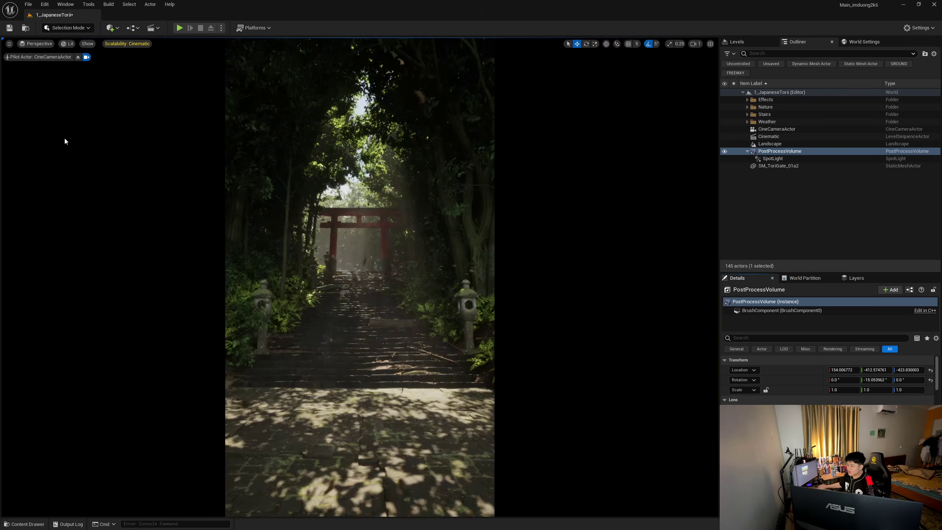
{"action": "left_click", "coordinate": [78, 57]}
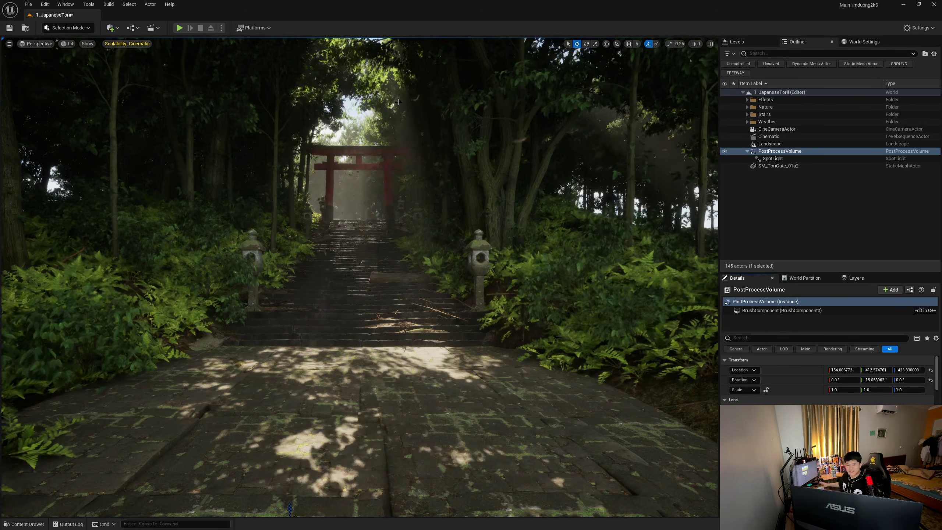
- Switch to the web browser and review the heading of the UE4 Auto-Landscape Master Material page
{"action": "key", "text": "alt+Tab"}
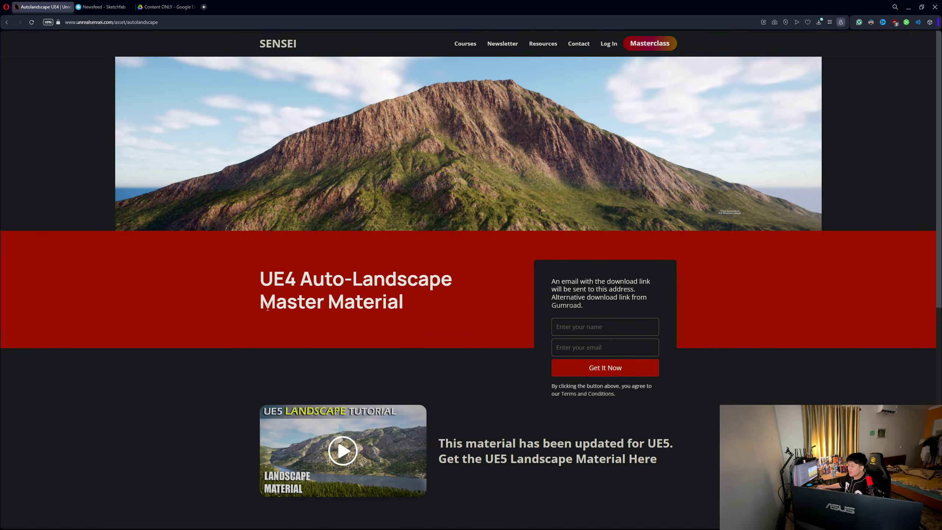
{"action": "left_click_drag", "start_coordinate": [297, 277], "coordinate": [453, 281]}
{"action": "left_click_drag", "start_coordinate": [261, 301], "coordinate": [369, 322]}
- Search Sketchfab for "torii" models and limit the results to downloadable ones
{"action": "left_click", "coordinate": [103, 7]}
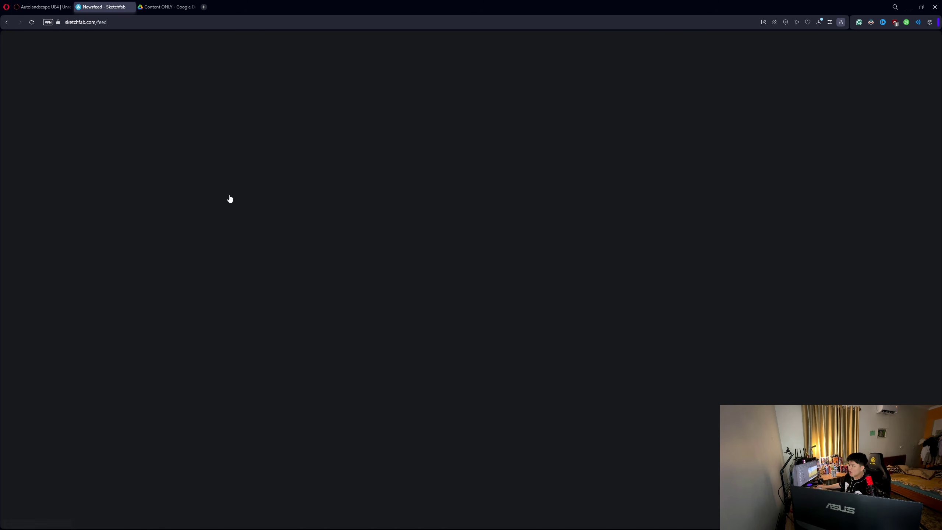
{"action": "left_click", "coordinate": [315, 41]}
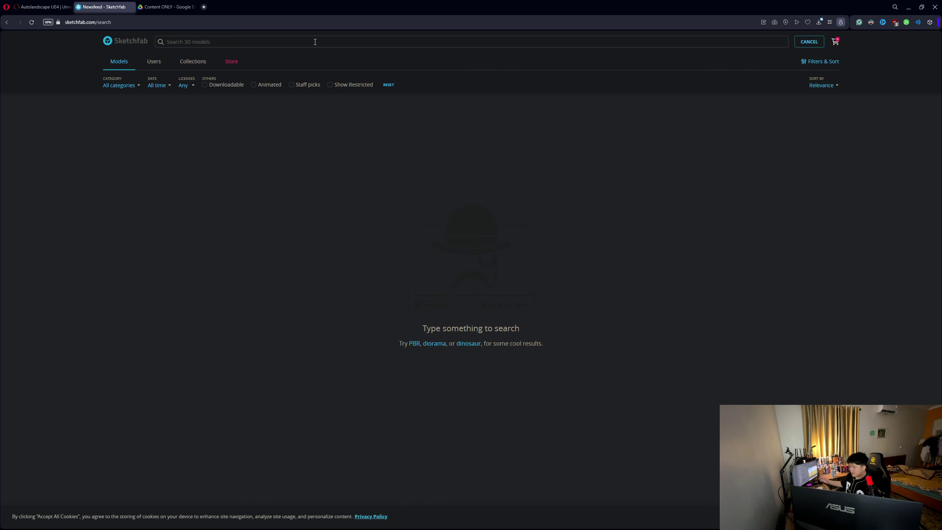
{"action": "type", "text": "torii"}
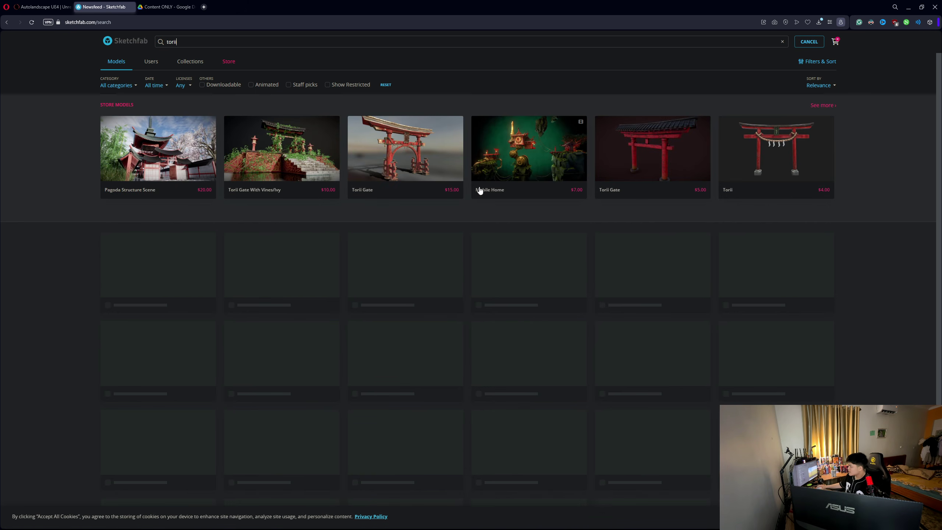
{"action": "left_click", "coordinate": [216, 85]}
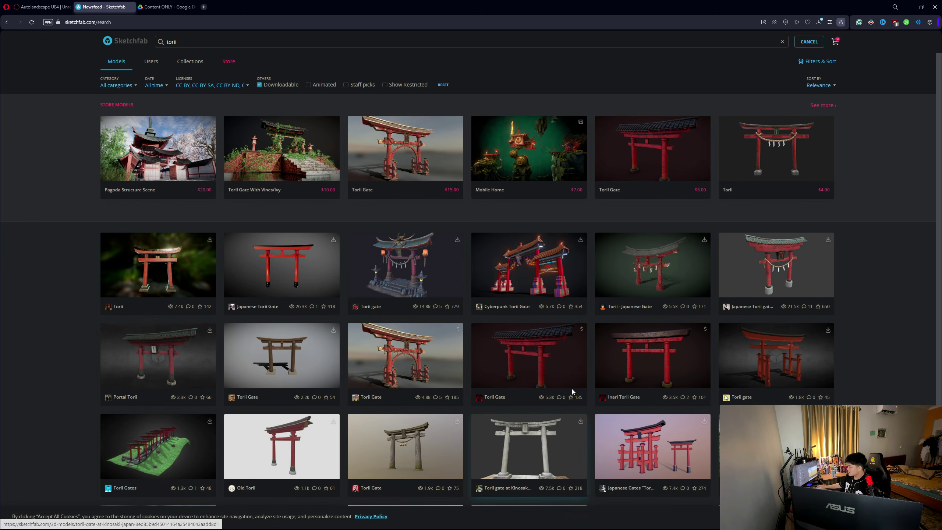
- Open the first free Torii model, check its available download formats, and close the download dialog
{"action": "left_click", "coordinate": [177, 260]}
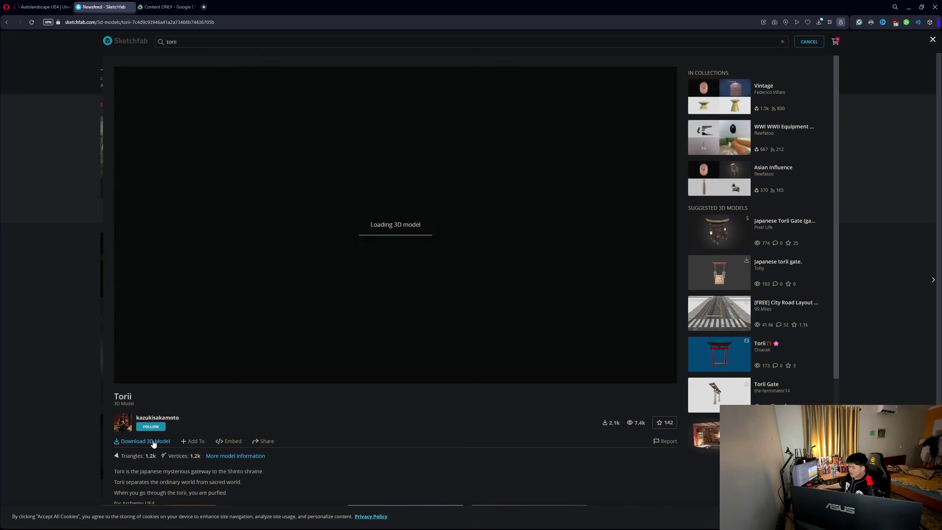
{"action": "left_click", "coordinate": [134, 444]}
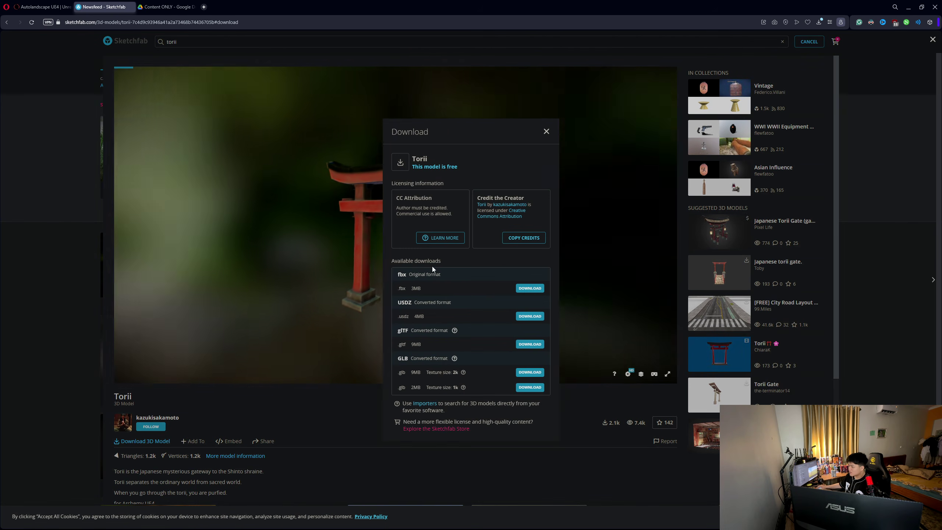
{"action": "left_click", "coordinate": [547, 132]}
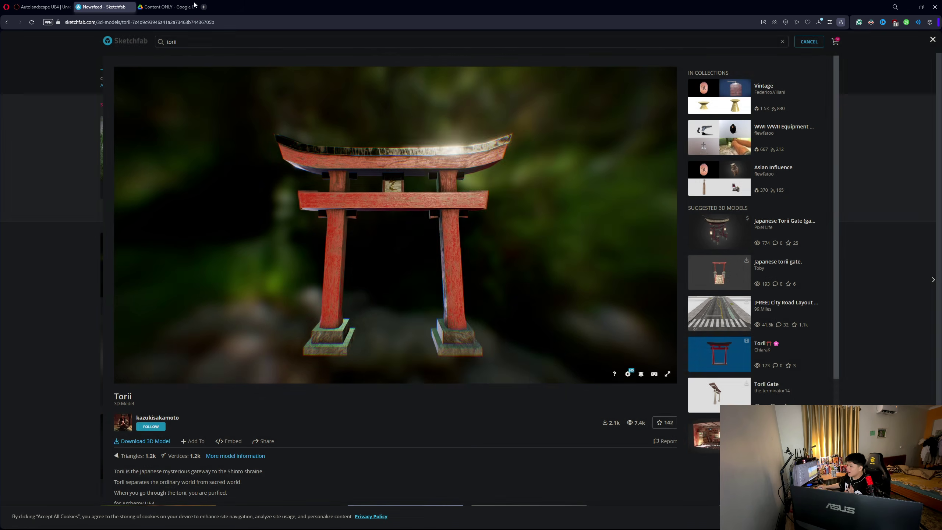
- Inspect the files in the ToriiGate_Content folder on Google Drive, and close the browser
{"action": "left_click", "coordinate": [167, 7]}
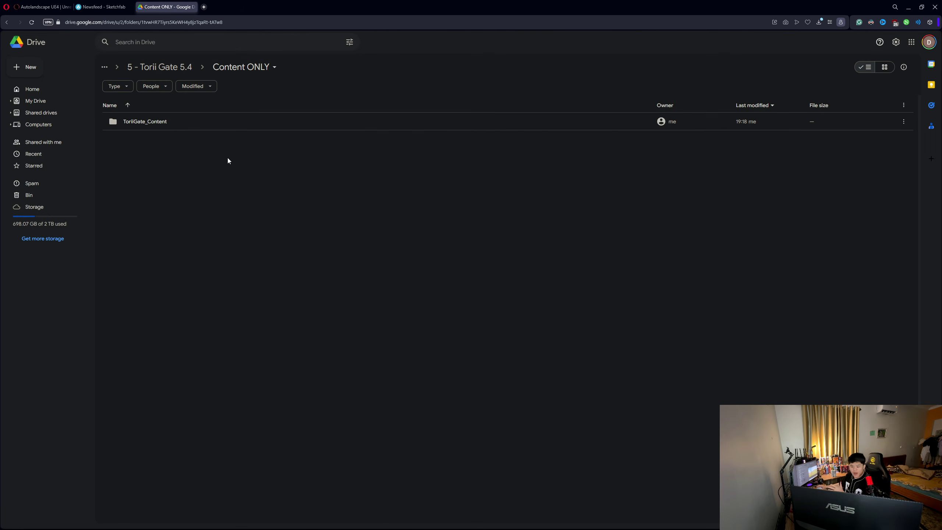
{"action": "double_click", "coordinate": [184, 118]}
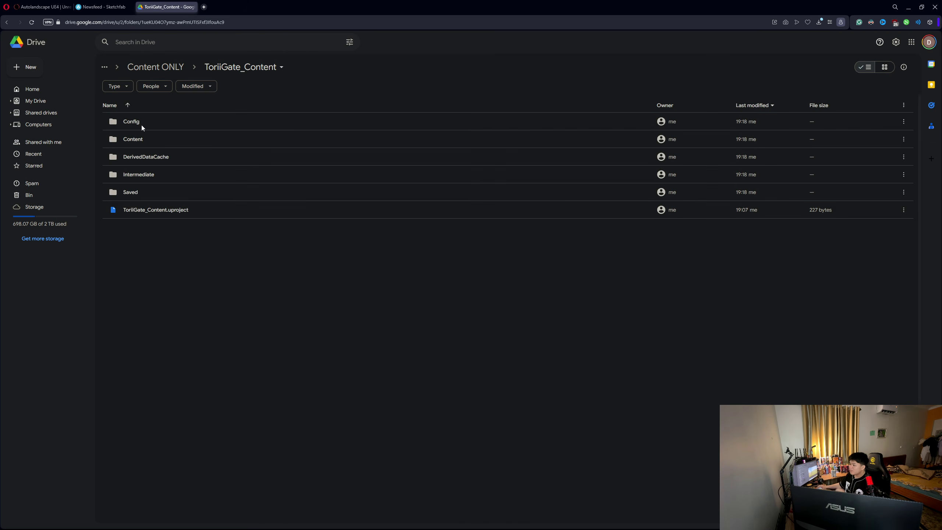
{"action": "key", "text": "ctrl+a"}
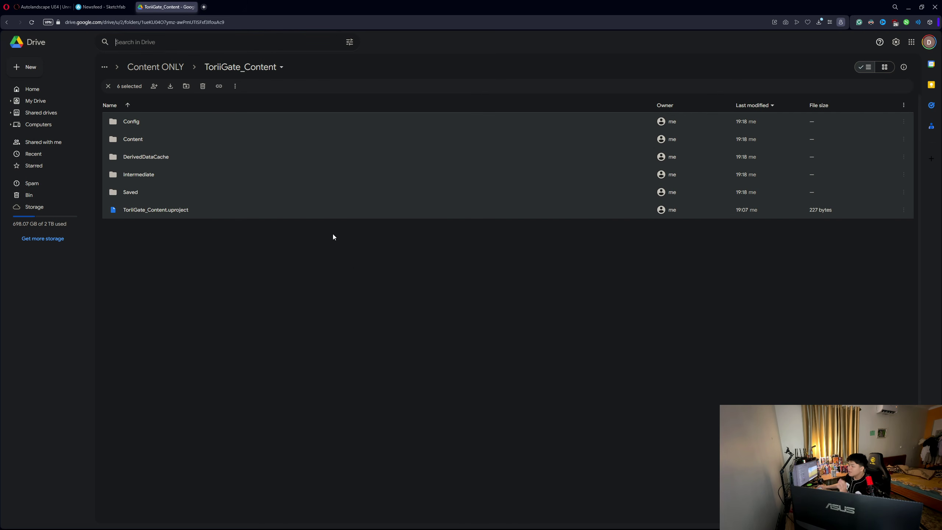
{"action": "left_click", "coordinate": [354, 266]}
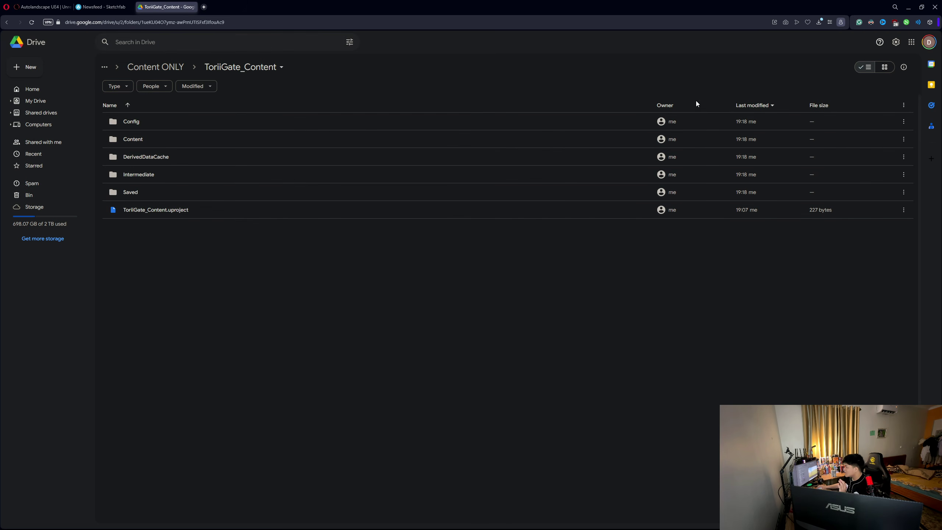
{"action": "left_click", "coordinate": [935, 8]}
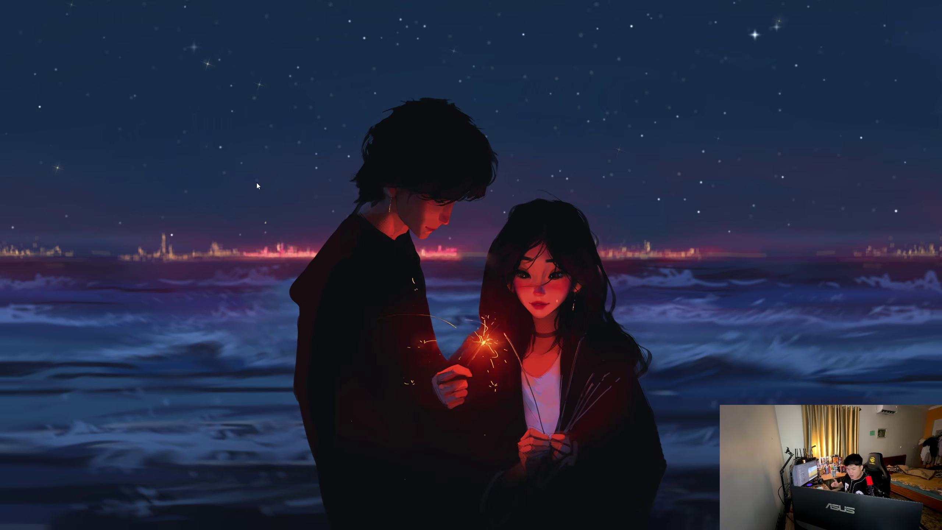
- Launch the Epic Games Launcher, search the Marketplace for "megascan trees", and browse the results in a maximized window
{"action": "key", "text": "alt+space"}
{"action": "type", "text": "epic"}
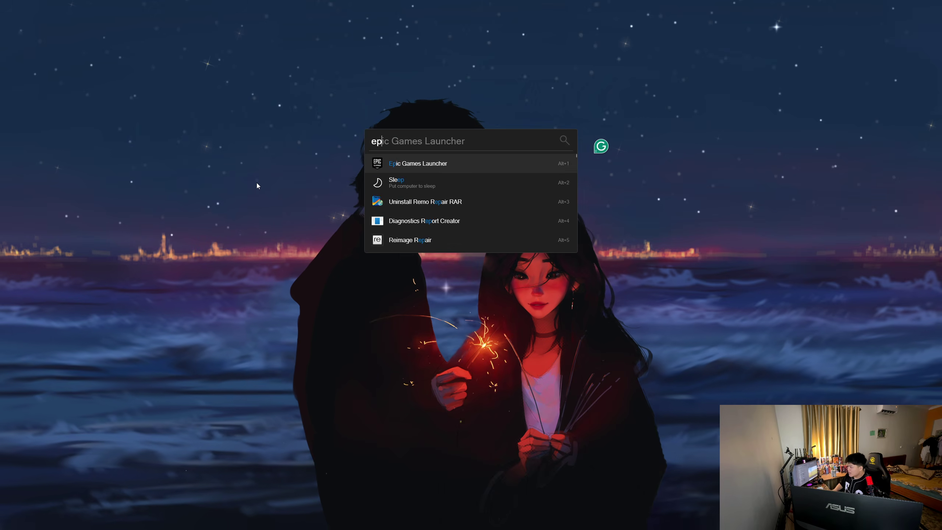
{"action": "key", "text": "Return"}
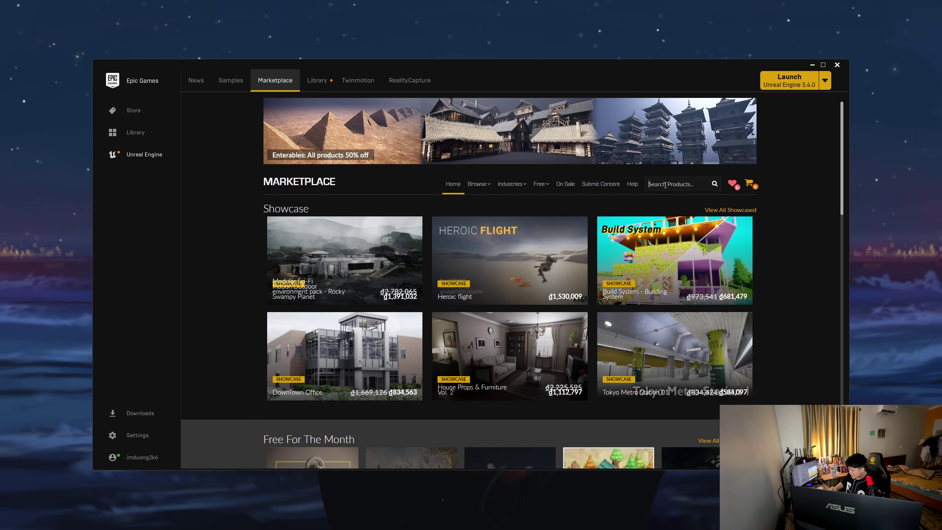
{"action": "type", "text": "megascan trees"}
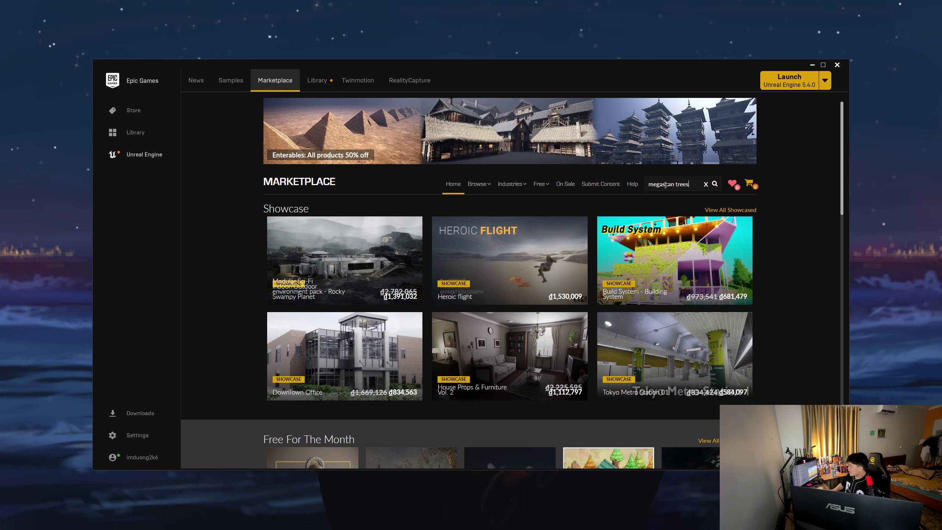
{"action": "key", "text": "Return"}
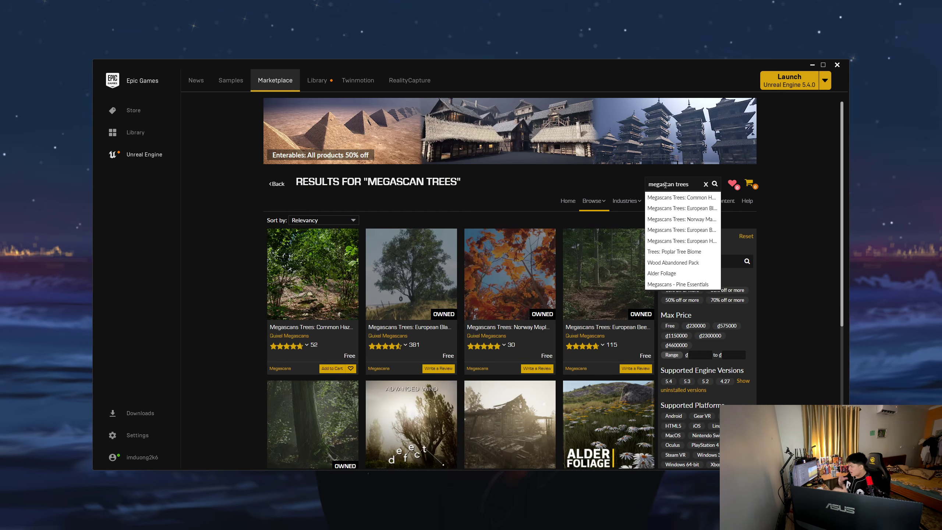
{"action": "left_click", "coordinate": [823, 65]}
{"action": "scroll", "coordinate": [291, 320], "scroll_direction": "down", "scroll_amount": 3}
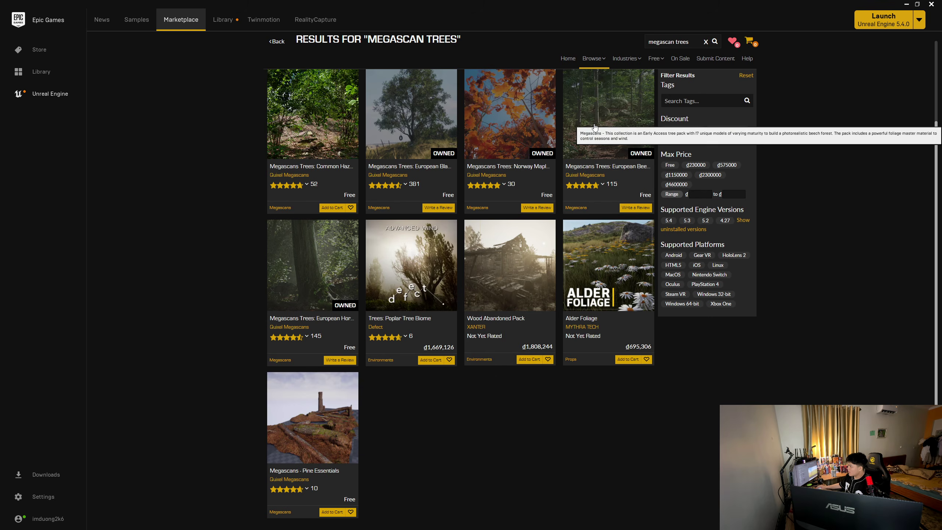
- Start adding Megascans Trees: European Beech to a project, show all projects, and select ToriiGate_Content
{"action": "left_click", "coordinate": [580, 129]}
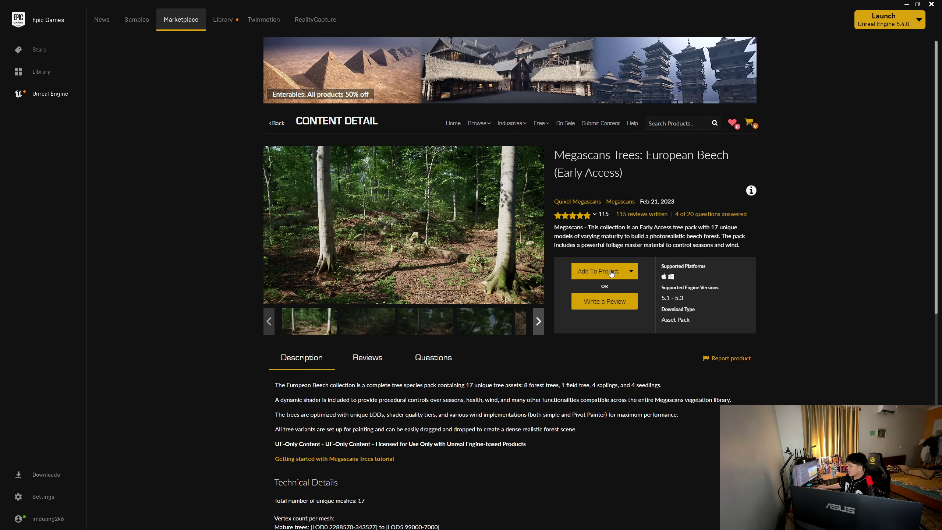
{"action": "left_click", "coordinate": [598, 272]}
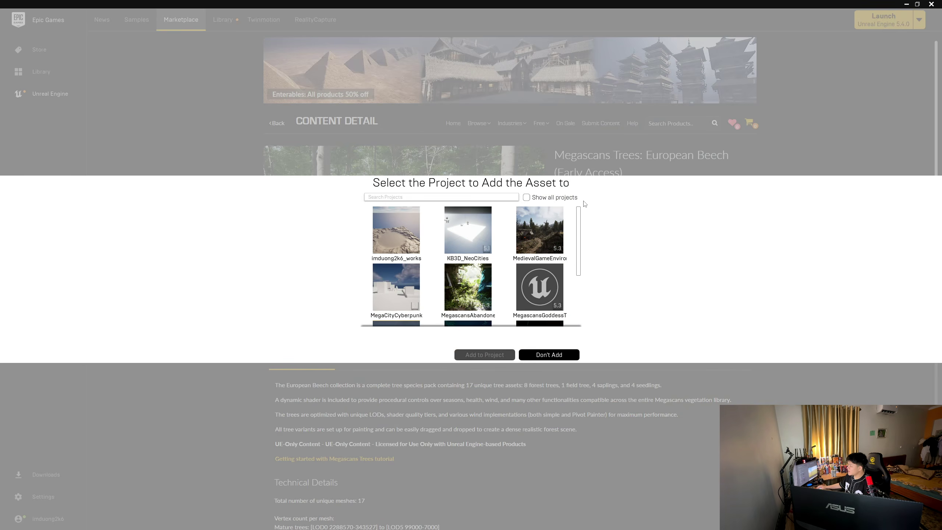
{"action": "left_click", "coordinate": [527, 197]}
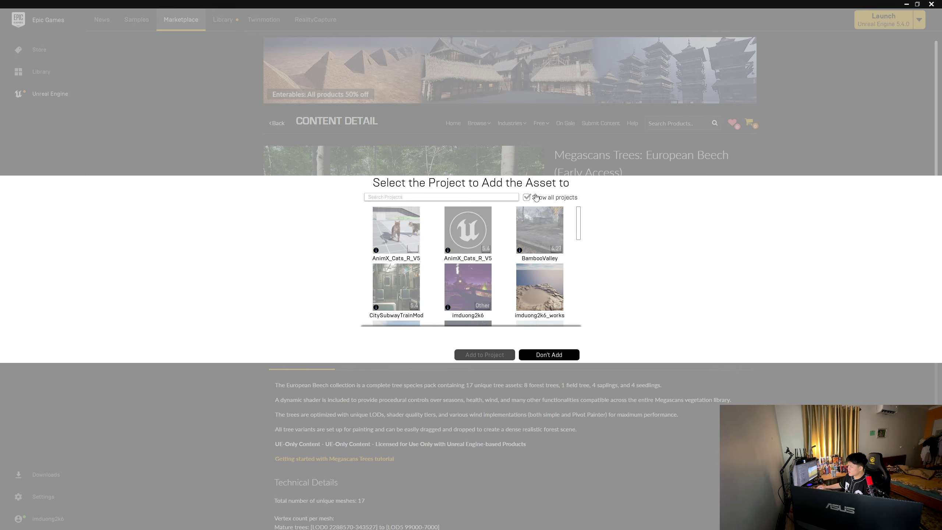
{"action": "scroll", "coordinate": [503, 301], "scroll_direction": "down", "scroll_amount": 5}
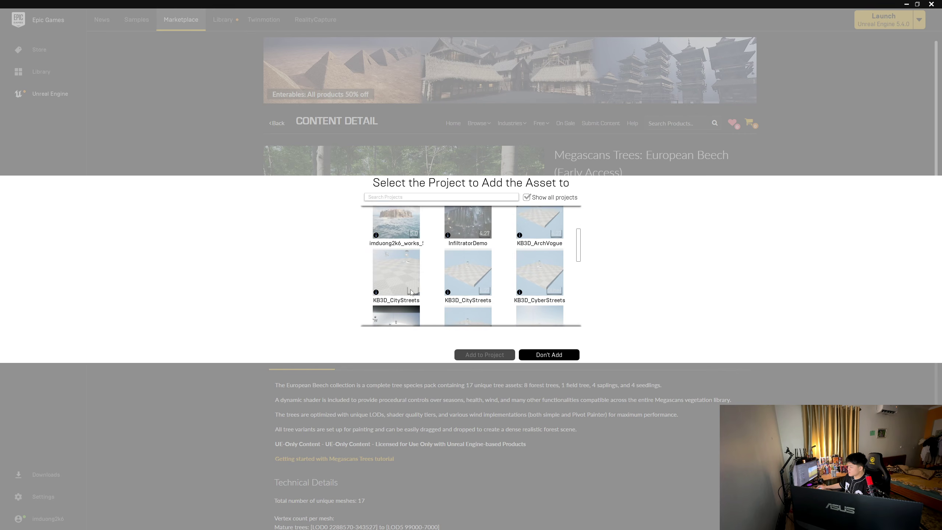
{"action": "left_click_drag", "start_coordinate": [579, 260], "coordinate": [590, 292]}
{"action": "scroll", "coordinate": [591, 294], "scroll_direction": "down", "scroll_amount": 1}
{"action": "left_click", "coordinate": [539, 264]}
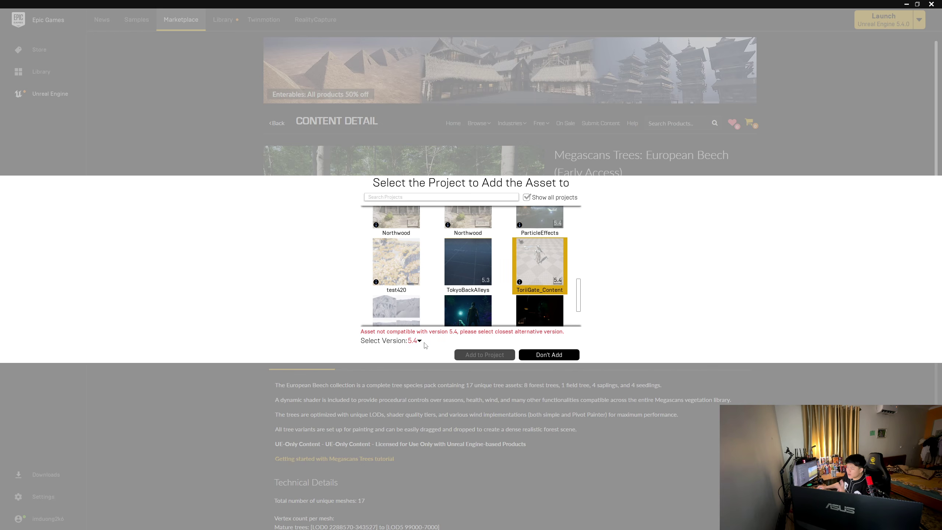
- Choose version 5.3 for the European Beech pack, decline adding it, and close the launcher
{"action": "left_click", "coordinate": [415, 341]}
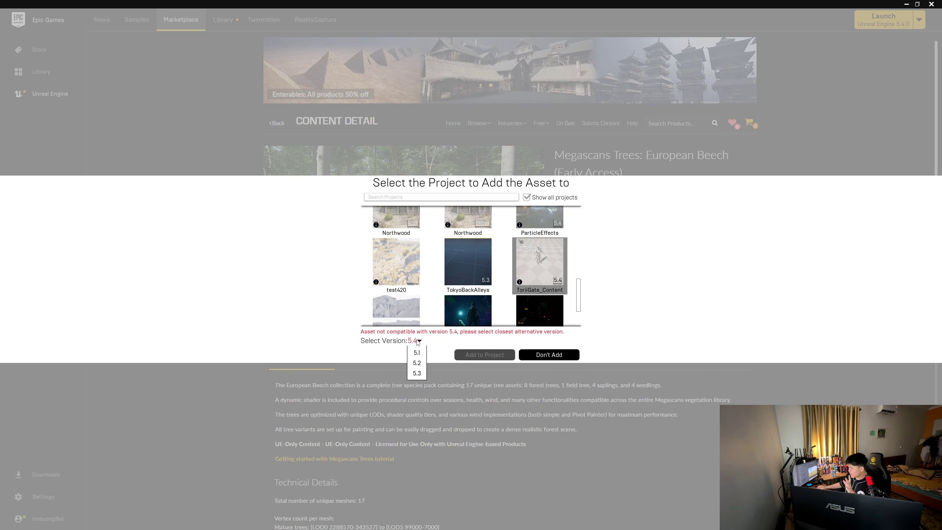
{"action": "left_click", "coordinate": [417, 373]}
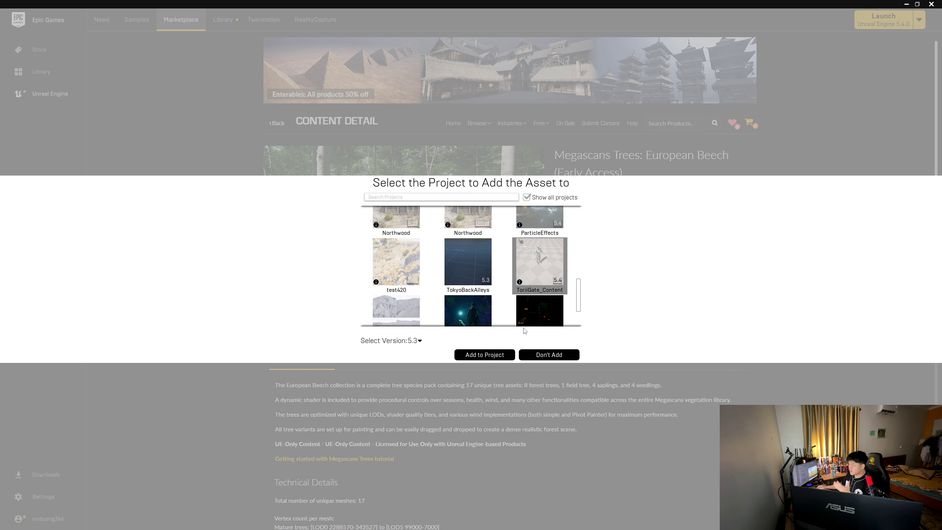
{"action": "left_click", "coordinate": [546, 354]}
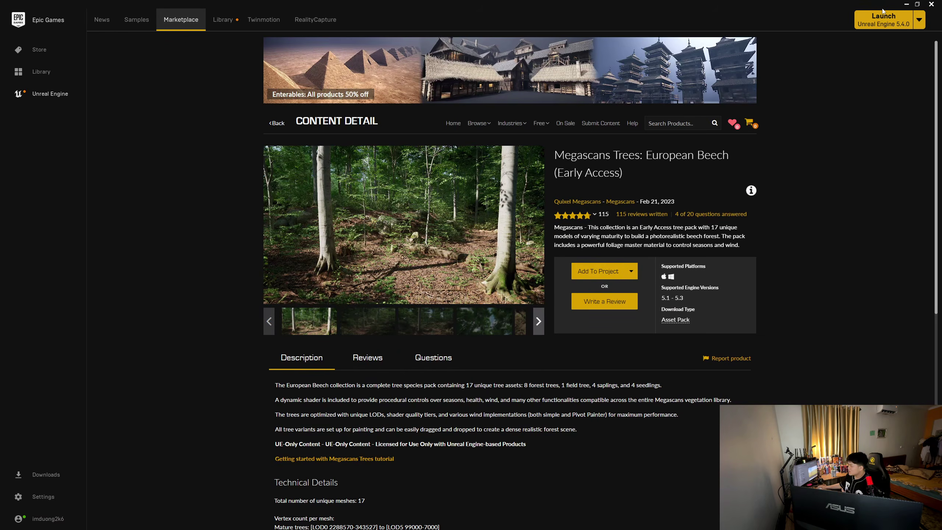
{"action": "left_click", "coordinate": [936, 4]}
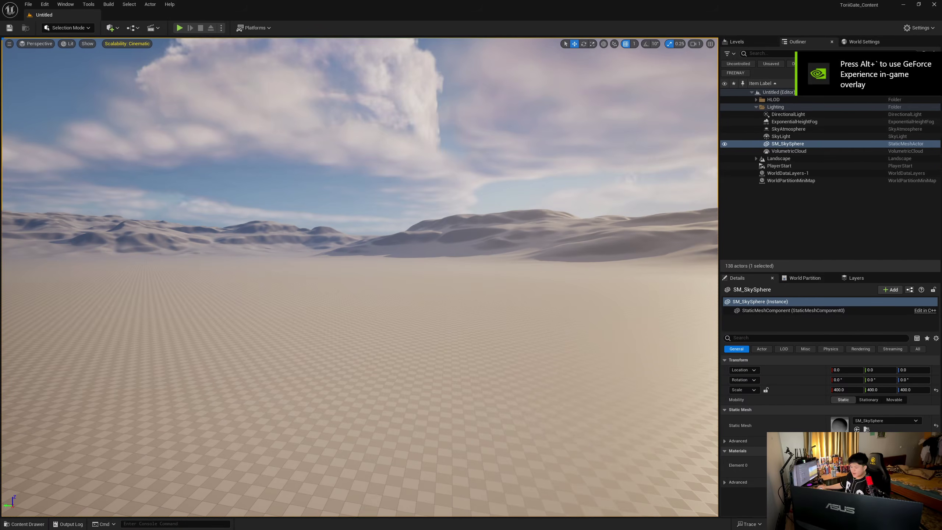
- Check in the Plugins list whether Movie Render Queue is enabled by searching "movie render q", and close the list
{"action": "left_click", "coordinate": [41, 5]}
{"action": "left_click", "coordinate": [69, 126]}
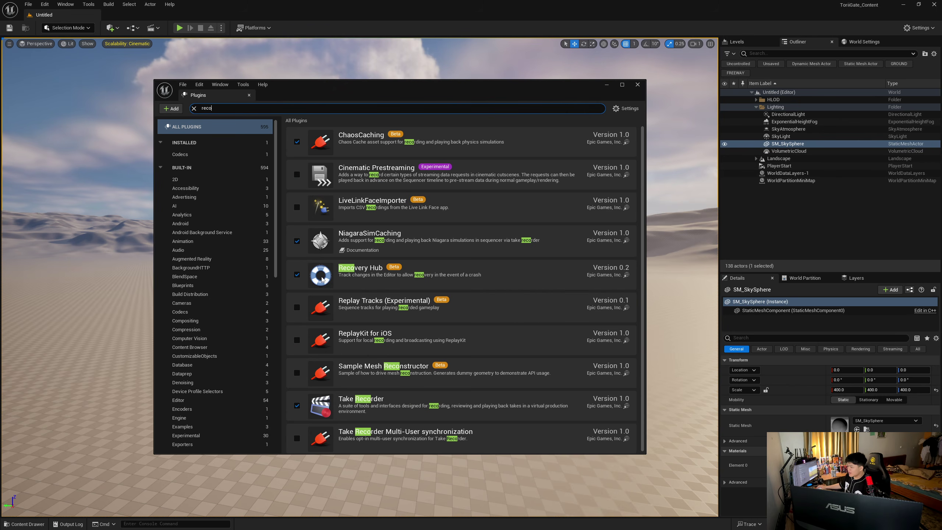
{"action": "type", "text": "vie render q"}
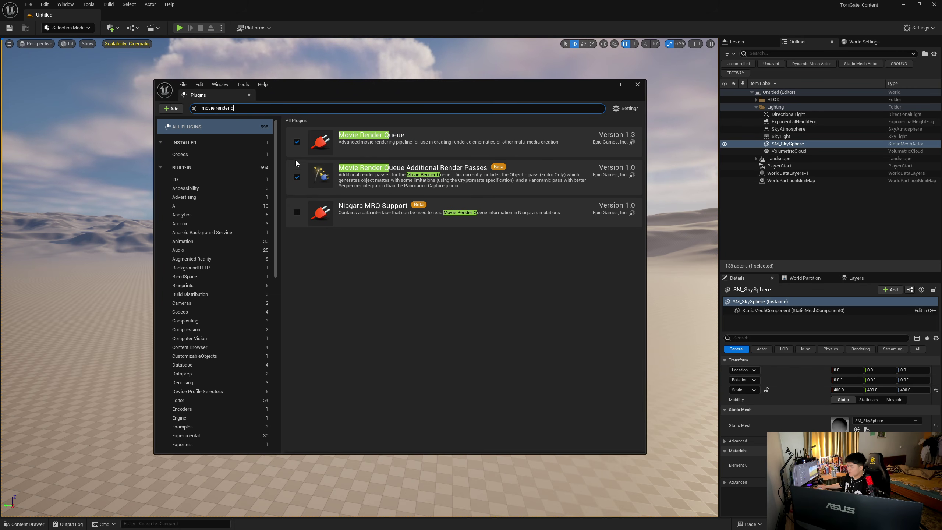
{"action": "left_click", "coordinate": [638, 85]}
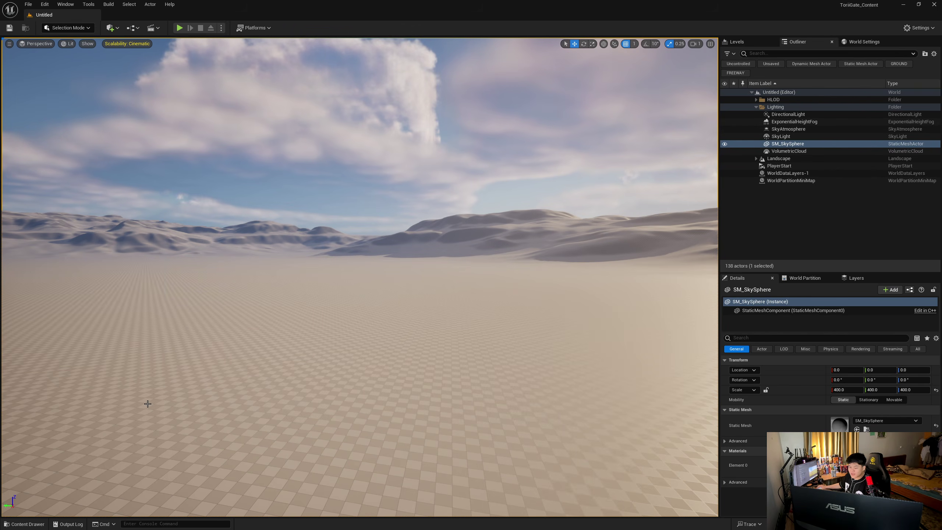
- Select the Third Person blueprint pack among the addable feature and content packs, and cancel without adding it
{"action": "left_click", "coordinate": [24, 523]}
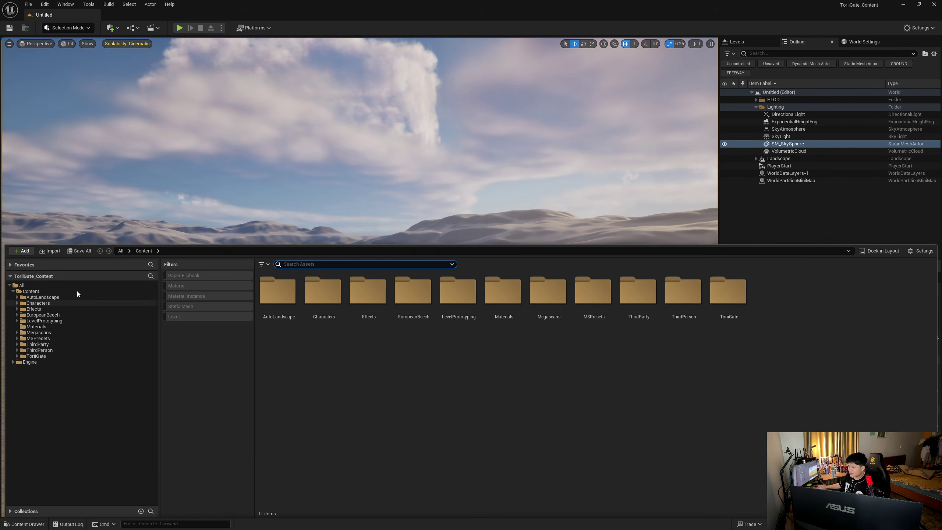
{"action": "left_click", "coordinate": [24, 252]}
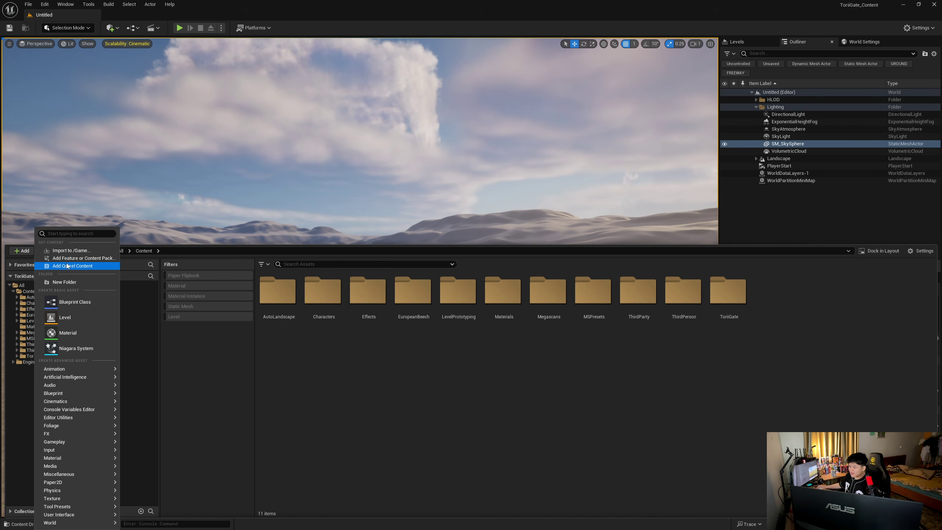
{"action": "left_click", "coordinate": [73, 259]}
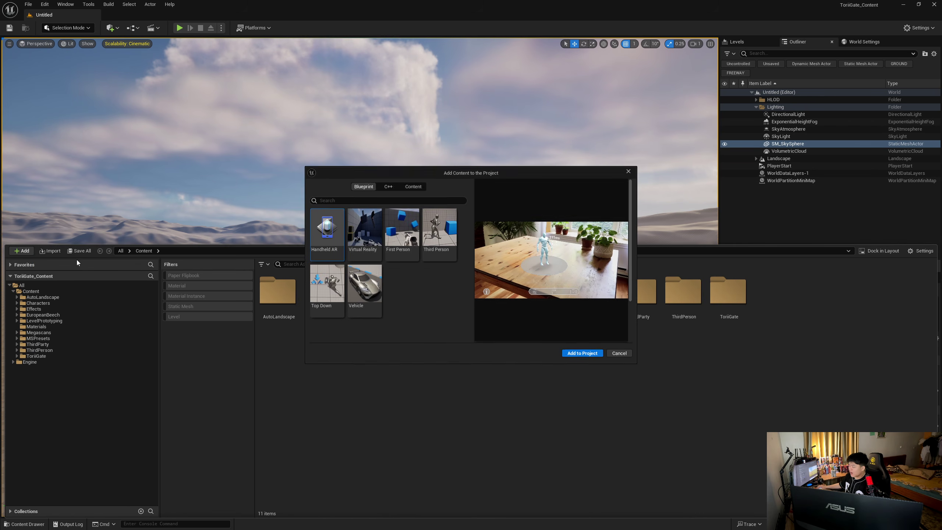
{"action": "left_click", "coordinate": [435, 227]}
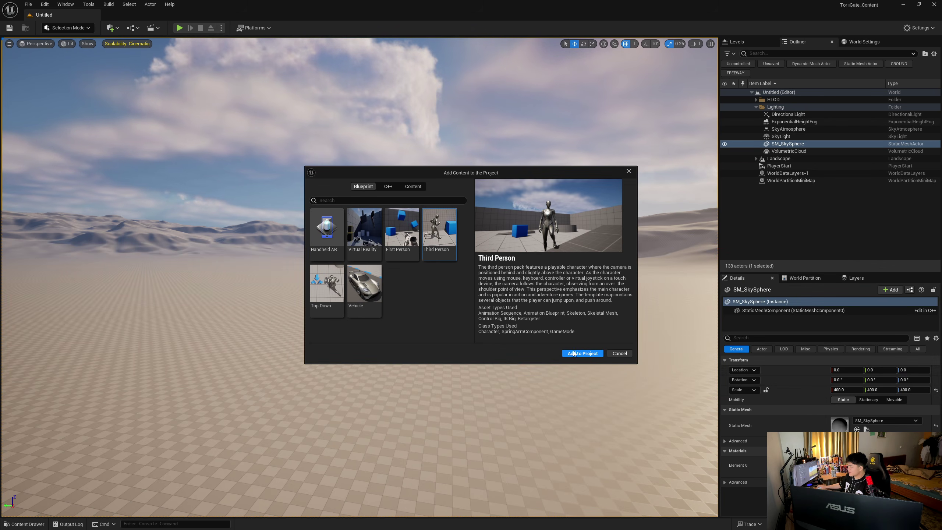
{"action": "left_click", "coordinate": [618, 353]}
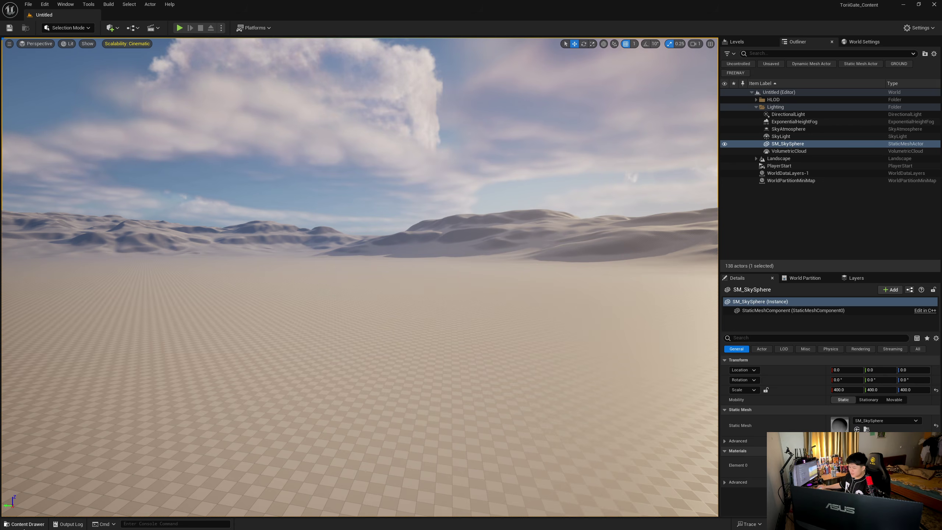
- Look at the contents of the project's Characters folder and close the Content Drawer
{"action": "left_click", "coordinate": [25, 524]}
{"action": "left_click", "coordinate": [47, 303]}
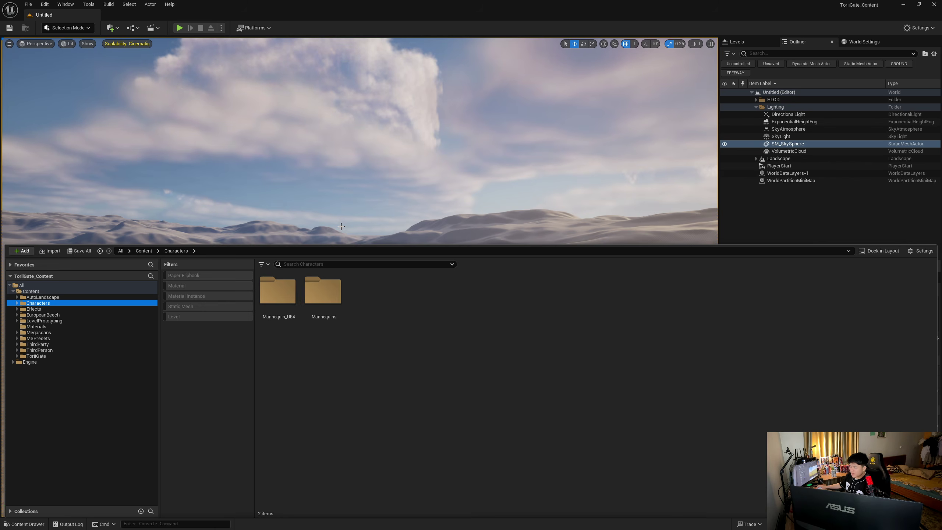
{"action": "left_click", "coordinate": [262, 198]}
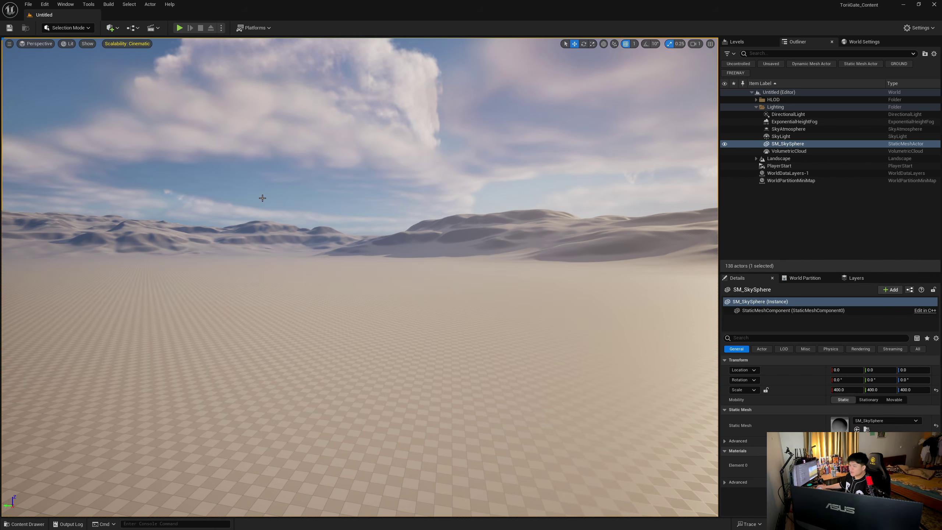
- Create a new level from the Basic template
{"action": "left_click", "coordinate": [28, 4]}
{"action": "left_click", "coordinate": [45, 36]}
{"action": "left_click", "coordinate": [478, 226]}
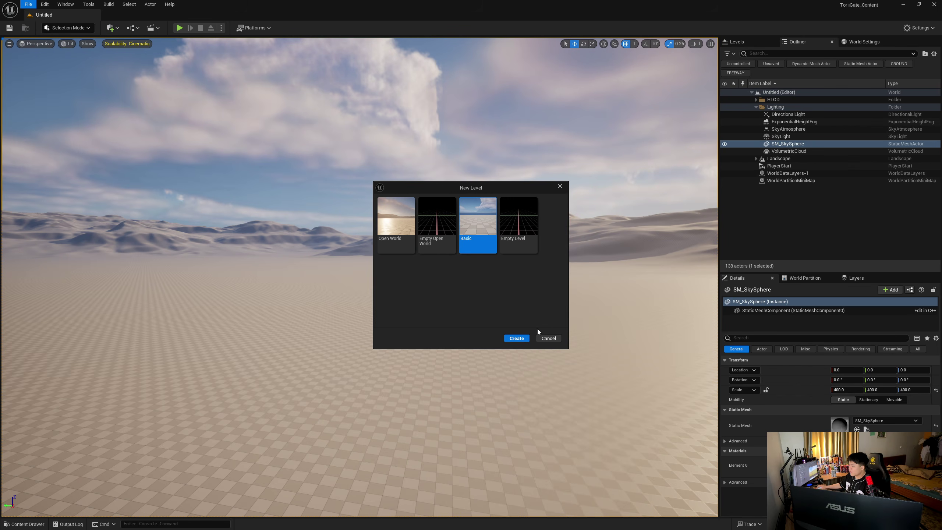
{"action": "left_click", "coordinate": [516, 338]}
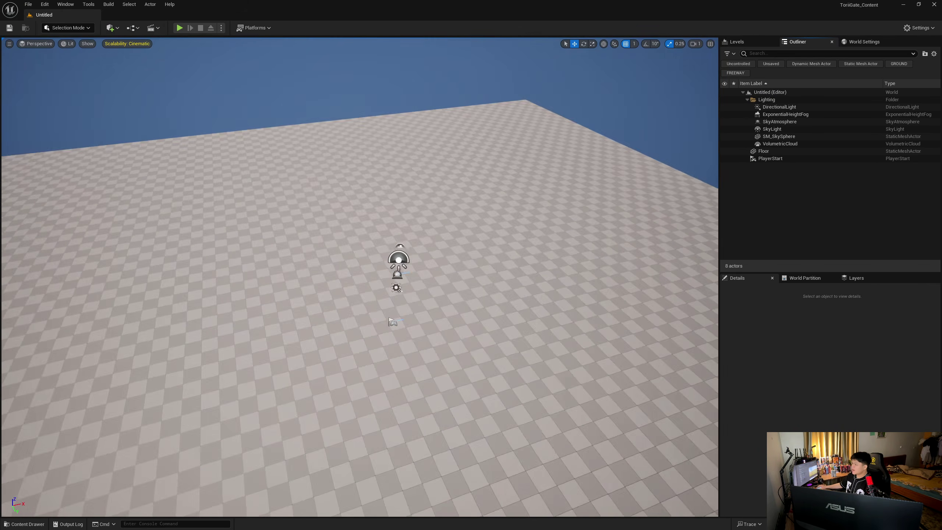
- Save the new level in the Content folder under the name ToriiGate
{"action": "key", "text": "w"}
{"action": "right_click_drag", "start_coordinate": [360, 277], "coordinate": [337, 301]}
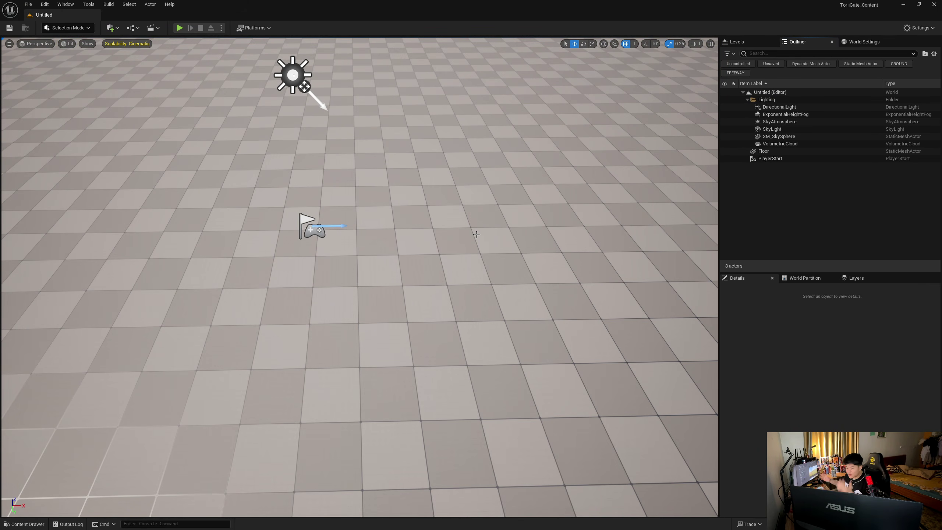
{"action": "key", "text": "ctrl+s"}
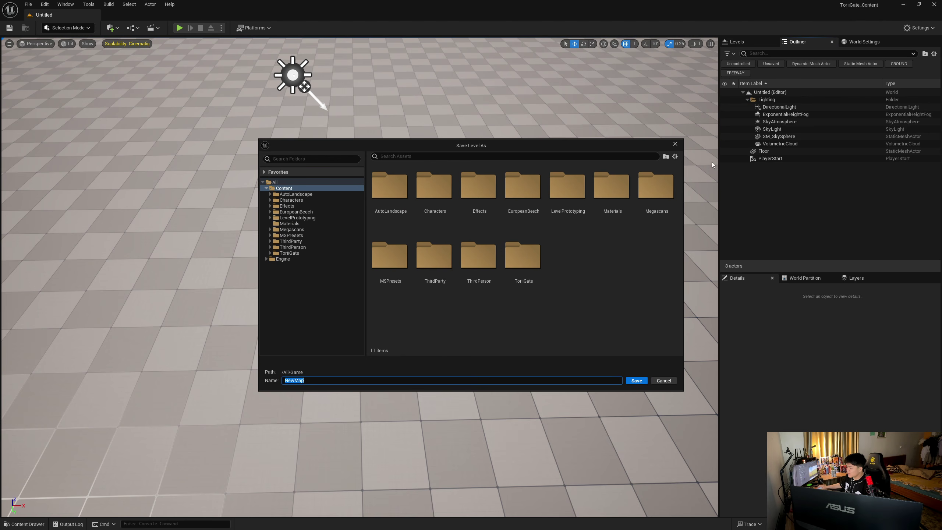
{"action": "key", "text": "BackSpace"}
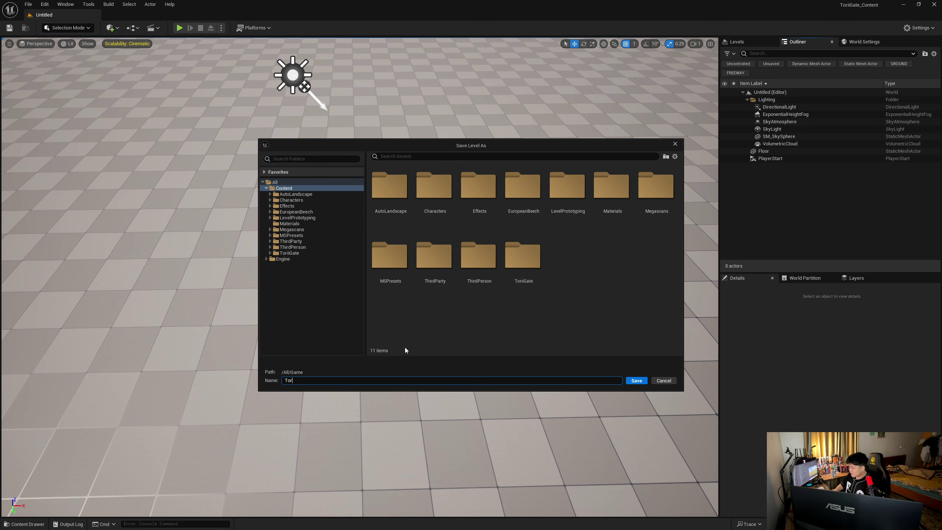
{"action": "type", "text": "iiGate"}
{"action": "key", "text": "Return"}
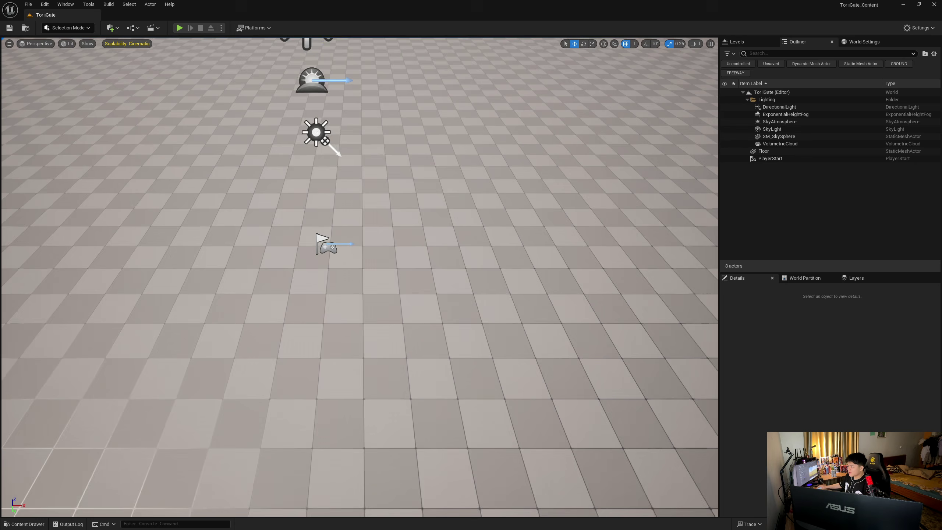
- Place the SKM_Manny skeletal mesh from Characters/Mannequins/Meshes on the floor and reset its location to the origin
{"action": "key", "text": "s"}
{"action": "right_click_drag", "start_coordinate": [360, 277], "coordinate": [367, 245]}
{"action": "key", "text": "w"}
{"action": "right_click_drag", "start_coordinate": [342, 206], "coordinate": [342, 204]}
{"action": "key", "text": "s"}
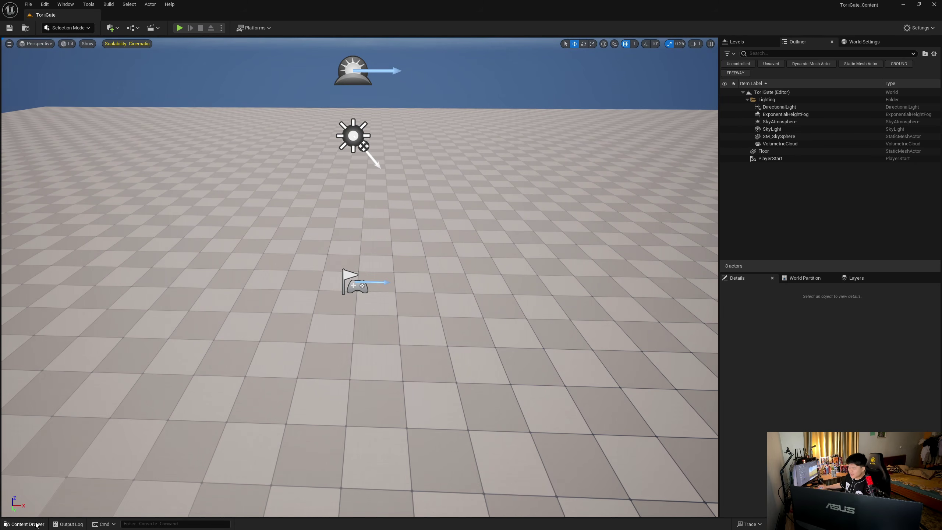
{"action": "left_click", "coordinate": [25, 524]}
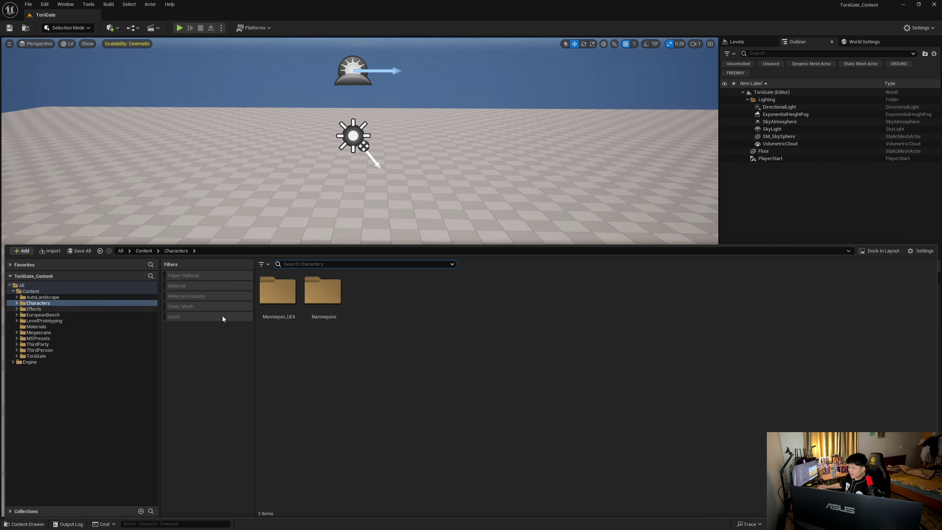
{"action": "double_click", "coordinate": [322, 297]}
{"action": "double_click", "coordinate": [368, 297]}
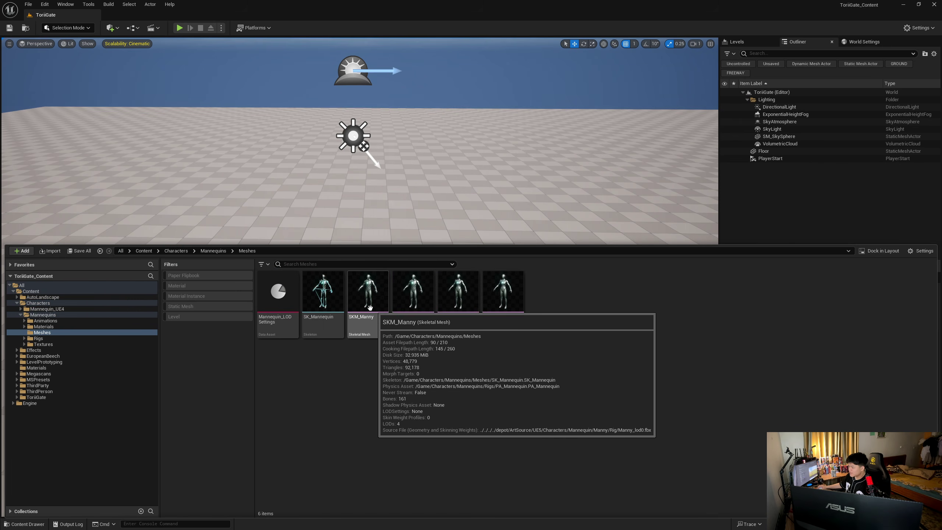
{"action": "mouse_move", "coordinate": [367, 315]}
{"action": "left_mouse_down"}
{"action": "mouse_move", "coordinate": [355, 275]}
{"action": "mouse_move", "coordinate": [359, 328]}
{"action": "left_mouse_up"}
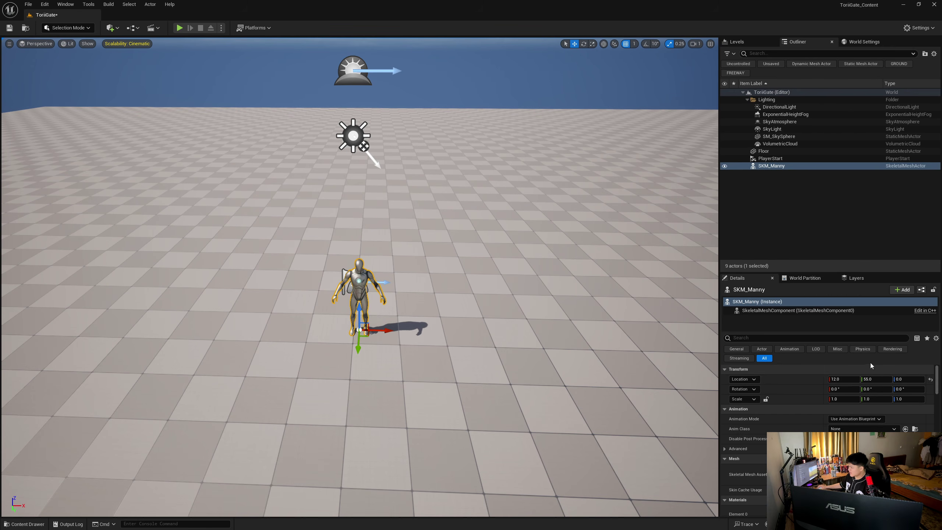
{"action": "left_click", "coordinate": [931, 379]}
- View the mannequin from behind and add a Cine Camera Actor beside it
{"action": "key", "text": "s"}
{"action": "right_click_drag", "start_coordinate": [557, 327], "coordinate": [623, 303]}
{"action": "key", "text": "w"}
{"action": "key", "text": "s"}
{"action": "key", "text": "w"}
{"action": "key", "text": "s"}
{"action": "key", "text": "q"}
{"action": "right_click_drag", "start_coordinate": [465, 311], "coordinate": [458, 315]}
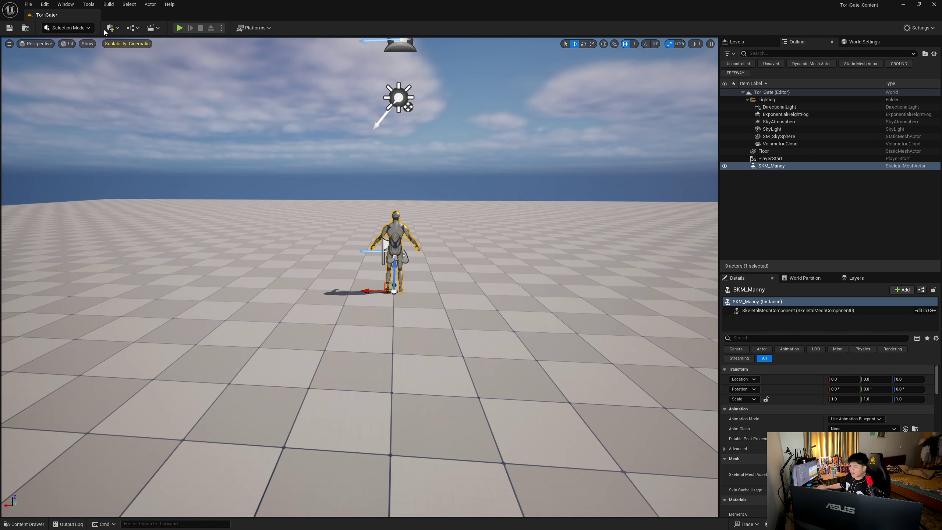
{"action": "left_click", "coordinate": [113, 28]}
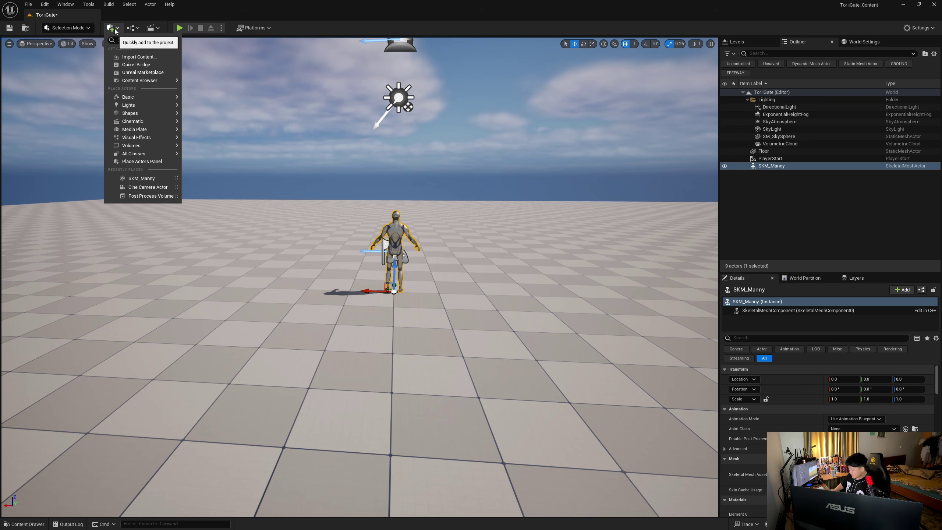
{"action": "type", "text": "cine"}
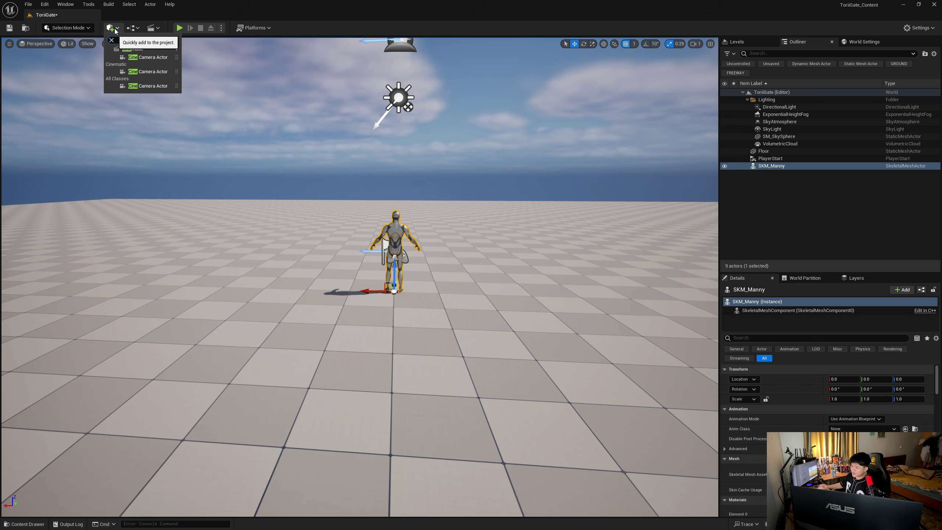
{"action": "left_click", "coordinate": [136, 58]}
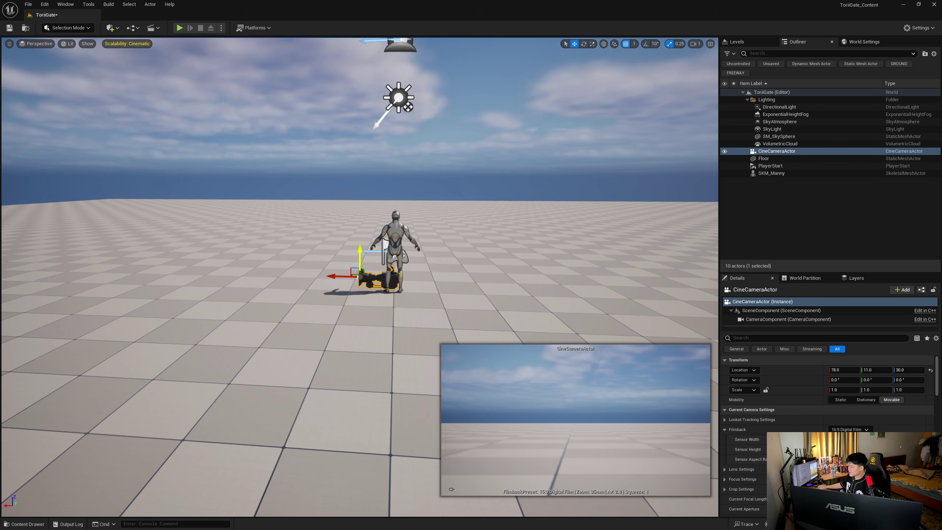
- Raise the cine camera to about 84 in Z and, with rotation snapping on, turn it 90° about Z toward the mannequin
{"action": "left_click_drag", "start_coordinate": [361, 276], "coordinate": [363, 255]}
{"action": "key", "text": "e"}
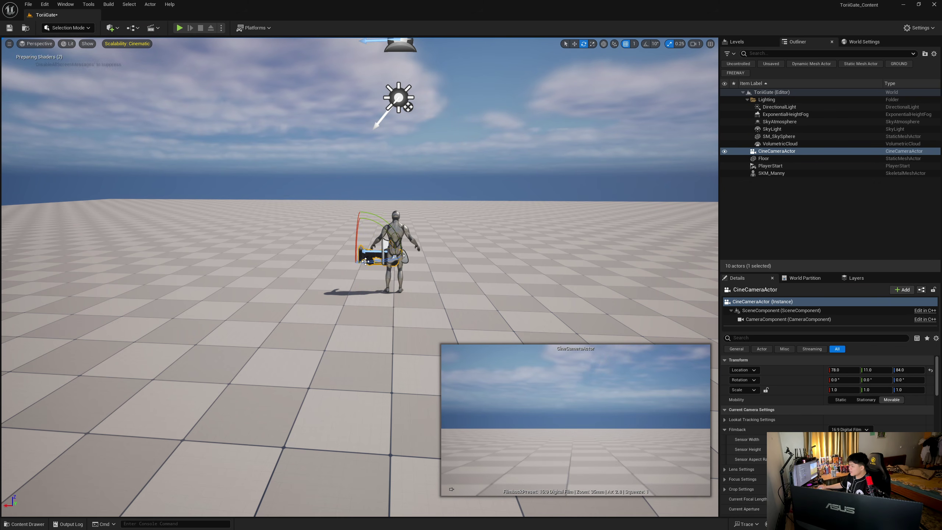
{"action": "left_click", "coordinate": [646, 44]}
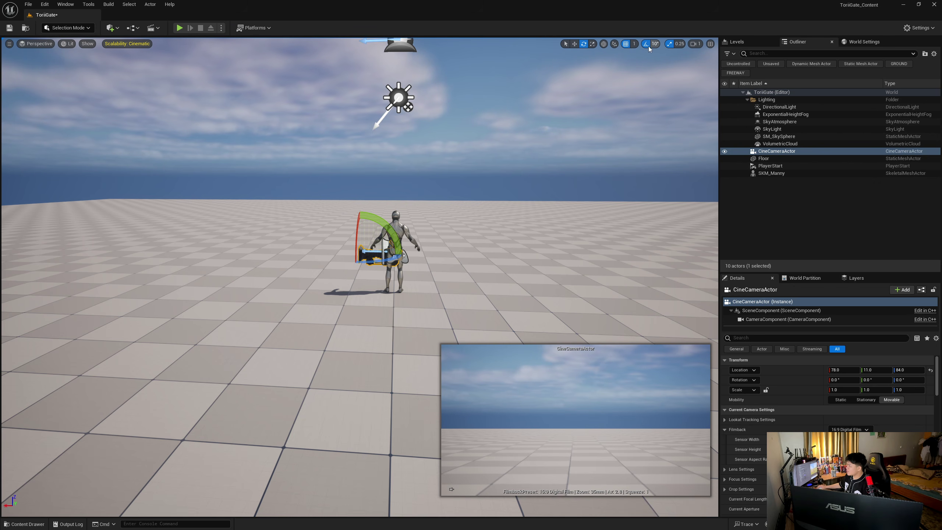
{"action": "left_click_drag", "start_coordinate": [389, 262], "coordinate": [360, 308]}
- Pull the cine camera back behind the mannequin to about -322 in Y and set its X location to 0
{"action": "key", "text": "w"}
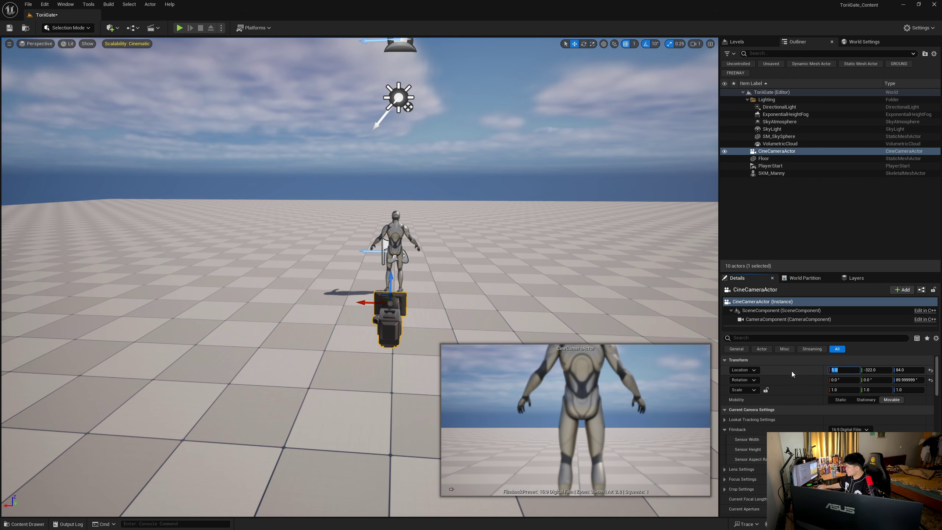
{"action": "type", "text": "0"}
{"action": "key", "text": "Return"}
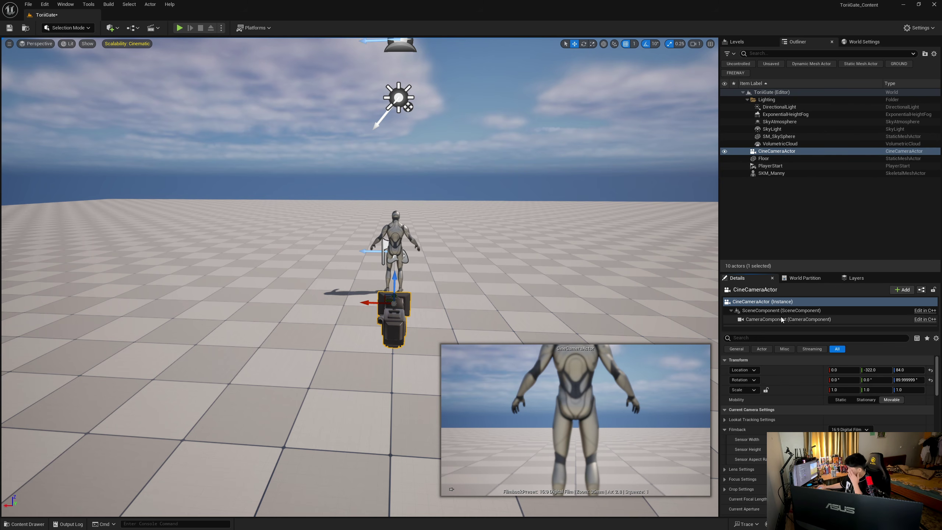
- Enlarge the Details area and set the cine camera's filmback to a sensor width of 13.4 mm and height of 23.8 mm
{"action": "left_click_drag", "start_coordinate": [759, 272], "coordinate": [759, 180]}
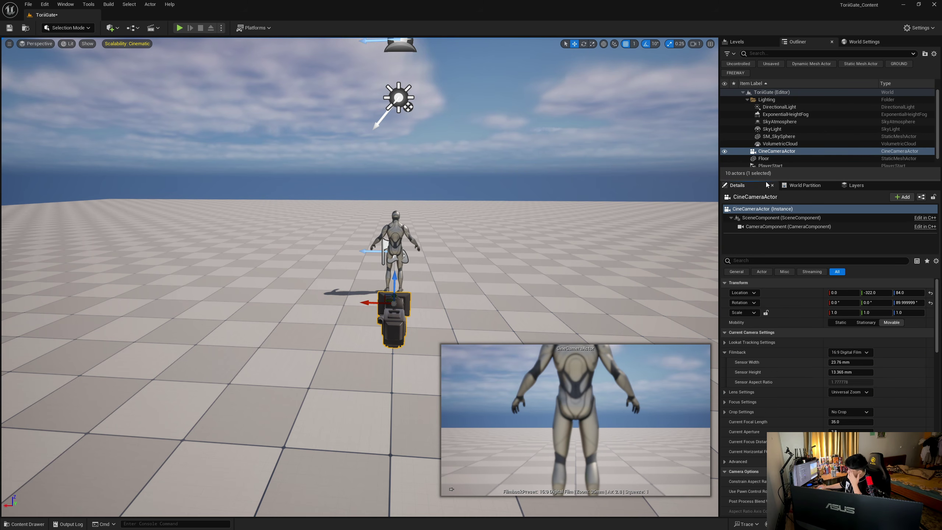
{"action": "left_click", "coordinate": [850, 362]}
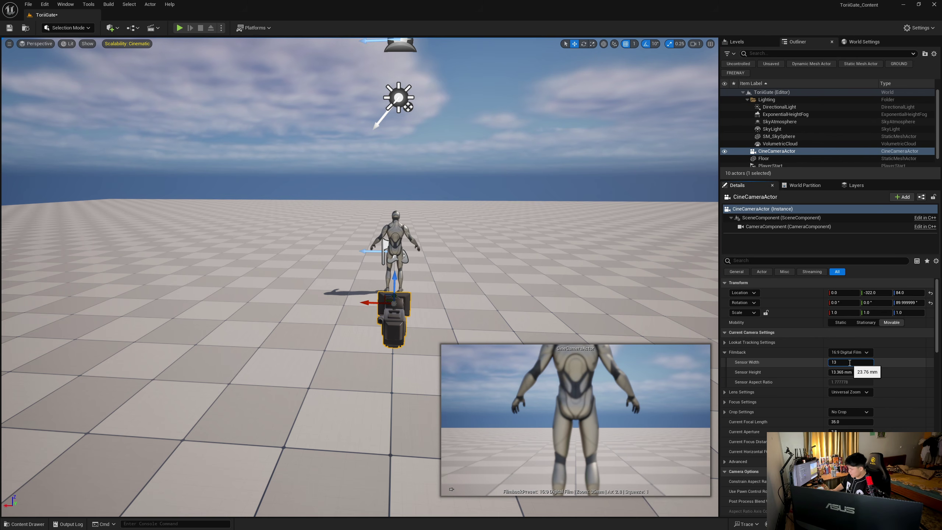
{"action": "type", "text": "13.4"}
{"action": "key", "text": "Tab"}
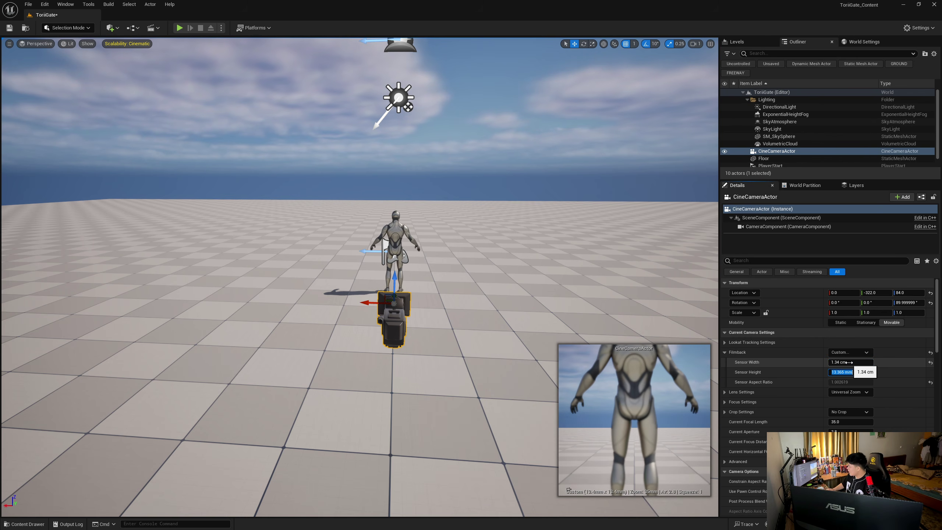
{"action": "type", "text": "23.8"}
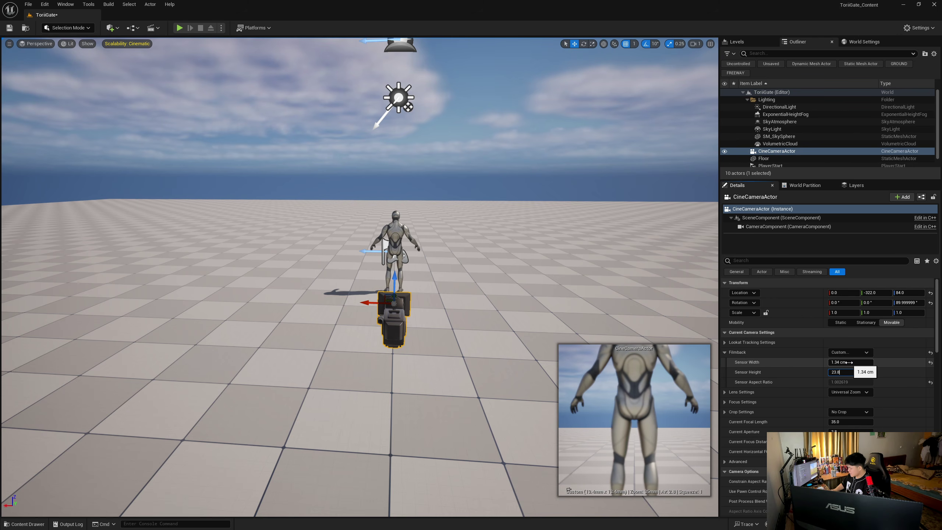
{"action": "key", "text": "Return"}
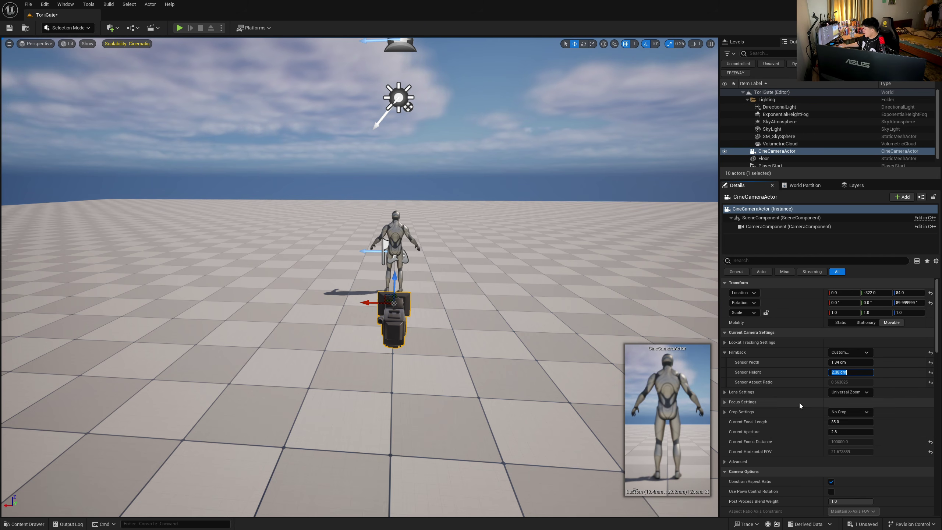
- Set the cine camera's current focal length to 16
{"action": "left_click", "coordinate": [816, 425]}
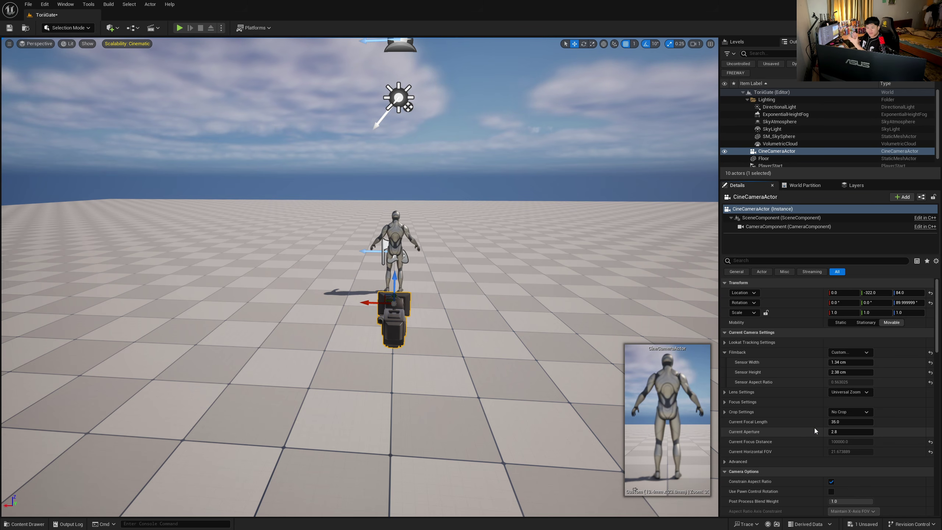
{"action": "left_click", "coordinate": [849, 422]}
{"action": "type", "text": "16"}
{"action": "key", "text": "Return"}
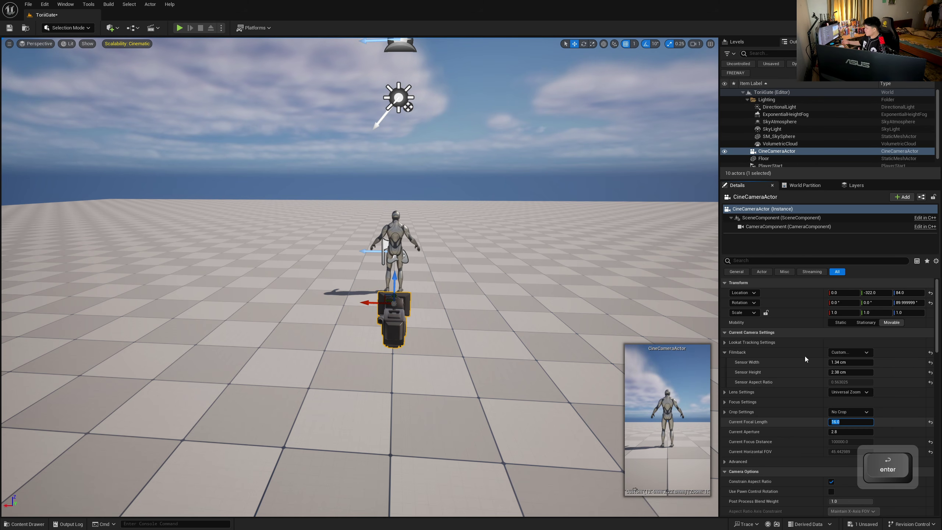
- Move the cine camera farther back to about -427 in Y and tilt it up about 7.6° with rotation snapping off
{"action": "right_click_drag", "start_coordinate": [453, 311], "coordinate": [396, 309]}
{"action": "key", "text": "s"}
{"action": "left_click_drag", "start_coordinate": [455, 269], "coordinate": [406, 289]}
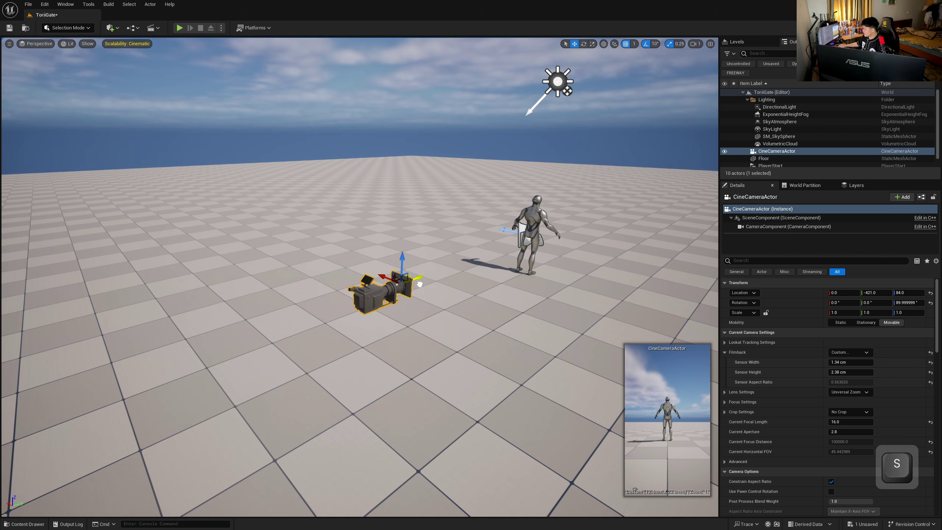
{"action": "key", "text": "e"}
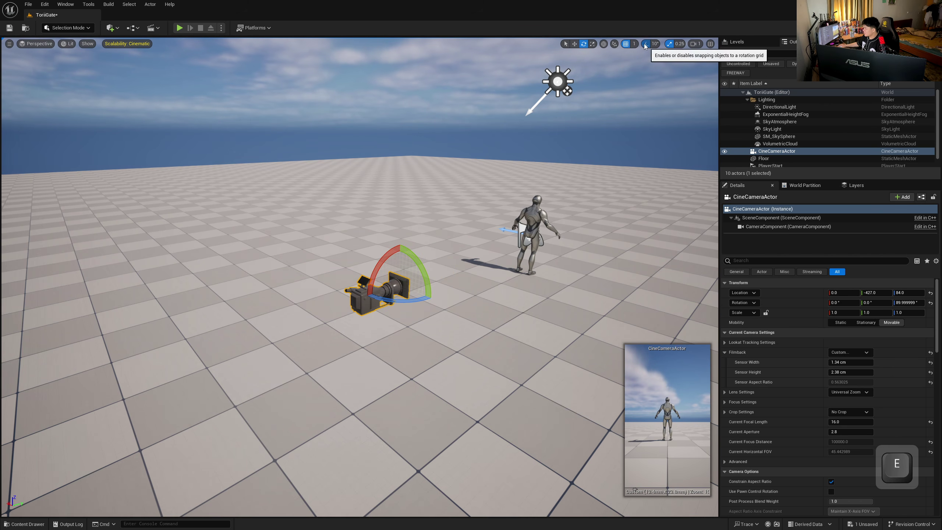
{"action": "left_click_drag", "start_coordinate": [377, 261], "coordinate": [380, 263]}
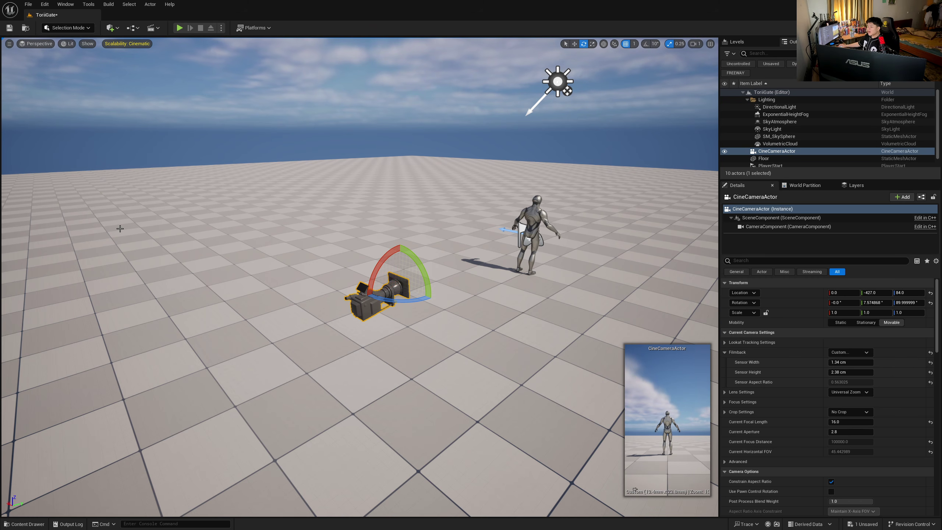
- Open Quixel Bridge from the content-adding options and search its library for stairs
{"action": "left_click", "coordinate": [111, 28]}
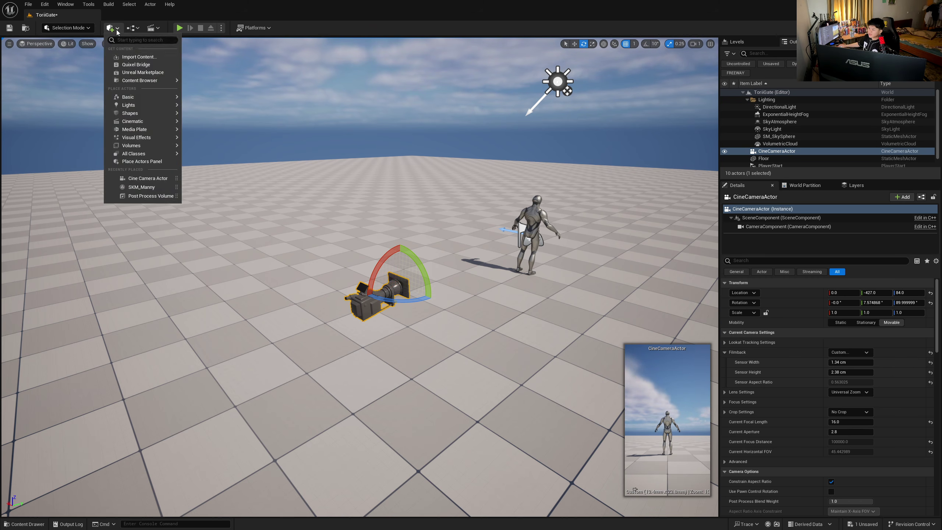
{"action": "left_click", "coordinate": [126, 67]}
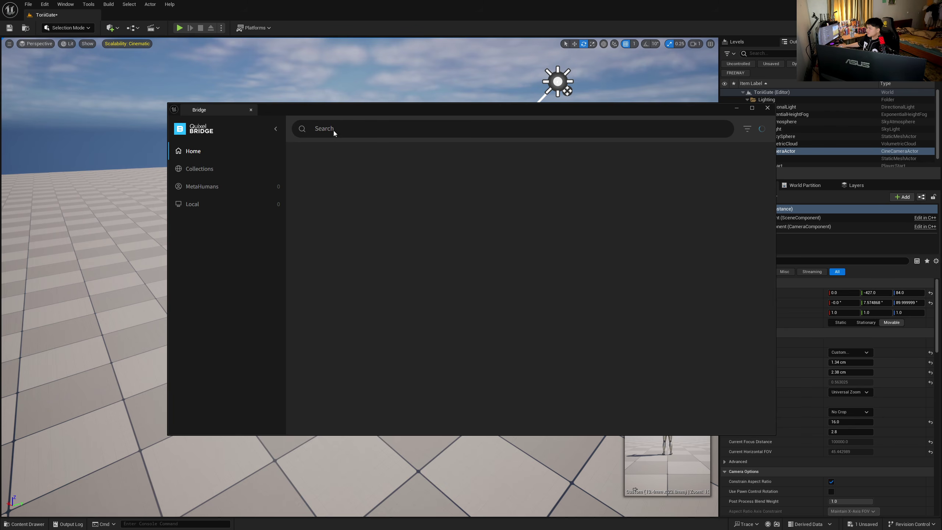
{"action": "left_click", "coordinate": [334, 128]}
{"action": "type", "text": "stari"}
{"action": "key", "text": "BackSpace"}
{"action": "key", "text": "BackSpace"}
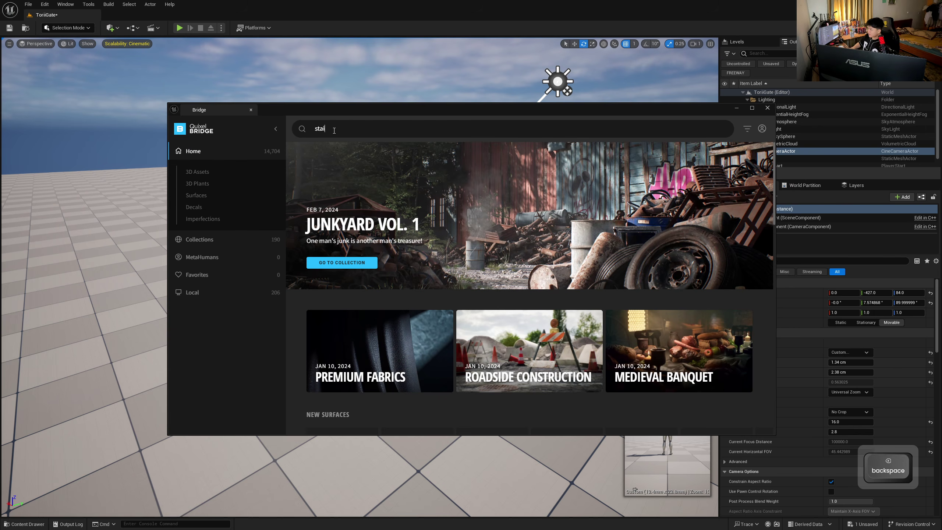
{"action": "type", "text": "irs"}
{"action": "key", "text": "Return"}
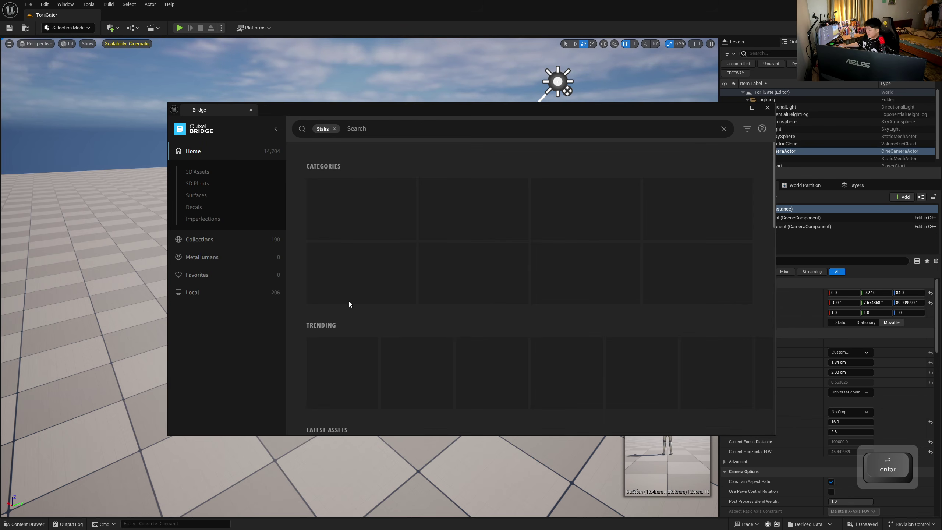
- Look through the stairs search results for stone stair models suited to a Japanese shrine path
{"action": "scroll", "coordinate": [500, 320], "scroll_direction": "down", "scroll_amount": 5}
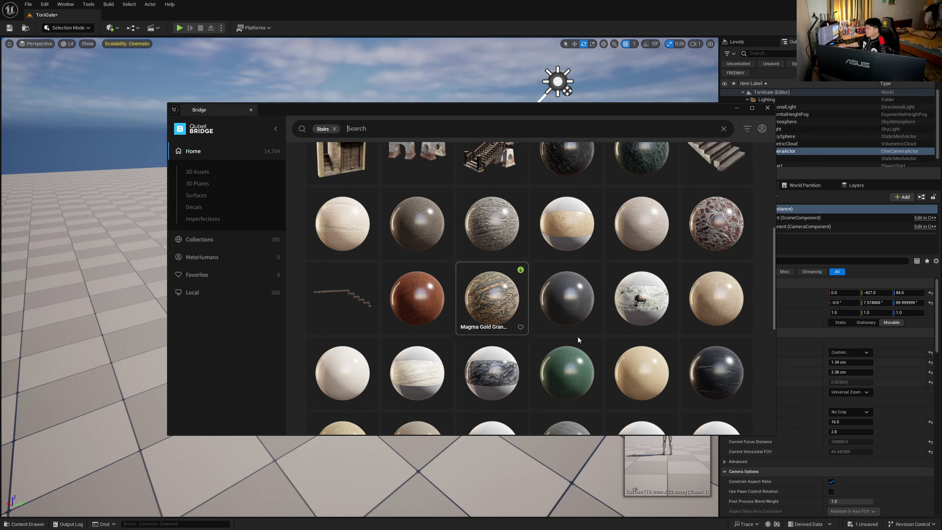
{"action": "scroll", "coordinate": [461, 323], "scroll_direction": "up", "scroll_amount": 5}
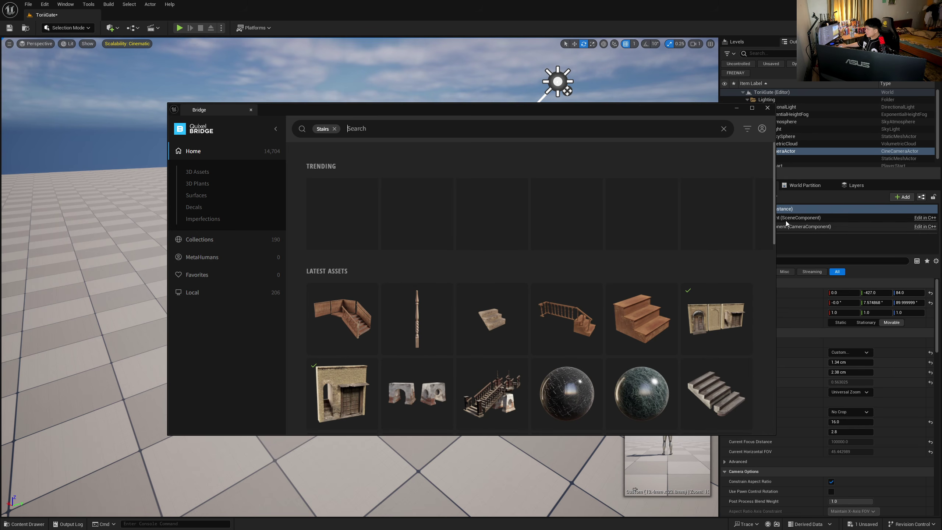
{"action": "left_click_drag", "start_coordinate": [774, 203], "coordinate": [773, 360]}
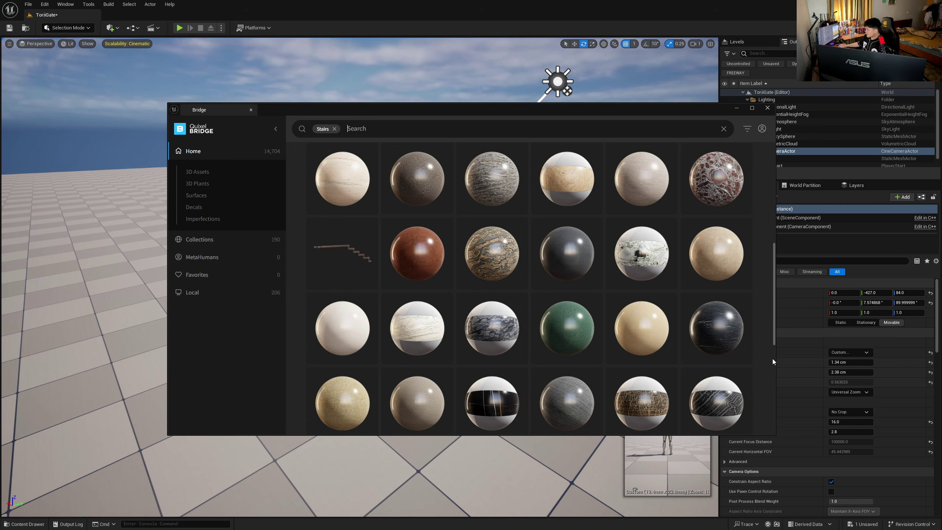
{"action": "scroll", "coordinate": [746, 266], "scroll_direction": "up", "scroll_amount": 3}
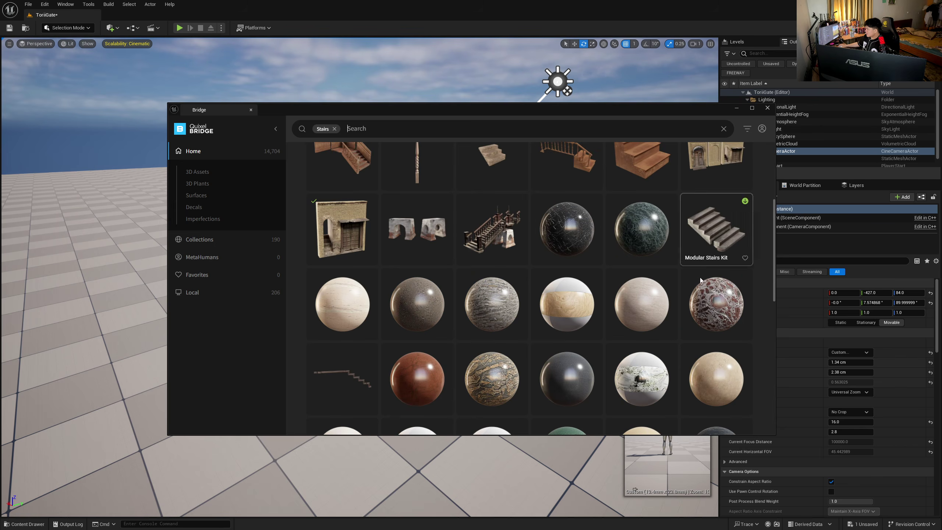
{"action": "scroll", "coordinate": [572, 291], "scroll_direction": "down", "scroll_amount": 9}
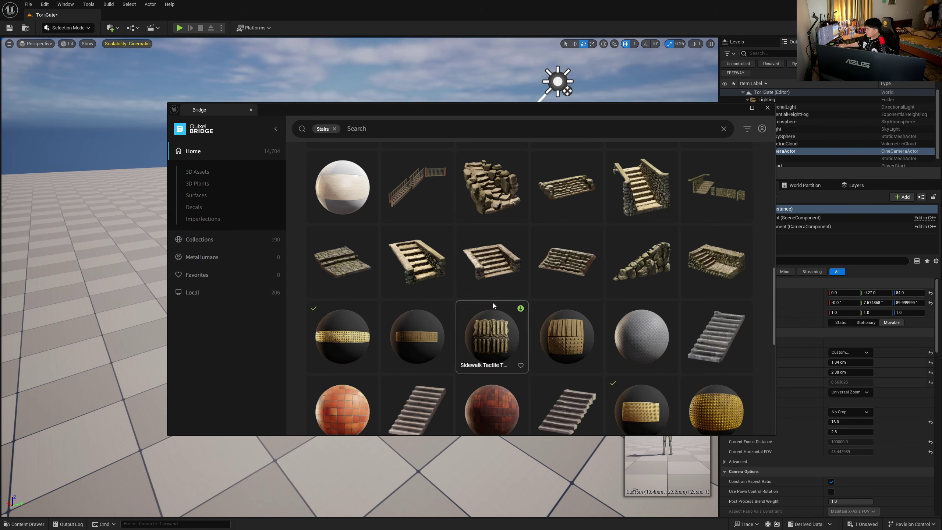
{"action": "scroll", "coordinate": [463, 304], "scroll_direction": "down", "scroll_amount": 3}
{"action": "scroll", "coordinate": [714, 316], "scroll_direction": "down", "scroll_amount": 3}
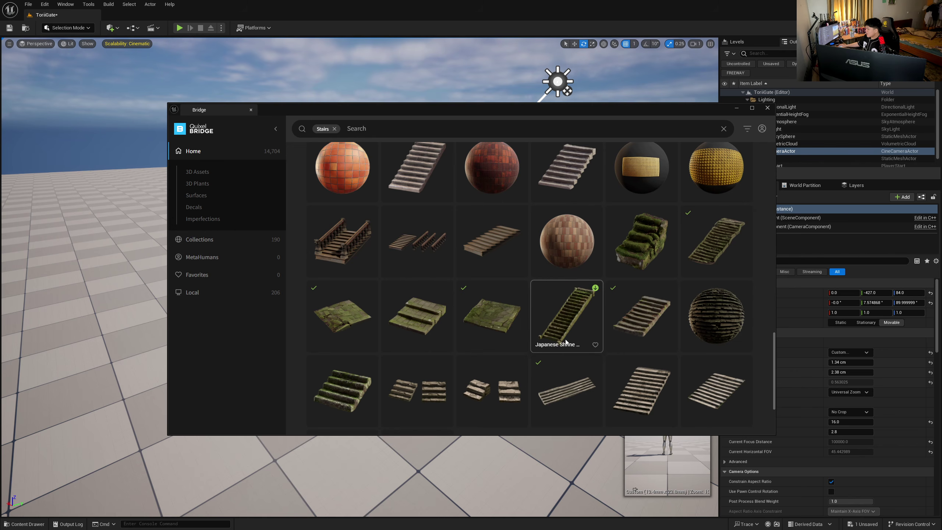
{"action": "scroll", "coordinate": [337, 354], "scroll_direction": "down", "scroll_amount": 3}
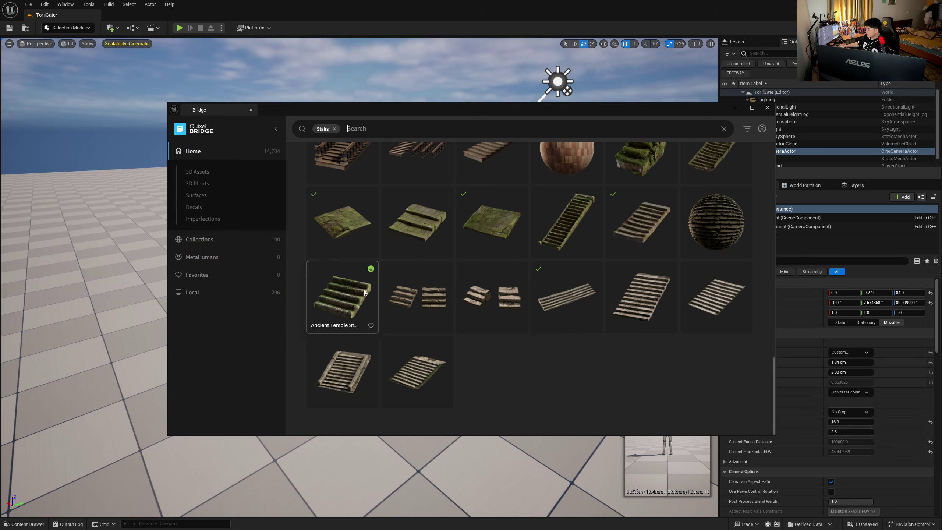
- Compare the details of the Ancient Temple Stairs, both Japanese Shrine Stairs and the cracked medieval Castle Stairs assets
{"action": "left_click", "coordinate": [341, 282]}
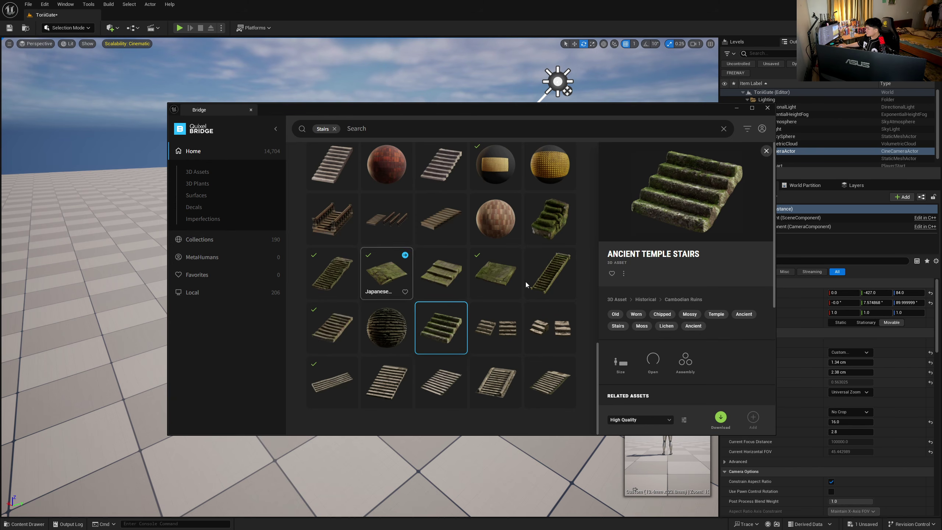
{"action": "left_click", "coordinate": [551, 275]}
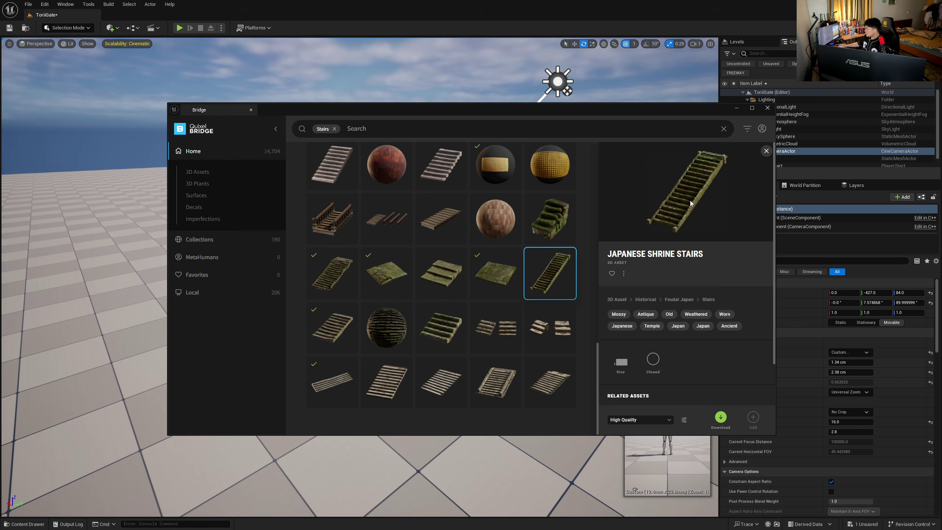
{"action": "left_click", "coordinate": [329, 282]}
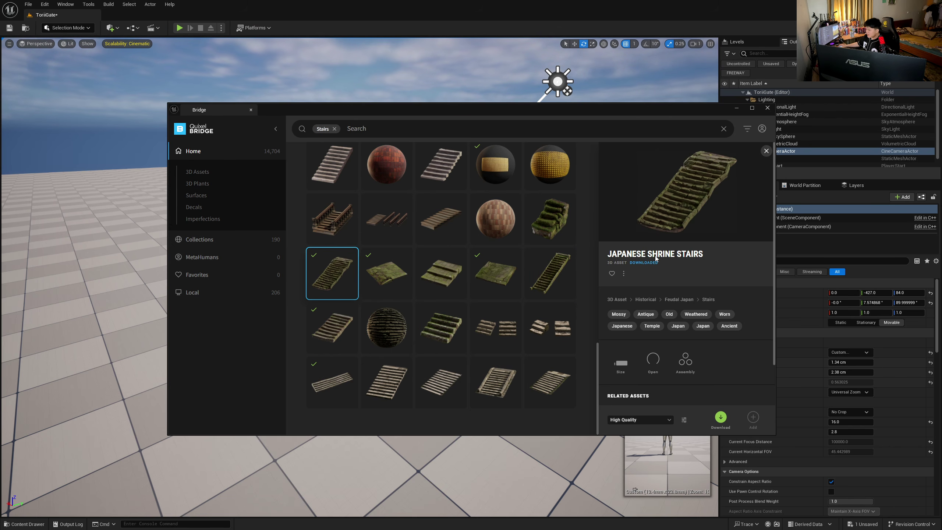
{"action": "scroll", "coordinate": [451, 310], "scroll_direction": "up", "scroll_amount": 3}
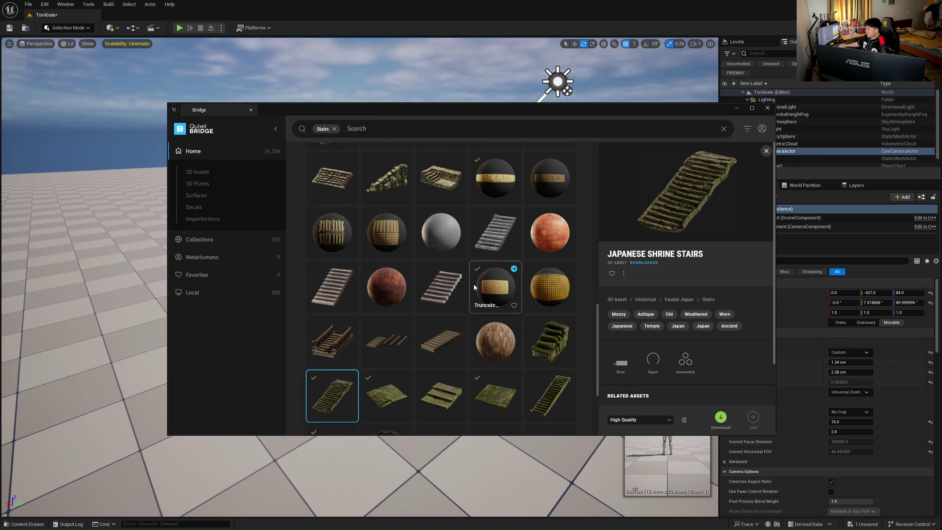
{"action": "scroll", "coordinate": [520, 274], "scroll_direction": "up", "scroll_amount": 5}
{"action": "scroll", "coordinate": [529, 271], "scroll_direction": "up", "scroll_amount": 3}
{"action": "scroll", "coordinate": [534, 274], "scroll_direction": "down", "scroll_amount": 3}
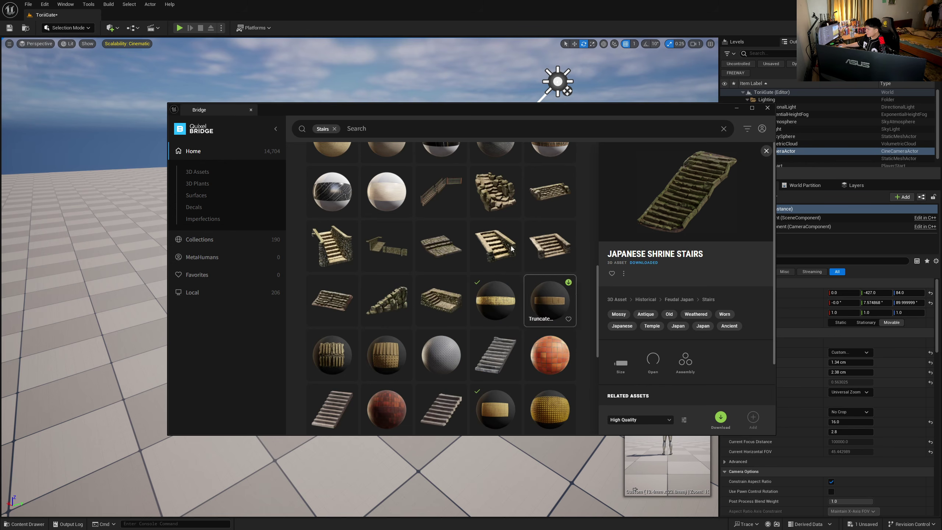
{"action": "scroll", "coordinate": [367, 315], "scroll_direction": "down", "scroll_amount": 9}
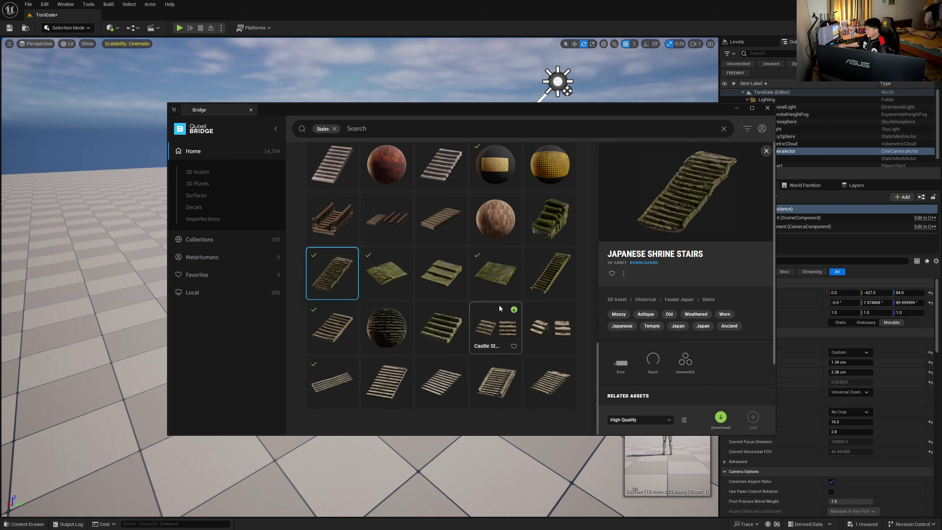
{"action": "left_click", "coordinate": [498, 319]}
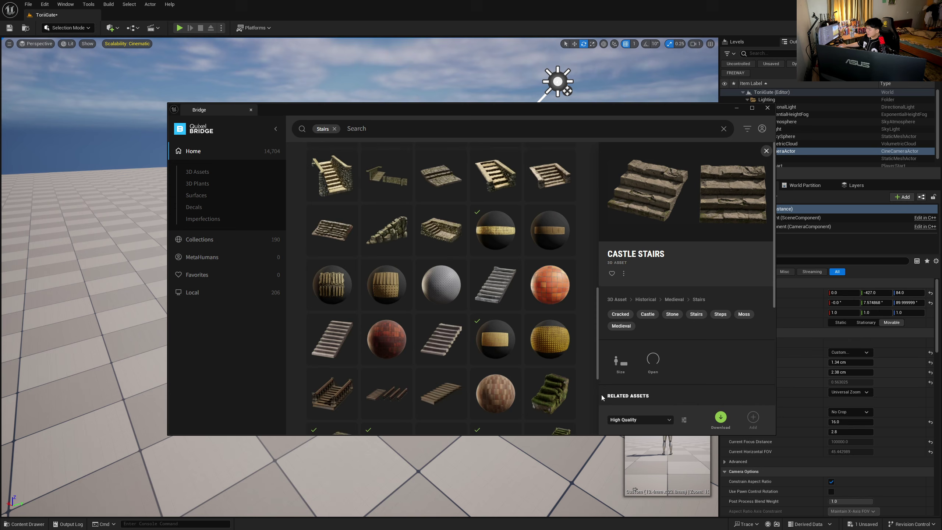
- Download the long, flat-slab Castle Stairs asset at High Quality and add it to the project, closing Bridge
{"action": "left_click", "coordinate": [315, 382]}
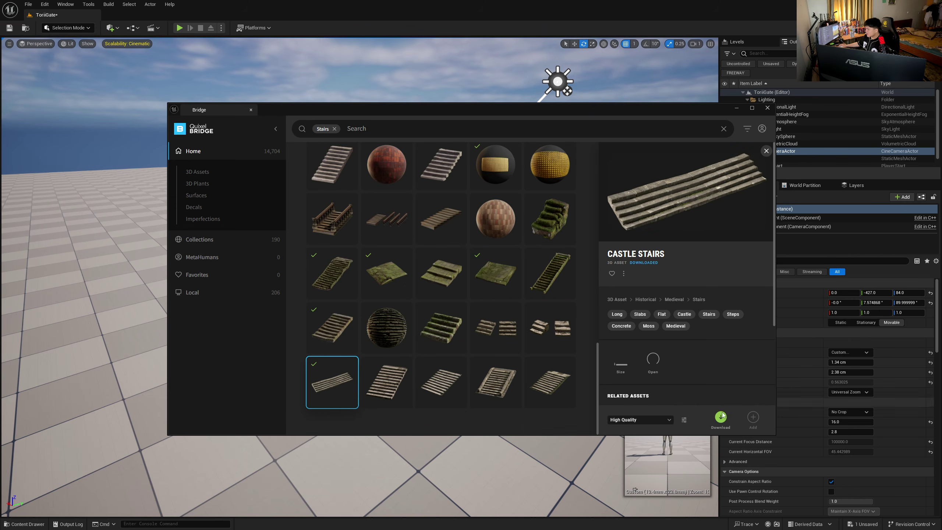
{"action": "left_click", "coordinate": [638, 420]}
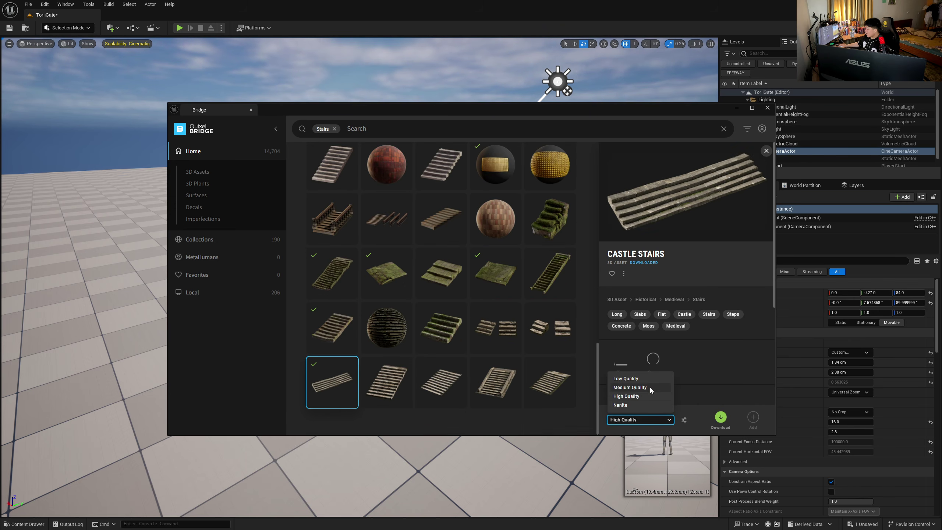
{"action": "left_click", "coordinate": [627, 397]}
{"action": "left_click", "coordinate": [721, 416]}
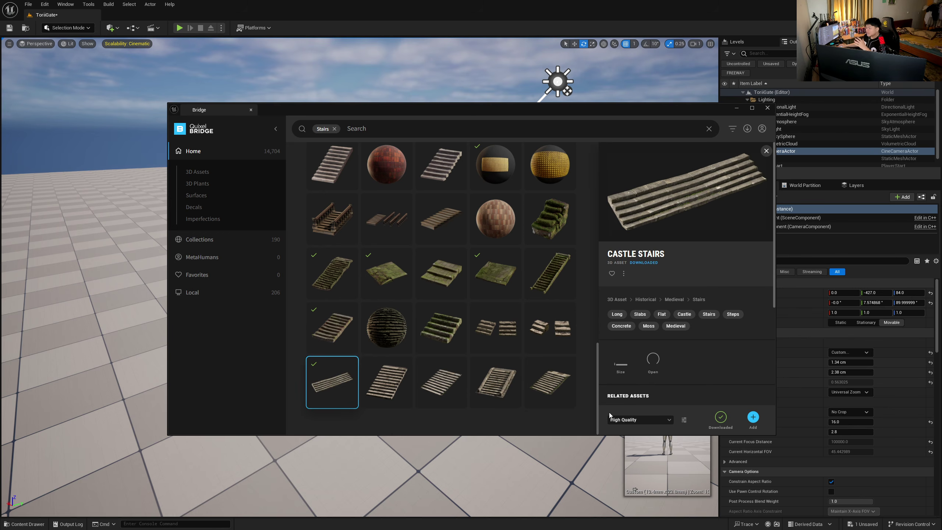
{"action": "scroll", "coordinate": [578, 408], "scroll_direction": "up", "scroll_amount": 2}
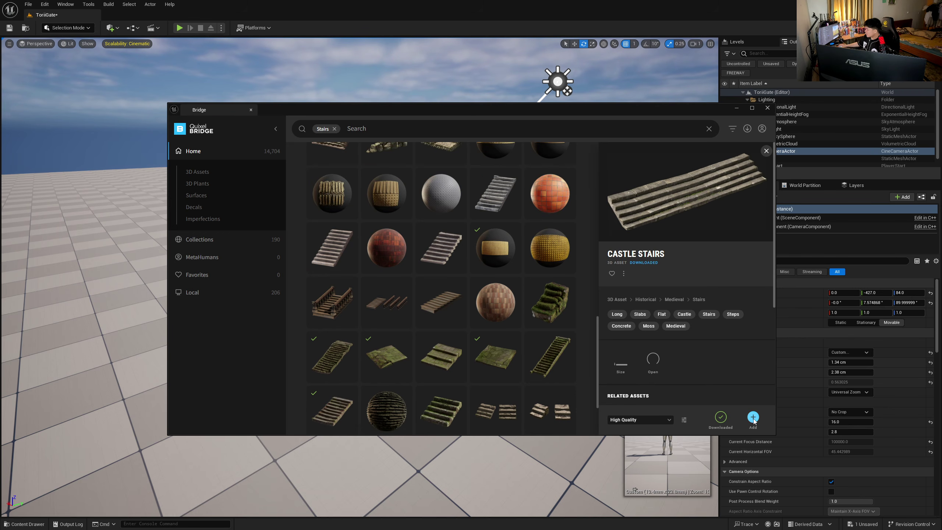
{"action": "left_click", "coordinate": [753, 417]}
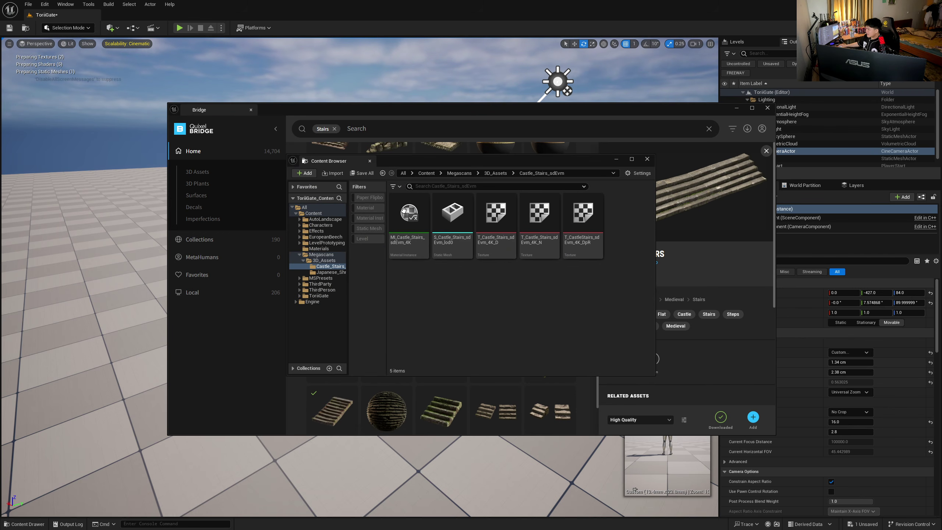
{"action": "left_click", "coordinate": [768, 108]}
- Place the castle stairs mesh from the Megascans Castle_Stairs_sdEvm folder on the floor behind the mannequin, turned 180° about Z
{"action": "left_click_drag", "start_coordinate": [478, 160], "coordinate": [378, 213]}
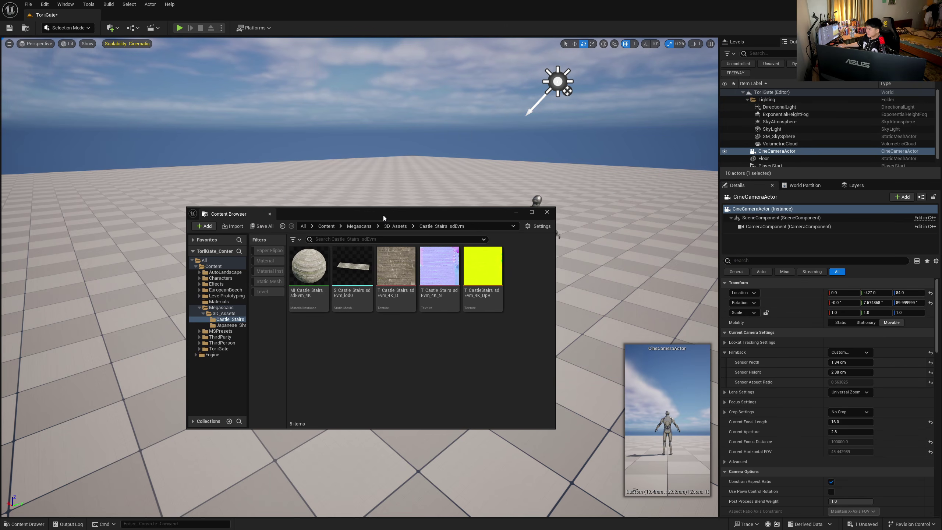
{"action": "left_click_drag", "start_coordinate": [352, 271], "coordinate": [370, 292]}
{"action": "left_click", "coordinate": [22, 523]}
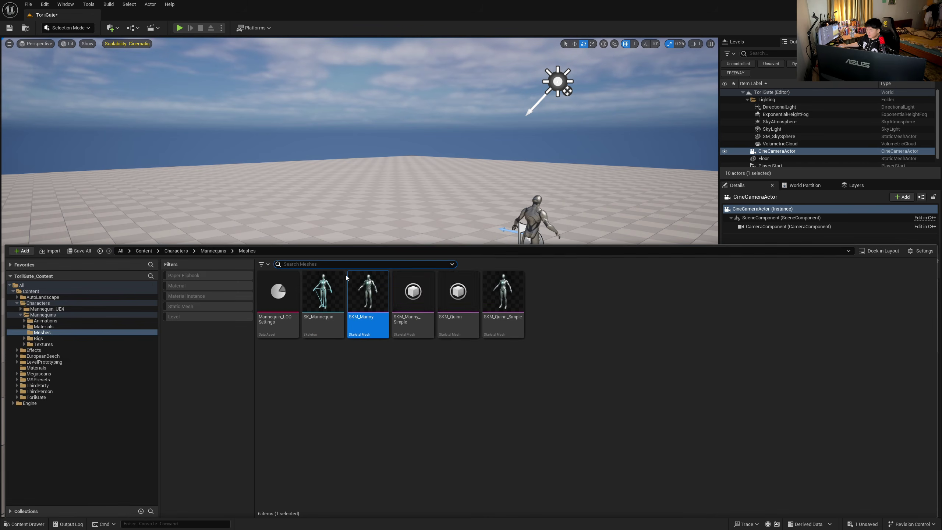
{"action": "left_click", "coordinate": [39, 374]}
{"action": "double_click", "coordinate": [277, 292]}
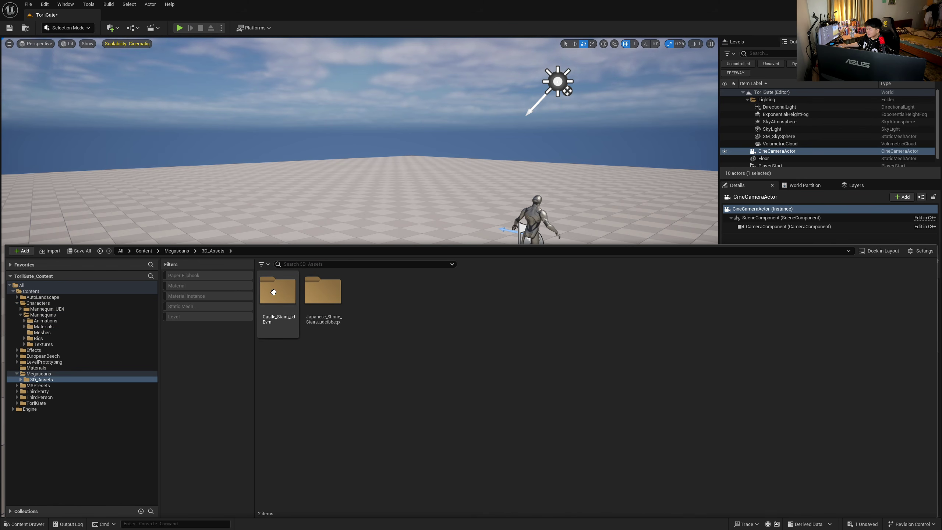
{"action": "double_click", "coordinate": [274, 293]}
{"action": "left_click_drag", "start_coordinate": [323, 300], "coordinate": [609, 238]}
{"action": "key", "text": "ctrl+z"}
- Select the cine camera and pin its preview in the viewport
{"action": "key", "text": "w"}
{"action": "mouse_move", "coordinate": [350, 375]}
{"action": "right_mouse_down"}
{"action": "mouse_move", "coordinate": [386, 334]}
{"action": "mouse_move", "coordinate": [350, 375]}
{"action": "right_mouse_up"}
{"action": "key", "text": "w"}
{"action": "key", "text": "s"}
{"action": "left_click", "coordinate": [296, 371]}
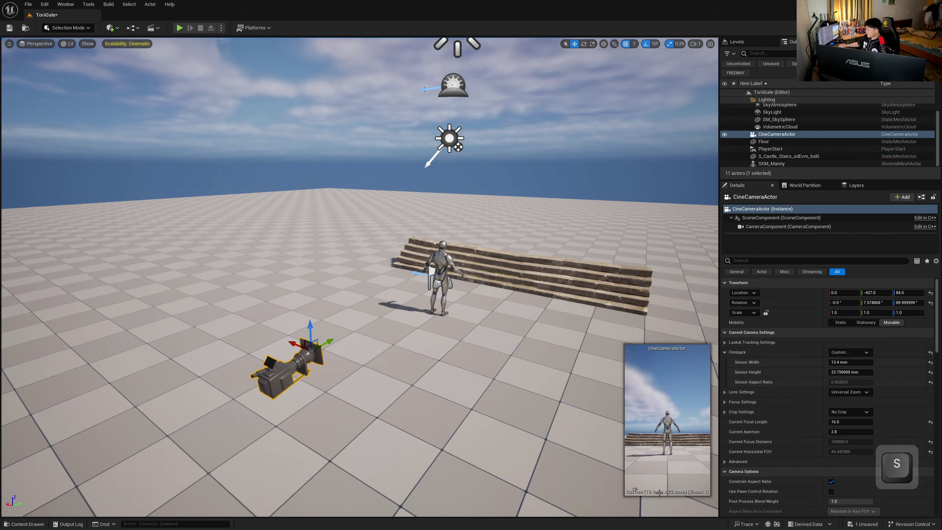
{"action": "left_click", "coordinate": [635, 490]}
- Move the castle stairs farther from the mannequin to about 623 in Y and set their X location to 0
{"action": "right_click_drag", "start_coordinate": [550, 446], "coordinate": [612, 484]}
{"action": "key", "text": "w"}
{"action": "key", "text": "s"}
{"action": "right_click_drag", "start_coordinate": [474, 362], "coordinate": [475, 370]}
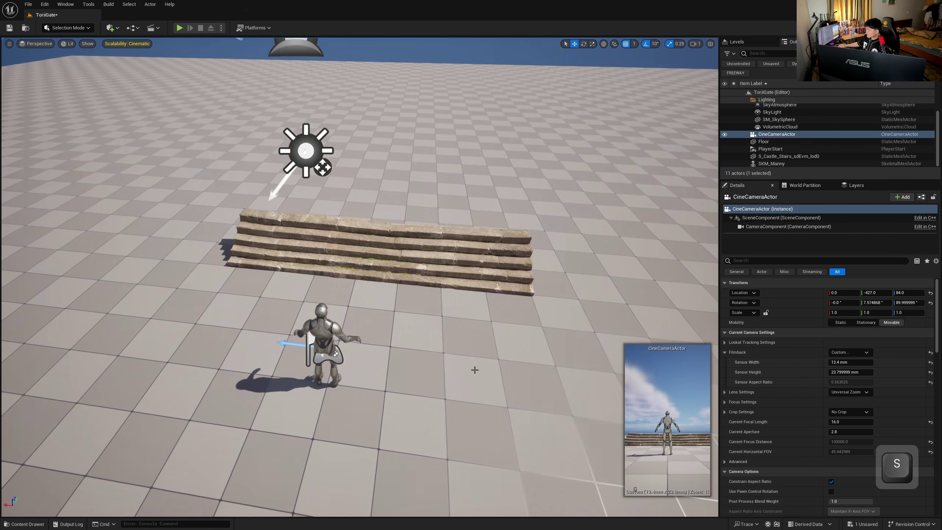
{"action": "left_click", "coordinate": [380, 256]}
{"action": "left_click_drag", "start_coordinate": [378, 247], "coordinate": [385, 205]}
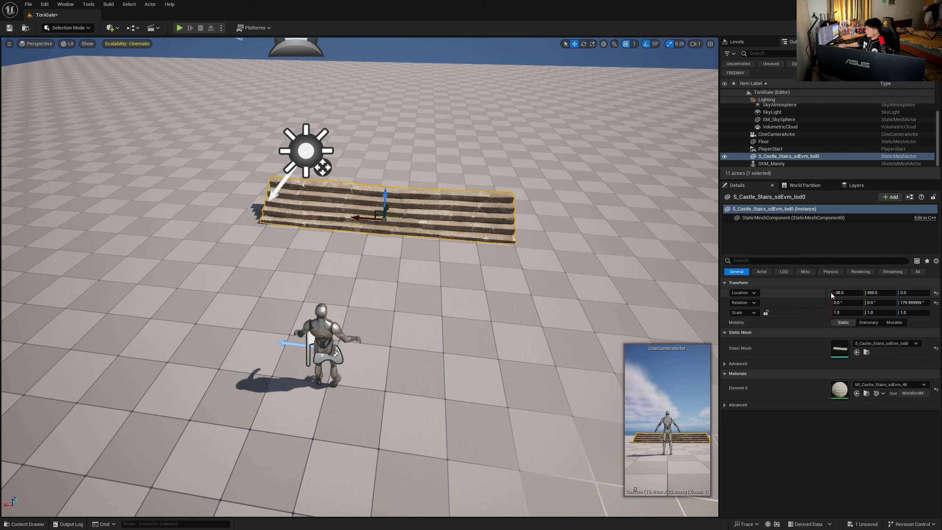
{"action": "type", "text": "0"}
{"action": "key", "text": "Return"}
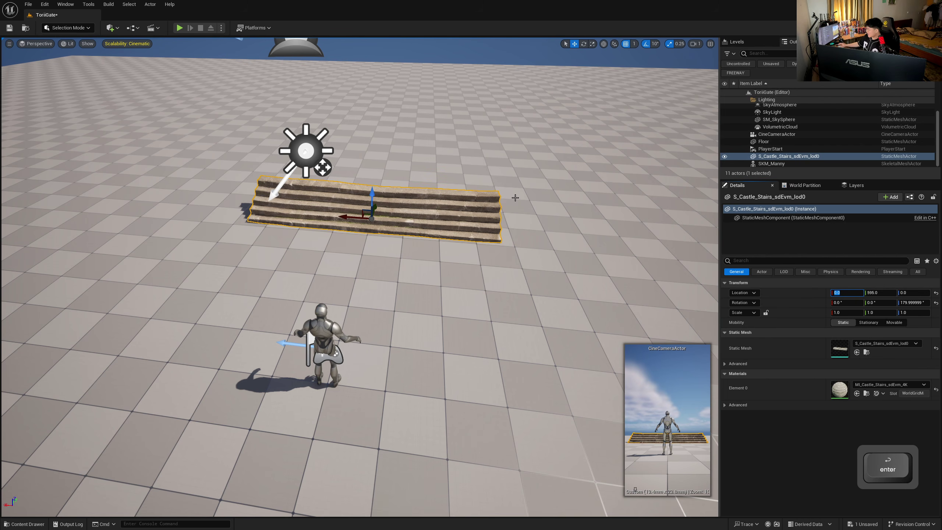
{"action": "mouse_move", "coordinate": [377, 209]}
{"action": "left_mouse_down"}
{"action": "mouse_move", "coordinate": [385, 196]}
{"action": "mouse_move", "coordinate": [379, 204]}
{"action": "left_mouse_up"}
- Duplicate the castle stairs and align the copy as the next flight up, at about 736 in Y and 77 in Z
{"action": "right_click_drag", "start_coordinate": [379, 204], "coordinate": [407, 211]}
{"action": "key", "text": "w"}
{"action": "key", "text": "d"}
{"action": "key", "text": "s"}
{"action": "right_click_drag", "start_coordinate": [352, 221], "coordinate": [330, 220]}
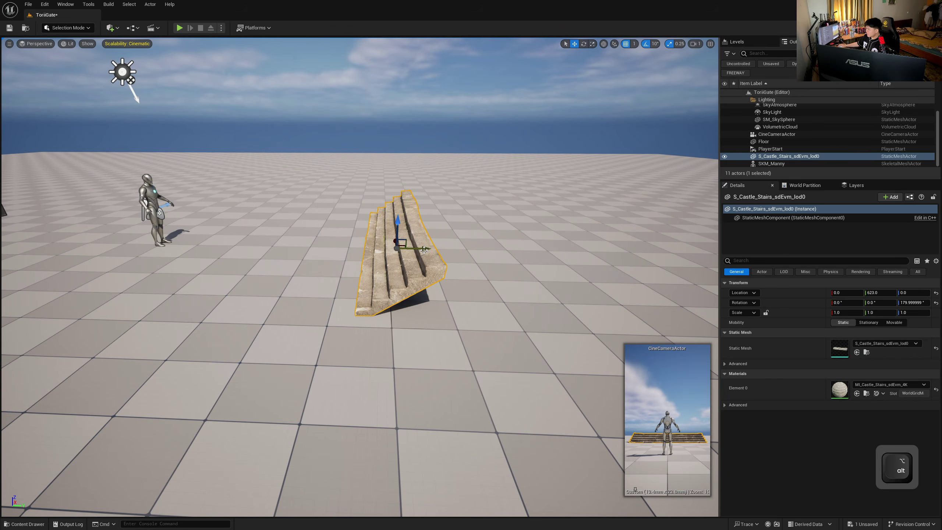
{"action": "left_click_drag", "start_coordinate": [424, 250], "coordinate": [473, 224], "text": "alt"}
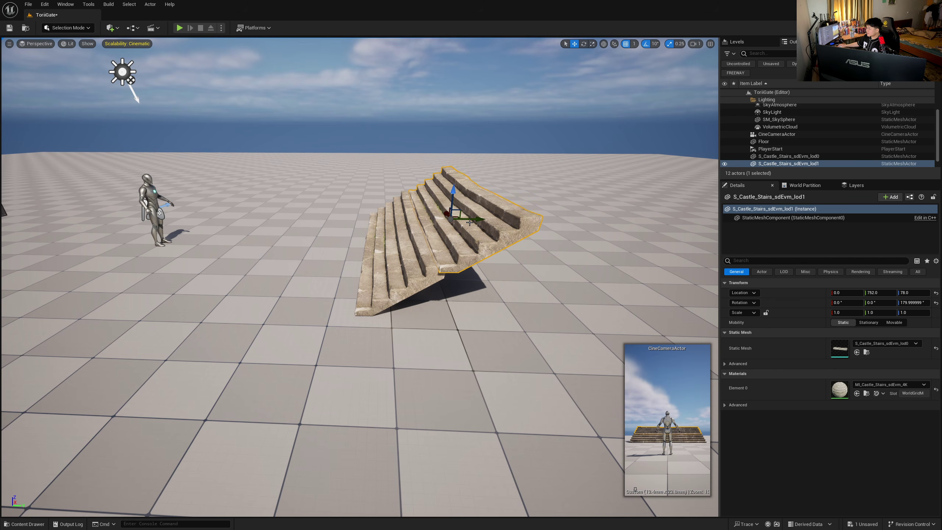
{"action": "right_click_drag", "start_coordinate": [469, 222], "coordinate": [464, 223]}
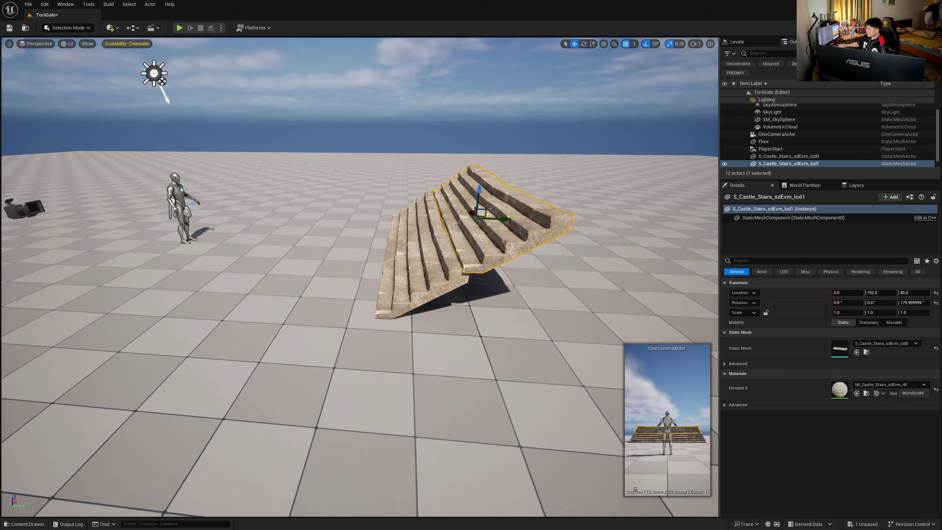
{"action": "right_click_drag", "start_coordinate": [495, 215], "coordinate": [491, 214]}
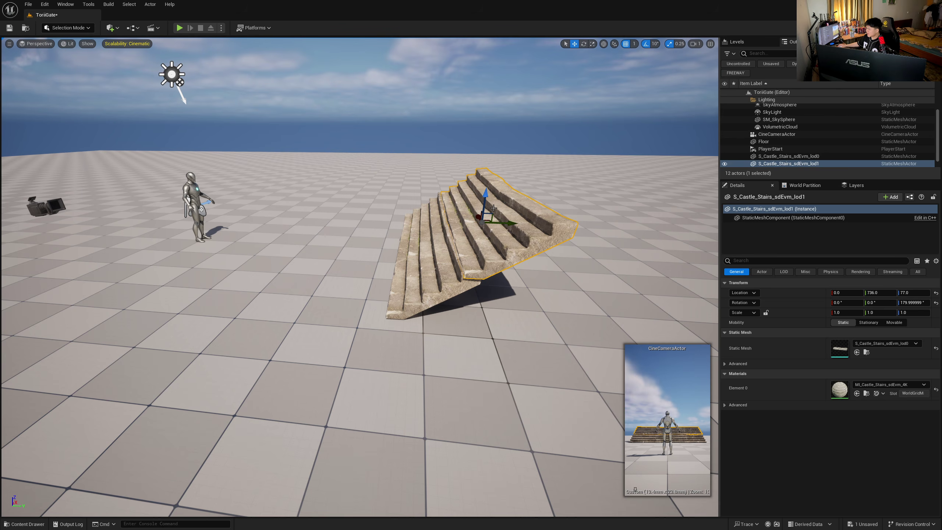
{"action": "right_click_drag", "start_coordinate": [494, 208], "coordinate": [434, 224]}
{"action": "key", "text": "w"}
{"action": "key", "text": "s"}
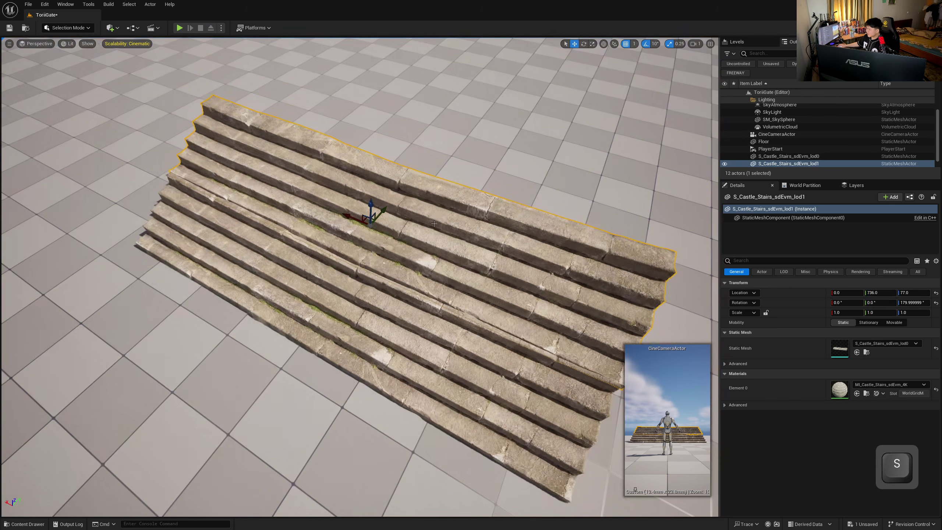
- Duplicate both castle stair flights together and align the copies as the next two flights up the staircase
{"action": "left_click", "coordinate": [374, 311], "text": "shift"}
{"action": "key", "text": "s"}
{"action": "right_click_drag", "start_coordinate": [374, 311], "coordinate": [367, 282]}
{"action": "middle_click_drag", "start_coordinate": [425, 233], "coordinate": [436, 256]}
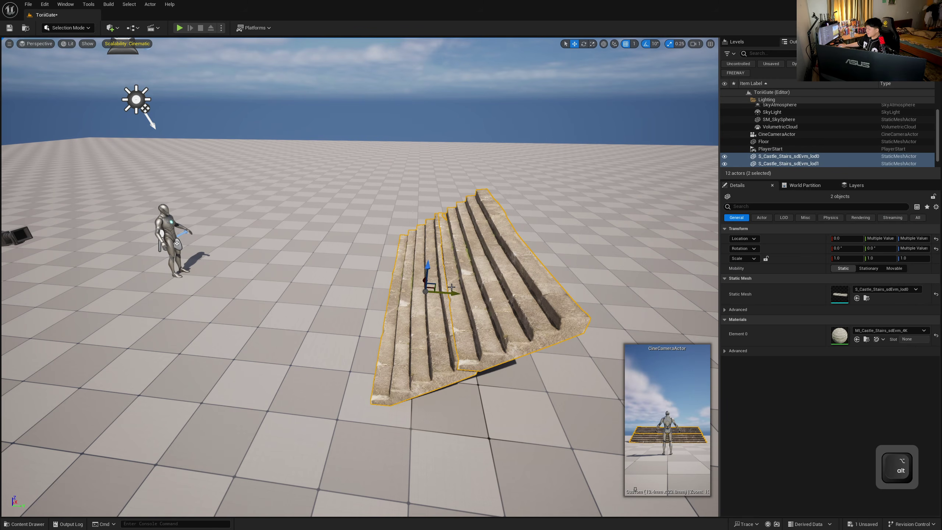
{"action": "left_click_drag", "start_coordinate": [454, 293], "coordinate": [564, 297], "text": "alt"}
{"action": "right_click_drag", "start_coordinate": [563, 296], "coordinate": [595, 295]}
{"action": "left_click_drag", "start_coordinate": [389, 226], "coordinate": [438, 159]}
{"action": "left_click", "coordinate": [442, 173]}
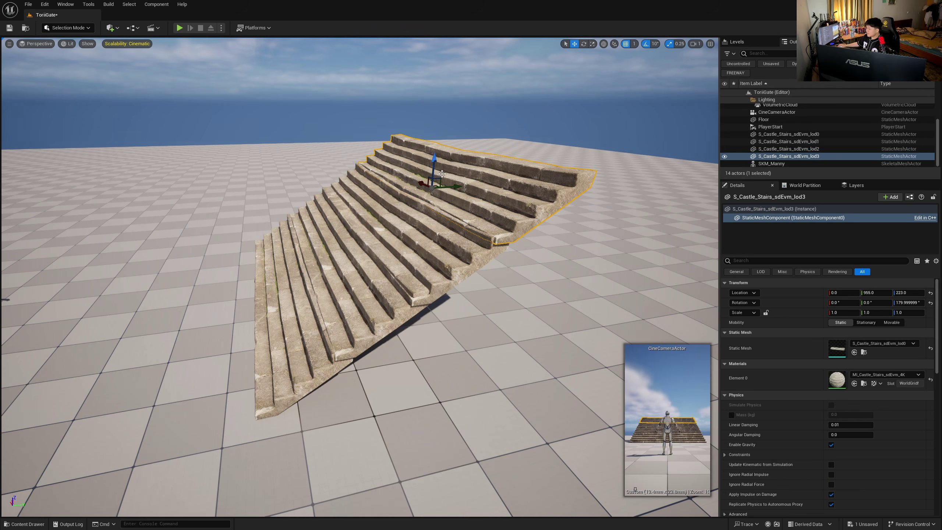
{"action": "key", "text": "ctrl+z"}
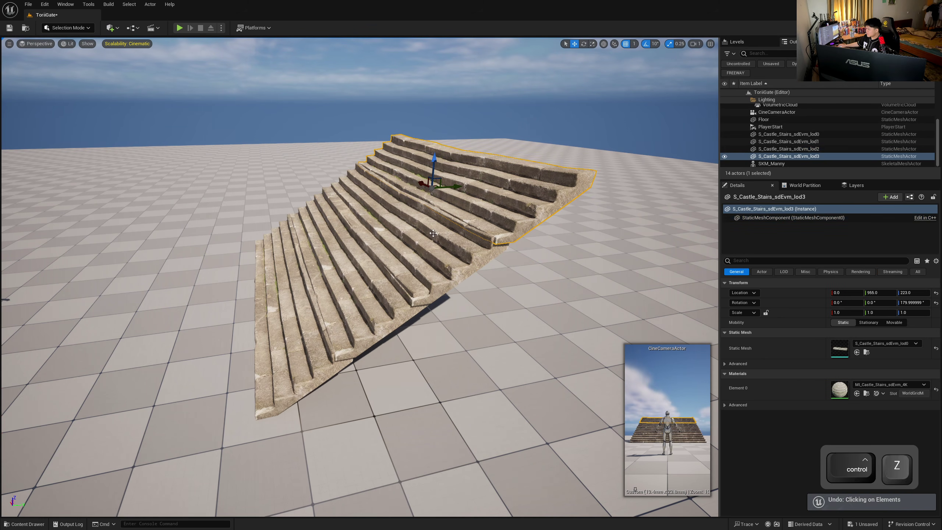
{"action": "left_click_drag", "start_coordinate": [409, 223], "coordinate": [389, 194]}
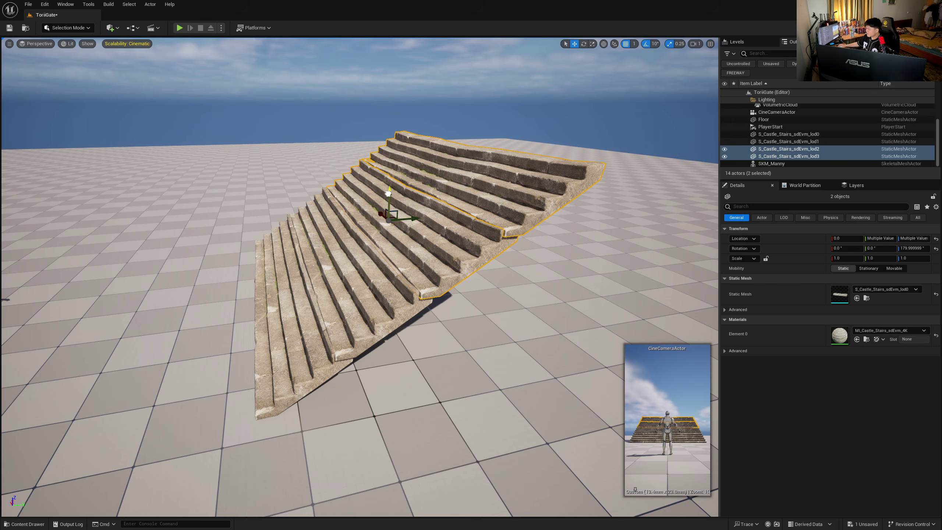
- Try a mirror transform on the two upper stair flights and undo it
{"action": "key", "text": "a"}
{"action": "right_click_drag", "start_coordinate": [389, 193], "coordinate": [486, 174]}
{"action": "key", "text": "w"}
{"action": "key", "text": "s"}
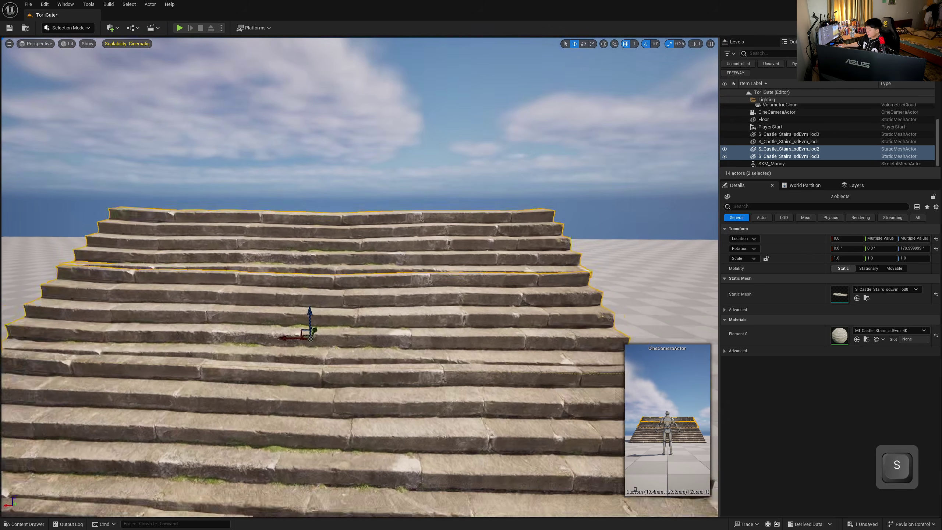
{"action": "right_click_drag", "start_coordinate": [386, 227], "coordinate": [386, 227]}
{"action": "left_click", "coordinate": [149, 4]}
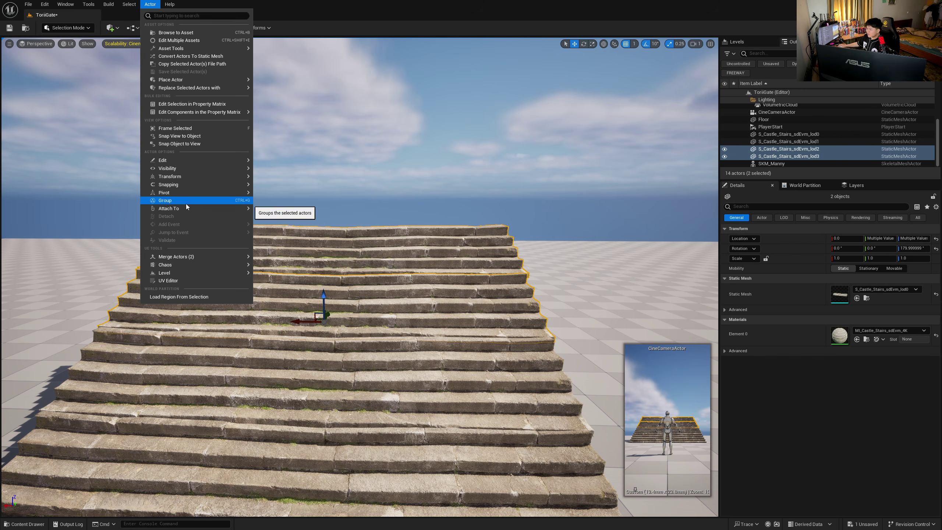
{"action": "mouse_move", "coordinate": [182, 195]}
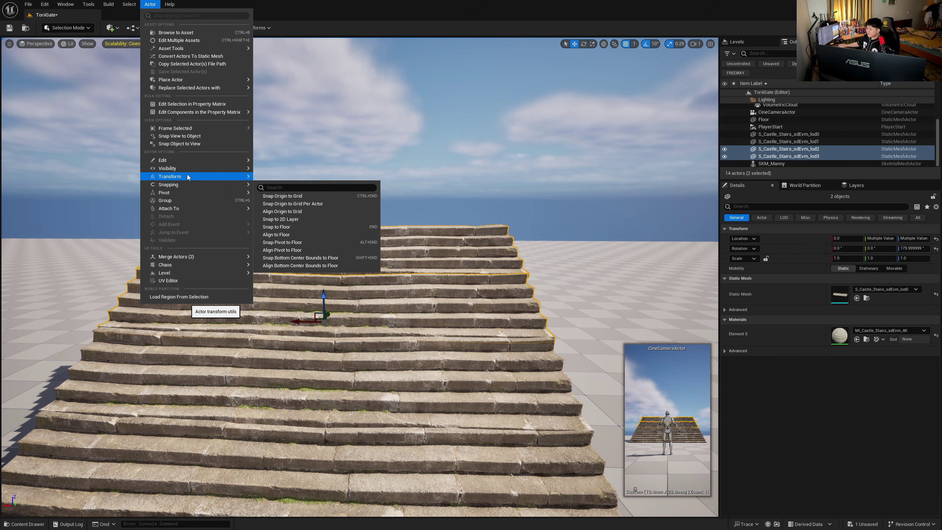
{"action": "mouse_move", "coordinate": [202, 176]}
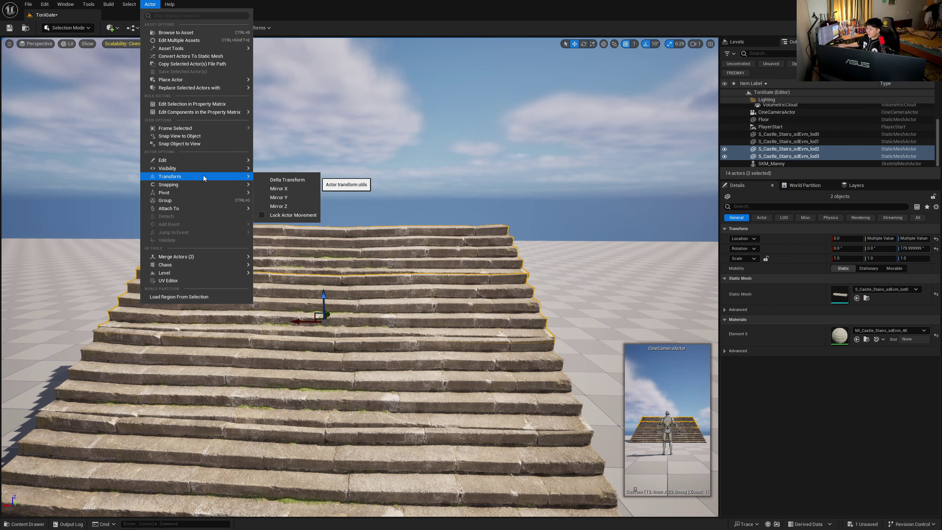
{"action": "left_click", "coordinate": [283, 189]}
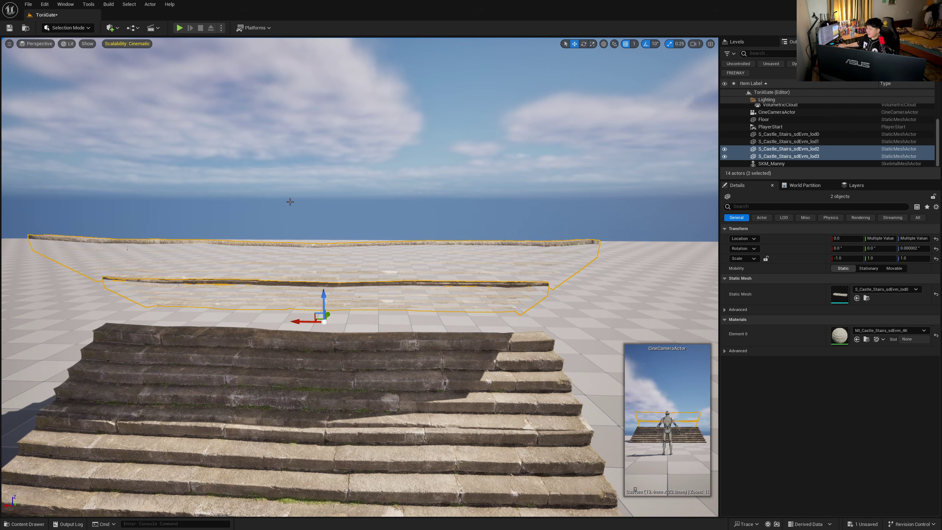
{"action": "key", "text": "ctrl+z"}
- Mirror the two upper stair flights along X and shift them to -4 in X so they line up with the lower flights
{"action": "left_click", "coordinate": [147, 4]}
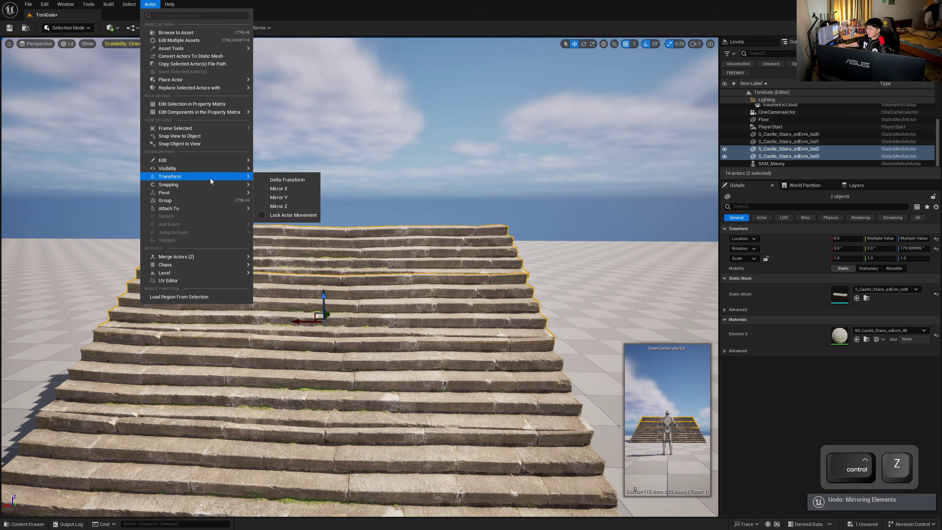
{"action": "mouse_move", "coordinate": [223, 177]}
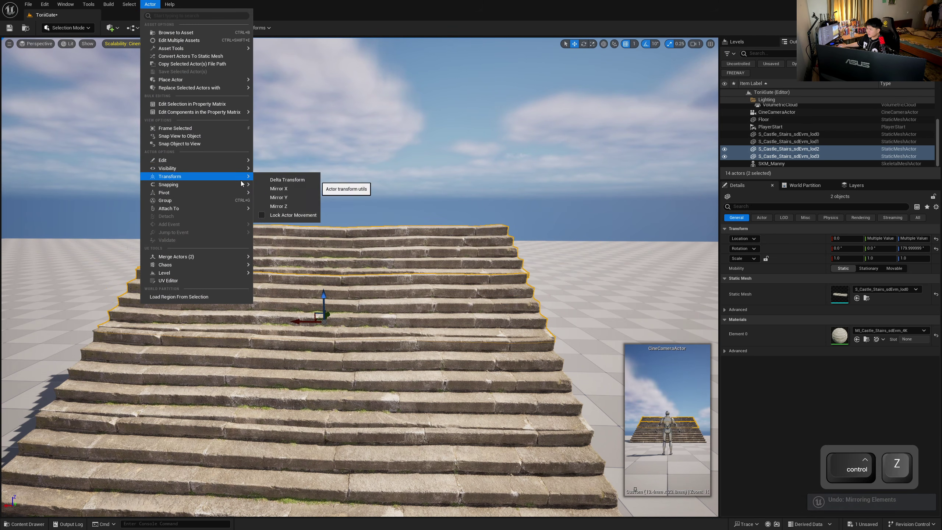
{"action": "left_click", "coordinate": [275, 189]}
{"action": "left_click_drag", "start_coordinate": [297, 320], "coordinate": [301, 321]}
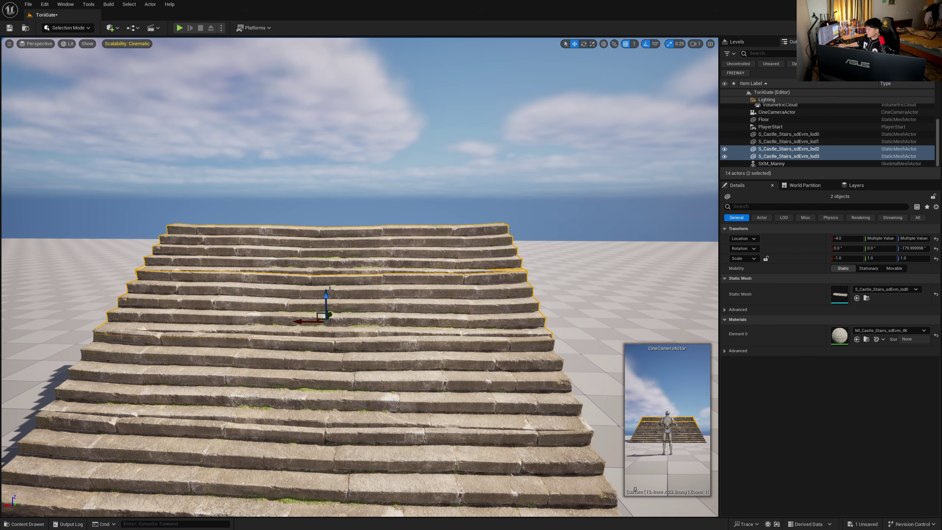
{"action": "left_click_drag", "start_coordinate": [330, 290], "coordinate": [334, 297], "text": "shift"}
- Duplicate the two mirrored stair flights and align the copies as the top continuation of the staircase
{"action": "key", "text": "d"}
{"action": "right_click_drag", "start_coordinate": [375, 299], "coordinate": [260, 310]}
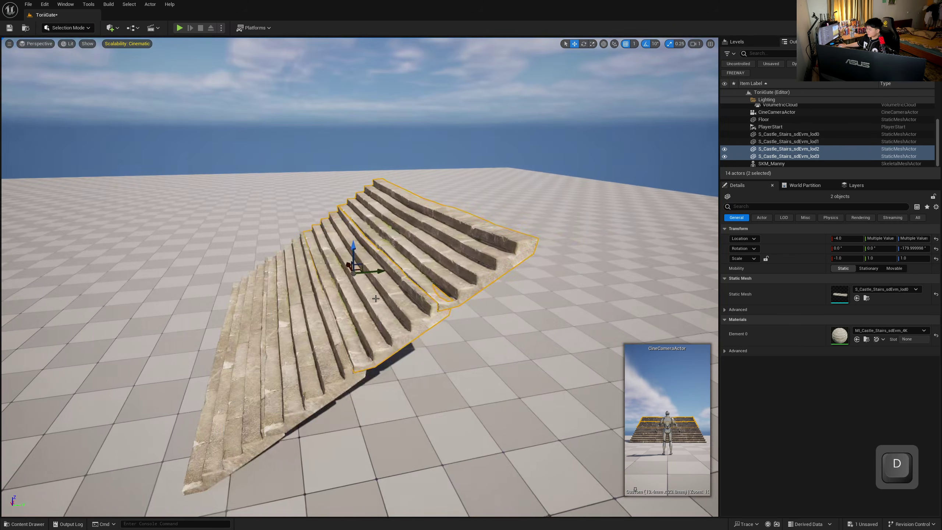
{"action": "left_click_drag", "start_coordinate": [355, 260], "coordinate": [463, 156], "text": "alt"}
{"action": "right_click_drag", "start_coordinate": [479, 158], "coordinate": [493, 164]}
{"action": "key", "text": "s"}
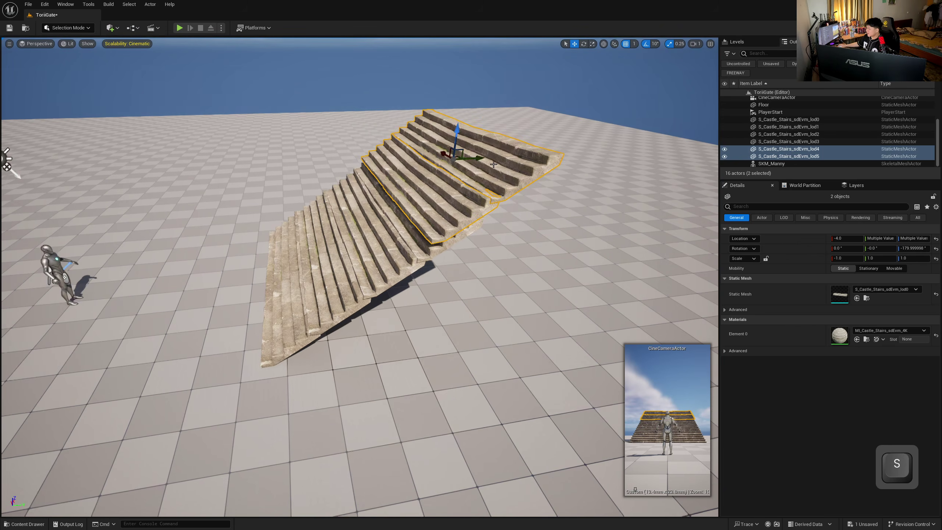
{"action": "left_click_drag", "start_coordinate": [476, 158], "coordinate": [502, 142]}
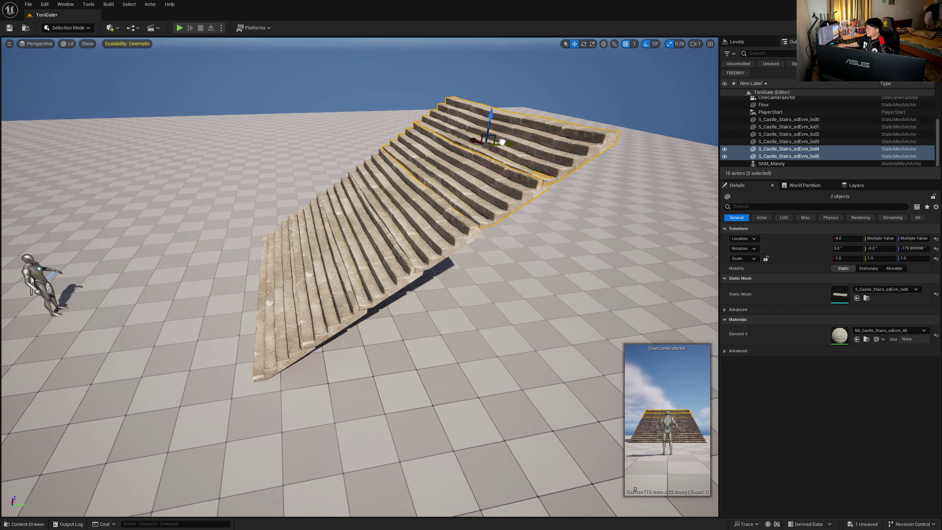
- Examine the assembled staircase from several sides, including its alignment and height relative to the mannequin
{"action": "right_click_drag", "start_coordinate": [660, 416], "coordinate": [699, 391]}
{"action": "key", "text": "w"}
{"action": "key", "text": "s"}
{"action": "key", "text": "a"}
{"action": "mouse_move", "coordinate": [620, 399]}
{"action": "right_mouse_down"}
{"action": "mouse_move", "coordinate": [644, 392]}
{"action": "mouse_move", "coordinate": [677, 401]}
{"action": "mouse_move", "coordinate": [631, 399]}
{"action": "right_mouse_up"}
{"action": "key", "text": "w"}
{"action": "key", "text": "d"}
{"action": "key", "text": "d"}
{"action": "key", "text": "s"}
{"action": "right_click_drag", "start_coordinate": [256, 151], "coordinate": [218, 143]}
{"action": "key", "text": "d"}
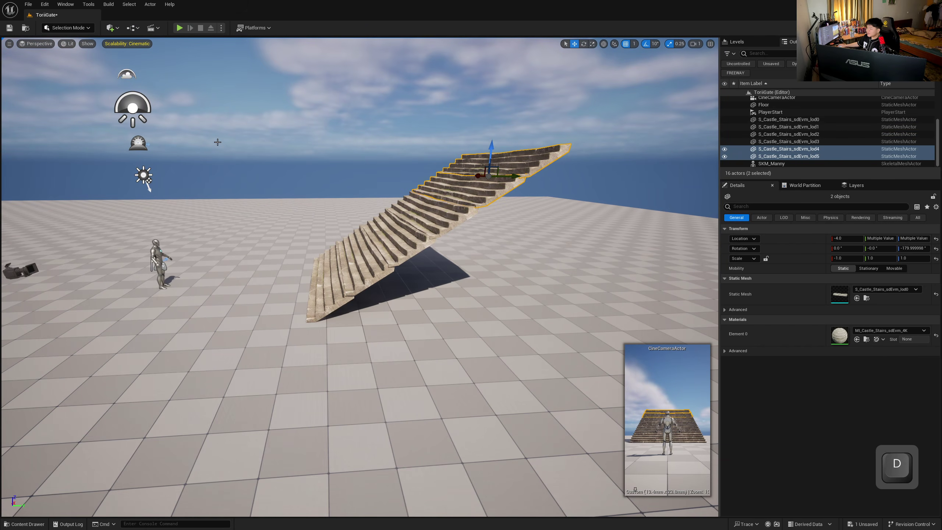
- Delete the floor mesh and switch to Landscape mode to set up a new landscape
{"action": "left_click", "coordinate": [239, 219]}
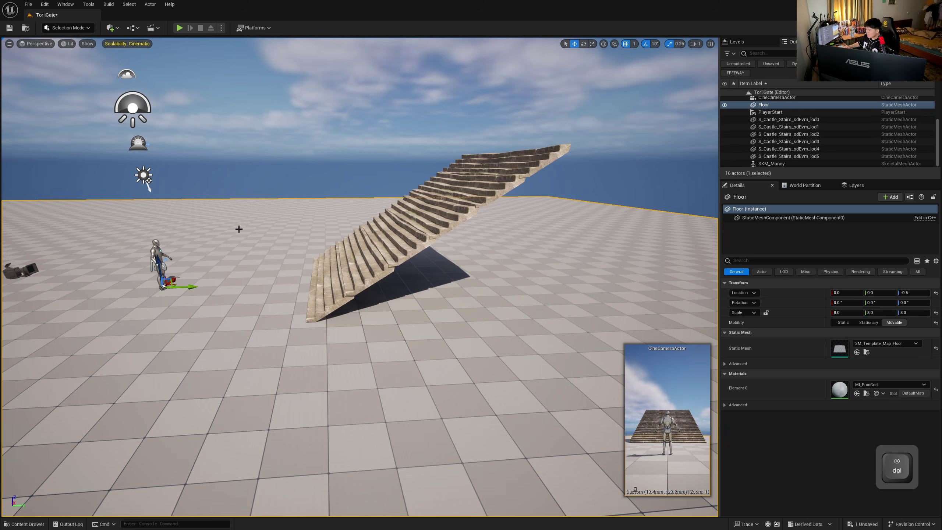
{"action": "key", "text": "Delete"}
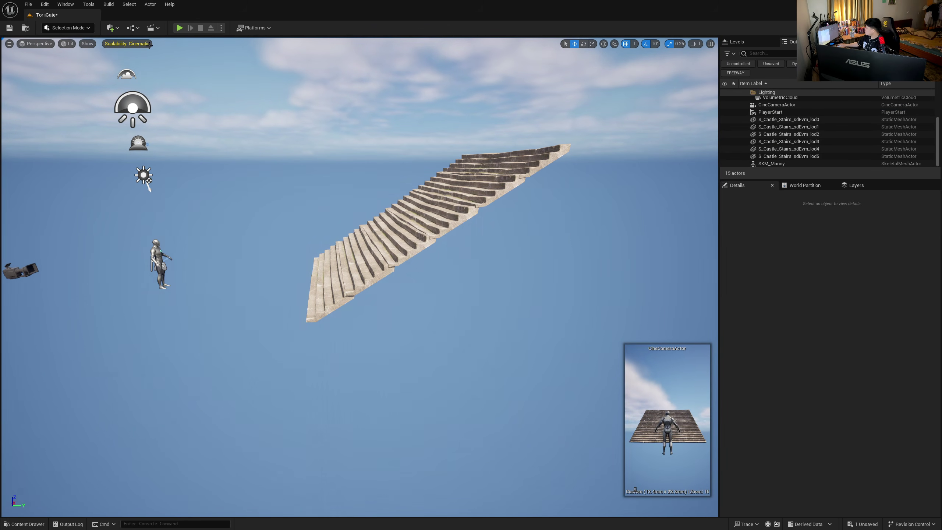
{"action": "left_click", "coordinate": [76, 28]}
{"action": "left_click", "coordinate": [71, 52]}
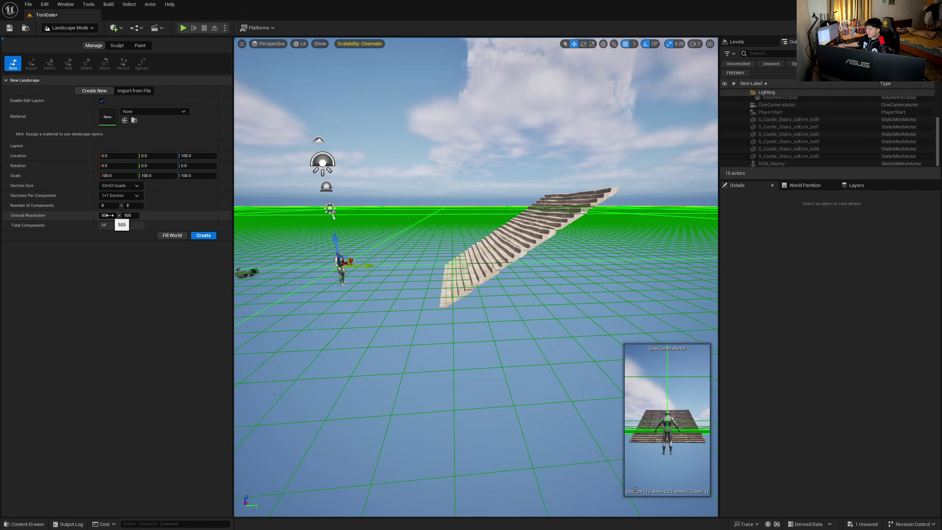
- Set the new landscape's X and Y scale to 50
{"action": "key", "text": "s"}
{"action": "right_click_drag", "start_coordinate": [371, 260], "coordinate": [449, 315]}
{"action": "key", "text": "w"}
{"action": "mouse_move", "coordinate": [105, 175]}
{"action": "left_mouse_down"}
{"action": "mouse_move", "coordinate": [122, 176]}
{"action": "mouse_move", "coordinate": [107, 175]}
{"action": "mouse_move", "coordinate": [112, 187]}
{"action": "left_mouse_up"}
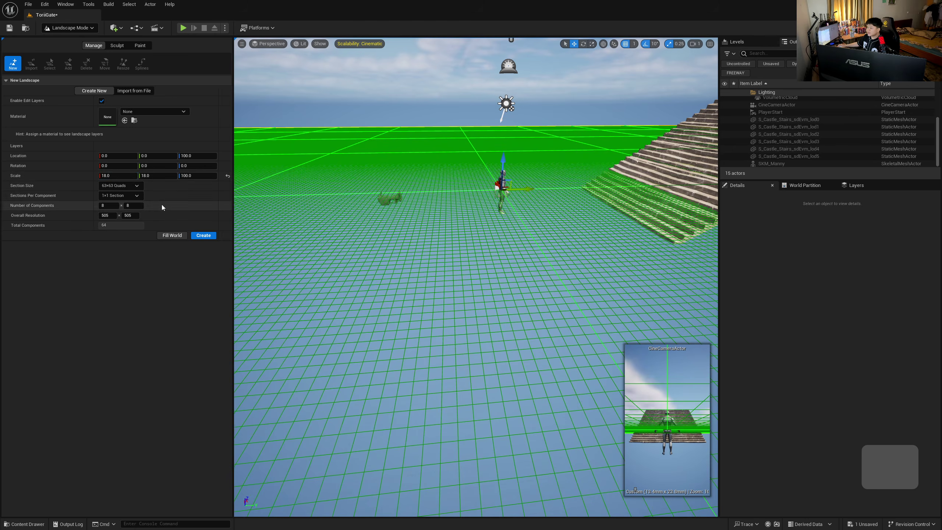
{"action": "key", "text": "ctrl+z"}
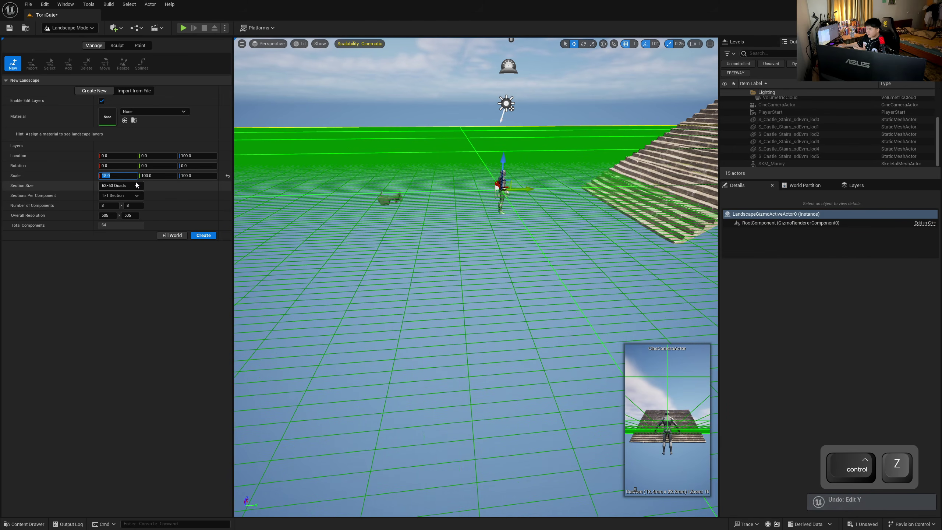
{"action": "type", "text": "50"}
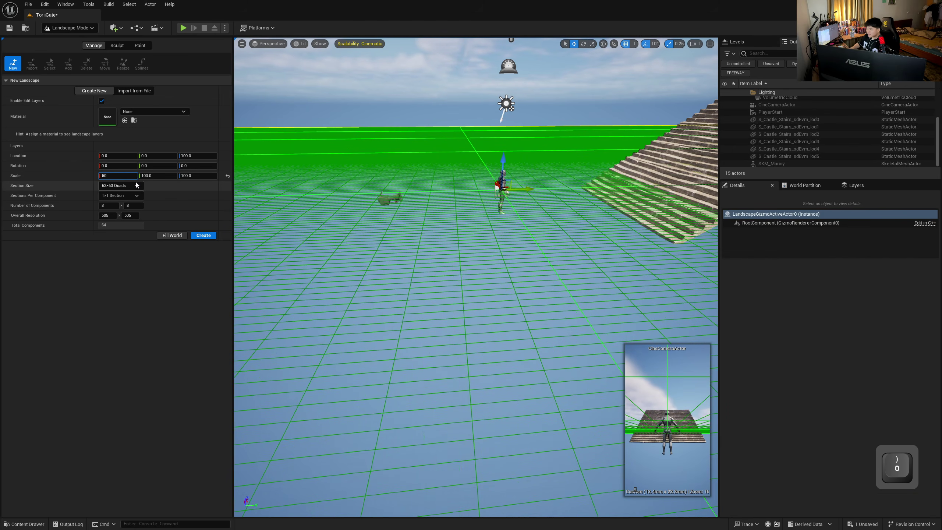
{"action": "key", "text": "Tab"}
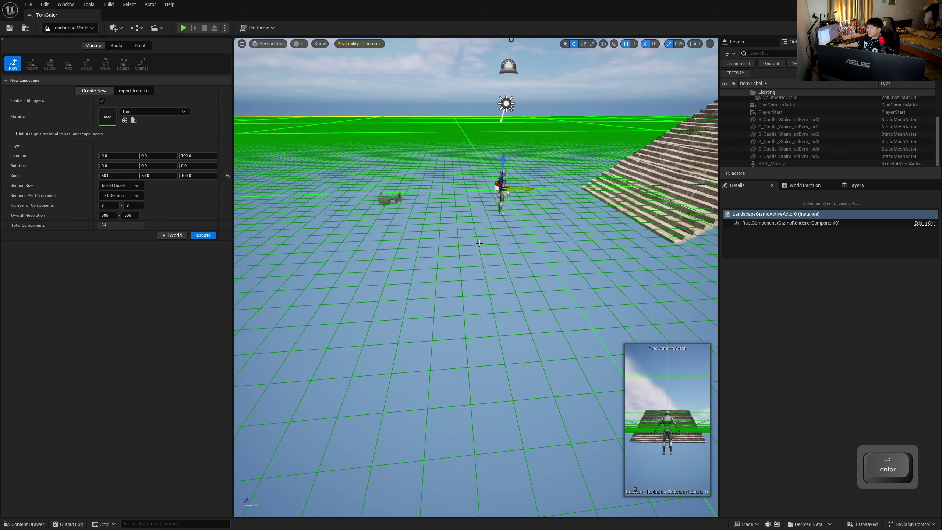
- Set the new landscape's Z location to 0
{"action": "key", "text": "s"}
{"action": "right_click_drag", "start_coordinate": [260, 208], "coordinate": [310, 201]}
{"action": "key", "text": "w"}
{"action": "key", "text": "Return"}
{"action": "key", "text": "w"}
{"action": "key", "text": "s"}
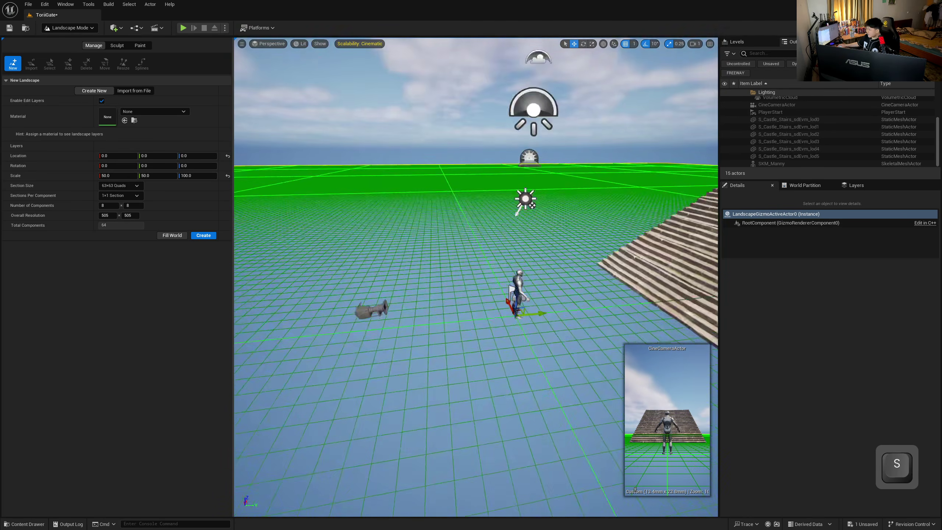
{"action": "right_click_drag", "start_coordinate": [450, 397], "coordinate": [450, 397]}
- Set the new landscape's number of components to 4 by 4
{"action": "left_click", "coordinate": [114, 206]}
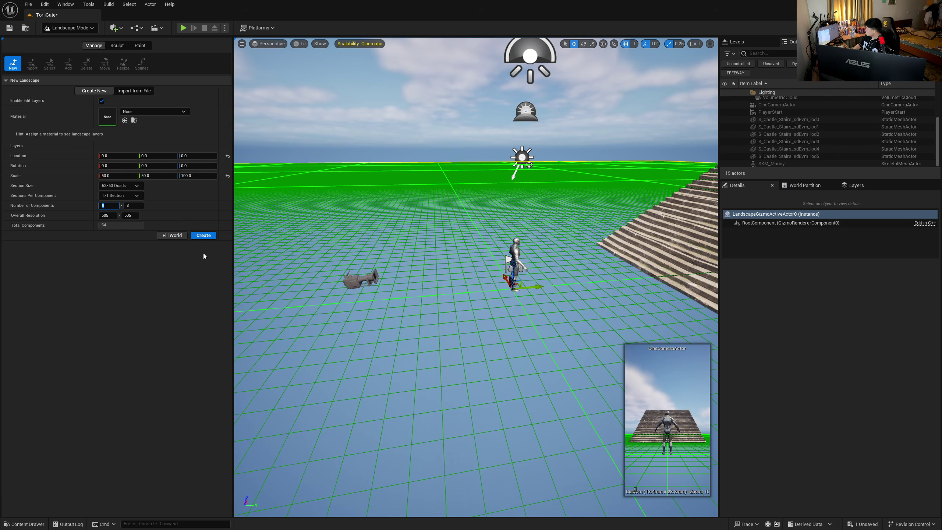
{"action": "type", "text": "4"}
{"action": "key", "text": "Tab"}
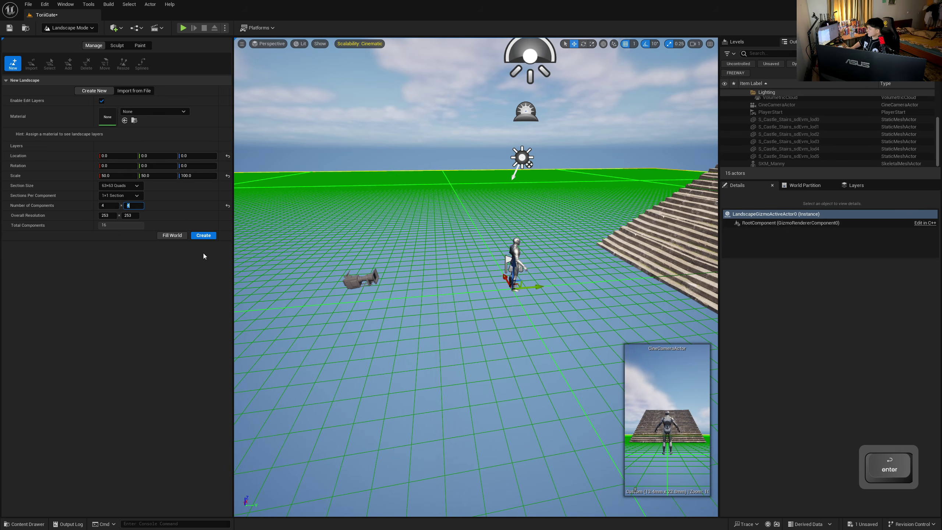
{"action": "key", "text": "s"}
{"action": "mouse_move", "coordinate": [443, 306]}
{"action": "right_mouse_down"}
{"action": "mouse_move", "coordinate": [512, 311]}
{"action": "mouse_move", "coordinate": [489, 300]}
{"action": "mouse_move", "coordinate": [446, 306]}
{"action": "right_mouse_up"}
{"action": "key", "text": "d"}
{"action": "key", "text": "s"}
{"action": "key", "text": "w"}
{"action": "key", "text": "s"}
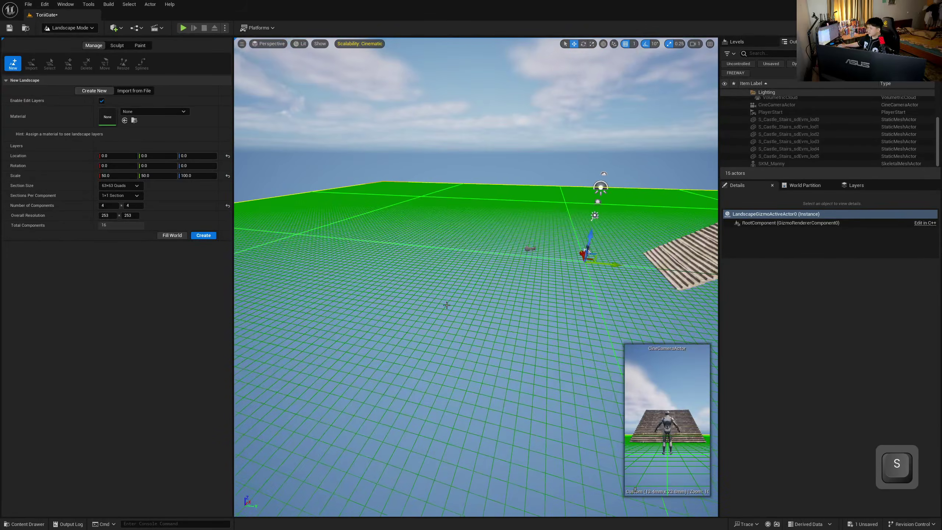
- Lower the landscape's first component count to 3 and create the landscape
{"action": "left_click", "coordinate": [117, 206]}
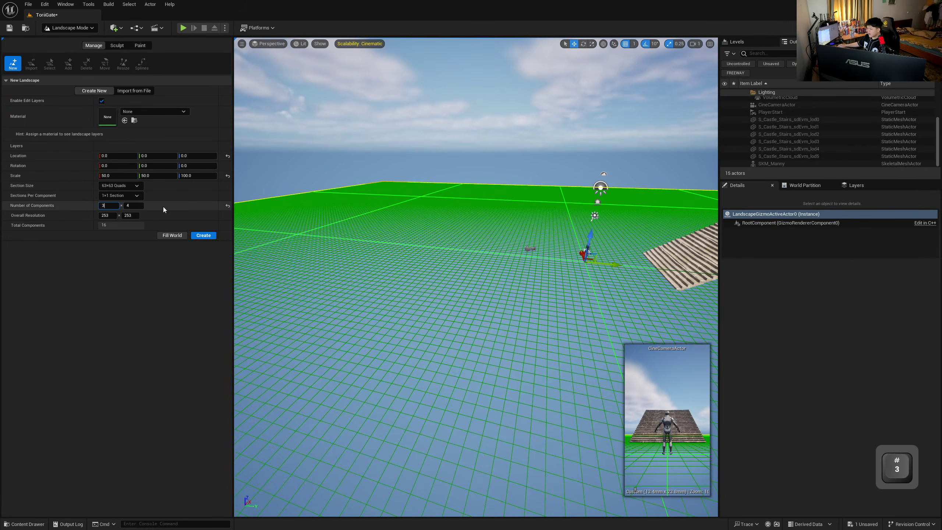
{"action": "left_click", "coordinate": [185, 217]}
{"action": "key", "text": "d"}
{"action": "right_click_drag", "start_coordinate": [372, 267], "coordinate": [519, 326]}
{"action": "key", "text": "q"}
{"action": "key", "text": "q"}
{"action": "key", "text": "a"}
{"action": "key", "text": "w"}
{"action": "key", "text": "s"}
{"action": "key", "text": "d"}
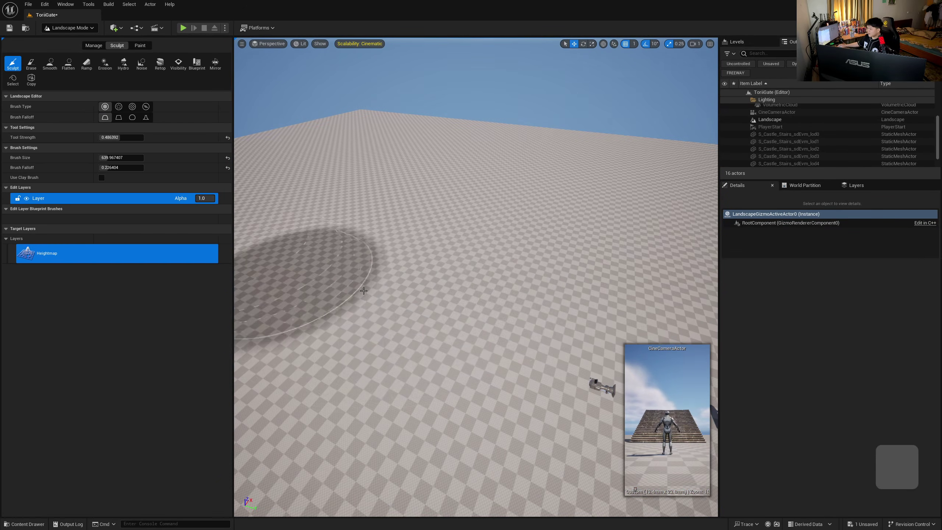
- Choose the Ramp sculpt tool and place one ramp point near the staircase's base and another on the ground behind it
{"action": "mouse_move", "coordinate": [419, 208]}
{"action": "right_mouse_down"}
{"action": "mouse_move", "coordinate": [527, 212]}
{"action": "mouse_move", "coordinate": [578, 164]}
{"action": "mouse_move", "coordinate": [415, 182]}
{"action": "right_mouse_up"}
{"action": "key", "text": "w"}
{"action": "key", "text": "s"}
{"action": "key", "text": "d"}
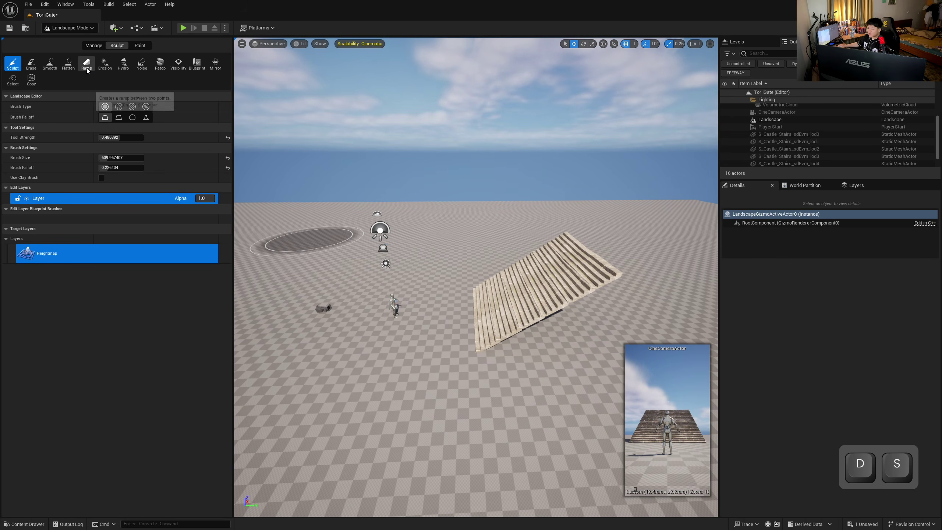
{"action": "left_click", "coordinate": [87, 68]}
{"action": "key", "text": "w"}
{"action": "right_click_drag", "start_coordinate": [450, 291], "coordinate": [435, 283]}
{"action": "key", "text": "ctrl"}
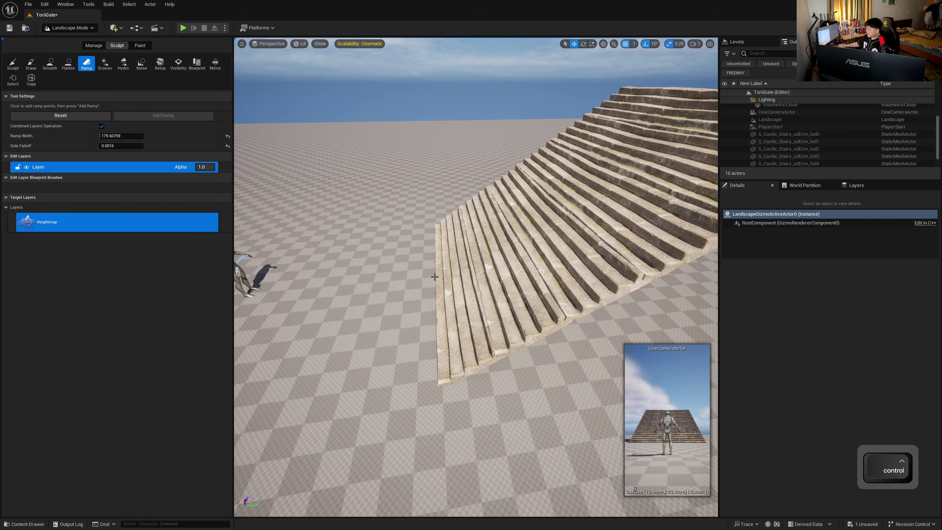
{"action": "key", "text": "s"}
{"action": "right_click_drag", "start_coordinate": [500, 273], "coordinate": [497, 272]}
{"action": "key", "text": "w"}
{"action": "right_click_drag", "start_coordinate": [556, 263], "coordinate": [622, 271]}
{"action": "key", "text": "d"}
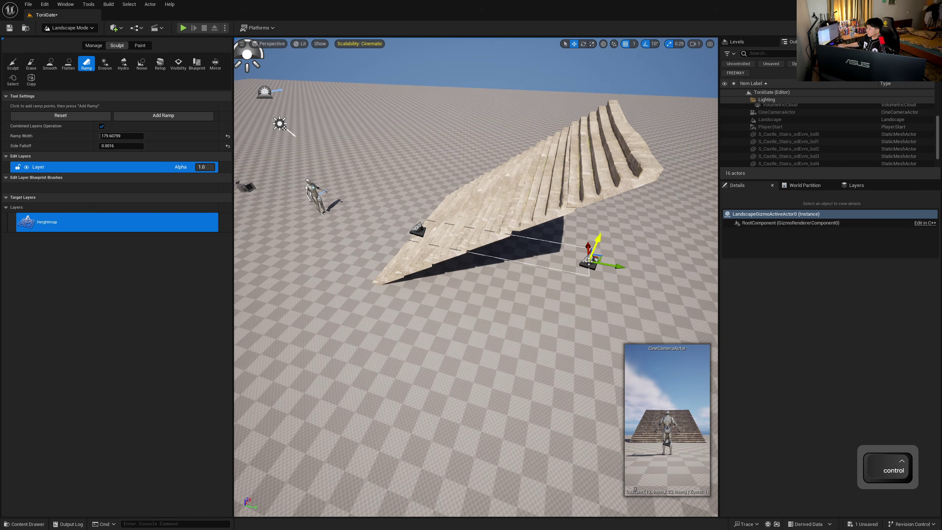
- Reset the ramp points and lay the ramp out again, rising from the staircase's base to a raised point beyond its top
{"action": "right_click_drag", "start_coordinate": [622, 272], "coordinate": [621, 268]}
{"action": "key", "text": "s"}
{"action": "key", "text": "ctrl+z"}
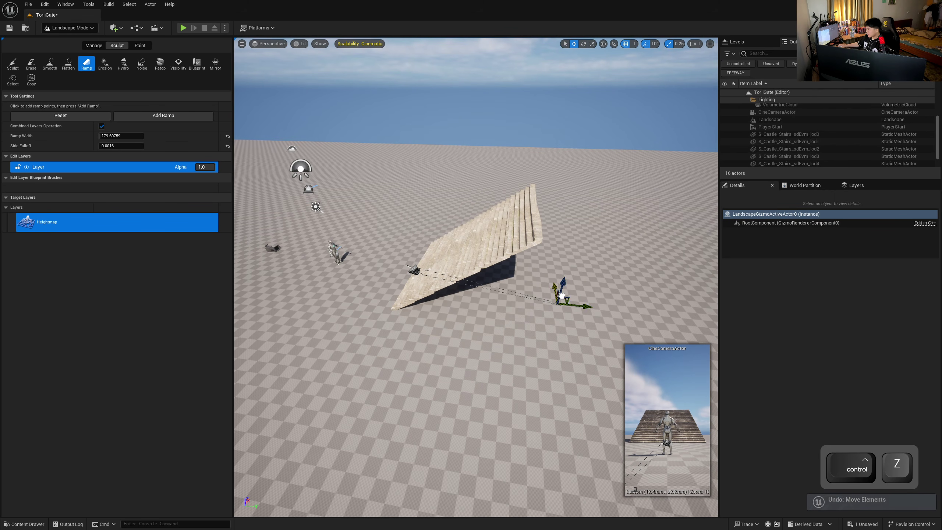
{"action": "left_click_drag", "start_coordinate": [564, 284], "coordinate": [568, 224]}
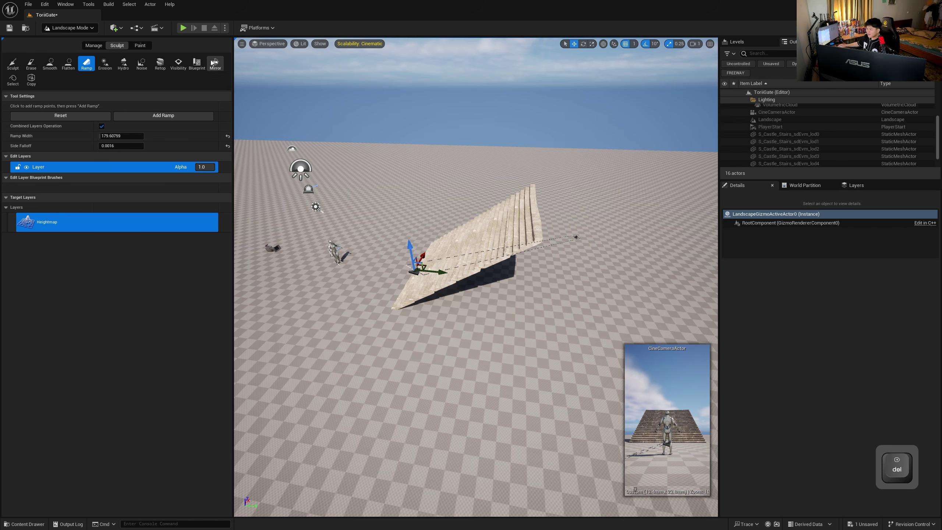
{"action": "left_click", "coordinate": [73, 116]}
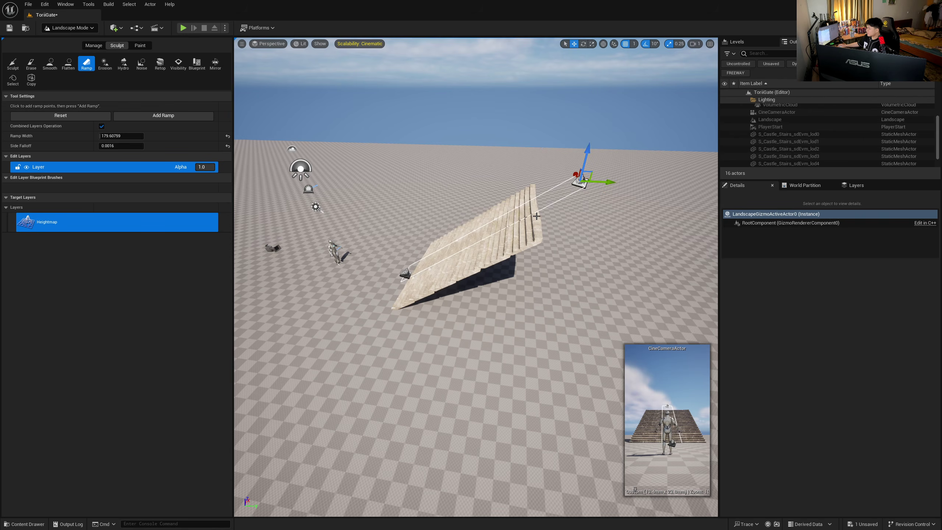
- Shift the upper ramp point sideways toward the staircase's centre line and set the ramp width to about 665
{"action": "key", "text": "a"}
{"action": "right_click_drag", "start_coordinate": [537, 216], "coordinate": [663, 217]}
{"action": "key", "text": "w"}
{"action": "key", "text": "s"}
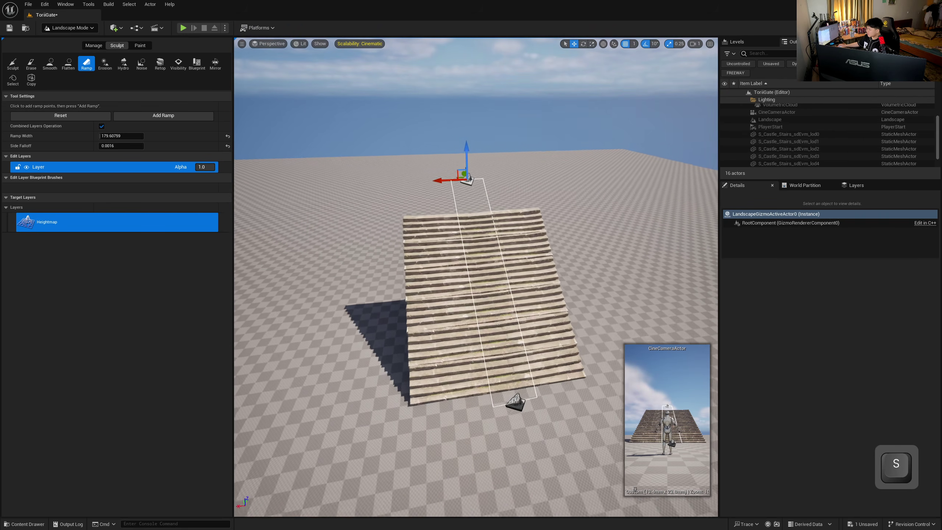
{"action": "right_click_drag", "start_coordinate": [508, 176], "coordinate": [508, 174]}
{"action": "left_click_drag", "start_coordinate": [437, 163], "coordinate": [449, 162]}
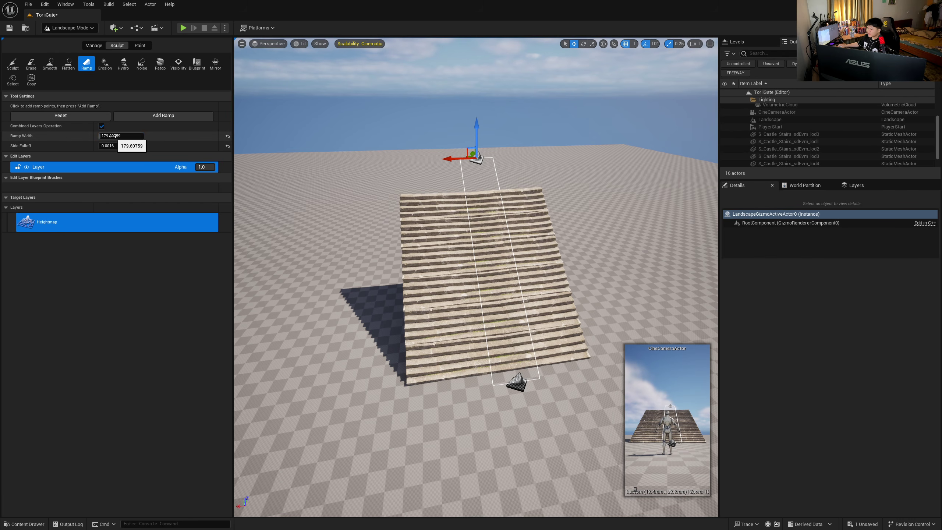
{"action": "mouse_move", "coordinate": [111, 135]}
{"action": "left_mouse_down"}
{"action": "mouse_move", "coordinate": [156, 135]}
{"action": "mouse_move", "coordinate": [108, 136]}
{"action": "left_mouse_up"}
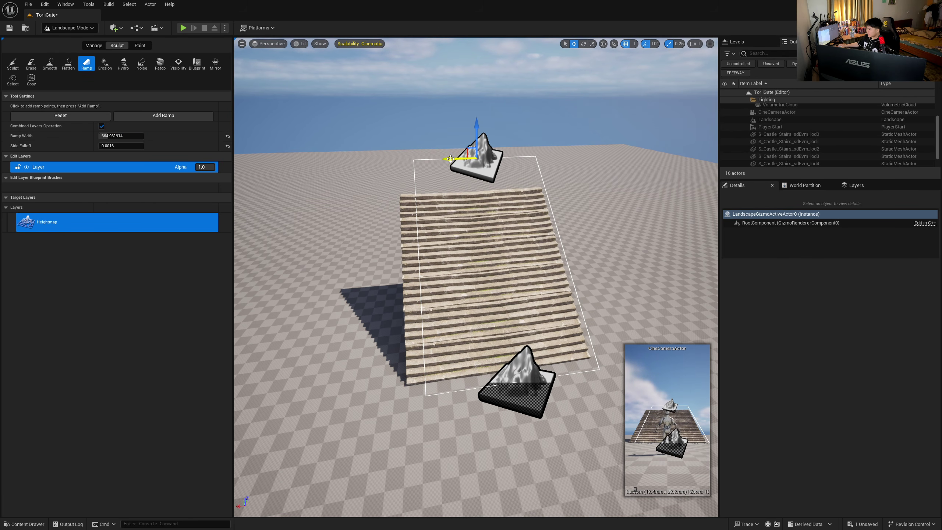
- Centre the upper and lower ramp points across the staircase and widen the ramp to about 717 so it spans the steps
{"action": "left_click_drag", "start_coordinate": [451, 159], "coordinate": [443, 161]}
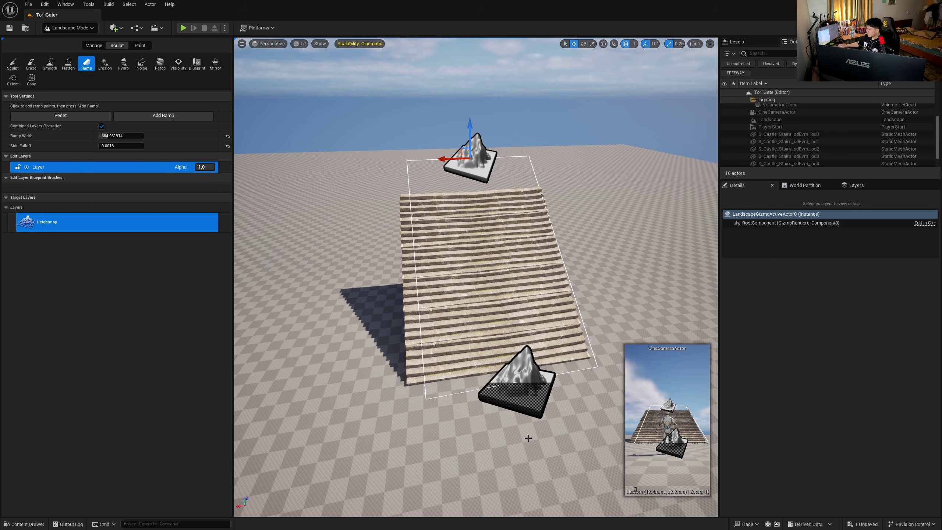
{"action": "left_click", "coordinate": [524, 377]}
{"action": "left_click_drag", "start_coordinate": [493, 388], "coordinate": [479, 395]}
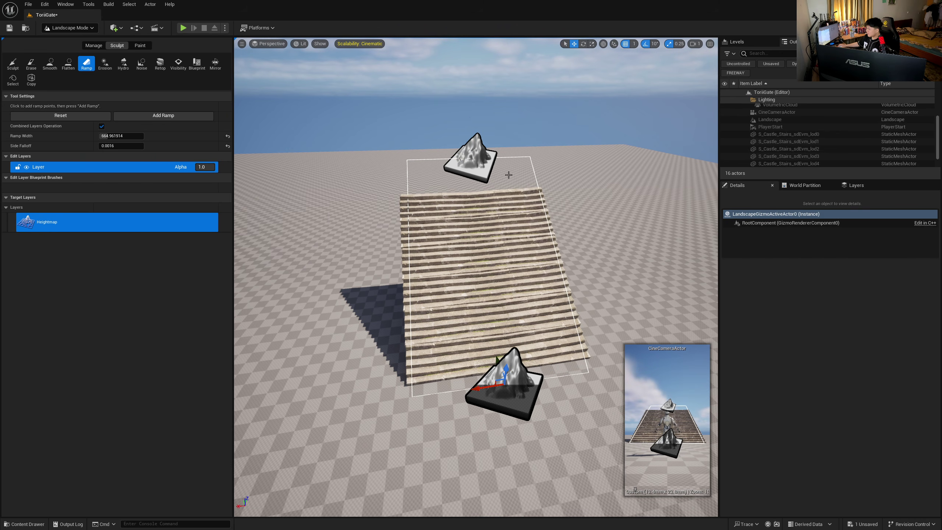
{"action": "left_click", "coordinate": [476, 157]}
{"action": "left_click_drag", "start_coordinate": [444, 159], "coordinate": [442, 160]}
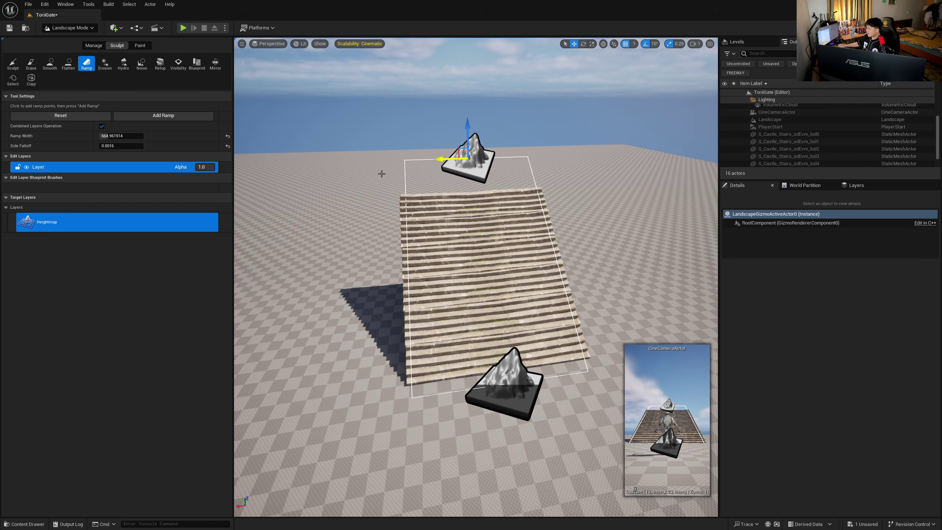
{"action": "left_click_drag", "start_coordinate": [107, 136], "coordinate": [109, 136]}
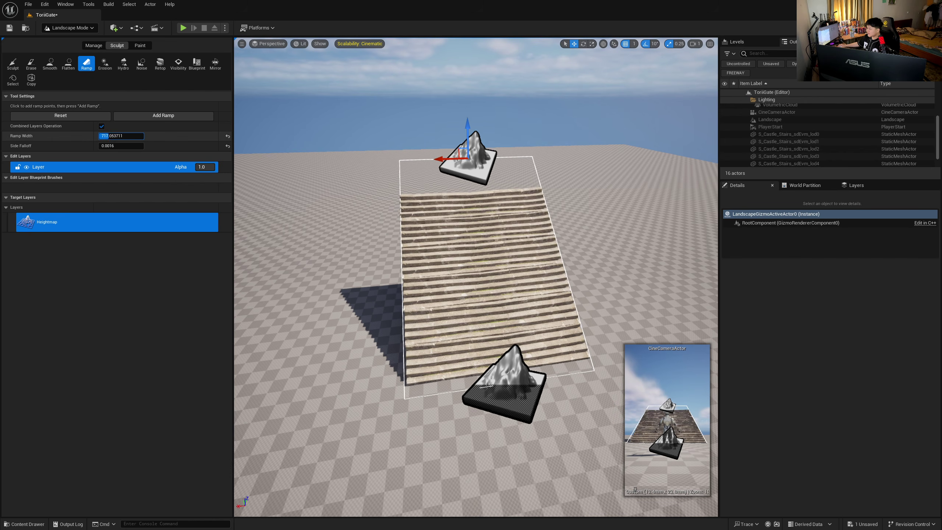
- Lower the upper ramp point toward the staircase's top and move the base ramp point slightly outward from the stairs
{"action": "key", "text": "d"}
{"action": "right_click_drag", "start_coordinate": [371, 230], "coordinate": [441, 230]}
{"action": "key", "text": "s"}
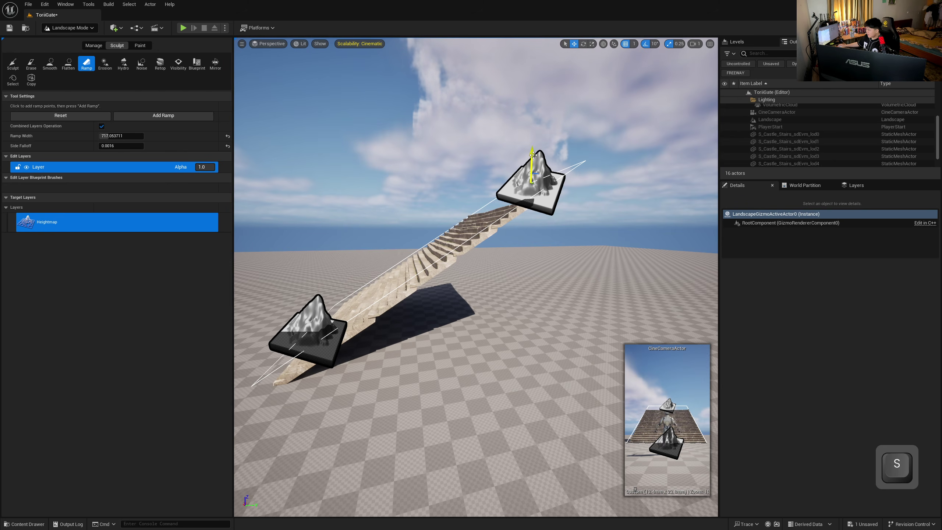
{"action": "left_click_drag", "start_coordinate": [533, 155], "coordinate": [533, 166]}
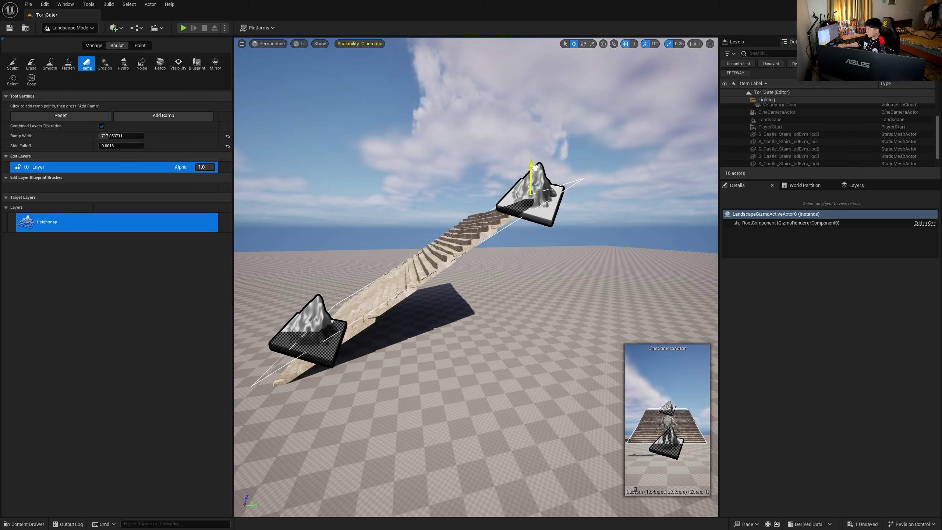
{"action": "left_click_drag", "start_coordinate": [293, 336], "coordinate": [285, 341]}
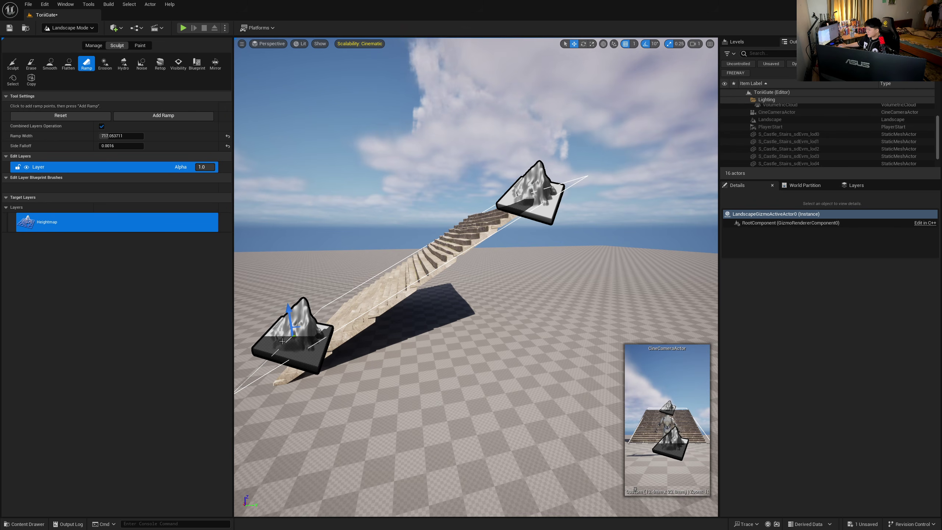
- Move the base ramp point a little farther from the bottom step and lower it so the ramp line sits beneath the stairs
{"action": "key", "text": "a"}
{"action": "right_click_drag", "start_coordinate": [282, 341], "coordinate": [356, 367]}
{"action": "key", "text": "s"}
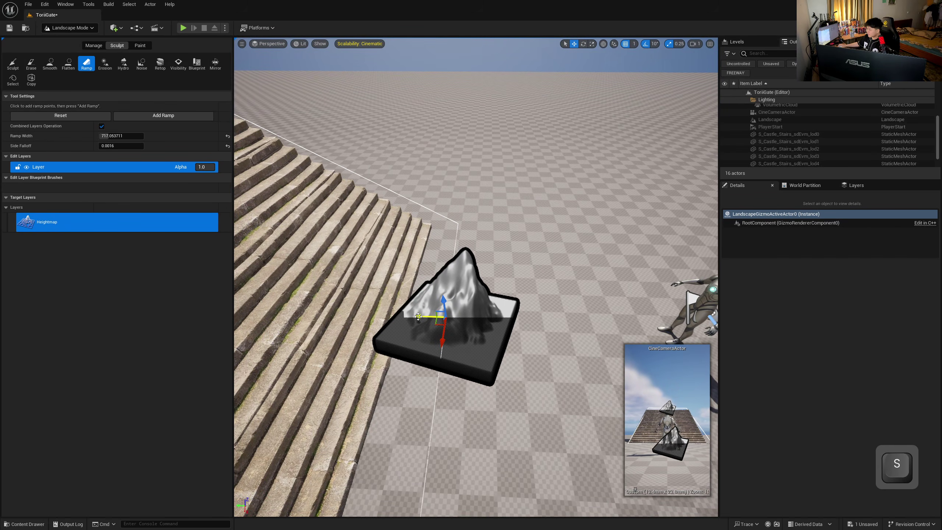
{"action": "left_click_drag", "start_coordinate": [418, 316], "coordinate": [430, 318]}
{"action": "right_click_drag", "start_coordinate": [430, 317], "coordinate": [417, 296]}
{"action": "key", "text": "s"}
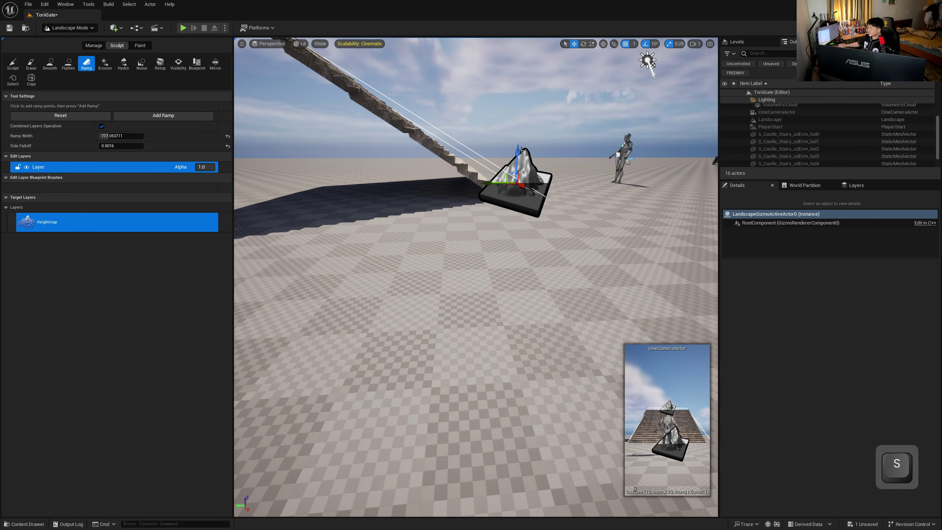
{"action": "left_click_drag", "start_coordinate": [508, 174], "coordinate": [507, 180]}
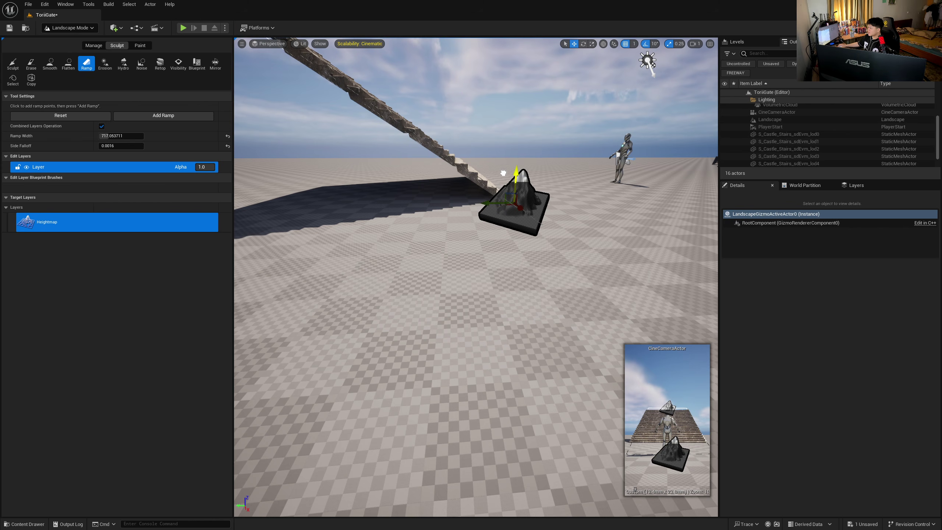
- Add the ramp to the landscape and check how it supports the staircase from the side
{"action": "left_click", "coordinate": [163, 116]}
{"action": "key", "text": "w"}
{"action": "right_click_drag", "start_coordinate": [384, 169], "coordinate": [312, 178]}
{"action": "key", "text": "d"}
{"action": "key", "text": "s"}
{"action": "key", "text": "a"}
{"action": "key", "text": "w"}
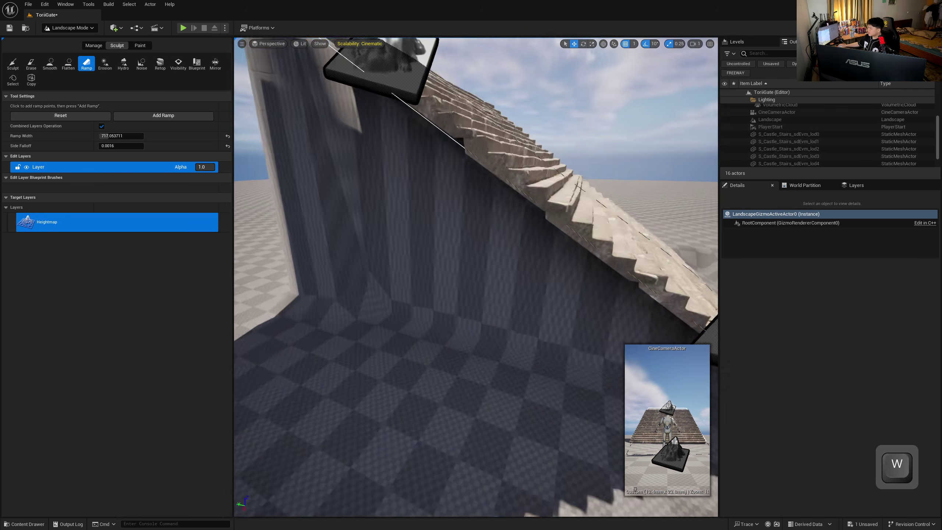
{"action": "key", "text": "s"}
{"action": "key", "text": "s"}
{"action": "key", "text": "w"}
{"action": "key", "text": "s"}
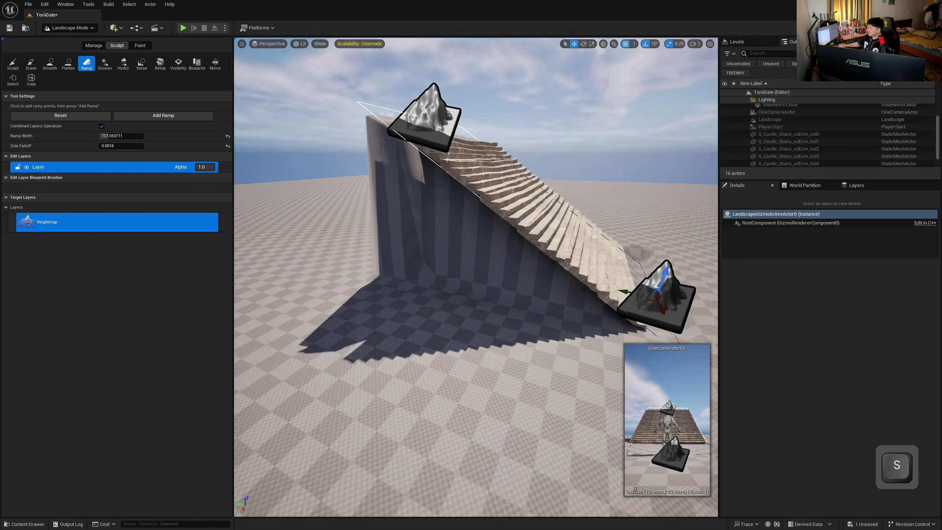
- Set the ramp width to about 905 and add the ramp again so the ground extends past both staircase edges
{"action": "left_click_drag", "start_coordinate": [107, 137], "coordinate": [110, 136]}
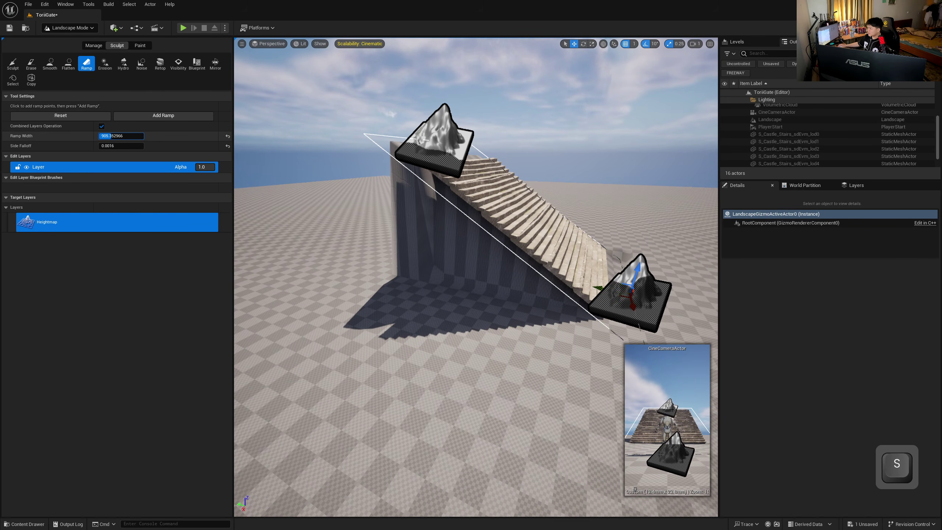
{"action": "left_click", "coordinate": [147, 117]}
{"action": "key", "text": "d"}
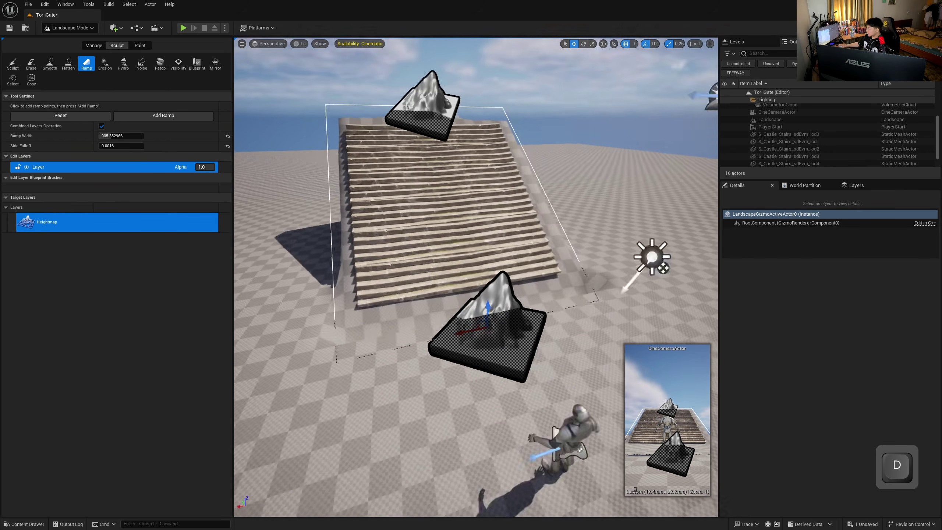
{"action": "key", "text": "w"}
{"action": "key", "text": "s"}
{"action": "key", "text": "s"}
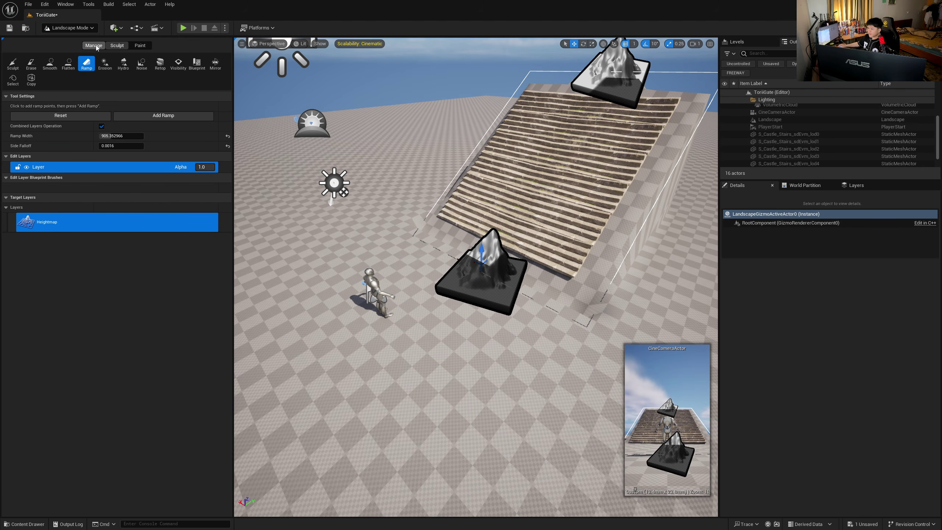
- Try to lower the ground at the staircase's base with the Sculpt tool at a brush size of about 296, then undo the stroke
{"action": "left_click", "coordinate": [12, 63]}
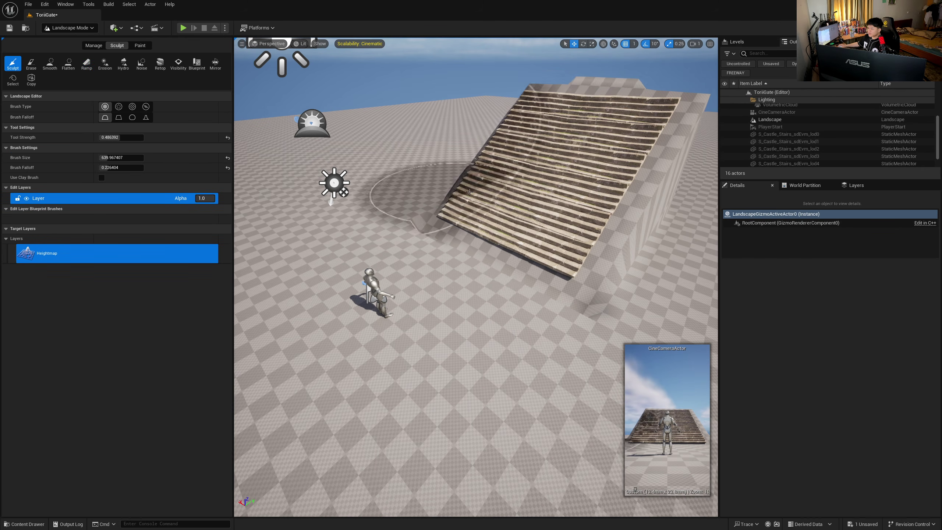
{"action": "key", "text": "w"}
{"action": "left_click", "coordinate": [487, 200], "text": "shift"}
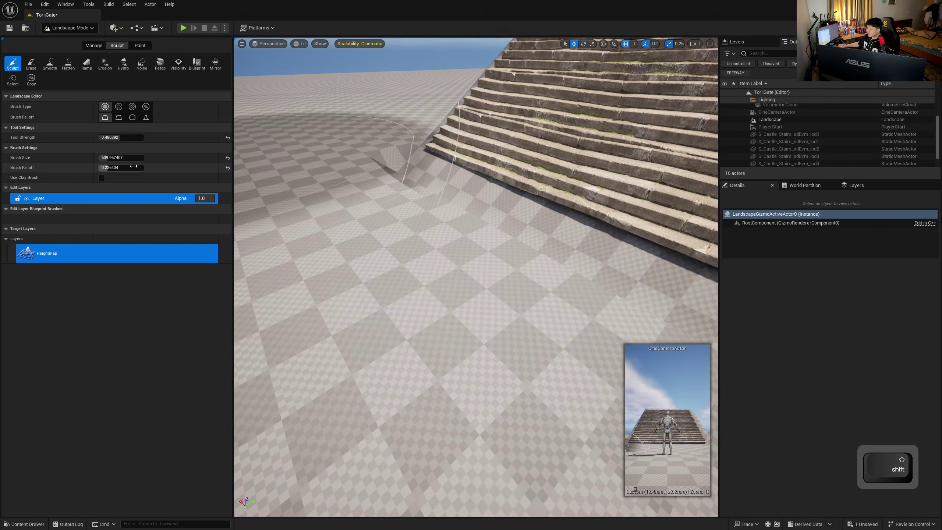
{"action": "left_click_drag", "start_coordinate": [131, 158], "coordinate": [125, 158]}
{"action": "left_click", "coordinate": [500, 217], "text": "shift"}
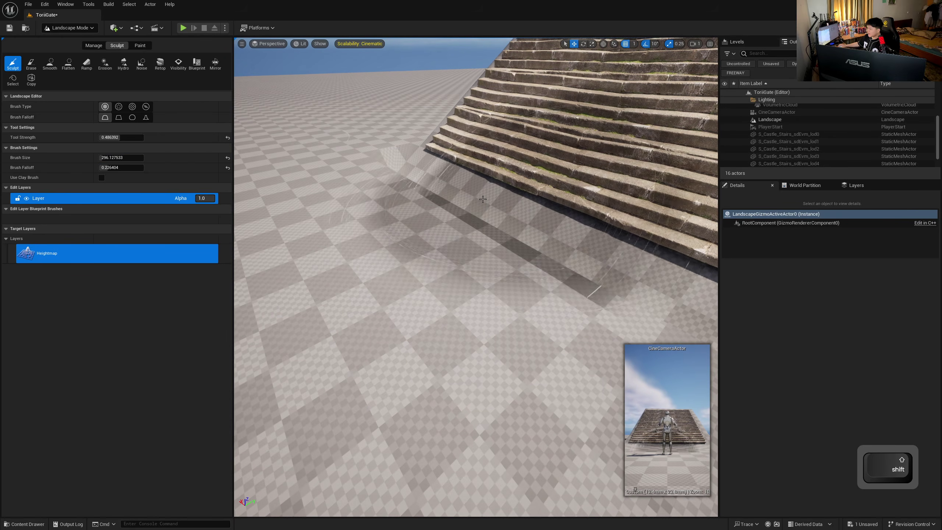
{"action": "key", "text": "ctrl+z"}
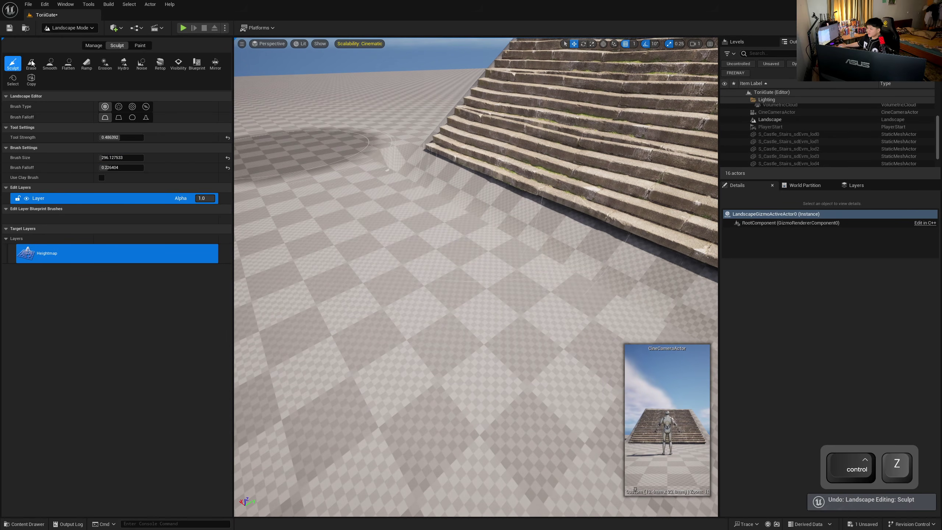
- Choose the Flatten sculpt tool and bring the raised side of the ramp into working view
{"action": "left_click", "coordinate": [67, 63]}
{"action": "key", "text": "s"}
{"action": "right_click_drag", "start_coordinate": [414, 164], "coordinate": [412, 215]}
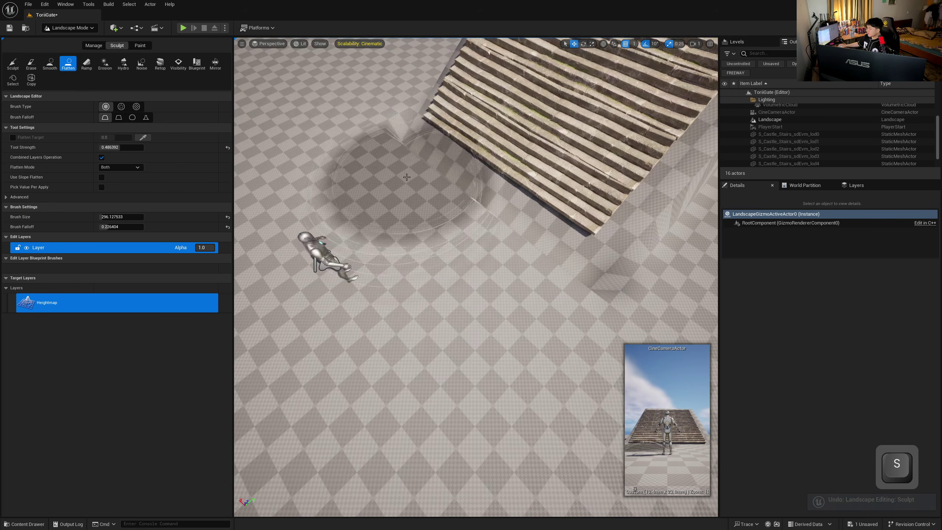
{"action": "mouse_move", "coordinate": [520, 257]}
{"action": "right_mouse_down"}
{"action": "mouse_move", "coordinate": [571, 167]}
{"action": "mouse_move", "coordinate": [572, 119]}
{"action": "mouse_move", "coordinate": [497, 260]}
{"action": "mouse_move", "coordinate": [427, 252]}
{"action": "right_mouse_up"}
{"action": "key", "text": "w"}
{"action": "key", "text": "d"}
{"action": "key", "text": "s"}
- Try to flatten the landscape along the ramp's side with the large brush and undo the strokes
{"action": "mouse_move", "coordinate": [427, 249]}
{"action": "left_mouse_down"}
{"action": "mouse_move", "coordinate": [475, 219]}
{"action": "mouse_move", "coordinate": [557, 240]}
{"action": "left_mouse_up"}
{"action": "key", "text": "ctrl+z"}
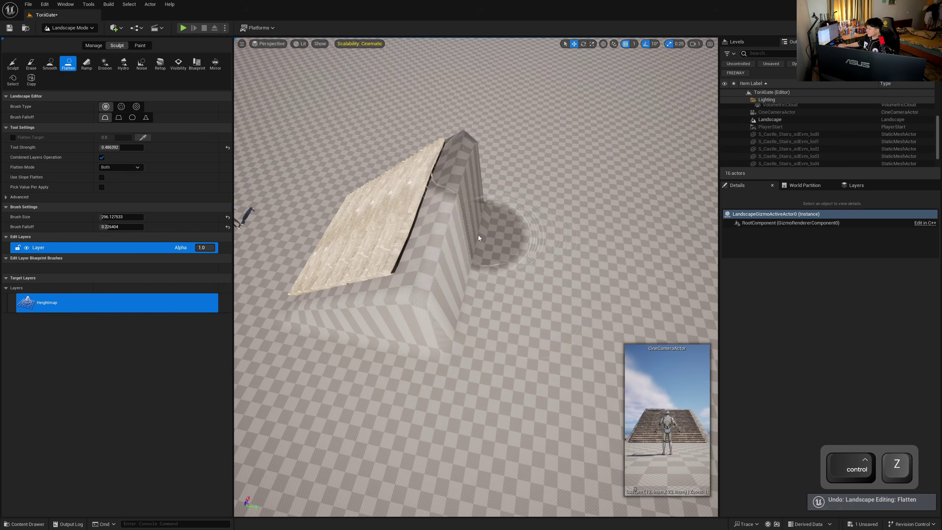
{"action": "mouse_move", "coordinate": [498, 258]}
{"action": "left_mouse_down"}
{"action": "mouse_move", "coordinate": [511, 261]}
{"action": "mouse_move", "coordinate": [454, 222]}
{"action": "left_mouse_up"}
{"action": "key", "text": "ctrl+z"}
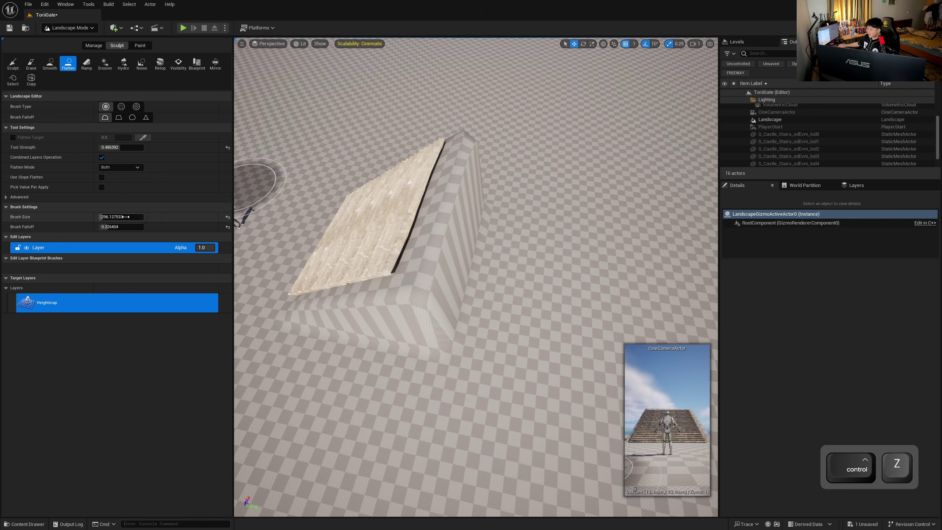
- Set the Flatten brush size to about 90 and extend the ramp's raised ground outward beside and behind the staircase
{"action": "left_click_drag", "start_coordinate": [125, 217], "coordinate": [103, 217]}
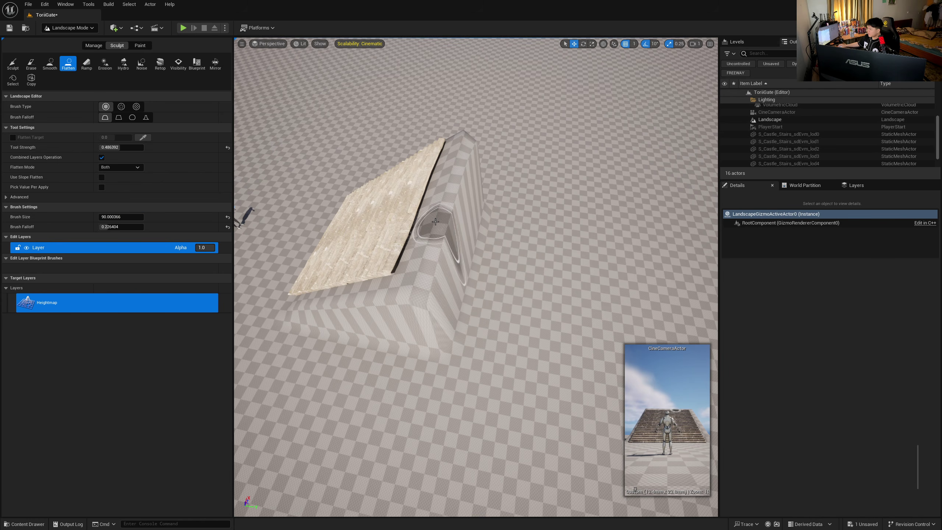
{"action": "mouse_move", "coordinate": [435, 222]}
{"action": "left_mouse_down"}
{"action": "mouse_move", "coordinate": [575, 243]}
{"action": "mouse_move", "coordinate": [605, 219]}
{"action": "left_mouse_up"}
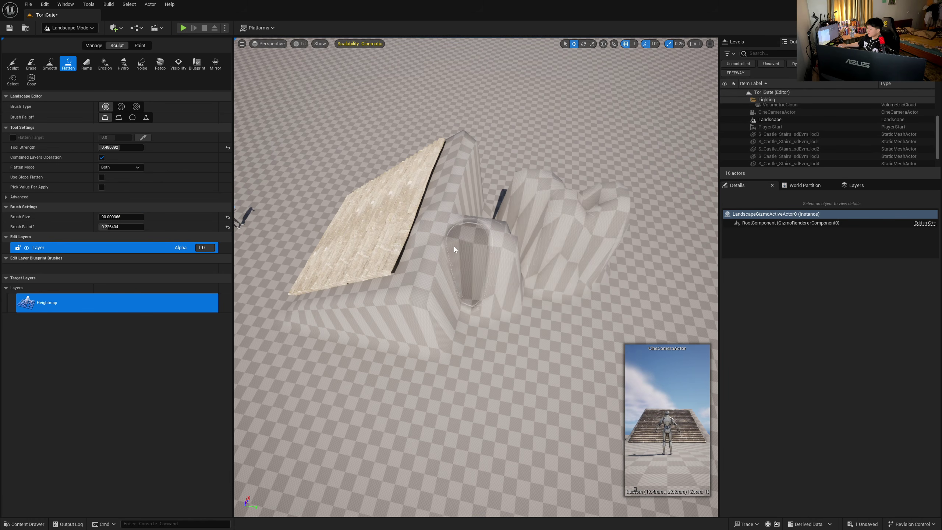
{"action": "left_click_drag", "start_coordinate": [440, 252], "coordinate": [504, 279]}
{"action": "key", "text": "ctrl+z"}
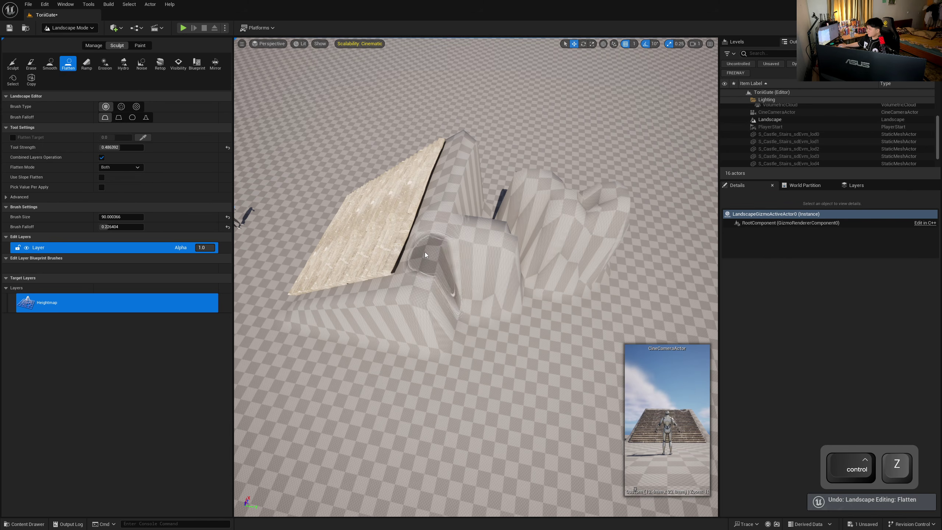
{"action": "mouse_move", "coordinate": [425, 264]}
{"action": "left_mouse_down"}
{"action": "mouse_move", "coordinate": [458, 308]}
{"action": "mouse_move", "coordinate": [530, 308]}
{"action": "mouse_move", "coordinate": [428, 262]}
{"action": "mouse_move", "coordinate": [451, 275]}
{"action": "mouse_move", "coordinate": [490, 263]}
{"action": "mouse_move", "coordinate": [497, 248]}
{"action": "mouse_move", "coordinate": [438, 216]}
{"action": "mouse_move", "coordinate": [482, 208]}
{"action": "mouse_move", "coordinate": [446, 205]}
{"action": "mouse_move", "coordinate": [483, 204]}
{"action": "mouse_move", "coordinate": [530, 221]}
{"action": "mouse_move", "coordinate": [463, 165]}
{"action": "mouse_move", "coordinate": [531, 184]}
{"action": "mouse_move", "coordinate": [472, 161]}
{"action": "left_mouse_up"}
{"action": "mouse_move", "coordinate": [543, 185]}
{"action": "left_mouse_down"}
{"action": "mouse_move", "coordinate": [538, 230]}
{"action": "mouse_move", "coordinate": [568, 260]}
{"action": "left_mouse_up"}
- Switch from Landscape Mode to Selection Mode and view the staircase and sculpted ground from the front
{"action": "left_click", "coordinate": [70, 27]}
{"action": "left_click", "coordinate": [82, 40]}
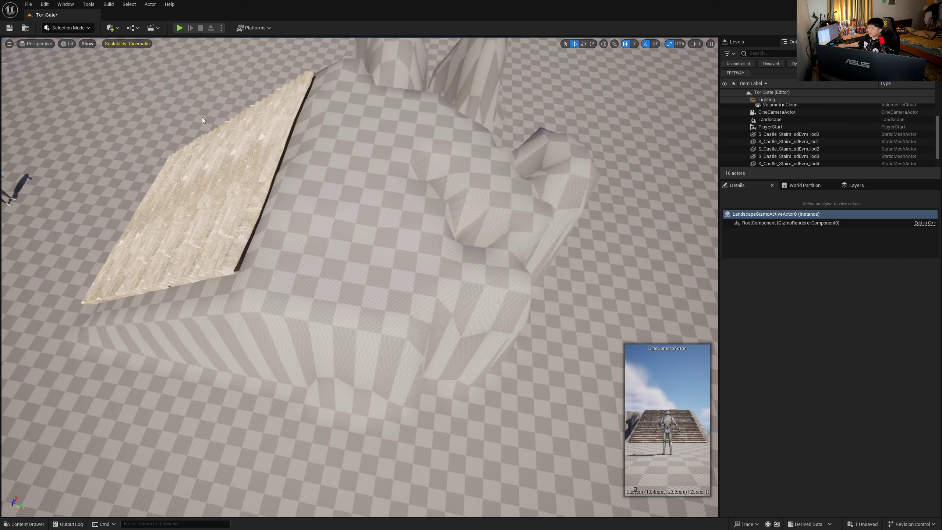
{"action": "key", "text": "w"}
{"action": "right_click_drag", "start_coordinate": [370, 202], "coordinate": [516, 123]}
{"action": "key", "text": "a"}
{"action": "key", "text": "s"}
{"action": "right_click_drag", "start_coordinate": [305, 218], "coordinate": [309, 218]}
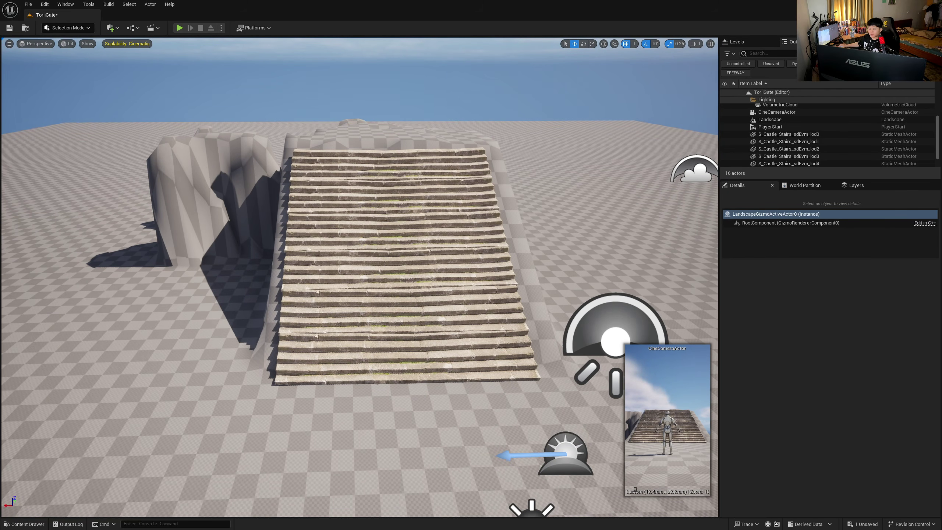
- Locate the MI_Landscape_Mountain material instance in the Materials folder of the AutoLandscape Example content
{"action": "left_click", "coordinate": [37, 524]}
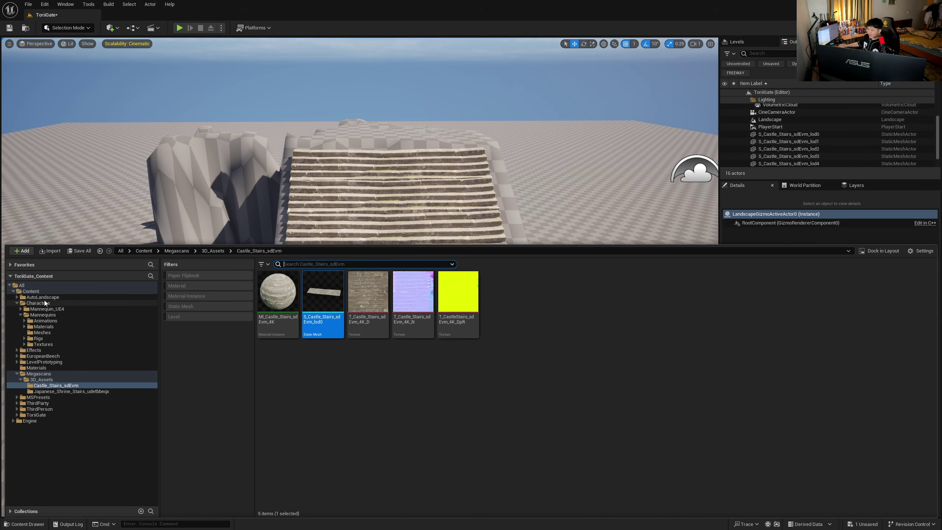
{"action": "double_click", "coordinate": [43, 297]}
{"action": "double_click", "coordinate": [323, 293]}
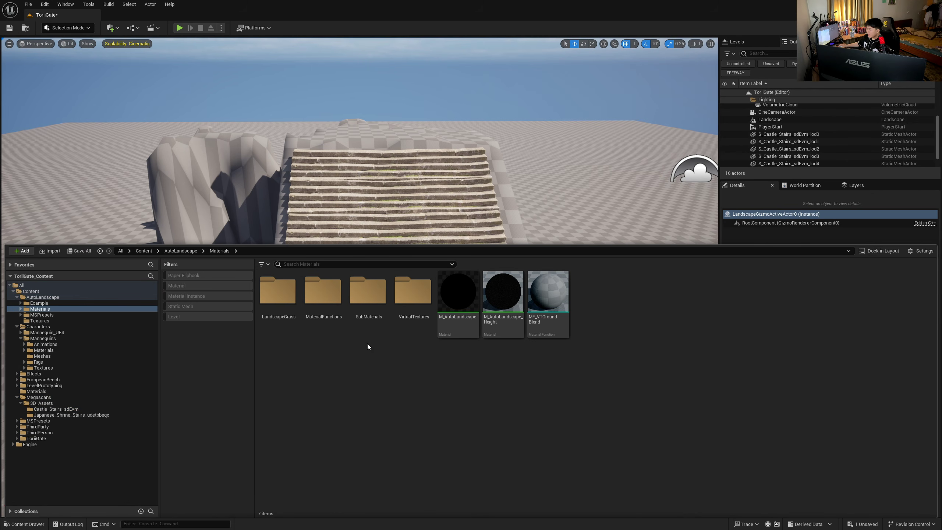
{"action": "left_click", "coordinate": [181, 251]}
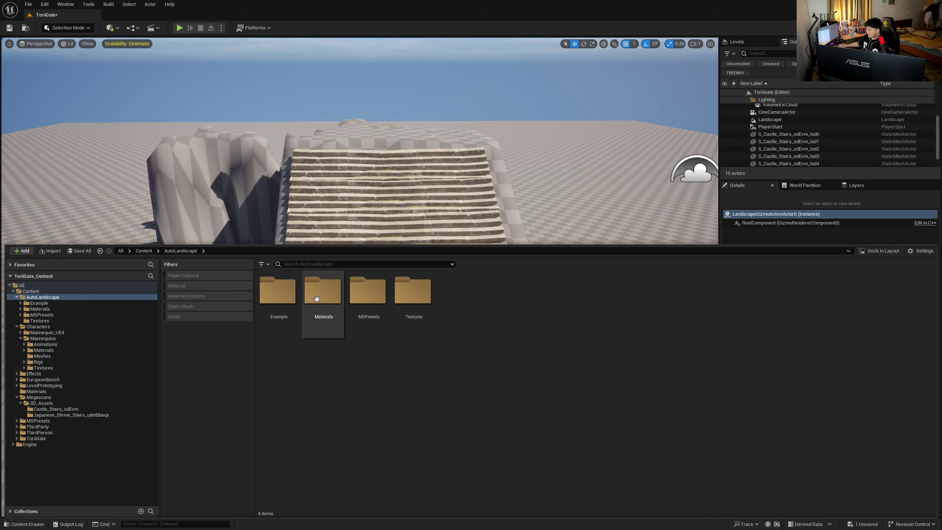
{"action": "double_click", "coordinate": [277, 293]}
{"action": "double_click", "coordinate": [324, 303]}
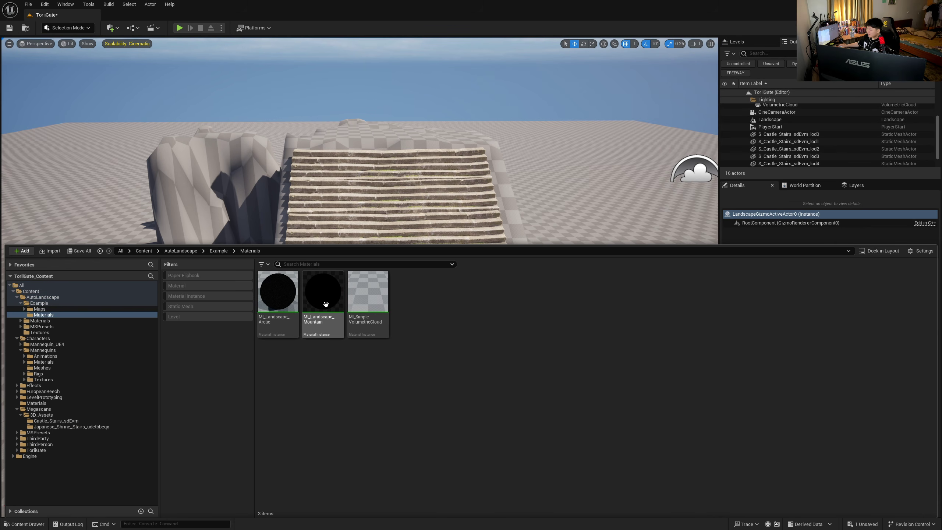
{"action": "mouse_move", "coordinate": [330, 306]}
{"action": "left_mouse_down"}
{"action": "mouse_move", "coordinate": [568, 133]}
{"action": "mouse_move", "coordinate": [768, 228]}
{"action": "mouse_move", "coordinate": [312, 309]}
{"action": "left_mouse_up"}
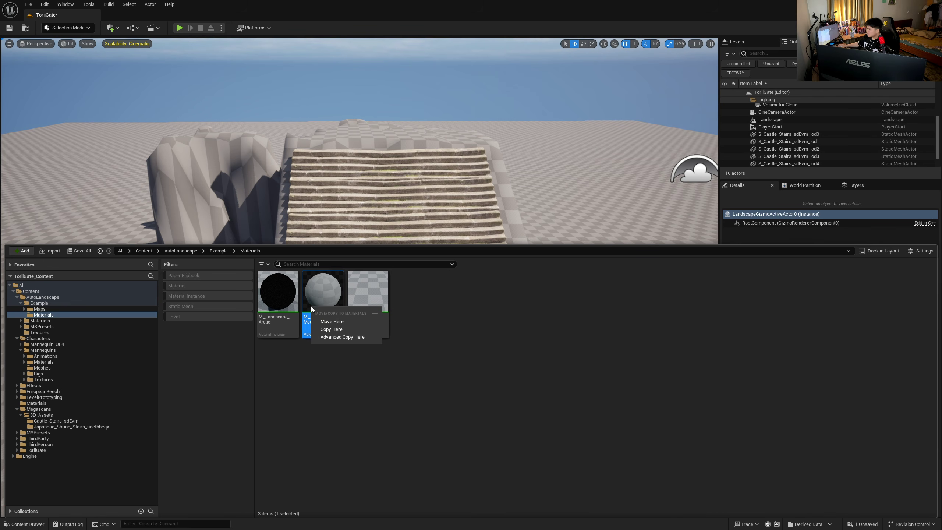
{"action": "left_click", "coordinate": [798, 262]}
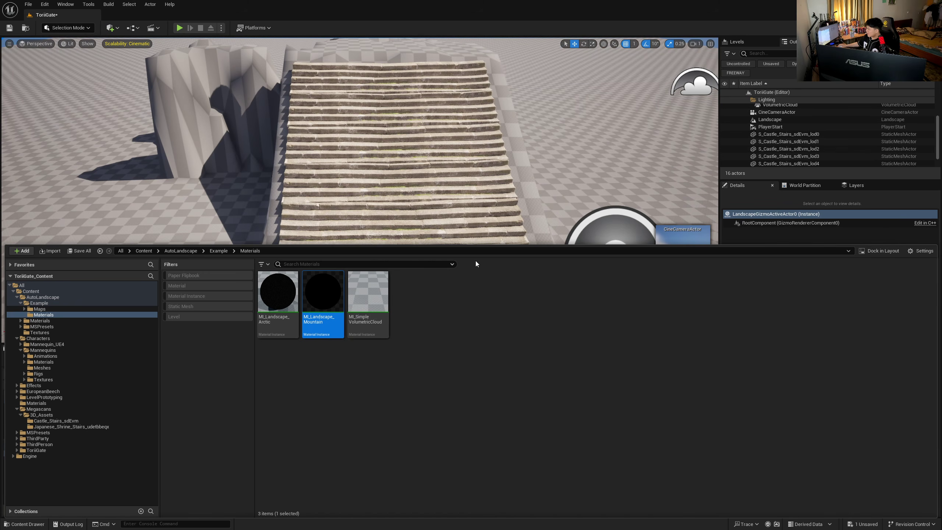
- Dock the content browser in the layout and assign MI_Landscape_Mountain as the Landscape actor's Landscape Material
{"action": "left_click", "coordinate": [879, 251]}
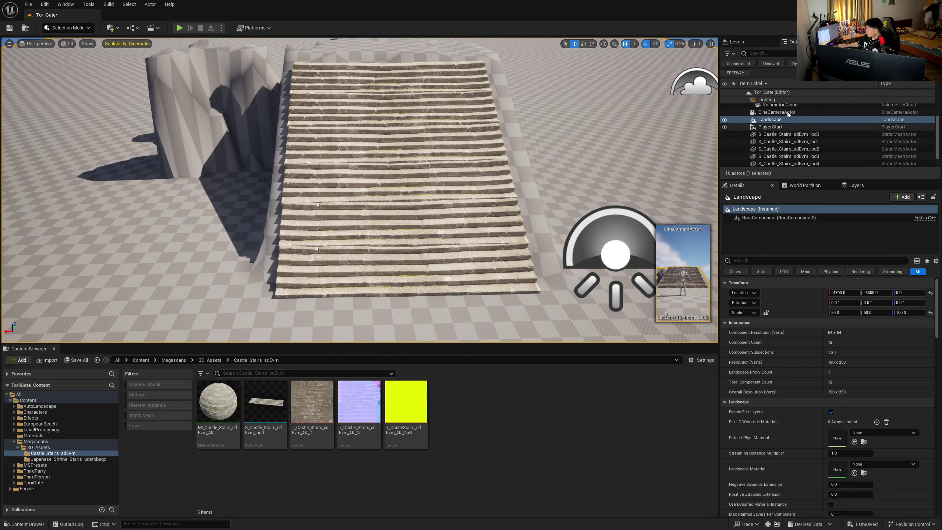
{"action": "scroll", "coordinate": [811, 437], "scroll_direction": "down", "scroll_amount": 5}
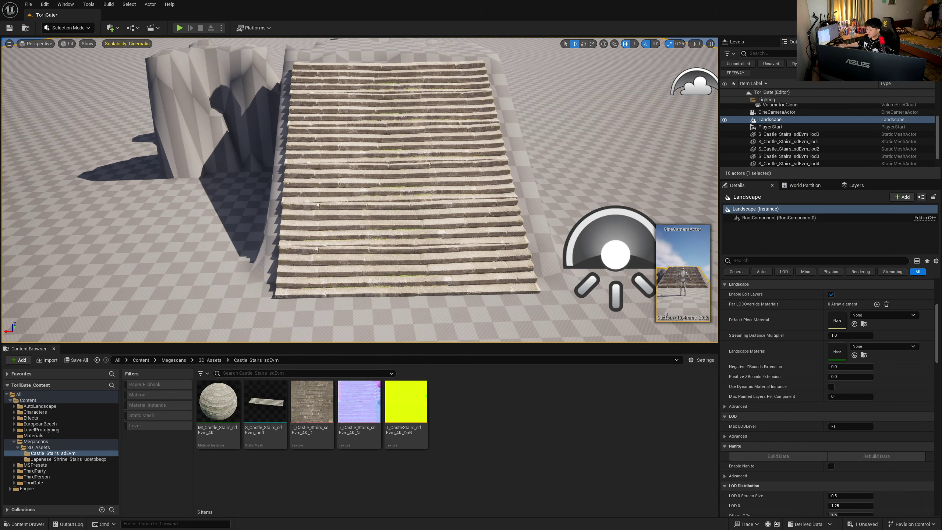
{"action": "left_click", "coordinate": [43, 401]}
{"action": "left_click", "coordinate": [46, 407]}
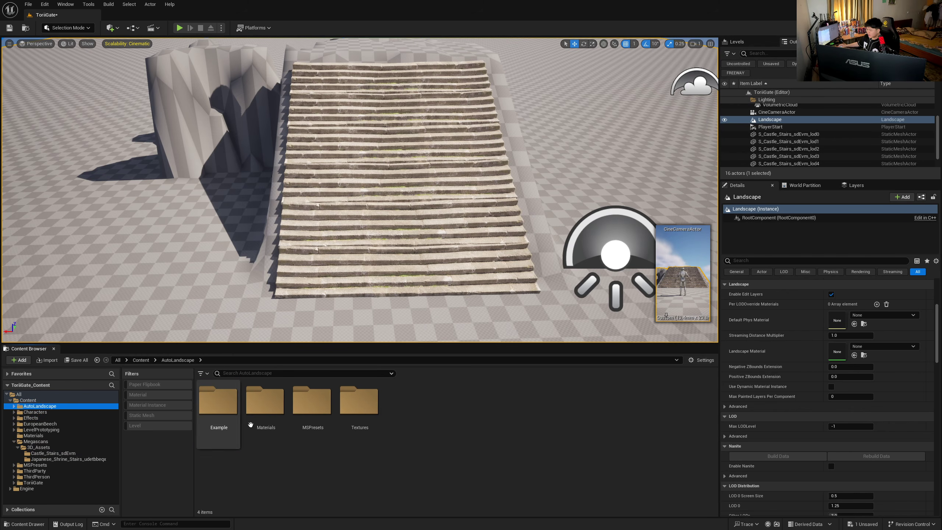
{"action": "double_click", "coordinate": [230, 409]}
{"action": "left_click", "coordinate": [255, 408]}
{"action": "double_click", "coordinate": [255, 407]}
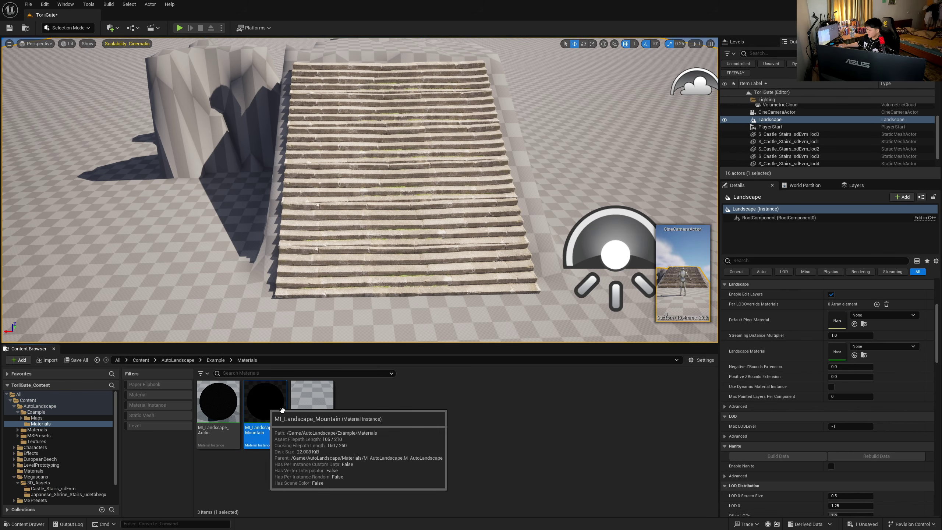
{"action": "left_click_drag", "start_coordinate": [266, 403], "coordinate": [879, 349]}
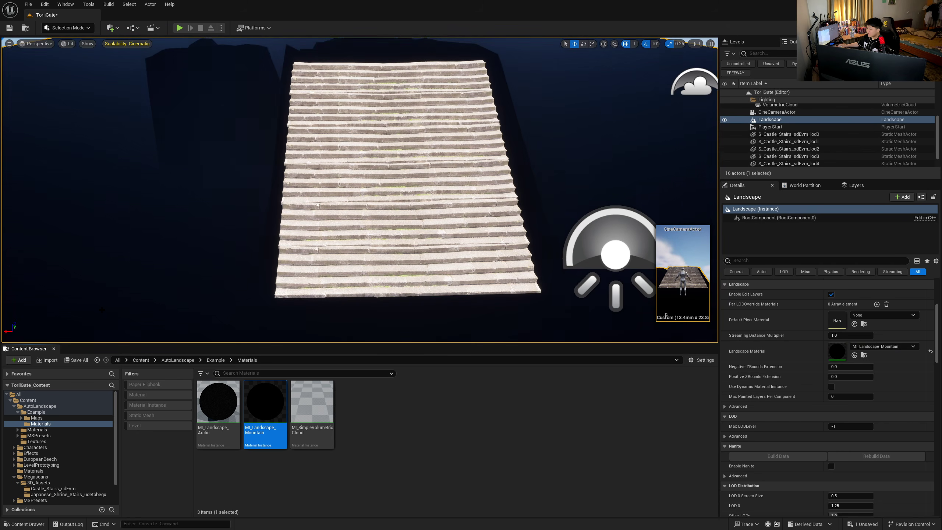
- Close the docked content browser and switch to the Paint tools of Landscape Mode
{"action": "left_click", "coordinate": [53, 349]}
{"action": "right_click_drag", "start_coordinate": [214, 265], "coordinate": [214, 266]}
{"action": "key", "text": "s"}
{"action": "key", "text": "d"}
{"action": "left_click", "coordinate": [68, 28]}
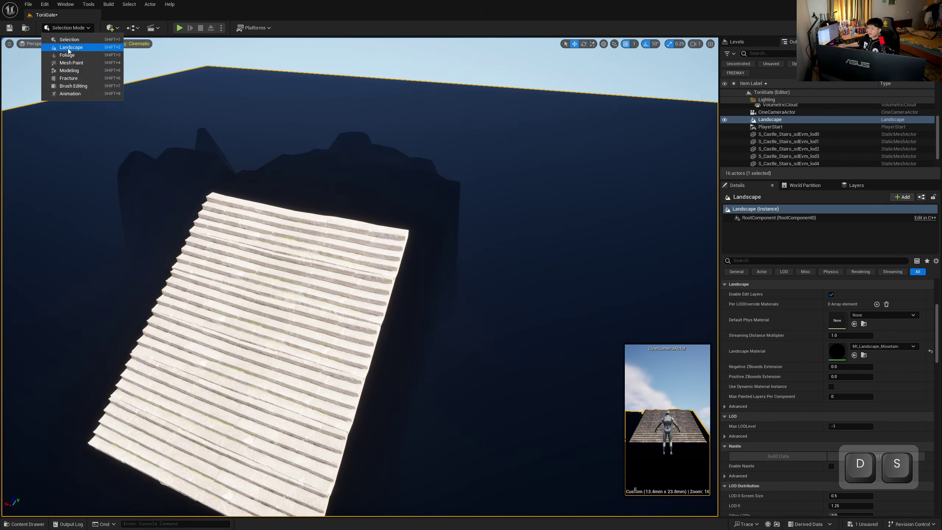
{"action": "left_click", "coordinate": [68, 49]}
{"action": "left_click", "coordinate": [141, 45]}
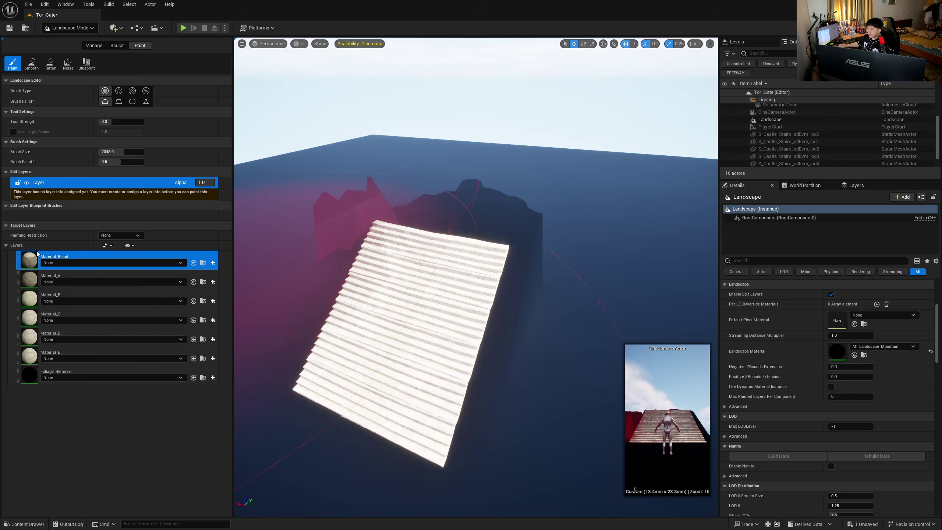
- Create a weight-blended layer info for the Material_Blend layer and save it in the ToriiGate_sharedassets folder
{"action": "left_click", "coordinate": [213, 263]}
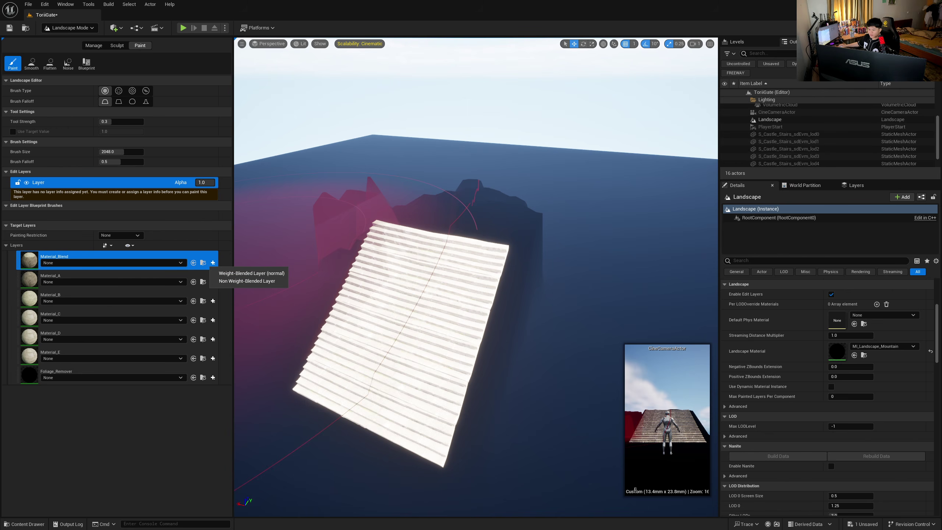
{"action": "left_click", "coordinate": [21, 437]}
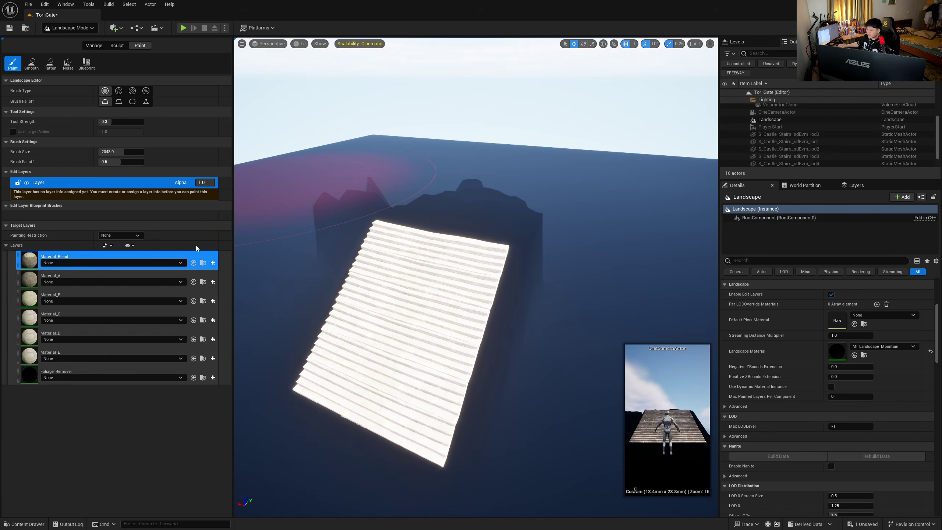
{"action": "left_click", "coordinate": [213, 262]}
{"action": "left_click", "coordinate": [241, 275]}
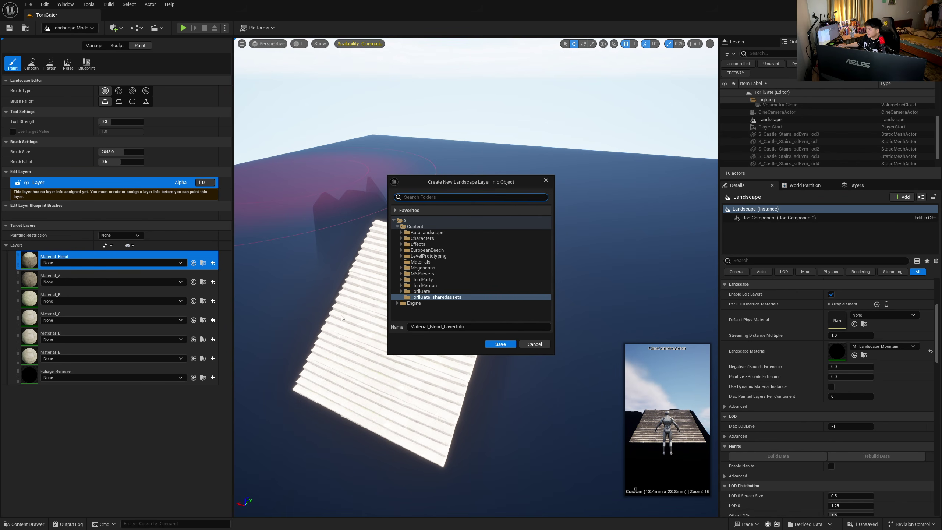
{"action": "left_click", "coordinate": [500, 345]}
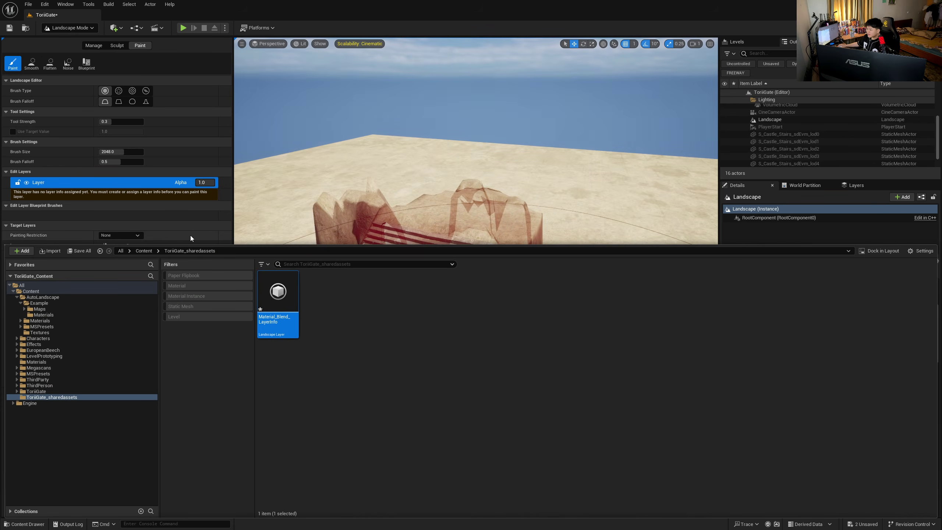
- Create a weight-blended layer info for the Material_A layer and save it in the ToriiGate_sharedassets folder
{"action": "left_click", "coordinate": [191, 237]}
{"action": "left_click", "coordinate": [213, 284]}
{"action": "left_click", "coordinate": [241, 296]}
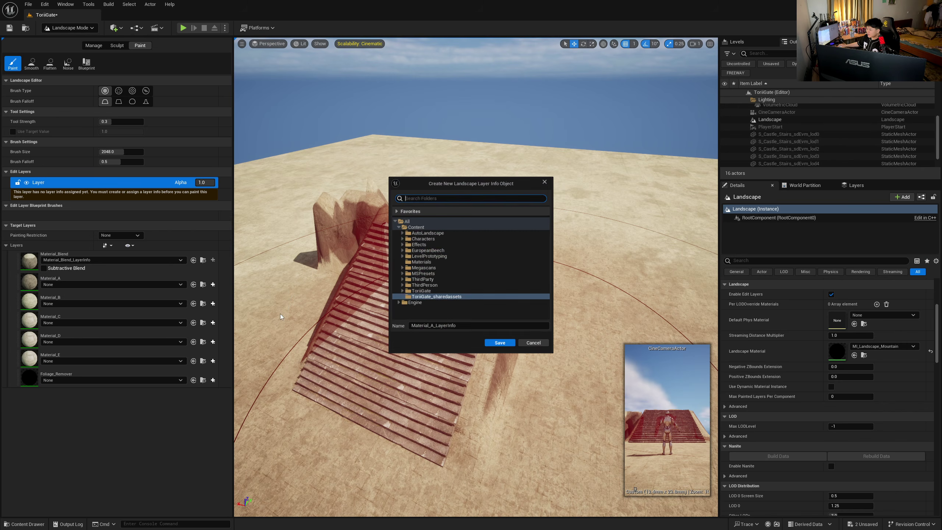
{"action": "left_click", "coordinate": [498, 345]}
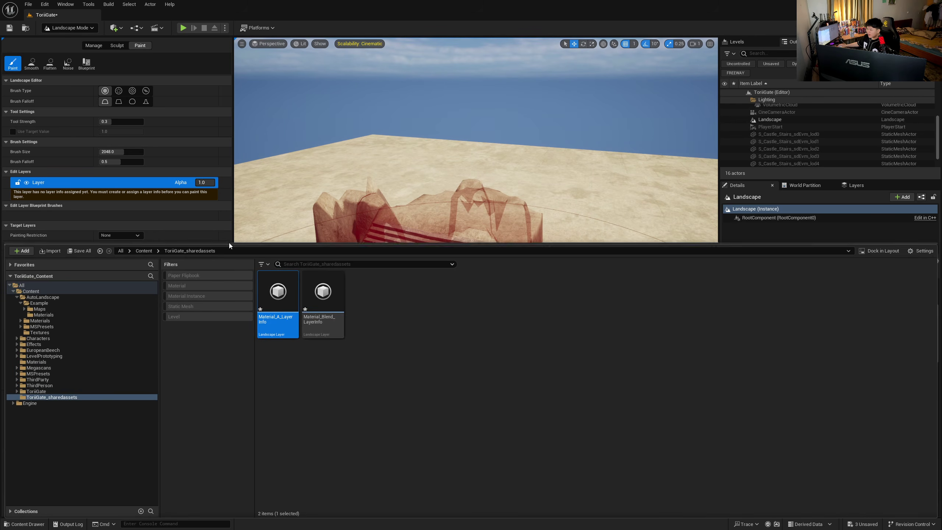
{"action": "left_click", "coordinate": [229, 241]}
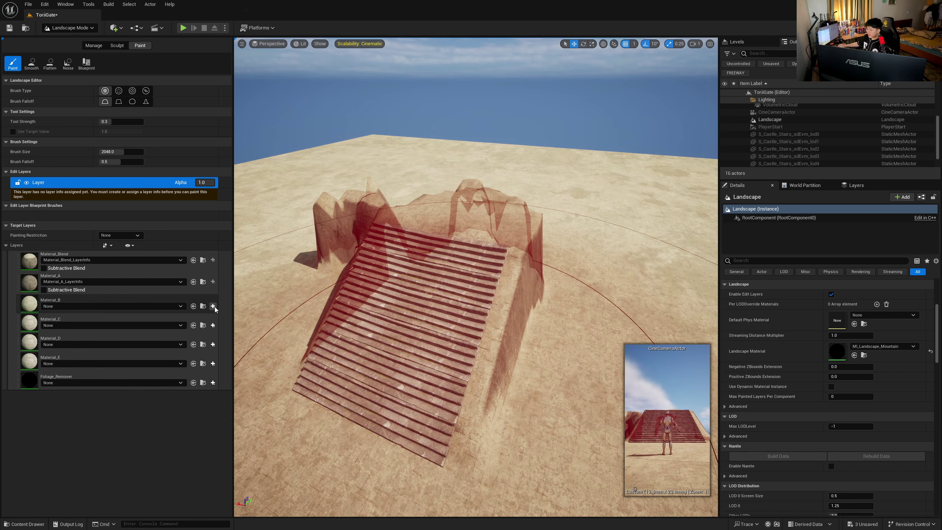
- View the textured ground beside the staircase closely and dock the content browser beneath the viewport
{"action": "key", "text": "w"}
{"action": "mouse_move", "coordinate": [474, 277]}
{"action": "right_mouse_down"}
{"action": "mouse_move", "coordinate": [505, 270]}
{"action": "mouse_move", "coordinate": [483, 278]}
{"action": "right_mouse_up"}
{"action": "key", "text": "s"}
{"action": "left_click", "coordinate": [22, 524]}
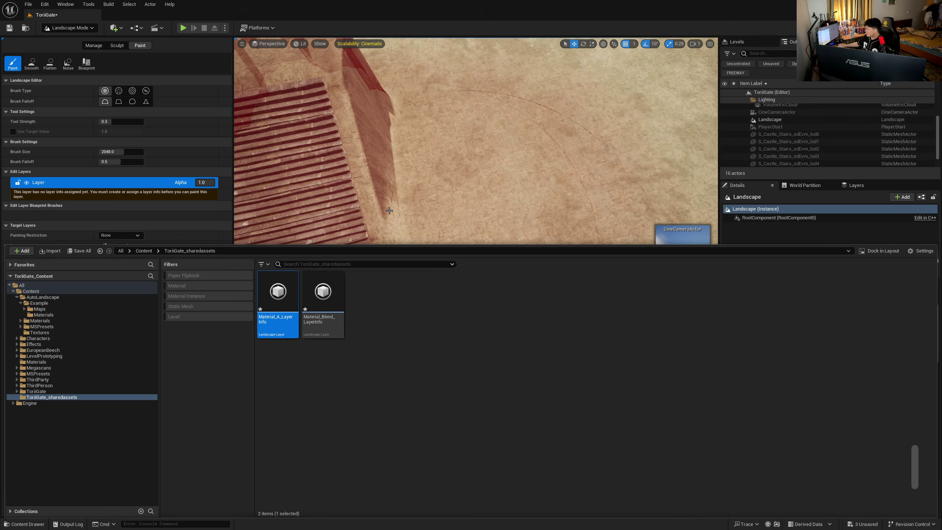
{"action": "left_click", "coordinate": [879, 251]}
{"action": "left_click", "coordinate": [400, 176]}
{"action": "left_click", "coordinate": [555, 283]}
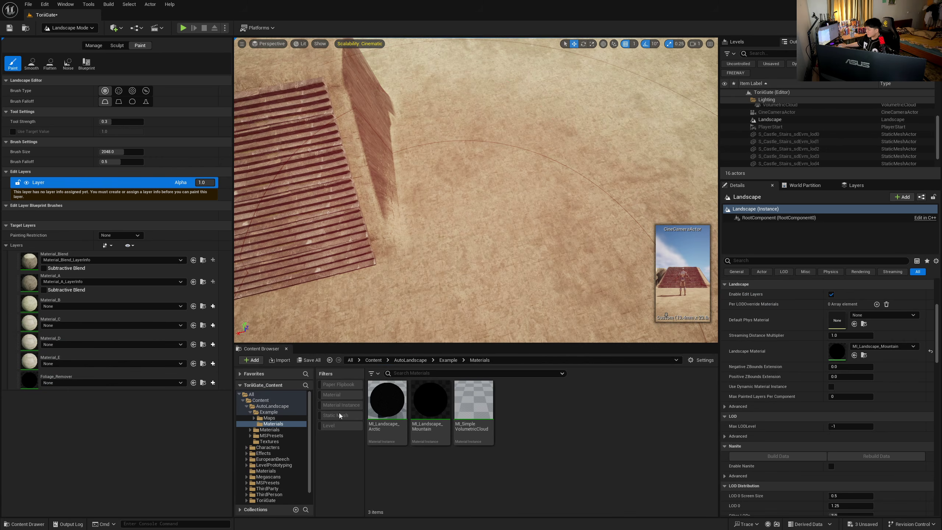
- Assign M_AutoLandscape from the AutoLandscape Materials folder as the landscape's Landscape Material
{"action": "left_click", "coordinate": [452, 361]}
{"action": "double_click", "coordinate": [387, 399]}
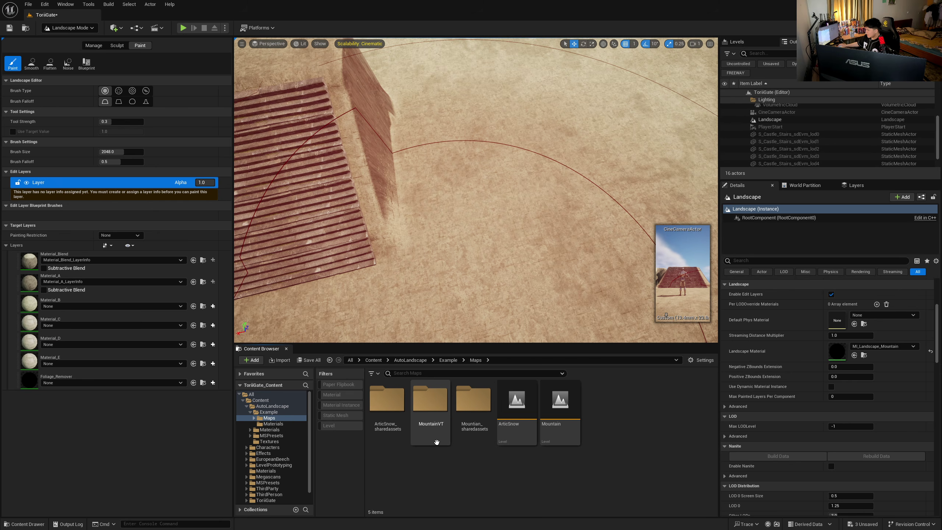
{"action": "left_click", "coordinate": [412, 360]}
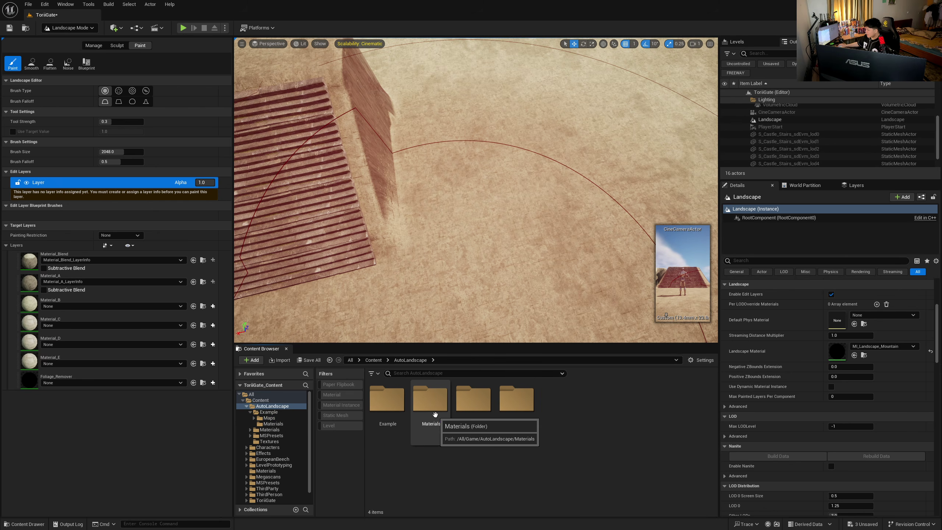
{"action": "double_click", "coordinate": [430, 399]}
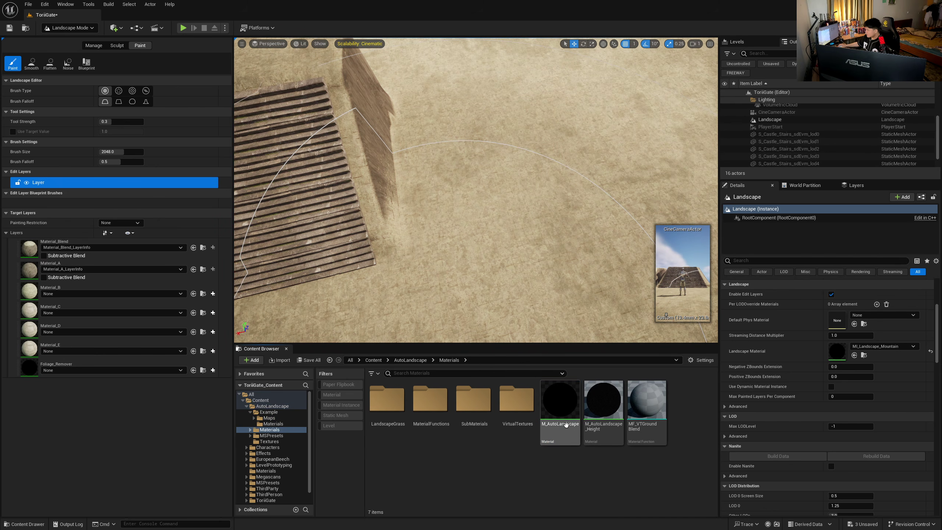
{"action": "left_click_drag", "start_coordinate": [573, 410], "coordinate": [841, 352]}
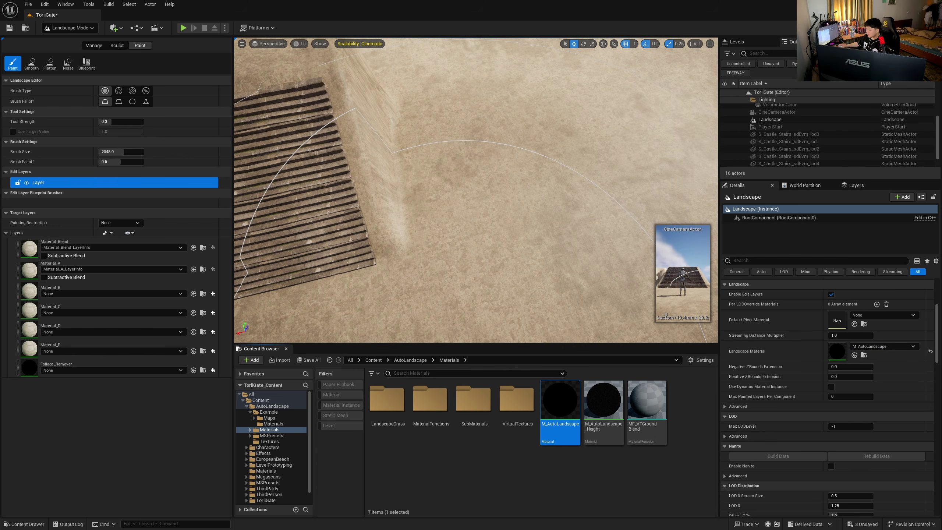
- Check the landscape around the staircase with the new material and save the ToriiGate level
{"action": "mouse_move", "coordinate": [471, 294]}
{"action": "right_mouse_down"}
{"action": "mouse_move", "coordinate": [458, 222]}
{"action": "mouse_move", "coordinate": [420, 256]}
{"action": "mouse_move", "coordinate": [416, 241]}
{"action": "mouse_move", "coordinate": [430, 232]}
{"action": "mouse_move", "coordinate": [380, 227]}
{"action": "right_mouse_up"}
{"action": "key", "text": "w"}
{"action": "key", "text": "s"}
{"action": "key", "text": "a"}
{"action": "key", "text": "d"}
{"action": "key", "text": "s"}
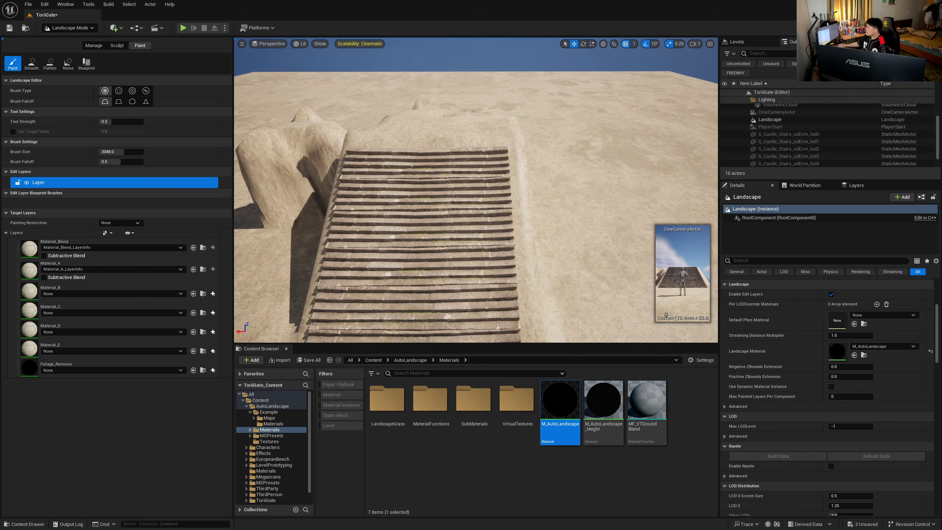
{"action": "key", "text": "ctrl+s"}
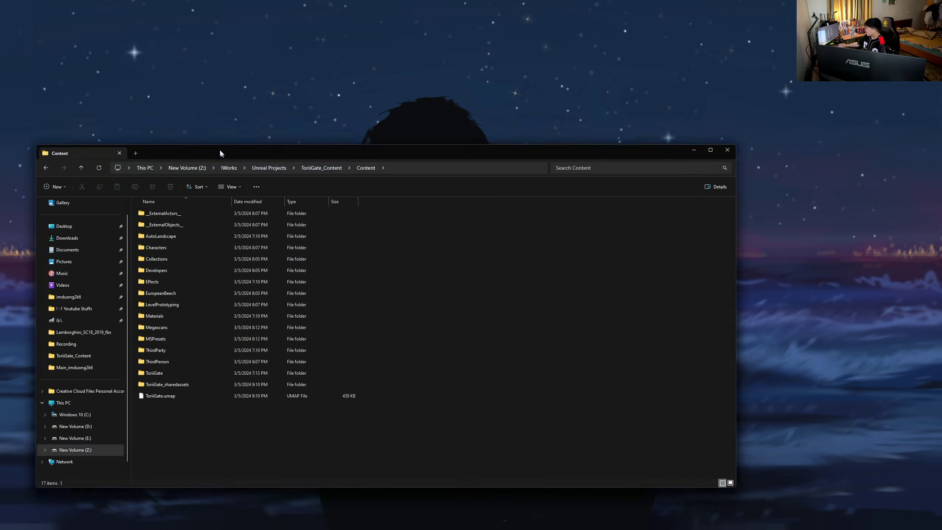
- Switch to File Explorer and delete the AutoLandscape folder from the ToriiGate_Content project's Content folder
{"action": "left_click_drag", "start_coordinate": [219, 149], "coordinate": [266, 80]}
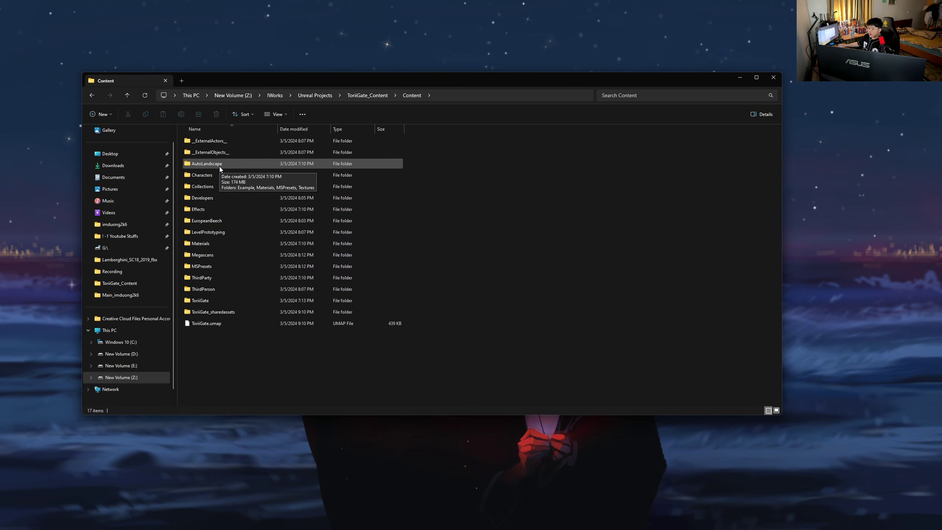
{"action": "left_click", "coordinate": [238, 165]}
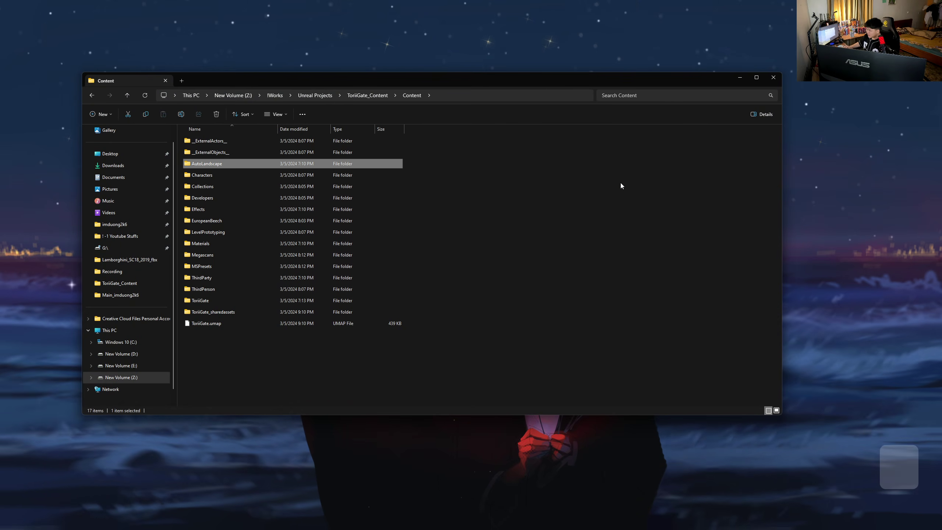
{"action": "key", "text": "Delete"}
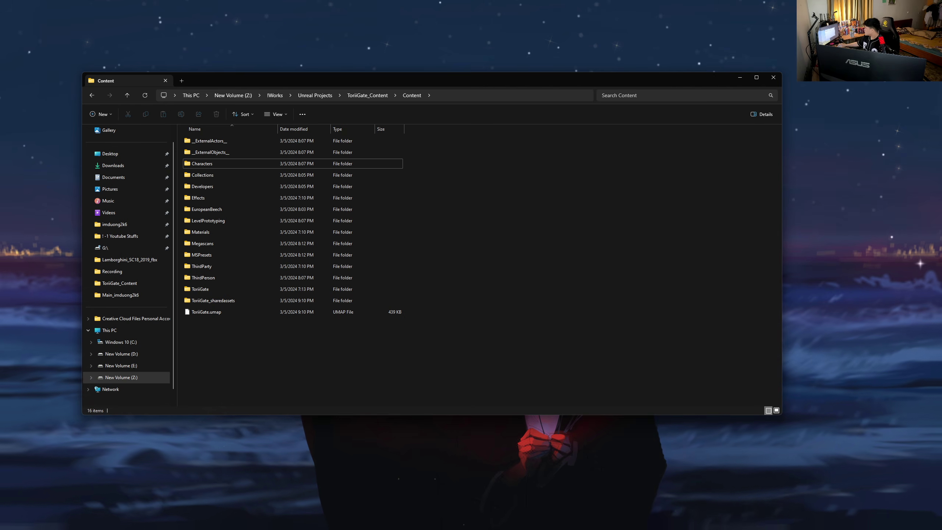
- Copy the MSPresets, Megascans, Example and AutoLandscape folders from the AutoLandscape zip's Content folder into the project's Content folder, skipping the duplicate MSAssets.db
{"action": "left_click_drag", "start_coordinate": [612, 124], "coordinate": [547, 111]}
{"action": "double_click", "coordinate": [514, 187]}
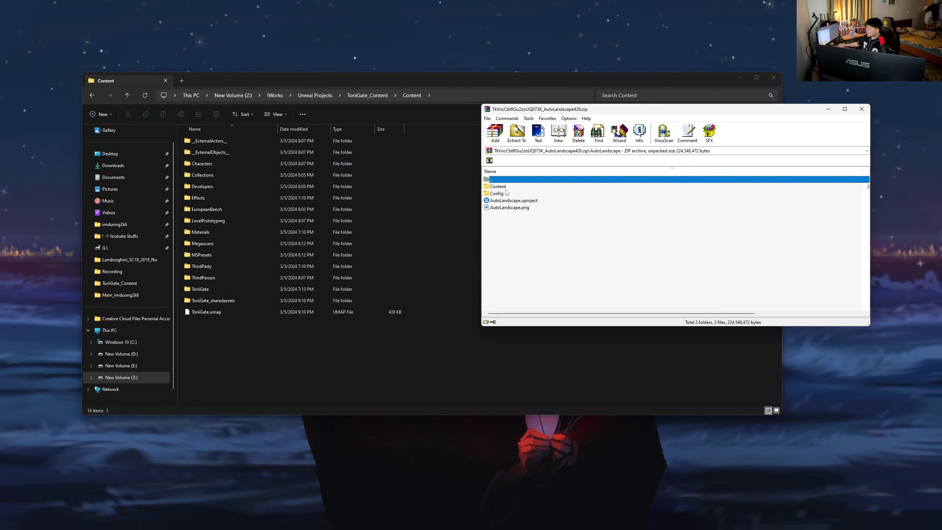
{"action": "left_click", "coordinate": [500, 188]}
{"action": "double_click", "coordinate": [501, 188]}
{"action": "left_click", "coordinate": [512, 222]}
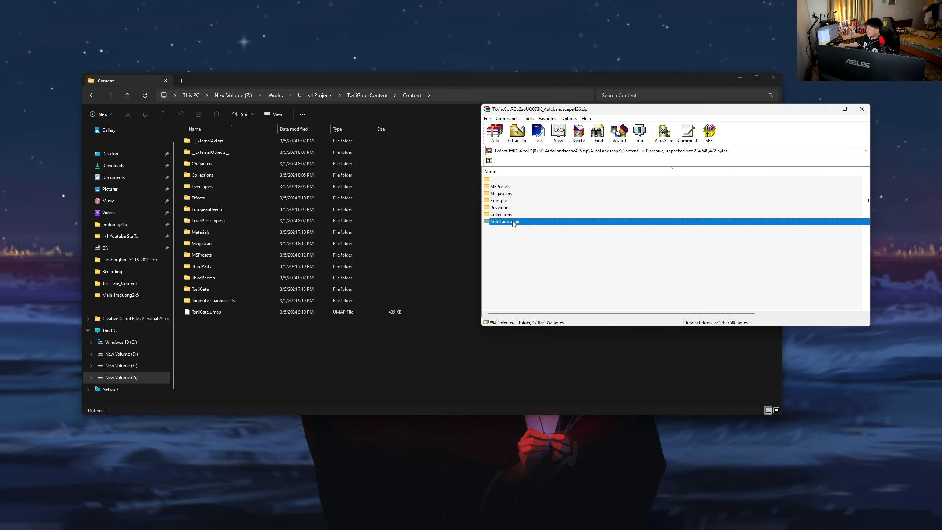
{"action": "left_click", "coordinate": [506, 200], "text": "ctrl"}
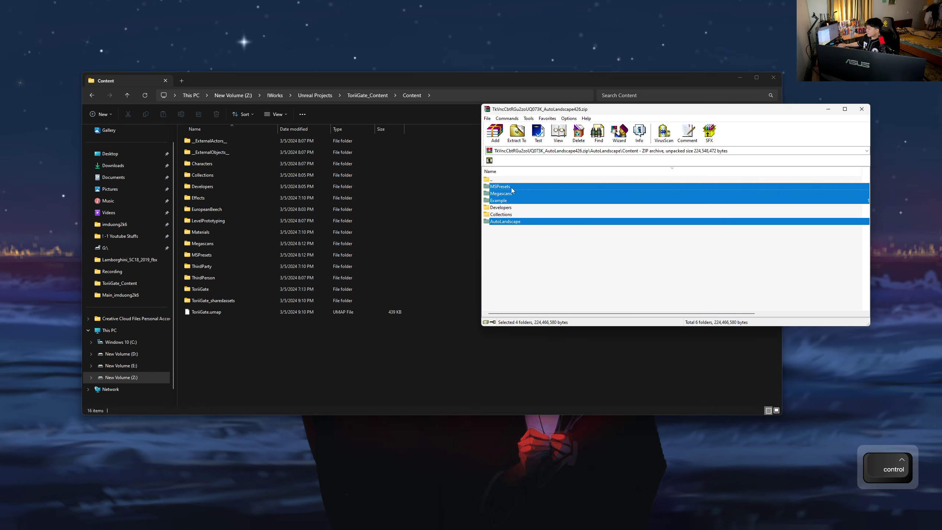
{"action": "left_click_drag", "start_coordinate": [247, 384], "coordinate": [246, 382]}
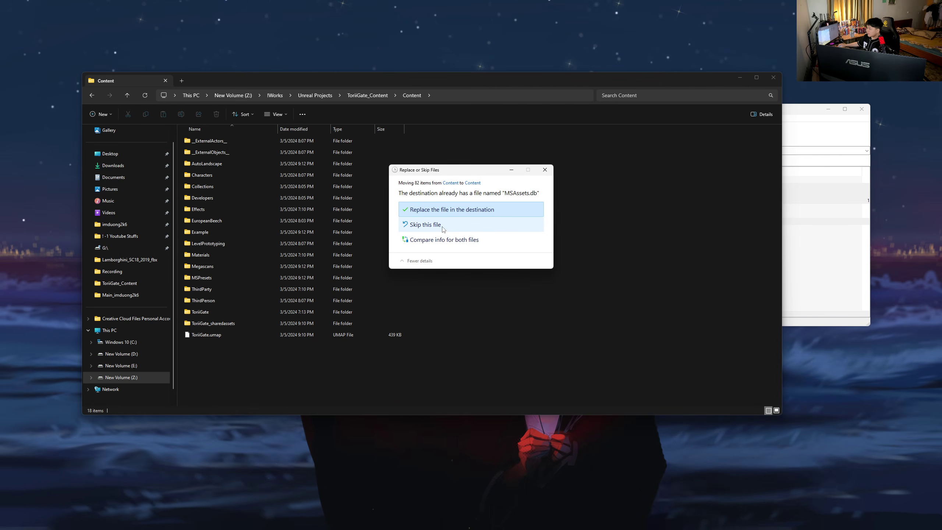
{"action": "left_click", "coordinate": [444, 225]}
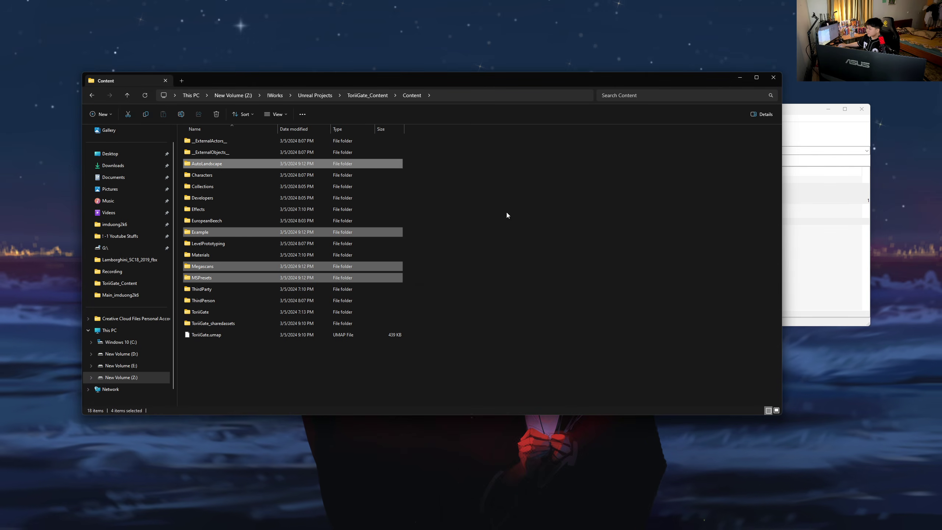
{"action": "left_click", "coordinate": [862, 109]}
- Launch ToriiGate_Content.uproject in Unreal Engine and open the ToriiGate level from the Content folder
{"action": "left_click", "coordinate": [367, 96]}
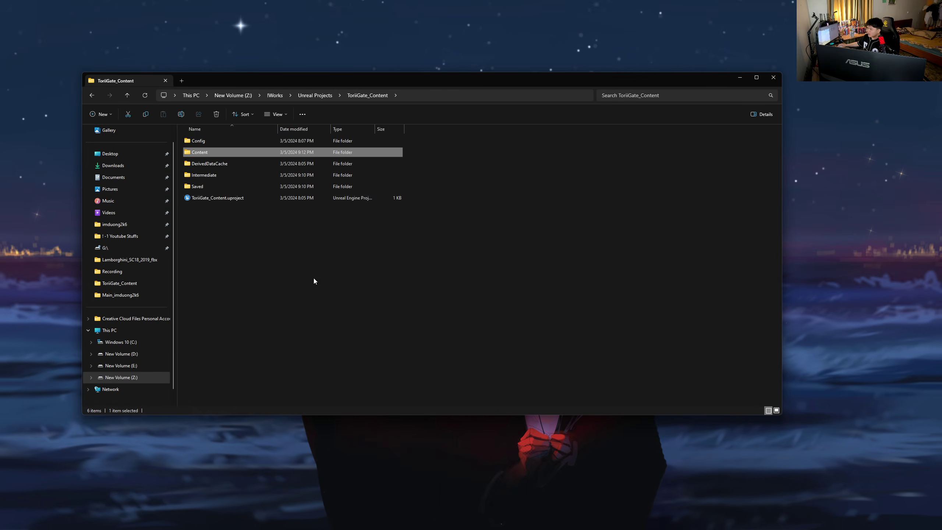
{"action": "double_click", "coordinate": [217, 198]}
{"action": "left_click", "coordinate": [773, 78]}
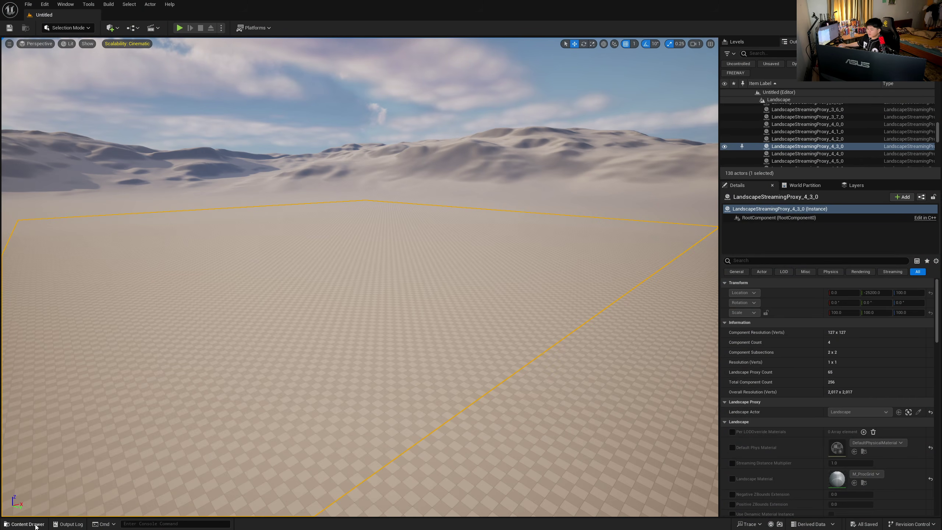
{"action": "left_click", "coordinate": [36, 525]}
{"action": "left_click", "coordinate": [45, 292]}
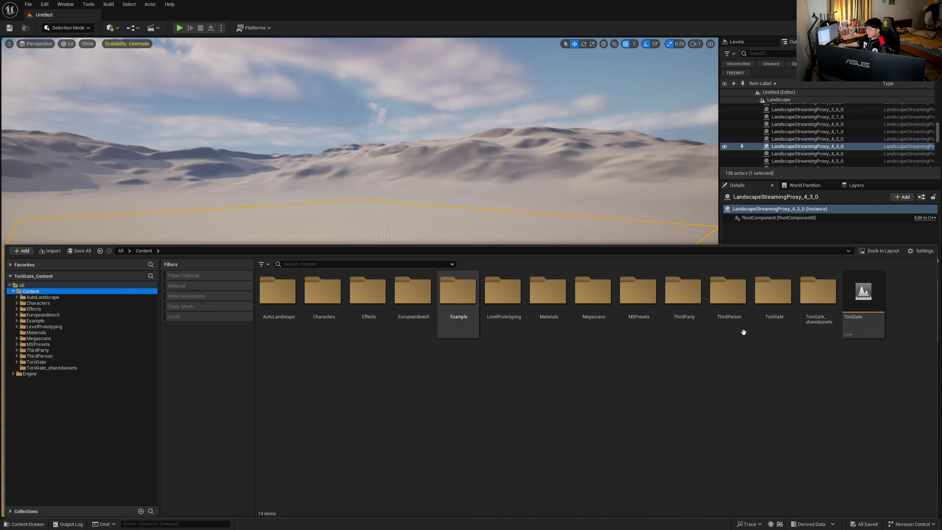
{"action": "double_click", "coordinate": [864, 293]}
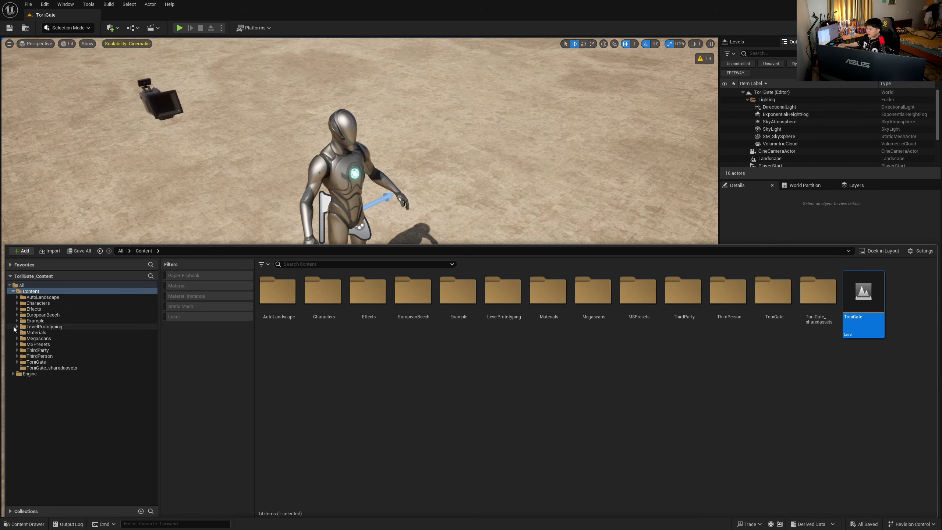
- Assign MI_Landscape_Mountain from the Example Materials folder as the landscape's Landscape Material
{"action": "left_click", "coordinate": [40, 298]}
{"action": "left_click", "coordinate": [875, 252]}
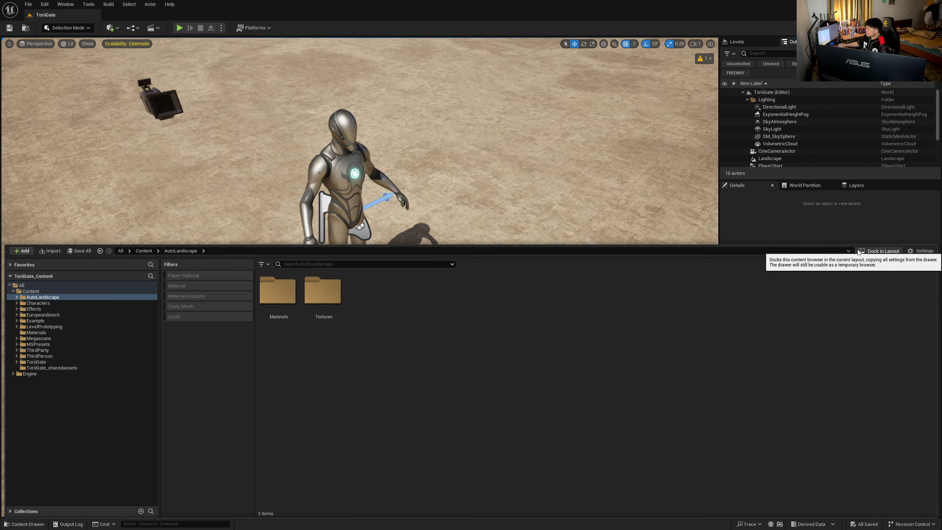
{"action": "left_click", "coordinate": [474, 279]}
{"action": "scroll", "coordinate": [760, 394], "scroll_direction": "down", "scroll_amount": 3}
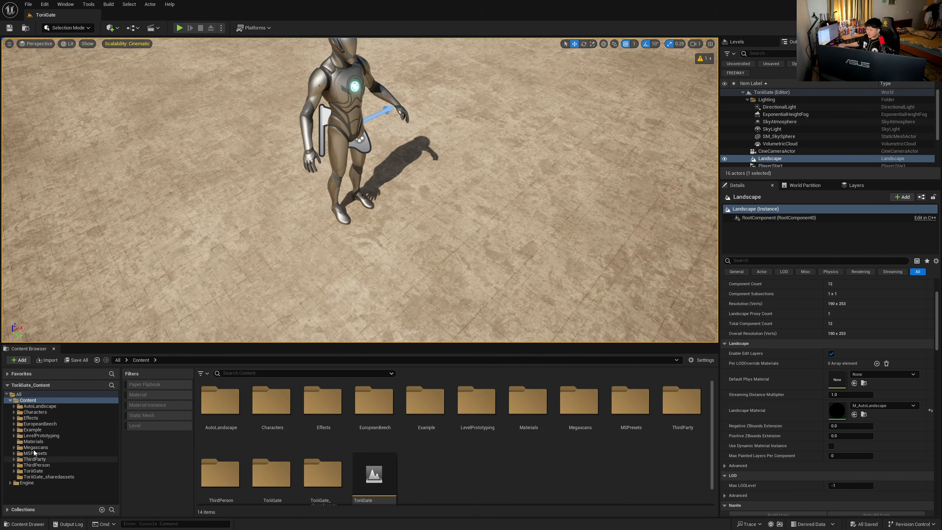
{"action": "left_click", "coordinate": [35, 431]}
{"action": "left_click", "coordinate": [267, 412]}
{"action": "double_click", "coordinate": [267, 413]}
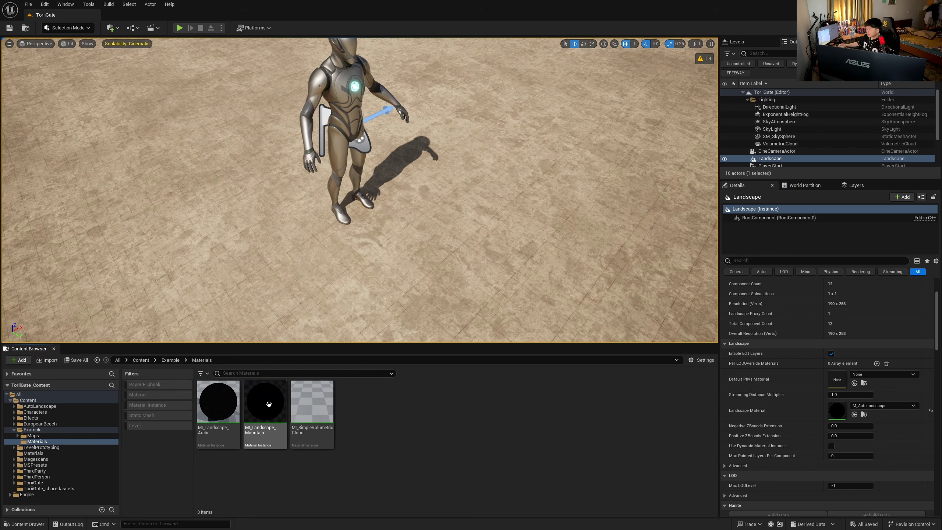
{"action": "left_click", "coordinate": [265, 403]}
{"action": "left_click_drag", "start_coordinate": [266, 402], "coordinate": [847, 408]}
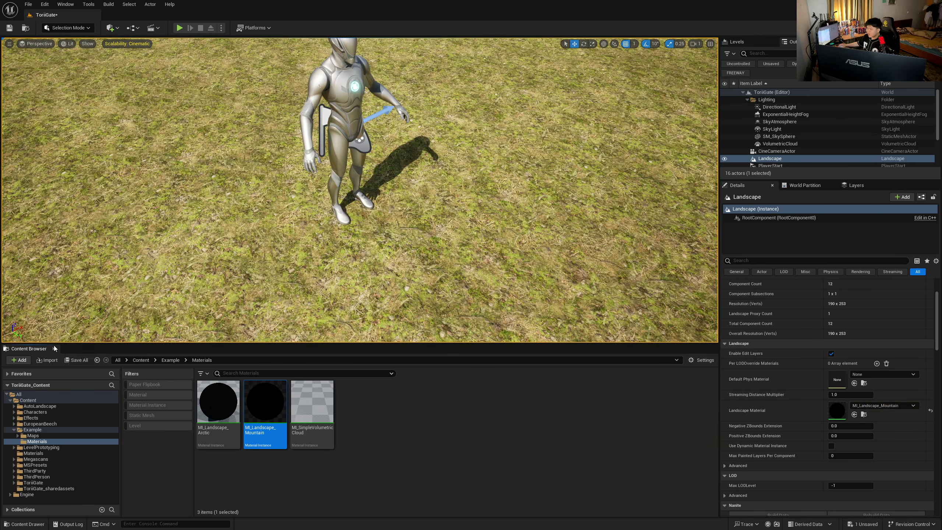
{"action": "left_click", "coordinate": [54, 348]}
- Switch to Landscape Mode and create a weight-blended layer info for the Material_B paint layer in ToriiGate_sharedassets
{"action": "left_click", "coordinate": [75, 28]}
{"action": "left_click", "coordinate": [74, 55]}
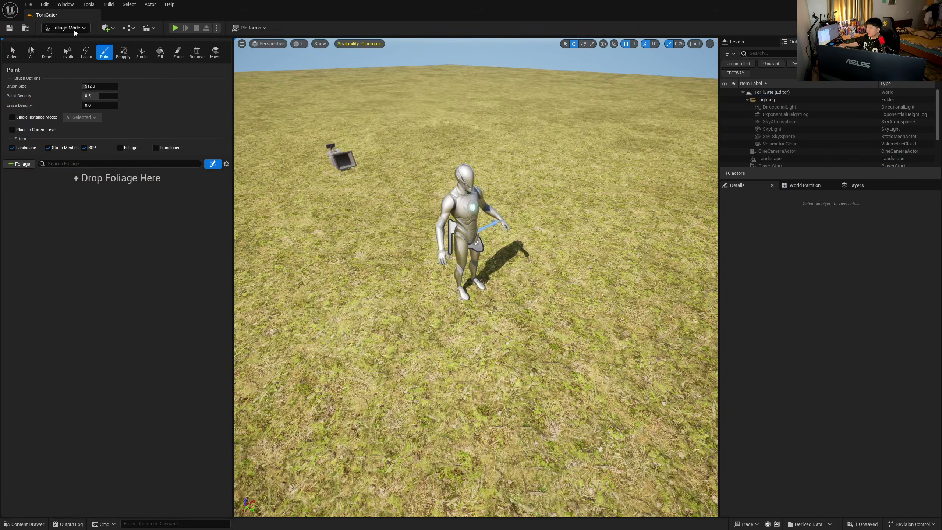
{"action": "left_click", "coordinate": [74, 32]}
{"action": "left_click", "coordinate": [78, 46]}
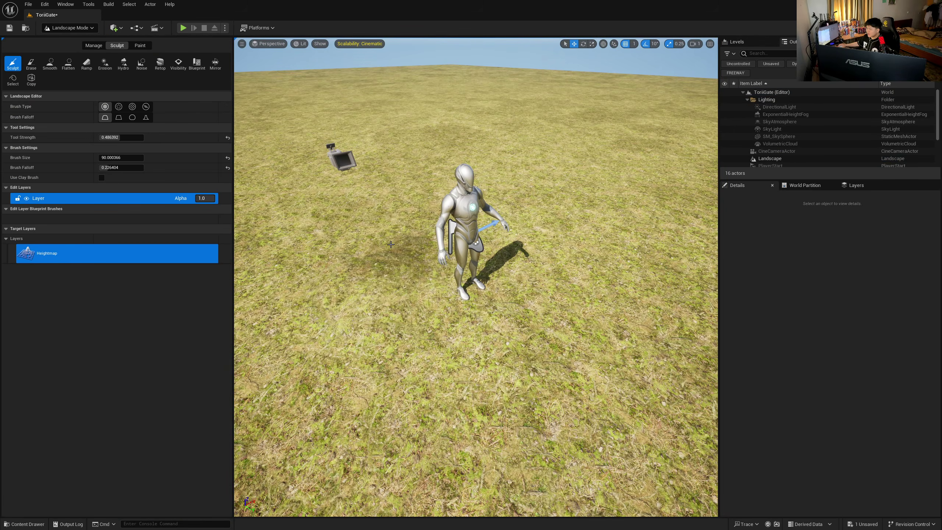
{"action": "left_click", "coordinate": [391, 244]}
{"action": "key", "text": "ctrl+z"}
{"action": "left_click", "coordinate": [141, 46]}
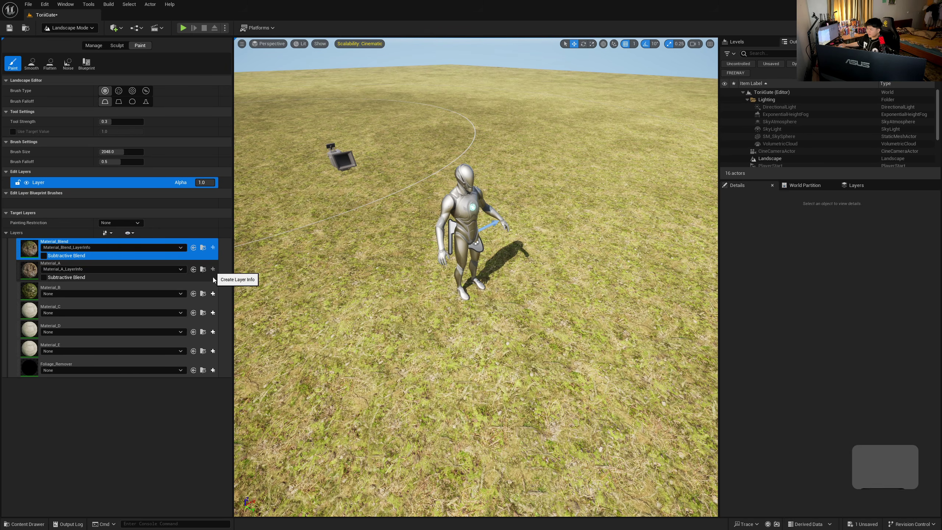
{"action": "left_click", "coordinate": [213, 294]}
{"action": "left_click", "coordinate": [238, 303]}
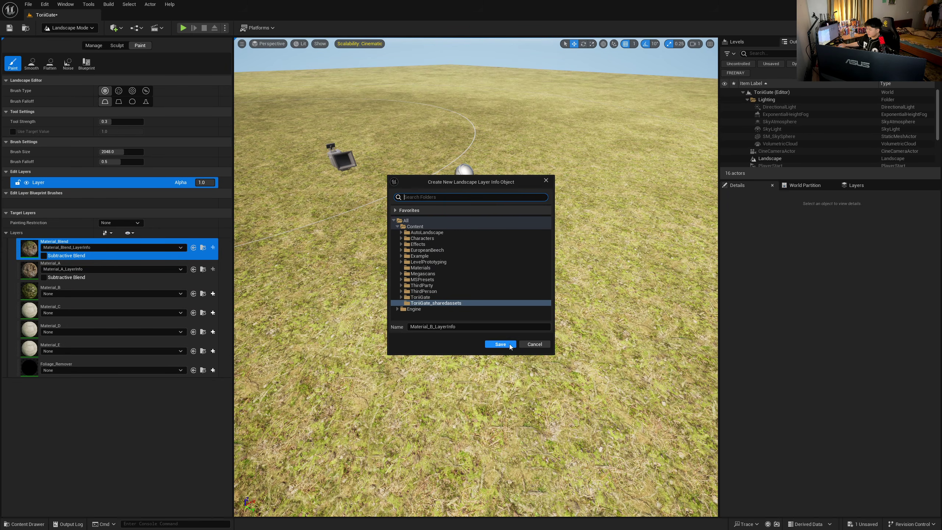
{"action": "left_click", "coordinate": [500, 344]}
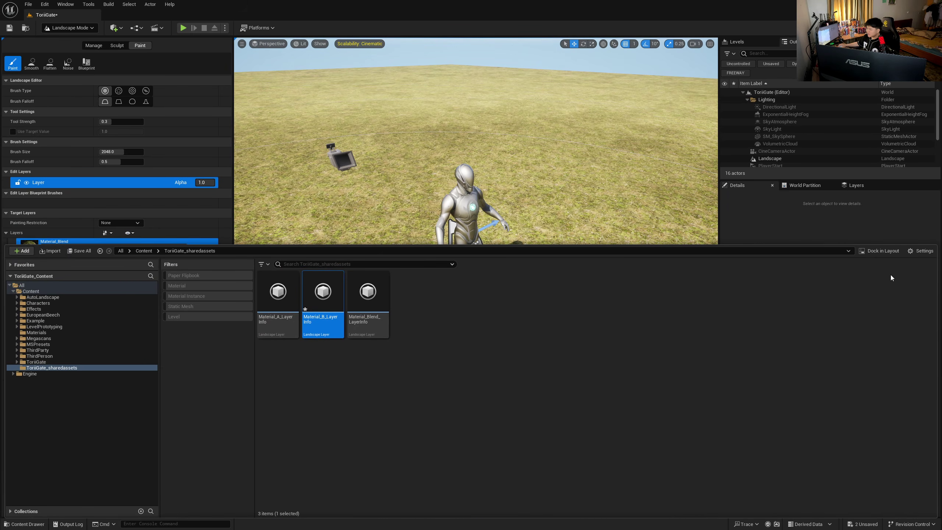
- Create weight-blended layer infos for the Material_C and Material_D paint layers in ToriiGate_sharedassets
{"action": "left_click", "coordinate": [878, 252]}
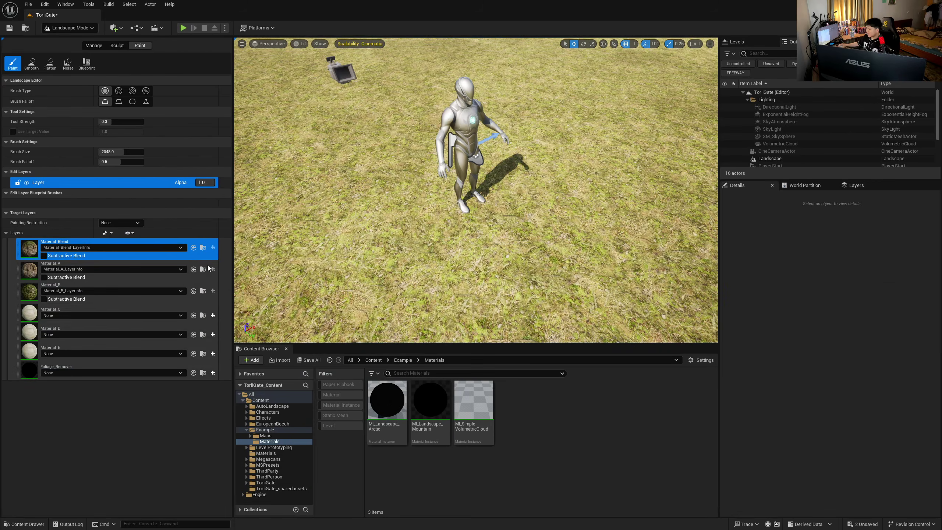
{"action": "left_click", "coordinate": [214, 315]}
{"action": "left_click", "coordinate": [226, 325]}
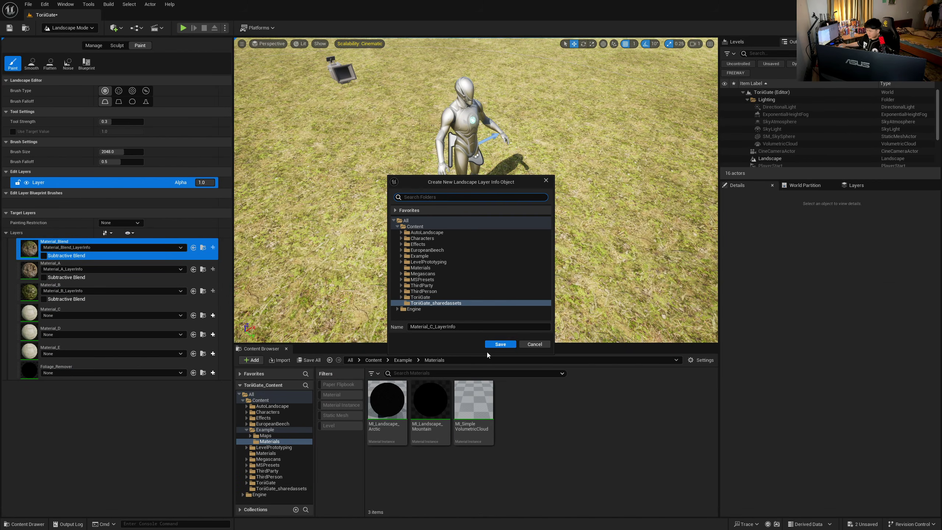
{"action": "left_click", "coordinate": [501, 344]}
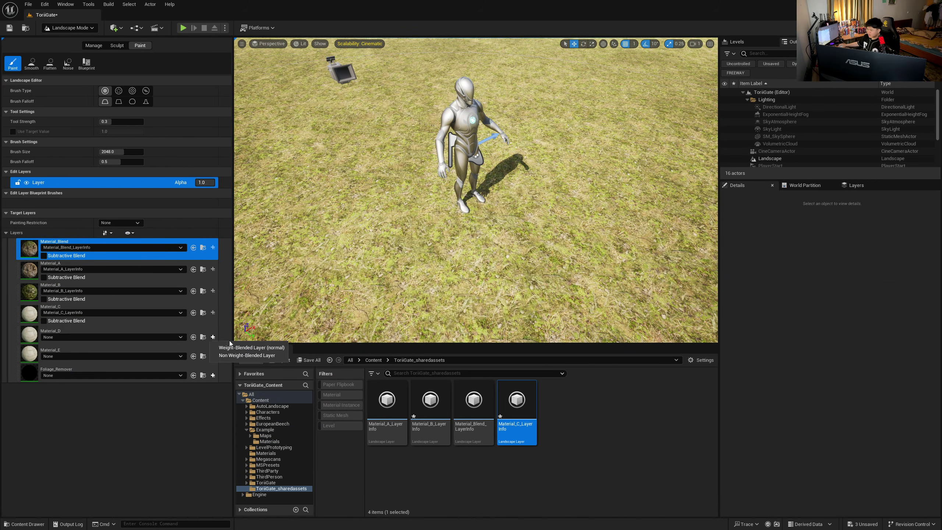
{"action": "left_click", "coordinate": [231, 347]}
{"action": "left_click", "coordinate": [501, 342]}
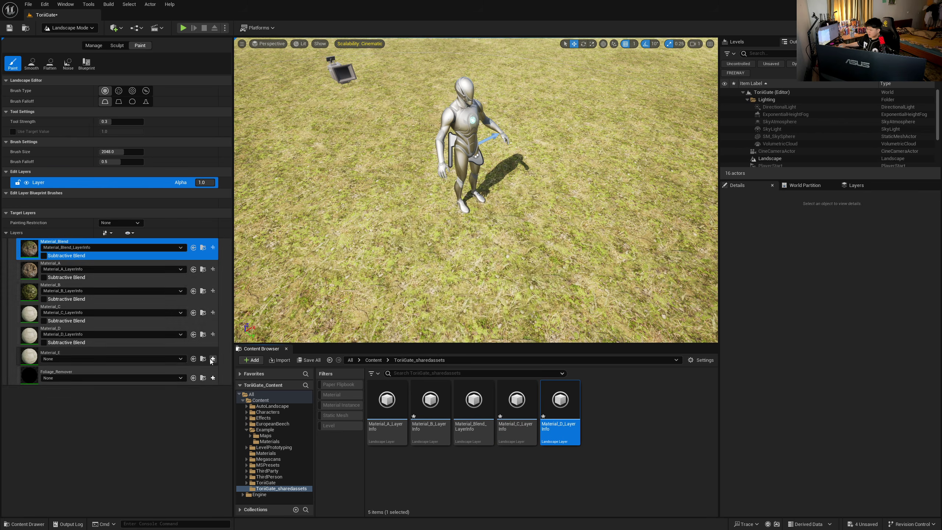
- Create layer infos for the Material_E and Foliage_Remover paint layers in ToriiGate_sharedassets and close the docked content browser
{"action": "left_click", "coordinate": [213, 359]}
{"action": "left_click", "coordinate": [230, 370]}
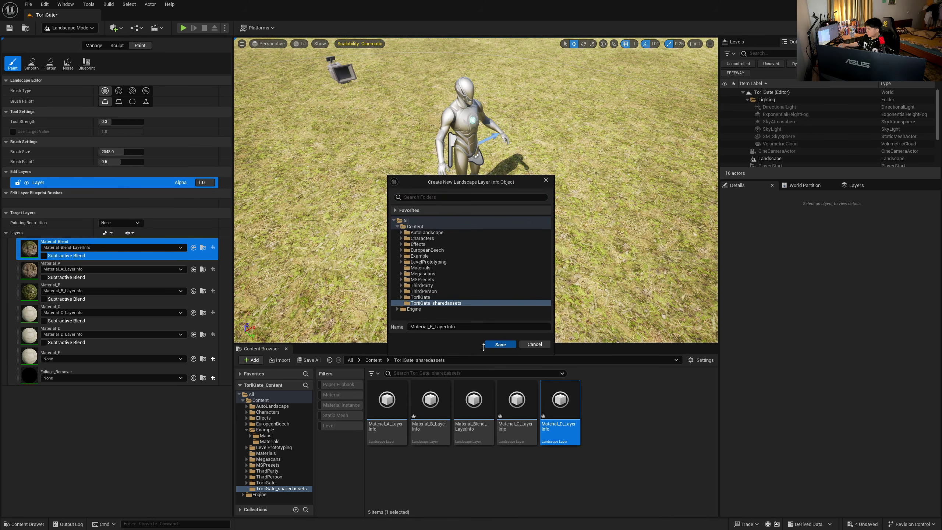
{"action": "left_click", "coordinate": [487, 344]}
{"action": "left_click", "coordinate": [213, 382]}
{"action": "left_click", "coordinate": [233, 393]}
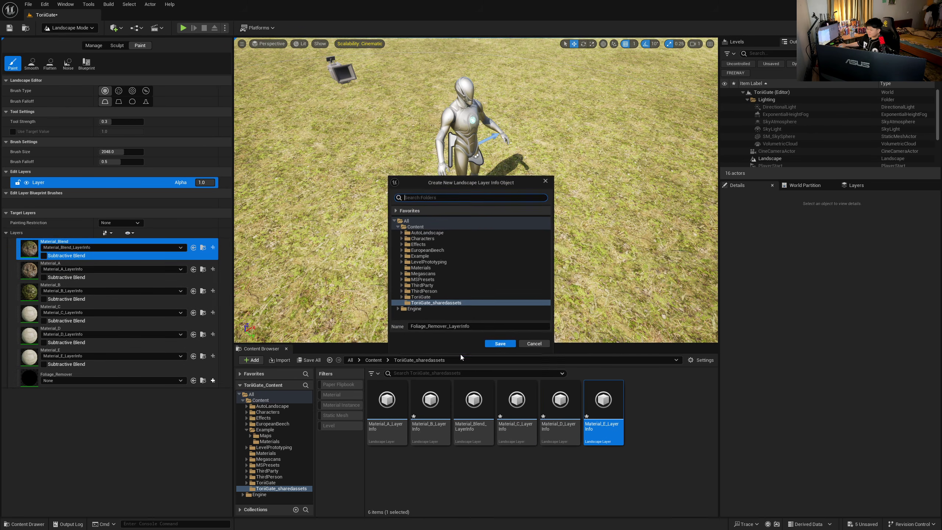
{"action": "left_click", "coordinate": [501, 344]}
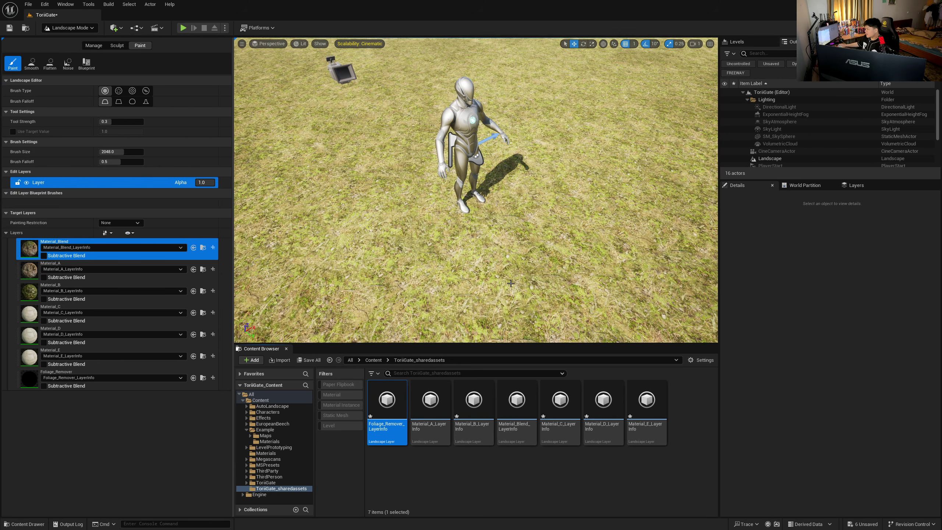
{"action": "left_click", "coordinate": [287, 349]}
- Flatten the rough mound beside and behind the staircase into a level plateau with the Flatten sculpt tool
{"action": "mouse_move", "coordinate": [293, 341]}
{"action": "right_mouse_down"}
{"action": "mouse_move", "coordinate": [393, 330]}
{"action": "mouse_move", "coordinate": [471, 297]}
{"action": "mouse_move", "coordinate": [475, 223]}
{"action": "mouse_move", "coordinate": [464, 352]}
{"action": "mouse_move", "coordinate": [445, 334]}
{"action": "mouse_move", "coordinate": [430, 197]}
{"action": "right_mouse_up"}
{"action": "key", "text": "s"}
{"action": "key", "text": "w"}
{"action": "left_click", "coordinate": [118, 47]}
{"action": "key", "text": "s"}
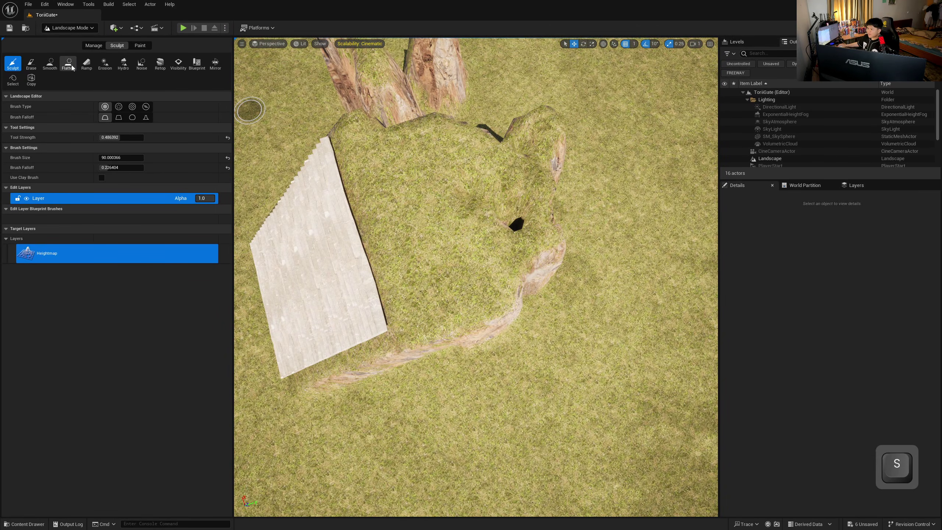
{"action": "left_click", "coordinate": [69, 64]}
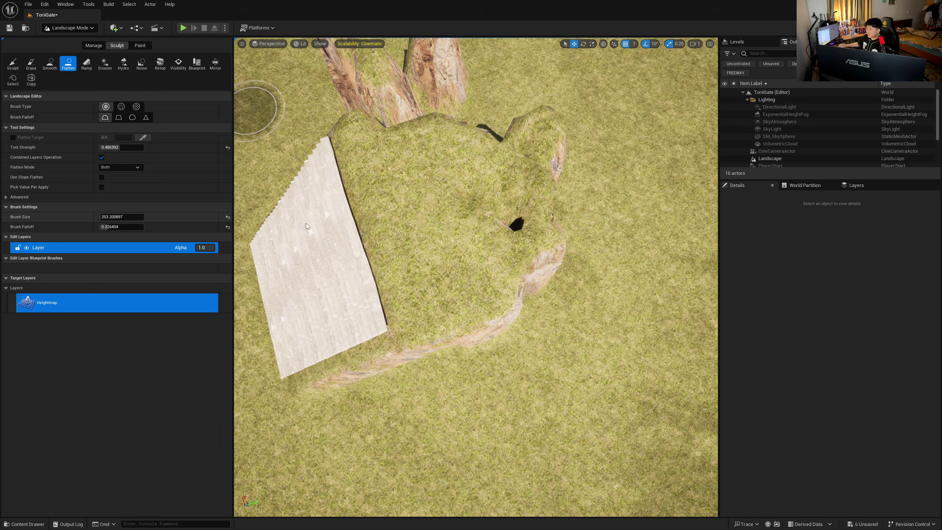
{"action": "mouse_move", "coordinate": [453, 201]}
{"action": "left_mouse_down"}
{"action": "mouse_move", "coordinate": [489, 237]}
{"action": "mouse_move", "coordinate": [480, 295]}
{"action": "mouse_move", "coordinate": [505, 336]}
{"action": "mouse_move", "coordinate": [537, 320]}
{"action": "mouse_move", "coordinate": [580, 255]}
{"action": "mouse_move", "coordinate": [523, 208]}
{"action": "mouse_move", "coordinate": [523, 152]}
{"action": "mouse_move", "coordinate": [437, 137]}
{"action": "mouse_move", "coordinate": [470, 105]}
{"action": "mouse_move", "coordinate": [460, 111]}
{"action": "left_mouse_up"}
{"action": "key", "text": "s"}
{"action": "right_click_drag", "start_coordinate": [460, 112], "coordinate": [461, 197]}
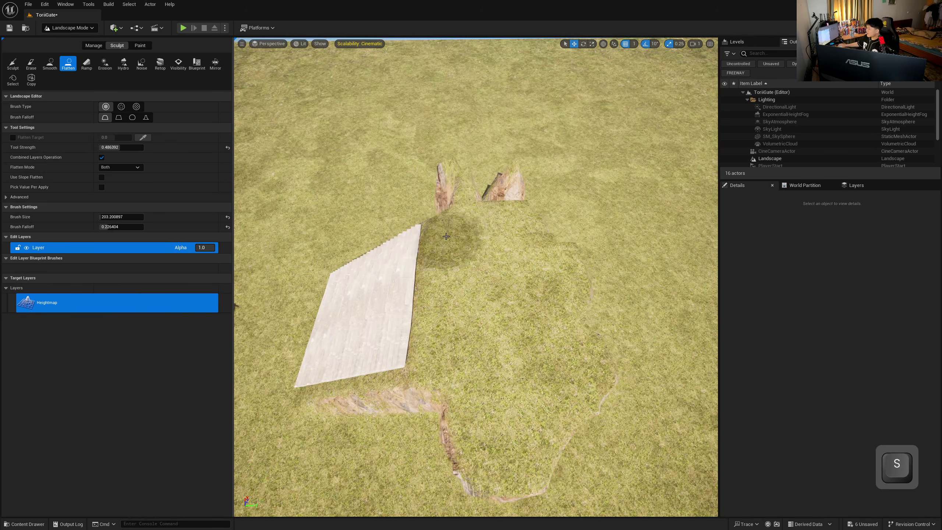
{"action": "key", "text": "ctrl+z"}
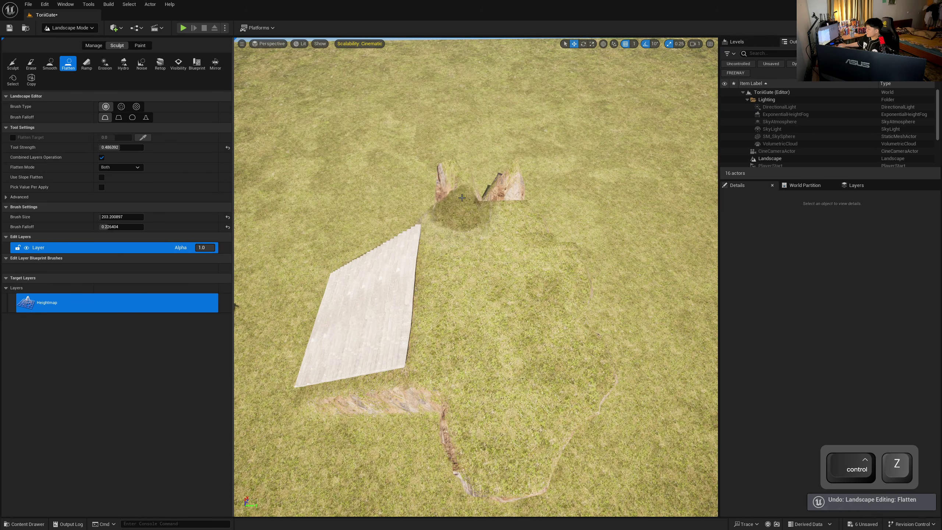
{"action": "mouse_move", "coordinate": [522, 171]}
{"action": "left_mouse_down"}
{"action": "mouse_move", "coordinate": [568, 273]}
{"action": "mouse_move", "coordinate": [583, 256]}
{"action": "mouse_move", "coordinate": [590, 406]}
{"action": "mouse_move", "coordinate": [598, 390]}
{"action": "mouse_move", "coordinate": [493, 265]}
{"action": "mouse_move", "coordinate": [446, 178]}
{"action": "left_mouse_up"}
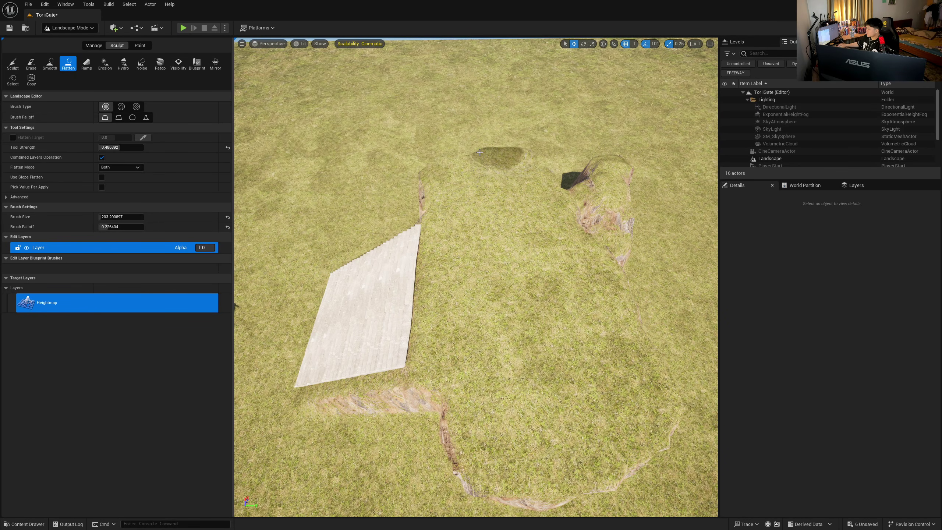
- Enlarge the Flatten brush, try a broad stroke over the plateau beside the staircase, and undo a stroke
{"action": "right_click_drag", "start_coordinate": [491, 202], "coordinate": [471, 183]}
{"action": "key", "text": "w"}
{"action": "key", "text": "a"}
{"action": "key", "text": "s"}
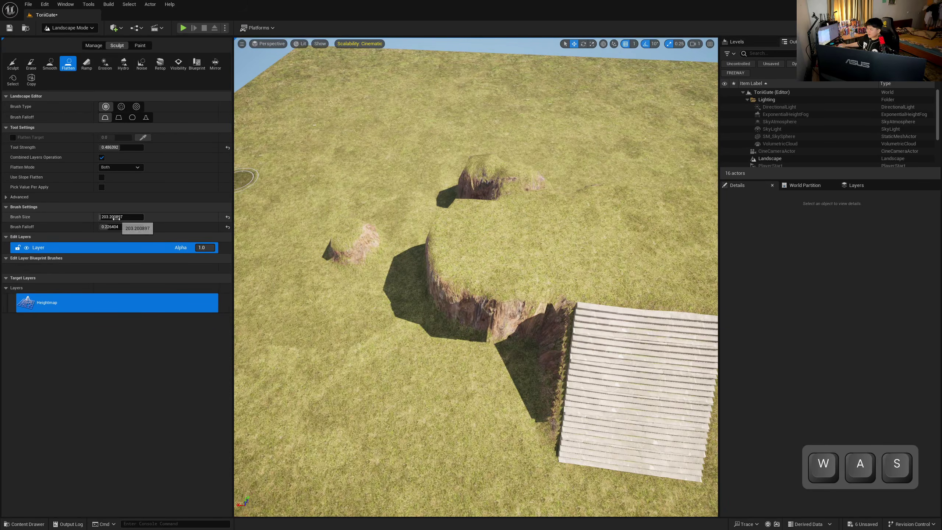
{"action": "left_click_drag", "start_coordinate": [123, 216], "coordinate": [155, 217]}
{"action": "left_click", "coordinate": [479, 238]}
{"action": "left_click_drag", "start_coordinate": [480, 237], "coordinate": [479, 238]}
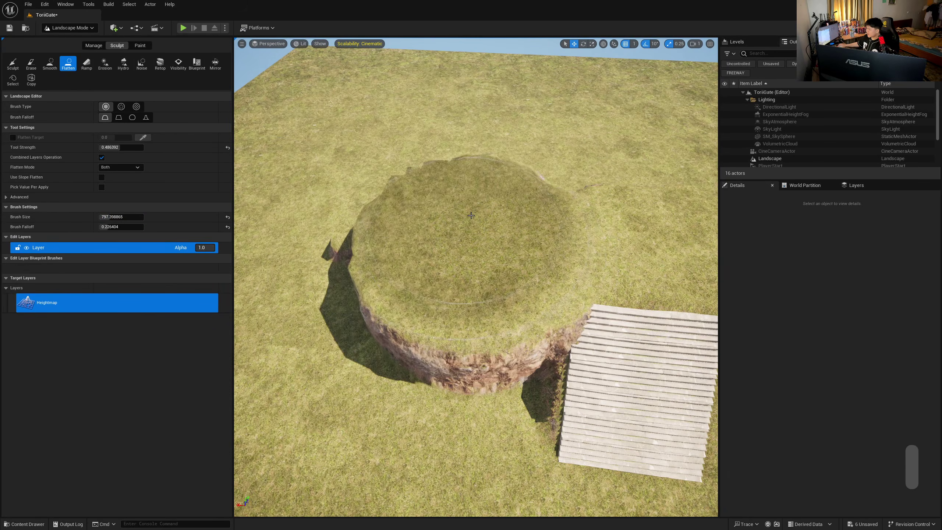
{"action": "key", "text": "ctrl+z"}
- Extend the raised plateau behind the staircase across the landscape with broad Flatten strokes
{"action": "mouse_move", "coordinate": [502, 182]}
{"action": "left_mouse_down"}
{"action": "mouse_move", "coordinate": [431, 167]}
{"action": "mouse_move", "coordinate": [420, 193]}
{"action": "mouse_move", "coordinate": [408, 193]}
{"action": "mouse_move", "coordinate": [522, 158]}
{"action": "left_mouse_up"}
{"action": "right_click_drag", "start_coordinate": [522, 158], "coordinate": [487, 175]}
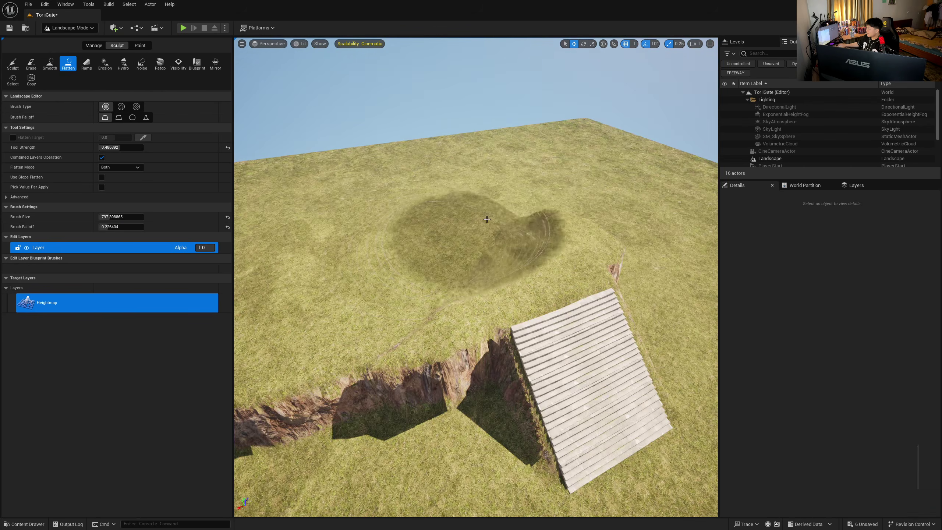
{"action": "mouse_move", "coordinate": [488, 219]}
{"action": "left_mouse_down"}
{"action": "mouse_move", "coordinate": [564, 194]}
{"action": "mouse_move", "coordinate": [613, 193]}
{"action": "mouse_move", "coordinate": [551, 179]}
{"action": "mouse_move", "coordinate": [399, 193]}
{"action": "mouse_move", "coordinate": [453, 173]}
{"action": "mouse_move", "coordinate": [474, 152]}
{"action": "left_mouse_up"}
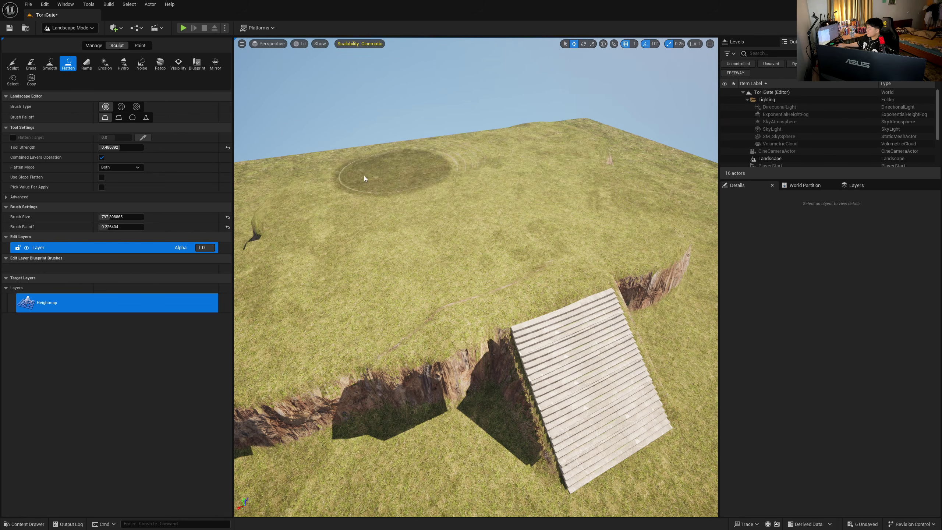
{"action": "mouse_move", "coordinate": [315, 211]}
{"action": "right_mouse_down"}
{"action": "mouse_move", "coordinate": [352, 204]}
{"action": "mouse_move", "coordinate": [421, 227]}
{"action": "right_mouse_up"}
{"action": "key", "text": "w+d"}
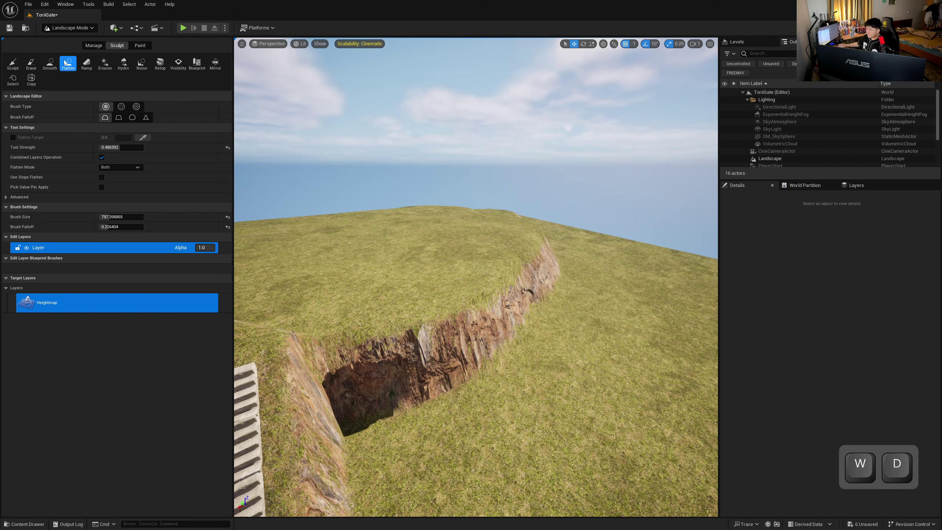
- Switch to the Sculpt tool, reduce its brush size, try a stroke on the ground beside the staircase and undo it
{"action": "left_click", "coordinate": [16, 63]}
{"action": "key", "text": "w"}
{"action": "mouse_move", "coordinate": [432, 235]}
{"action": "right_mouse_down"}
{"action": "mouse_move", "coordinate": [436, 271]}
{"action": "mouse_move", "coordinate": [435, 245]}
{"action": "right_mouse_up"}
{"action": "key", "text": "s"}
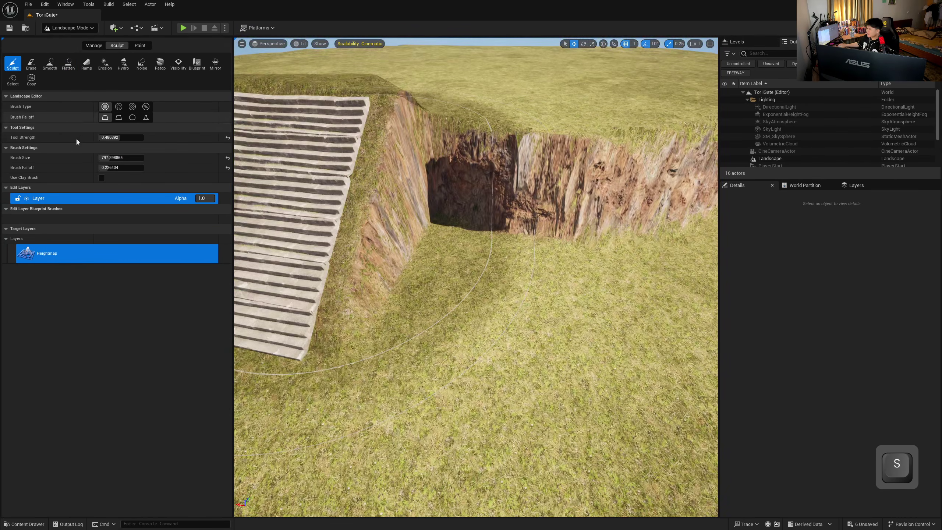
{"action": "left_click_drag", "start_coordinate": [120, 158], "coordinate": [111, 157]}
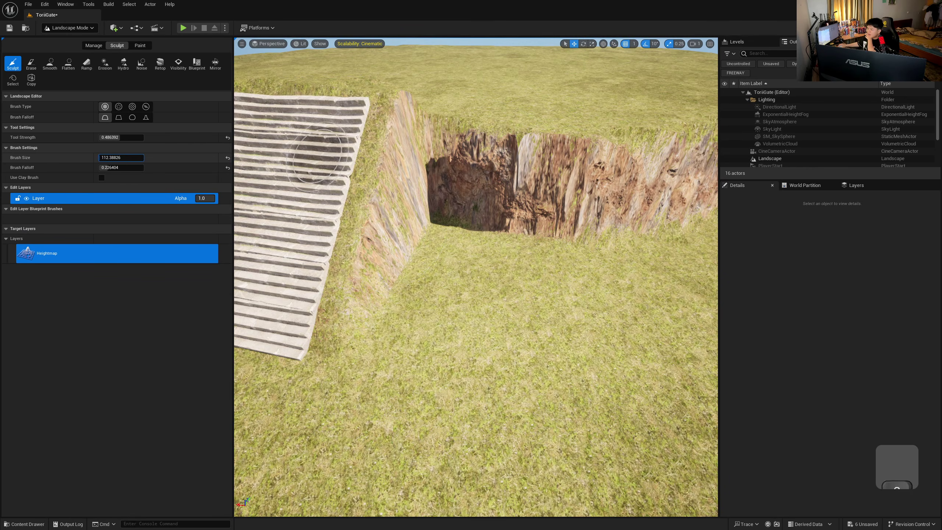
{"action": "left_click_drag", "start_coordinate": [471, 263], "coordinate": [501, 246]}
{"action": "key", "text": "ctrl+z"}
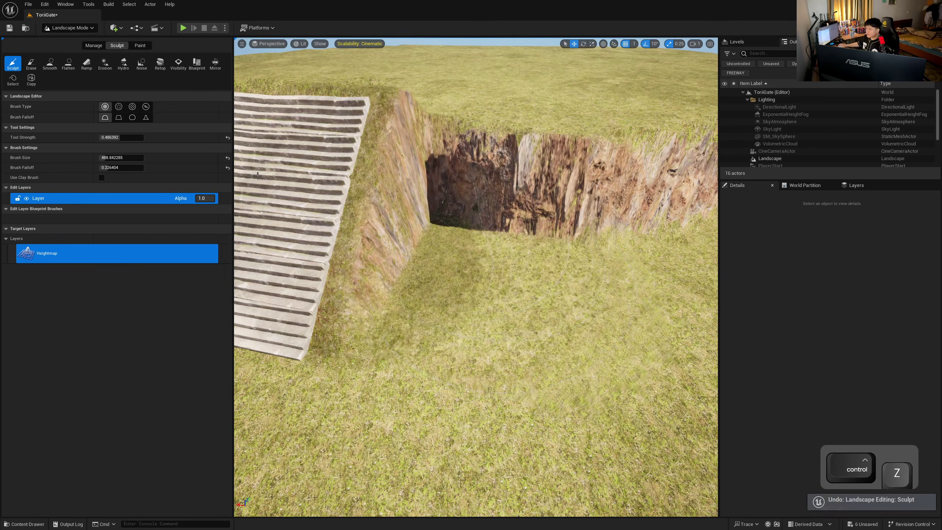
- Set the brush size to about 180 and raise the ground along the staircase's side below the plateau cliff
{"action": "left_click_drag", "start_coordinate": [115, 158], "coordinate": [102, 158]}
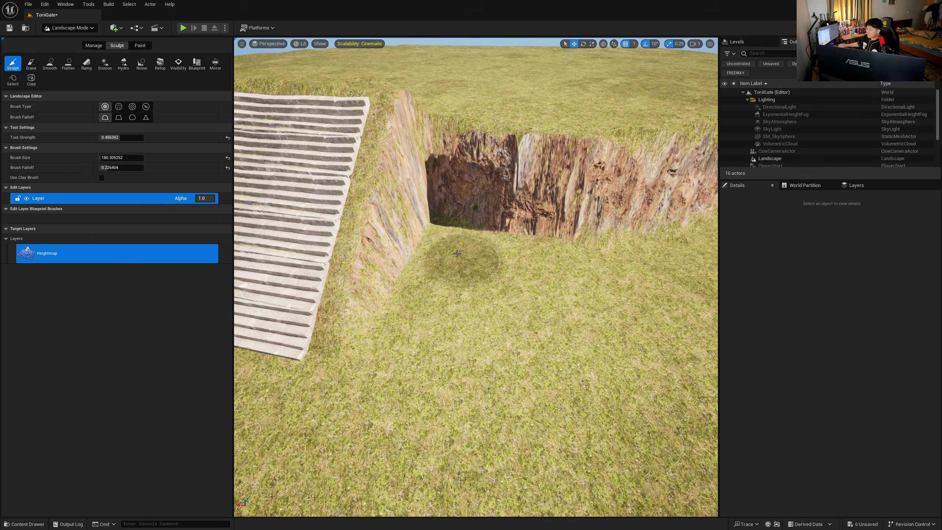
{"action": "key", "text": "a"}
{"action": "right_click_drag", "start_coordinate": [411, 291], "coordinate": [436, 302]}
{"action": "mouse_move", "coordinate": [444, 254]}
{"action": "right_mouse_down"}
{"action": "mouse_move", "coordinate": [576, 148]}
{"action": "mouse_move", "coordinate": [526, 177]}
{"action": "mouse_move", "coordinate": [545, 317]}
{"action": "mouse_move", "coordinate": [337, 222]}
{"action": "right_mouse_up"}
{"action": "key", "text": "d"}
{"action": "key", "text": "ctrl+z"}
{"action": "key", "text": "ctrl+z"}
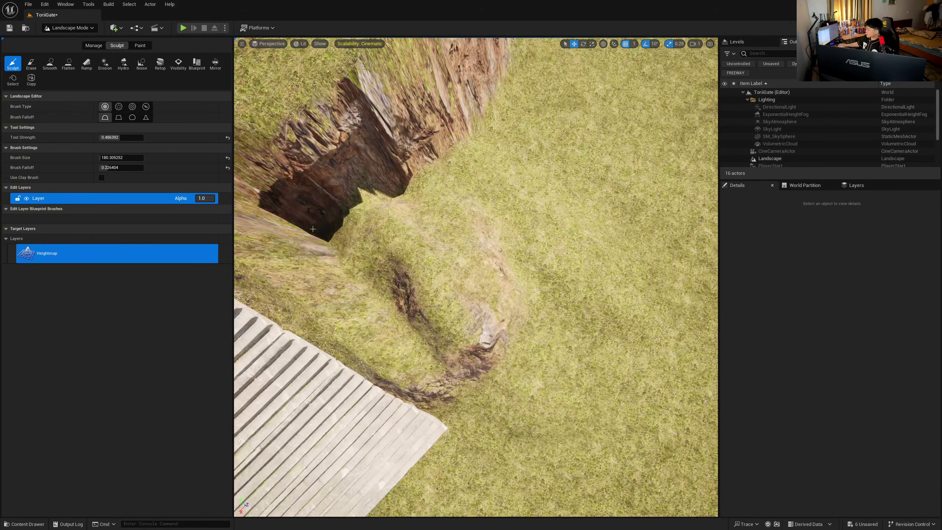
{"action": "right_click_drag", "start_coordinate": [358, 250], "coordinate": [359, 248]}
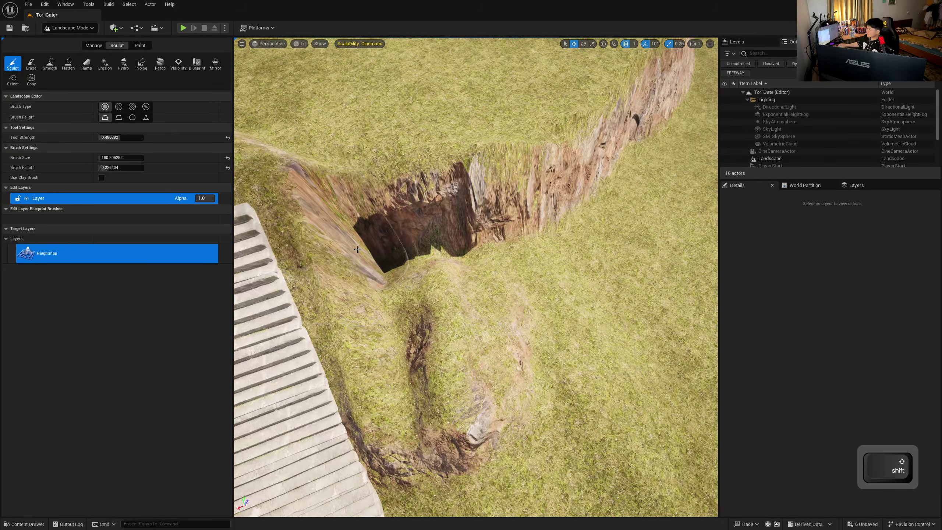
- Smooth the deep pit between the staircase and the cliff, and build up the sunken ground beside the steps with Sculpt strokes
{"action": "left_click", "coordinate": [51, 64]}
{"action": "mouse_move", "coordinate": [340, 241]}
{"action": "left_mouse_down"}
{"action": "mouse_move", "coordinate": [364, 230]}
{"action": "mouse_move", "coordinate": [440, 244]}
{"action": "mouse_move", "coordinate": [495, 196]}
{"action": "left_mouse_up"}
{"action": "left_click", "coordinate": [13, 62]}
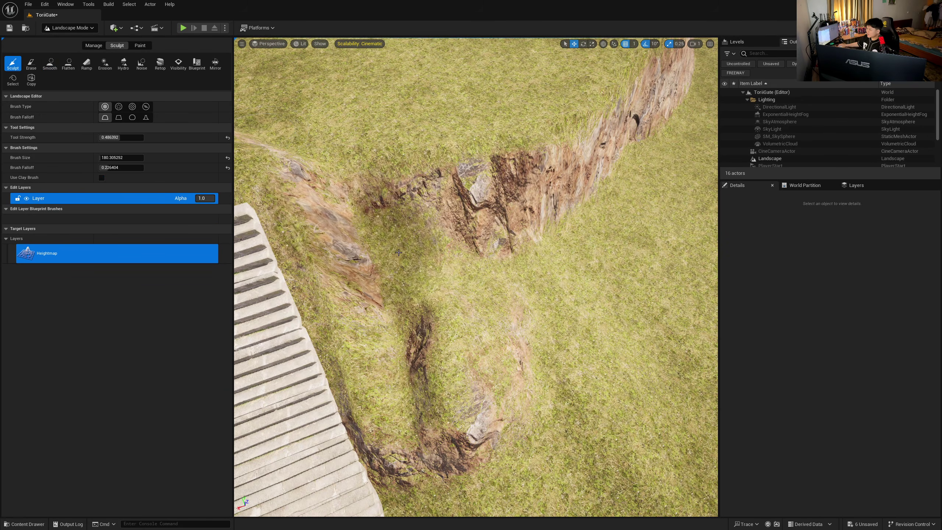
{"action": "mouse_move", "coordinate": [374, 232]}
{"action": "left_mouse_down"}
{"action": "mouse_move", "coordinate": [412, 325]}
{"action": "mouse_move", "coordinate": [426, 393]}
{"action": "left_mouse_up"}
{"action": "mouse_move", "coordinate": [427, 397]}
{"action": "right_mouse_down"}
{"action": "mouse_move", "coordinate": [386, 394]}
{"action": "mouse_move", "coordinate": [505, 342]}
{"action": "right_mouse_up"}
{"action": "key", "text": "a"}
{"action": "mouse_move", "coordinate": [420, 319]}
{"action": "left_mouse_down"}
{"action": "mouse_move", "coordinate": [605, 375]}
{"action": "mouse_move", "coordinate": [465, 365]}
{"action": "mouse_move", "coordinate": [356, 308]}
{"action": "left_mouse_up"}
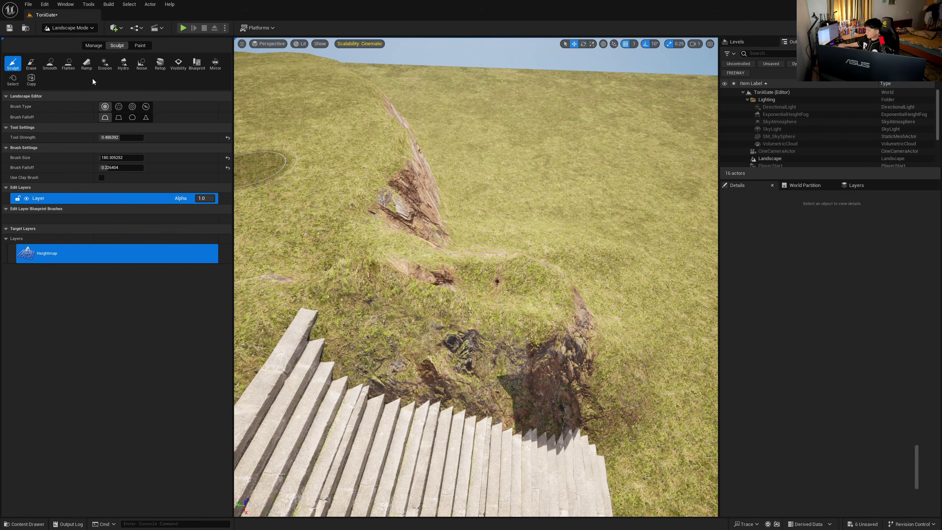
- Smooth the rough, rocky ridge raised along the staircase's side into an even grassy slope
{"action": "left_click", "coordinate": [51, 64]}
{"action": "mouse_move", "coordinate": [426, 368]}
{"action": "left_mouse_down"}
{"action": "mouse_move", "coordinate": [445, 356]}
{"action": "mouse_move", "coordinate": [431, 334]}
{"action": "mouse_move", "coordinate": [609, 315]}
{"action": "left_mouse_up"}
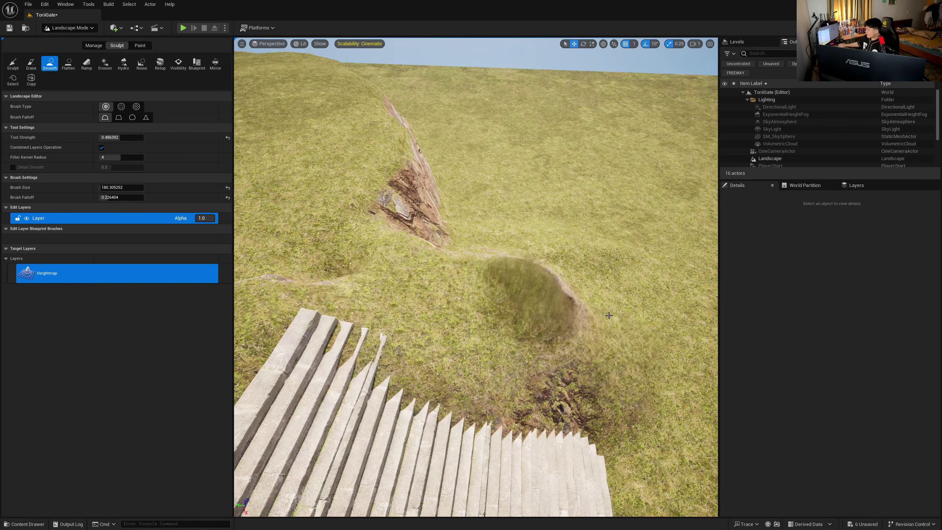
{"action": "mouse_move", "coordinate": [546, 291]}
{"action": "left_mouse_down"}
{"action": "mouse_move", "coordinate": [386, 286]}
{"action": "mouse_move", "coordinate": [356, 269]}
{"action": "left_mouse_up"}
{"action": "mouse_move", "coordinate": [420, 284]}
{"action": "right_mouse_down"}
{"action": "mouse_move", "coordinate": [405, 298]}
{"action": "mouse_move", "coordinate": [419, 256]}
{"action": "mouse_move", "coordinate": [408, 297]}
{"action": "right_mouse_up"}
{"action": "key", "text": "w"}
{"action": "key", "text": "s"}
{"action": "key", "text": "w"}
- Continue smoothing the slope along the ends of the steps so it follows the staircase's edge
{"action": "mouse_move", "coordinate": [553, 368]}
{"action": "right_mouse_down"}
{"action": "mouse_move", "coordinate": [557, 256]}
{"action": "mouse_move", "coordinate": [512, 401]}
{"action": "mouse_move", "coordinate": [493, 259]}
{"action": "right_mouse_up"}
{"action": "key", "text": "d"}
{"action": "left_click_drag", "start_coordinate": [494, 260], "coordinate": [490, 349]}
{"action": "right_click_drag", "start_coordinate": [464, 326], "coordinate": [427, 297]}
{"action": "left_click_drag", "start_coordinate": [473, 197], "coordinate": [478, 267]}
{"action": "key", "text": "a"}
{"action": "mouse_move", "coordinate": [479, 268]}
{"action": "right_mouse_down"}
{"action": "mouse_move", "coordinate": [471, 163]}
{"action": "mouse_move", "coordinate": [557, 312]}
{"action": "mouse_move", "coordinate": [544, 299]}
{"action": "right_mouse_up"}
{"action": "key", "text": "s"}
{"action": "mouse_move", "coordinate": [544, 298]}
{"action": "left_mouse_down"}
{"action": "mouse_move", "coordinate": [538, 282]}
{"action": "mouse_move", "coordinate": [691, 331]}
{"action": "left_mouse_up"}
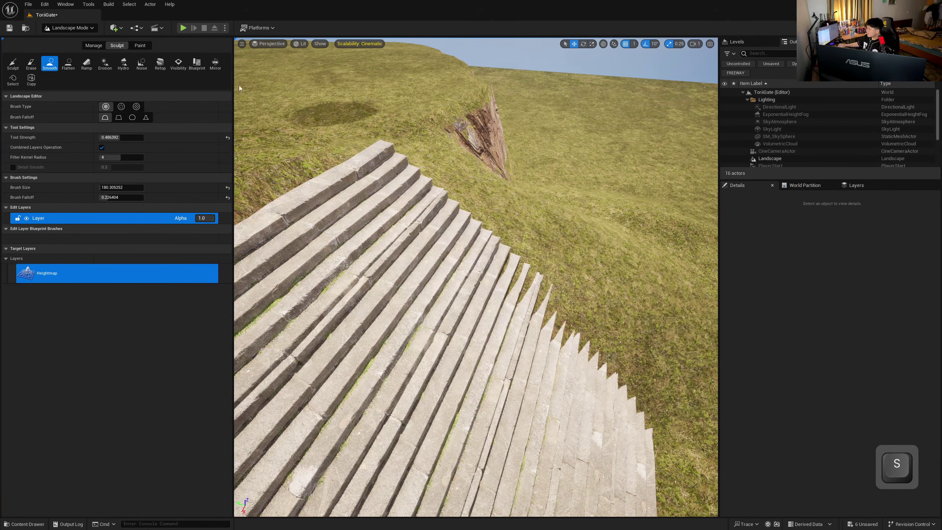
- Raise a mound at the staircase's upper corner with the Sculpt tool and smooth it into the slope
{"action": "left_click", "coordinate": [13, 63]}
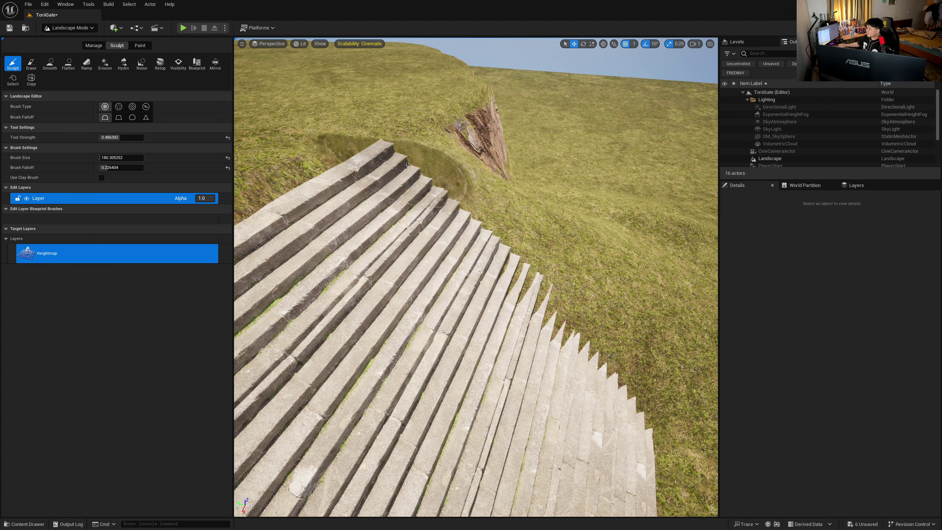
{"action": "left_click_drag", "start_coordinate": [407, 165], "coordinate": [422, 171]}
{"action": "left_click", "coordinate": [51, 64]}
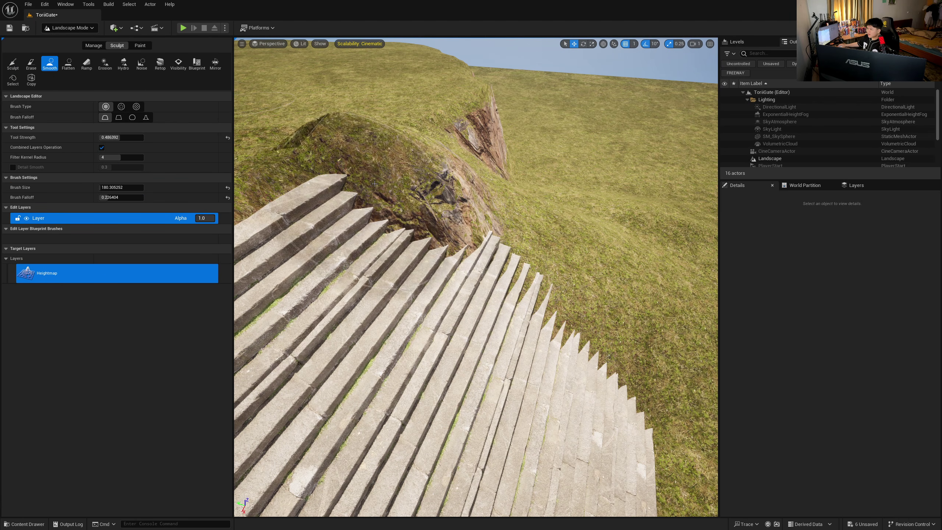
{"action": "mouse_move", "coordinate": [371, 186]}
{"action": "left_mouse_down"}
{"action": "mouse_move", "coordinate": [445, 208]}
{"action": "mouse_move", "coordinate": [423, 197]}
{"action": "left_mouse_up"}
- Set the Sculpt strength to about 0.338 and falloff to about 0.212, and raise the slope against the side of the steps
{"action": "right_click_drag", "start_coordinate": [423, 197], "coordinate": [315, 145]}
{"action": "key", "text": "w"}
{"action": "key", "text": "a"}
{"action": "right_click_drag", "start_coordinate": [445, 259], "coordinate": [416, 297]}
{"action": "key", "text": "w"}
{"action": "key", "text": "s"}
{"action": "key", "text": "d"}
{"action": "key", "text": "s"}
{"action": "left_click", "coordinate": [13, 65]}
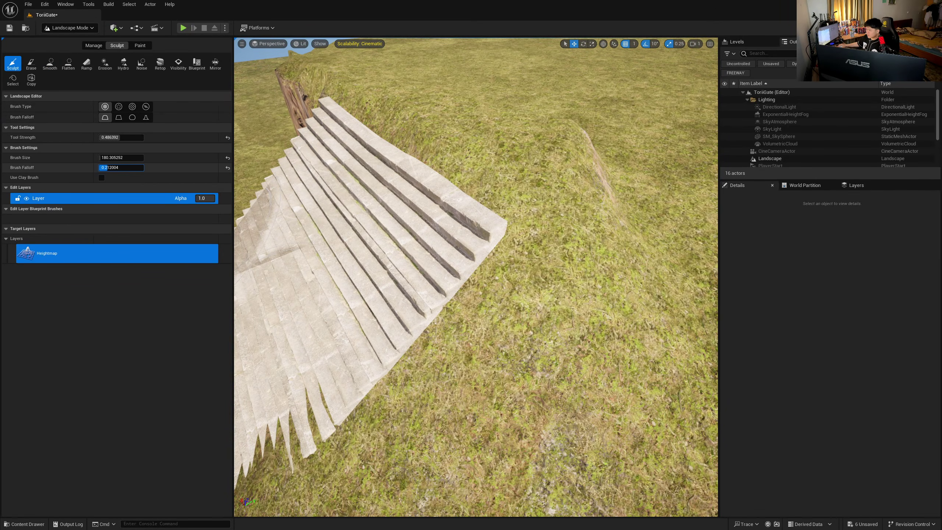
{"action": "left_click_drag", "start_coordinate": [115, 137], "coordinate": [114, 137]}
{"action": "left_click_drag", "start_coordinate": [539, 326], "coordinate": [412, 351]}
{"action": "right_click_drag", "start_coordinate": [339, 339], "coordinate": [312, 375]}
{"action": "left_click_drag", "start_coordinate": [340, 340], "coordinate": [464, 268]}
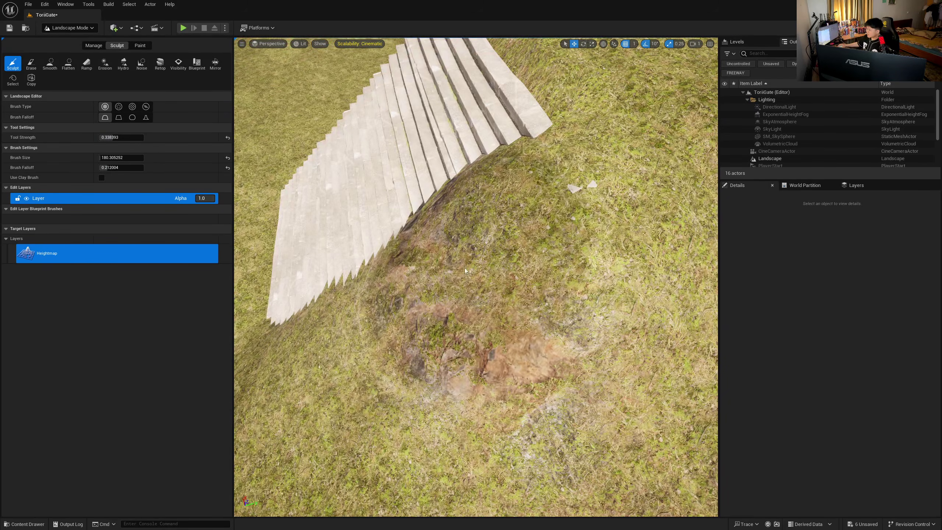
- Rework the ground covering the step ends with lowering and raising Sculpt strokes, and undo the last stroke
{"action": "mouse_move", "coordinate": [409, 283]}
{"action": "left_mouse_down", "text": "shift"}
{"action": "mouse_move", "coordinate": [467, 254]}
{"action": "mouse_move", "coordinate": [461, 225]}
{"action": "mouse_move", "coordinate": [410, 282]}
{"action": "left_mouse_up", "text": "shift"}
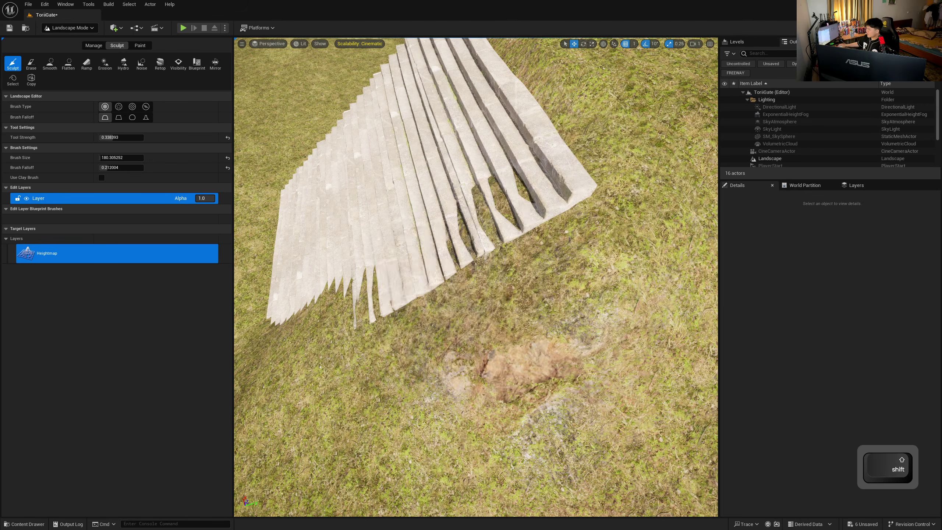
{"action": "right_click_drag", "start_coordinate": [410, 282], "coordinate": [445, 275]}
{"action": "left_click_drag", "start_coordinate": [445, 275], "coordinate": [497, 274]}
{"action": "mouse_move", "coordinate": [497, 274]}
{"action": "right_mouse_down"}
{"action": "mouse_move", "coordinate": [507, 271]}
{"action": "mouse_move", "coordinate": [498, 237]}
{"action": "right_mouse_up"}
{"action": "mouse_move", "coordinate": [497, 237]}
{"action": "left_mouse_down", "text": "shift"}
{"action": "mouse_move", "coordinate": [579, 201]}
{"action": "mouse_move", "coordinate": [482, 219]}
{"action": "left_mouse_up", "text": "shift"}
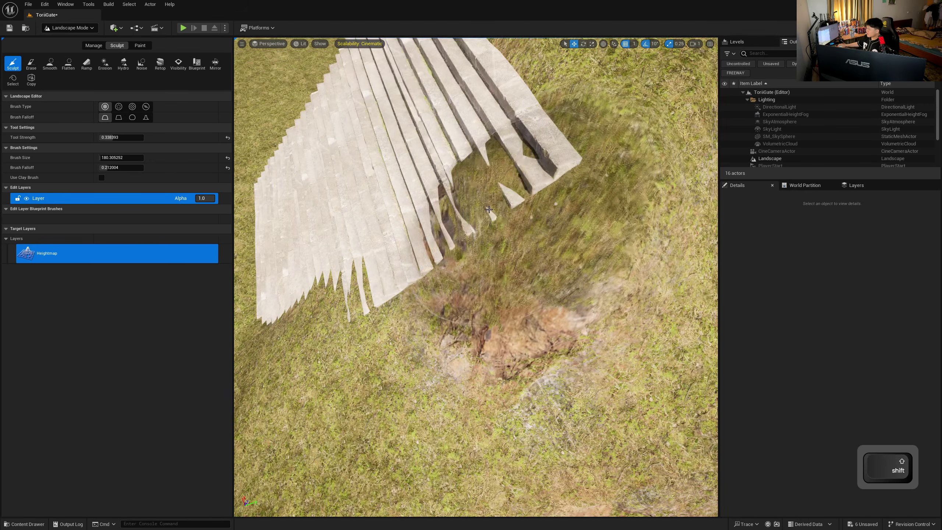
{"action": "right_click_drag", "start_coordinate": [482, 219], "coordinate": [467, 212]}
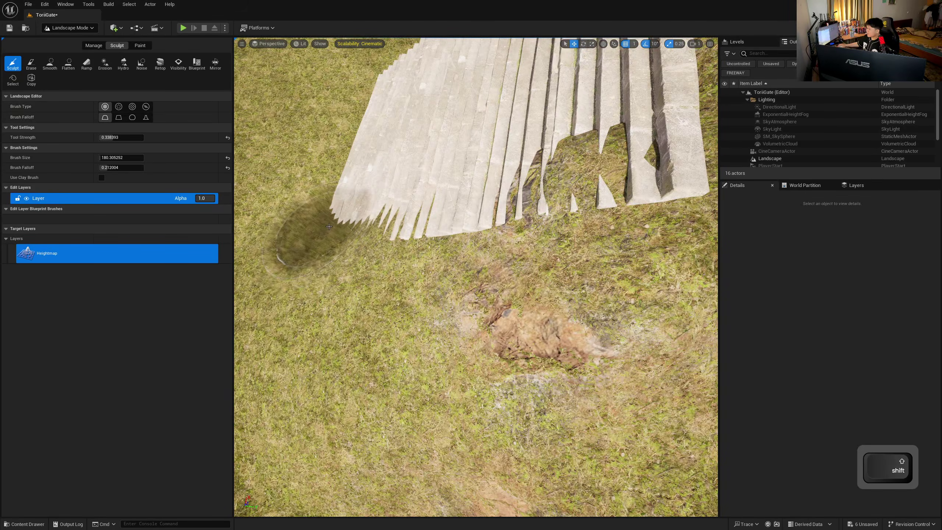
{"action": "key", "text": "a"}
{"action": "right_click_drag", "start_coordinate": [330, 227], "coordinate": [500, 213]}
{"action": "key", "text": "s"}
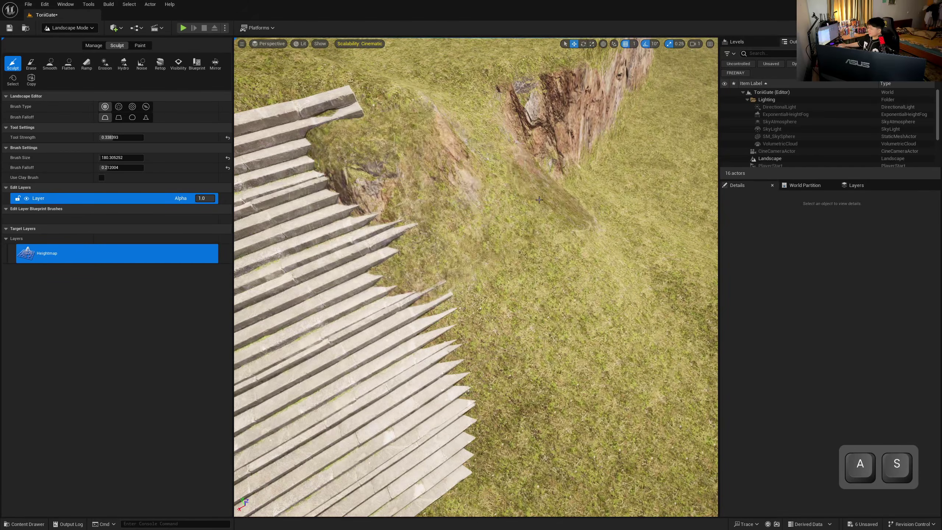
{"action": "key", "text": "ctrl+z"}
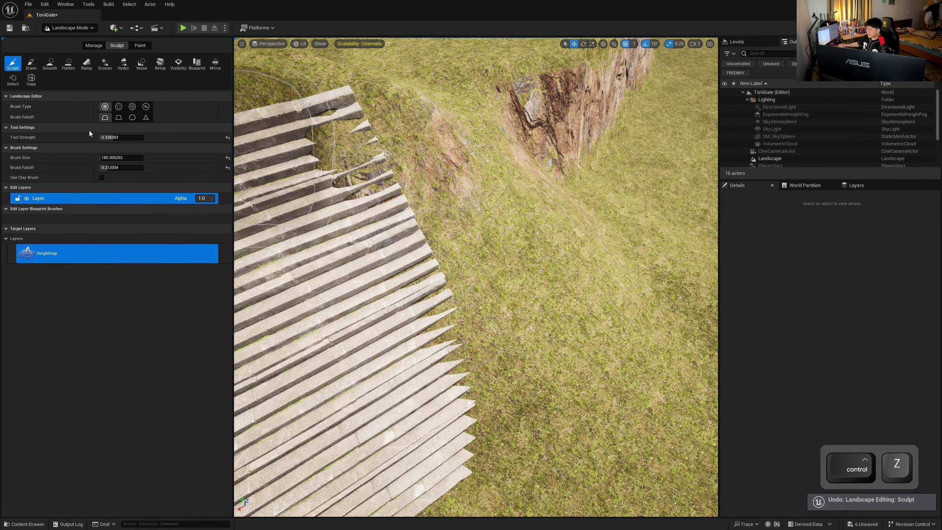
- Reduce the Sculpt brush size to about 23.6 and lower the ground covering the ends of the steps
{"action": "left_click_drag", "start_coordinate": [120, 158], "coordinate": [117, 157]}
{"action": "mouse_move", "coordinate": [333, 230]}
{"action": "right_mouse_down"}
{"action": "mouse_move", "coordinate": [325, 201]}
{"action": "mouse_move", "coordinate": [325, 237]}
{"action": "right_mouse_up"}
{"action": "key", "text": "w"}
{"action": "right_click_drag", "start_coordinate": [436, 186], "coordinate": [438, 182]}
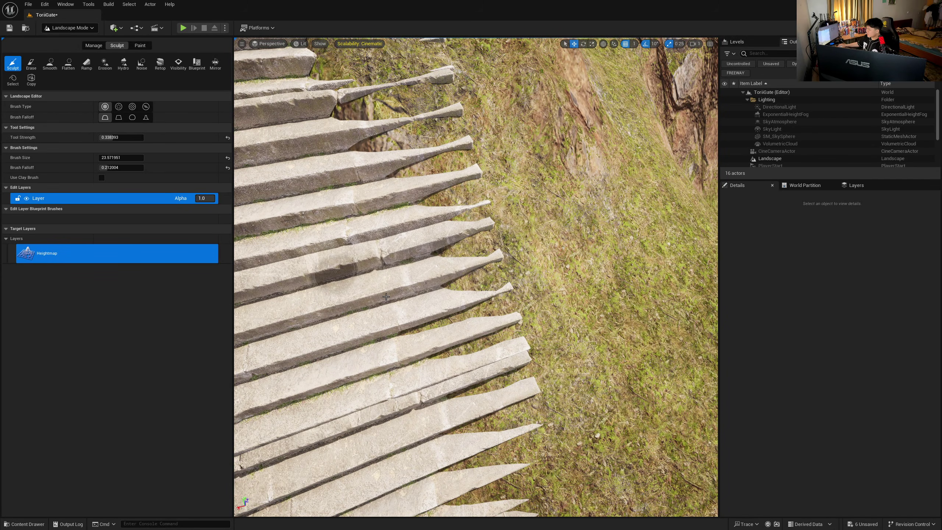
{"action": "right_click_drag", "start_coordinate": [560, 338], "coordinate": [557, 275]}
{"action": "key", "text": "s"}
{"action": "right_click_drag", "start_coordinate": [437, 308], "coordinate": [423, 362]}
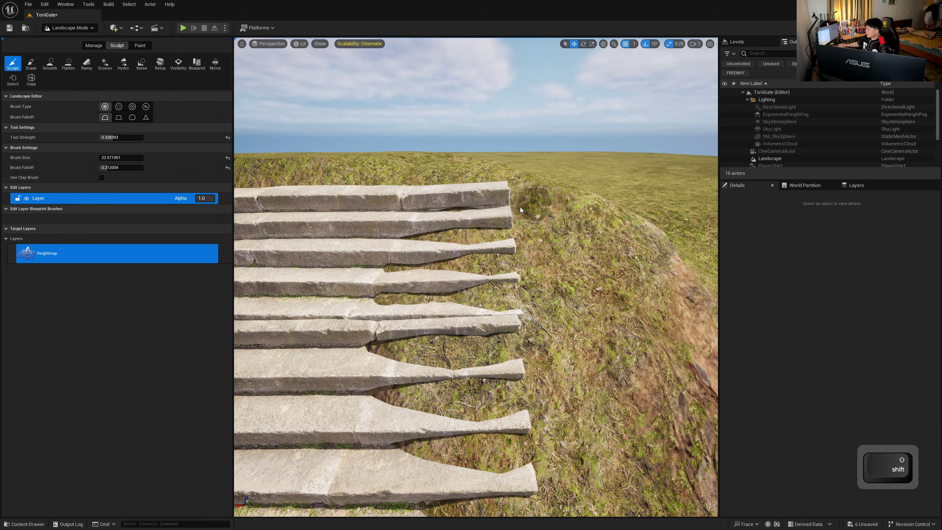
- Slow the camera and touch up the terrain around the ends of the topmost steps with the small Sculpt brush
{"action": "key", "text": "w"}
{"action": "mouse_move", "coordinate": [520, 210]}
{"action": "right_mouse_down"}
{"action": "mouse_move", "coordinate": [520, 149]}
{"action": "mouse_move", "coordinate": [534, 237]}
{"action": "mouse_move", "coordinate": [467, 208]}
{"action": "mouse_move", "coordinate": [527, 213]}
{"action": "mouse_move", "coordinate": [513, 214]}
{"action": "mouse_move", "coordinate": [514, 249]}
{"action": "mouse_move", "coordinate": [493, 217]}
{"action": "right_mouse_up"}
{"action": "key", "text": "w"}
{"action": "key", "text": "a"}
{"action": "key", "text": "w"}
{"action": "key", "text": "s"}
{"action": "key", "text": "a"}
{"action": "key", "text": "s"}
{"action": "key", "text": "w"}
{"action": "scroll", "coordinate": [515, 243], "scroll_direction": "down", "scroll_amount": 3}
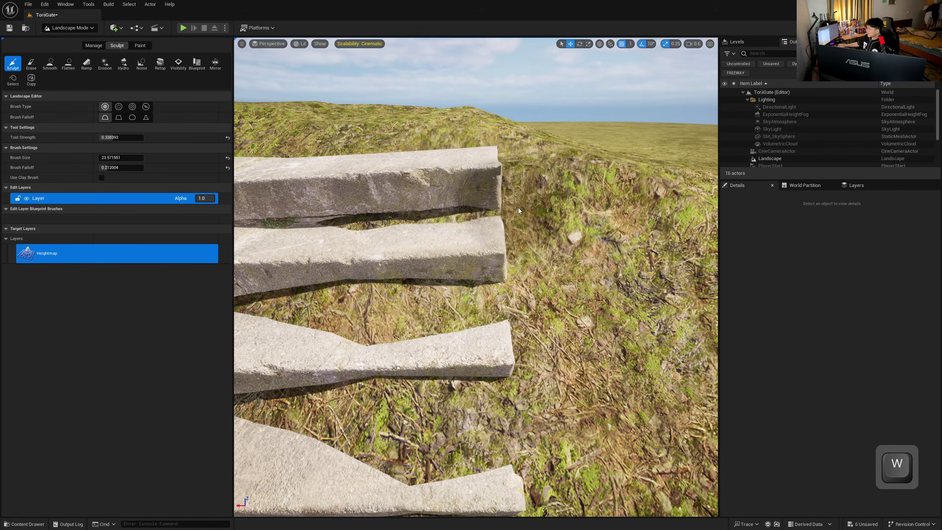
{"action": "mouse_move", "coordinate": [467, 217]}
{"action": "left_mouse_down"}
{"action": "mouse_move", "coordinate": [467, 156]}
{"action": "mouse_move", "coordinate": [486, 174]}
{"action": "left_mouse_up"}
- Enlarge the Sculpt brush to about 343 and raise the ground below the cliff on the staircase's opposite side
{"action": "key", "text": "a"}
{"action": "right_click_drag", "start_coordinate": [486, 174], "coordinate": [475, 196]}
{"action": "key", "text": "s"}
{"action": "key", "text": "w"}
{"action": "key", "text": "a"}
{"action": "key", "text": "s"}
{"action": "right_click_drag", "start_coordinate": [319, 208], "coordinate": [378, 215]}
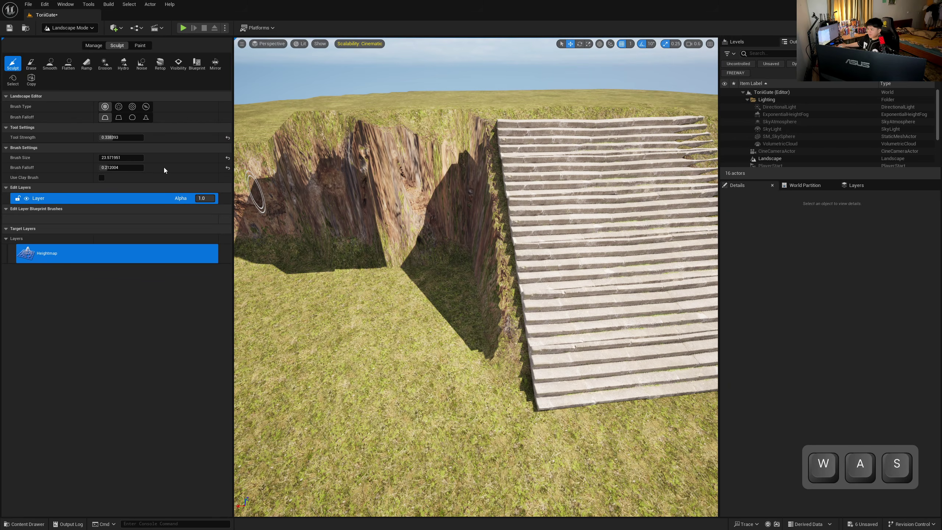
{"action": "left_click_drag", "start_coordinate": [111, 158], "coordinate": [111, 158]}
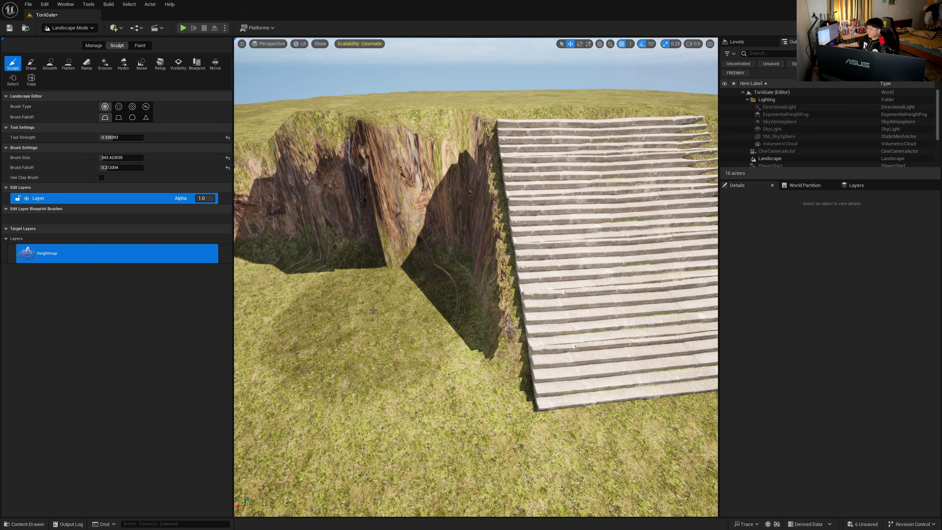
{"action": "mouse_move", "coordinate": [348, 325]}
{"action": "left_mouse_down"}
{"action": "mouse_move", "coordinate": [426, 234]}
{"action": "mouse_move", "coordinate": [436, 283]}
{"action": "mouse_move", "coordinate": [426, 246]}
{"action": "mouse_move", "coordinate": [393, 274]}
{"action": "mouse_move", "coordinate": [377, 229]}
{"action": "mouse_move", "coordinate": [397, 270]}
{"action": "left_mouse_up"}
- Smooth the newly raised mound on that side into a grassy slope and return to the Sculpt tool
{"action": "left_click", "coordinate": [50, 64]}
{"action": "right_click_drag", "start_coordinate": [397, 271], "coordinate": [373, 265]}
{"action": "left_click", "coordinate": [14, 64]}
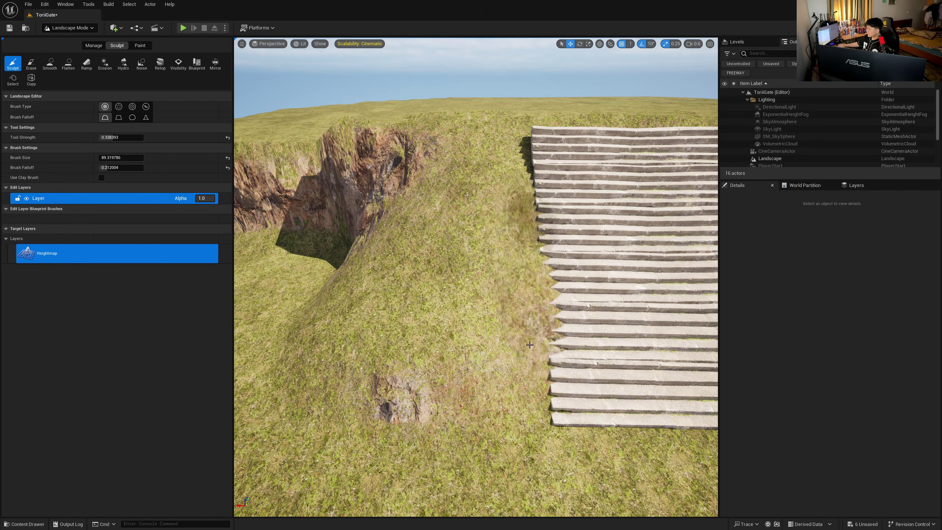
- Build the slope up against the step ends from bottom to top using a Sculpt brush size of about 89
{"action": "left_click_drag", "start_coordinate": [530, 345], "coordinate": [526, 402]}
{"action": "key", "text": "w"}
{"action": "right_click_drag", "start_coordinate": [441, 429], "coordinate": [456, 266]}
{"action": "key", "text": "a"}
{"action": "left_click_drag", "start_coordinate": [457, 266], "coordinate": [452, 256]}
{"action": "key", "text": "w"}
{"action": "mouse_move", "coordinate": [453, 255]}
{"action": "right_mouse_down"}
{"action": "mouse_move", "coordinate": [453, 238]}
{"action": "mouse_move", "coordinate": [445, 267]}
{"action": "mouse_move", "coordinate": [452, 256]}
{"action": "right_mouse_up"}
{"action": "key", "text": "d"}
{"action": "key", "text": "s"}
{"action": "mouse_move", "coordinate": [453, 255]}
{"action": "left_mouse_down"}
{"action": "mouse_move", "coordinate": [403, 237]}
{"action": "mouse_move", "coordinate": [384, 267]}
{"action": "mouse_move", "coordinate": [390, 317]}
{"action": "left_mouse_up"}
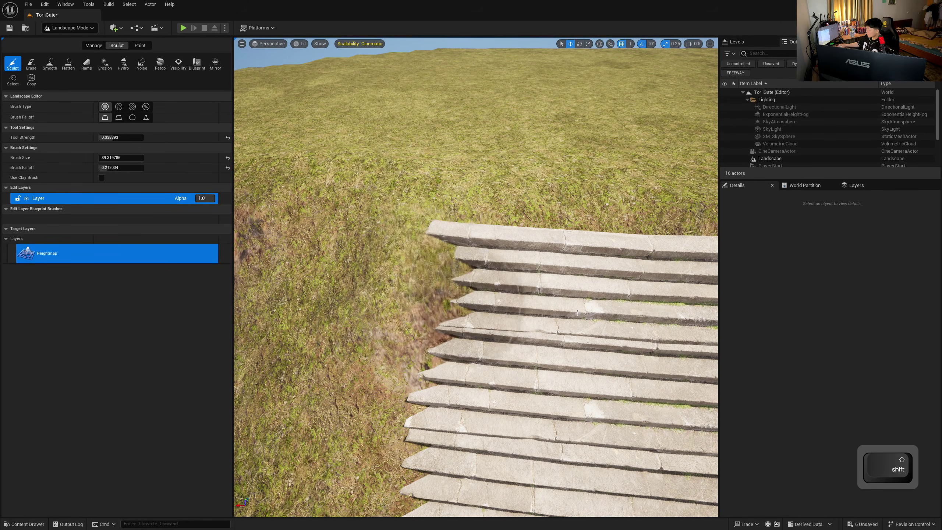
- Lower the terrain overlapping the steps along this side to uncover their ends
{"action": "left_click_drag", "start_coordinate": [420, 277], "coordinate": [355, 276]}
{"action": "right_click_drag", "start_coordinate": [402, 275], "coordinate": [390, 315]}
{"action": "left_click_drag", "start_coordinate": [449, 336], "coordinate": [397, 333], "text": "shift"}
{"action": "right_click_drag", "start_coordinate": [398, 333], "coordinate": [476, 302]}
{"action": "mouse_move", "coordinate": [476, 301]}
{"action": "left_mouse_down", "text": "shift"}
{"action": "mouse_move", "coordinate": [542, 235]}
{"action": "mouse_move", "coordinate": [545, 214]}
{"action": "mouse_move", "coordinate": [536, 256]}
{"action": "mouse_move", "coordinate": [564, 253]}
{"action": "mouse_move", "coordinate": [653, 297]}
{"action": "left_mouse_up", "text": "shift"}
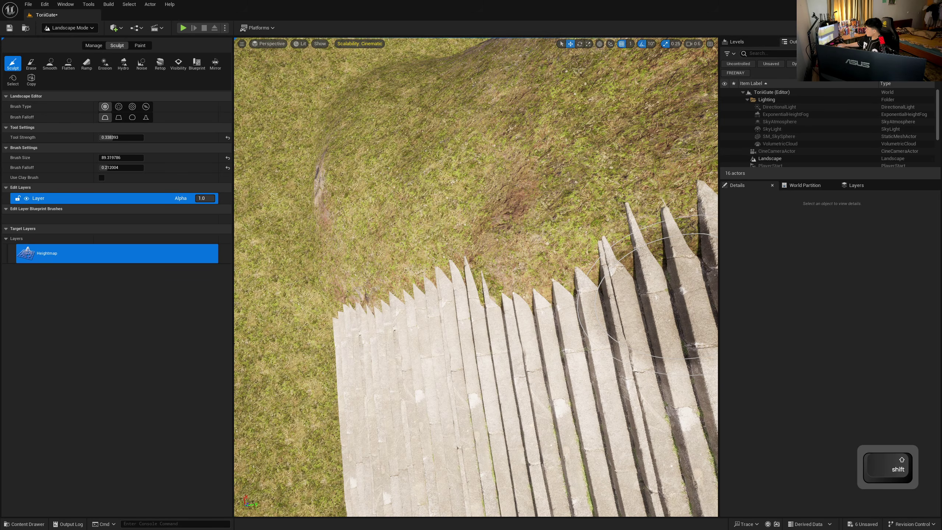
{"action": "mouse_move", "coordinate": [589, 242]}
{"action": "left_mouse_down"}
{"action": "mouse_move", "coordinate": [596, 217]}
{"action": "mouse_move", "coordinate": [542, 243]}
{"action": "mouse_move", "coordinate": [645, 228]}
{"action": "mouse_move", "coordinate": [584, 227]}
{"action": "mouse_move", "coordinate": [500, 267]}
{"action": "mouse_move", "coordinate": [505, 245]}
{"action": "mouse_move", "coordinate": [428, 280]}
{"action": "left_mouse_up"}
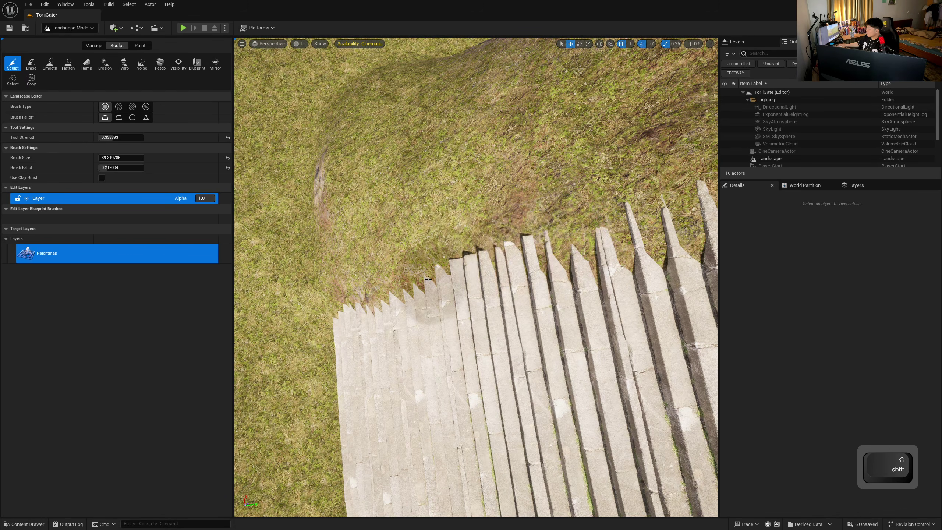
- Apply the Erosion tool to the uneven ground behind the staircase's top step
{"action": "key", "text": "w"}
{"action": "mouse_move", "coordinate": [462, 276]}
{"action": "right_mouse_down"}
{"action": "mouse_move", "coordinate": [335, 243]}
{"action": "mouse_move", "coordinate": [330, 208]}
{"action": "mouse_move", "coordinate": [339, 252]}
{"action": "right_mouse_up"}
{"action": "key", "text": "s"}
{"action": "key", "text": "w"}
{"action": "key", "text": "a"}
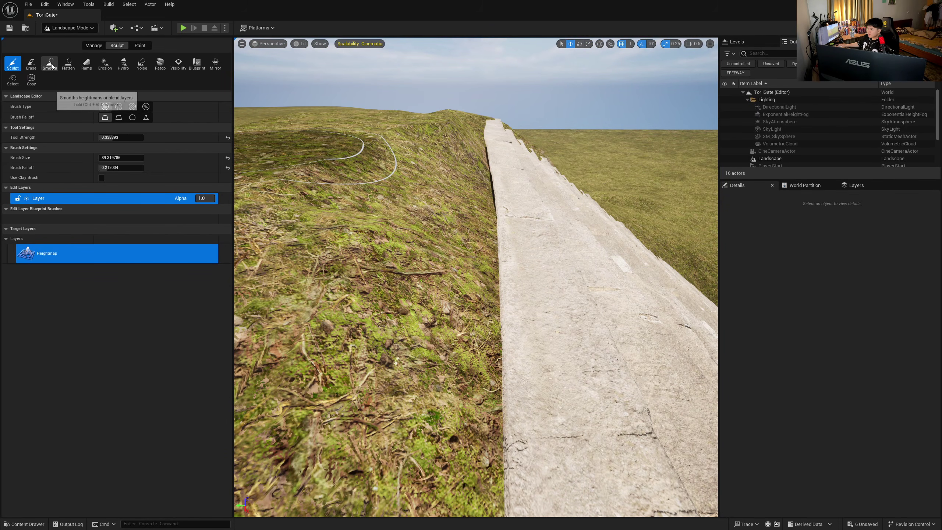
{"action": "left_click", "coordinate": [105, 64]}
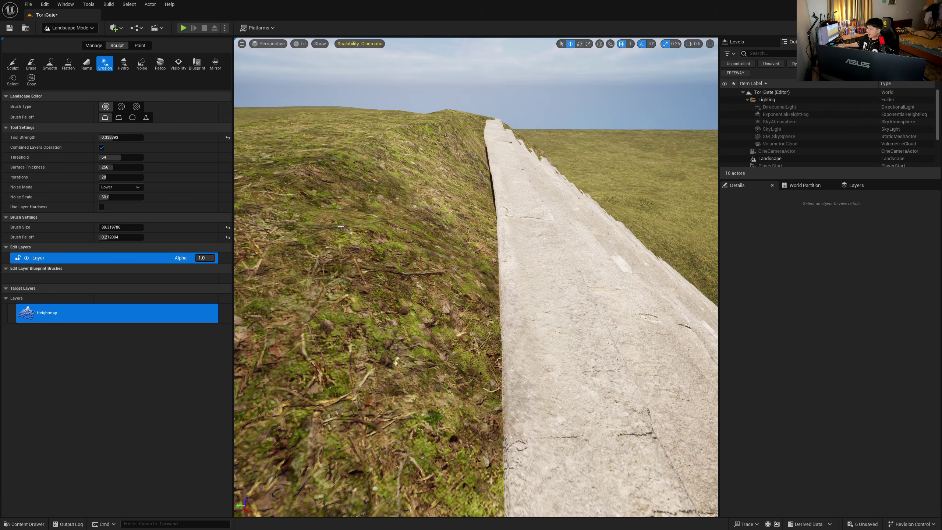
{"action": "right_click_drag", "start_coordinate": [290, 227], "coordinate": [274, 269]}
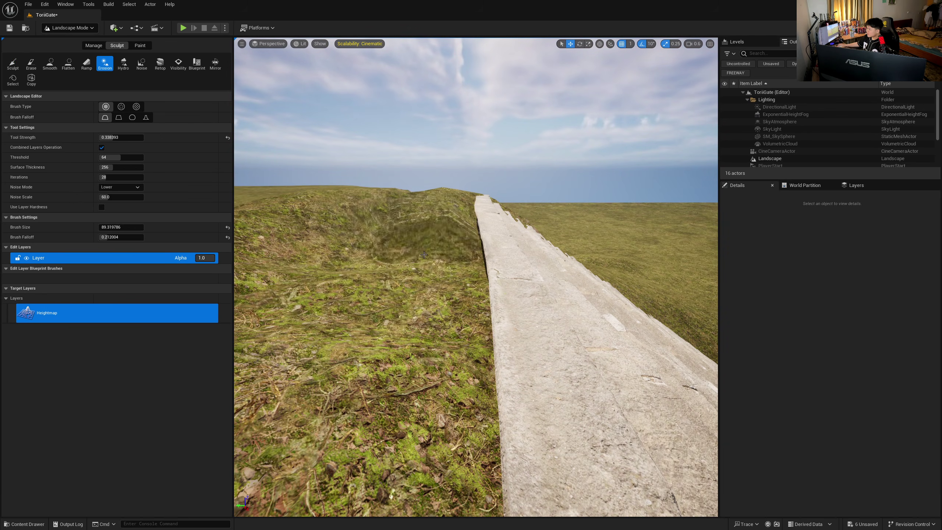
{"action": "right_click_drag", "start_coordinate": [424, 255], "coordinate": [457, 200]}
{"action": "key", "text": "s"}
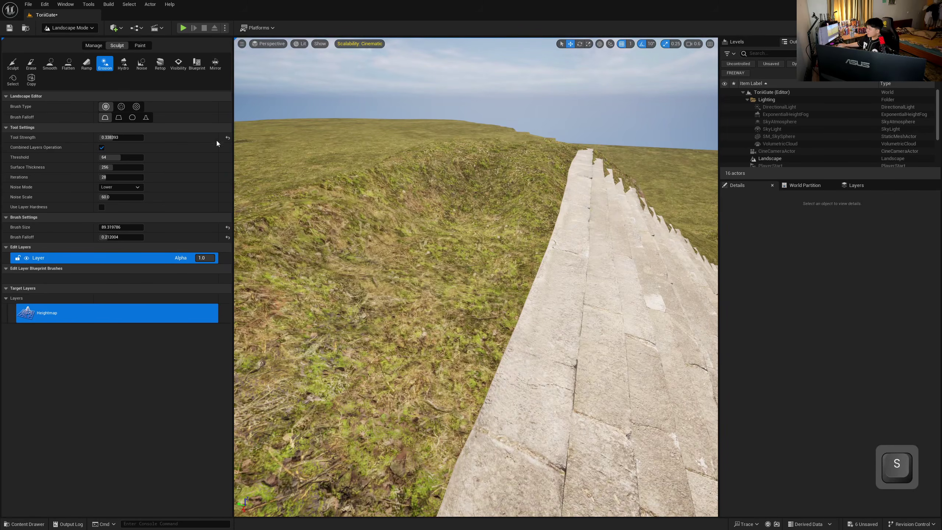
- Flatten the ground behind the staircase's top step level with the stairs using the Flatten tool
{"action": "left_click", "coordinate": [68, 63]}
{"action": "left_click_drag", "start_coordinate": [371, 334], "coordinate": [457, 273]}
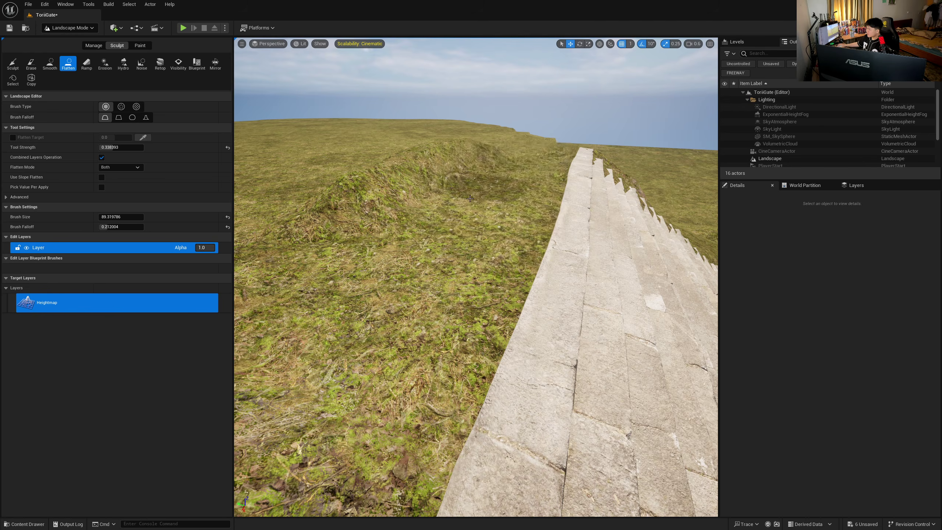
{"action": "key", "text": "s"}
{"action": "right_click_drag", "start_coordinate": [470, 198], "coordinate": [425, 277]}
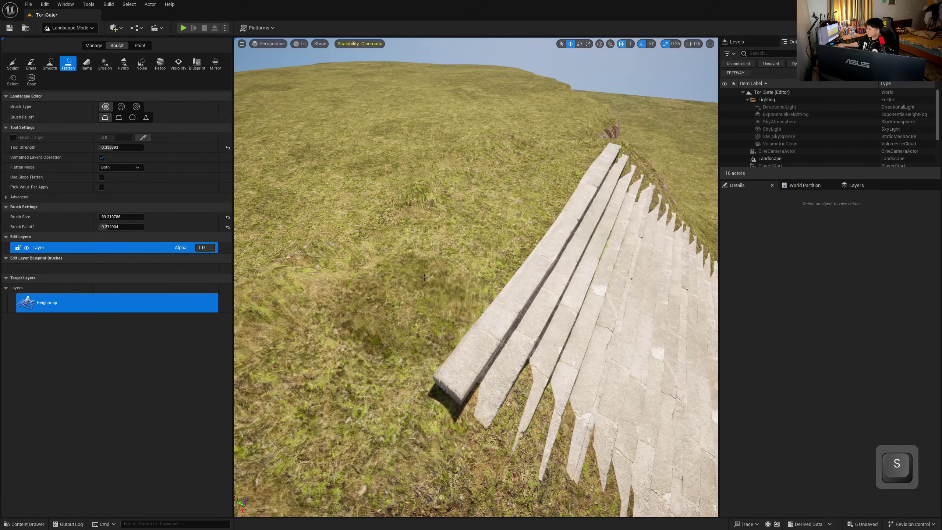
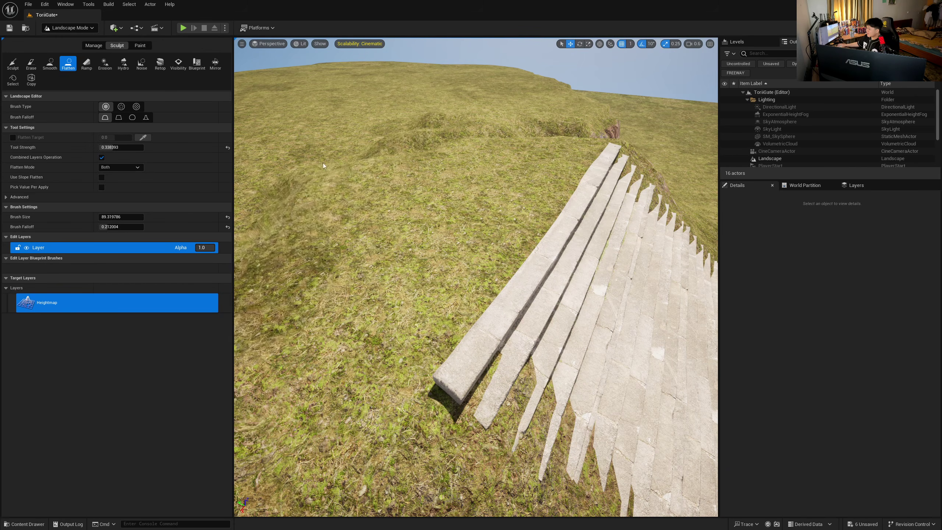
- Level out the remaining bumps in the ground behind the staircase's top step with the Flatten tool
{"action": "right_click_drag", "start_coordinate": [388, 242], "coordinate": [356, 253]}
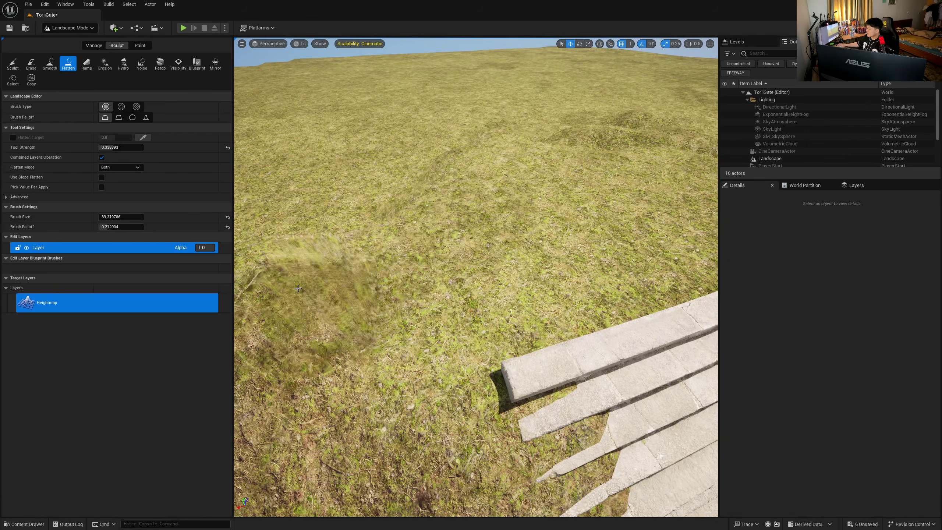
{"action": "right_click_drag", "start_coordinate": [463, 159], "coordinate": [578, 203]}
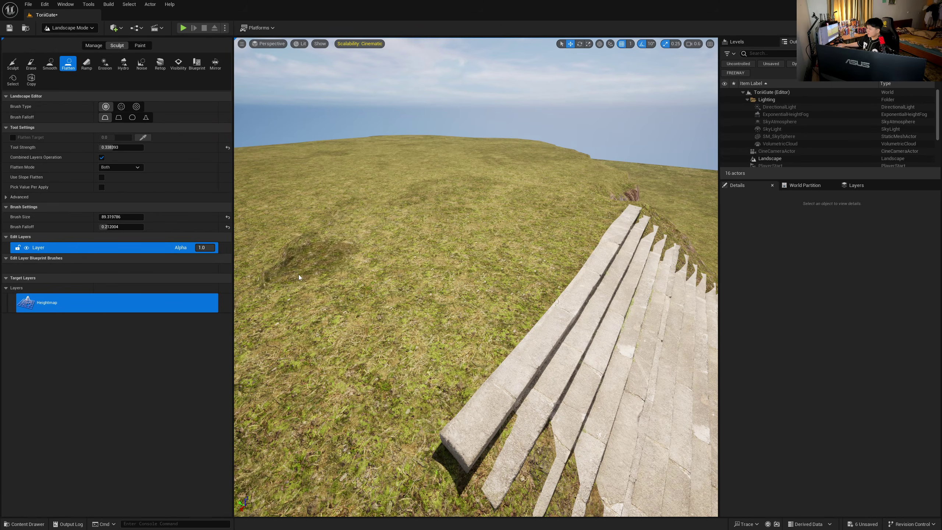
{"action": "scroll", "coordinate": [300, 277], "scroll_direction": "up", "scroll_amount": 5}
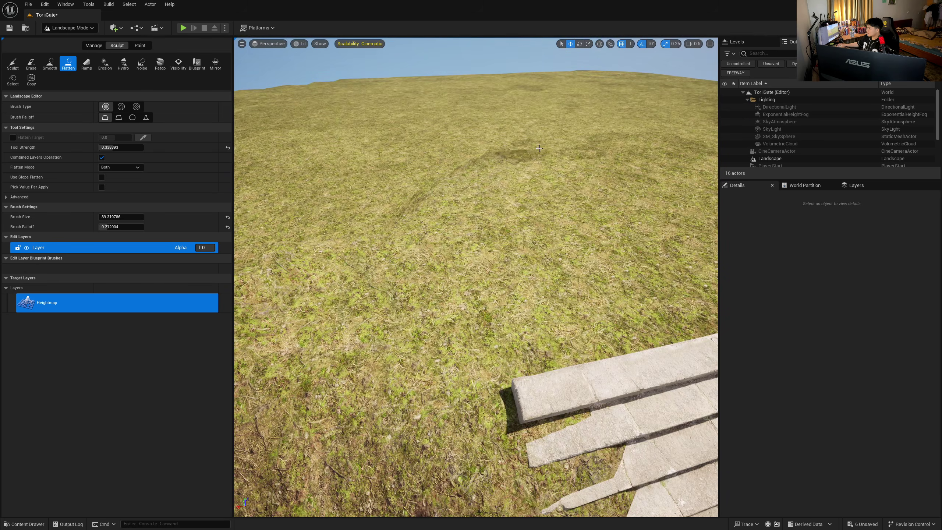
{"action": "key", "text": "w"}
{"action": "right_click_drag", "start_coordinate": [642, 148], "coordinate": [642, 148]}
{"action": "key", "text": "s"}
{"action": "right_click_drag", "start_coordinate": [526, 168], "coordinate": [526, 168]}
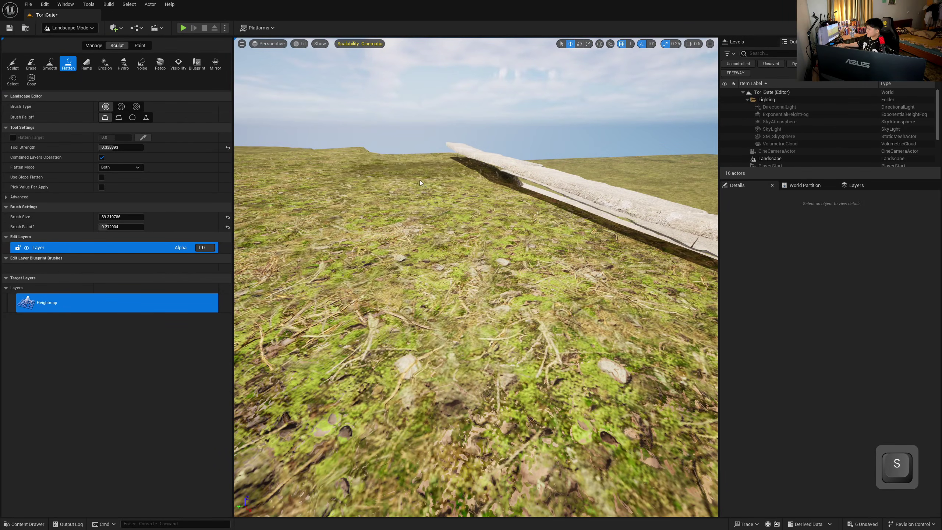
{"action": "right_click_drag", "start_coordinate": [420, 182], "coordinate": [421, 182]}
- Fill the gap behind the staircase's top step with the Sculpt tool, lowering the ground where it pokes through the stone
{"action": "left_click", "coordinate": [12, 64]}
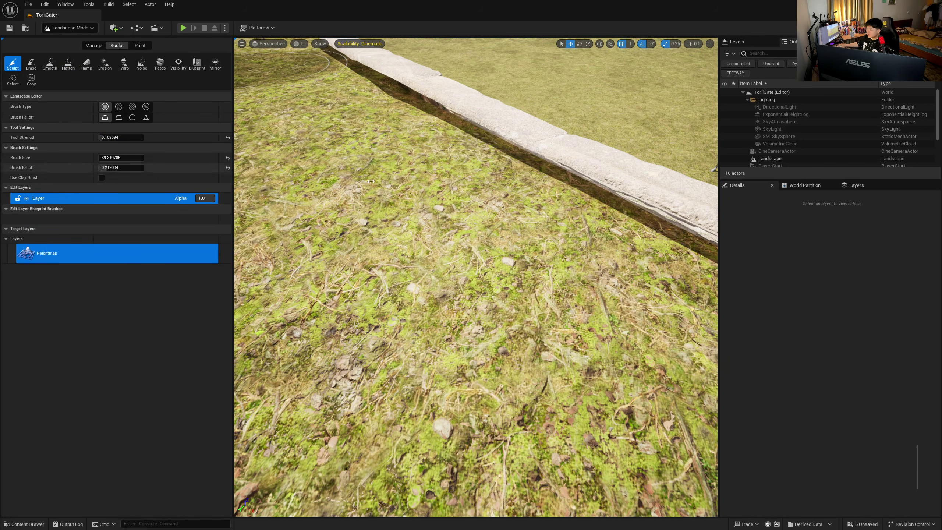
{"action": "mouse_move", "coordinate": [371, 181]}
{"action": "right_mouse_down"}
{"action": "mouse_move", "coordinate": [399, 125]}
{"action": "mouse_move", "coordinate": [493, 122]}
{"action": "mouse_move", "coordinate": [558, 89]}
{"action": "mouse_move", "coordinate": [557, 55]}
{"action": "mouse_move", "coordinate": [360, 196]}
{"action": "right_mouse_up"}
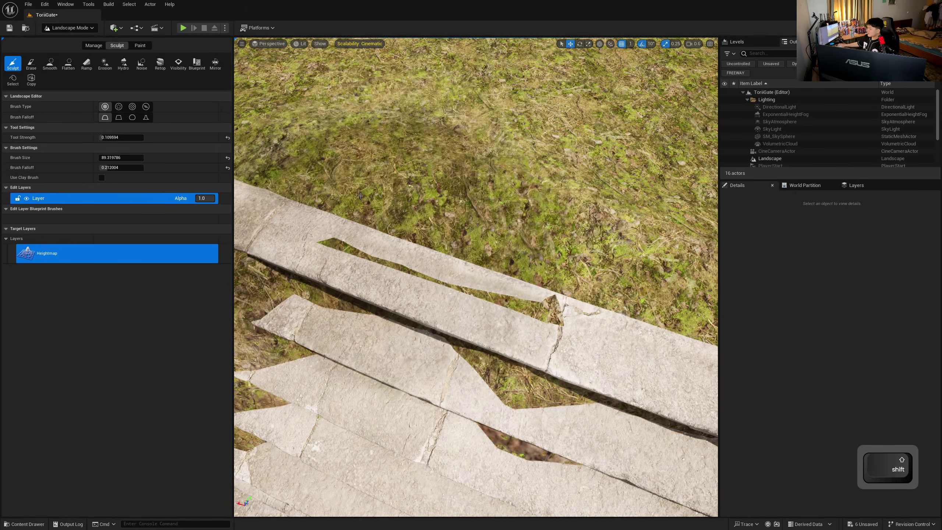
{"action": "mouse_move", "coordinate": [376, 233]}
{"action": "left_mouse_down", "text": "shift"}
{"action": "mouse_move", "coordinate": [508, 274]}
{"action": "mouse_move", "coordinate": [393, 211]}
{"action": "left_mouse_up", "text": "shift"}
{"action": "right_click_drag", "start_coordinate": [371, 208], "coordinate": [287, 134]}
{"action": "left_click_drag", "start_coordinate": [358, 212], "coordinate": [348, 193]}
{"action": "right_click_drag", "start_coordinate": [348, 193], "coordinate": [425, 235]}
{"action": "left_click_drag", "start_coordinate": [425, 239], "coordinate": [496, 187]}
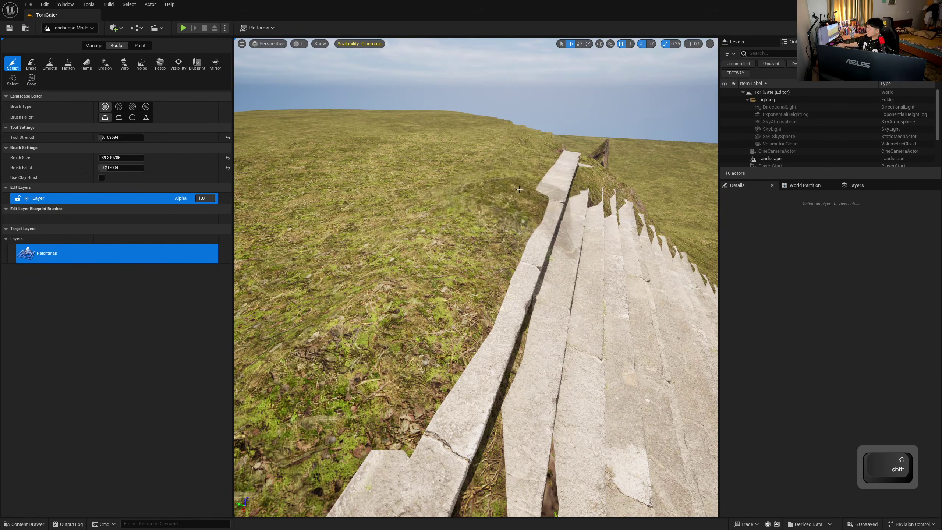
- Lower the terrain covering the far part of the top step to uncover its stone edge
{"action": "key", "text": "w"}
{"action": "right_click_drag", "start_coordinate": [539, 178], "coordinate": [541, 141]}
{"action": "right_click_drag", "start_coordinate": [481, 238], "coordinate": [481, 267]}
{"action": "key", "text": "shift"}
{"action": "left_click_drag", "start_coordinate": [481, 267], "coordinate": [489, 164], "text": "shift"}
{"action": "key", "text": "w"}
{"action": "right_click_drag", "start_coordinate": [498, 115], "coordinate": [454, 171]}
{"action": "key", "text": "s"}
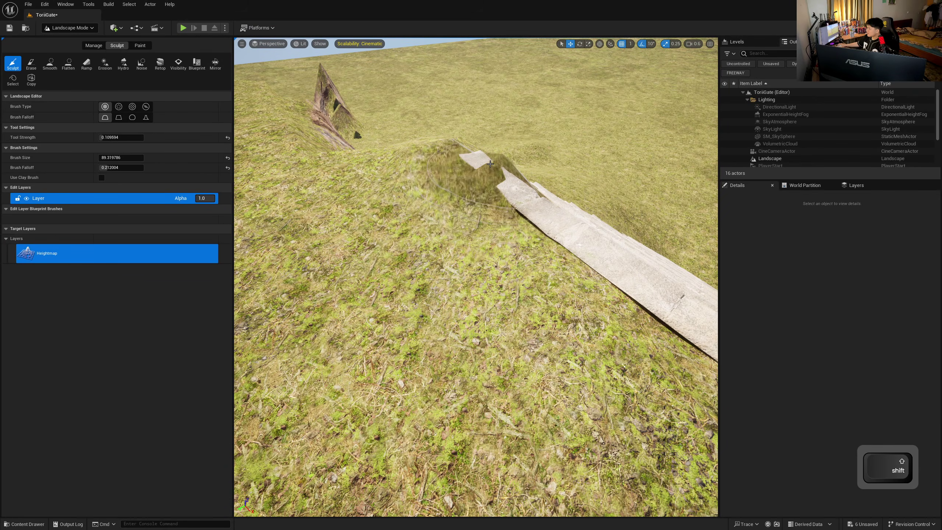
- Examine how the terrain meets the staircase from the top step down along the step ends
{"action": "key", "text": "w"}
{"action": "right_click_drag", "start_coordinate": [493, 175], "coordinate": [378, 130]}
{"action": "key", "text": "d"}
{"action": "key", "text": "s"}
{"action": "key", "text": "a"}
{"action": "key", "text": "w"}
{"action": "key", "text": "s"}
{"action": "key", "text": "w"}
{"action": "key", "text": "d"}
{"action": "key", "text": "s"}
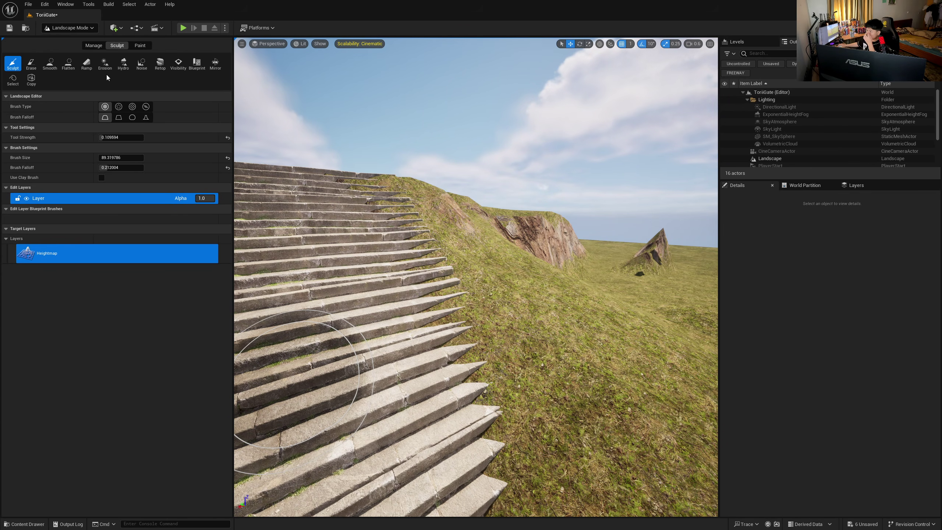
- Set up the Noise tool with strength about 0.51, brush size about 134 and noise scale about 38
{"action": "left_click", "coordinate": [141, 68]}
{"action": "right_click_drag", "start_coordinate": [334, 297], "coordinate": [286, 252]}
{"action": "key", "text": "w"}
{"action": "key", "text": "s"}
{"action": "mouse_move", "coordinate": [479, 219]}
{"action": "right_mouse_down"}
{"action": "mouse_move", "coordinate": [497, 297]}
{"action": "mouse_move", "coordinate": [482, 226]}
{"action": "mouse_move", "coordinate": [480, 237]}
{"action": "right_mouse_up"}
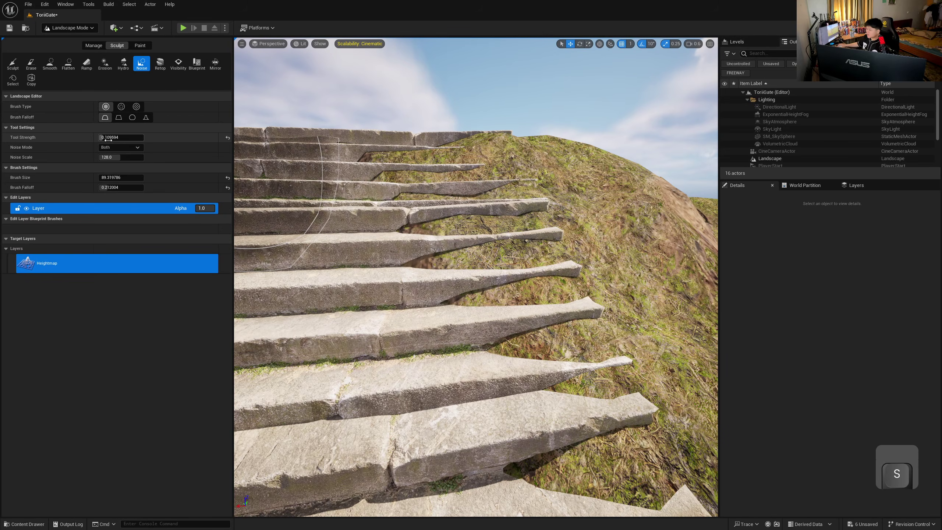
{"action": "left_click_drag", "start_coordinate": [121, 138], "coordinate": [122, 138]}
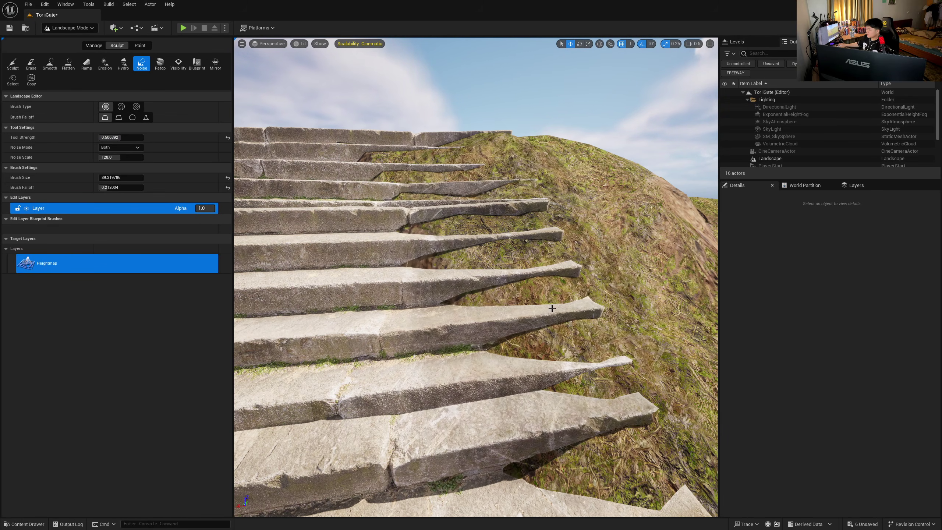
{"action": "left_click_drag", "start_coordinate": [110, 178], "coordinate": [116, 178]}
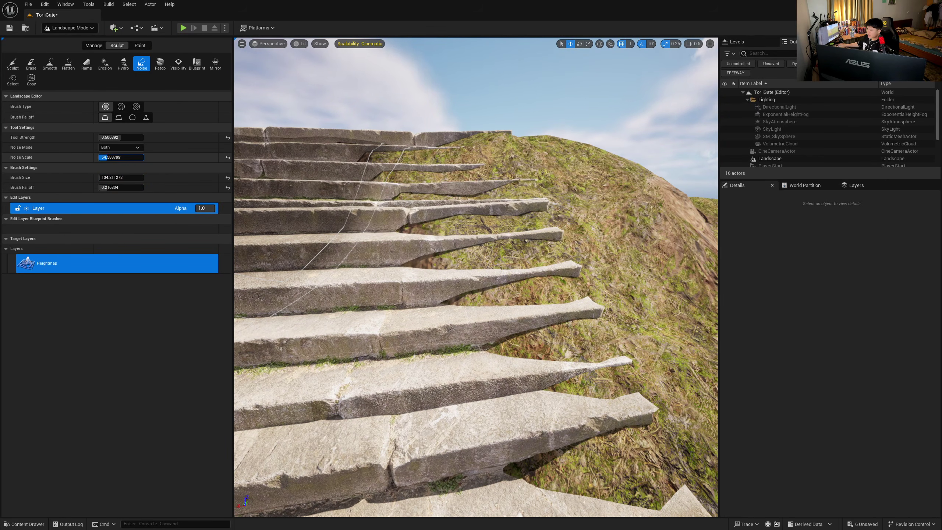
{"action": "left_click_drag", "start_coordinate": [116, 158], "coordinate": [113, 158]}
- Try roughening the slope beside the steps with the Noise tool, then undo the noise strokes
{"action": "left_click", "coordinate": [502, 251]}
{"action": "key", "text": "ctrl+z"}
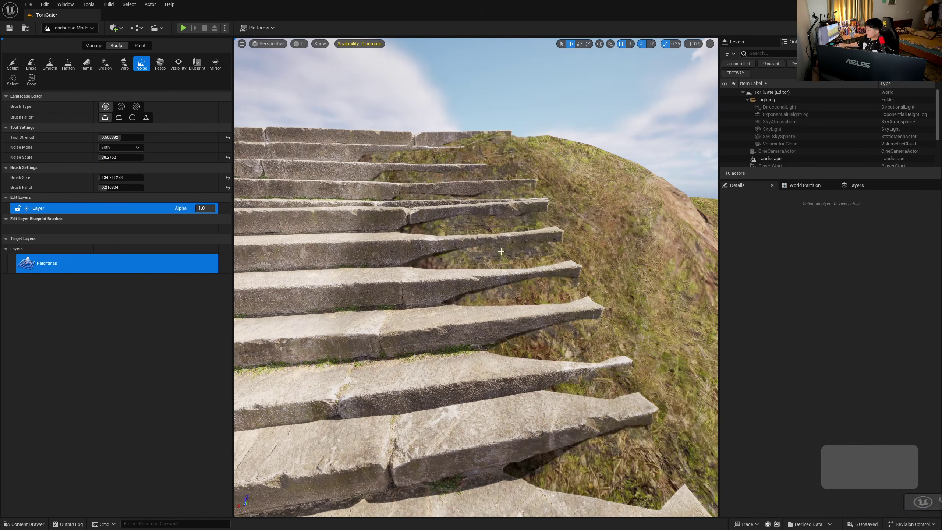
{"action": "right_click_drag", "start_coordinate": [518, 163], "coordinate": [408, 183]}
{"action": "key", "text": "s"}
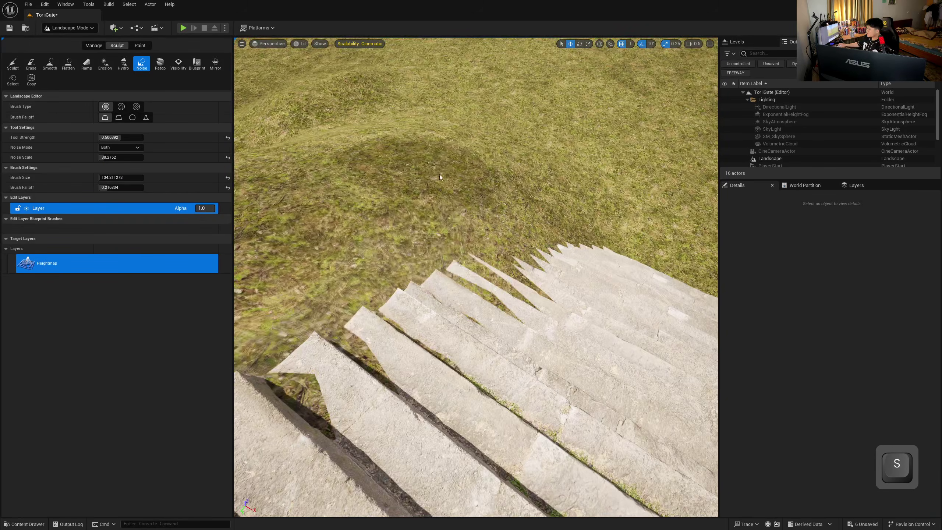
{"action": "right_click_drag", "start_coordinate": [446, 233], "coordinate": [468, 231]}
{"action": "left_click_drag", "start_coordinate": [459, 246], "coordinate": [466, 260], "text": "shift"}
{"action": "key", "text": "ctrl+z"}
{"action": "key", "text": "ctrl+z"}
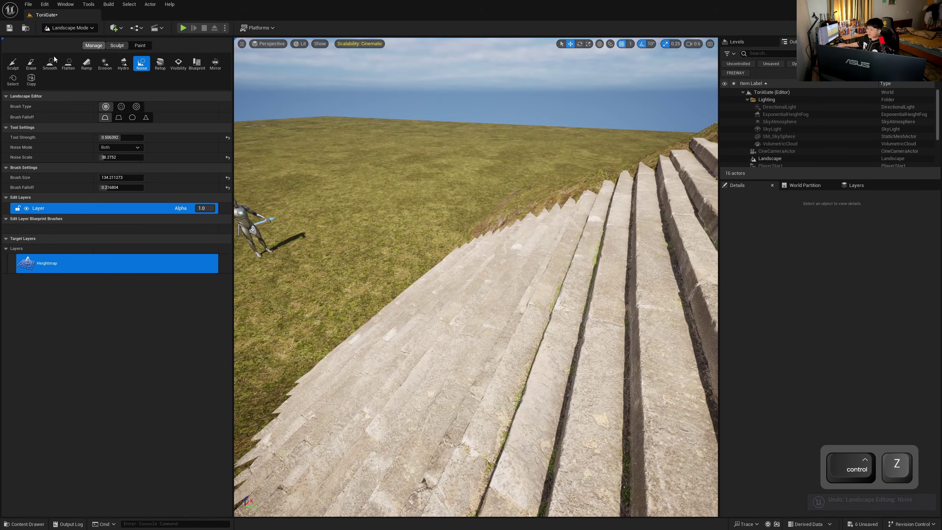
- Raise a ridge beside the staircase in front of the cliff using the Sculpt tool at brush size about 249 and strength about 0.58
{"action": "left_click", "coordinate": [13, 63]}
{"action": "key", "text": "w"}
{"action": "mouse_move", "coordinate": [409, 237]}
{"action": "right_mouse_down"}
{"action": "mouse_move", "coordinate": [426, 192]}
{"action": "mouse_move", "coordinate": [456, 245]}
{"action": "mouse_move", "coordinate": [438, 253]}
{"action": "mouse_move", "coordinate": [480, 229]}
{"action": "right_mouse_up"}
{"action": "key", "text": "a"}
{"action": "key", "text": "s"}
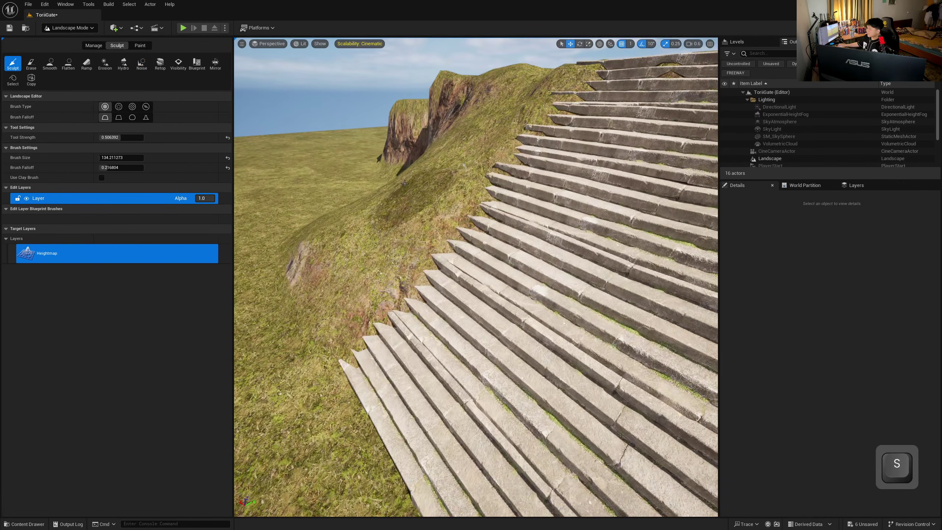
{"action": "key", "text": "a"}
{"action": "right_click_drag", "start_coordinate": [405, 156], "coordinate": [489, 163]}
{"action": "key", "text": "s"}
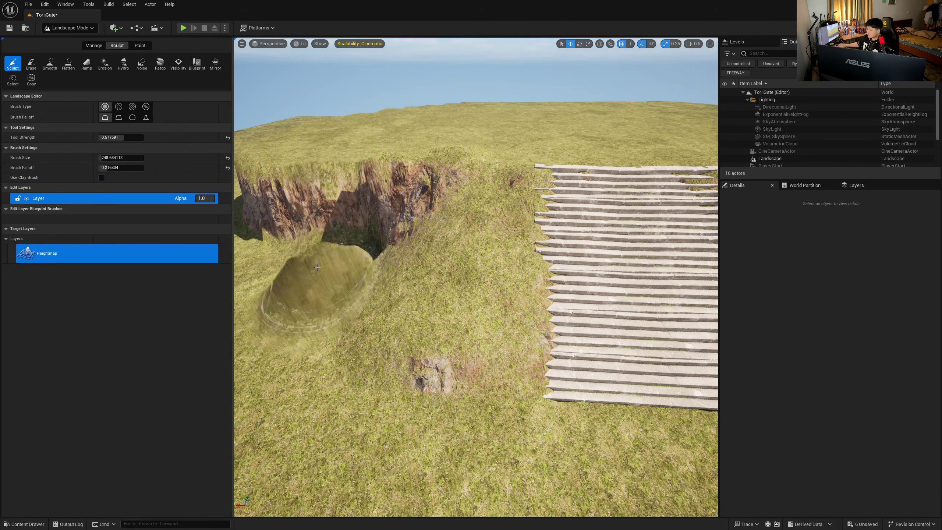
{"action": "right_click_drag", "start_coordinate": [299, 272], "coordinate": [290, 316]}
{"action": "left_click_drag", "start_coordinate": [299, 272], "coordinate": [381, 267]}
{"action": "key", "text": "s"}
{"action": "mouse_move", "coordinate": [381, 267]}
{"action": "right_mouse_down"}
{"action": "mouse_move", "coordinate": [371, 234]}
{"action": "mouse_move", "coordinate": [345, 282]}
{"action": "mouse_move", "coordinate": [356, 288]}
{"action": "right_mouse_up"}
{"action": "left_click_drag", "start_coordinate": [371, 284], "coordinate": [482, 174]}
- Sculpt further ridges and hollows around the cliff beside the staircase to make its shape more irregular
{"action": "key", "text": "w"}
{"action": "mouse_move", "coordinate": [482, 174]}
{"action": "right_mouse_down"}
{"action": "mouse_move", "coordinate": [478, 86]}
{"action": "mouse_move", "coordinate": [486, 178]}
{"action": "mouse_move", "coordinate": [478, 167]}
{"action": "right_mouse_up"}
{"action": "key", "text": "d"}
{"action": "right_click", "coordinate": [478, 186]}
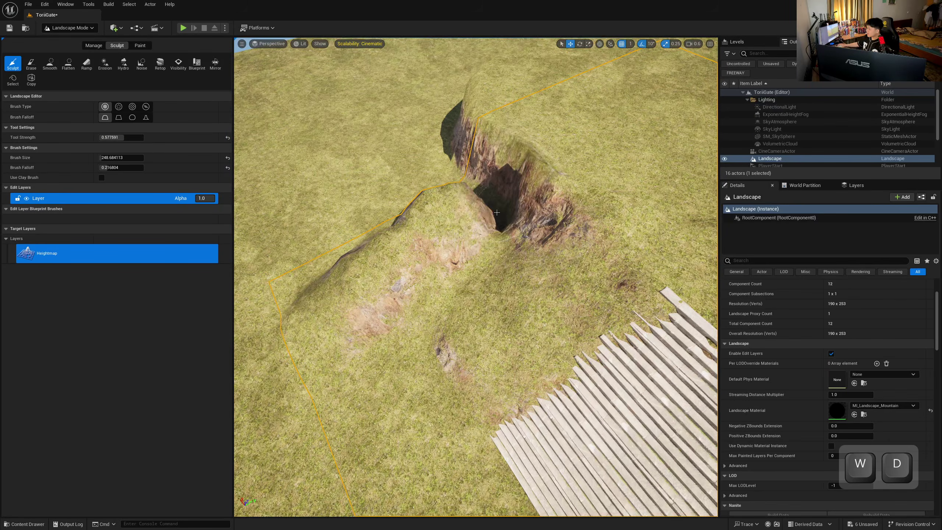
{"action": "mouse_move", "coordinate": [488, 192]}
{"action": "left_mouse_down"}
{"action": "mouse_move", "coordinate": [408, 188]}
{"action": "mouse_move", "coordinate": [326, 247]}
{"action": "mouse_move", "coordinate": [356, 219]}
{"action": "mouse_move", "coordinate": [473, 164]}
{"action": "mouse_move", "coordinate": [460, 175]}
{"action": "left_mouse_up"}
{"action": "right_click_drag", "start_coordinate": [460, 175], "coordinate": [489, 137]}
{"action": "mouse_move", "coordinate": [393, 237]}
{"action": "left_mouse_down"}
{"action": "mouse_move", "coordinate": [356, 222]}
{"action": "mouse_move", "coordinate": [371, 253]}
{"action": "mouse_move", "coordinate": [349, 226]}
{"action": "left_mouse_up"}
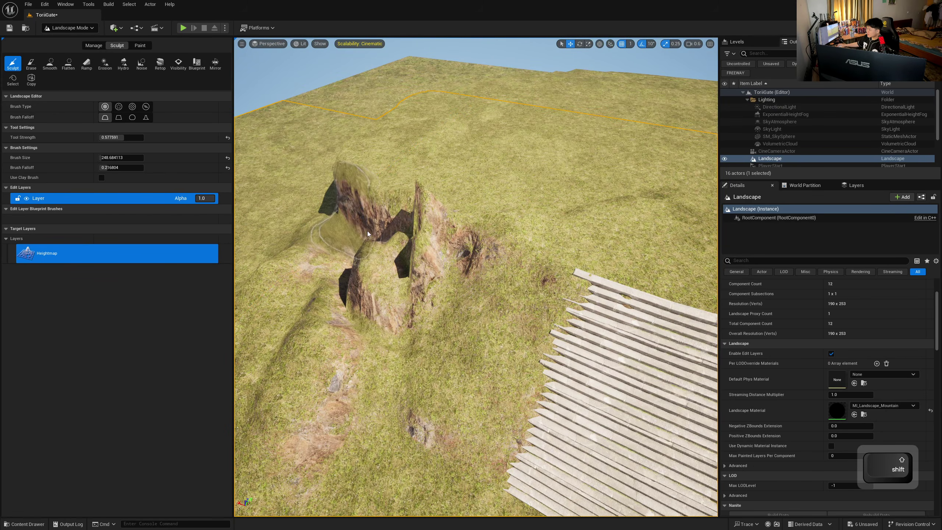
- Reshape the ground on the opposite side of the staircase by lowering parts and raising a rugged mound
{"action": "right_click_drag", "start_coordinate": [368, 234], "coordinate": [462, 256]}
{"action": "left_click_drag", "start_coordinate": [572, 226], "coordinate": [644, 284], "text": "shift"}
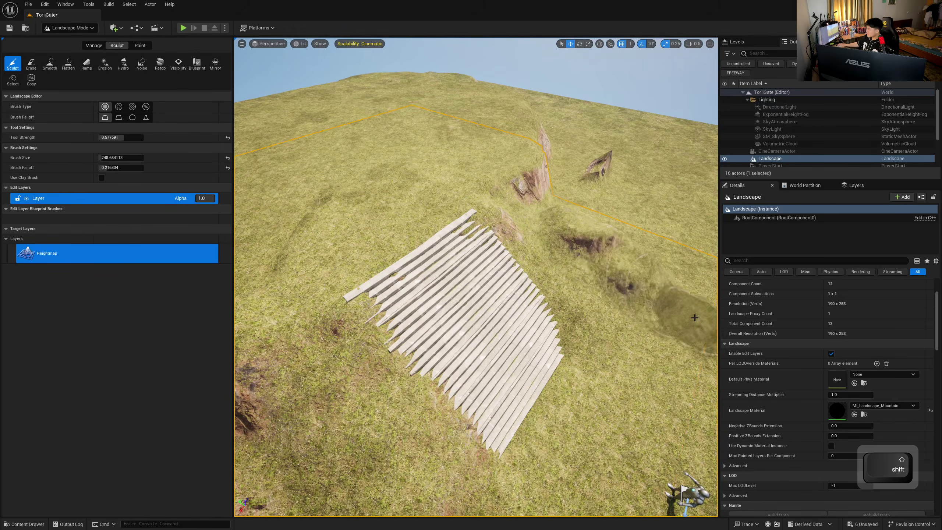
{"action": "right_click_drag", "start_coordinate": [643, 284], "coordinate": [596, 248]}
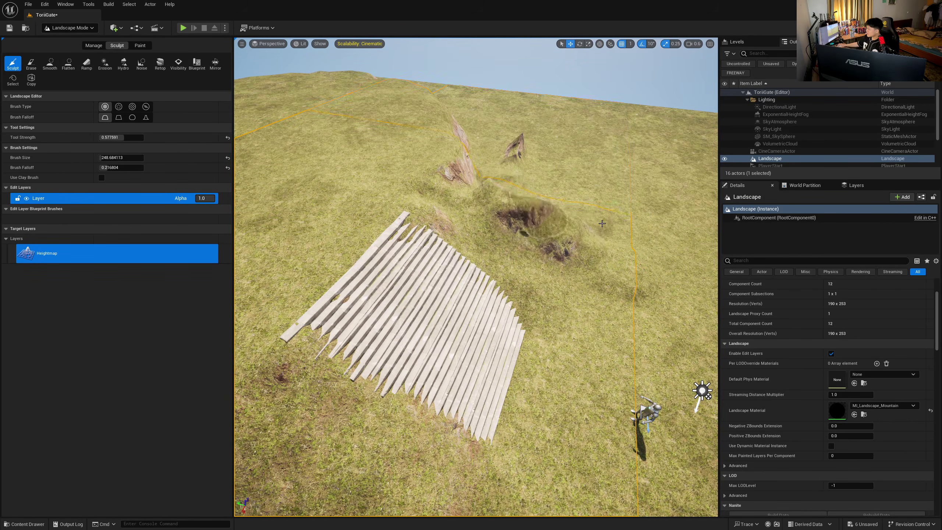
{"action": "left_click_drag", "start_coordinate": [600, 262], "coordinate": [494, 175]}
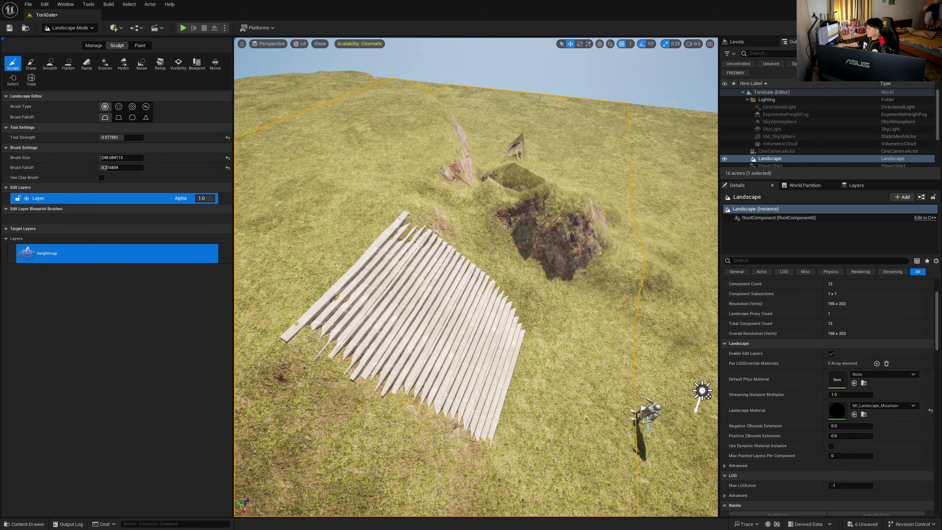
- Soften the jagged mounds on the slopes beside the staircase with the Smooth tool
{"action": "left_click", "coordinate": [50, 63]}
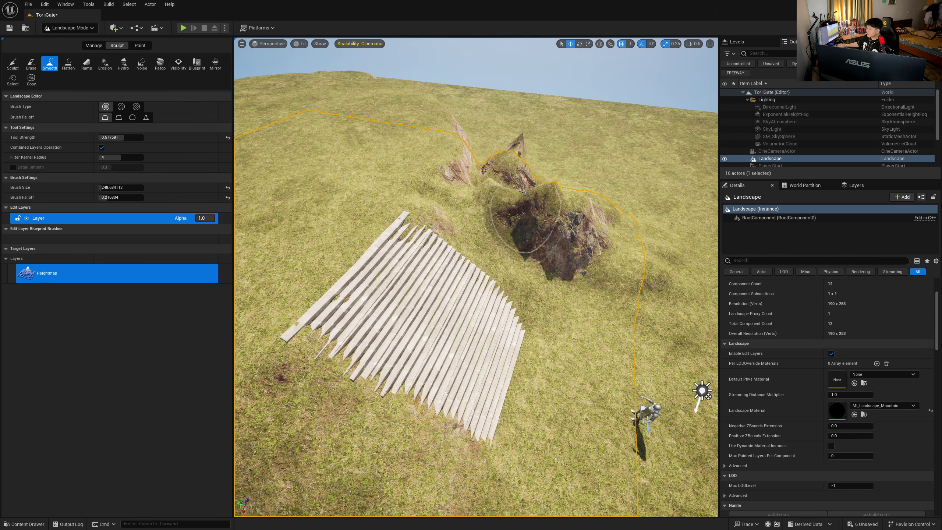
{"action": "right_click_drag", "start_coordinate": [544, 201], "coordinate": [453, 206]}
{"action": "mouse_move", "coordinate": [453, 206]}
{"action": "left_mouse_down"}
{"action": "mouse_move", "coordinate": [367, 199]}
{"action": "mouse_move", "coordinate": [427, 159]}
{"action": "mouse_move", "coordinate": [410, 265]}
{"action": "left_mouse_up"}
{"action": "key", "text": "w"}
{"action": "mouse_move", "coordinate": [410, 265]}
{"action": "right_mouse_down"}
{"action": "mouse_move", "coordinate": [527, 260]}
{"action": "mouse_move", "coordinate": [460, 186]}
{"action": "mouse_move", "coordinate": [518, 211]}
{"action": "right_mouse_up"}
{"action": "key", "text": "d"}
{"action": "key", "text": "a"}
{"action": "left_click_drag", "start_coordinate": [464, 185], "coordinate": [388, 294], "text": "shift"}
{"action": "right_click_drag", "start_coordinate": [388, 294], "coordinate": [352, 290]}
- Undo the last smoothing stroke and set the brush size to about 202.5
{"action": "key", "text": "ctrl+z"}
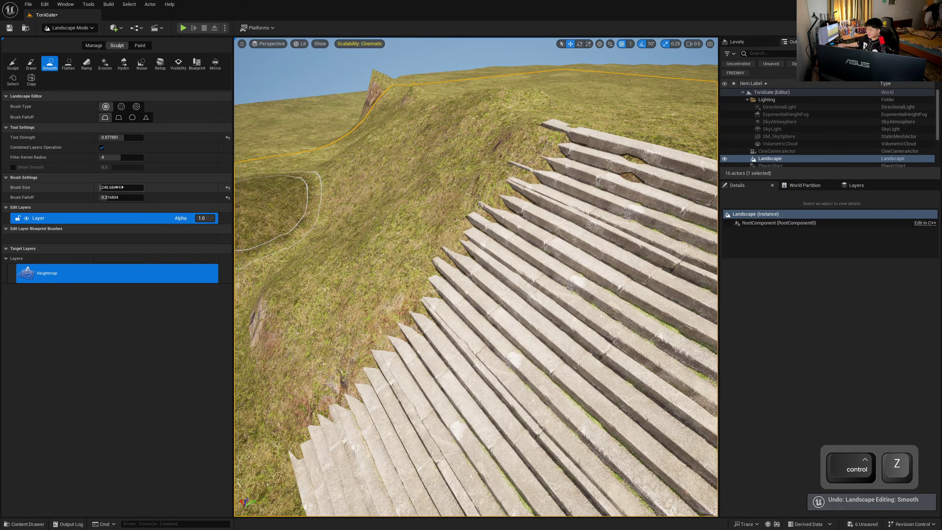
{"action": "left_click_drag", "start_coordinate": [120, 187], "coordinate": [107, 187]}
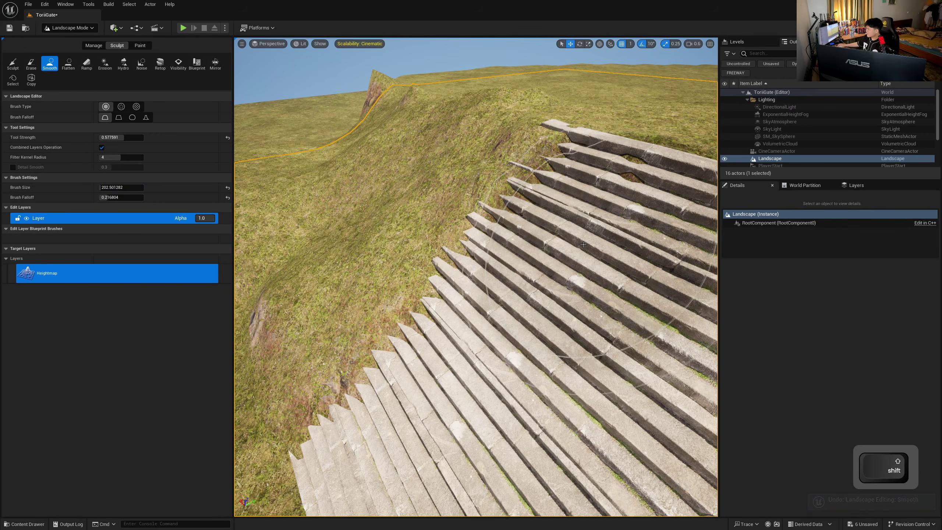
{"action": "right_click_drag", "start_coordinate": [457, 286], "coordinate": [401, 263]}
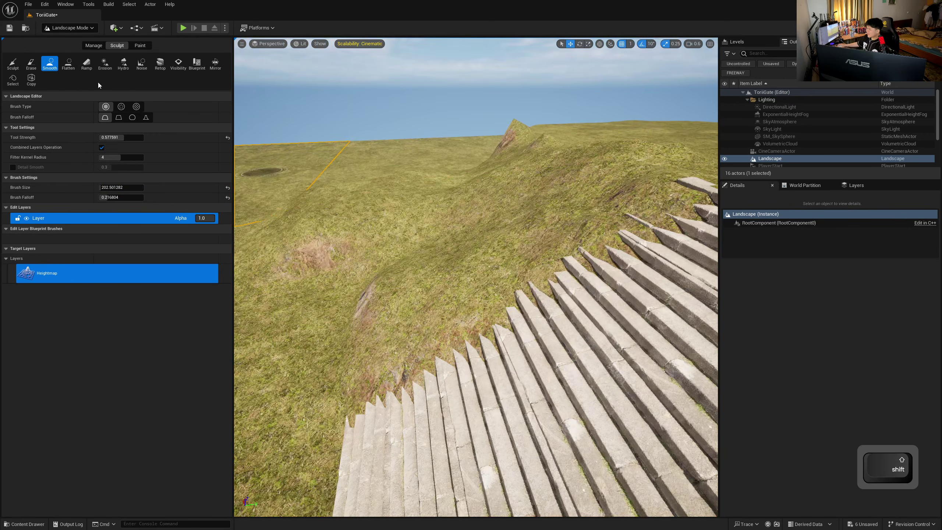
- Build up the ground alongside the step ends with the Sculpt tool at strength about 0.187
{"action": "left_click", "coordinate": [14, 63]}
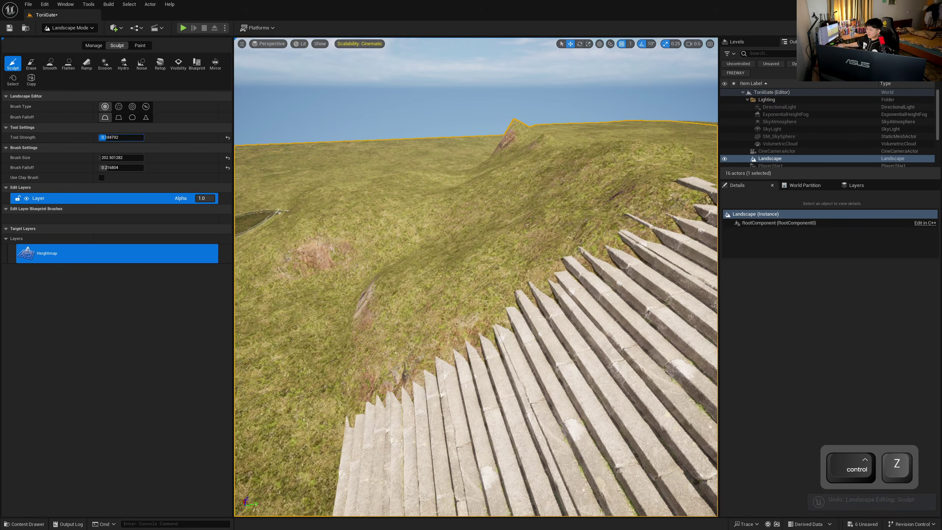
{"action": "mouse_move", "coordinate": [397, 342]}
{"action": "left_mouse_down"}
{"action": "mouse_move", "coordinate": [621, 176]}
{"action": "mouse_move", "coordinate": [379, 319]}
{"action": "mouse_move", "coordinate": [631, 176]}
{"action": "mouse_move", "coordinate": [578, 198]}
{"action": "mouse_move", "coordinate": [426, 297]}
{"action": "mouse_move", "coordinate": [516, 234]}
{"action": "mouse_move", "coordinate": [608, 208]}
{"action": "mouse_move", "coordinate": [483, 268]}
{"action": "left_mouse_up"}
{"action": "mouse_move", "coordinate": [482, 267]}
{"action": "right_mouse_down"}
{"action": "mouse_move", "coordinate": [671, 236]}
{"action": "mouse_move", "coordinate": [672, 299]}
{"action": "right_mouse_up"}
{"action": "key", "text": "a"}
{"action": "key", "text": "w"}
{"action": "mouse_move", "coordinate": [445, 245]}
{"action": "left_mouse_down"}
{"action": "mouse_move", "coordinate": [675, 345]}
{"action": "mouse_move", "coordinate": [671, 328]}
{"action": "mouse_move", "coordinate": [379, 219]}
{"action": "left_mouse_up"}
{"action": "right_click_drag", "start_coordinate": [492, 257], "coordinate": [557, 275]}
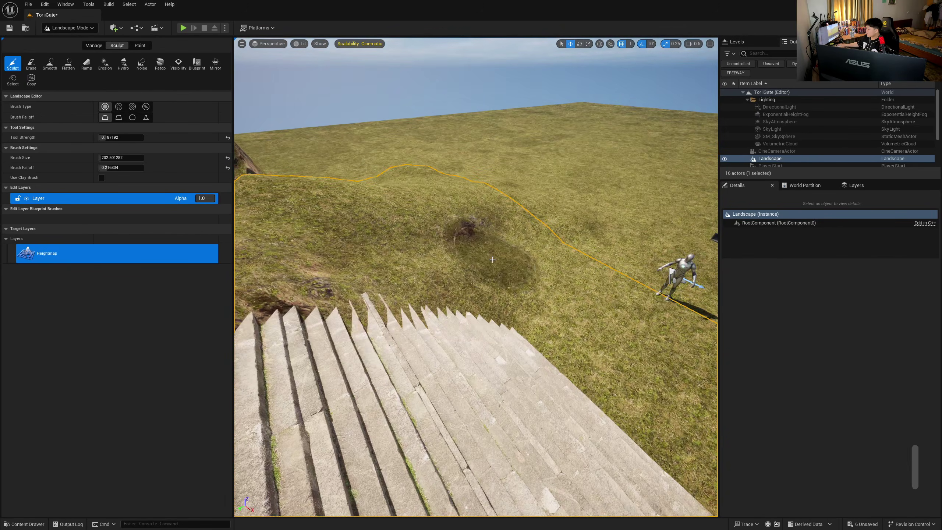
{"action": "right_click_drag", "start_coordinate": [393, 282], "coordinate": [289, 260]}
{"action": "mouse_move", "coordinate": [393, 282]}
{"action": "left_mouse_down"}
{"action": "mouse_move", "coordinate": [671, 327]}
{"action": "mouse_move", "coordinate": [551, 285]}
{"action": "left_mouse_up"}
{"action": "right_click_drag", "start_coordinate": [551, 285], "coordinate": [653, 304]}
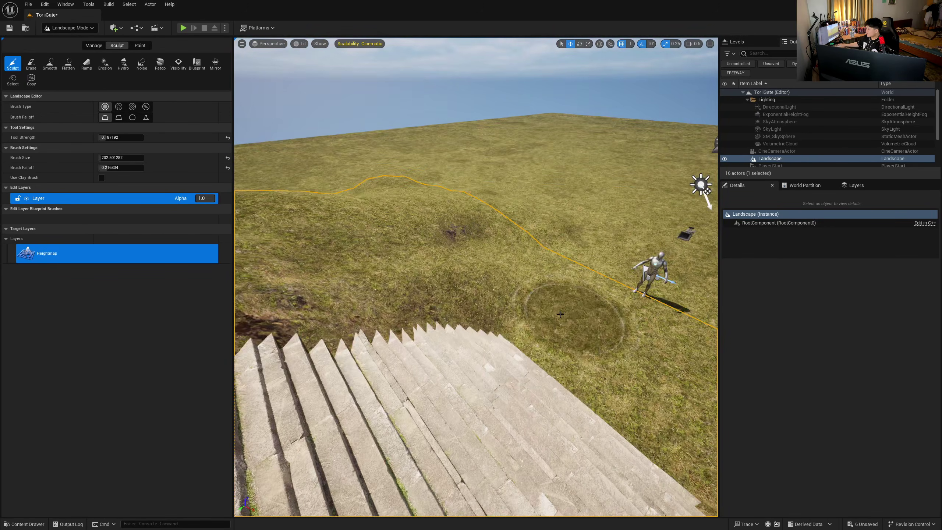
- Raise more ground along the lower step ends and the slope next to them
{"action": "left_click_drag", "start_coordinate": [576, 315], "coordinate": [264, 278]}
{"action": "right_click_drag", "start_coordinate": [263, 278], "coordinate": [178, 260]}
{"action": "mouse_move", "coordinate": [494, 267]}
{"action": "left_mouse_down"}
{"action": "mouse_move", "coordinate": [668, 419]}
{"action": "mouse_move", "coordinate": [490, 297]}
{"action": "left_mouse_up"}
{"action": "right_click_drag", "start_coordinate": [490, 297], "coordinate": [582, 306]}
{"action": "left_click_drag", "start_coordinate": [490, 297], "coordinate": [293, 323]}
{"action": "right_click_drag", "start_coordinate": [293, 323], "coordinate": [178, 289]}
{"action": "left_click_drag", "start_coordinate": [653, 405], "coordinate": [585, 344]}
- Lower the raised terrain along the staircase's side to carve an uneven slope beside the step ends
{"action": "left_click_drag", "start_coordinate": [609, 420], "coordinate": [534, 349], "text": "shift"}
{"action": "right_click_drag", "start_coordinate": [534, 349], "coordinate": [630, 375], "text": "shift"}
{"action": "left_click_drag", "start_coordinate": [608, 419], "coordinate": [509, 323], "text": "shift"}
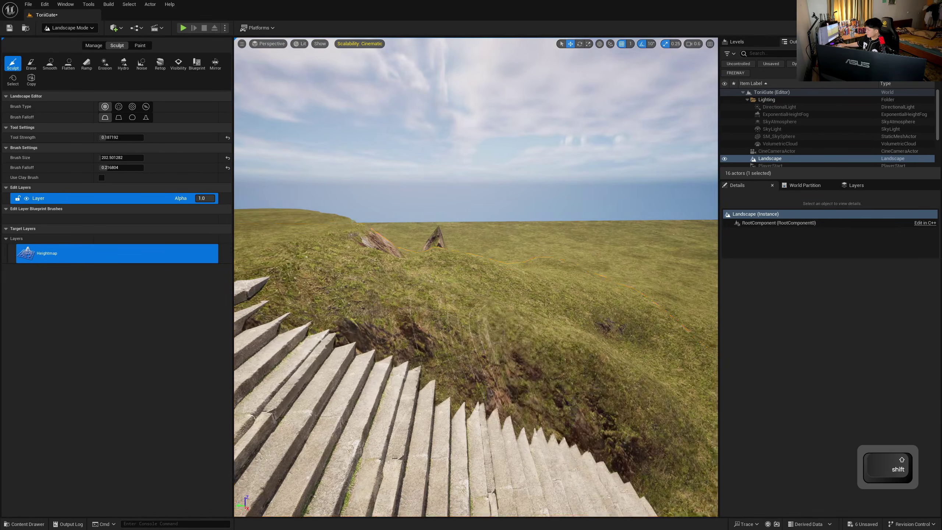
{"action": "right_click_drag", "start_coordinate": [509, 323], "coordinate": [612, 345], "text": "shift"}
{"action": "mouse_move", "coordinate": [509, 322]}
{"action": "left_mouse_down", "text": "shift"}
{"action": "mouse_move", "coordinate": [426, 316]}
{"action": "mouse_move", "coordinate": [458, 268]}
{"action": "mouse_move", "coordinate": [366, 264]}
{"action": "left_mouse_up", "text": "shift"}
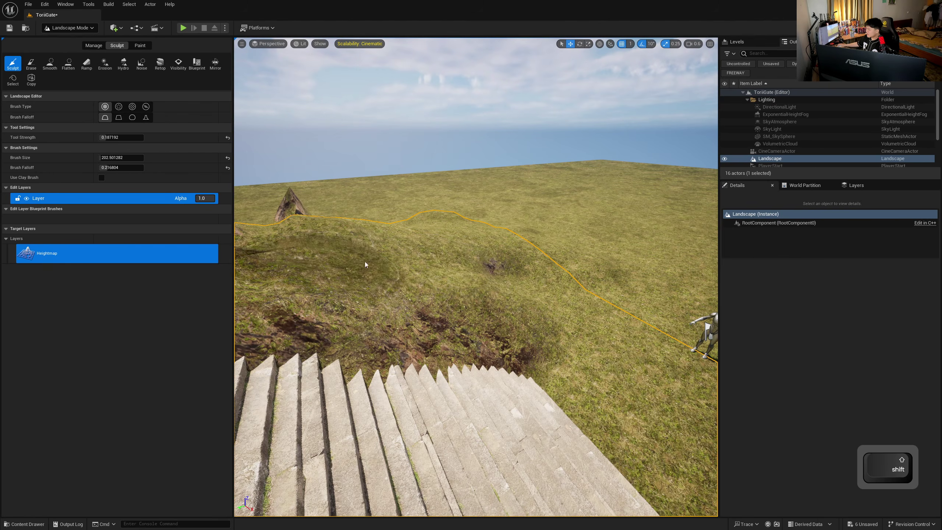
{"action": "left_click_drag", "start_coordinate": [505, 278], "coordinate": [371, 253], "text": "shift"}
{"action": "right_click_drag", "start_coordinate": [371, 253], "coordinate": [274, 226], "text": "shift"}
{"action": "mouse_move", "coordinate": [504, 293]}
{"action": "left_mouse_down", "text": "shift"}
{"action": "mouse_move", "coordinate": [574, 323]}
{"action": "mouse_move", "coordinate": [463, 327]}
{"action": "left_mouse_up", "text": "shift"}
- Set up the Smooth tool for the slope beside the steps with strength about 0.53 and brush size about 139
{"action": "key", "text": "w"}
{"action": "mouse_move", "coordinate": [464, 327]}
{"action": "right_mouse_down"}
{"action": "mouse_move", "coordinate": [549, 353]}
{"action": "mouse_move", "coordinate": [437, 308]}
{"action": "mouse_move", "coordinate": [304, 294]}
{"action": "mouse_move", "coordinate": [341, 297]}
{"action": "mouse_move", "coordinate": [334, 294]}
{"action": "right_mouse_up"}
{"action": "key", "text": "s"}
{"action": "left_click", "coordinate": [51, 64]}
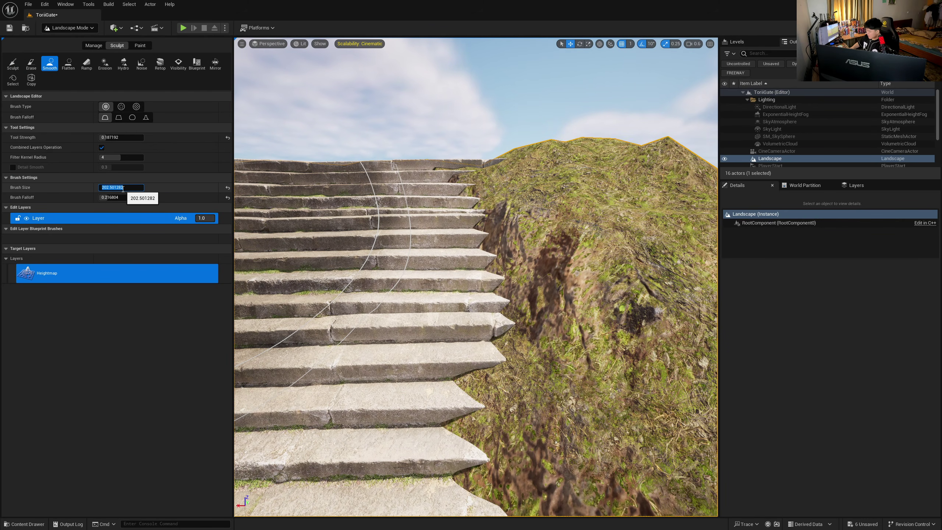
{"action": "left_click", "coordinate": [123, 189]}
{"action": "type", "text": "50"}
{"action": "key", "text": "Return"}
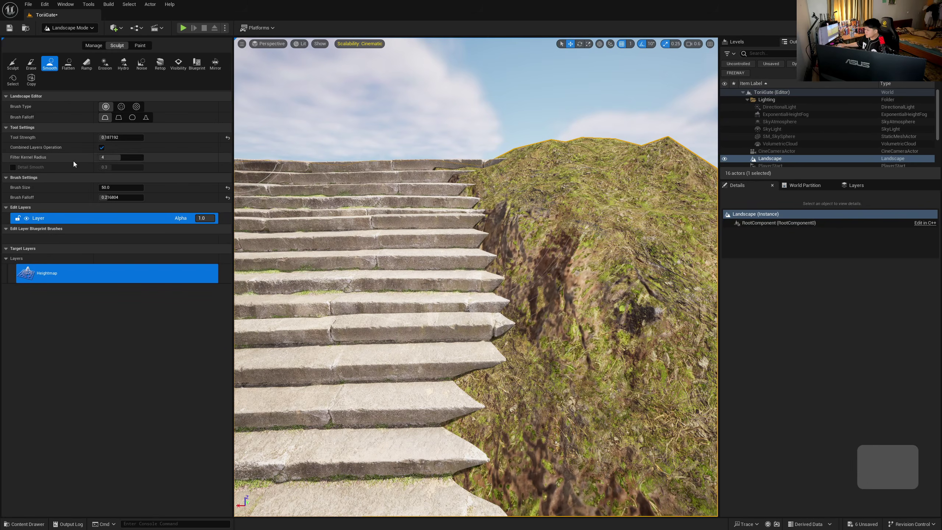
{"action": "left_click_drag", "start_coordinate": [113, 138], "coordinate": [122, 138]}
{"action": "key", "text": "s"}
{"action": "right_click_drag", "start_coordinate": [492, 268], "coordinate": [492, 268]}
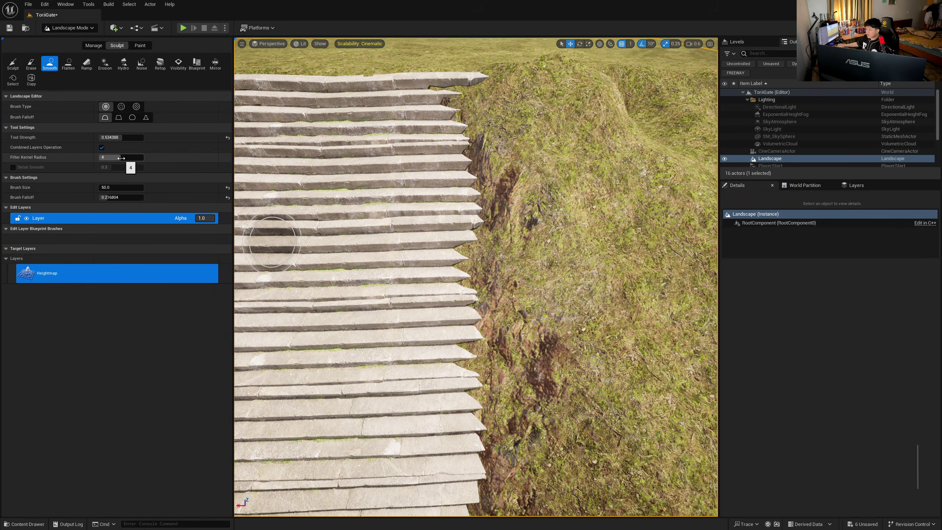
{"action": "left_click_drag", "start_coordinate": [115, 187], "coordinate": [115, 187]}
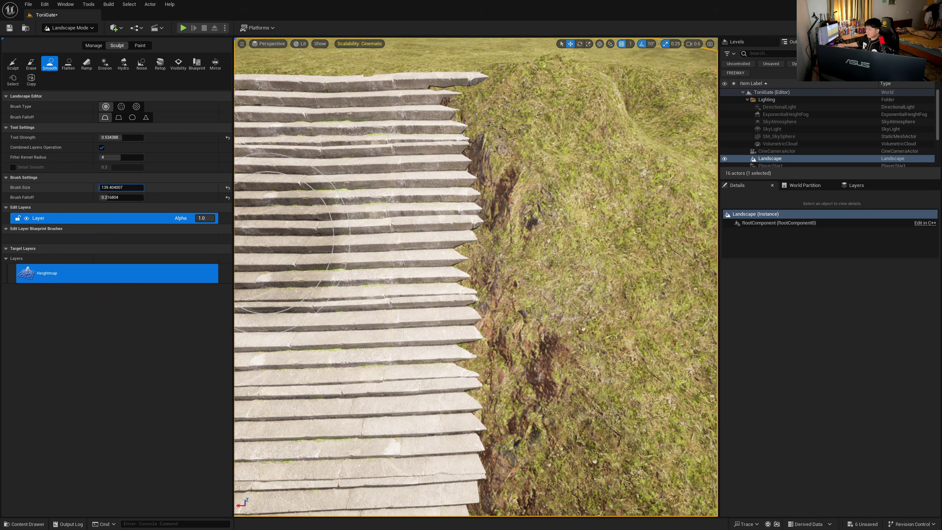
- Smooth the uneven terrain along the step ends on both sides of the staircase with the Smooth tool
{"action": "left_click_drag", "start_coordinate": [445, 190], "coordinate": [452, 423]}
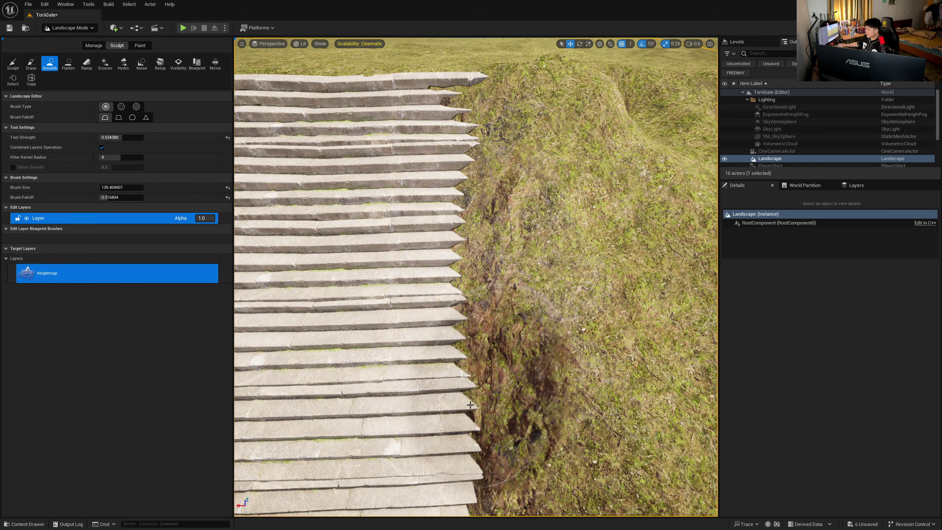
{"action": "mouse_move", "coordinate": [453, 423]}
{"action": "right_mouse_down"}
{"action": "mouse_move", "coordinate": [446, 372]}
{"action": "mouse_move", "coordinate": [368, 330]}
{"action": "right_mouse_up"}
{"action": "left_click_drag", "start_coordinate": [368, 330], "coordinate": [458, 316]}
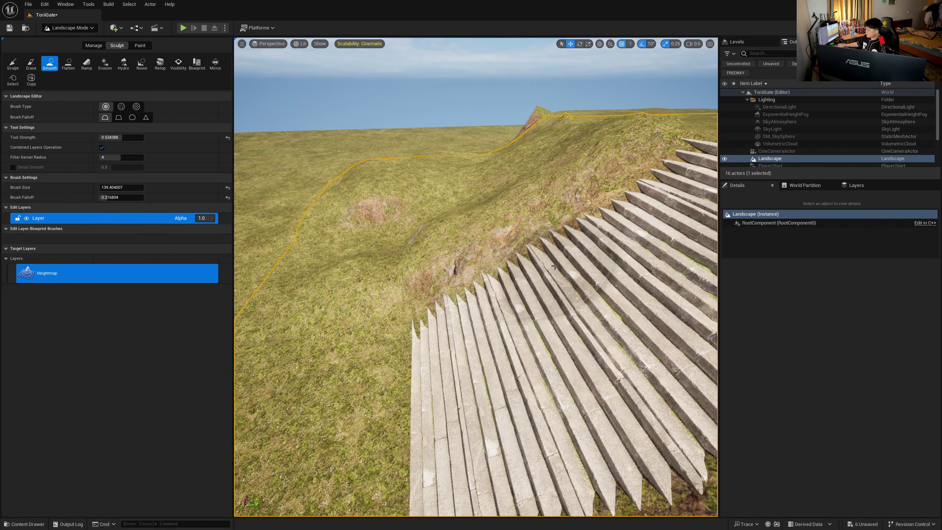
{"action": "left_click_drag", "start_coordinate": [580, 243], "coordinate": [645, 218]}
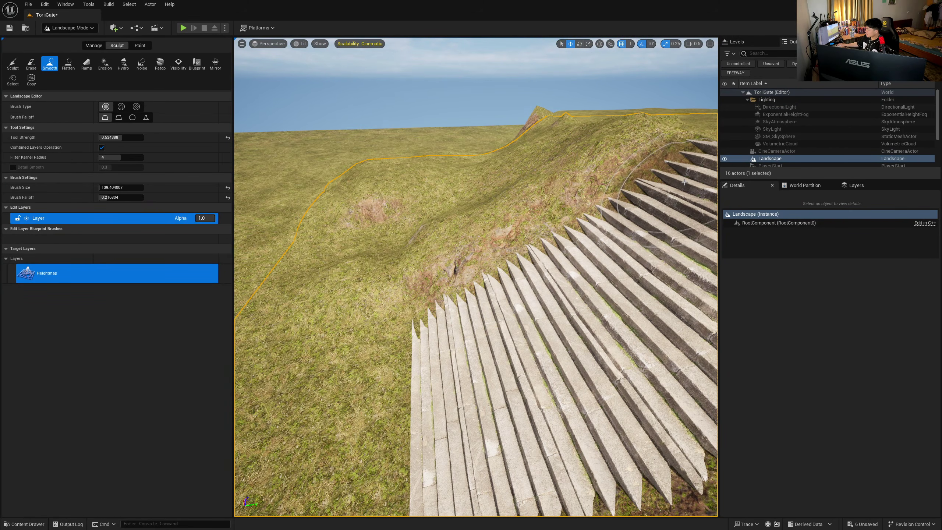
- Leave Landscape mode and switch to Selection mode at the foot of the staircase
{"action": "right_click_drag", "start_coordinate": [685, 182], "coordinate": [656, 178]}
{"action": "key", "text": "a"}
{"action": "key", "text": "s"}
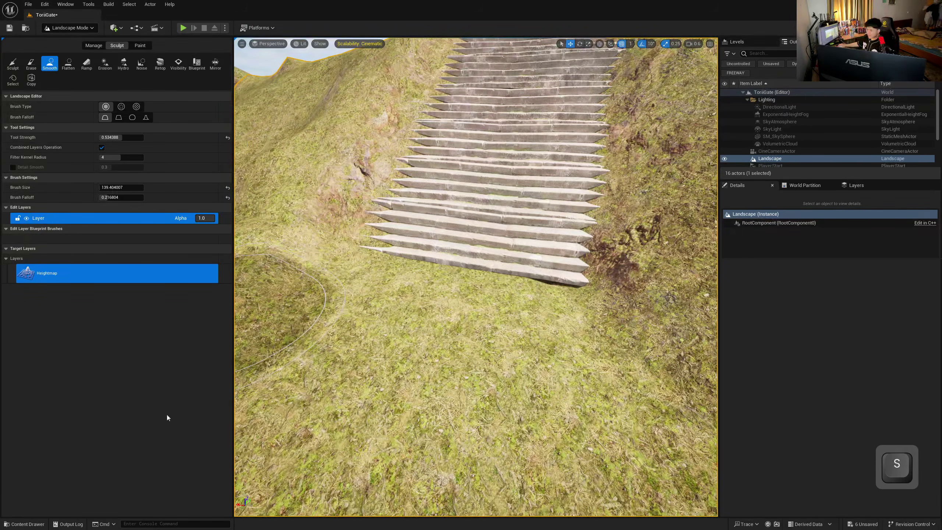
{"action": "left_click", "coordinate": [74, 28]}
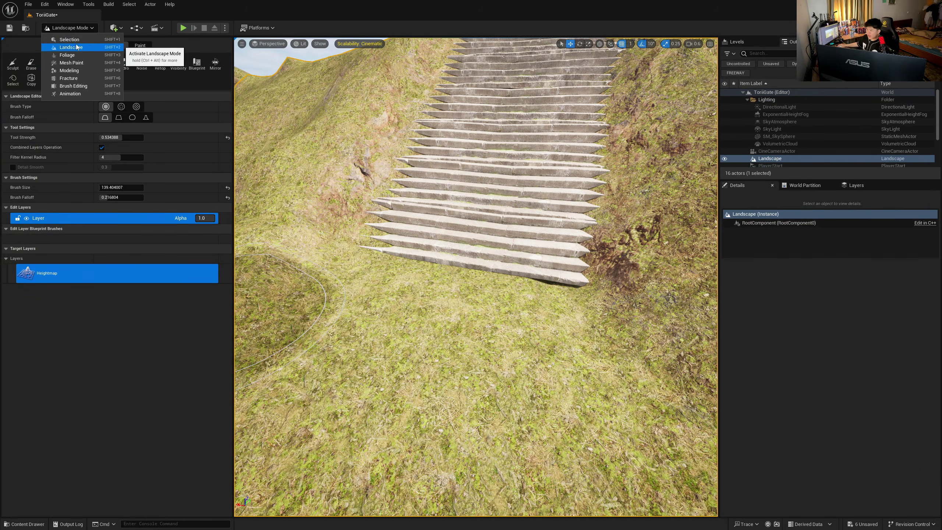
{"action": "left_click", "coordinate": [81, 40]}
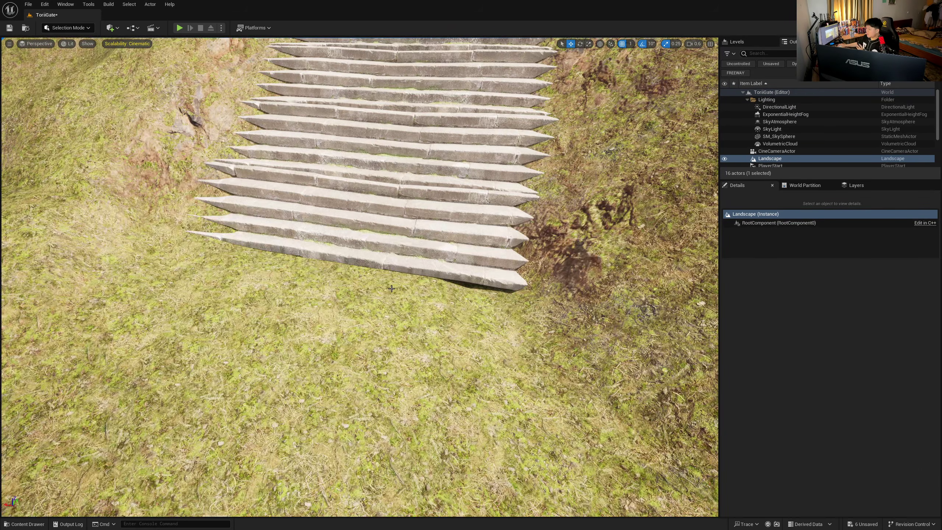
- Examine the ground texture around the foot of the staircase up close and from farther away
{"action": "right_click_drag", "start_coordinate": [392, 288], "coordinate": [392, 288]}
{"action": "key", "text": "w"}
{"action": "key", "text": "w"}
{"action": "key", "text": "s"}
{"action": "key", "text": "w"}
{"action": "key", "text": "s"}
{"action": "key", "text": "w"}
{"action": "key", "text": "s"}
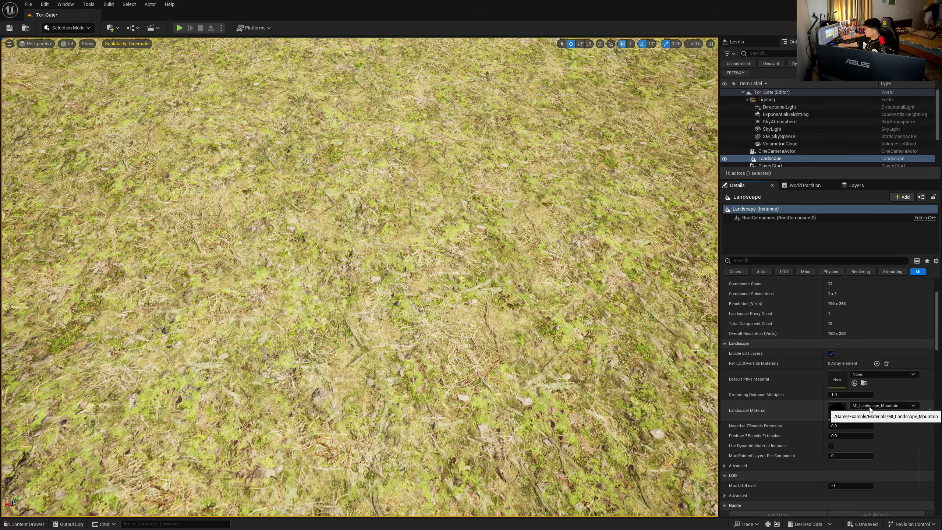
- Open the landscape's MI_Landscape_Mountain material instance with its A_Material parameters expanded, in a smaller window over the level beside the slope
{"action": "double_click", "coordinate": [837, 410]}
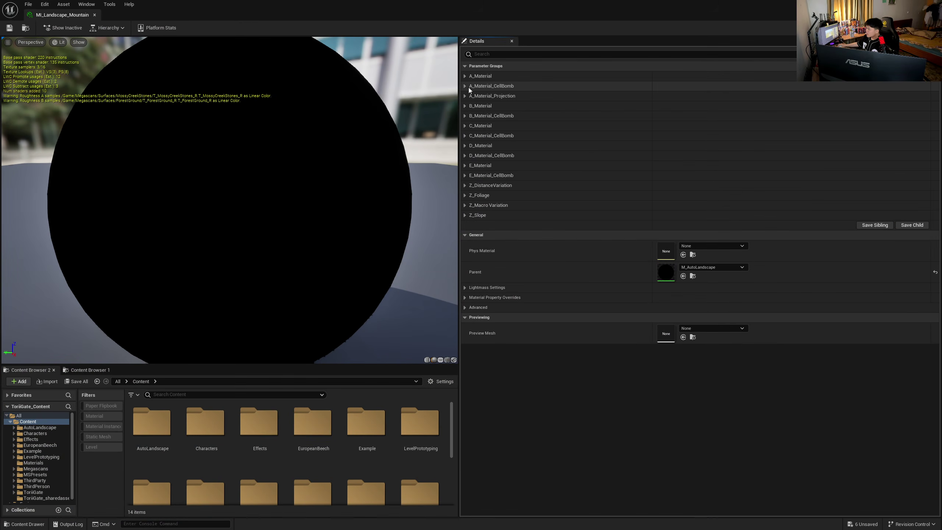
{"action": "left_click", "coordinate": [466, 76]}
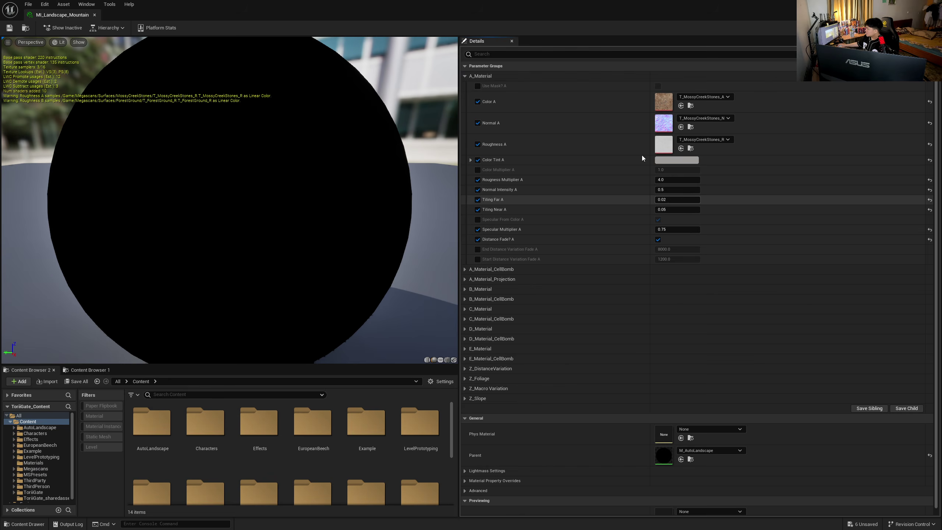
{"action": "left_click_drag", "start_coordinate": [638, 7], "coordinate": [496, 90]}
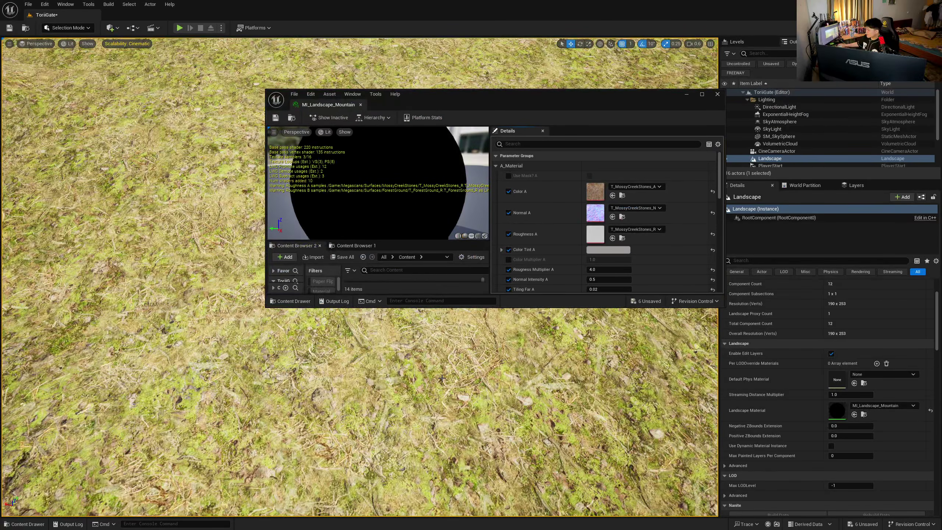
{"action": "right_click_drag", "start_coordinate": [442, 378], "coordinate": [441, 378]}
{"action": "key", "text": "w"}
{"action": "key", "text": "d"}
- Try a Tiling Far B value of 0.089 in the B_Material group and check its effect on the ground
{"action": "scroll", "coordinate": [509, 237], "scroll_direction": "down", "scroll_amount": 5}
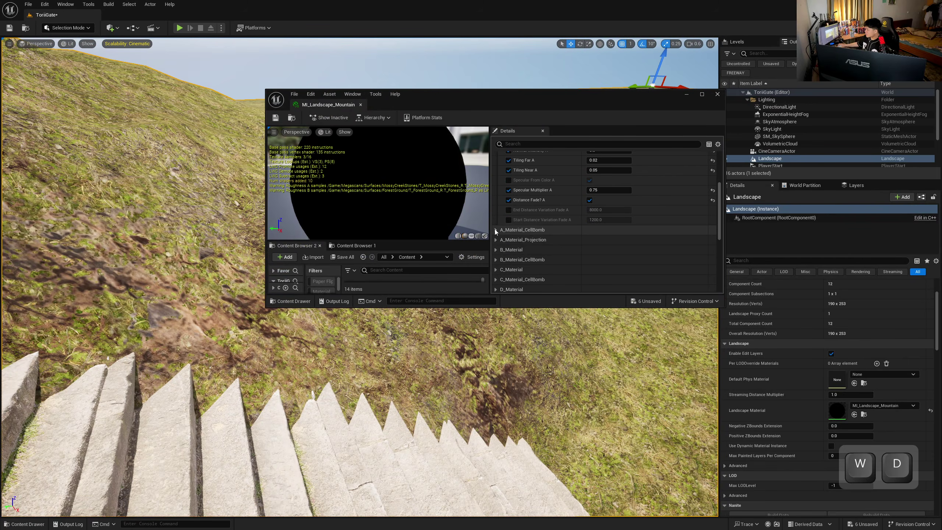
{"action": "left_click", "coordinate": [497, 249]}
{"action": "scroll", "coordinate": [584, 255], "scroll_direction": "down", "scroll_amount": 3}
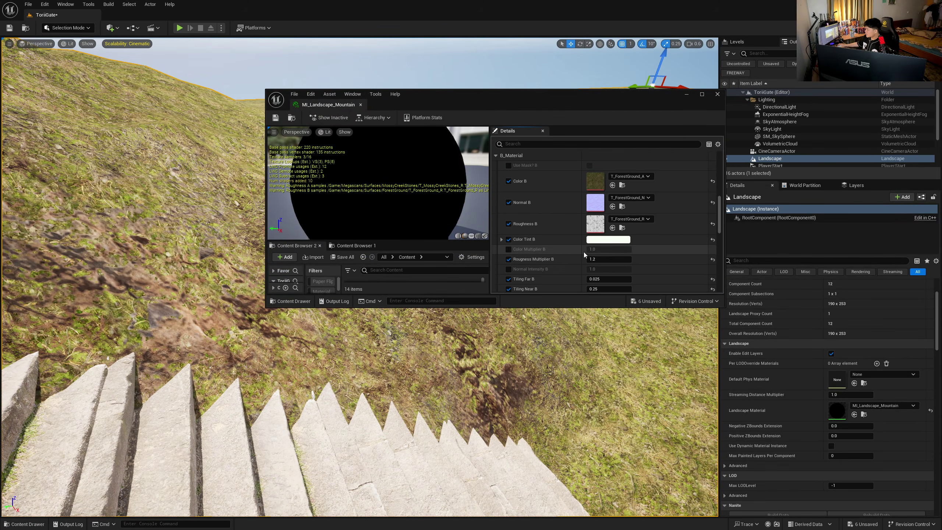
{"action": "scroll", "coordinate": [571, 267], "scroll_direction": "down", "scroll_amount": 3}
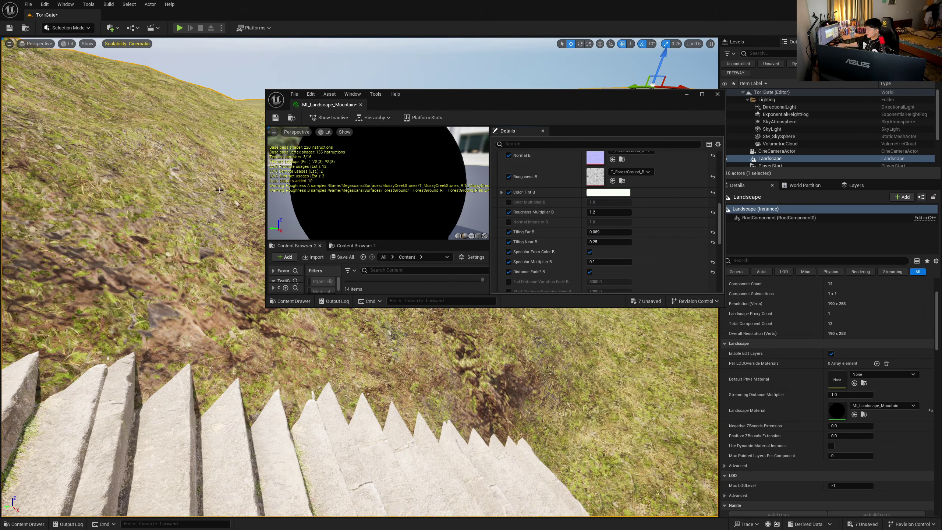
{"action": "right_click_drag", "start_coordinate": [219, 189], "coordinate": [231, 186]}
{"action": "key", "text": "a"}
{"action": "key", "text": "s"}
- Reset Tiling Far B to its default of 0.5, review the other material parameters and close the material instance
{"action": "scroll", "coordinate": [691, 235], "scroll_direction": "down", "scroll_amount": 3}
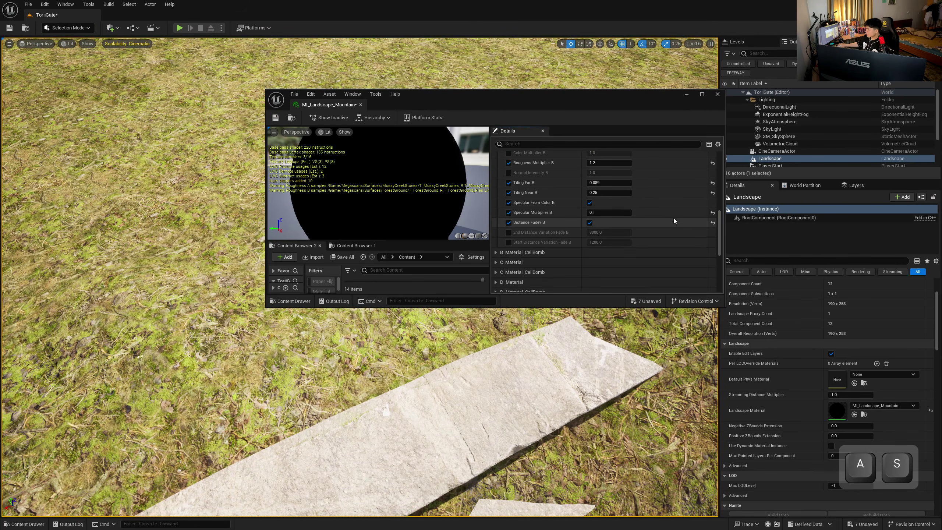
{"action": "scroll", "coordinate": [679, 223], "scroll_direction": "up", "scroll_amount": 2}
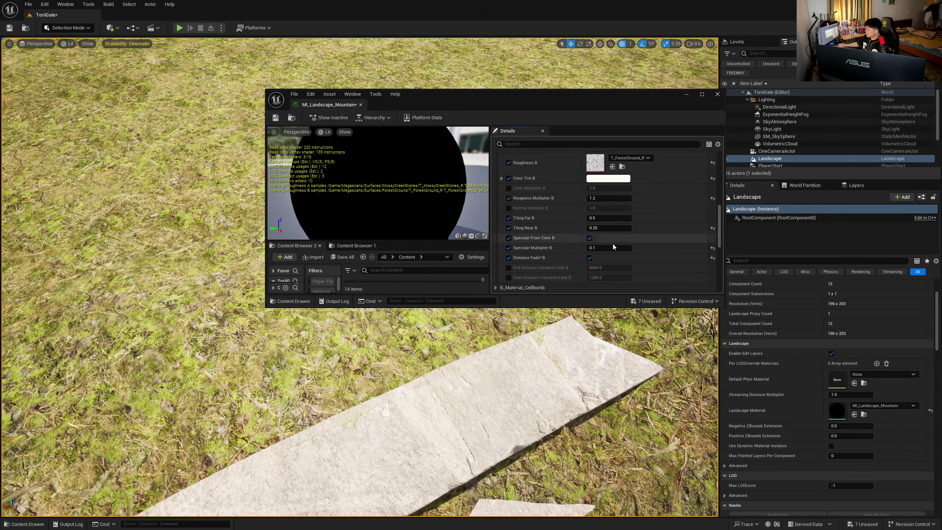
{"action": "scroll", "coordinate": [614, 247], "scroll_direction": "down", "scroll_amount": 4}
{"action": "scroll", "coordinate": [568, 249], "scroll_direction": "up", "scroll_amount": 10}
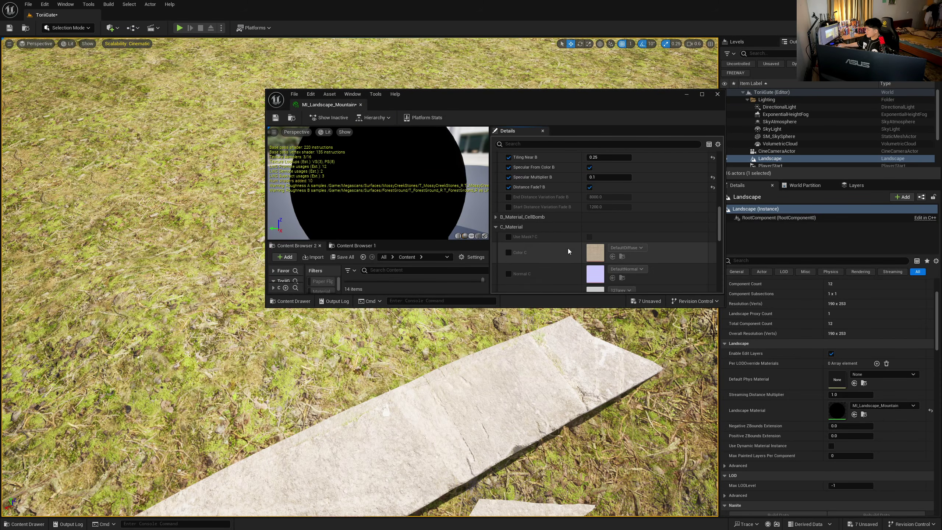
{"action": "scroll", "coordinate": [552, 237], "scroll_direction": "up", "scroll_amount": 4}
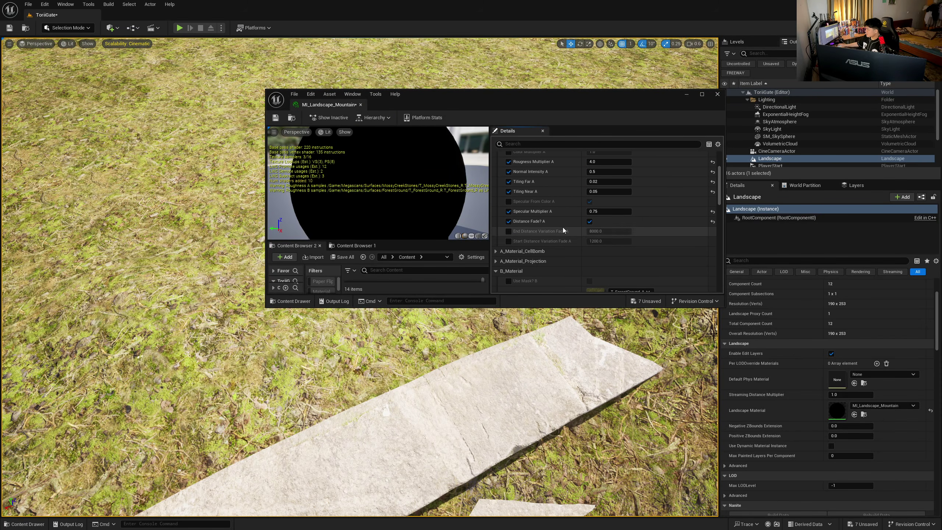
{"action": "scroll", "coordinate": [580, 222], "scroll_direction": "up", "scroll_amount": 5}
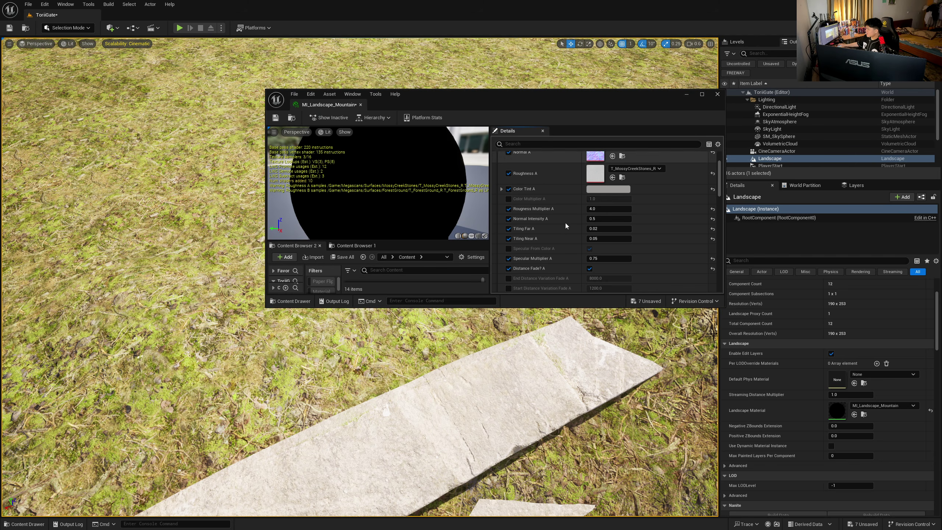
{"action": "left_click", "coordinate": [717, 94]}
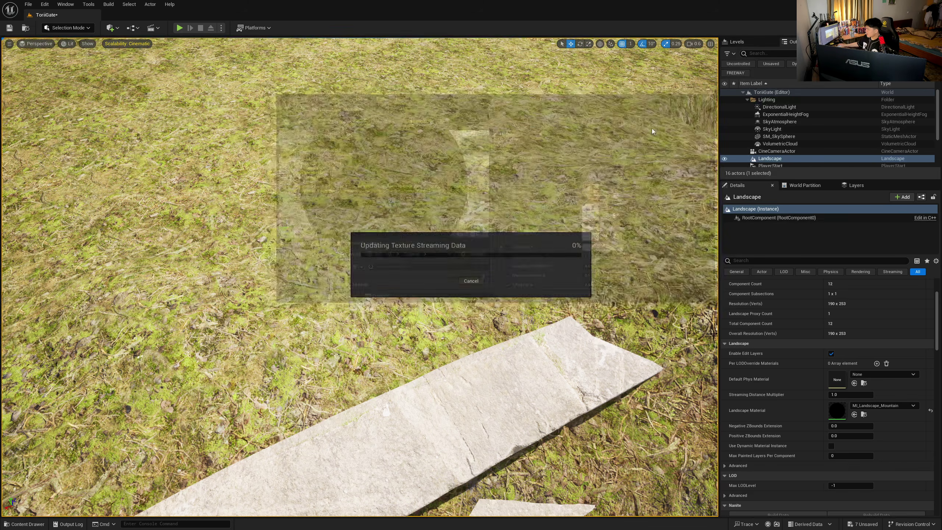
- Open Quixel Bridge and search its assets for floor japanese
{"action": "right_click_drag", "start_coordinate": [652, 128], "coordinate": [644, 106]}
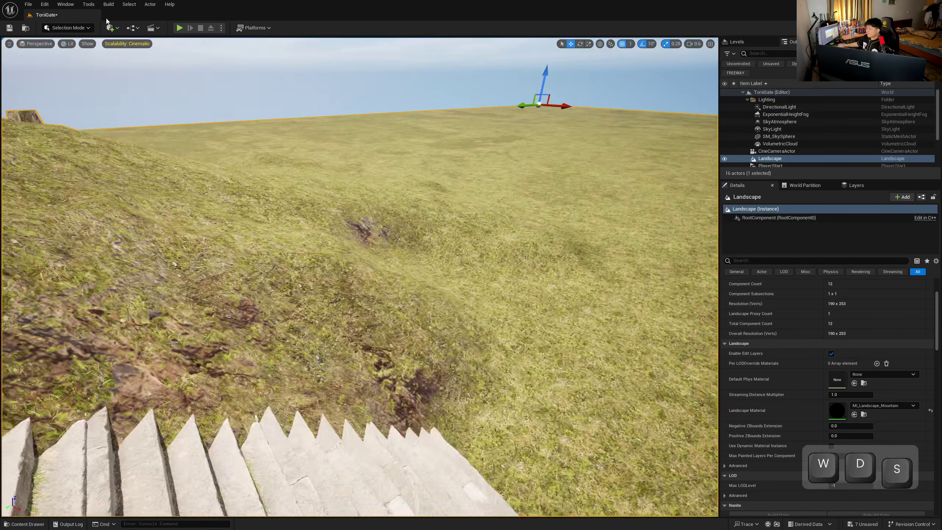
{"action": "left_click", "coordinate": [111, 27]}
{"action": "left_click", "coordinate": [136, 65]}
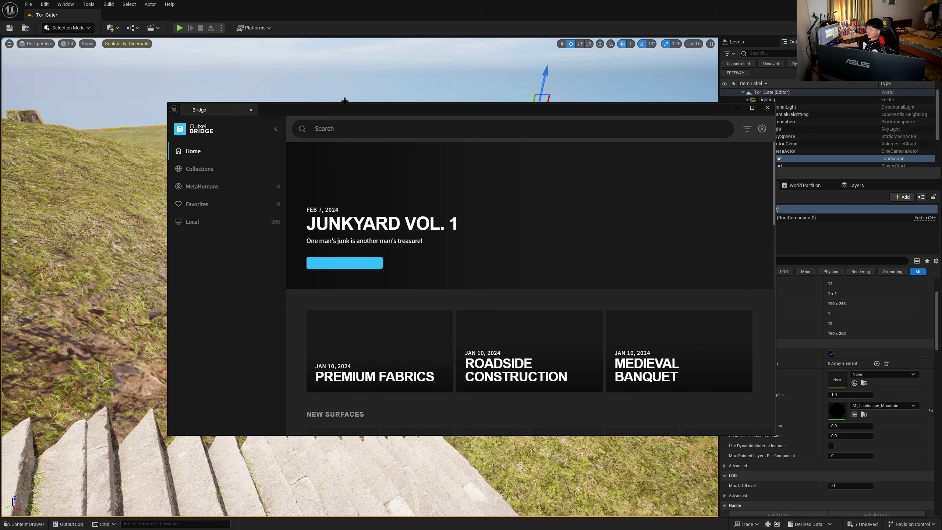
{"action": "left_click_drag", "start_coordinate": [375, 112], "coordinate": [348, 93]}
{"action": "left_click", "coordinate": [310, 111]}
{"action": "type", "text": "floor "}
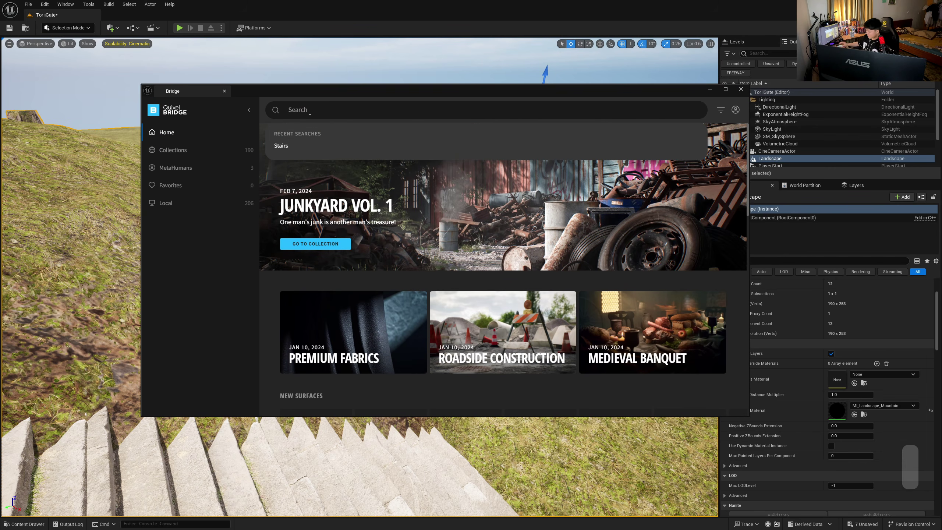
{"action": "type", "text": "jap"}
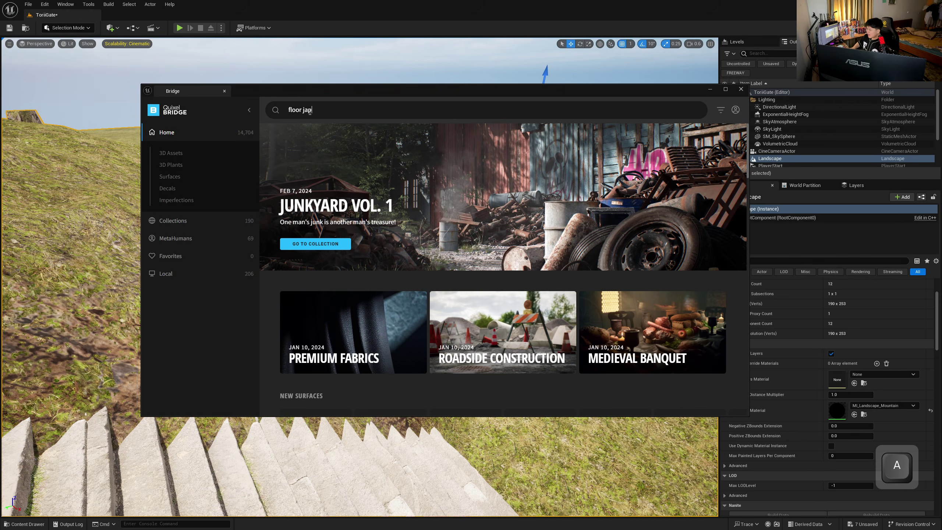
{"action": "type", "text": "anese"}
{"action": "key", "text": "Return"}
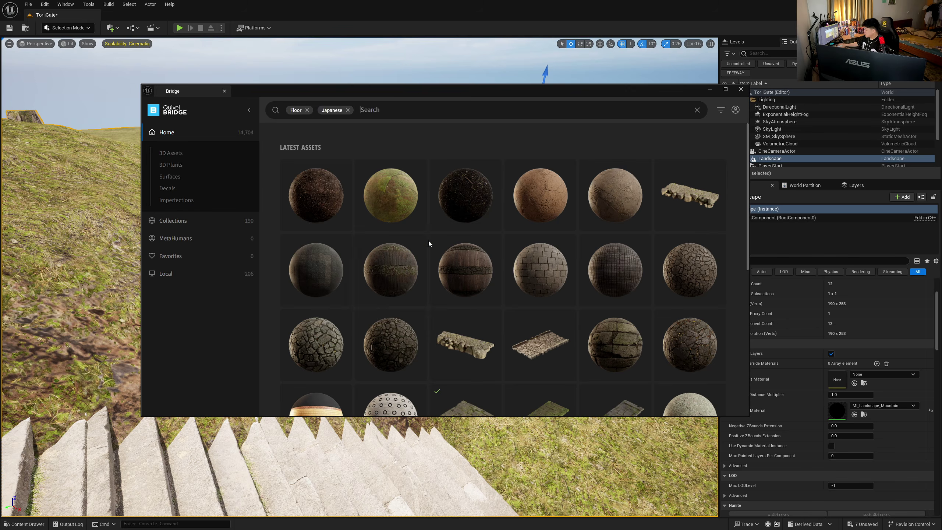
- Download the mossy Japanese Shrine Stone Floor 3D asset at High Quality and compare it with the other shrine floor already downloaded
{"action": "scroll", "coordinate": [428, 243], "scroll_direction": "down", "scroll_amount": 3}
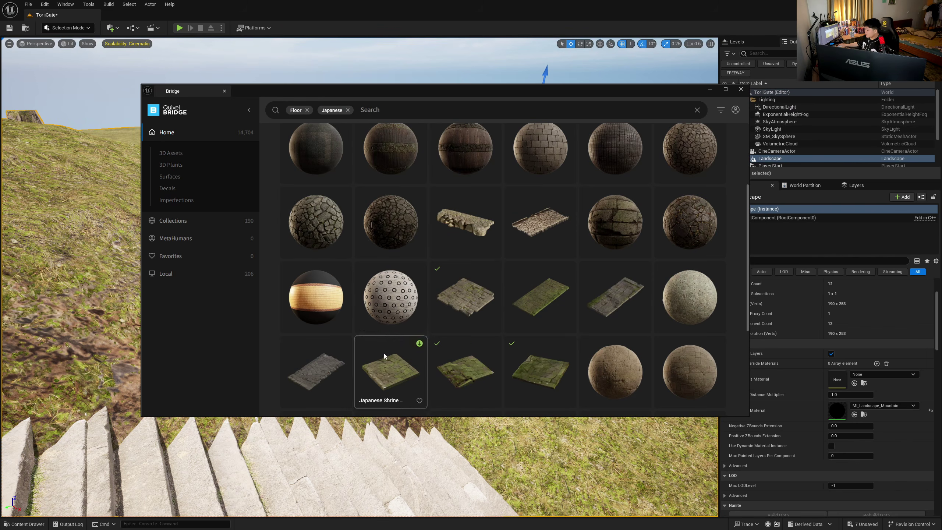
{"action": "scroll", "coordinate": [385, 354], "scroll_direction": "down", "scroll_amount": 3}
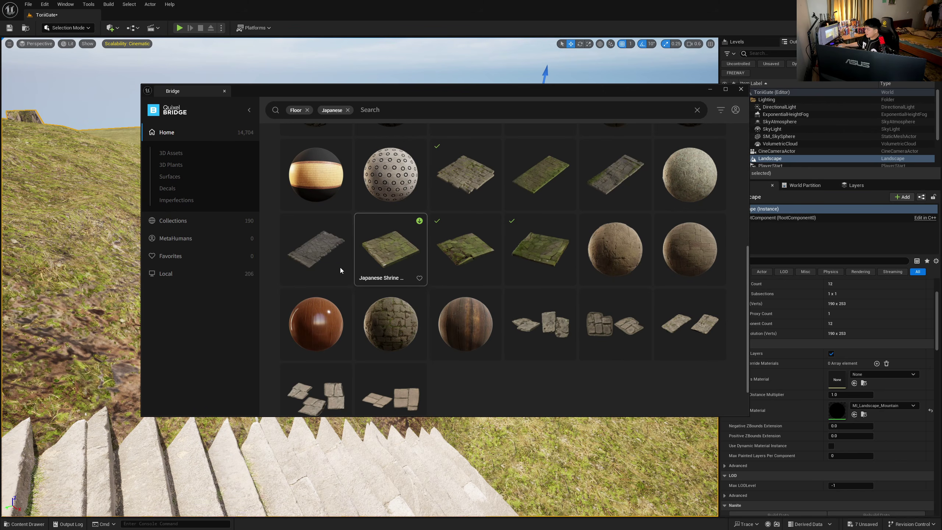
{"action": "left_click", "coordinate": [385, 251]}
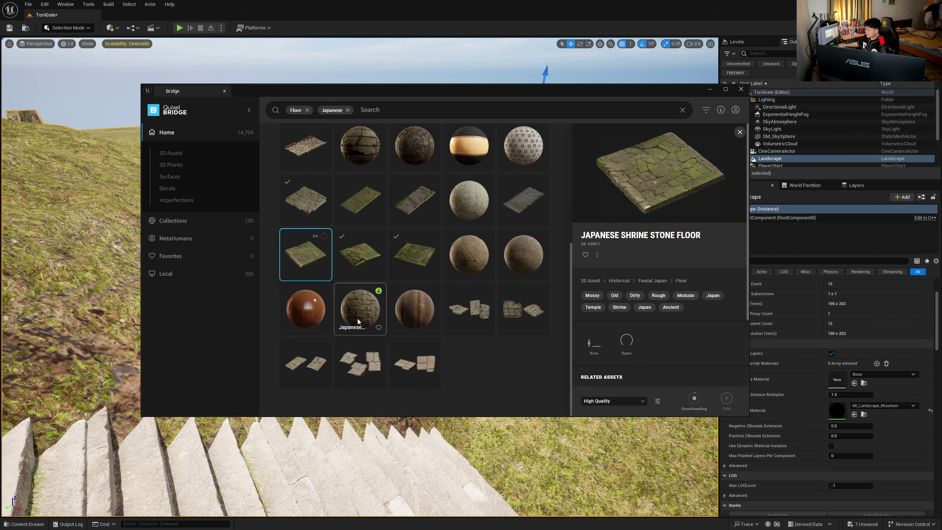
{"action": "scroll", "coordinate": [351, 230], "scroll_direction": "up", "scroll_amount": 3}
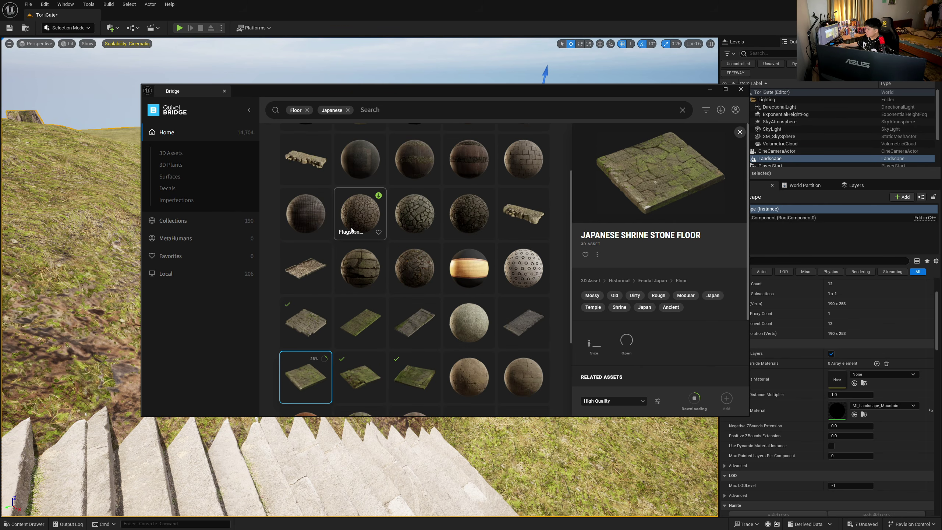
{"action": "scroll", "coordinate": [304, 315], "scroll_direction": "down", "scroll_amount": 1}
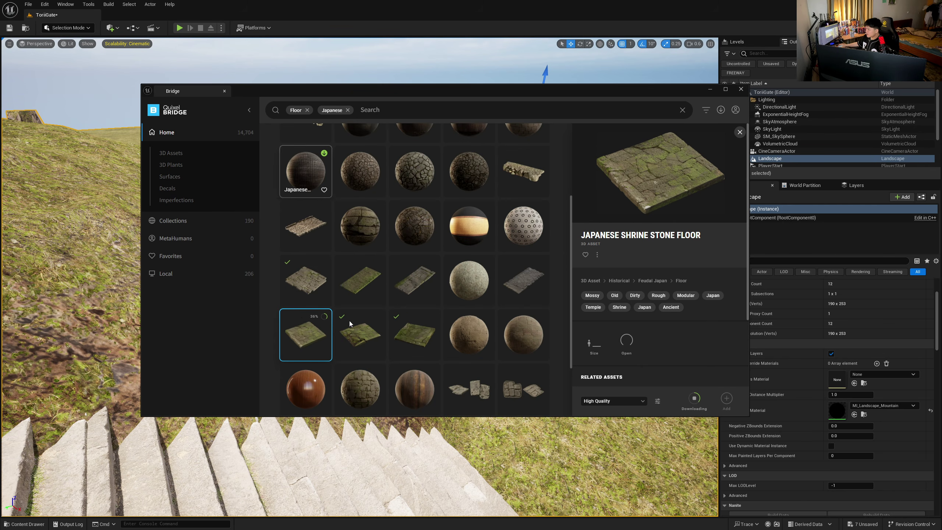
{"action": "left_click", "coordinate": [307, 284]}
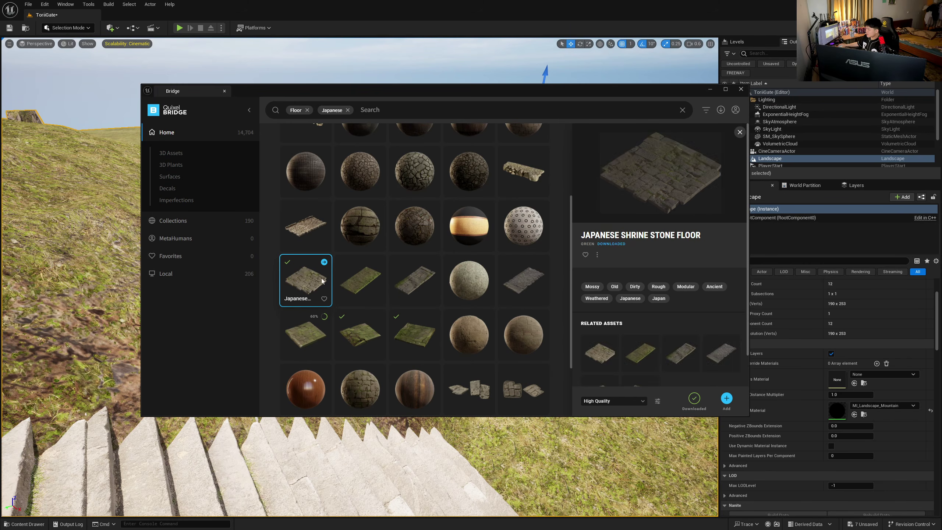
{"action": "left_click", "coordinate": [312, 332]}
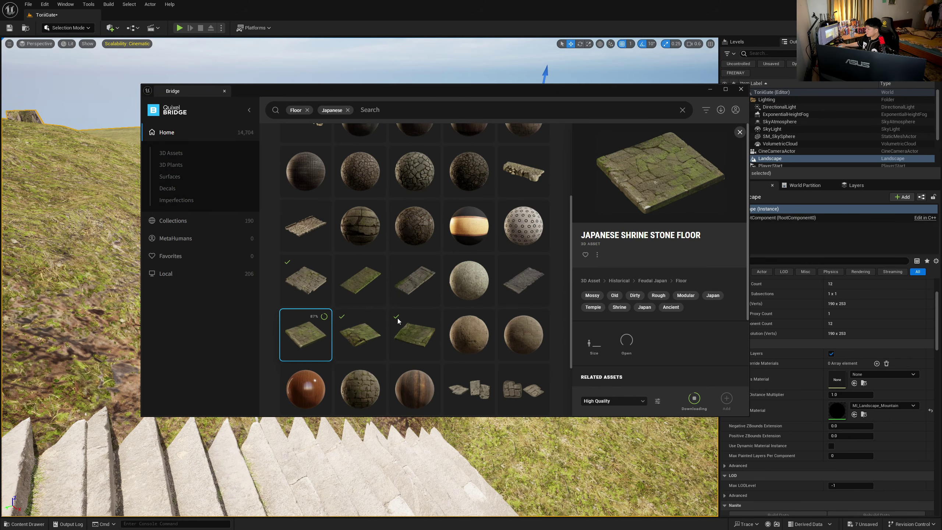
{"action": "scroll", "coordinate": [408, 290], "scroll_direction": "up", "scroll_amount": 3}
{"action": "scroll", "coordinate": [360, 225], "scroll_direction": "down", "scroll_amount": 5}
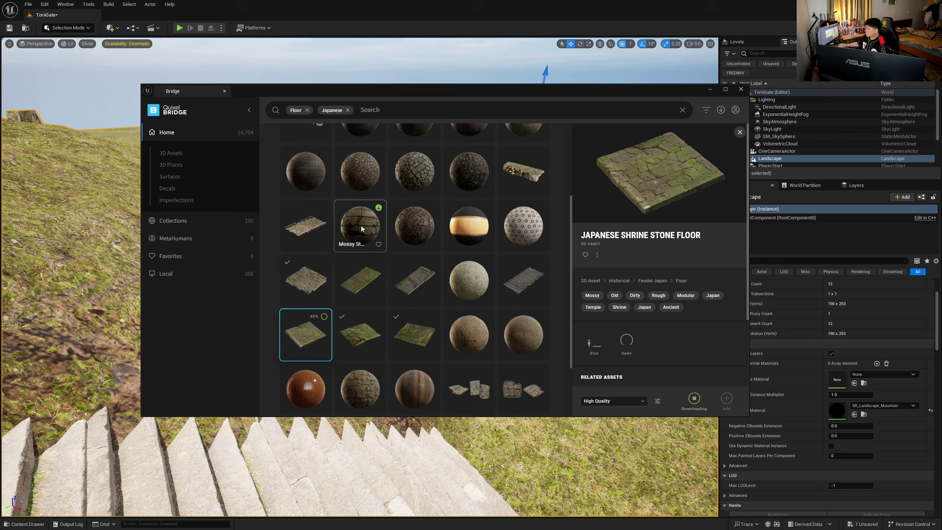
- Remove the Floor and Japanese search filters and search the 3D Assets category for nordic
{"action": "left_click", "coordinate": [308, 110]}
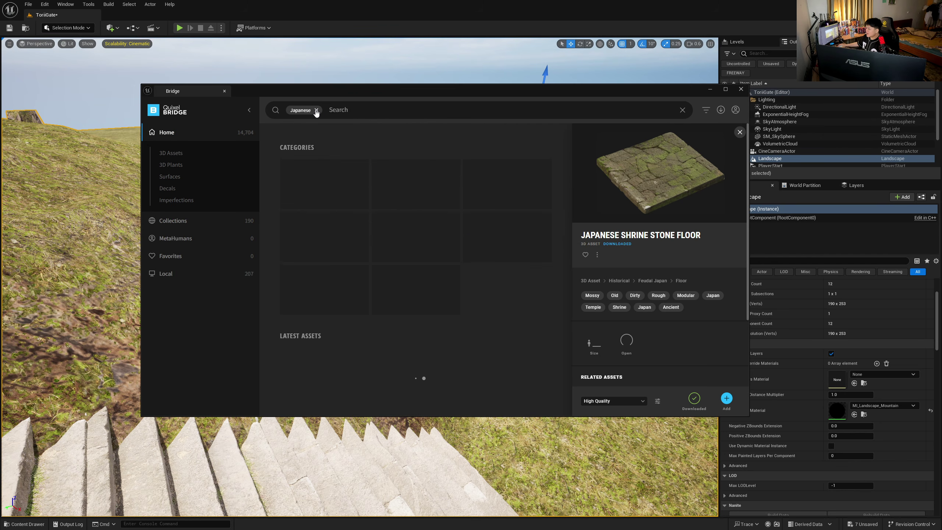
{"action": "left_click", "coordinate": [316, 110]}
{"action": "type", "text": "no"}
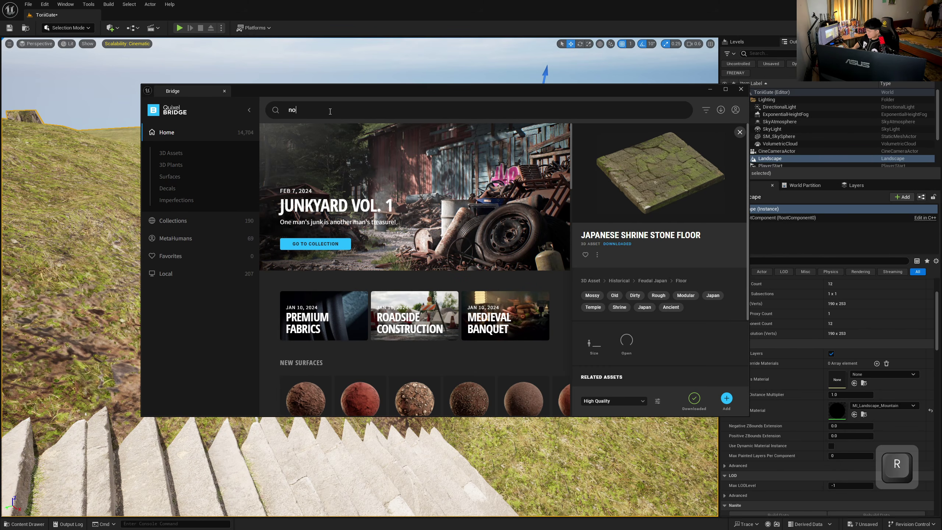
{"action": "type", "text": "rdic"}
{"action": "key", "text": "Return"}
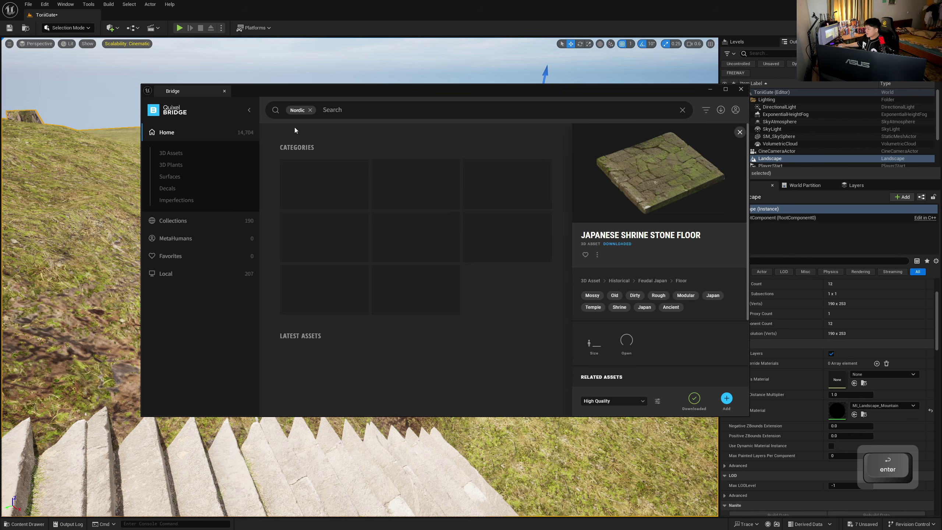
{"action": "left_click", "coordinate": [169, 153]}
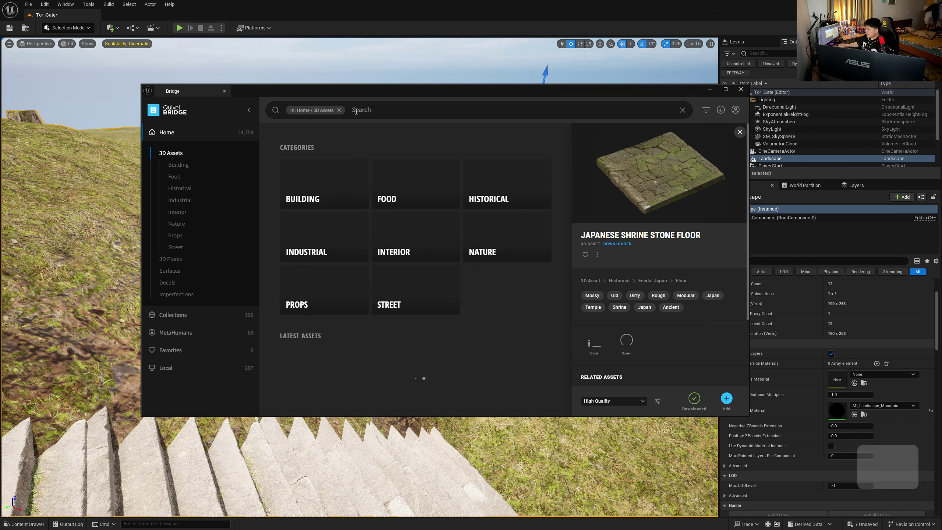
{"action": "left_click", "coordinate": [356, 110]}
{"action": "type", "text": "nordic"}
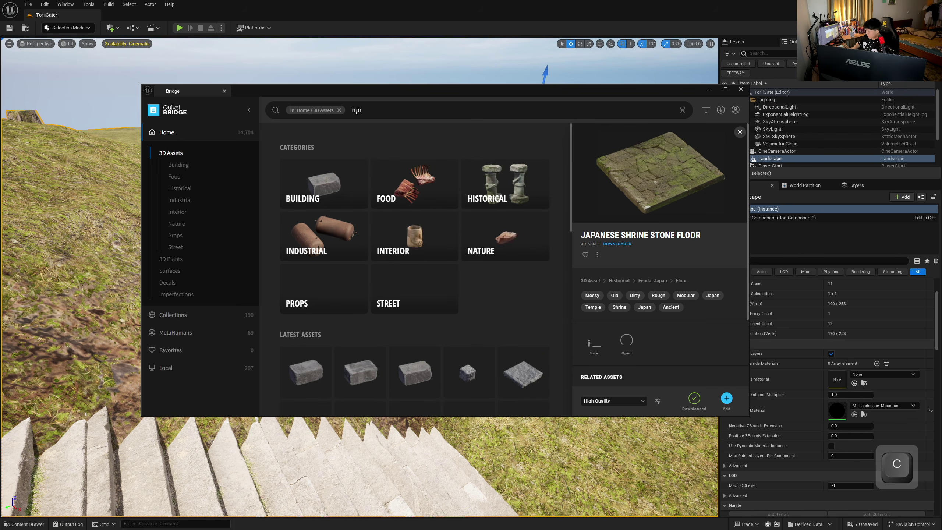
{"action": "key", "text": "Return"}
- Enlarge the Bridge window and show the details of the Nordic Forest Ledge Root Large asset
{"action": "left_click_drag", "start_coordinate": [429, 93], "coordinate": [430, 76]}
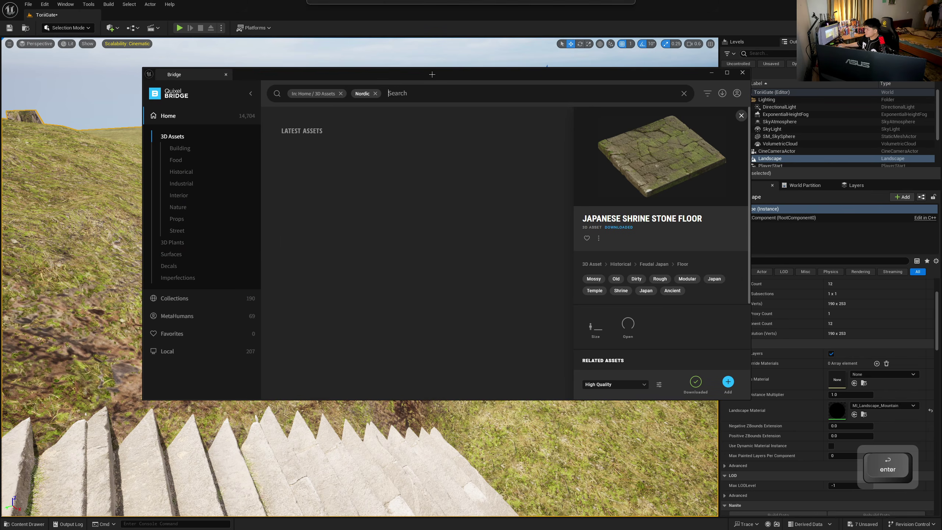
{"action": "left_click_drag", "start_coordinate": [753, 399], "coordinate": [867, 495]}
{"action": "left_click", "coordinate": [477, 186]}
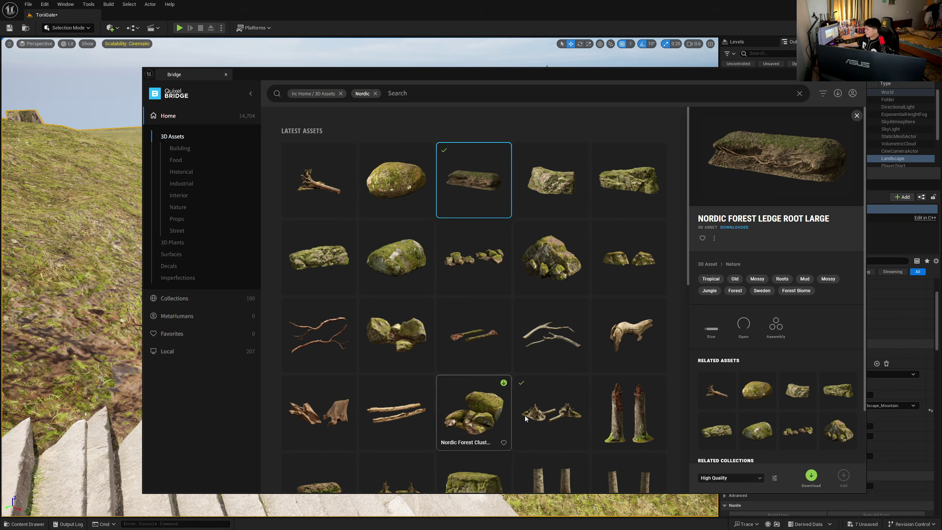
- Browse the Nordic 3D assets for forest roots, rocks and branches, and inspect Nordic Forest Tree Branch Small
{"action": "scroll", "coordinate": [525, 415], "scroll_direction": "down", "scroll_amount": 3}
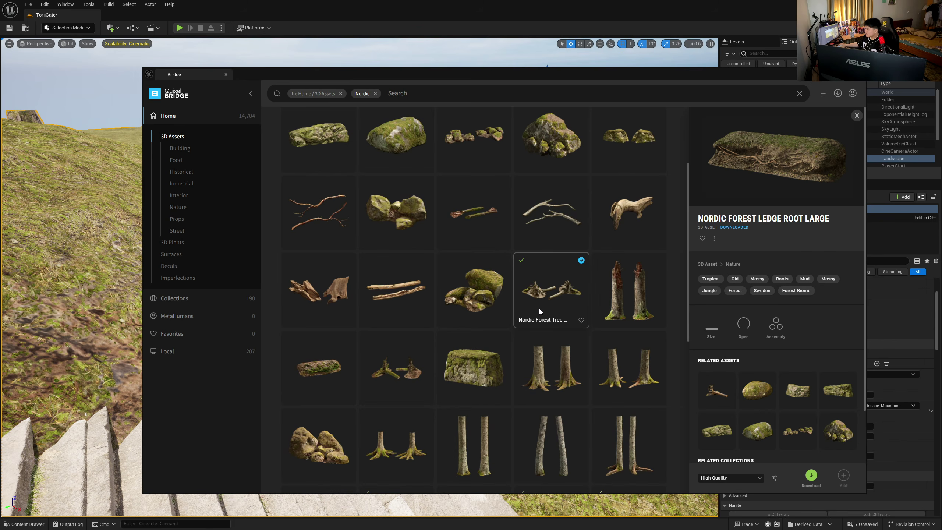
{"action": "scroll", "coordinate": [502, 307], "scroll_direction": "down", "scroll_amount": 6}
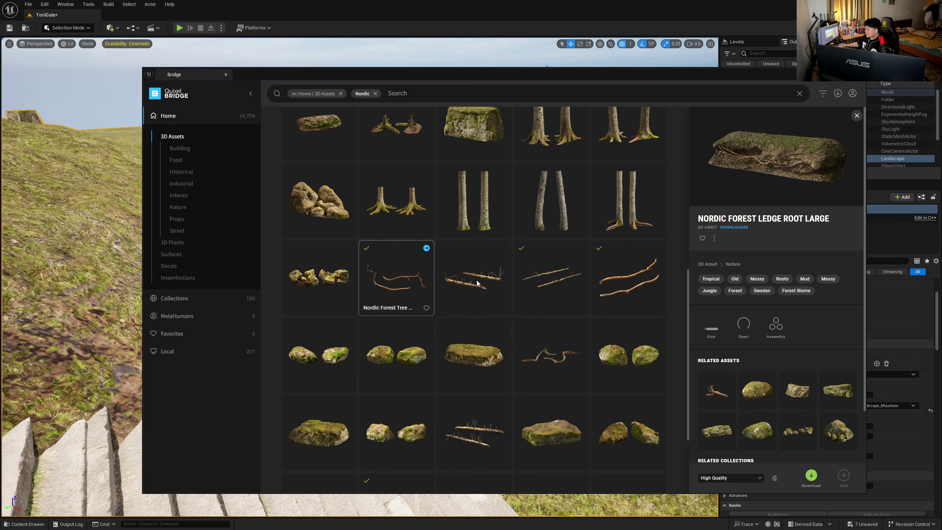
{"action": "left_click", "coordinate": [391, 288]}
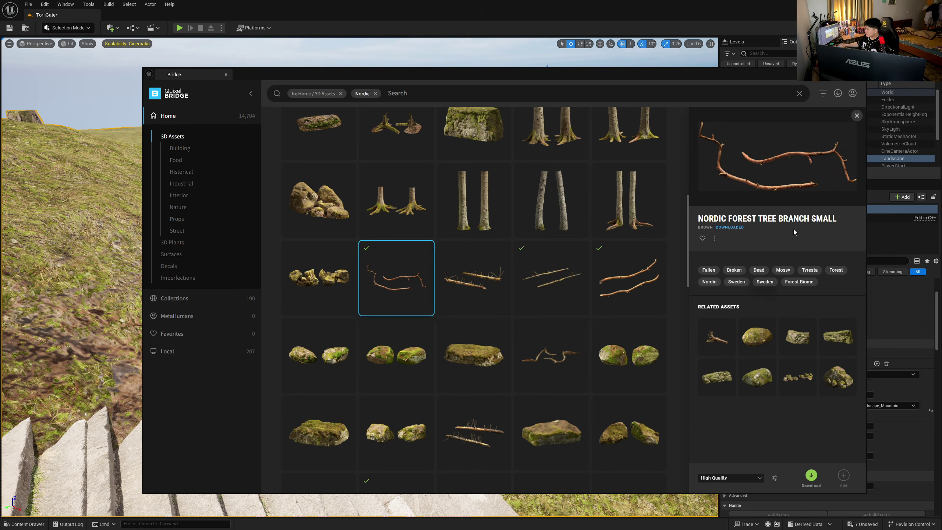
{"action": "scroll", "coordinate": [480, 266], "scroll_direction": "down", "scroll_amount": 3}
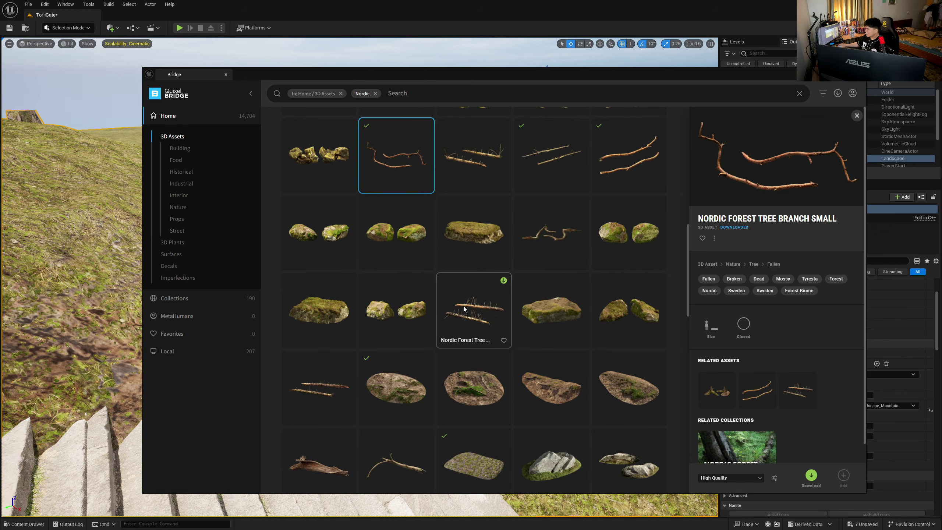
{"action": "scroll", "coordinate": [426, 312], "scroll_direction": "down", "scroll_amount": 3}
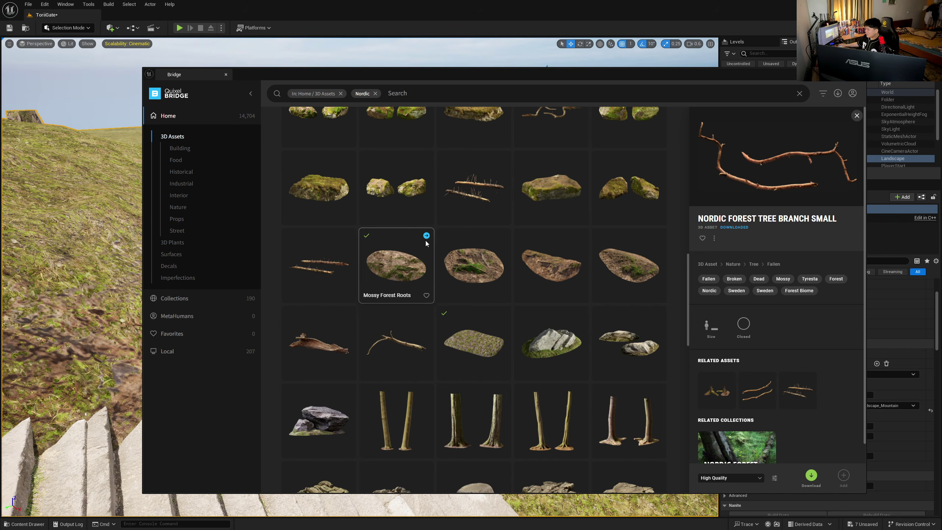
{"action": "scroll", "coordinate": [405, 269], "scroll_direction": "down", "scroll_amount": 3}
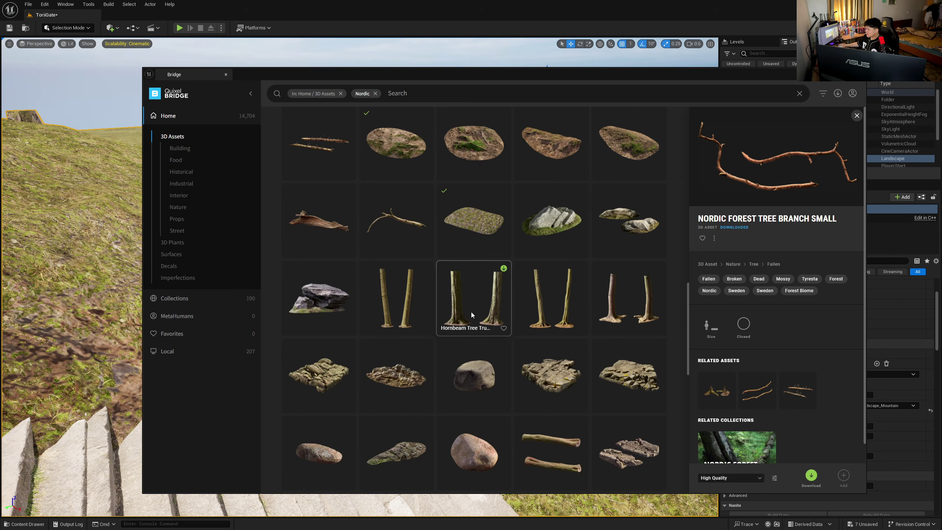
{"action": "scroll", "coordinate": [467, 297], "scroll_direction": "down", "scroll_amount": 3}
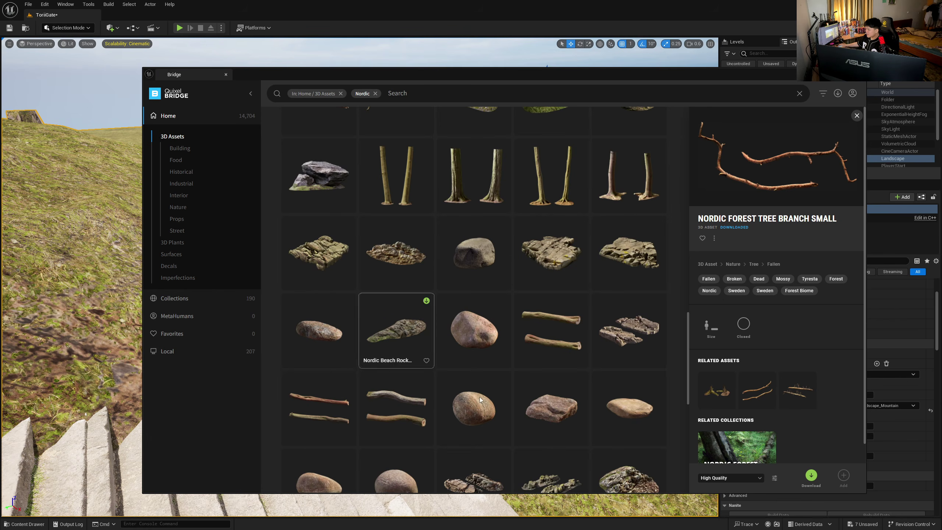
{"action": "scroll", "coordinate": [480, 397], "scroll_direction": "down", "scroll_amount": 3}
{"action": "scroll", "coordinate": [509, 333], "scroll_direction": "down", "scroll_amount": 8}
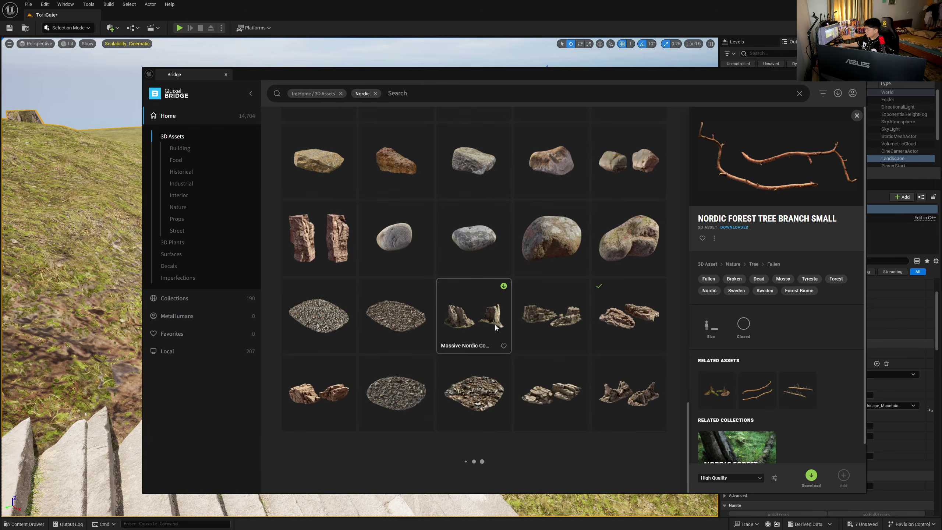
{"action": "scroll", "coordinate": [434, 289], "scroll_direction": "up", "scroll_amount": 20}
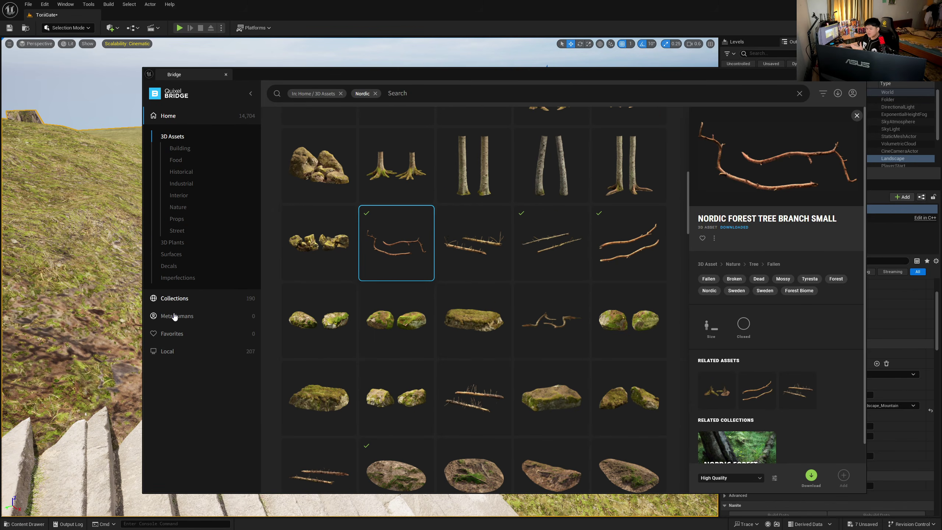
- Export the Japanese stone lantern, Nordic small tree branch and log, Forest Roots, ground patch root and ledge dirt root from the local Megascans into the project
{"action": "left_click", "coordinate": [167, 351]}
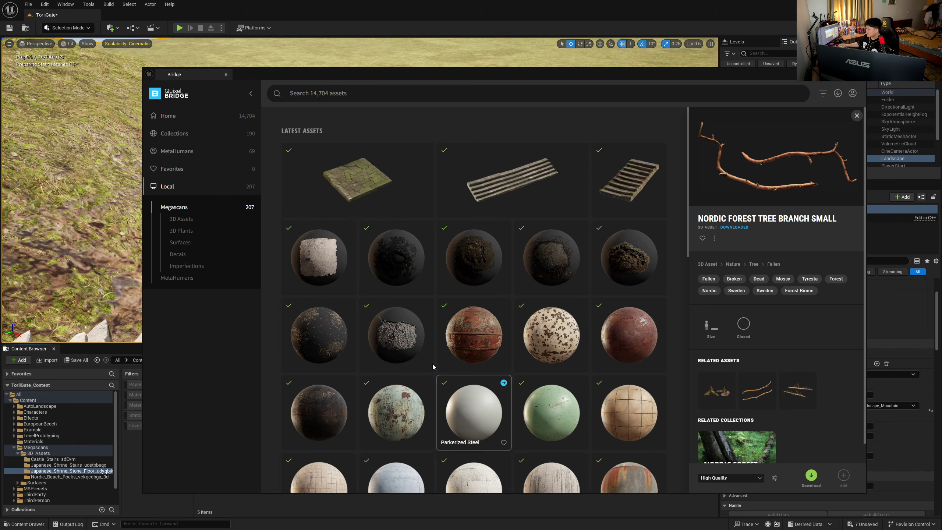
{"action": "scroll", "coordinate": [440, 325], "scroll_direction": "down", "scroll_amount": 10}
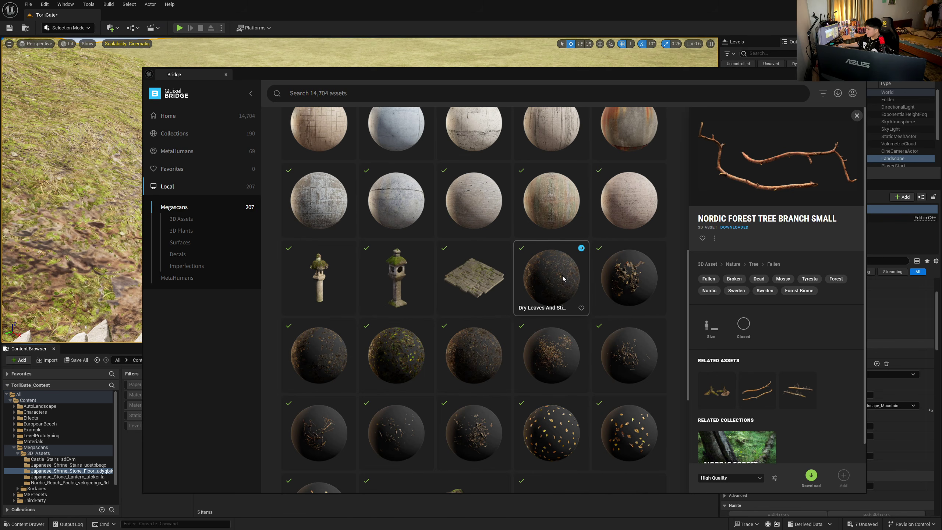
{"action": "scroll", "coordinate": [552, 288], "scroll_direction": "down", "scroll_amount": 5}
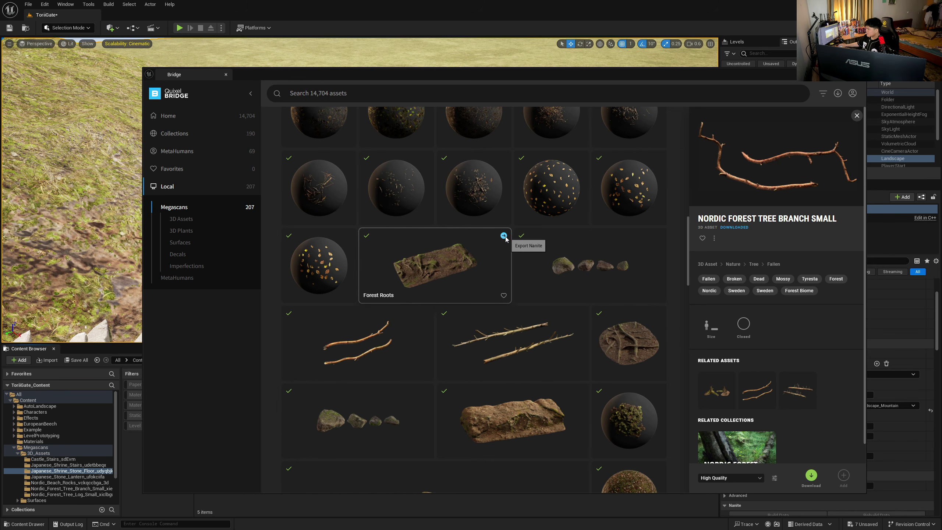
{"action": "left_click", "coordinate": [659, 238]}
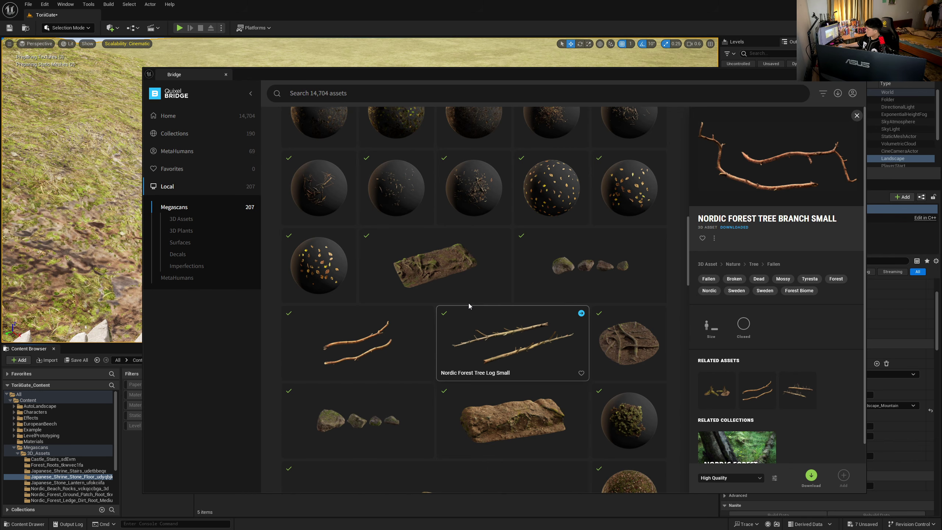
- Export the second Forest Roots, Nordic Forest Ledge Root Large, Tree Uprooted Small and Tree Branch Small as Nanite assets, and close Bridge
{"action": "scroll", "coordinate": [468, 303], "scroll_direction": "down", "scroll_amount": 5}
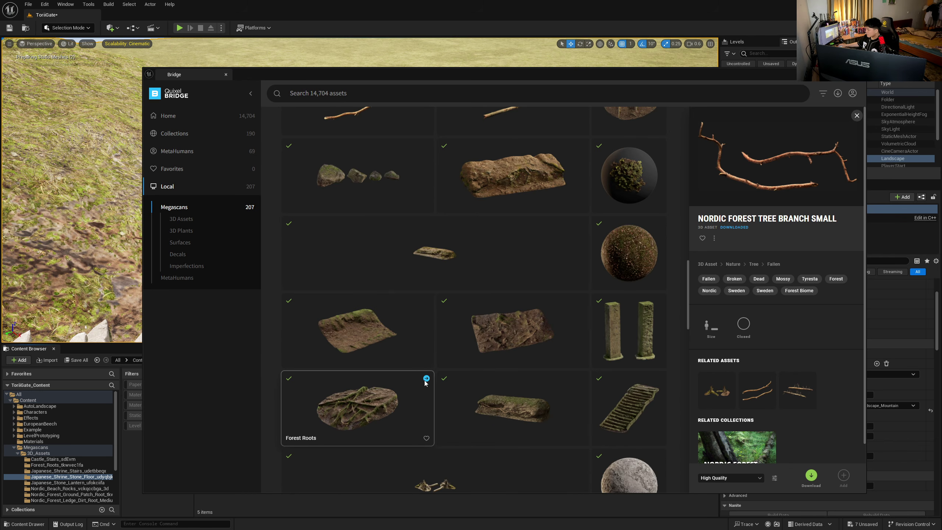
{"action": "left_click", "coordinate": [427, 379]}
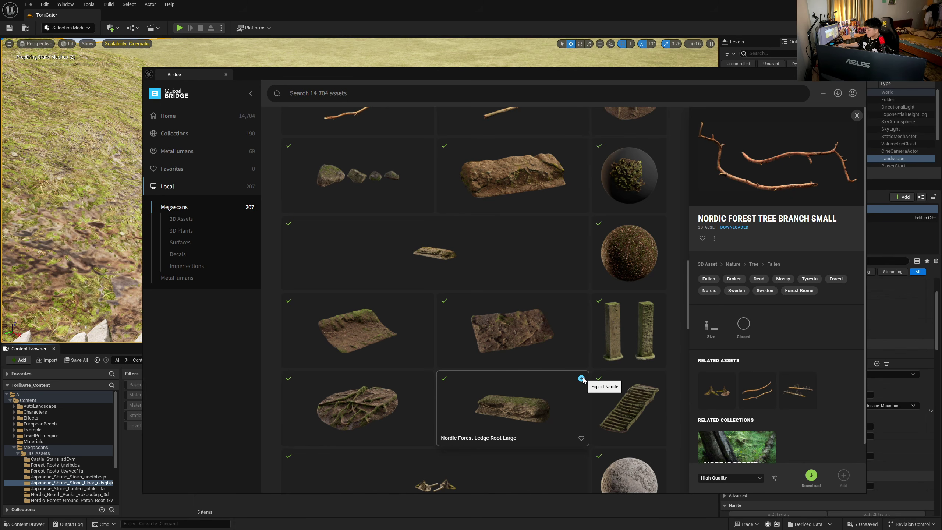
{"action": "scroll", "coordinate": [581, 378], "scroll_direction": "down", "scroll_amount": 3}
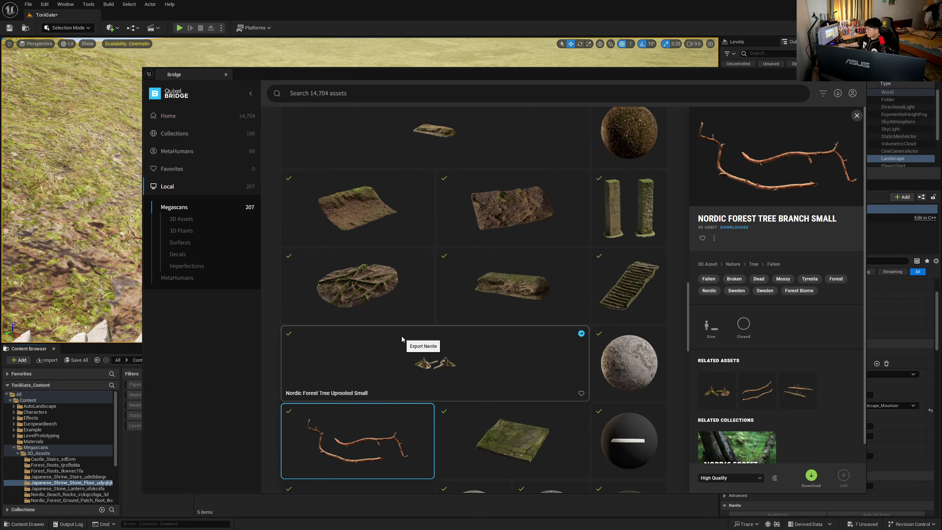
{"action": "scroll", "coordinate": [417, 390], "scroll_direction": "down", "scroll_amount": 6}
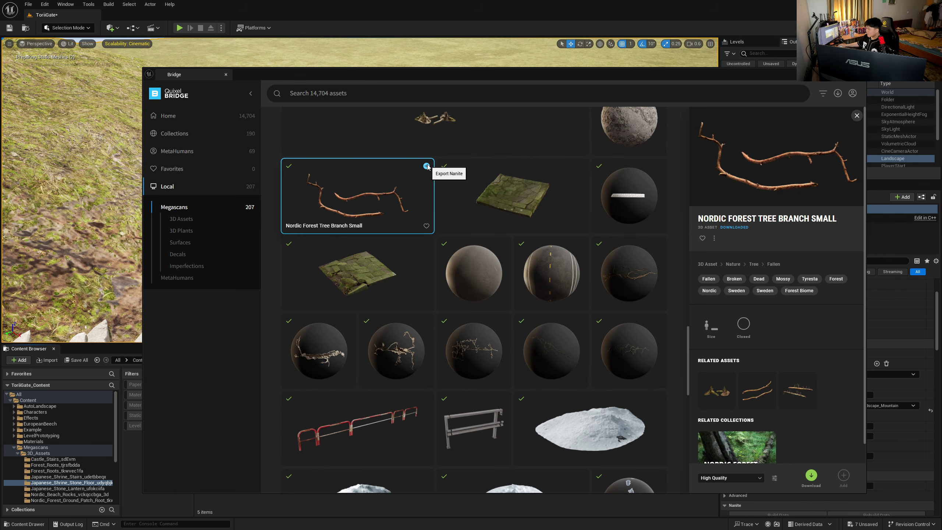
{"action": "left_click", "coordinate": [427, 166]}
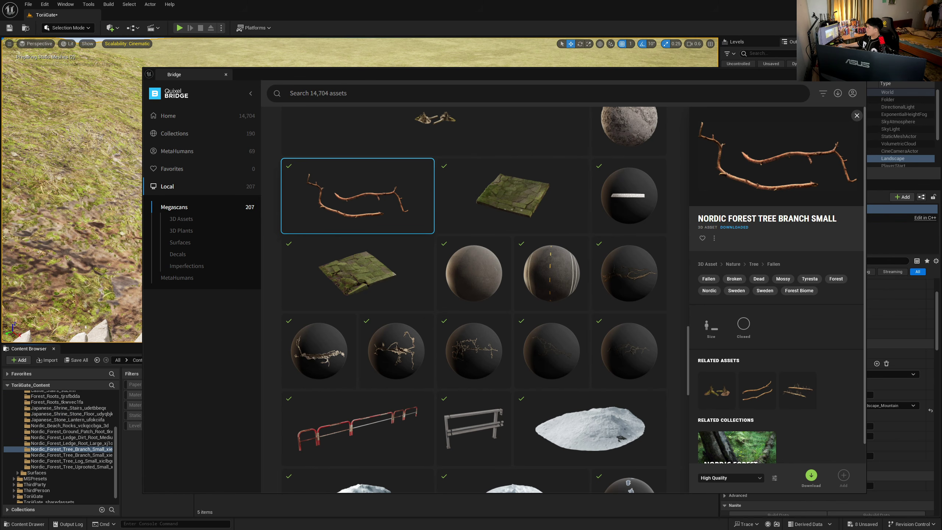
{"action": "left_click", "coordinate": [858, 74]}
- Filter the project's Megascans folder to show only Static Mesh assets
{"action": "scroll", "coordinate": [79, 423], "scroll_direction": "up", "scroll_amount": 5}
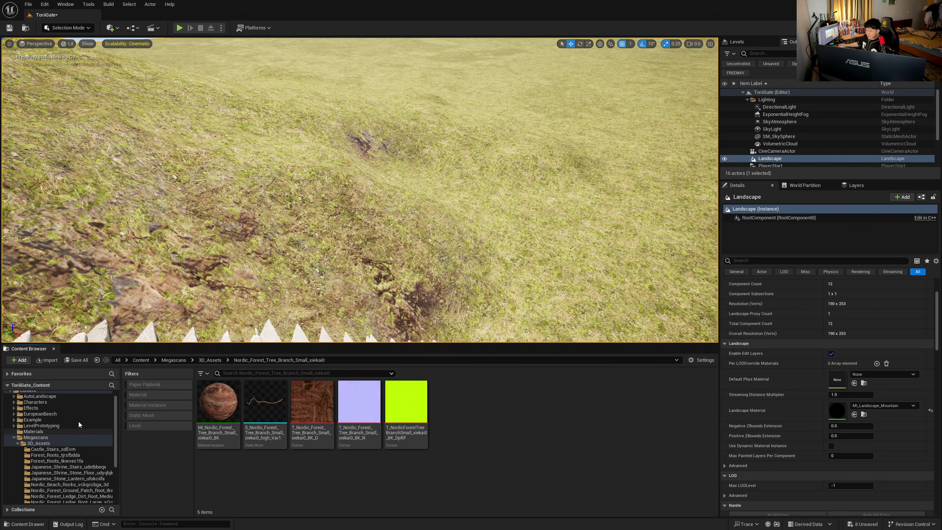
{"action": "scroll", "coordinate": [79, 422], "scroll_direction": "up", "scroll_amount": 2}
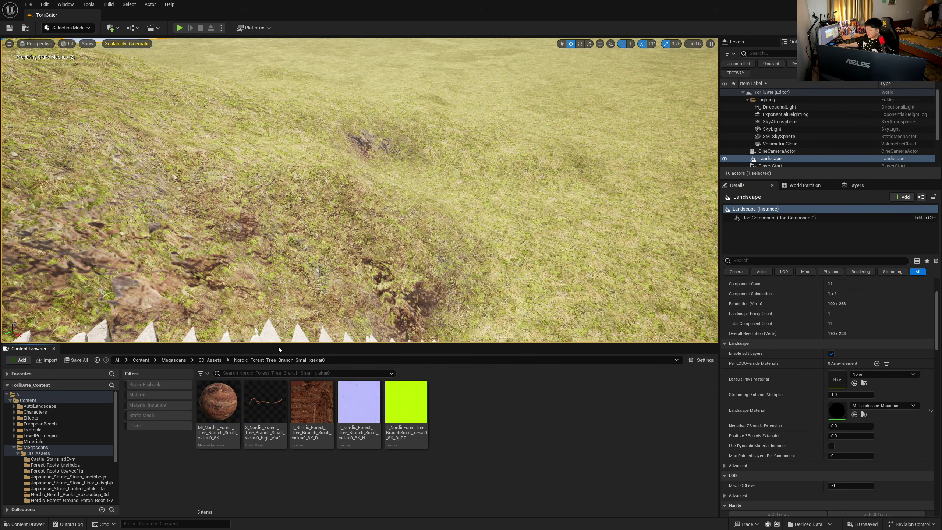
{"action": "left_click", "coordinate": [57, 448]}
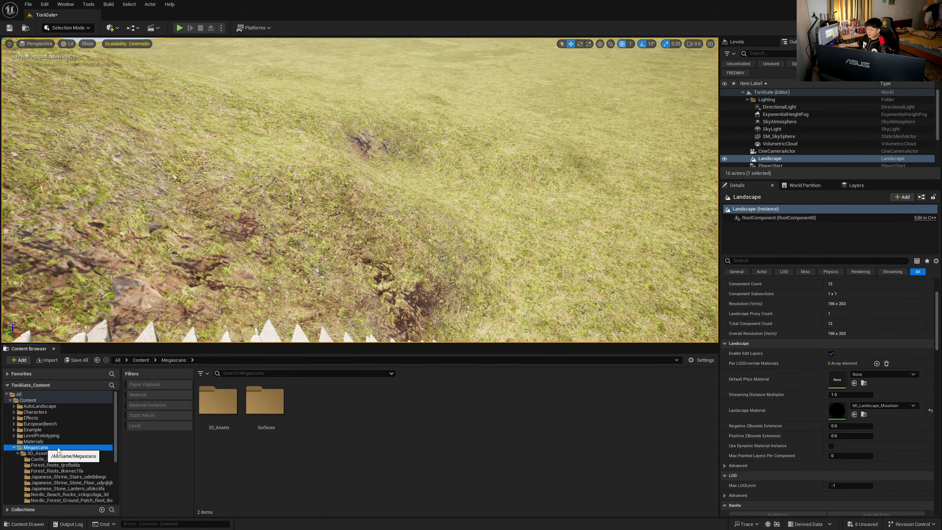
{"action": "right_click", "coordinate": [156, 453]}
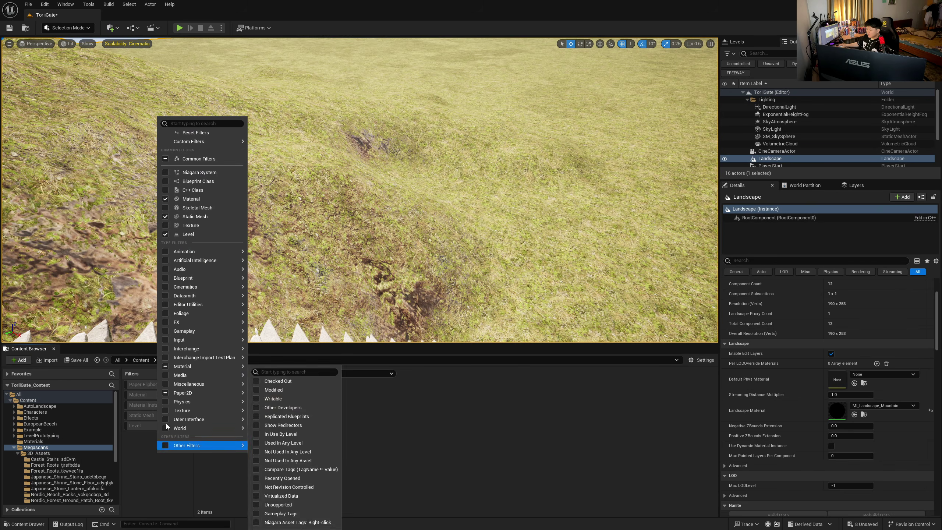
{"action": "left_click", "coordinate": [353, 452]}
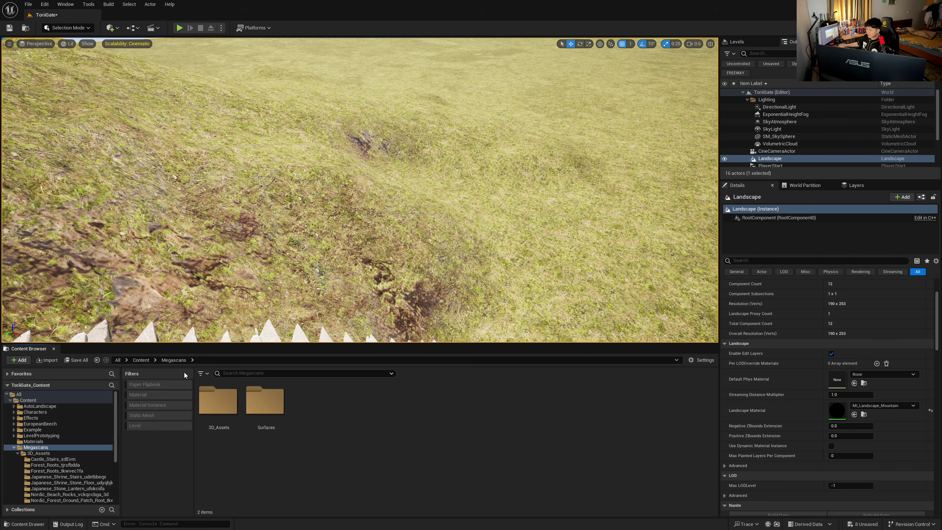
{"action": "right_click", "coordinate": [149, 466]}
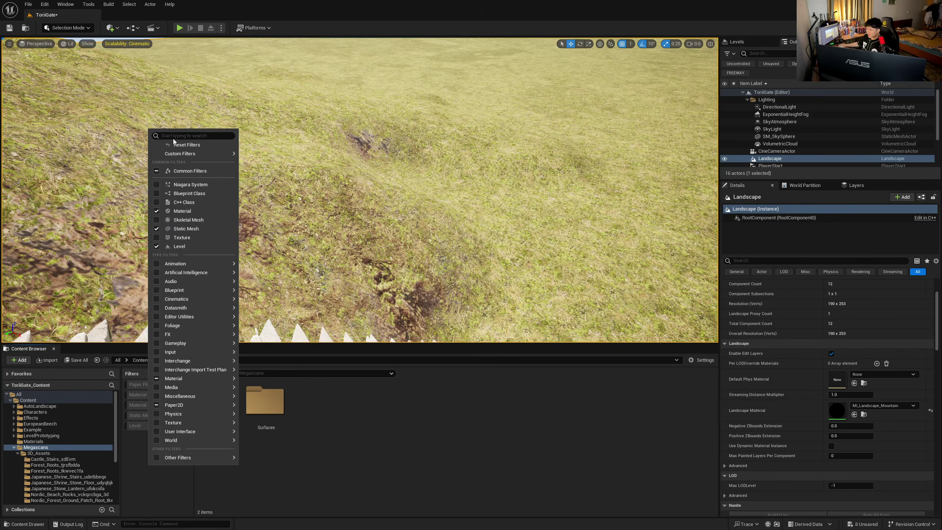
{"action": "type", "text": "sta"}
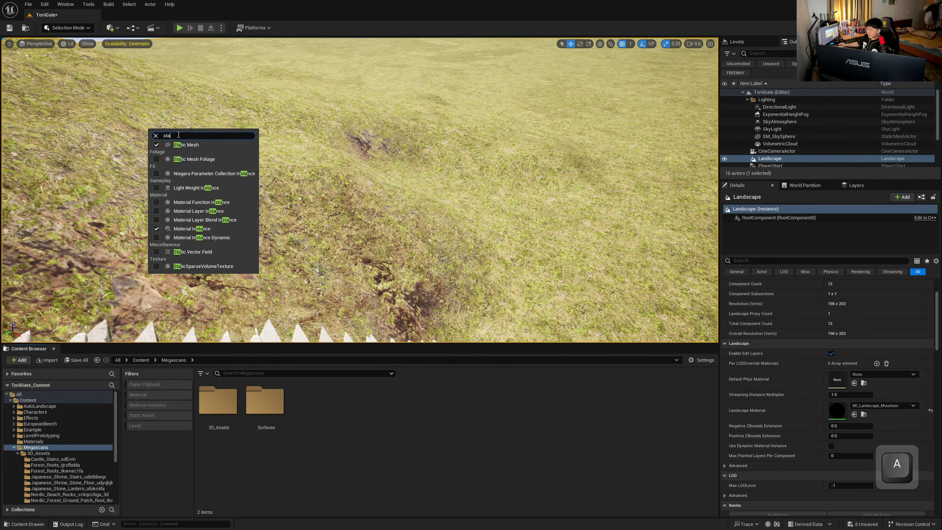
{"action": "left_click", "coordinate": [265, 402]}
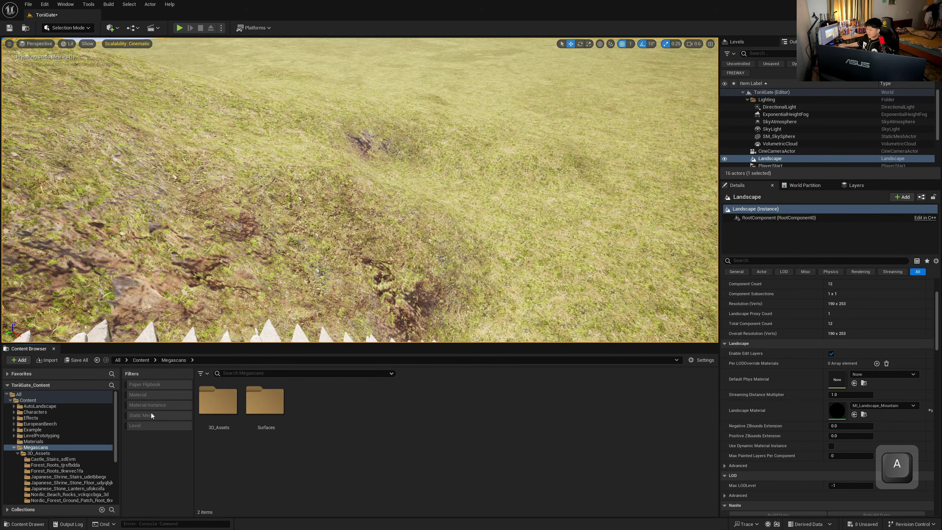
{"action": "left_click", "coordinate": [141, 415]}
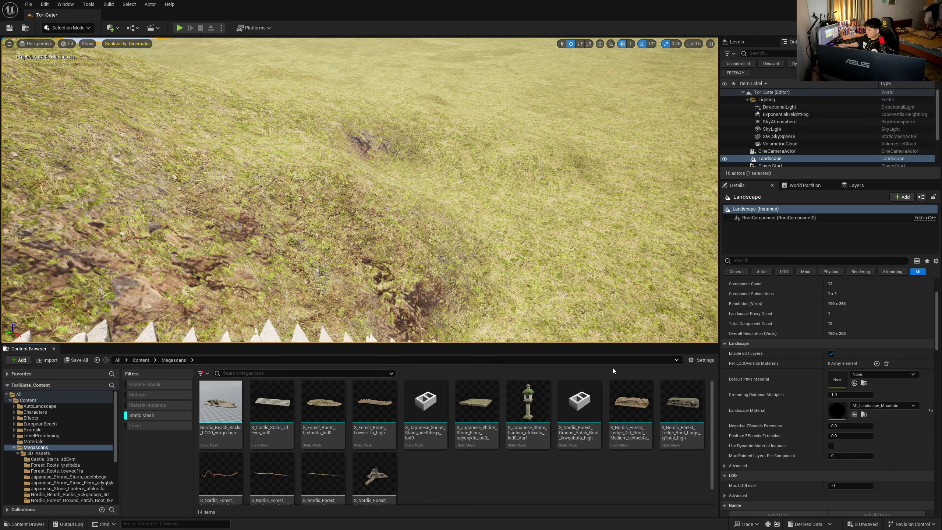
- Place the Japanese Shrine Stone Floor mesh on the grass at the foot of the castle stairs
{"action": "mouse_move", "coordinate": [503, 253]}
{"action": "right_mouse_down"}
{"action": "mouse_move", "coordinate": [488, 260]}
{"action": "mouse_move", "coordinate": [504, 259]}
{"action": "right_mouse_up"}
{"action": "key", "text": "a"}
{"action": "key", "text": "s"}
{"action": "key", "text": "w"}
{"action": "key", "text": "d"}
{"action": "key", "text": "s"}
{"action": "key", "text": "a"}
{"action": "right_click_drag", "start_coordinate": [314, 118], "coordinate": [315, 118]}
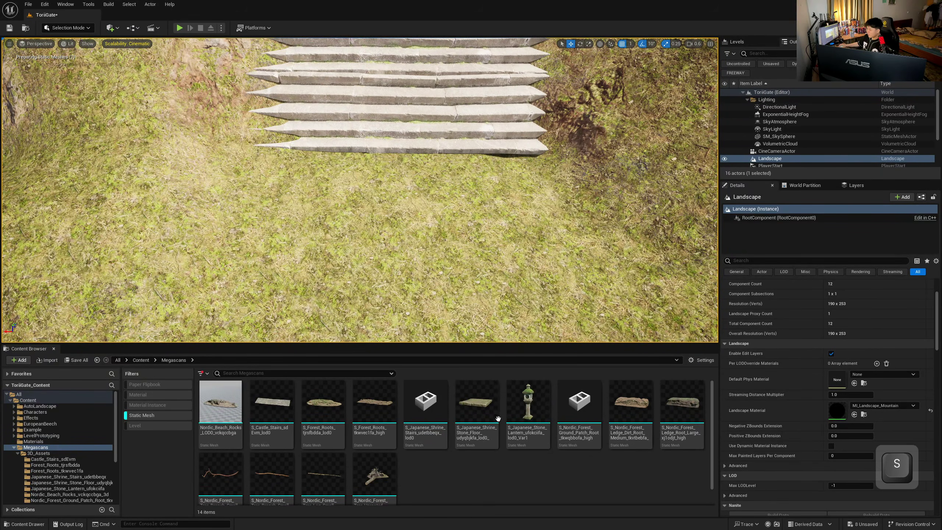
{"action": "left_click_drag", "start_coordinate": [477, 407], "coordinate": [316, 205]}
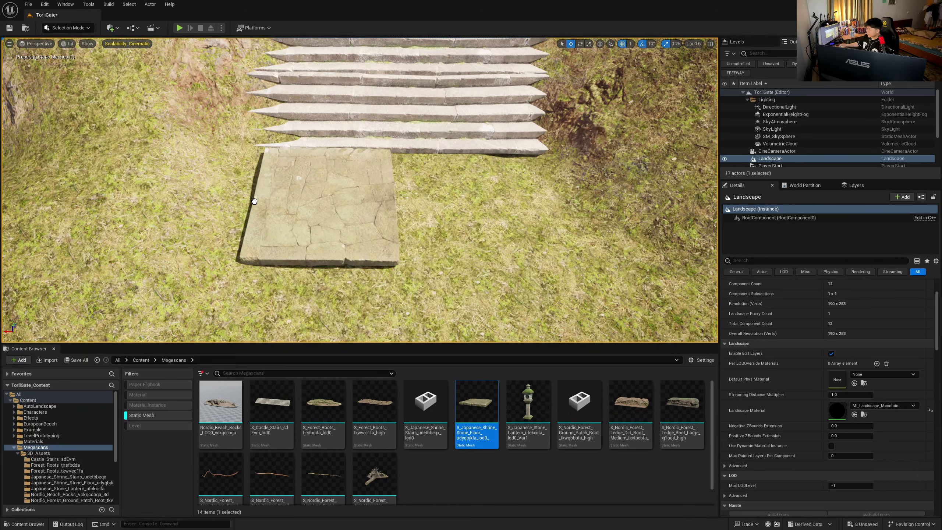
{"action": "left_click_drag", "start_coordinate": [254, 202], "coordinate": [254, 202]}
{"action": "right_click_drag", "start_coordinate": [254, 202], "coordinate": [254, 202]}
{"action": "key", "text": "w"}
{"action": "key", "text": "s"}
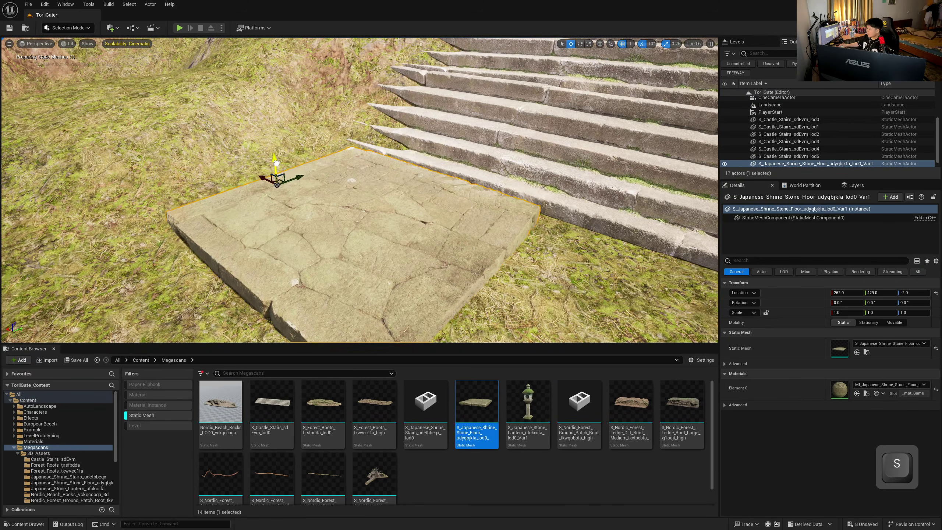
- Move the stone floor tile against the bottom stair and sink it slightly into the ground, to Y 454 and Z -7
{"action": "left_click_drag", "start_coordinate": [278, 169], "coordinate": [319, 185], "text": "shift"}
{"action": "key", "text": "w"}
{"action": "right_click_drag", "start_coordinate": [319, 184], "coordinate": [319, 185]}
{"action": "key", "text": "s"}
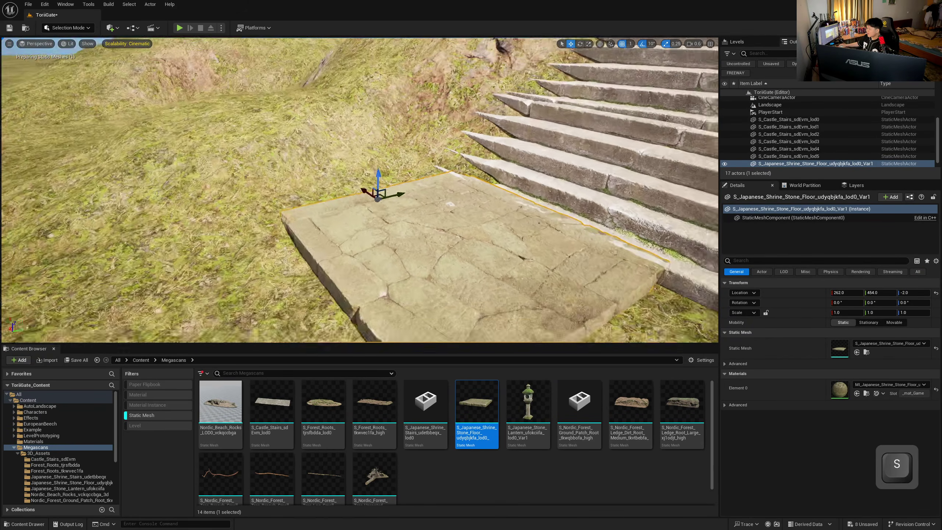
{"action": "left_click_drag", "start_coordinate": [330, 158], "coordinate": [330, 161], "text": "shift"}
- Duplicate the stone floor tile twice along the foot of the stairs, with the last copy at X -147
{"action": "key", "text": "s"}
{"action": "right_click_drag", "start_coordinate": [330, 161], "coordinate": [330, 161]}
{"action": "left_click_drag", "start_coordinate": [284, 110], "coordinate": [332, 178], "text": "alt"}
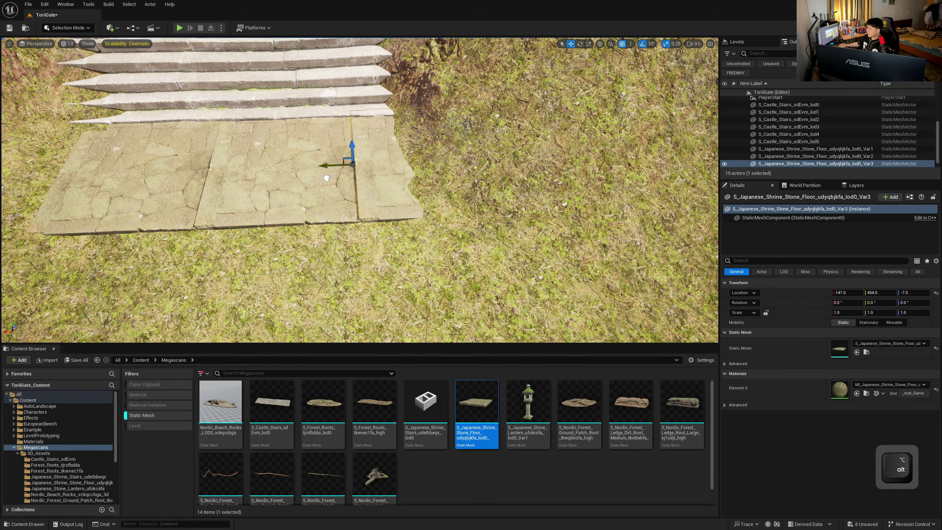
- Select all three floor tiles and duplicate the row twice away from the stairs, with the last row at Y 52
{"action": "left_click", "coordinate": [303, 184], "text": "shift"}
{"action": "left_click", "coordinate": [182, 170], "text": "shift"}
{"action": "right_click_drag", "start_coordinate": [179, 170], "coordinate": [137, 170]}
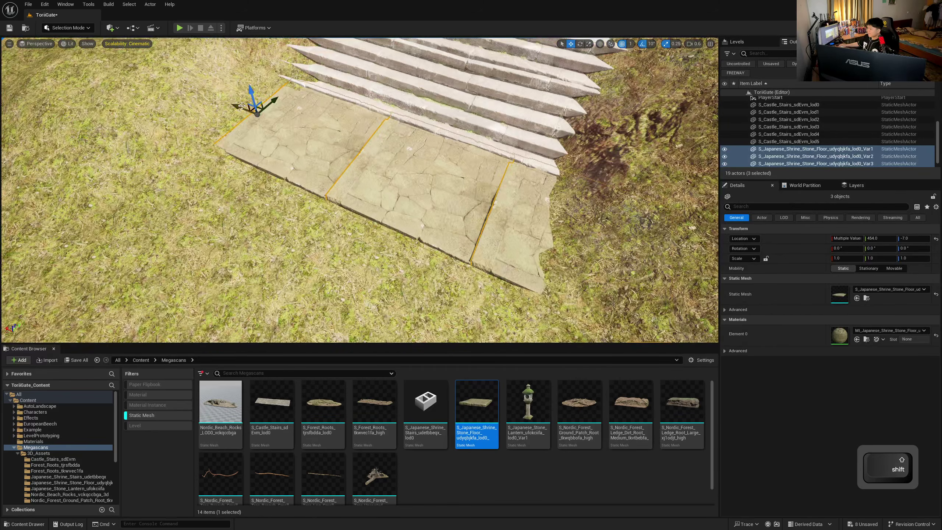
{"action": "left_click_drag", "start_coordinate": [242, 106], "coordinate": [376, 294]}
{"action": "right_click_drag", "start_coordinate": [299, 168], "coordinate": [262, 166]}
{"action": "key", "text": "s"}
{"action": "left_click_drag", "start_coordinate": [421, 217], "coordinate": [340, 272], "text": "alt"}
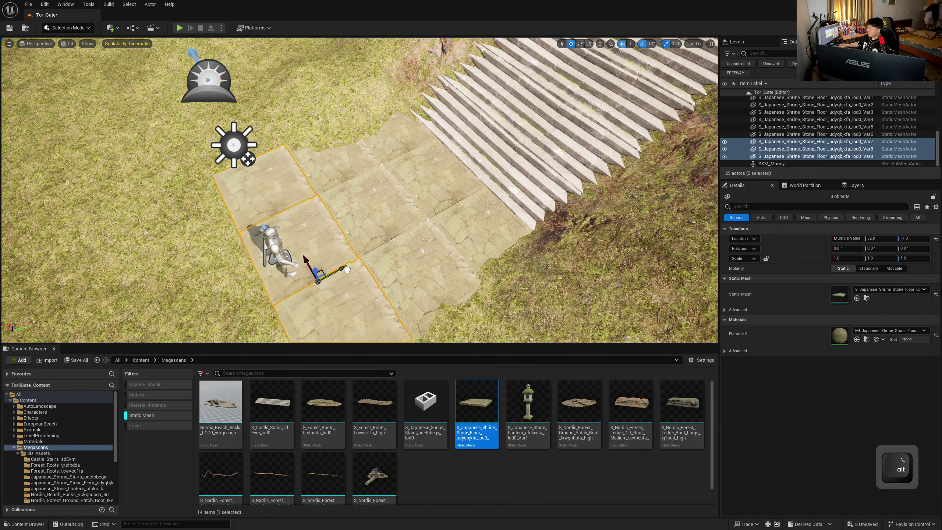
{"action": "key", "text": "s"}
{"action": "mouse_move", "coordinate": [347, 270]}
{"action": "right_mouse_down"}
{"action": "mouse_move", "coordinate": [353, 293]}
{"action": "mouse_move", "coordinate": [347, 269]}
{"action": "right_mouse_up"}
{"action": "key", "text": "w"}
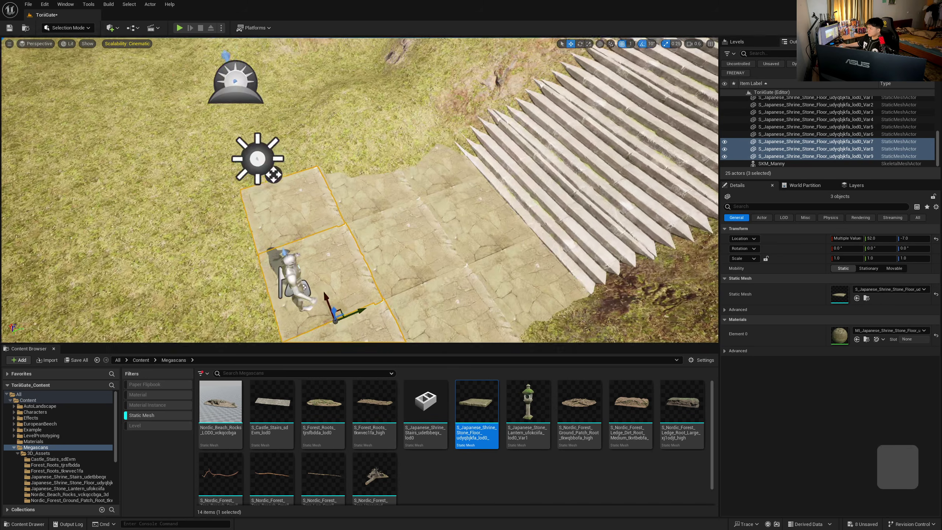
- Select all nine stone floor tiles and duplicate the block beyond the top of the stairs, raised to Z 467
{"action": "key", "text": "w"}
{"action": "right_click_drag", "start_coordinate": [415, 202], "coordinate": [377, 239]}
{"action": "key", "text": "s"}
{"action": "left_click", "coordinate": [382, 238], "text": "shift"}
{"action": "left_click", "coordinate": [375, 285], "text": "shift"}
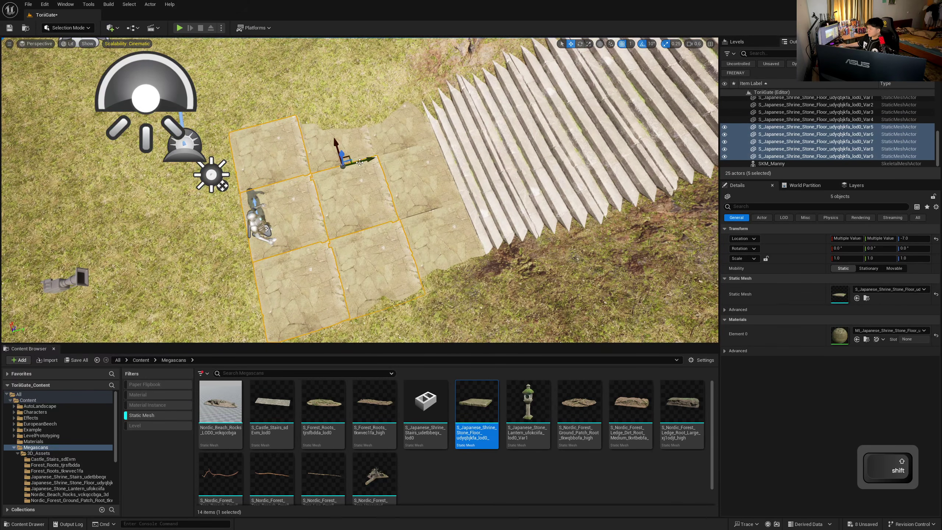
{"action": "left_click", "coordinate": [341, 156], "text": "shift"}
{"action": "left_click", "coordinate": [441, 186], "text": "shift"}
{"action": "left_click", "coordinate": [441, 186], "text": "shift"}
{"action": "left_click", "coordinate": [452, 205], "text": "shift"}
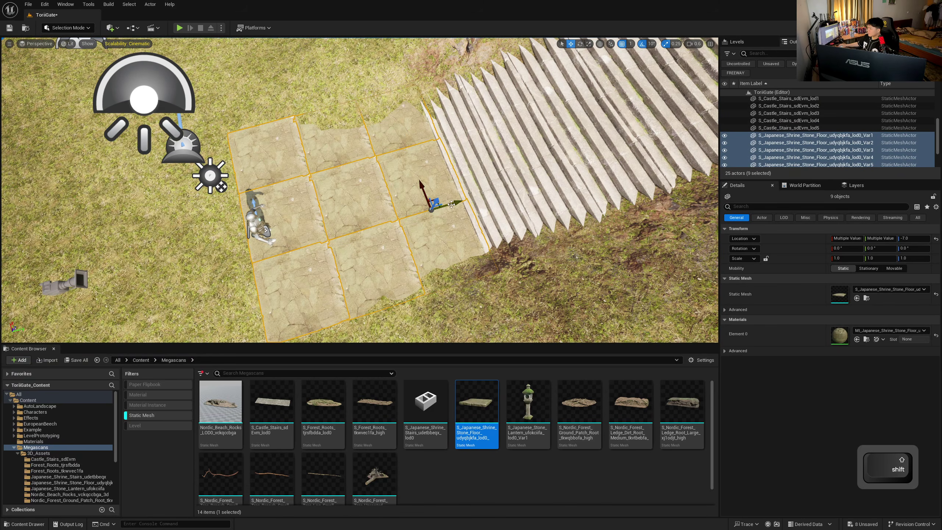
{"action": "left_click_drag", "start_coordinate": [458, 203], "coordinate": [545, 129], "text": "alt"}
{"action": "key", "text": "d"}
{"action": "mouse_move", "coordinate": [386, 225]}
{"action": "right_mouse_down"}
{"action": "mouse_move", "coordinate": [401, 230]}
{"action": "mouse_move", "coordinate": [393, 219]}
{"action": "mouse_move", "coordinate": [386, 225]}
{"action": "right_mouse_up"}
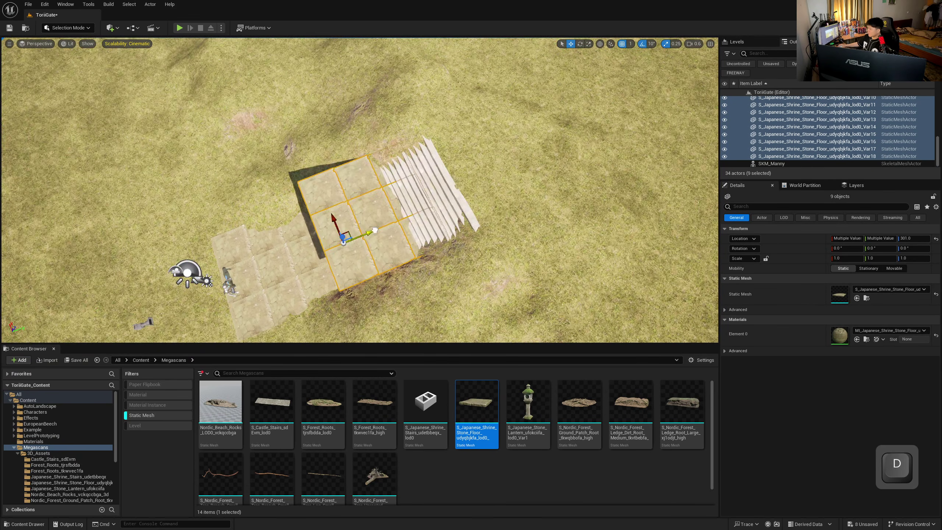
{"action": "left_click_drag", "start_coordinate": [374, 230], "coordinate": [517, 187]}
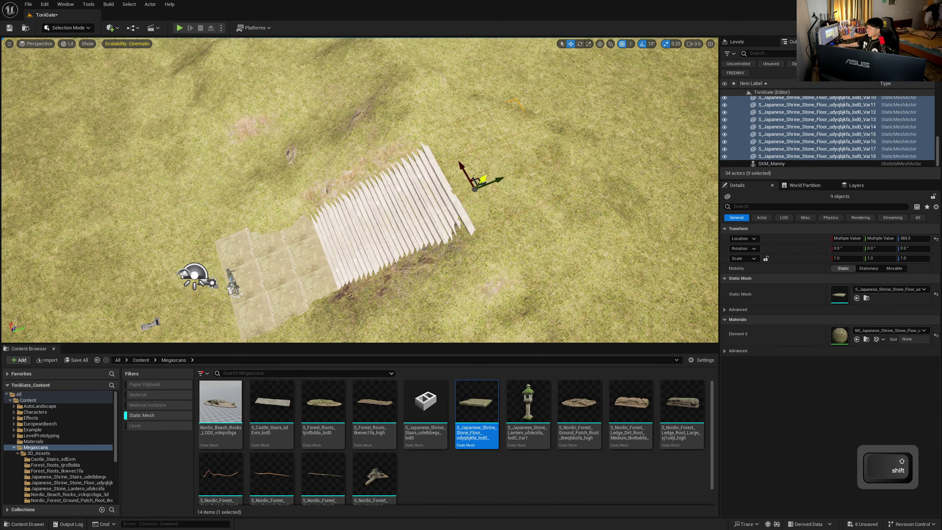
{"action": "left_click_drag", "start_coordinate": [482, 179], "coordinate": [494, 164], "text": "shift"}
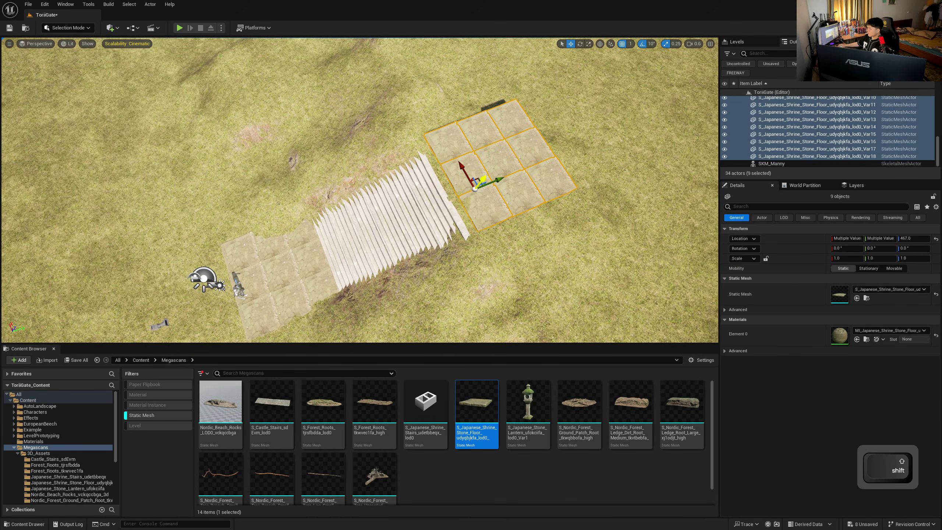
- Fit the duplicated stone floor block against the top stair at Z 468
{"action": "key", "text": "w"}
{"action": "right_click_drag", "start_coordinate": [492, 181], "coordinate": [532, 148]}
{"action": "scroll", "coordinate": [522, 183], "scroll_direction": "up", "scroll_amount": 3}
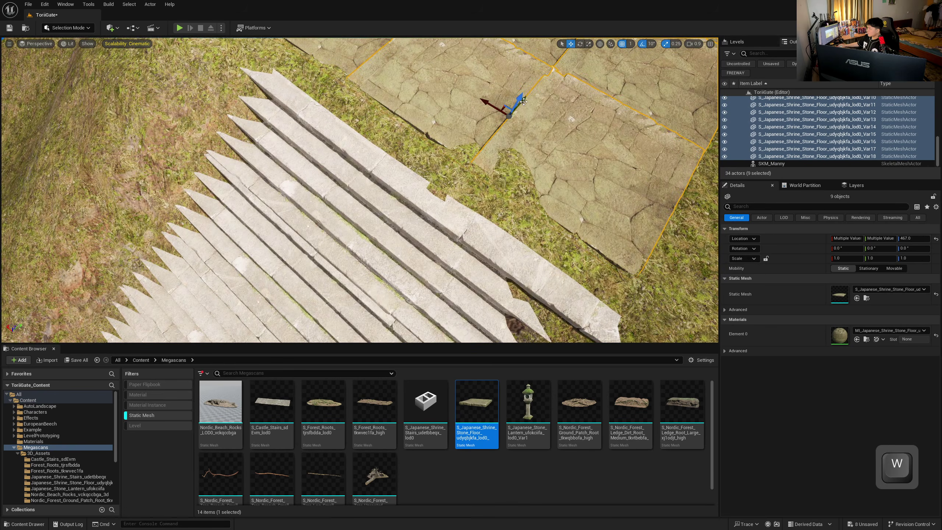
{"action": "left_click_drag", "start_coordinate": [523, 102], "coordinate": [488, 129]}
{"action": "key", "text": "s"}
{"action": "right_click_drag", "start_coordinate": [484, 135], "coordinate": [534, 111]}
{"action": "key", "text": "w"}
{"action": "key", "text": "s"}
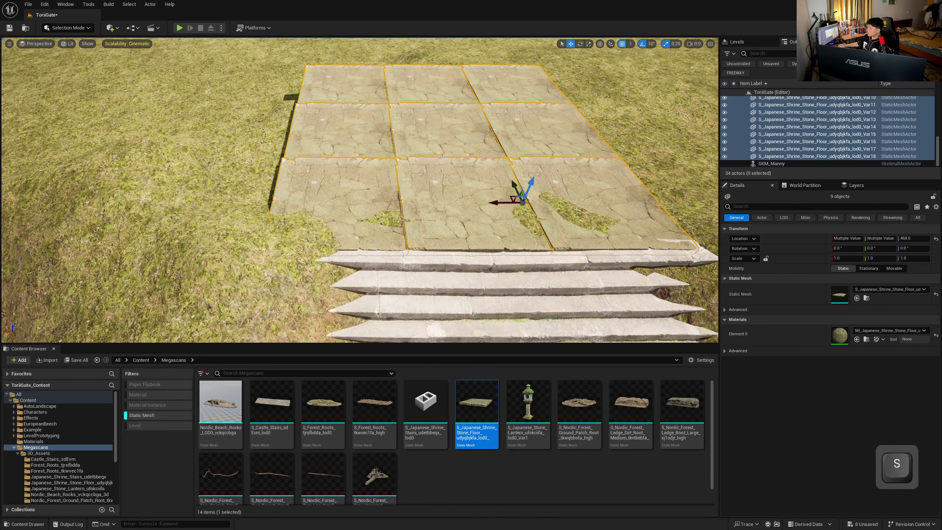
{"action": "left_click_drag", "start_coordinate": [530, 182], "coordinate": [531, 183], "text": "shift"}
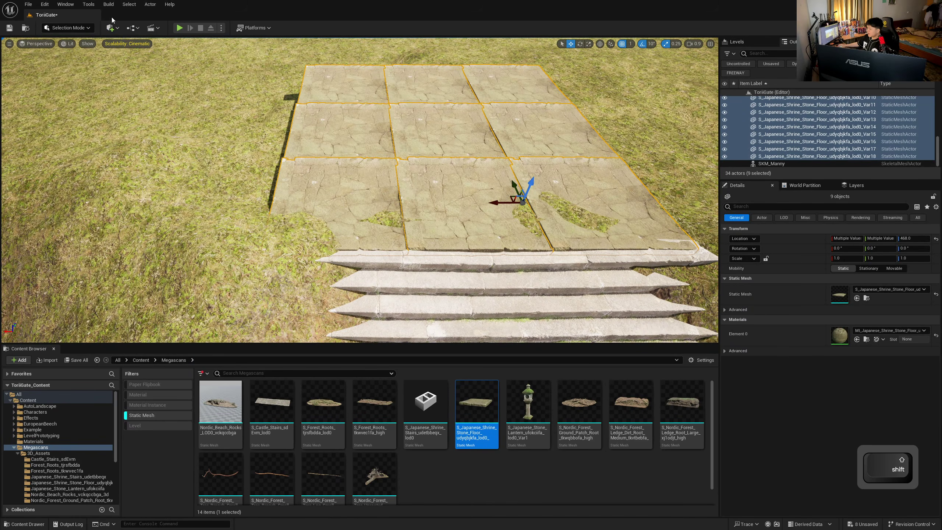
- Lower the terrain poking through the upper stone floor with the landscape Erosion brush, and return to Selection mode
{"action": "left_click", "coordinate": [85, 28]}
{"action": "left_click", "coordinate": [78, 49]}
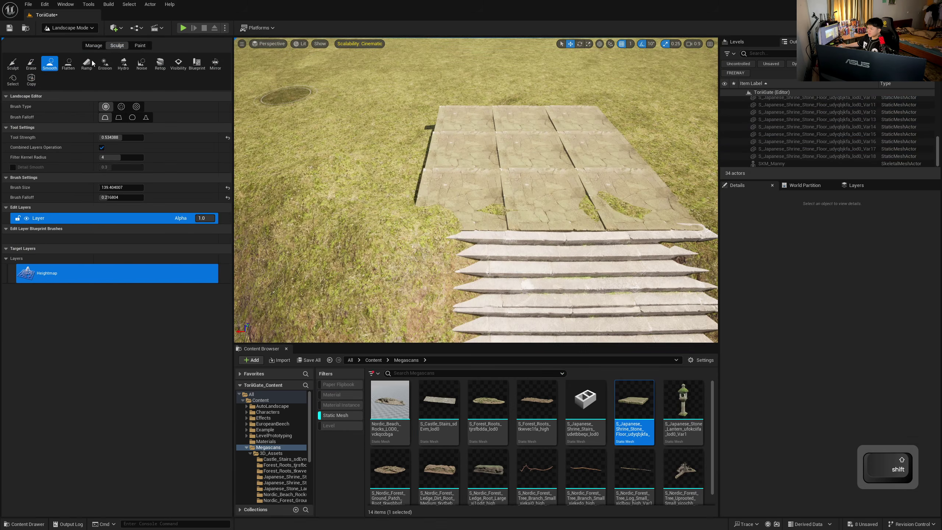
{"action": "mouse_move", "coordinate": [506, 229]}
{"action": "left_mouse_down"}
{"action": "mouse_move", "coordinate": [488, 195]}
{"action": "mouse_move", "coordinate": [515, 205]}
{"action": "mouse_move", "coordinate": [647, 197]}
{"action": "mouse_move", "coordinate": [460, 208]}
{"action": "mouse_move", "coordinate": [431, 226]}
{"action": "mouse_move", "coordinate": [412, 223]}
{"action": "mouse_move", "coordinate": [474, 119]}
{"action": "left_mouse_up"}
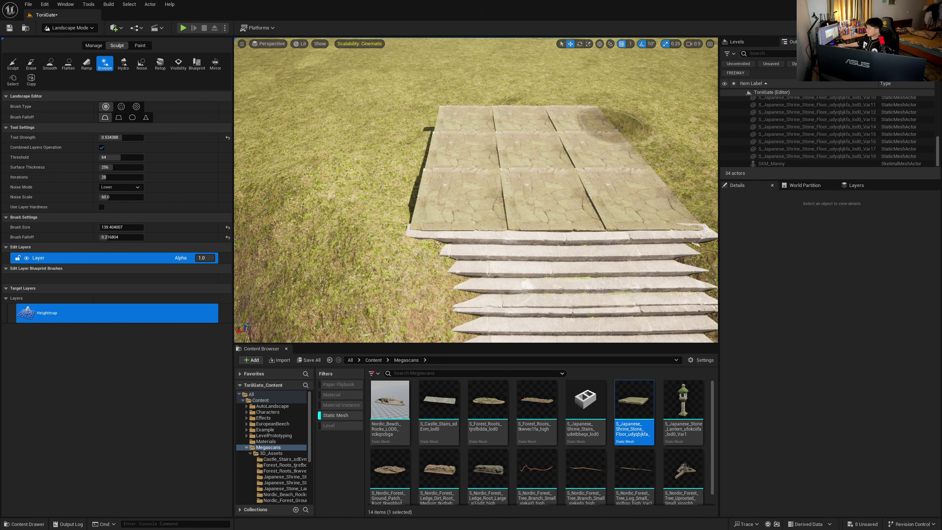
{"action": "left_click", "coordinate": [91, 27]}
{"action": "left_click", "coordinate": [65, 36]}
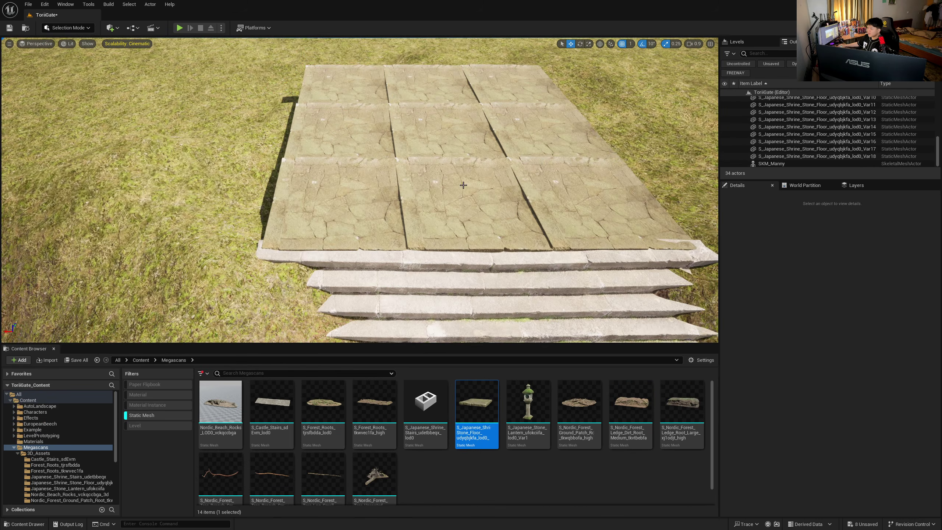
- Select the nine upper floor tiles and duplicate the block sideways along the platform, raised to Z 472
{"action": "left_click", "coordinate": [372, 93]}
{"action": "left_click", "coordinate": [358, 139], "text": "shift"}
{"action": "left_click", "coordinate": [334, 204], "text": "shift"}
{"action": "left_click", "coordinate": [445, 204], "text": "shift"}
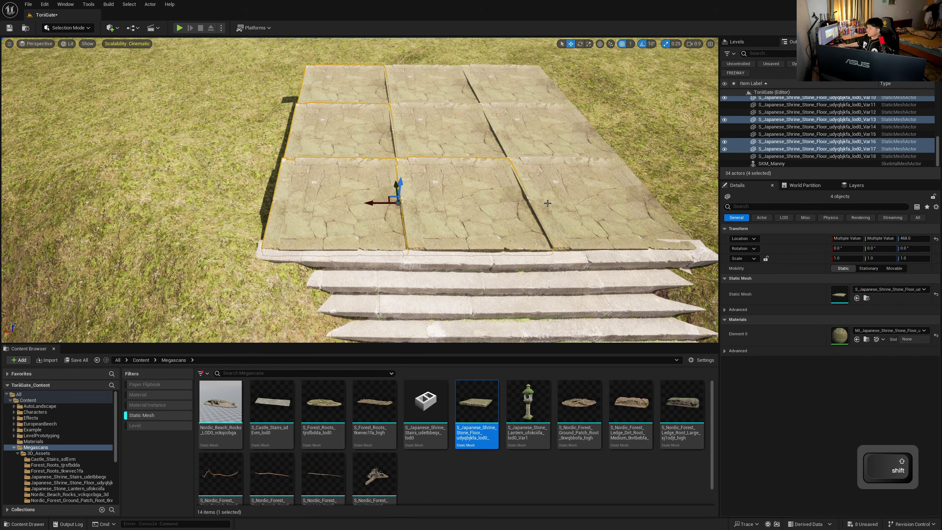
{"action": "left_click", "coordinate": [568, 186], "text": "shift"}
{"action": "left_click", "coordinate": [545, 146], "text": "shift"}
{"action": "left_click", "coordinate": [445, 130], "text": "shift"}
{"action": "left_click", "coordinate": [516, 84], "text": "shift"}
{"action": "left_click", "coordinate": [437, 83], "text": "shift"}
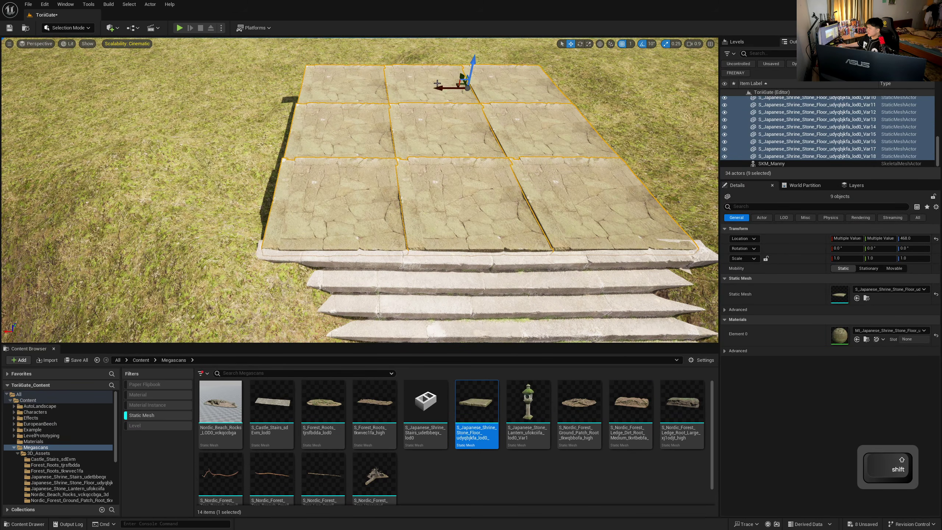
{"action": "left_click_drag", "start_coordinate": [440, 89], "coordinate": [28, 89], "text": "alt"}
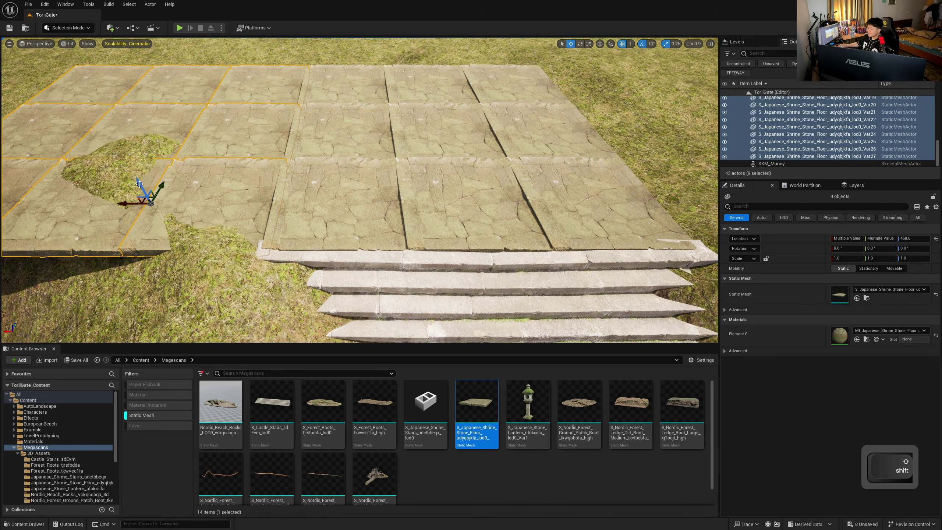
{"action": "left_click_drag", "start_coordinate": [139, 184], "coordinate": [139, 181]}
- Select the six outer tiles of the new block and move them to the platform's opposite side at Z 468
{"action": "key", "text": "s"}
{"action": "right_click_drag", "start_coordinate": [138, 181], "coordinate": [110, 182]}
{"action": "left_click", "coordinate": [299, 107]}
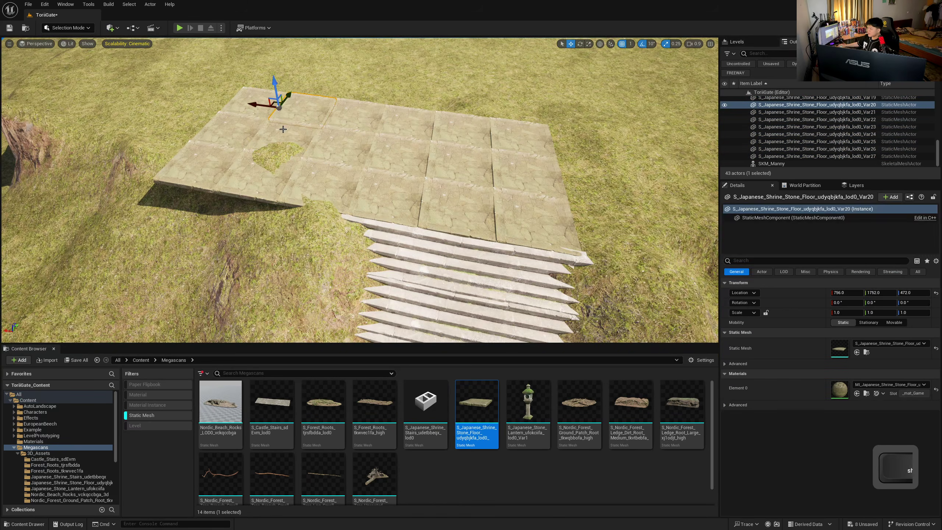
{"action": "left_click", "coordinate": [284, 136], "text": "shift"}
{"action": "left_click", "coordinate": [260, 175], "text": "shift"}
{"action": "left_click", "coordinate": [201, 165], "text": "shift"}
{"action": "left_click", "coordinate": [236, 128], "text": "shift"}
{"action": "left_click", "coordinate": [252, 97], "text": "shift"}
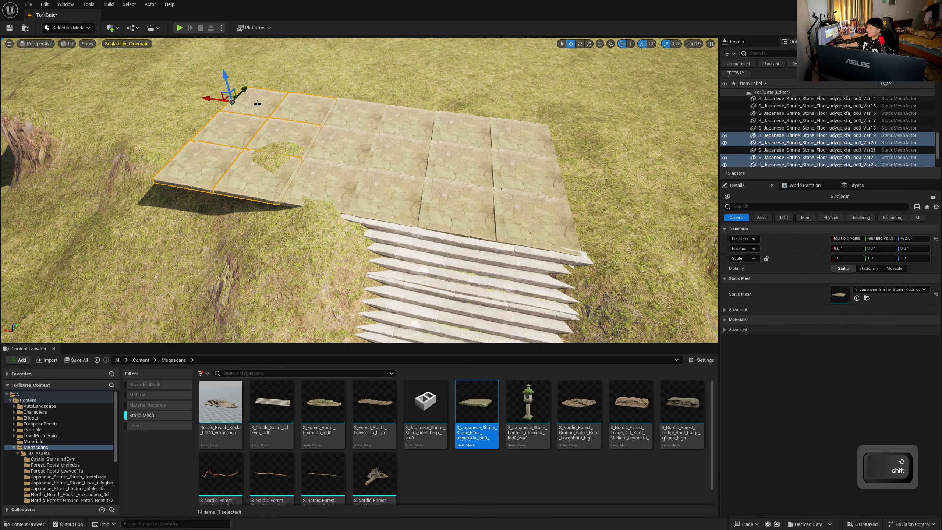
{"action": "left_click_drag", "start_coordinate": [214, 98], "coordinate": [519, 162]}
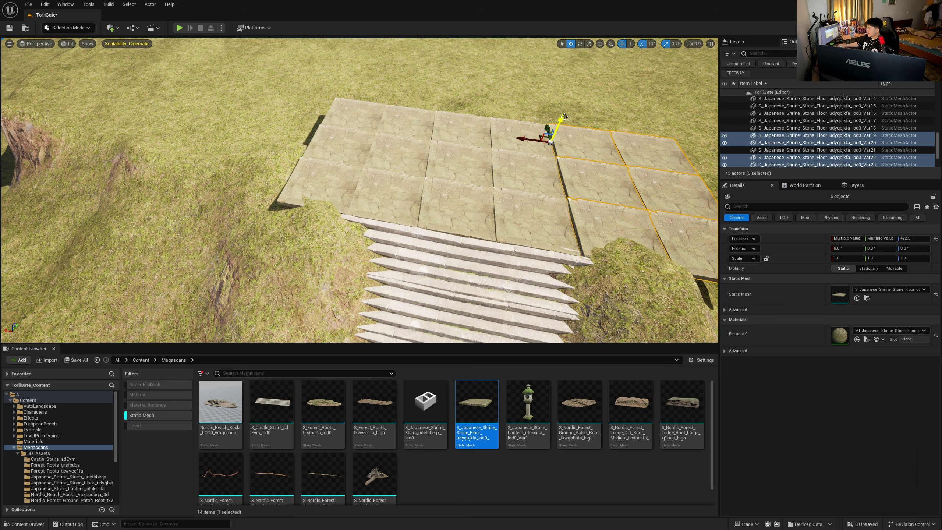
{"action": "left_click_drag", "start_coordinate": [564, 117], "coordinate": [606, 130]}
- Rotate the three outermost tiles to -90°, line them up along the platform's back edge, and duplicate that row once alongside
{"action": "left_click", "coordinate": [648, 151]}
{"action": "left_click", "coordinate": [667, 200], "text": "shift"}
{"action": "left_click", "coordinate": [679, 237], "text": "shift"}
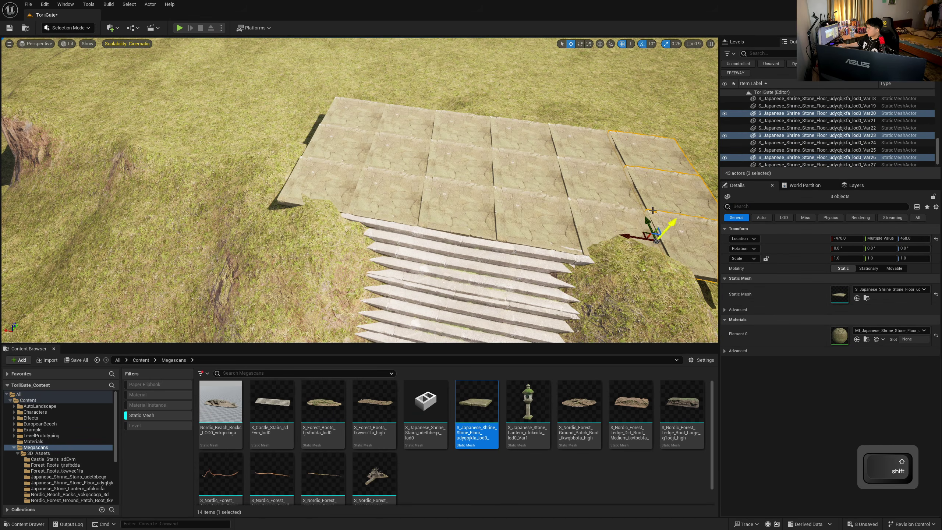
{"action": "left_click_drag", "start_coordinate": [630, 237], "coordinate": [383, 214]}
{"action": "key", "text": "e"}
{"action": "key", "text": "w"}
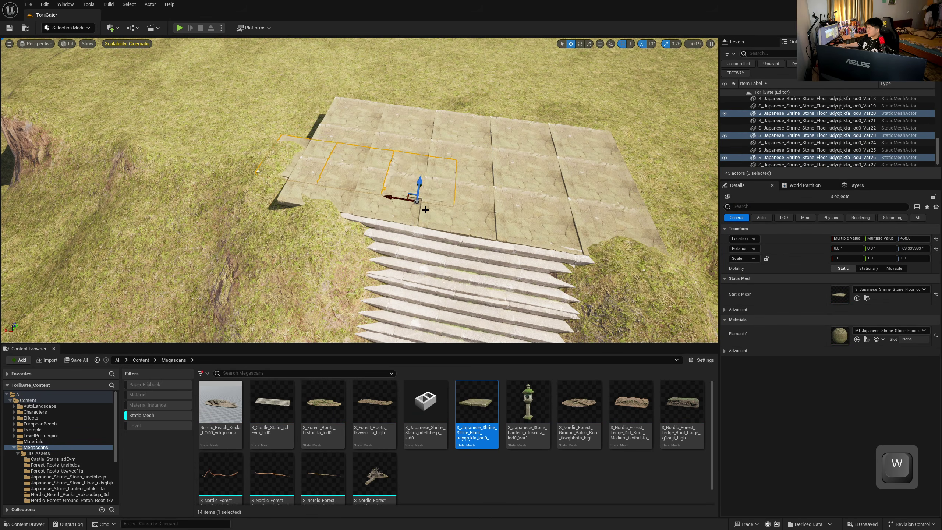
{"action": "left_click_drag", "start_coordinate": [423, 187], "coordinate": [572, 133]}
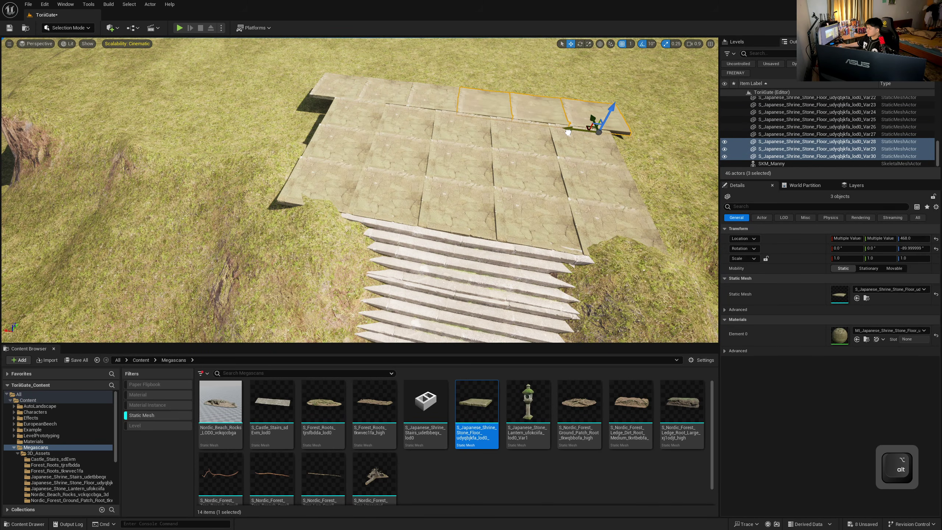
- Place the Nordic Forest Ledge Root Large mesh beside the stairs and rotate it along the slope
{"action": "right_click_drag", "start_coordinate": [504, 153], "coordinate": [469, 152]}
{"action": "key", "text": "s"}
{"action": "key", "text": "a"}
{"action": "key", "text": "w"}
{"action": "key", "text": "d"}
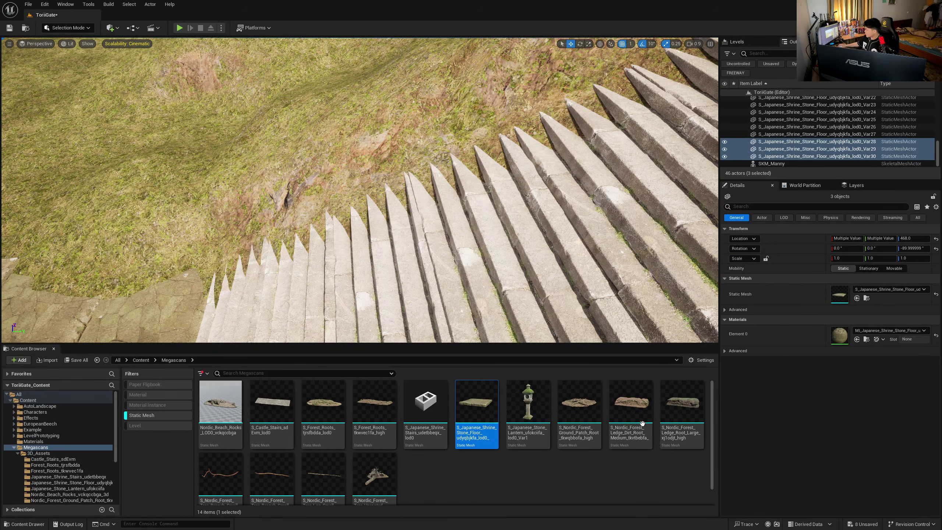
{"action": "left_click_drag", "start_coordinate": [687, 426], "coordinate": [303, 181]}
{"action": "key", "text": "e"}
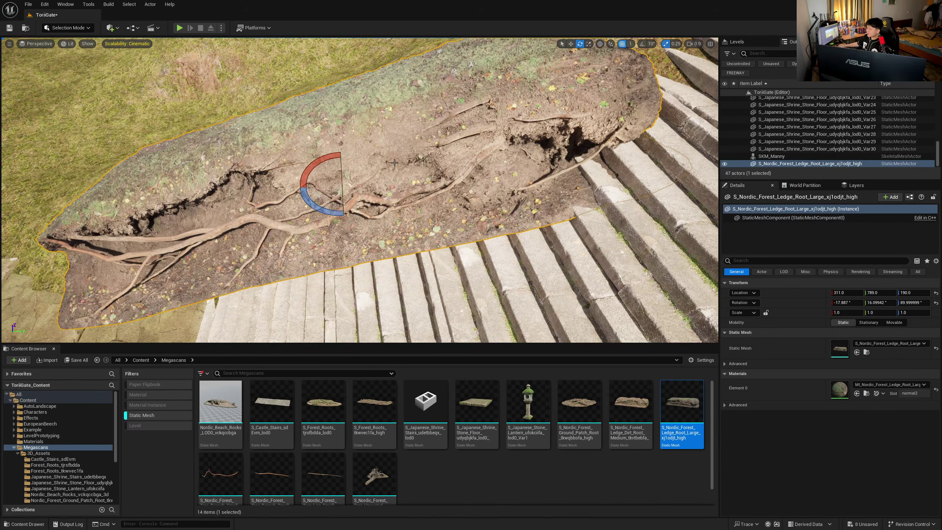
- Turn off scale snapping, scale the root ledge to about 0.89, and sink it beside the lower stairs at X 428, Z 66
{"action": "right_click_drag", "start_coordinate": [303, 181], "coordinate": [377, 170]}
{"action": "key", "text": "s"}
{"action": "key", "text": "r"}
{"action": "left_click_drag", "start_coordinate": [366, 184], "coordinate": [317, 170]}
{"action": "left_click", "coordinate": [666, 44]}
{"action": "key", "text": "w"}
{"action": "key", "text": "e"}
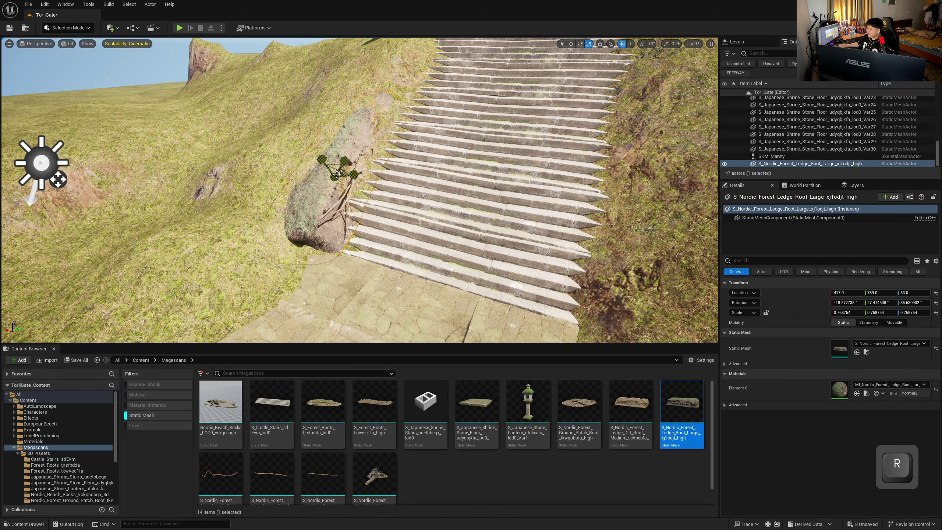
{"action": "mouse_move", "coordinate": [334, 177]}
{"action": "left_mouse_down"}
{"action": "mouse_move", "coordinate": [344, 171]}
{"action": "mouse_move", "coordinate": [325, 164]}
{"action": "left_mouse_up"}
- Rotate the root ledge to follow the stair slope, to about -14.4°, 32.8° and 92.3°
{"action": "key", "text": "e"}
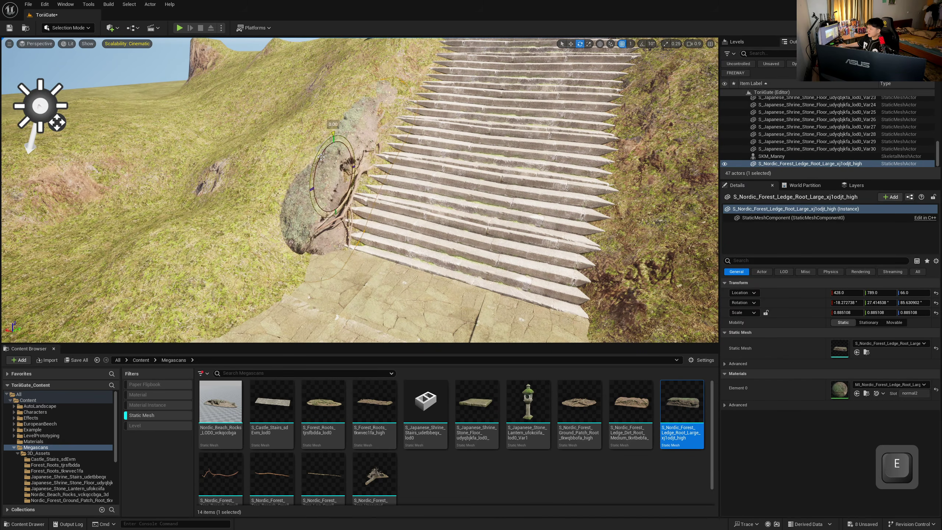
{"action": "left_click_drag", "start_coordinate": [333, 133], "coordinate": [312, 156], "text": "shift"}
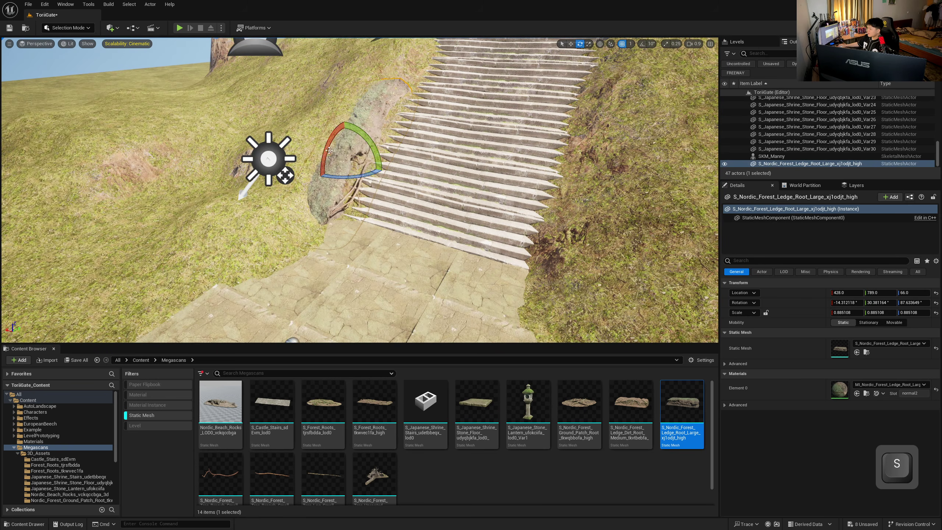
{"action": "left_click_drag", "start_coordinate": [343, 119], "coordinate": [348, 176]}
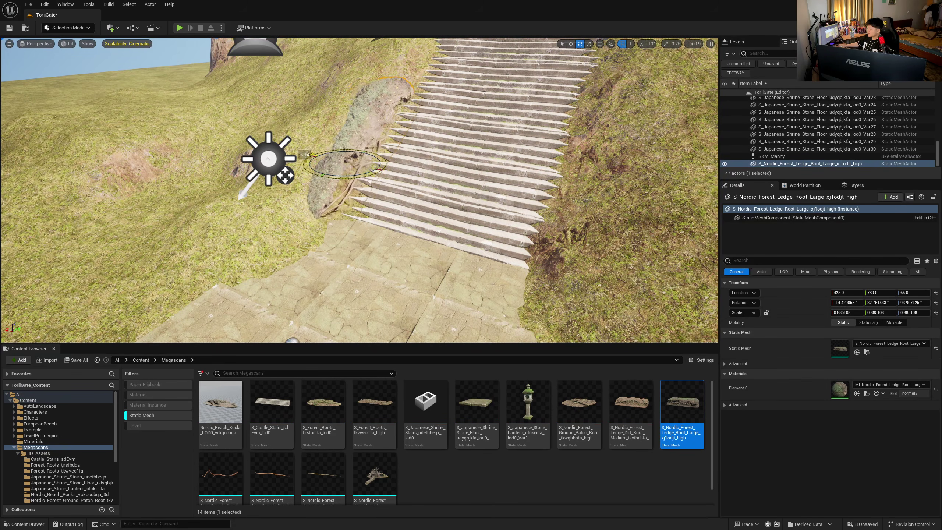
{"action": "right_click_drag", "start_coordinate": [434, 159], "coordinate": [433, 158]}
{"action": "key", "text": "w"}
{"action": "key", "text": "d"}
{"action": "key", "text": "s"}
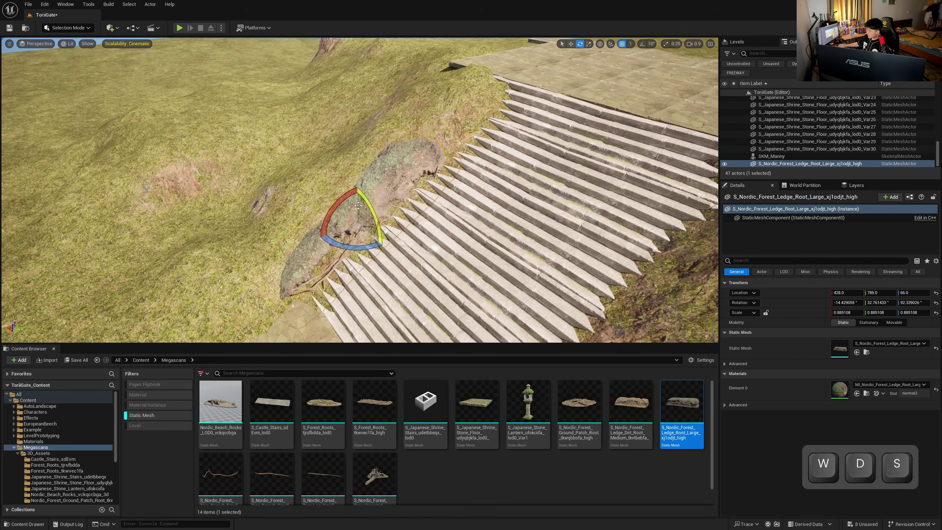
- Scale the root ledge to about 0.66, realign it with the stair edge, and duplicate it up the slope to Y 1060, Z 338
{"action": "key", "text": "r"}
{"action": "left_click_drag", "start_coordinate": [355, 222], "coordinate": [326, 202]}
{"action": "key", "text": "e"}
{"action": "key", "text": "w"}
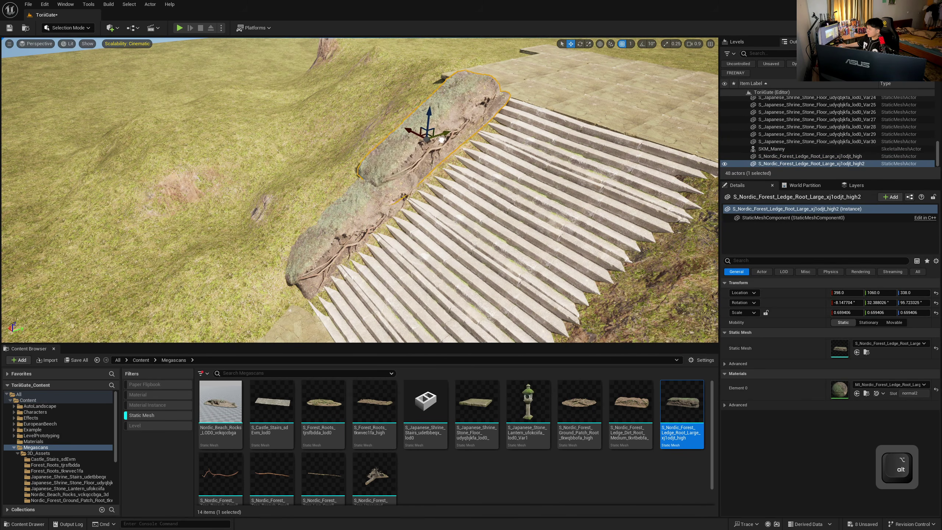
- Settle the upper root ledge against the stairs at X 380, Y 1083, Z 317, rotated to about -8.7°, 27.8° and 95.5°
{"action": "left_click_drag", "start_coordinate": [424, 126], "coordinate": [424, 133]}
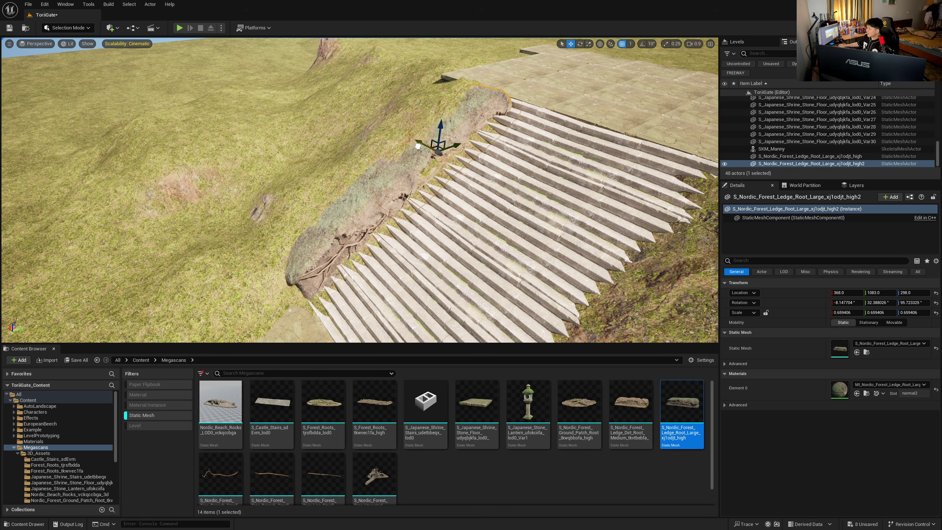
{"action": "left_click_drag", "start_coordinate": [414, 144], "coordinate": [419, 134]}
{"action": "key", "text": "e"}
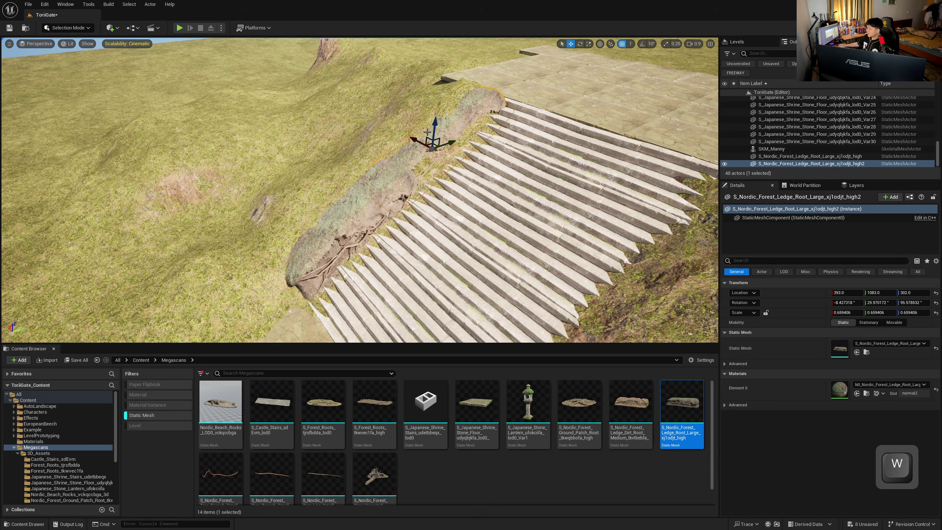
{"action": "mouse_move", "coordinate": [427, 132]}
{"action": "left_mouse_down", "text": "shift"}
{"action": "mouse_move", "coordinate": [428, 123]}
{"action": "mouse_move", "coordinate": [427, 135]}
{"action": "left_mouse_up", "text": "shift"}
{"action": "key", "text": "e"}
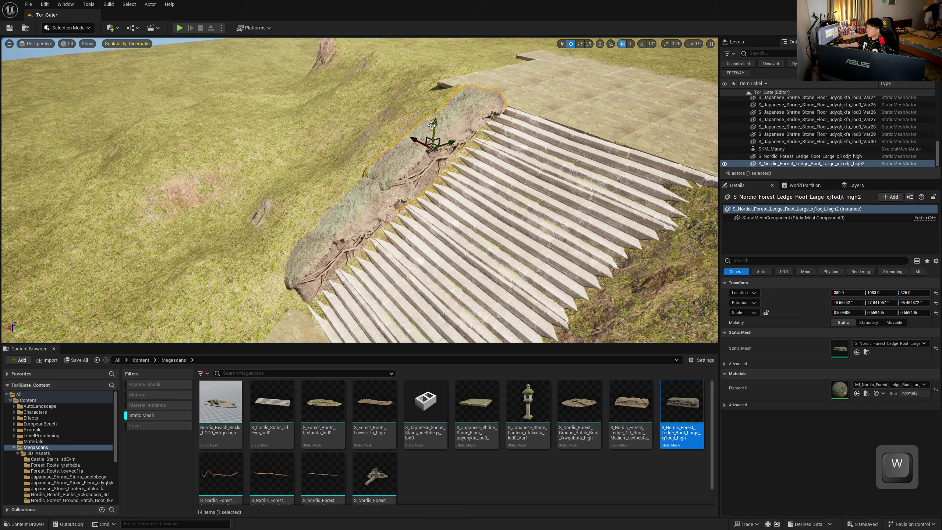
{"action": "left_click_drag", "start_coordinate": [431, 126], "coordinate": [432, 129], "text": "shift"}
- Tilt the upper root ledge to about -14.3°, 28.2° and 92.8°, and lower it to Z 299
{"action": "key", "text": "e"}
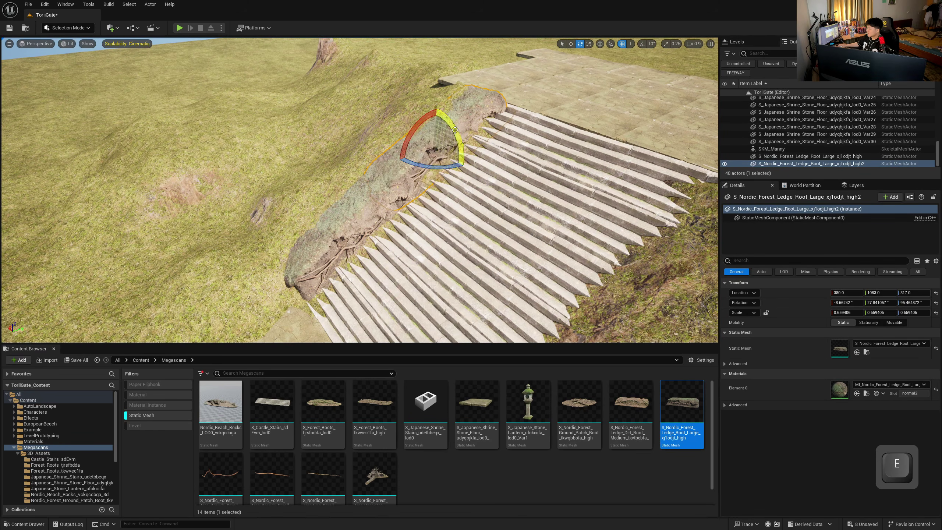
{"action": "key", "text": "d"}
{"action": "right_click_drag", "start_coordinate": [405, 134], "coordinate": [456, 99]}
{"action": "key", "text": "w"}
{"action": "left_click_drag", "start_coordinate": [456, 99], "coordinate": [451, 104], "text": "shift"}
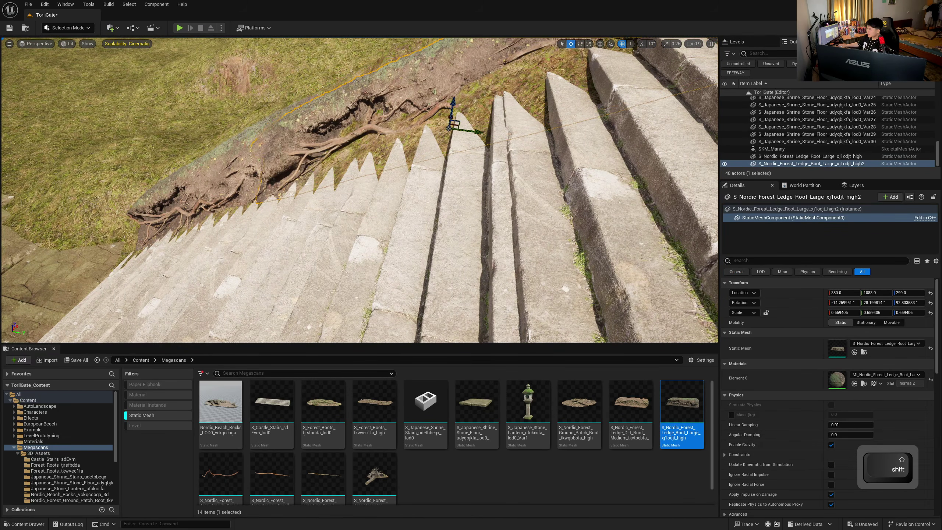
- Duplicate the lower and upper root ledges together and move the copies over the stairs toward the opposite side
{"action": "right_click_drag", "start_coordinate": [451, 104], "coordinate": [457, 127]}
{"action": "key", "text": "a"}
{"action": "key", "text": "s"}
{"action": "key", "text": "w"}
{"action": "key", "text": "d"}
{"action": "key", "text": "a"}
{"action": "left_click", "coordinate": [357, 166]}
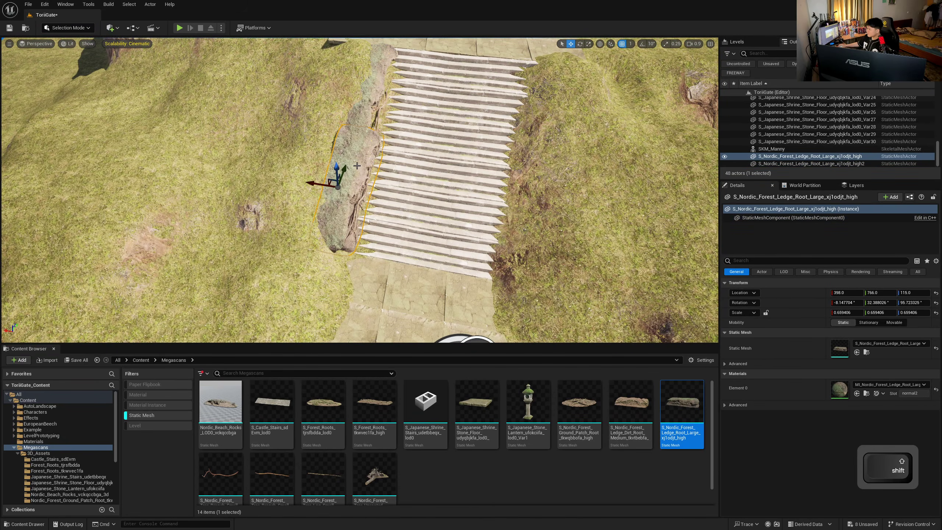
{"action": "right_click_drag", "start_coordinate": [322, 181], "coordinate": [309, 182]}
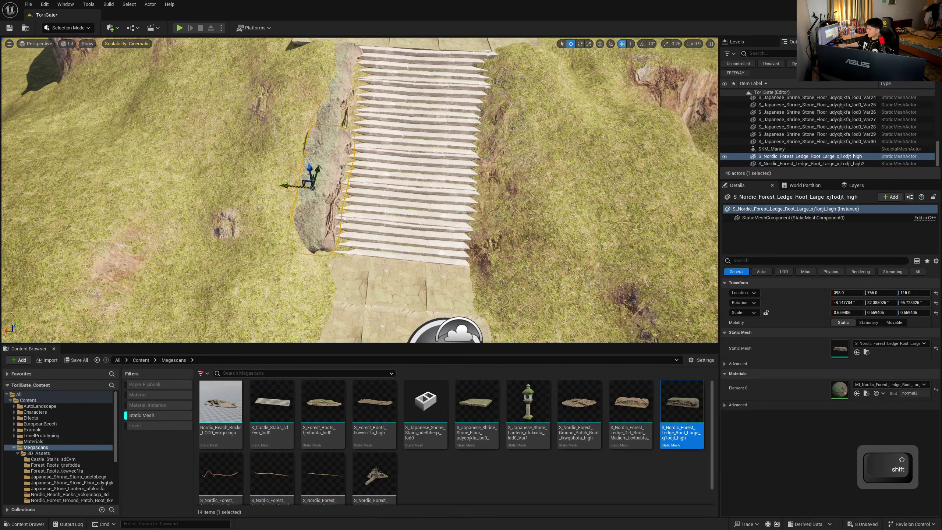
{"action": "left_click_drag", "start_coordinate": [293, 184], "coordinate": [284, 185]}
{"action": "key", "text": "ctrl+z"}
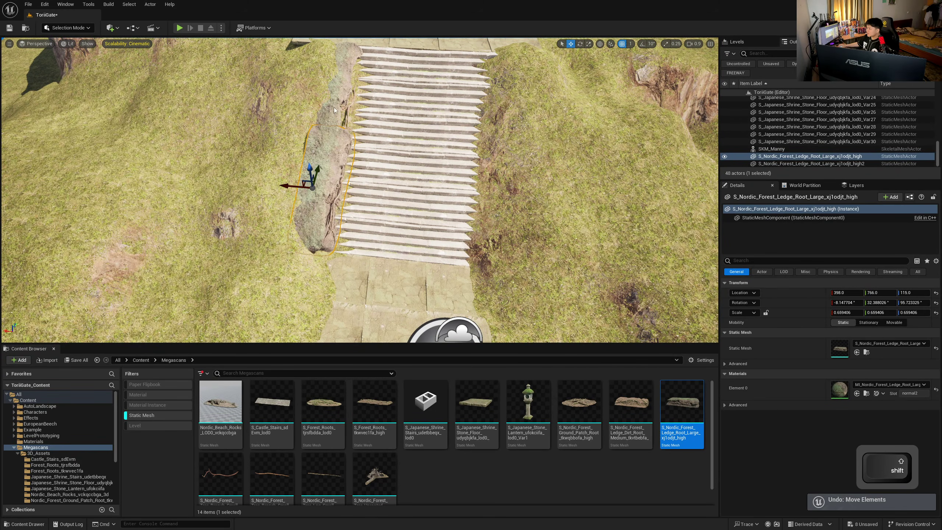
{"action": "left_click", "coordinate": [334, 108], "text": "shift"}
{"action": "left_click_drag", "start_coordinate": [306, 106], "coordinate": [472, 128]}
- Turn the two root ledge copies around to face the stairs and move them beside the opposite stair edge
{"action": "key", "text": "e"}
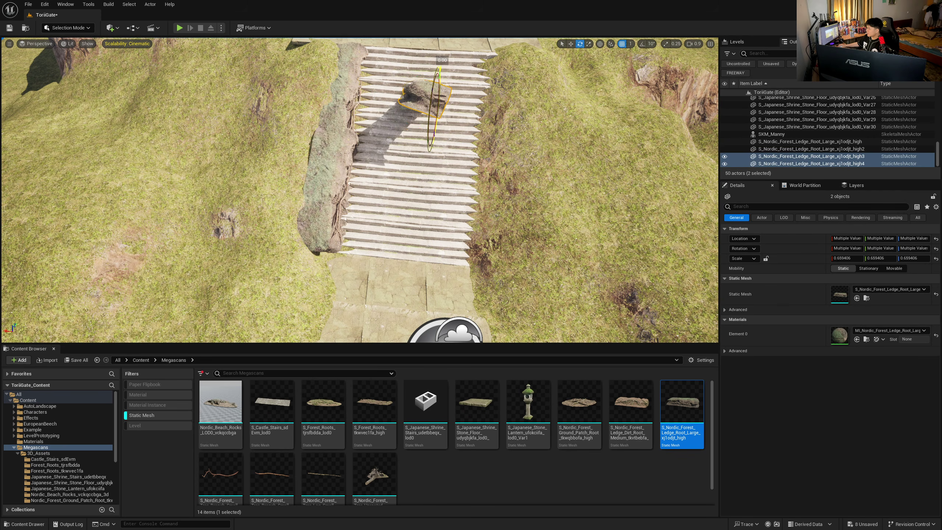
{"action": "left_click_drag", "start_coordinate": [440, 70], "coordinate": [438, 123]}
{"action": "key", "text": "w"}
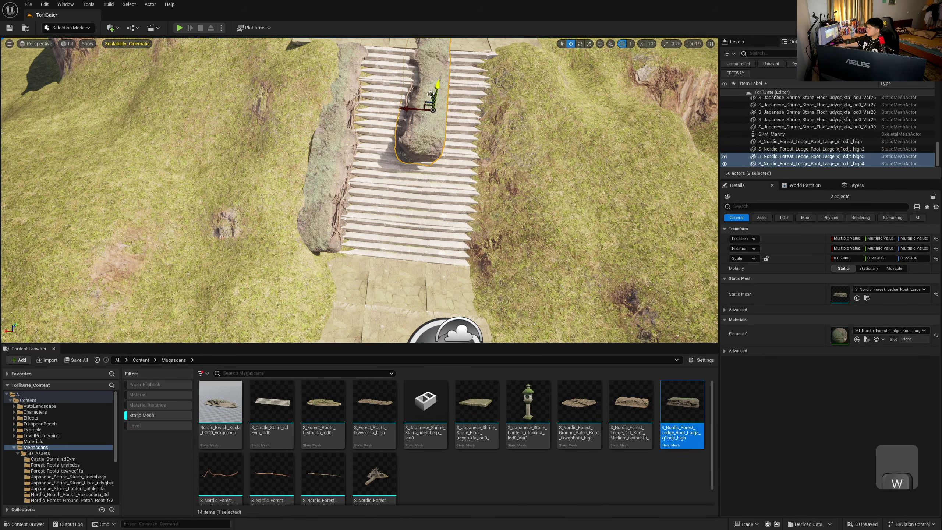
{"action": "left_click_drag", "start_coordinate": [402, 88], "coordinate": [410, 219]}
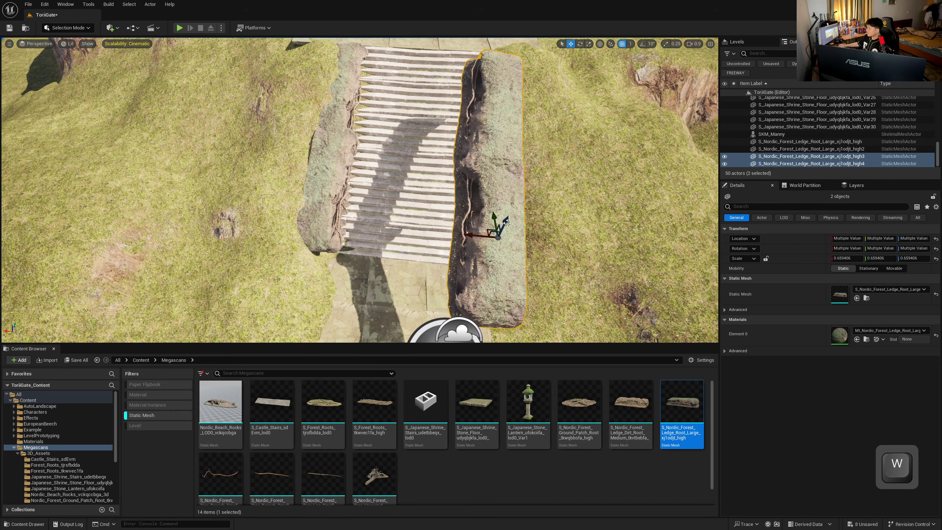
{"action": "left_click_drag", "start_coordinate": [507, 223], "coordinate": [472, 263]}
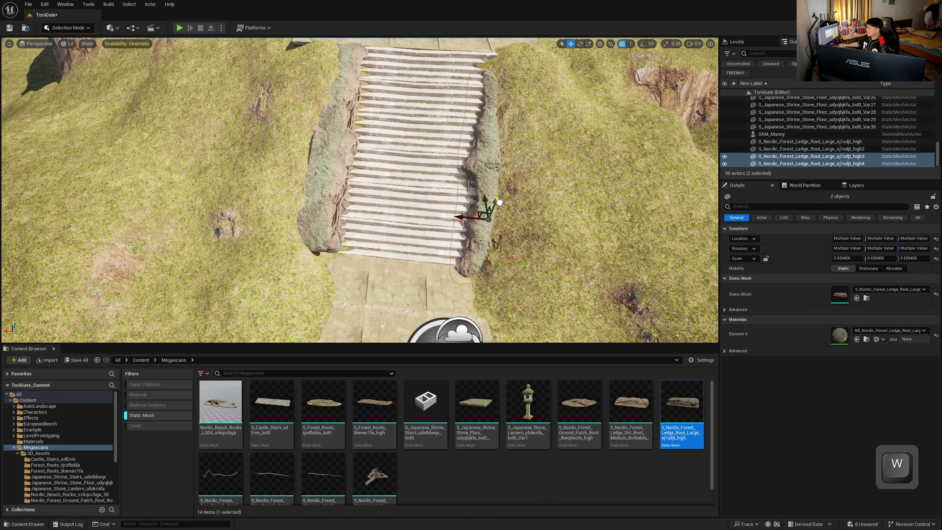
- Fine-tune the rotation and position of both ledge copies so they sit close along the bare stair edge
{"action": "left_click_drag", "start_coordinate": [501, 199], "coordinate": [472, 214]}
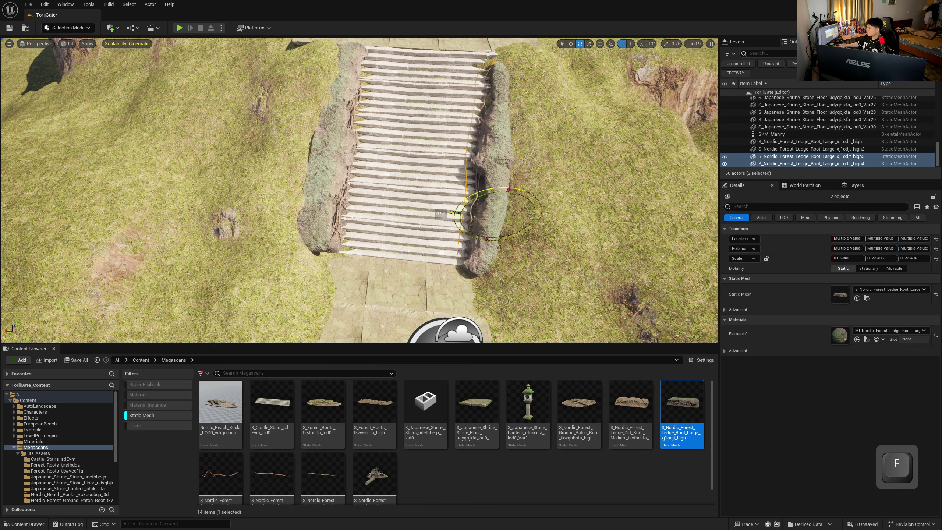
{"action": "mouse_move", "coordinate": [463, 231]}
{"action": "left_mouse_down"}
{"action": "mouse_move", "coordinate": [511, 209]}
{"action": "mouse_move", "coordinate": [475, 203]}
{"action": "mouse_move", "coordinate": [474, 233]}
{"action": "left_mouse_up"}
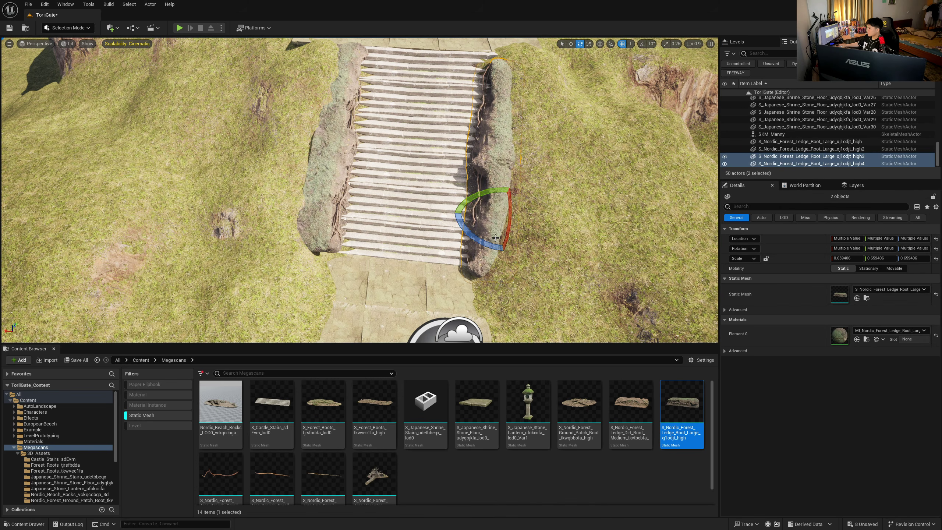
{"action": "key", "text": "w"}
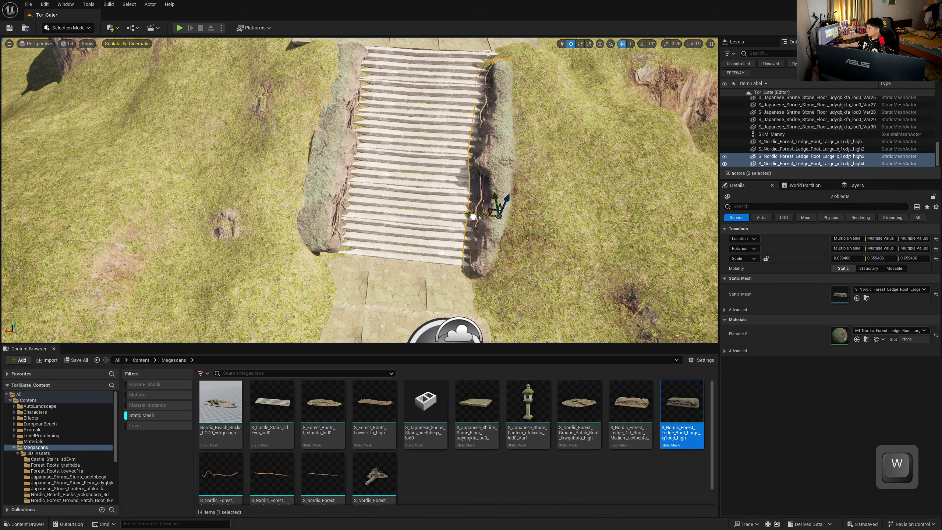
{"action": "left_click_drag", "start_coordinate": [473, 216], "coordinate": [508, 193]}
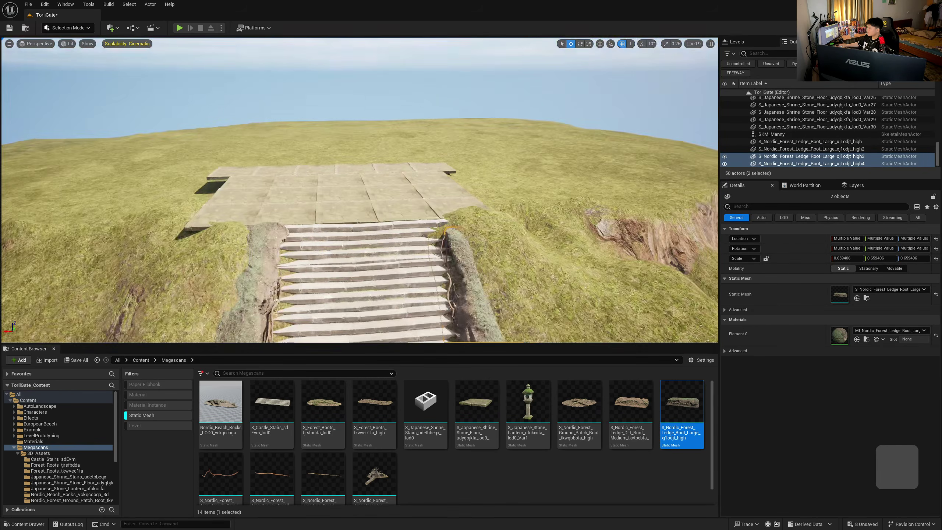
- Rotate the upper ledge copy to about 267.8° around Z and shift it up the slope to about Y 1090, Z 286
{"action": "key", "text": "w"}
{"action": "right_click_drag", "start_coordinate": [376, 175], "coordinate": [389, 182]}
{"action": "key", "text": "a"}
{"action": "key", "text": "s"}
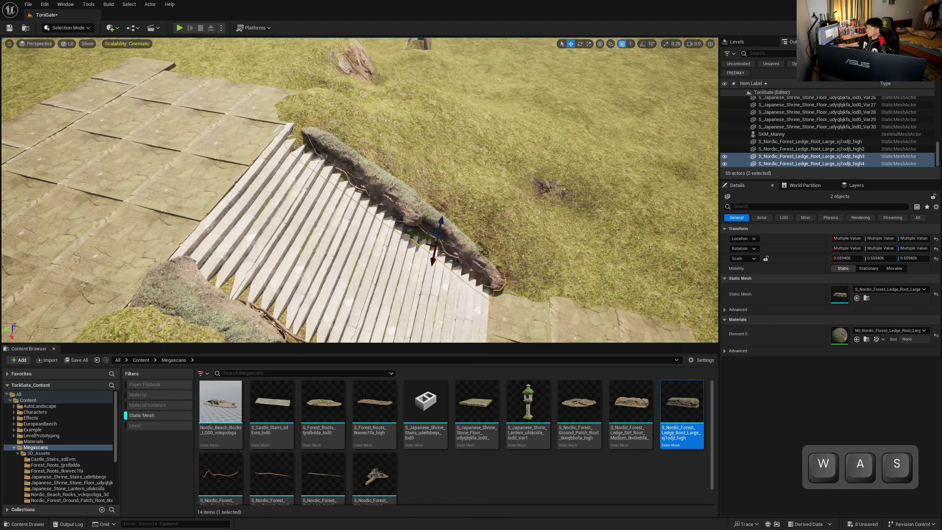
{"action": "left_click", "coordinate": [377, 175]}
{"action": "key", "text": "e"}
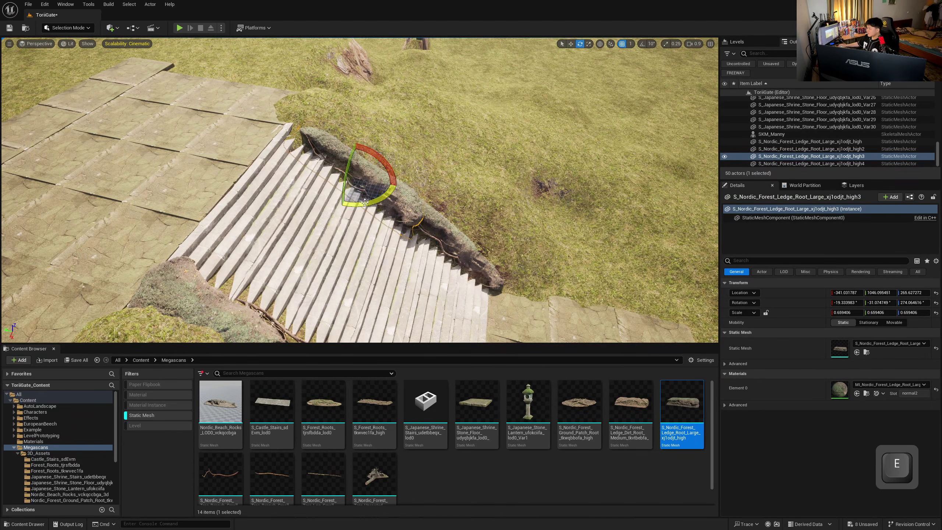
{"action": "left_click_drag", "start_coordinate": [348, 195], "coordinate": [345, 205]}
{"action": "key", "text": "w"}
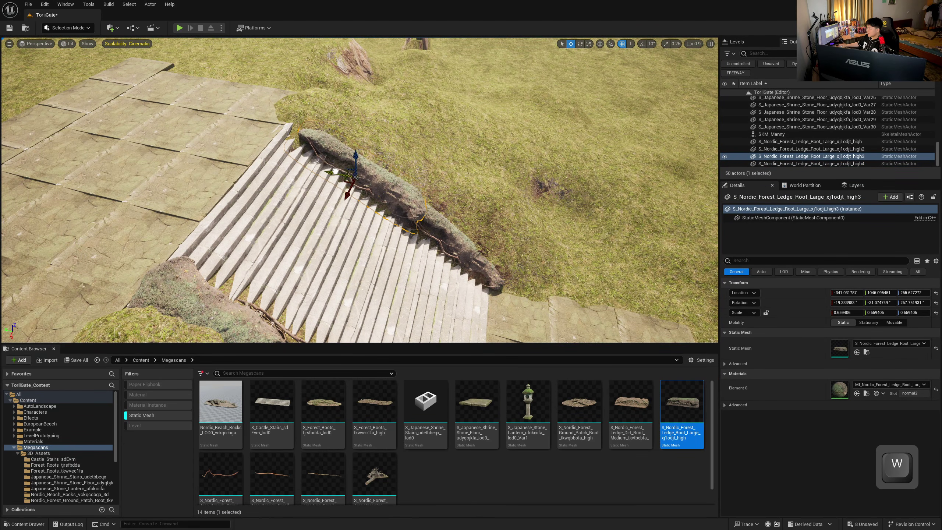
{"action": "left_click_drag", "start_coordinate": [335, 171], "coordinate": [342, 150]}
- Place the S_Forest_Roots_tjrsfbdda mesh on the upper steps at X -181, Y 1187, Z 421, tilted about -29.7° around X
{"action": "key", "text": "d"}
{"action": "right_click_drag", "start_coordinate": [342, 151], "coordinate": [373, 135]}
{"action": "key", "text": "w"}
{"action": "key", "text": "a"}
{"action": "key", "text": "s"}
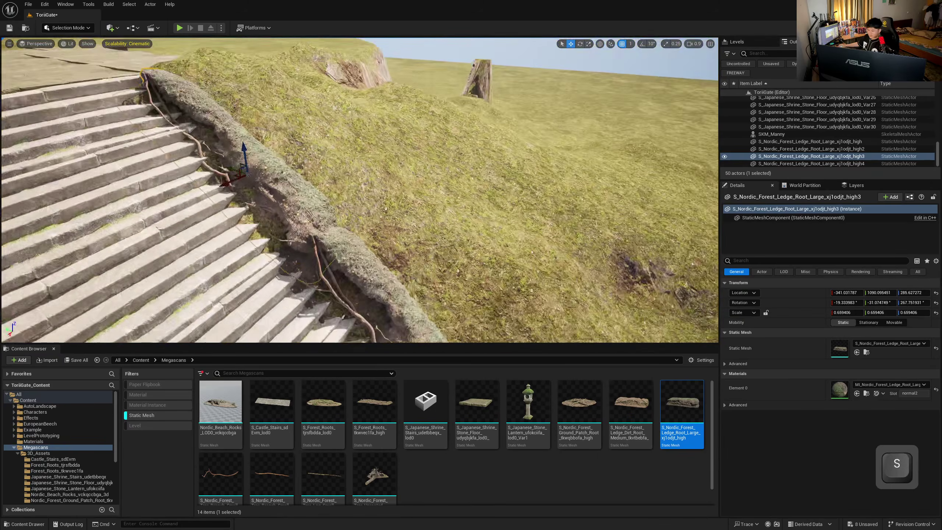
{"action": "mouse_move", "coordinate": [358, 265]}
{"action": "right_mouse_down"}
{"action": "mouse_move", "coordinate": [344, 219]}
{"action": "mouse_move", "coordinate": [365, 279]}
{"action": "mouse_move", "coordinate": [359, 273]}
{"action": "right_mouse_up"}
{"action": "key", "text": "w"}
{"action": "key", "text": "s"}
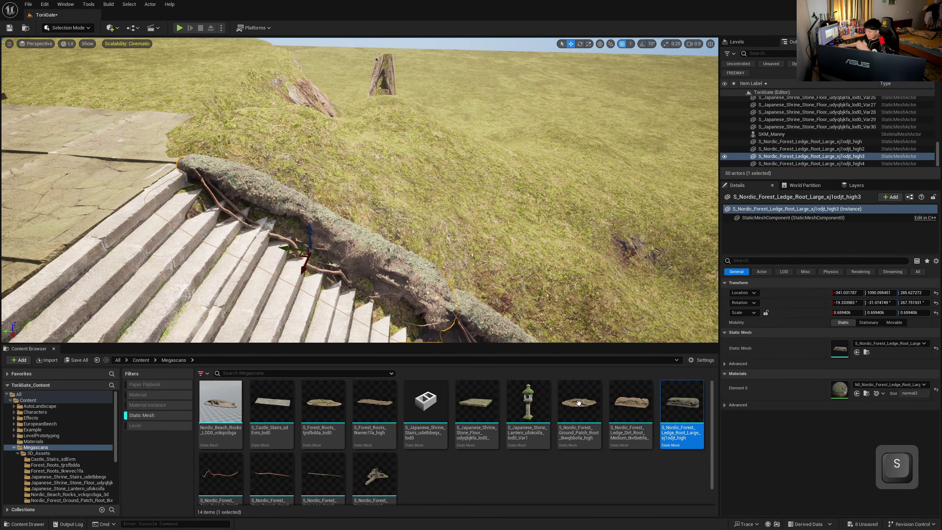
{"action": "left_click_drag", "start_coordinate": [322, 403], "coordinate": [188, 251]}
{"action": "key", "text": "e"}
{"action": "key", "text": "w"}
{"action": "key", "text": "e"}
{"action": "key", "text": "w"}
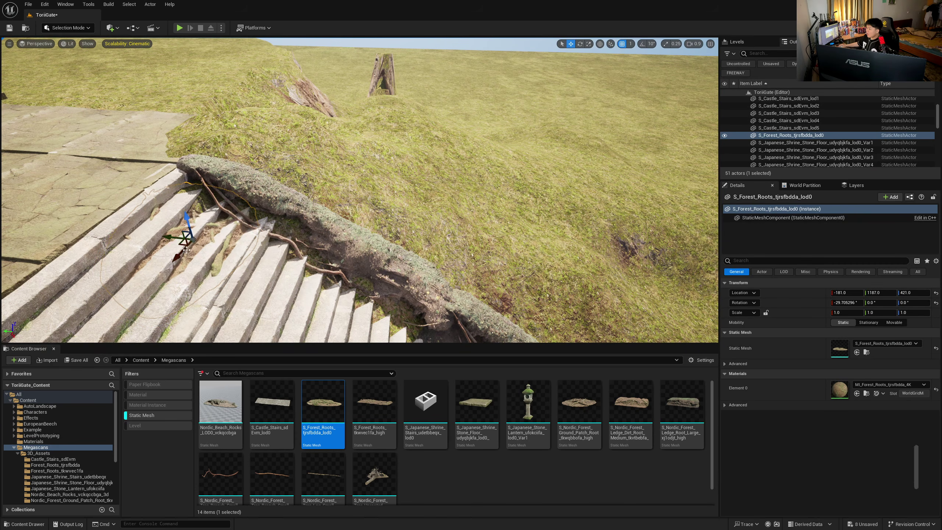
- Duplicate the forest roots to the opposite side of the stairs at X 161, Y 911, Z 217, scaled to about 1.61
{"action": "key", "text": "d"}
{"action": "right_click_drag", "start_coordinate": [412, 148], "coordinate": [334, 151]}
{"action": "key", "text": "s"}
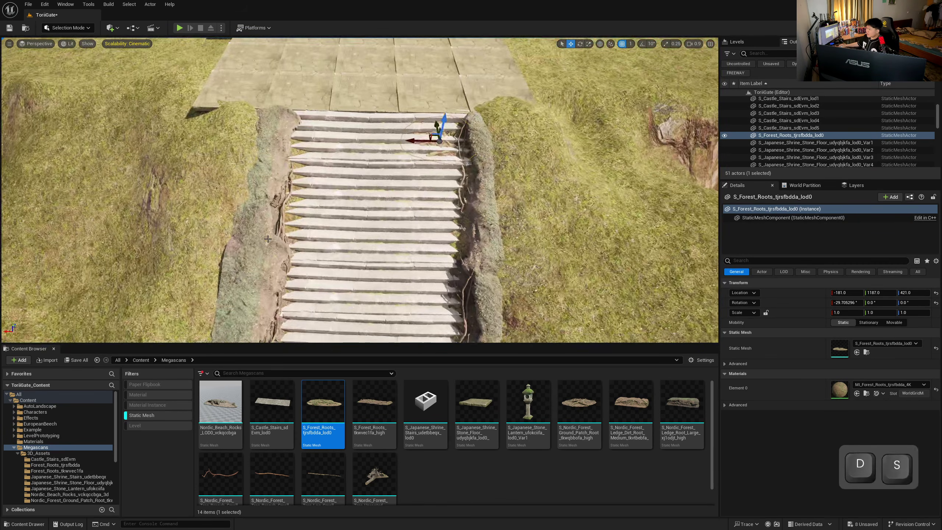
{"action": "left_click_drag", "start_coordinate": [413, 141], "coordinate": [301, 200], "text": "alt"}
{"action": "key", "text": "e"}
{"action": "mouse_move", "coordinate": [315, 238]}
{"action": "left_mouse_down"}
{"action": "mouse_move", "coordinate": [323, 241]}
{"action": "mouse_move", "coordinate": [320, 209]}
{"action": "mouse_move", "coordinate": [328, 204]}
{"action": "mouse_move", "coordinate": [308, 193]}
{"action": "mouse_move", "coordinate": [307, 250]}
{"action": "left_mouse_up"}
{"action": "key", "text": "r"}
{"action": "key", "text": "w"}
{"action": "key", "text": "e"}
{"action": "key", "text": "w"}
{"action": "key", "text": "e"}
- Tilt the enlarged roots to about 13.4°, -21.3° and -137.7° and settle them at X 198, Y 901, Z 213
{"action": "right_click_drag", "start_coordinate": [309, 254], "coordinate": [316, 264]}
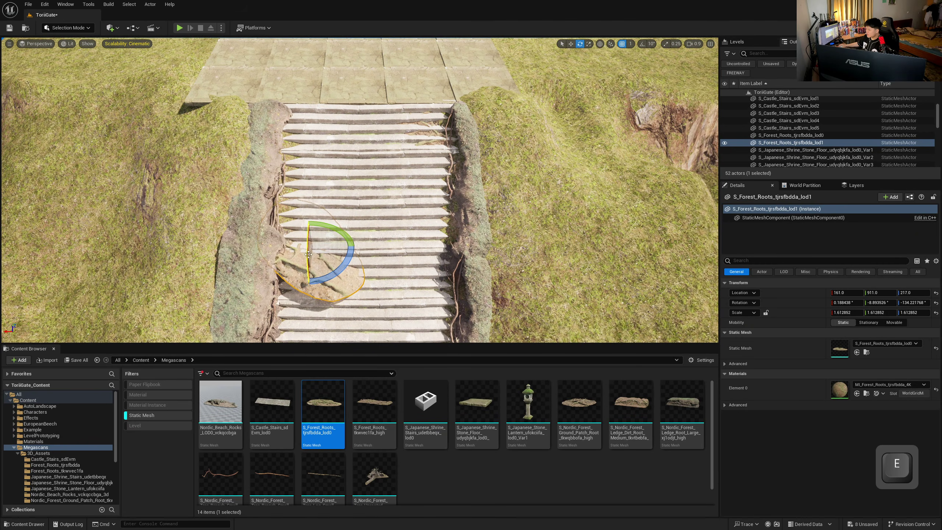
{"action": "left_click_drag", "start_coordinate": [309, 255], "coordinate": [309, 237]}
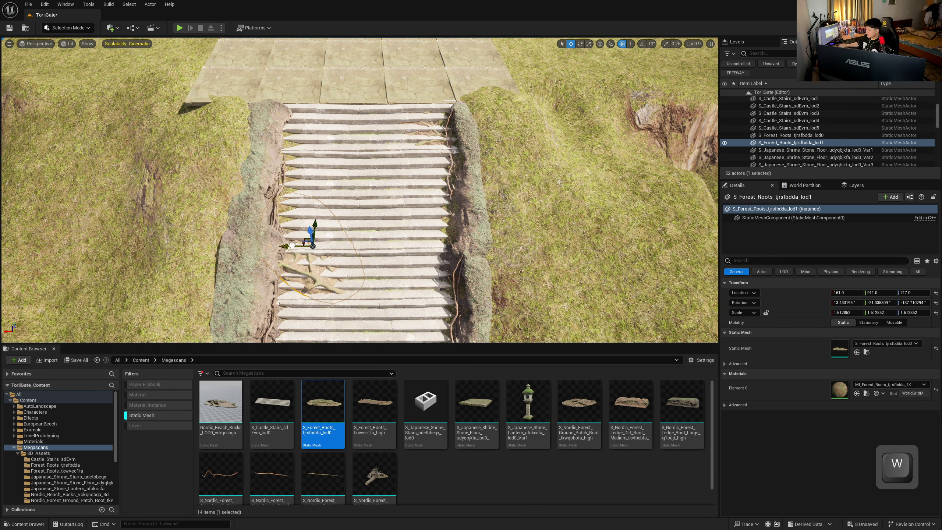
{"action": "left_click_drag", "start_coordinate": [303, 226], "coordinate": [296, 229]}
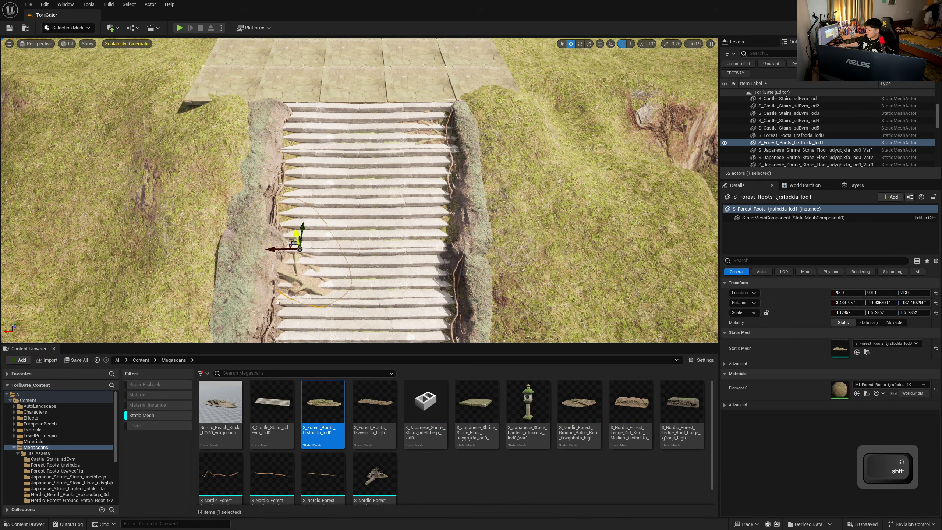
- Duplicate the enlarged roots to the lower steps across the stairs at X -198, Y 689, Z 132, scaled to about 0.87
{"action": "right_click_drag", "start_coordinate": [305, 223], "coordinate": [296, 241]}
{"action": "key", "text": "s"}
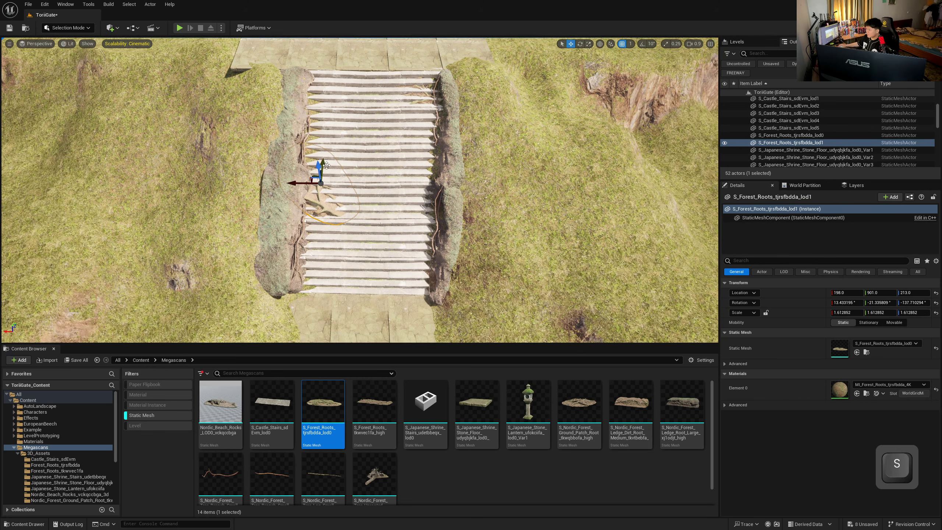
{"action": "left_click_drag", "start_coordinate": [325, 162], "coordinate": [420, 237], "text": "alt"}
{"action": "key", "text": "e"}
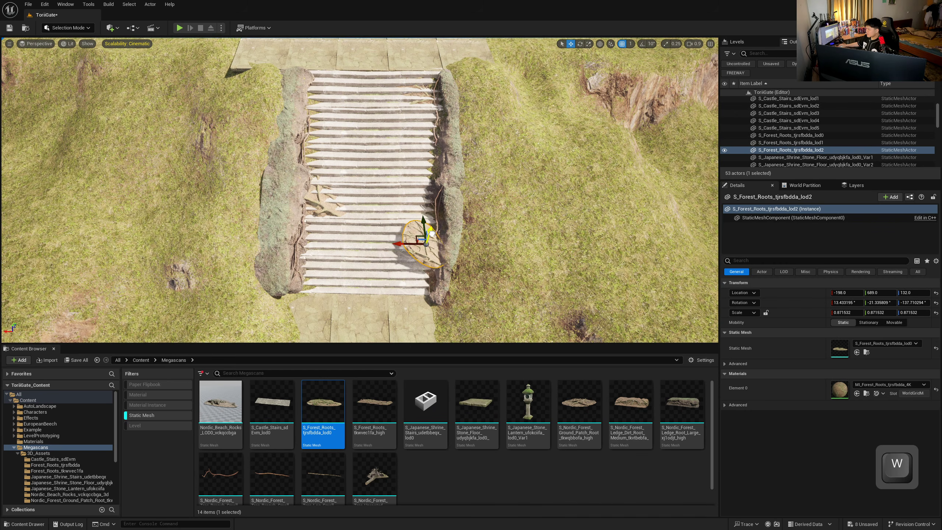
- Tilt the lower roots to about 22.2°, -28.1° and -141.4° and sink them into the steps at X -211, Y 689, Z 91
{"action": "right_click_drag", "start_coordinate": [436, 237], "coordinate": [460, 260]}
{"action": "key", "text": "w"}
{"action": "key", "text": "e"}
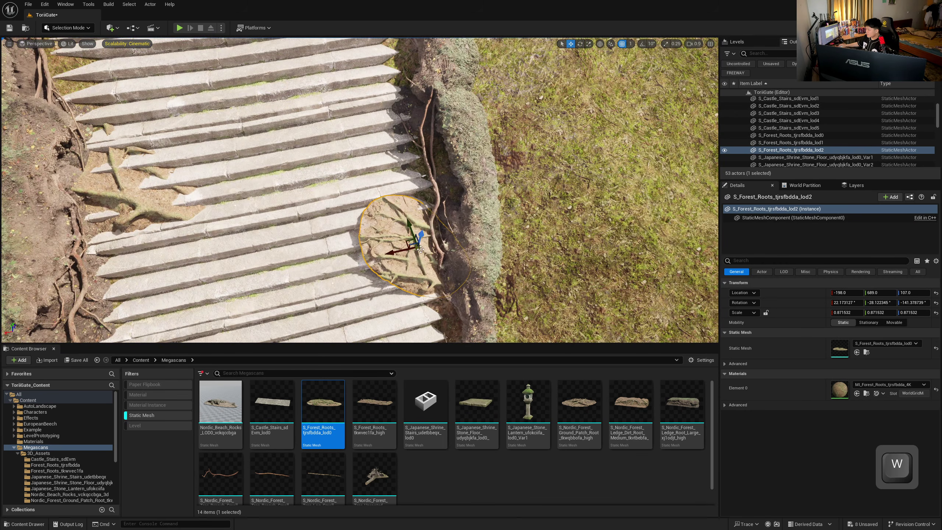
{"action": "left_click_drag", "start_coordinate": [421, 234], "coordinate": [402, 245], "text": "shift"}
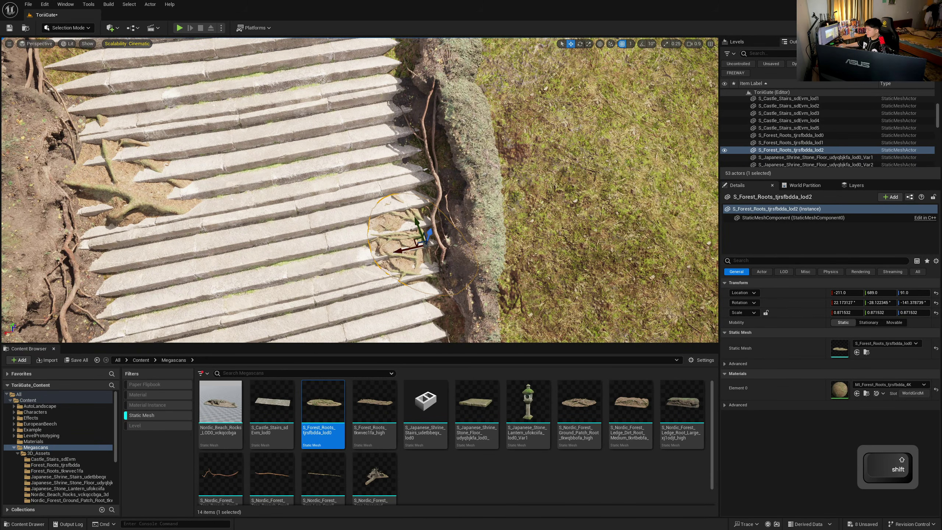
- Place the S_Nordic_Forest_Tree_Uprooted_Small mesh on the middle of the stairway near the lower roots
{"action": "key", "text": "w"}
{"action": "right_click_drag", "start_coordinate": [429, 233], "coordinate": [410, 269]}
{"action": "key", "text": "s"}
{"action": "key", "text": "a"}
{"action": "key", "text": "s"}
{"action": "key", "text": "w"}
{"action": "key", "text": "s"}
{"action": "key", "text": "s"}
{"action": "key", "text": "w"}
{"action": "key", "text": "s"}
{"action": "left_click_drag", "start_coordinate": [374, 475], "coordinate": [390, 155]}
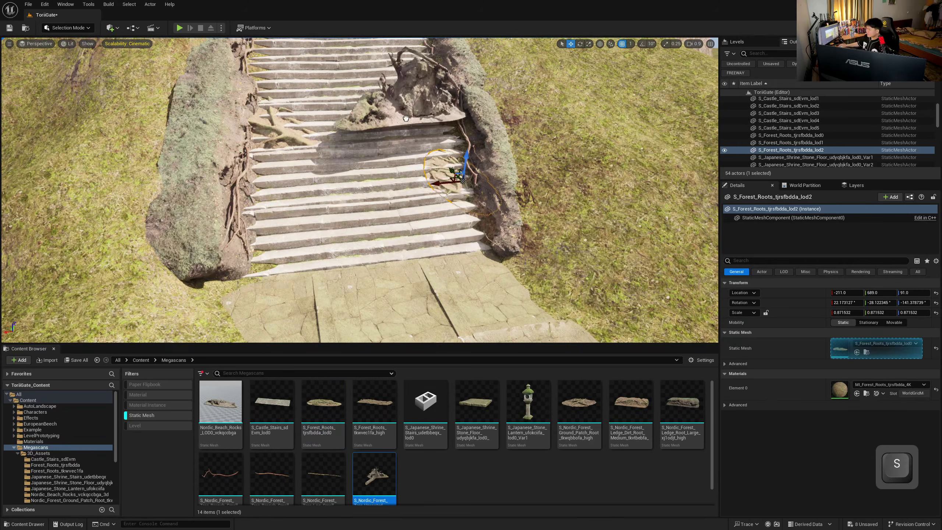
{"action": "left_click_drag", "start_coordinate": [406, 118], "coordinate": [407, 119]}
- Shrink the uprooted tree to about 0.45 and lay it against the ledge at X -236, Y 850, Z 215, rotated to about -10.2°, -25.2°, -91.9°
{"action": "key", "text": "w"}
{"action": "right_click_drag", "start_coordinate": [408, 118], "coordinate": [412, 163]}
{"action": "key", "text": "s"}
{"action": "key", "text": "e"}
{"action": "left_click_drag", "start_coordinate": [374, 206], "coordinate": [434, 223]}
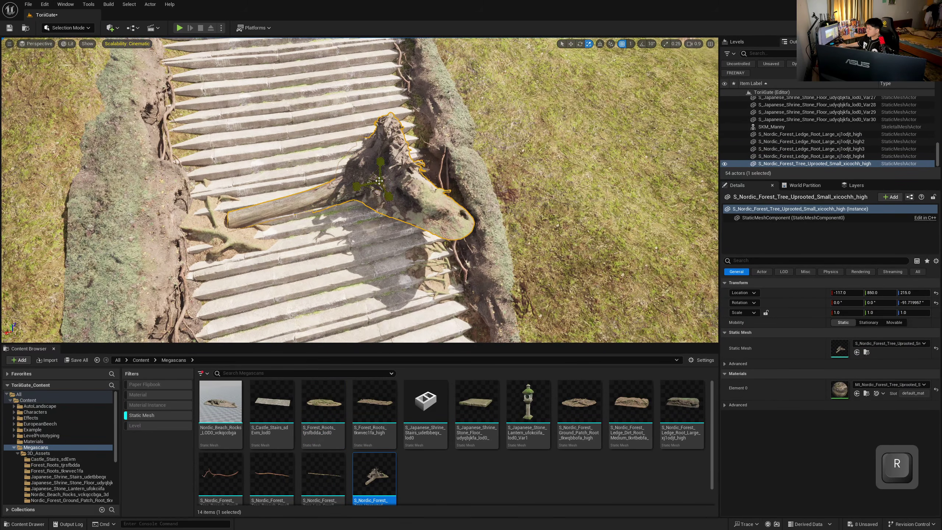
{"action": "left_click_drag", "start_coordinate": [379, 181], "coordinate": [367, 191]}
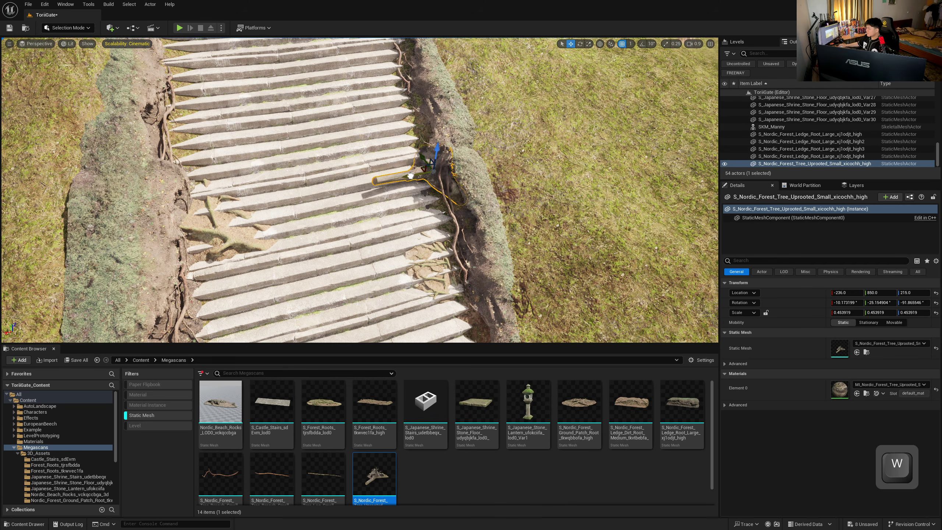
- Scale the uprooted tree up to about 0.66 and embed it in the ledge at X -234, Y 850, Z 205
{"action": "key", "text": "w"}
{"action": "mouse_move", "coordinate": [446, 172]}
{"action": "right_mouse_down"}
{"action": "mouse_move", "coordinate": [490, 179]}
{"action": "mouse_move", "coordinate": [446, 171]}
{"action": "right_mouse_up"}
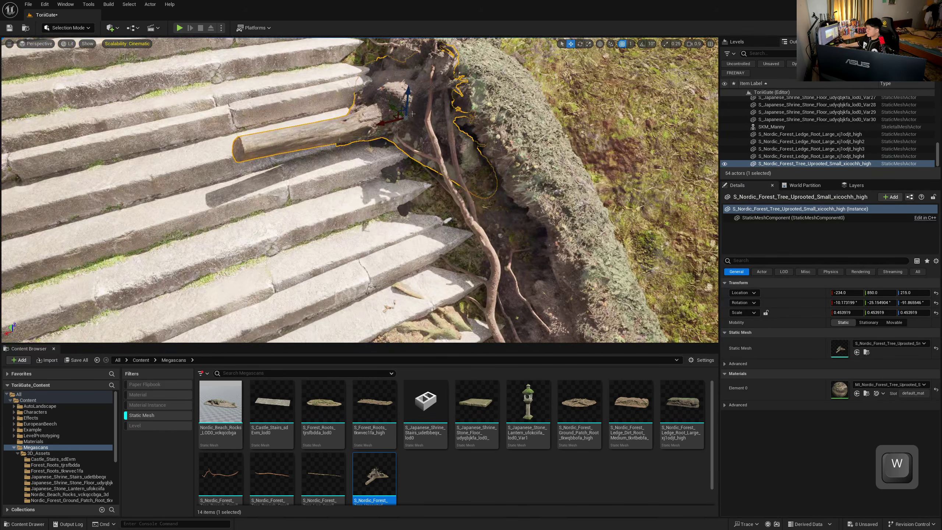
{"action": "key", "text": "e"}
{"action": "left_click_drag", "start_coordinate": [404, 117], "coordinate": [411, 111]}
{"action": "key", "text": "w"}
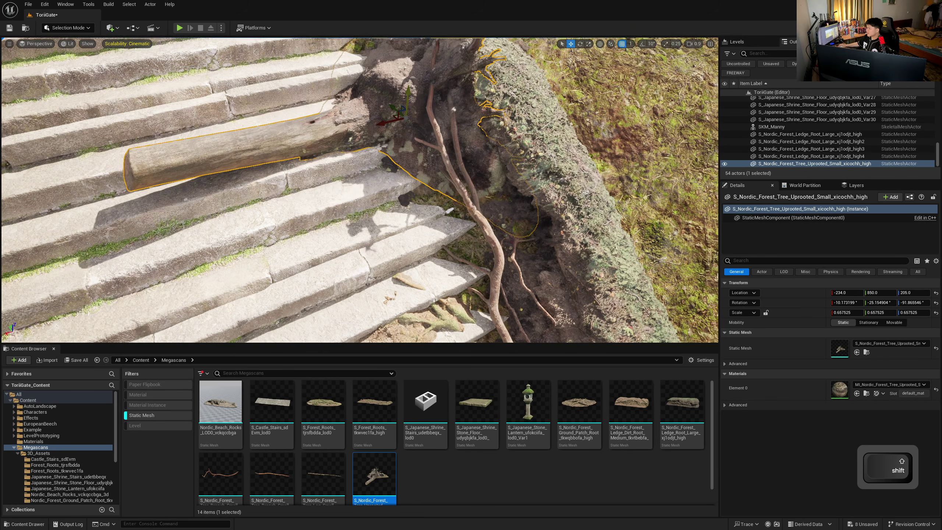
- Duplicate the uprooted tree across the steps to X -74, Y 850, Z 205
{"action": "key", "text": "s"}
{"action": "right_click_drag", "start_coordinate": [413, 105], "coordinate": [400, 153]}
{"action": "key", "text": "w"}
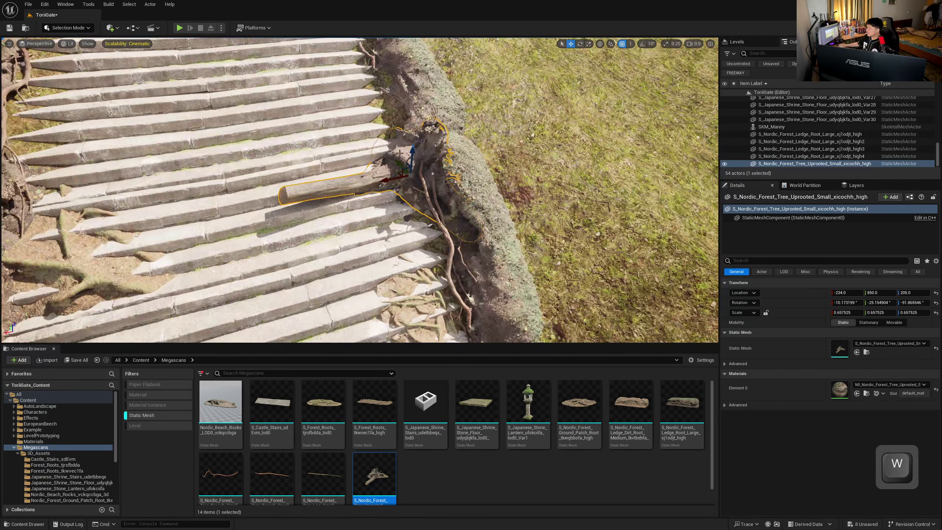
{"action": "left_click_drag", "start_coordinate": [384, 180], "coordinate": [268, 199]}
- Turn the uprooted tree copy to about -287.8° around Z and move it to the opposite ledge at X 339, Y 1340
{"action": "key", "text": "w"}
{"action": "right_click_drag", "start_coordinate": [268, 199], "coordinate": [337, 207]}
{"action": "key", "text": "s"}
{"action": "key", "text": "e"}
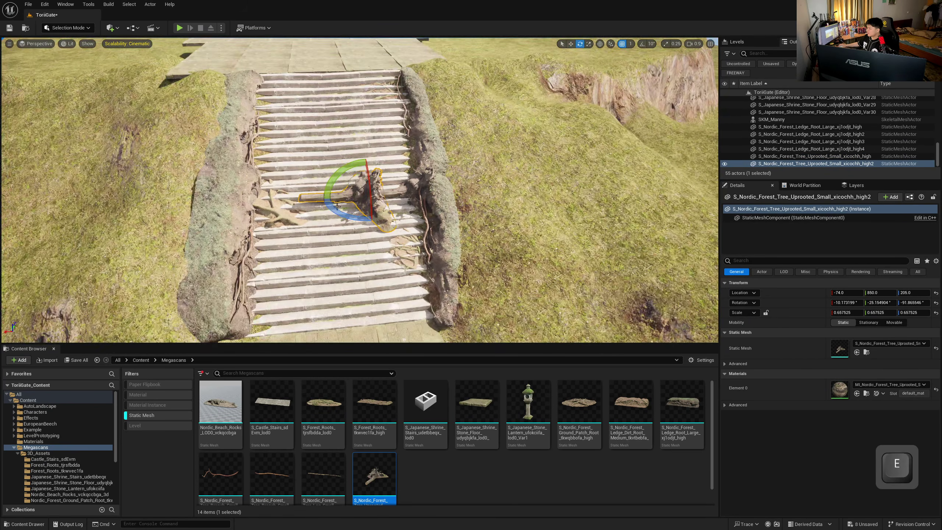
{"action": "left_click_drag", "start_coordinate": [338, 206], "coordinate": [328, 126]}
{"action": "key", "text": "w"}
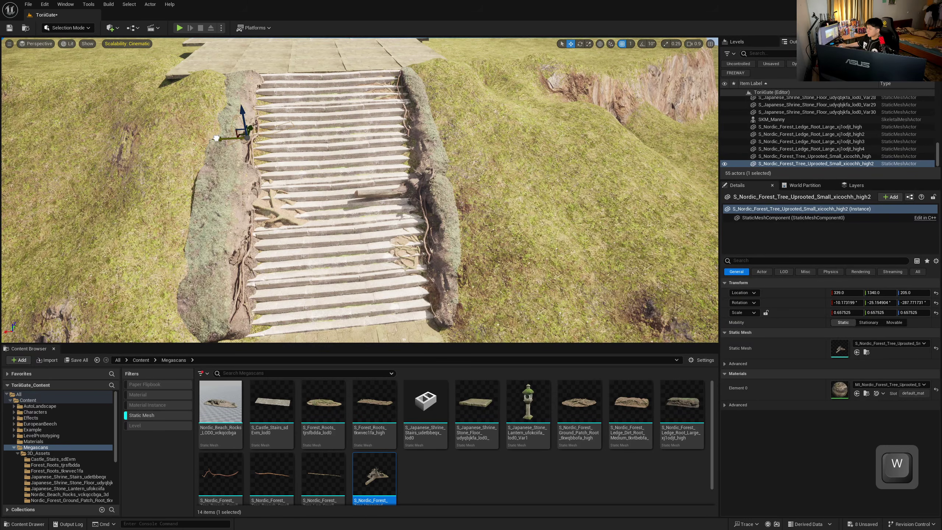
- Move the uprooted tree copy down beside the enlarged roots to X 291, Y 869, Z 232, tilted to about -18.5°, 7.5° and -286.4°
{"action": "left_click_drag", "start_coordinate": [250, 129], "coordinate": [213, 204]}
{"action": "left_click", "coordinate": [247, 160], "text": "shift"}
{"action": "left_click", "coordinate": [236, 163]}
{"action": "mouse_move", "coordinate": [238, 174]}
{"action": "left_mouse_down", "text": "shift"}
{"action": "mouse_move", "coordinate": [252, 210]}
{"action": "mouse_move", "coordinate": [233, 214]}
{"action": "mouse_move", "coordinate": [261, 171]}
{"action": "mouse_move", "coordinate": [260, 192]}
{"action": "mouse_move", "coordinate": [233, 188]}
{"action": "mouse_move", "coordinate": [236, 174]}
{"action": "left_mouse_up", "text": "shift"}
{"action": "key", "text": "e"}
{"action": "key", "text": "w"}
- Sink the uprooted tree copy into the roots at X 255, Y 869, Z 197, turned to about -258° around Z
{"action": "right_click_drag", "start_coordinate": [236, 175], "coordinate": [242, 185]}
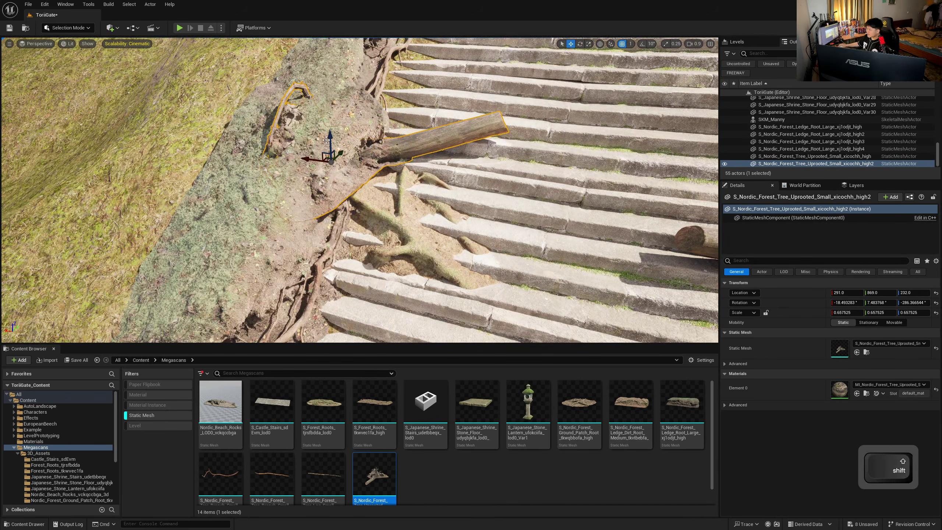
{"action": "left_click_drag", "start_coordinate": [330, 146], "coordinate": [342, 171], "text": "shift"}
{"action": "key", "text": "e"}
{"action": "key", "text": "w"}
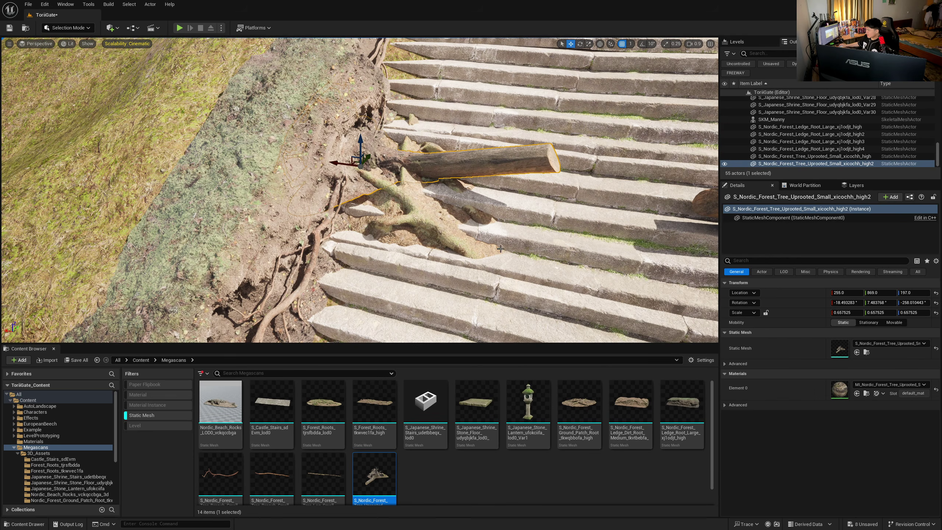
- Tilt the uprooted tree copy beside the enlarged roots to about -16.8°, 15.4° and -257.7°
{"action": "left_click", "coordinate": [393, 207]}
{"action": "left_click_drag", "start_coordinate": [415, 143], "coordinate": [412, 149]}
{"action": "key", "text": "s"}
{"action": "right_click_drag", "start_coordinate": [372, 153], "coordinate": [372, 152]}
{"action": "left_click", "coordinate": [372, 152]}
{"action": "key", "text": "e"}
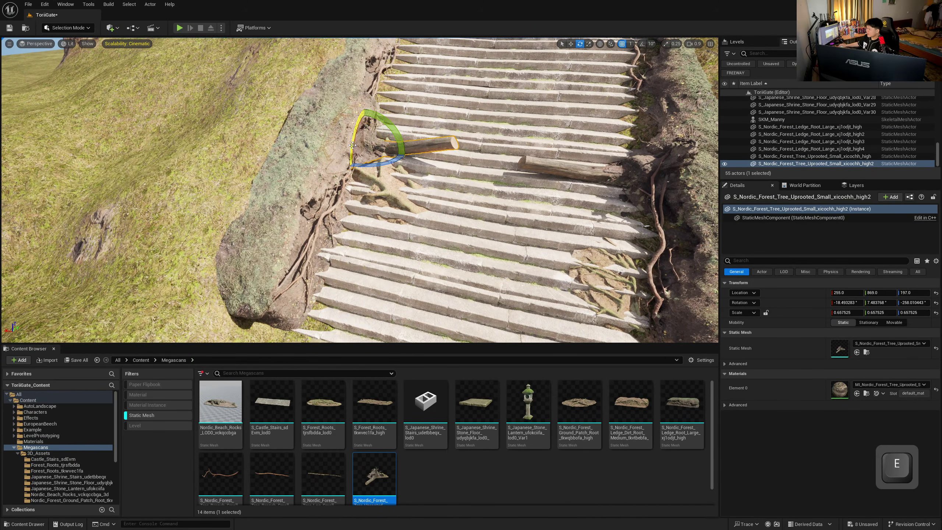
{"action": "left_click_drag", "start_coordinate": [362, 123], "coordinate": [364, 107]}
{"action": "right_click_drag", "start_coordinate": [364, 107], "coordinate": [367, 91]}
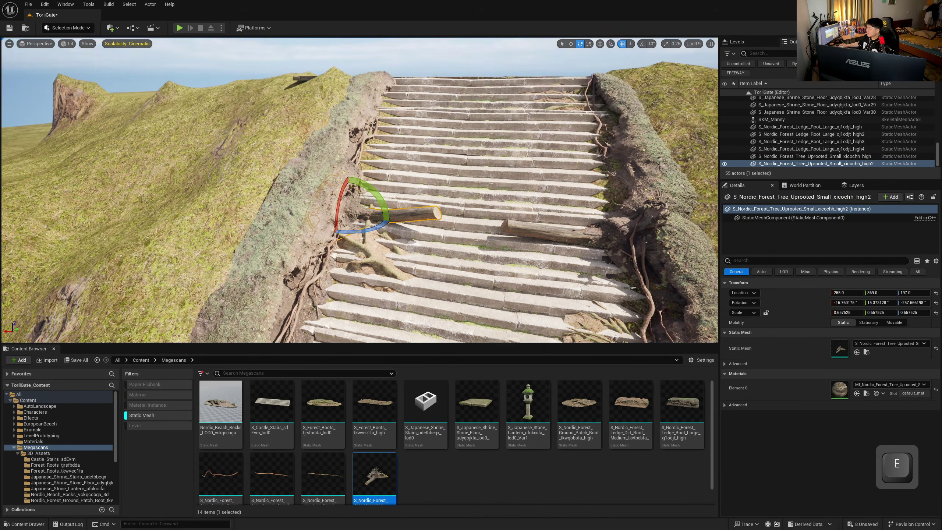
{"action": "key", "text": "w"}
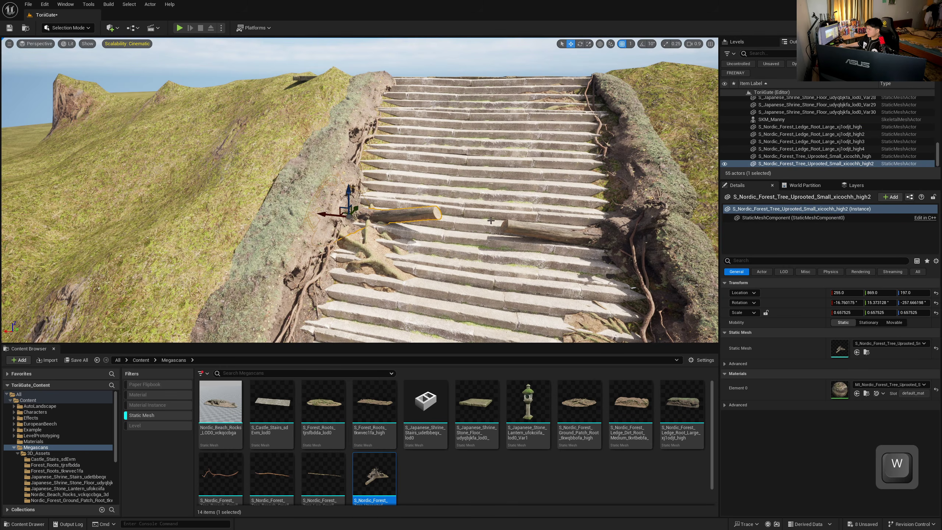
- Move the original uprooted tree up the steps to the upper part of the right root ledge
{"action": "left_click", "coordinate": [624, 230]}
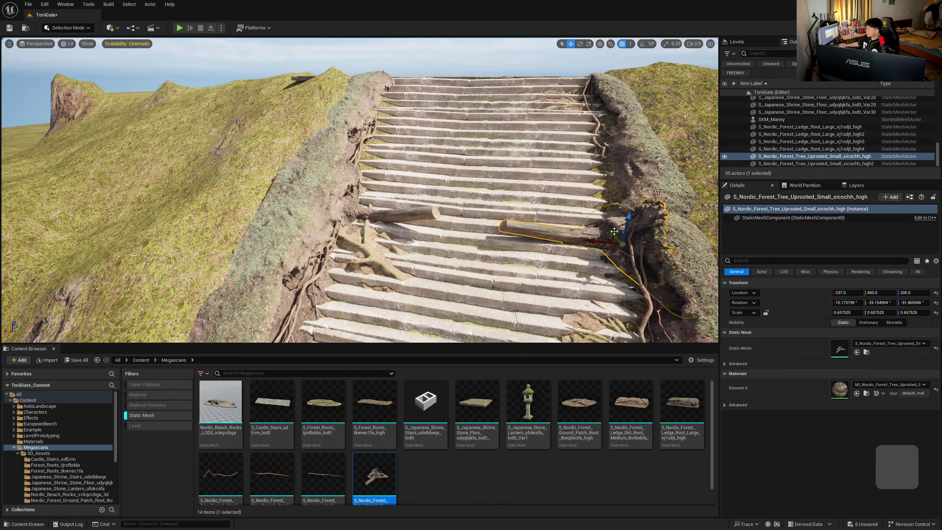
{"action": "left_click_drag", "start_coordinate": [615, 231], "coordinate": [611, 173]}
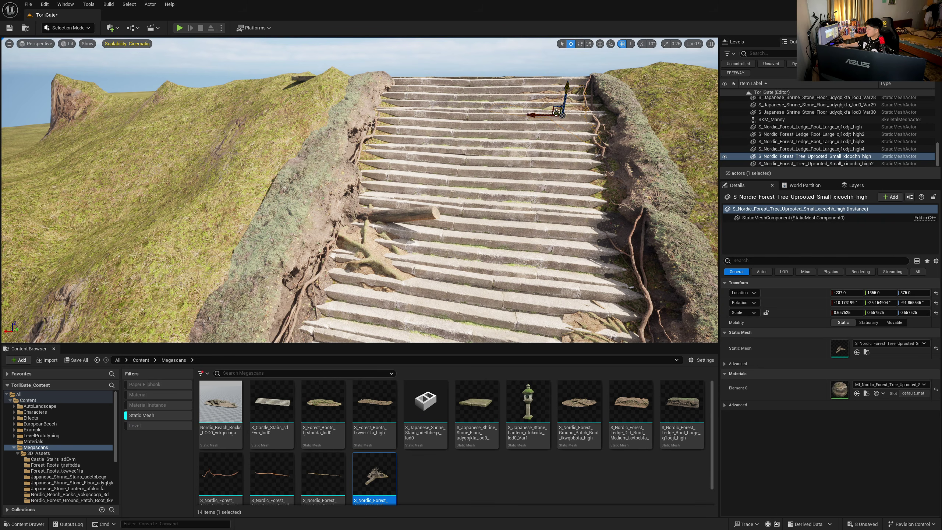
{"action": "left_click_drag", "start_coordinate": [556, 113], "coordinate": [595, 127]}
- Raise the landscape along the outer side of the left ledge using the Sculpt tool with strength about 0.38 and brush falloff about 0.27
{"action": "key", "text": "s"}
{"action": "right_click_drag", "start_coordinate": [599, 101], "coordinate": [599, 101]}
{"action": "key", "text": "w"}
{"action": "key", "text": "a"}
{"action": "key", "text": "s"}
{"action": "right_click_drag", "start_coordinate": [240, 67], "coordinate": [240, 68]}
{"action": "left_click", "coordinate": [69, 28]}
{"action": "left_click", "coordinate": [70, 53]}
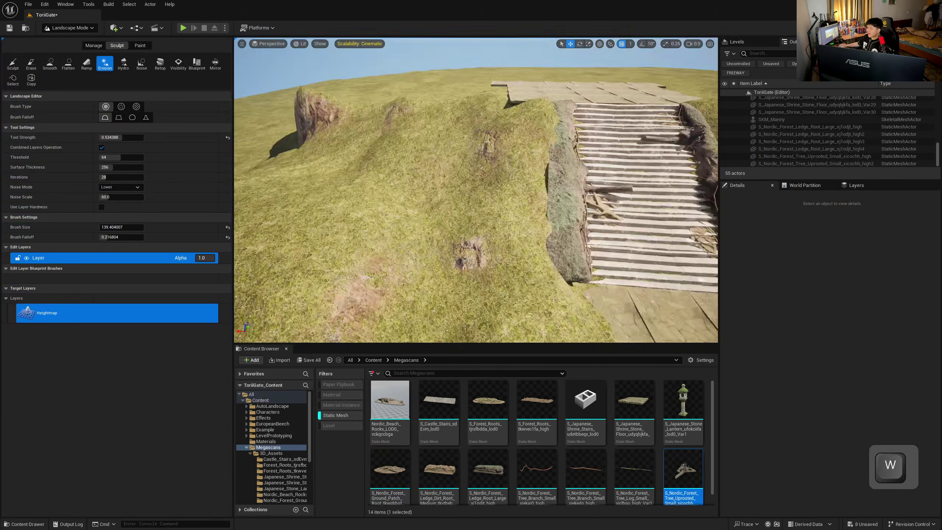
{"action": "key", "text": "w"}
{"action": "right_click_drag", "start_coordinate": [475, 185], "coordinate": [475, 186]}
{"action": "key", "text": "s"}
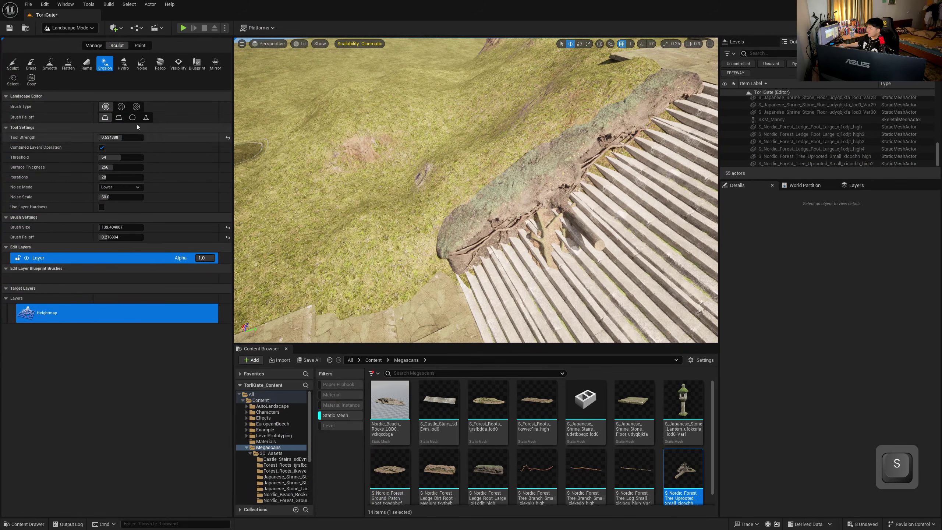
{"action": "left_click", "coordinate": [12, 62]}
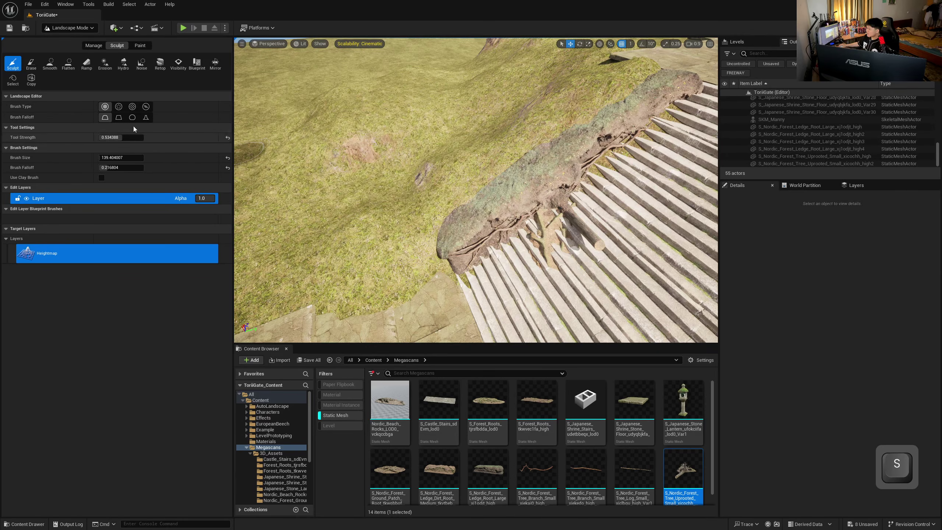
{"action": "left_click", "coordinate": [118, 137]}
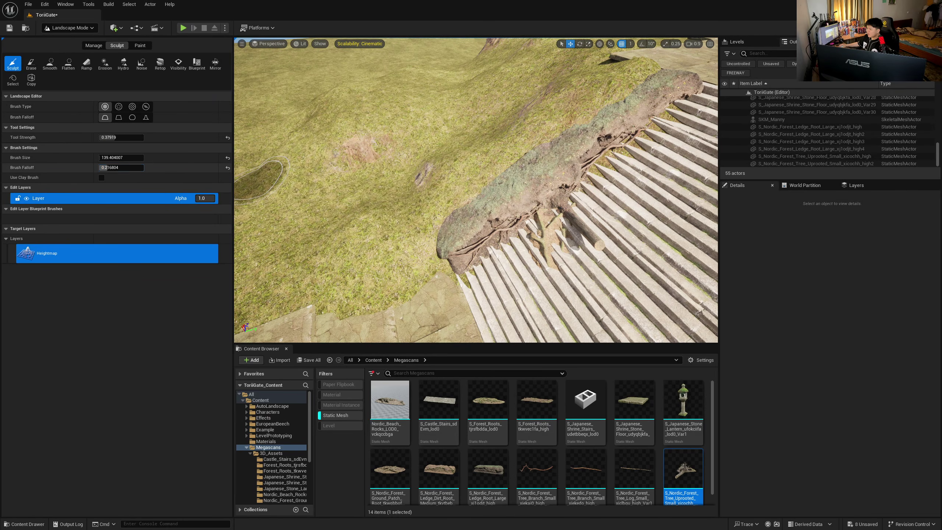
{"action": "mouse_move", "coordinate": [482, 202]}
{"action": "left_mouse_down"}
{"action": "mouse_move", "coordinate": [490, 182]}
{"action": "mouse_move", "coordinate": [561, 115]}
{"action": "mouse_move", "coordinate": [622, 85]}
{"action": "left_mouse_up"}
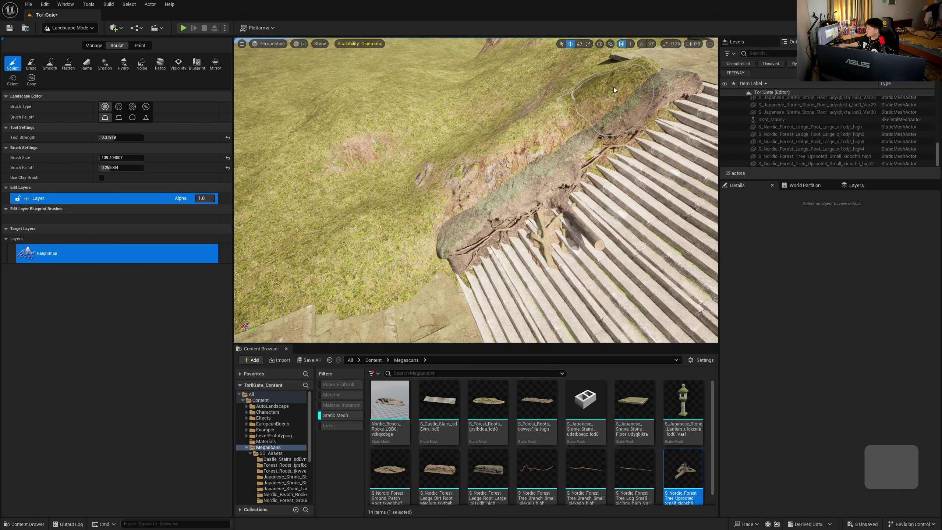
- Undo the last sculpt strokes and raise the ground again toward the upper end of the left ledge
{"action": "key", "text": "ctrl+z"}
{"action": "key", "text": "ctrl+z"}
{"action": "key", "text": "ctrl+z"}
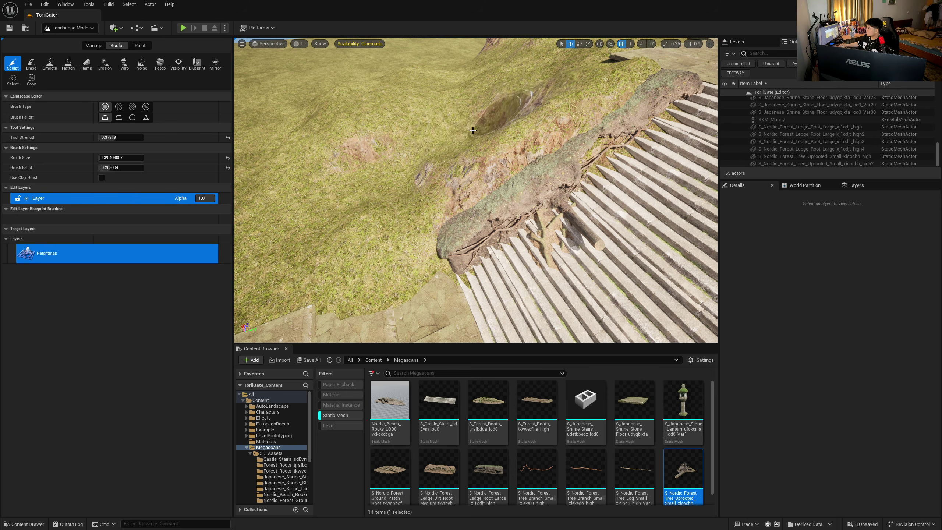
{"action": "mouse_move", "coordinate": [514, 109]}
{"action": "left_mouse_down"}
{"action": "mouse_move", "coordinate": [527, 108]}
{"action": "mouse_move", "coordinate": [452, 141]}
{"action": "mouse_move", "coordinate": [475, 123]}
{"action": "mouse_move", "coordinate": [415, 162]}
{"action": "mouse_move", "coordinate": [432, 158]}
{"action": "mouse_move", "coordinate": [490, 101]}
{"action": "mouse_move", "coordinate": [601, 69]}
{"action": "left_mouse_up"}
- Raise the landscape along the outer side of the right ledge and undo the last Sculpt stroke
{"action": "right_click_drag", "start_coordinate": [607, 58], "coordinate": [546, 143]}
{"action": "key", "text": "s"}
{"action": "mouse_move", "coordinate": [546, 144]}
{"action": "left_mouse_down"}
{"action": "mouse_move", "coordinate": [516, 160]}
{"action": "mouse_move", "coordinate": [395, 80]}
{"action": "left_mouse_up"}
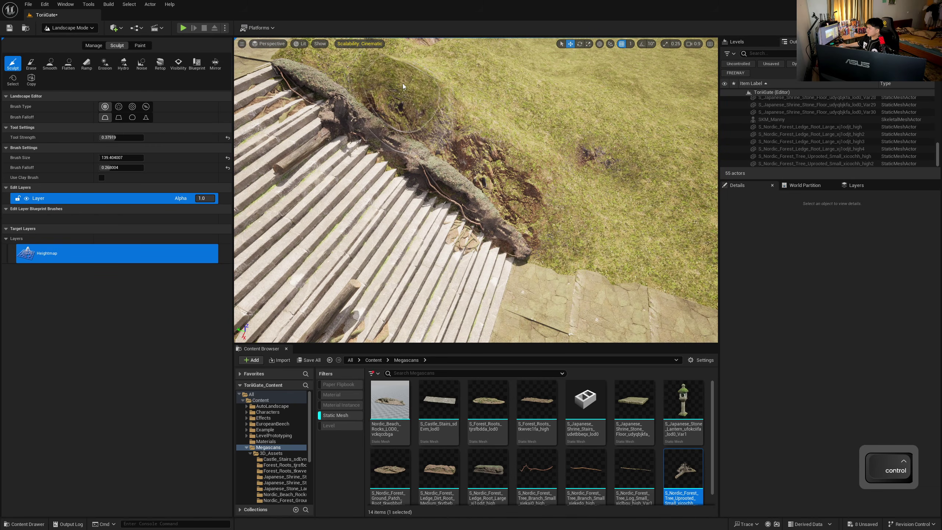
{"action": "key", "text": "ctrl+z"}
{"action": "right_click_drag", "start_coordinate": [380, 74], "coordinate": [371, 62]}
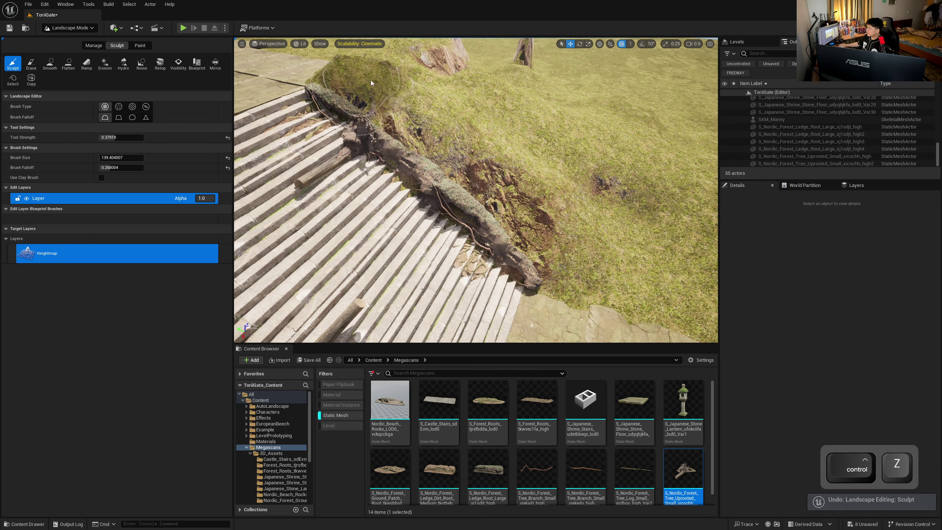
- Smooth the raised ground outside both ledges with the Smooth tool, ending at strength about 0.197
{"action": "left_click", "coordinate": [54, 65]}
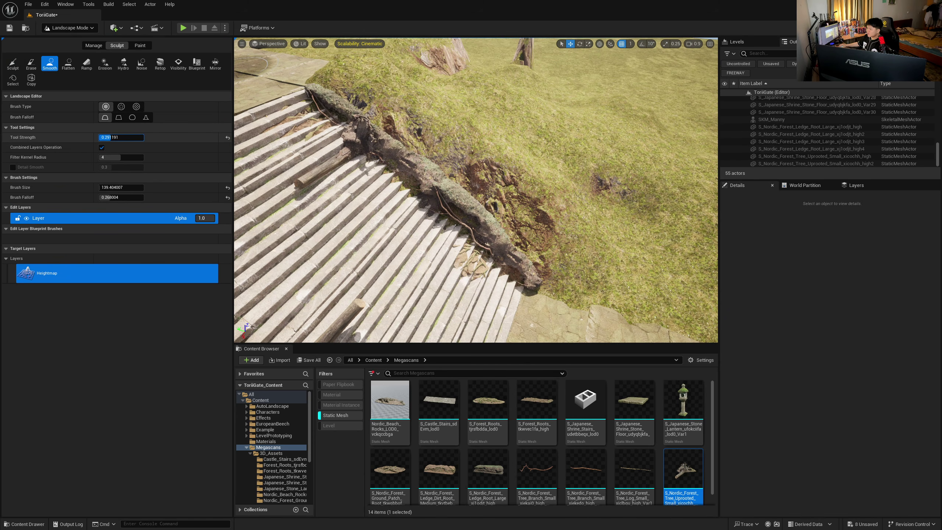
{"action": "mouse_move", "coordinate": [367, 107]}
{"action": "left_mouse_down"}
{"action": "mouse_move", "coordinate": [420, 107]}
{"action": "mouse_move", "coordinate": [545, 236]}
{"action": "left_mouse_up"}
{"action": "right_click_drag", "start_coordinate": [569, 238], "coordinate": [445, 208]}
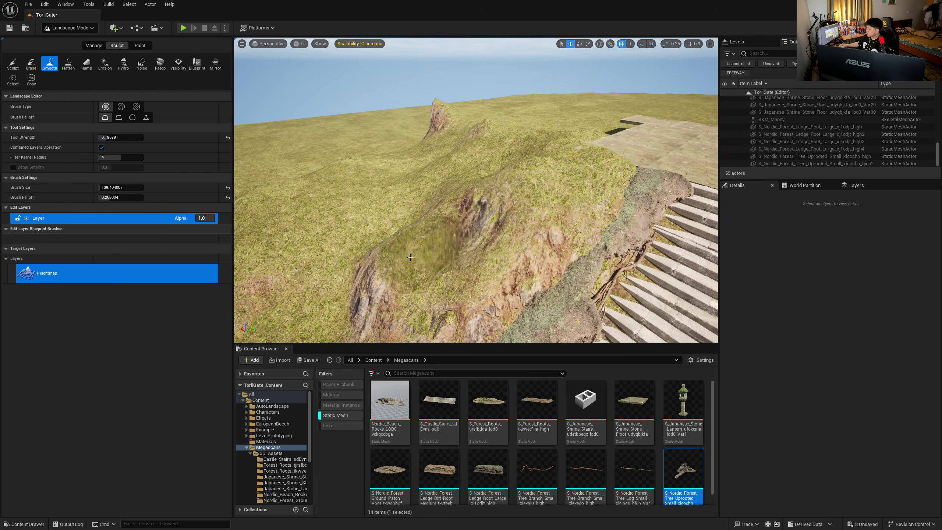
{"action": "mouse_move", "coordinate": [396, 262]}
{"action": "left_mouse_down"}
{"action": "mouse_move", "coordinate": [479, 193]}
{"action": "mouse_move", "coordinate": [404, 252]}
{"action": "left_mouse_up"}
- Smooth the landscape around the upper end of the left ledge, next to the paved landing
{"action": "mouse_move", "coordinate": [464, 208]}
{"action": "right_mouse_down"}
{"action": "mouse_move", "coordinate": [556, 208]}
{"action": "mouse_move", "coordinate": [531, 159]}
{"action": "mouse_move", "coordinate": [608, 148]}
{"action": "mouse_move", "coordinate": [630, 156]}
{"action": "mouse_move", "coordinate": [608, 141]}
{"action": "right_mouse_up"}
{"action": "key", "text": "w"}
{"action": "key", "text": "d"}
{"action": "key", "text": "s"}
{"action": "key", "text": "a"}
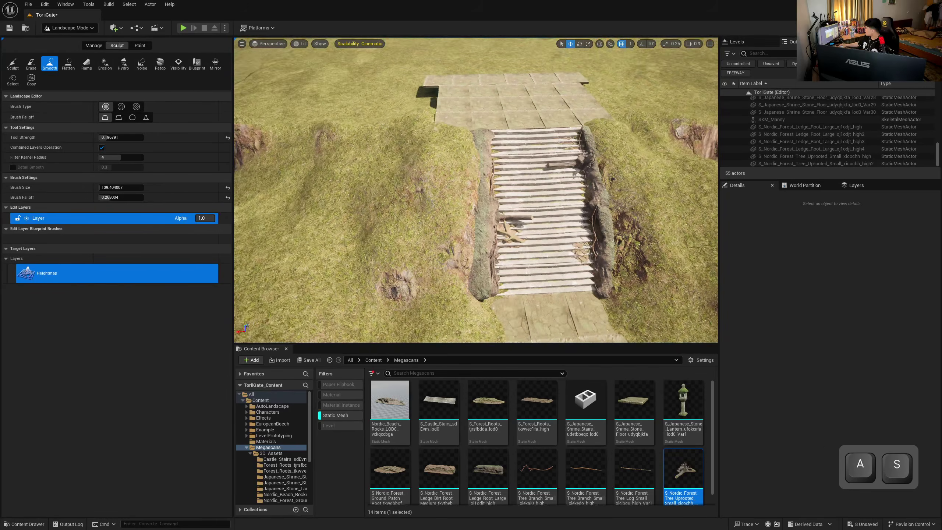
{"action": "left_click_drag", "start_coordinate": [493, 138], "coordinate": [413, 133]}
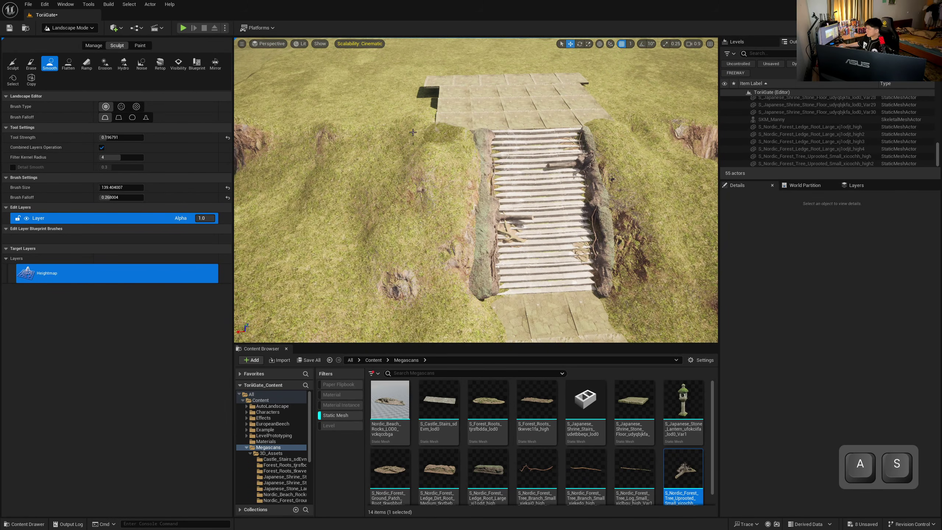
- Return to selection mode and inspect the stairway, its fallen trees and the roots on the left side
{"action": "left_click", "coordinate": [83, 30]}
{"action": "left_click", "coordinate": [87, 41]}
{"action": "right_click_drag", "start_coordinate": [333, 167], "coordinate": [349, 114]}
{"action": "key", "text": "w"}
{"action": "key", "text": "s"}
{"action": "key", "text": "w"}
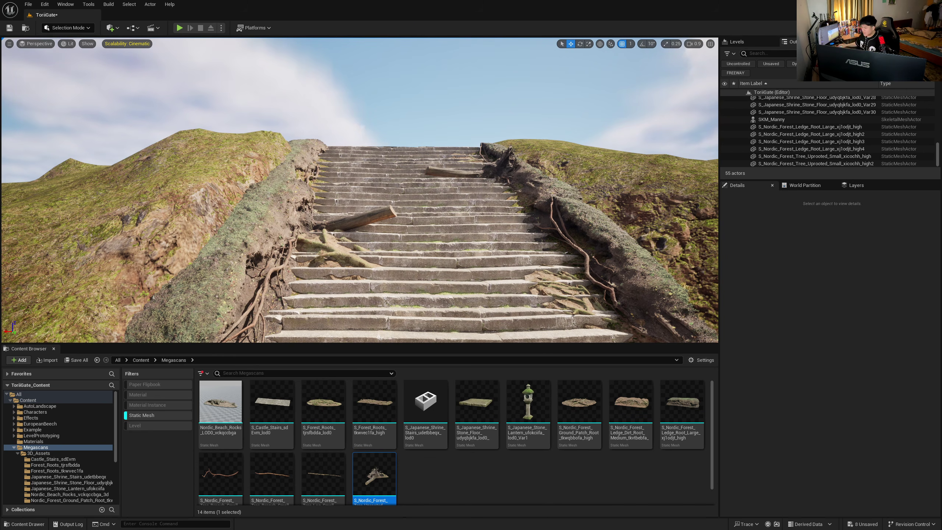
{"action": "key", "text": "s"}
{"action": "right_click_drag", "start_coordinate": [359, 190], "coordinate": [333, 219]}
{"action": "key", "text": "w"}
{"action": "key", "text": "s"}
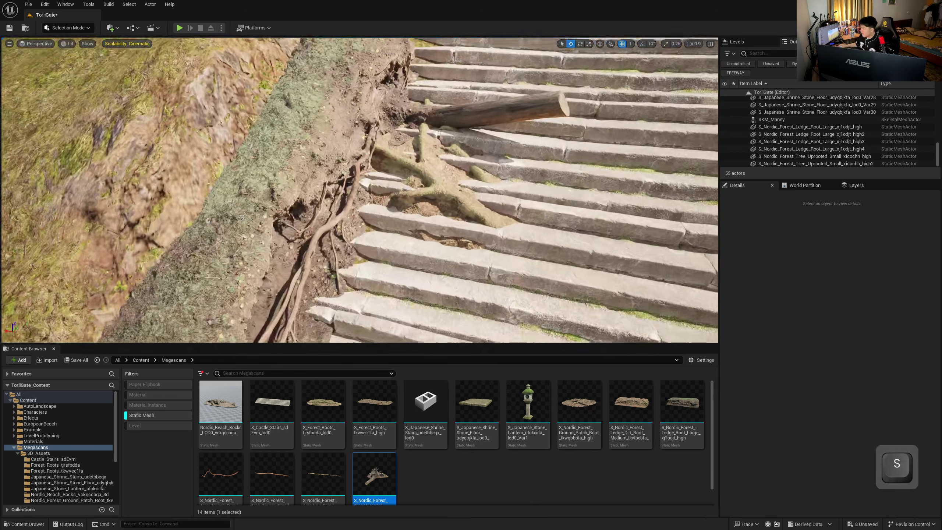
{"action": "right_click_drag", "start_coordinate": [258, 268], "coordinate": [258, 255]}
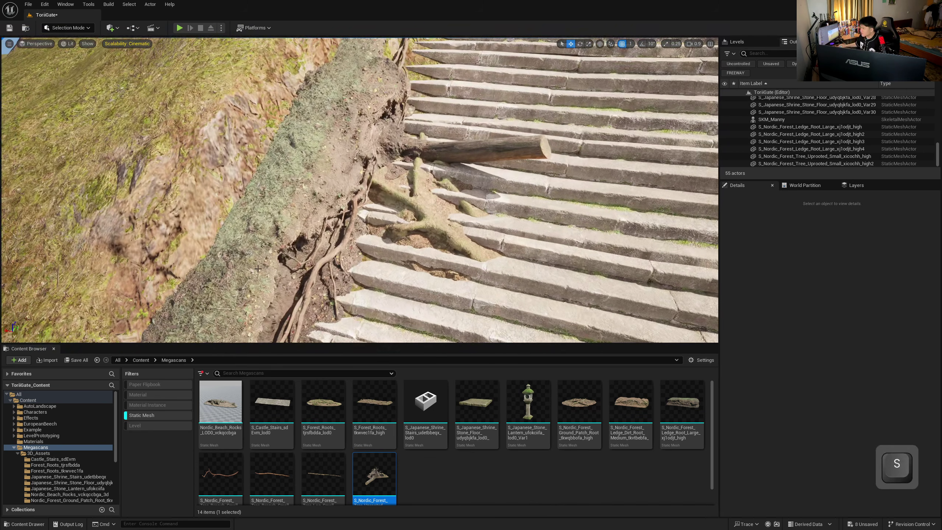
- Close the Content Browser and examine how the left root ledge blends with the hillside and the steps
{"action": "left_click", "coordinate": [54, 349]}
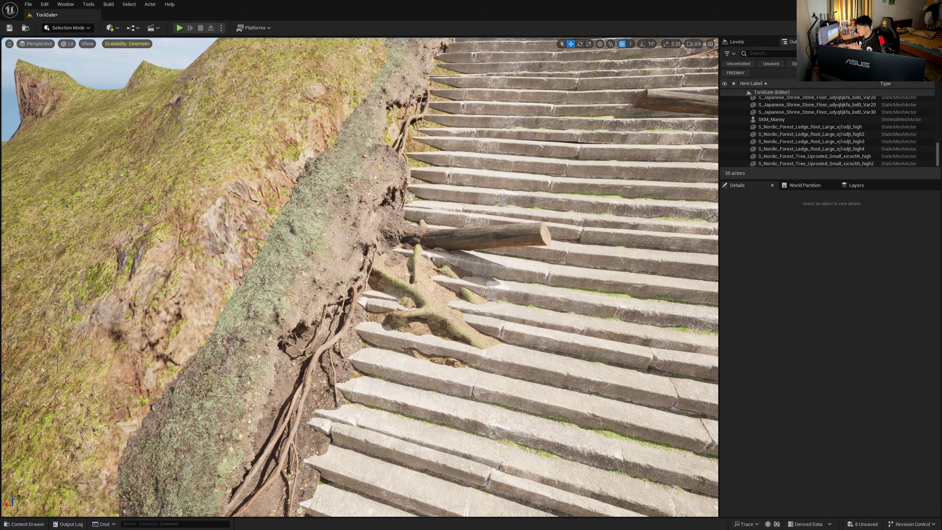
{"action": "key", "text": "s"}
{"action": "mouse_move", "coordinate": [360, 277]}
{"action": "right_mouse_down"}
{"action": "mouse_move", "coordinate": [409, 284]}
{"action": "mouse_move", "coordinate": [352, 279]}
{"action": "right_mouse_up"}
{"action": "key", "text": "w"}
{"action": "key", "text": "a"}
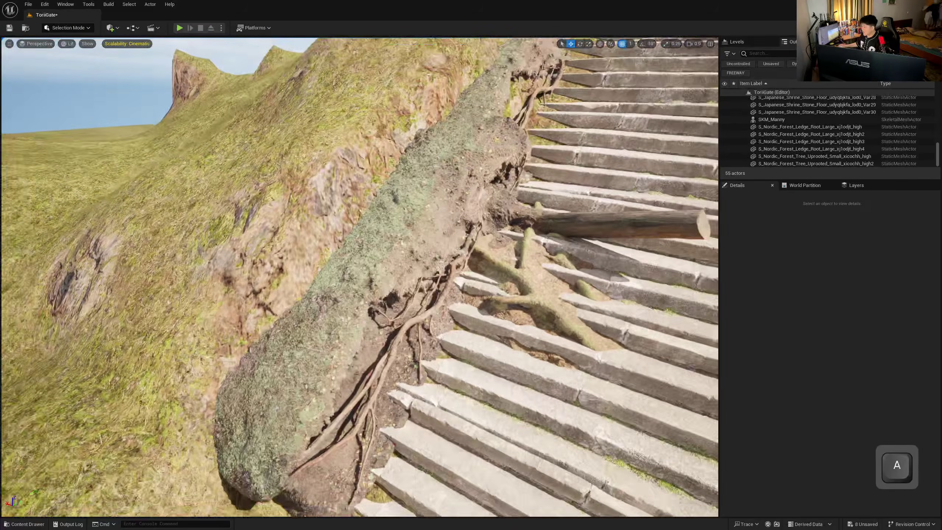
{"action": "key", "text": "w"}
{"action": "right_click_drag", "start_coordinate": [334, 223], "coordinate": [393, 238]}
{"action": "key", "text": "s"}
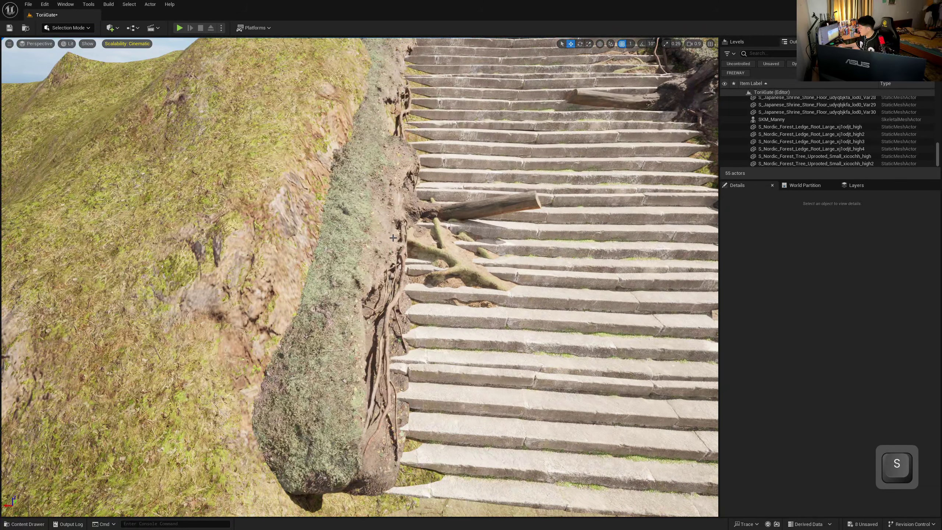
- Open the landscape's MI_Landscape_Mountain material instance in a taller window and go to its B_Material parameters
{"action": "left_click", "coordinate": [250, 218]}
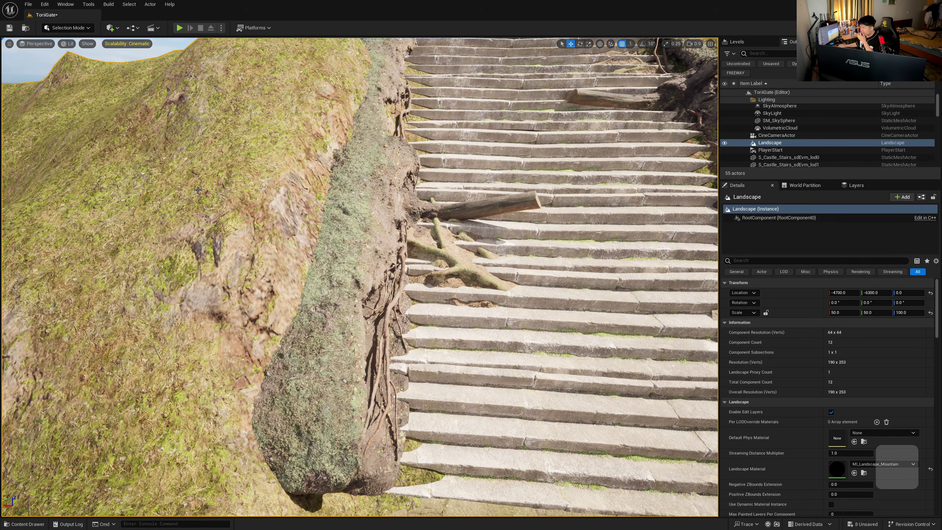
{"action": "double_click", "coordinate": [841, 471]}
{"action": "left_click_drag", "start_coordinate": [470, 109], "coordinate": [525, 74]}
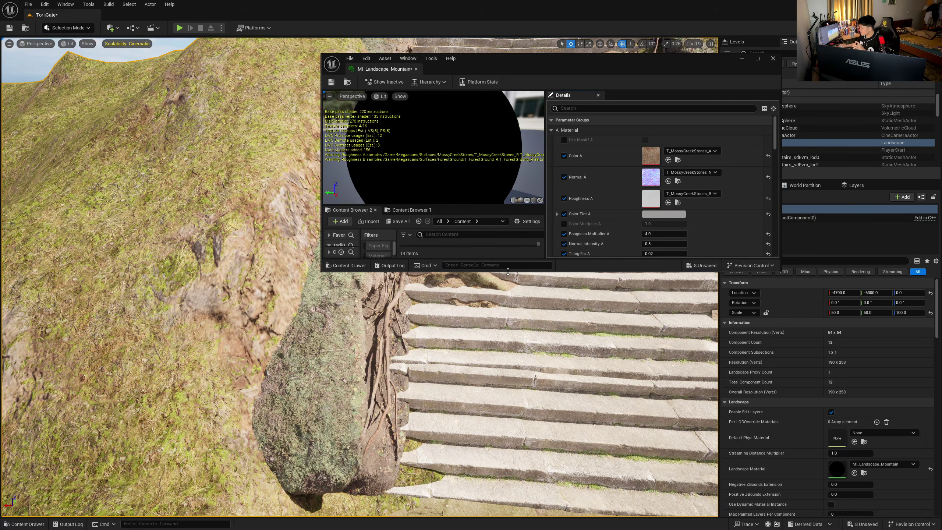
{"action": "left_click_drag", "start_coordinate": [508, 272], "coordinate": [510, 367]}
{"action": "left_click_drag", "start_coordinate": [607, 67], "coordinate": [673, 50]}
{"action": "scroll", "coordinate": [633, 238], "scroll_direction": "down", "scroll_amount": 1}
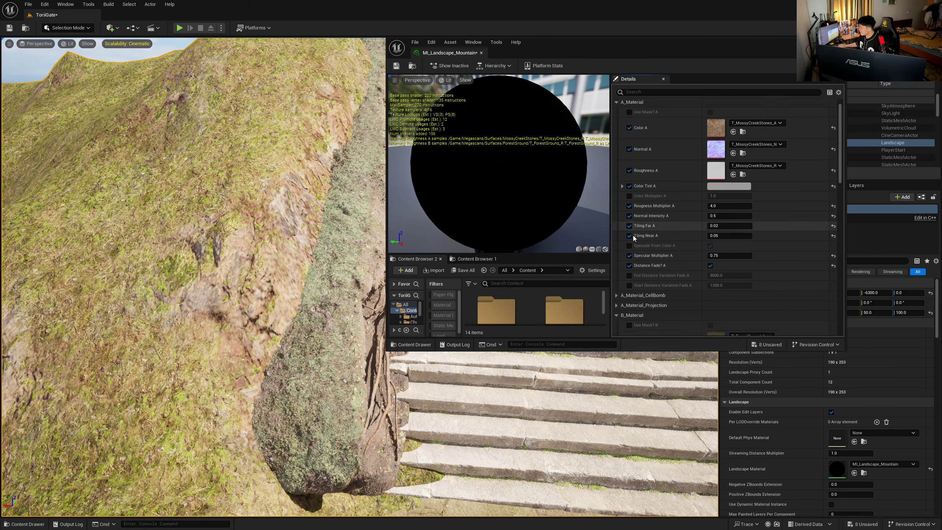
{"action": "scroll", "coordinate": [633, 238], "scroll_direction": "down", "scroll_amount": 10}
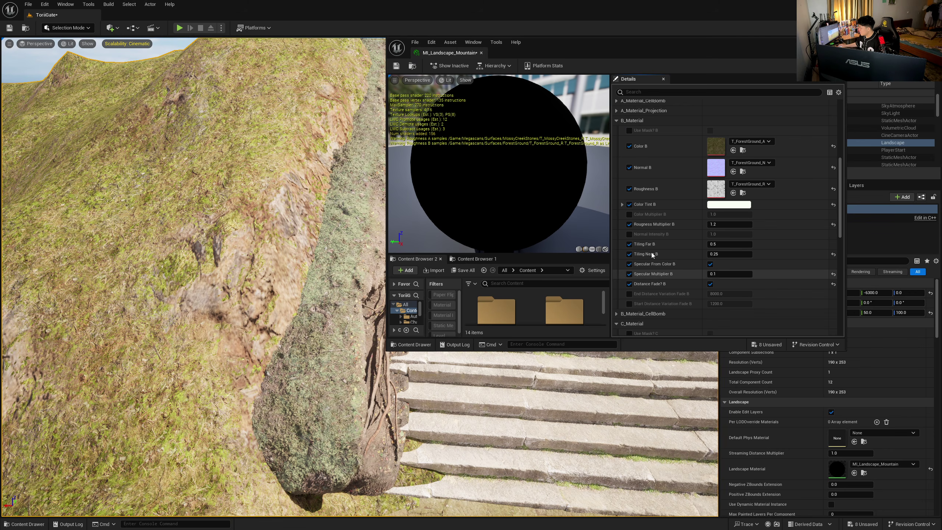
- Try cyan and pale pink colours for Color Tint B of the landscape material
{"action": "left_click", "coordinate": [714, 205]}
{"action": "left_click", "coordinate": [746, 284]}
{"action": "left_click_drag", "start_coordinate": [757, 290], "coordinate": [645, 292]}
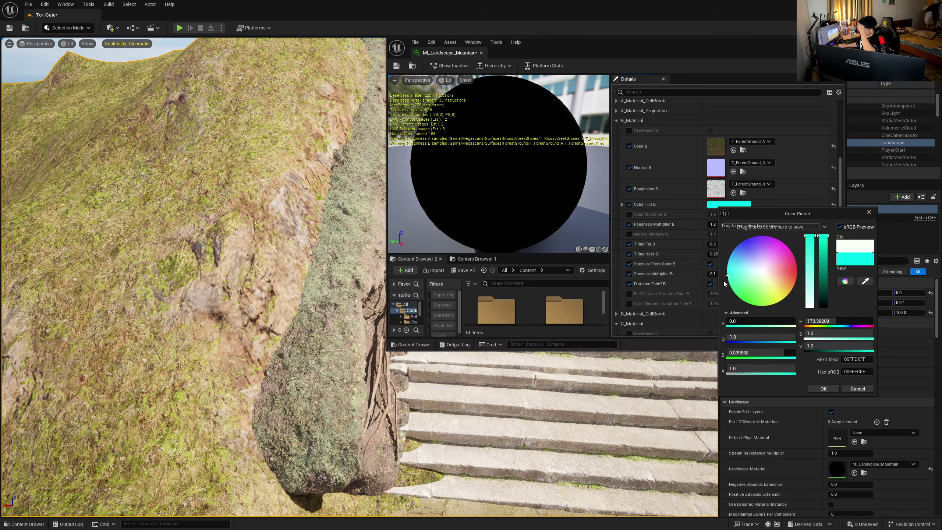
{"action": "left_click", "coordinate": [774, 269]}
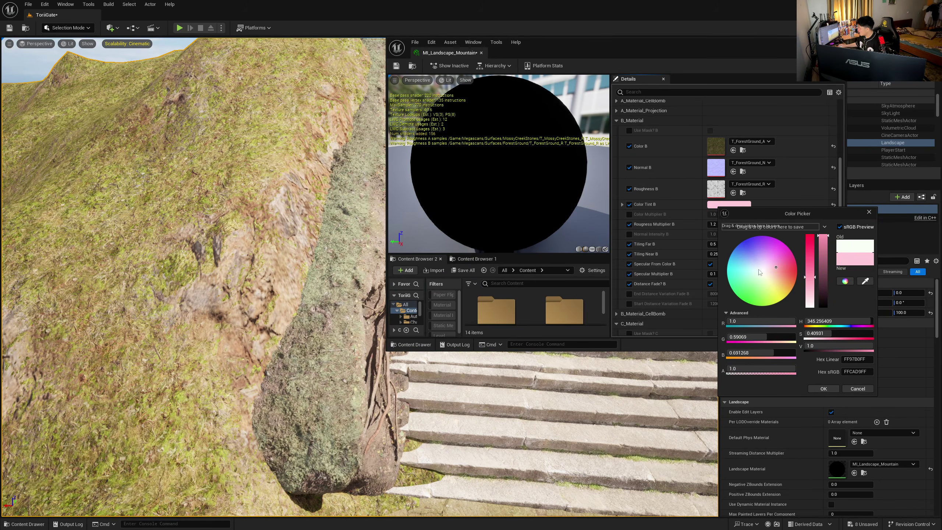
{"action": "left_click", "coordinate": [858, 389]}
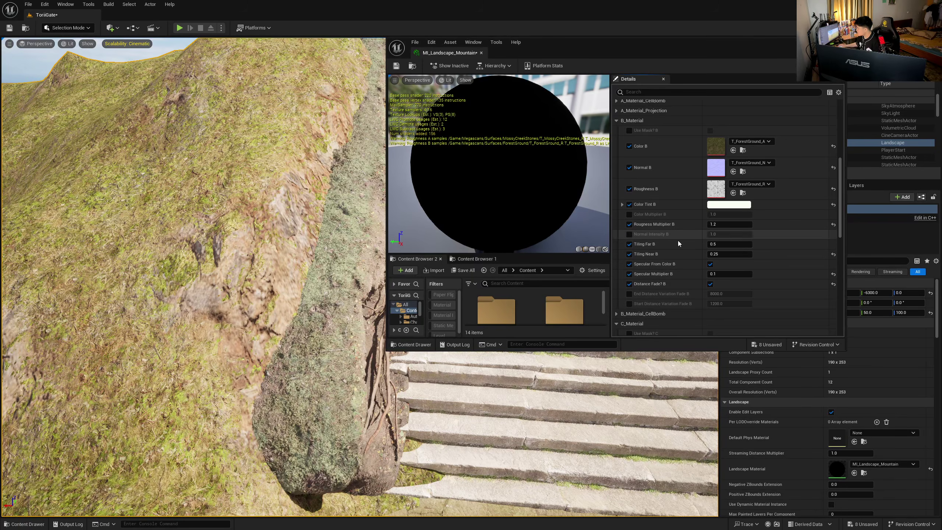
- Review the A_Material and B_Material parameters of MI_Landscape_Mountain and close its editor
{"action": "scroll", "coordinate": [654, 264], "scroll_direction": "down", "scroll_amount": 4}
{"action": "scroll", "coordinate": [660, 255], "scroll_direction": "up", "scroll_amount": 12}
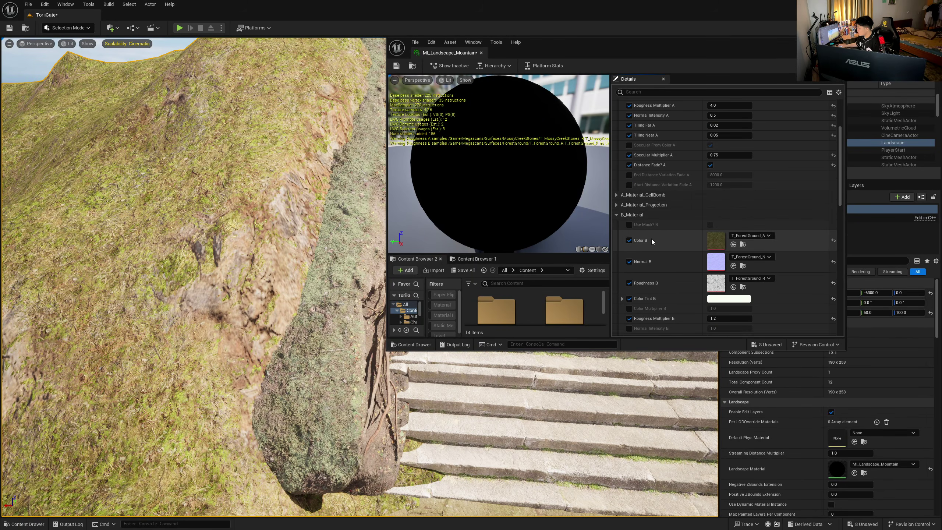
{"action": "scroll", "coordinate": [651, 238], "scroll_direction": "up", "scroll_amount": 3}
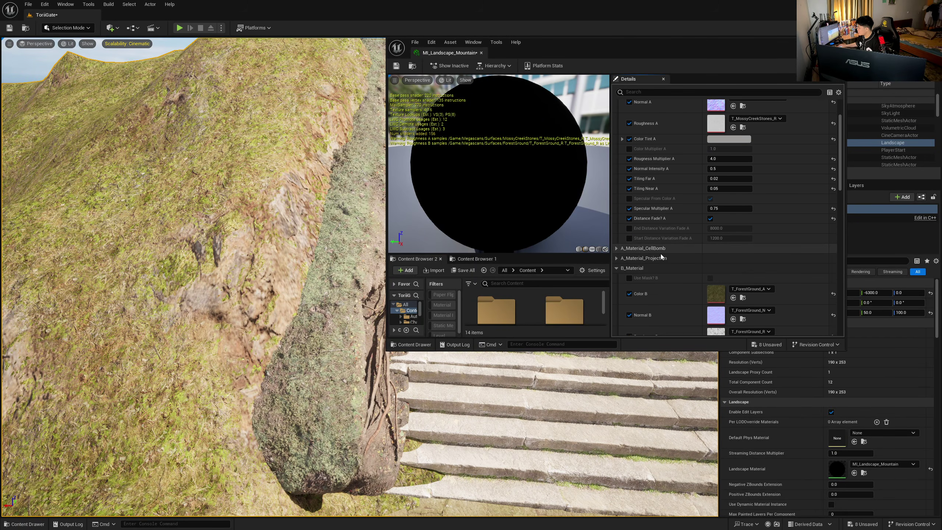
{"action": "scroll", "coordinate": [661, 254], "scroll_direction": "down", "scroll_amount": 5}
{"action": "left_click", "coordinate": [813, 42]}
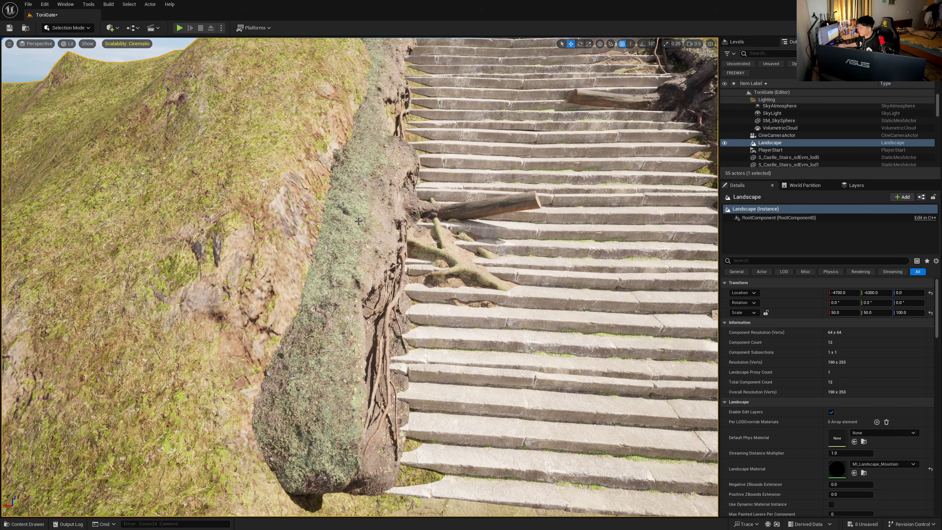
- Open the left root ledge's MI_Nordic_Forest_Ledge material instance and enable its Albedo Controls with their values expanded
{"action": "left_click", "coordinate": [336, 272]}
{"action": "double_click", "coordinate": [843, 387]}
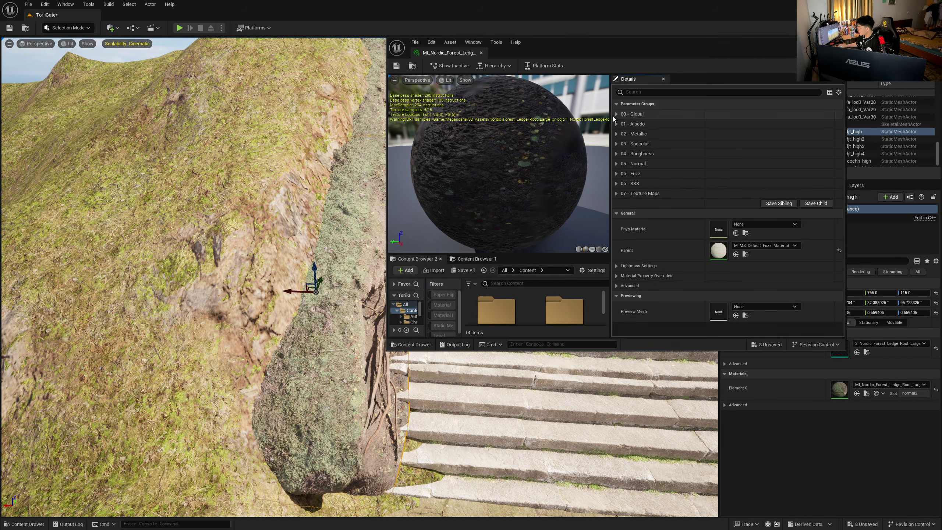
{"action": "left_click", "coordinate": [616, 123]}
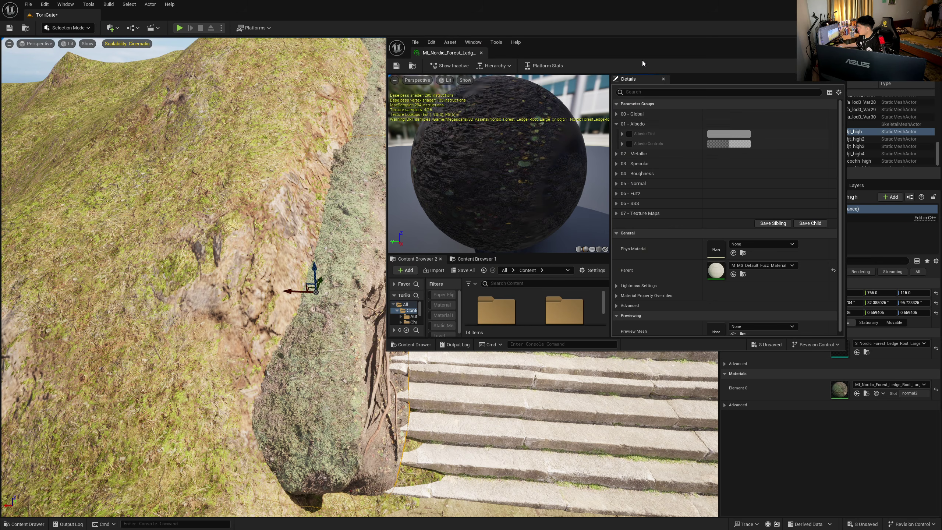
{"action": "left_click_drag", "start_coordinate": [646, 55], "coordinate": [738, 39]}
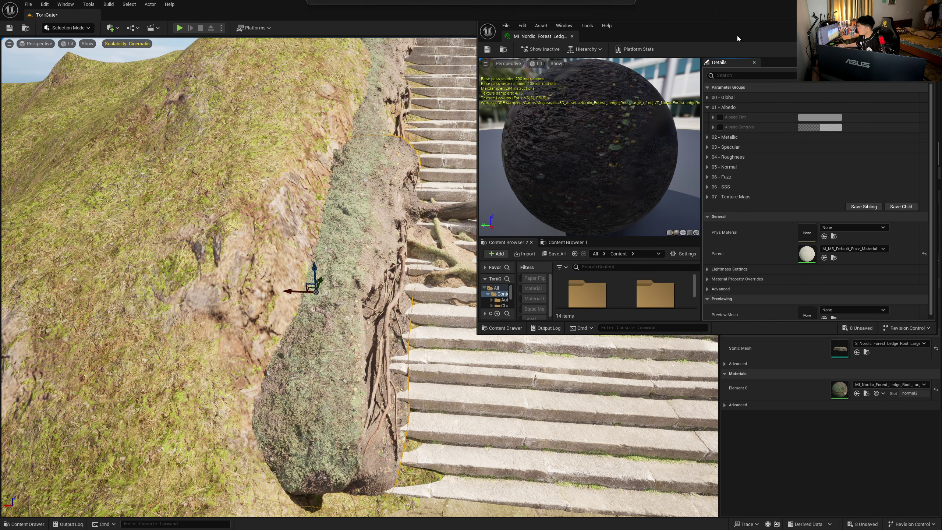
{"action": "left_click", "coordinate": [714, 128]}
{"action": "left_click", "coordinate": [720, 127]}
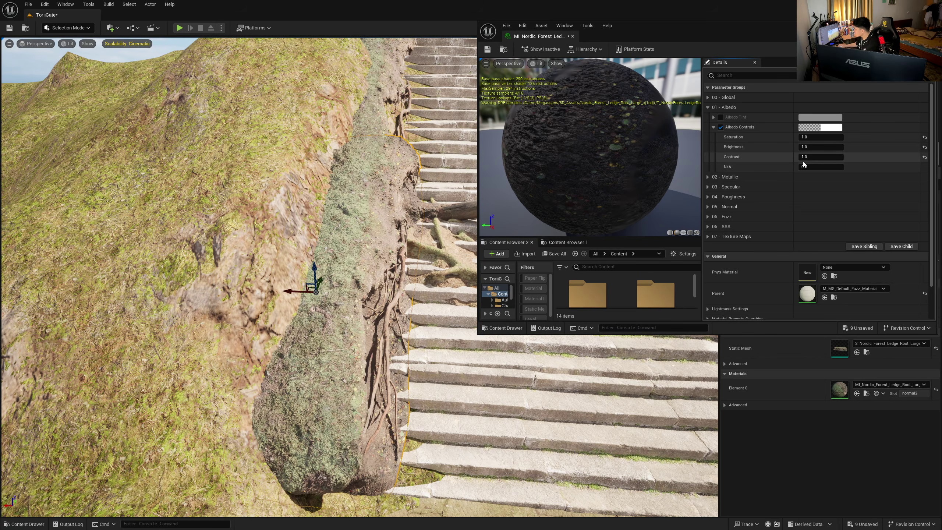
- Try an albedo Contrast of about 0.88 on the ledge material, then reset it and set it back to 1
{"action": "left_click_drag", "start_coordinate": [803, 158], "coordinate": [796, 157]}
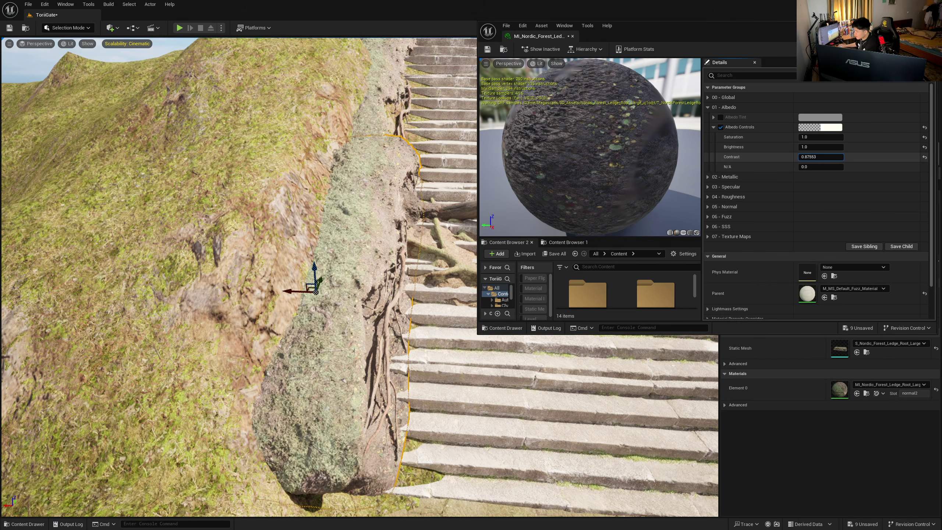
{"action": "left_click", "coordinate": [925, 157]}
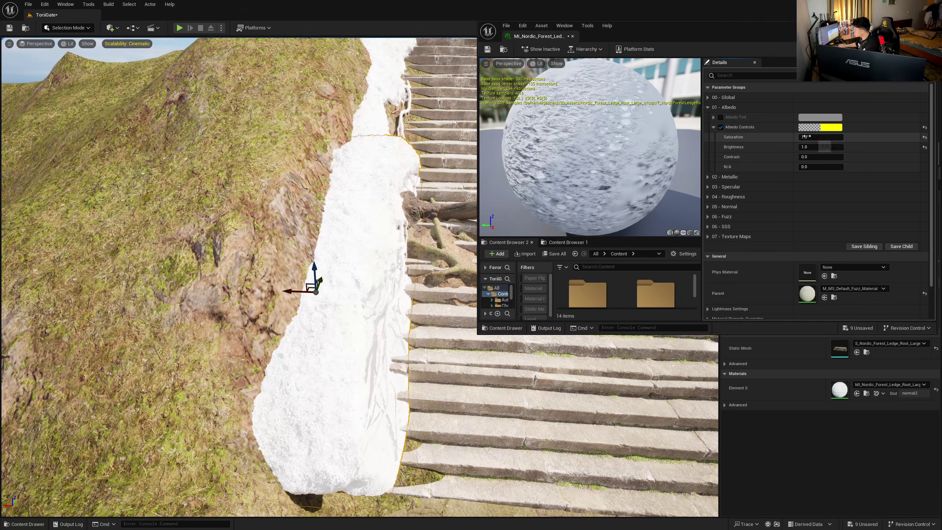
{"action": "left_click", "coordinate": [813, 158]}
{"action": "type", "text": "1"}
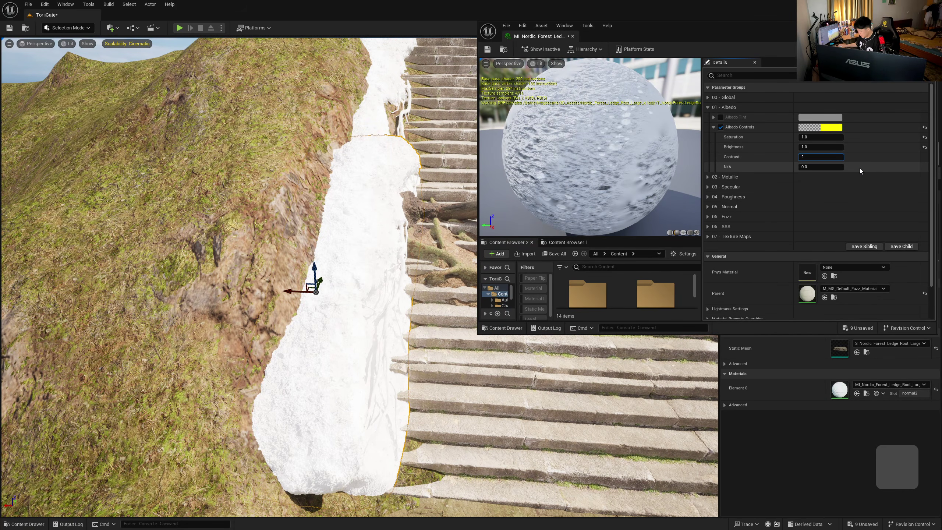
{"action": "left_click", "coordinate": [861, 171]}
- Raise the ledge material's albedo Saturation to about 1.82 and compare its moss with the hillside up close
{"action": "left_click_drag", "start_coordinate": [806, 137], "coordinate": [821, 137]}
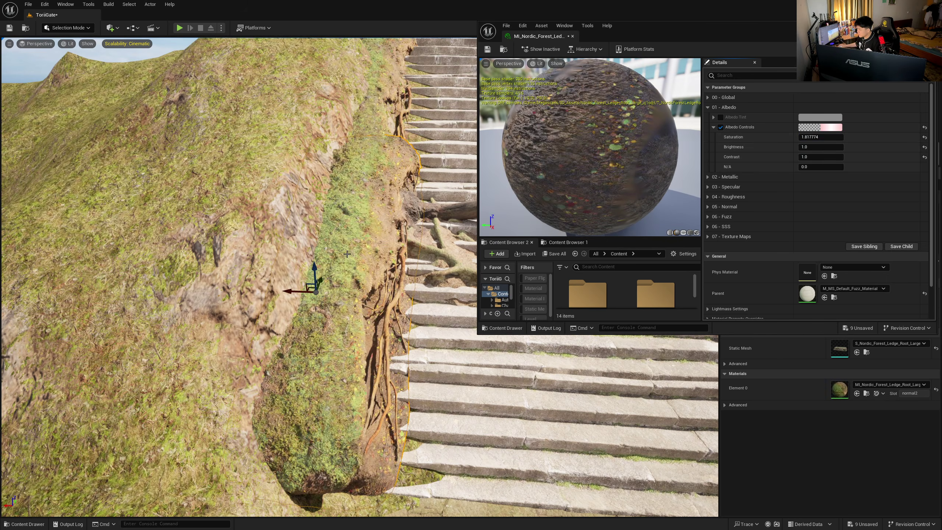
{"action": "scroll", "coordinate": [347, 254], "scroll_direction": "down", "scroll_amount": 5}
{"action": "right_click_drag", "start_coordinate": [347, 254], "coordinate": [341, 229]}
{"action": "key", "text": "w"}
{"action": "key", "text": "s"}
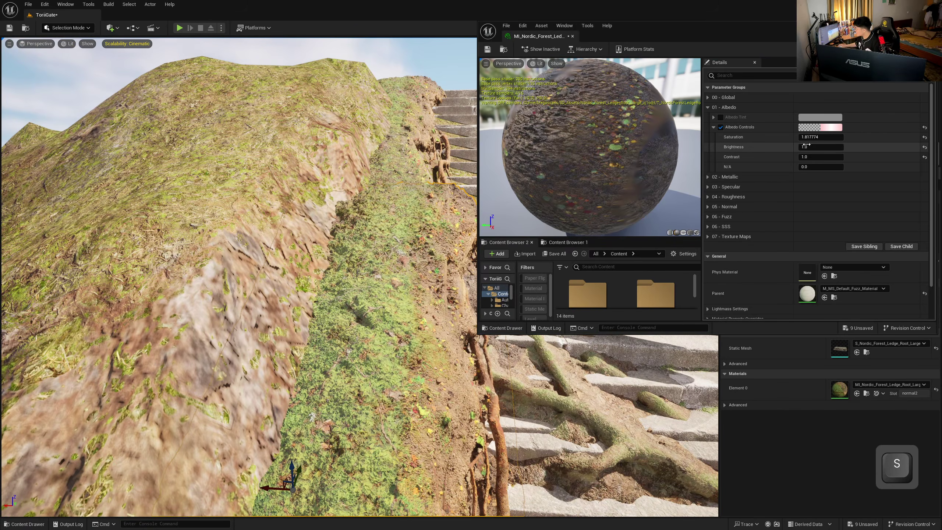
- Try an albedo Brightness of about 1.33 on the ledge material, then settle on about 1.02
{"action": "left_click_drag", "start_coordinate": [803, 147], "coordinate": [821, 147]}
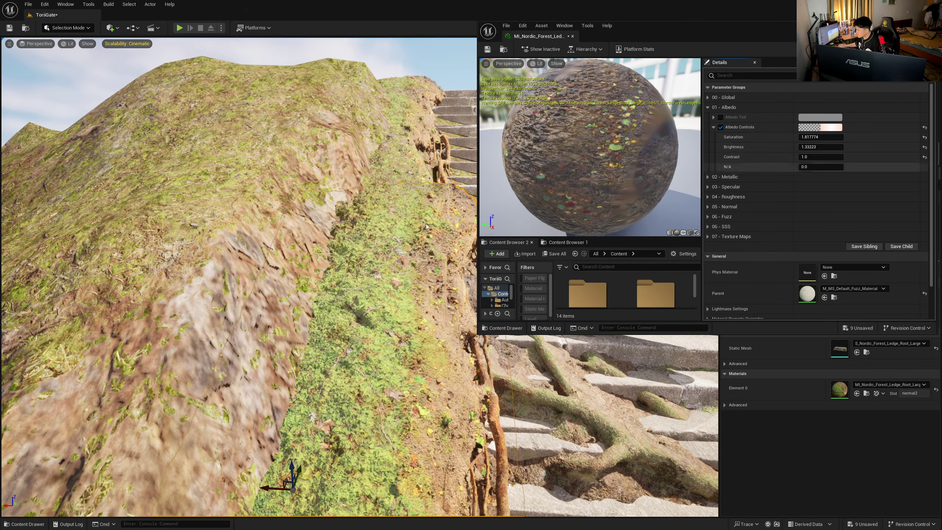
{"action": "right_click_drag", "start_coordinate": [356, 237], "coordinate": [373, 232]}
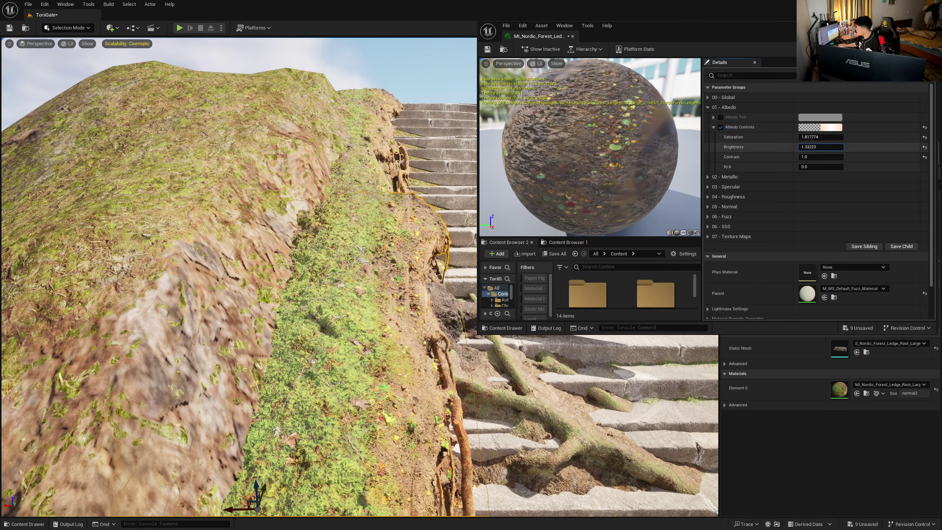
{"action": "right_click_drag", "start_coordinate": [260, 271], "coordinate": [282, 296]}
{"action": "key", "text": "d"}
- Open the MI_Forest_Roots material instance of the roots on the steps and enable its Albedo Controls
{"action": "left_click", "coordinate": [313, 287]}
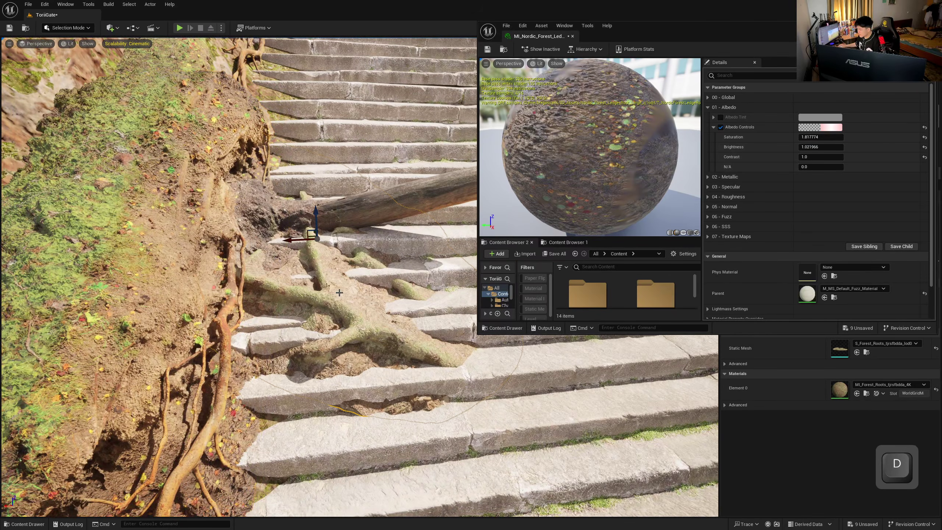
{"action": "double_click", "coordinate": [840, 388]}
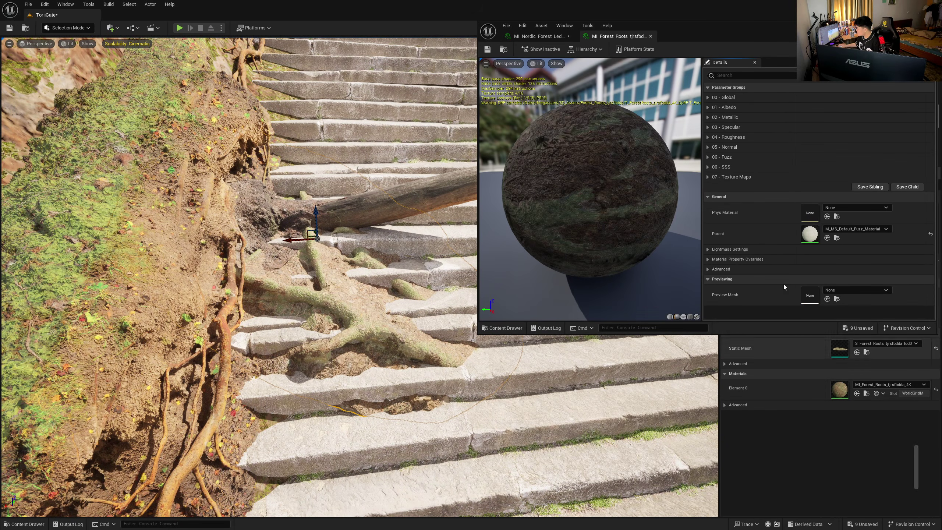
{"action": "left_click", "coordinate": [708, 97]}
{"action": "left_click", "coordinate": [708, 158]}
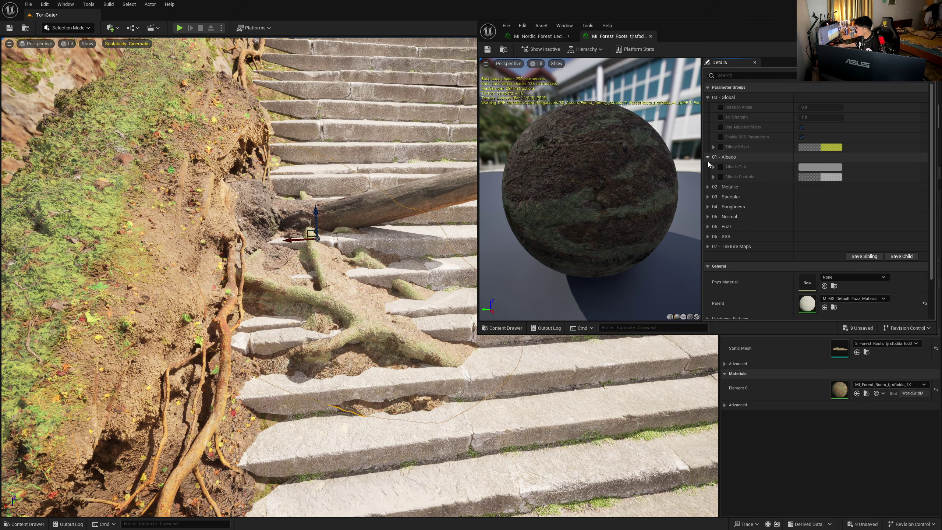
{"action": "left_click", "coordinate": [720, 176]}
{"action": "left_click", "coordinate": [714, 177]}
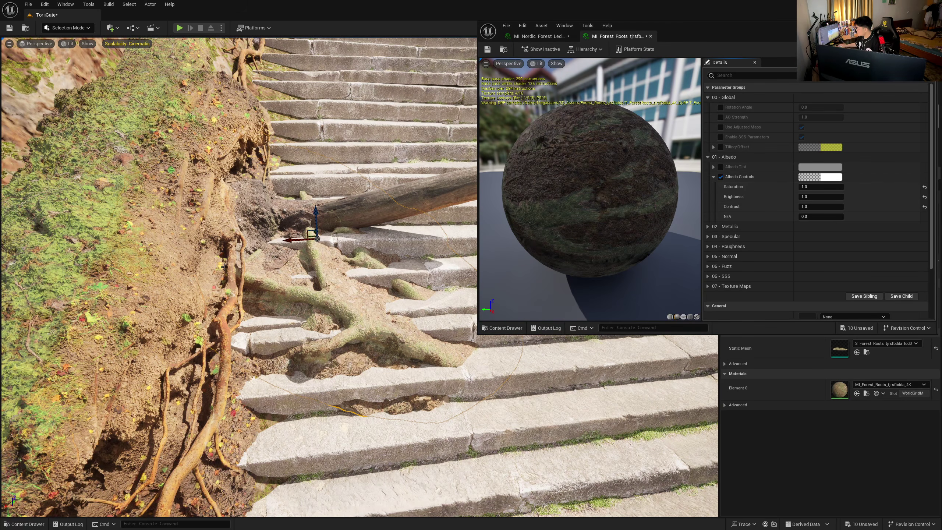
- Set the forest roots material's albedo Saturation to about 1.23 and Brightness to about 0.68
{"action": "left_click_drag", "start_coordinate": [816, 188], "coordinate": [831, 187]}
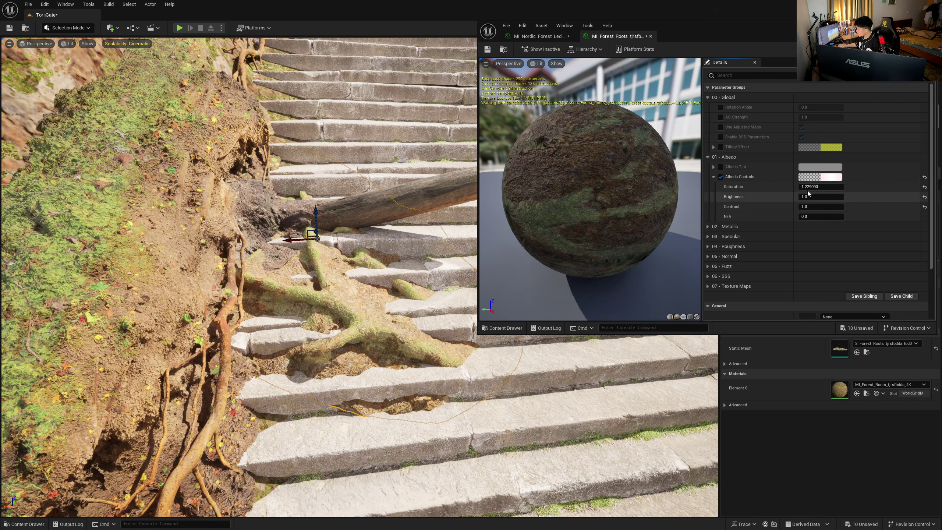
{"action": "left_click_drag", "start_coordinate": [806, 197], "coordinate": [794, 196]}
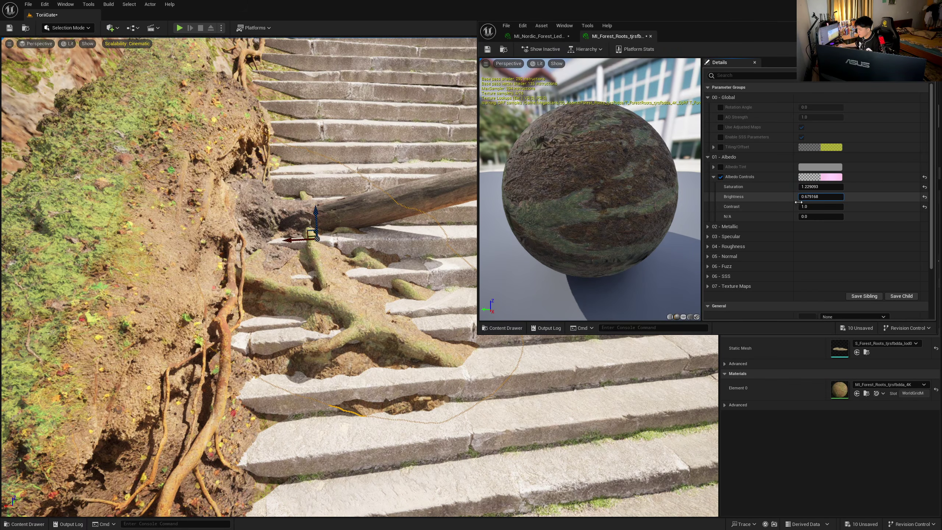
{"action": "key", "text": "s"}
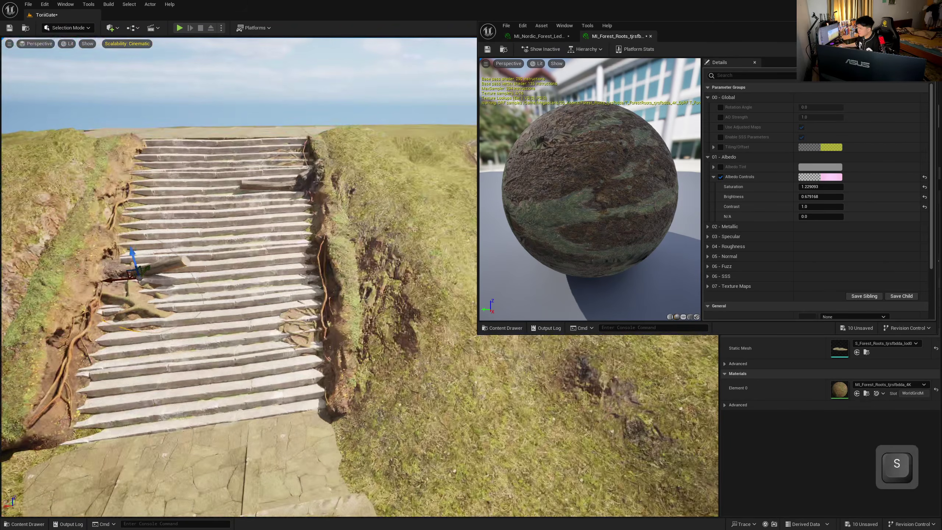
- Save the forest roots and ledge material instances and close their editor window
{"action": "left_click", "coordinate": [487, 49]}
{"action": "left_click_drag", "start_coordinate": [714, 47], "coordinate": [551, 73]}
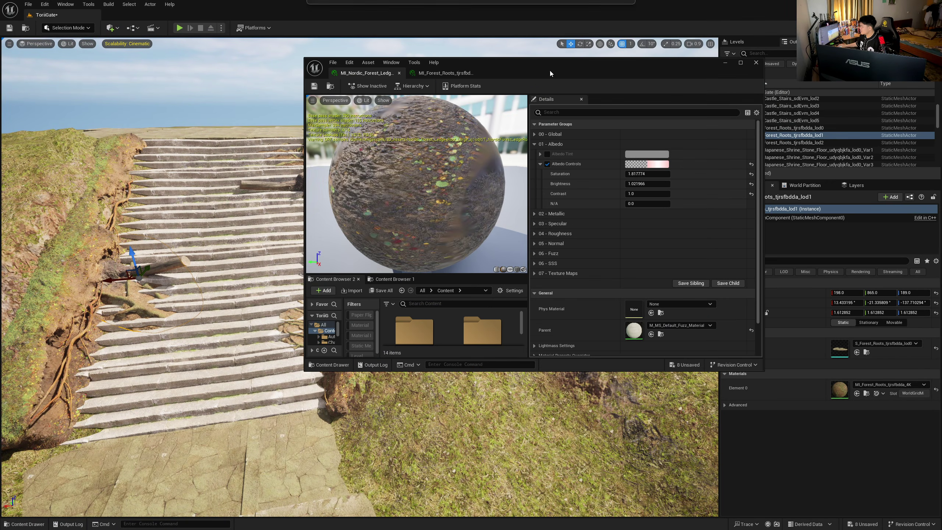
{"action": "left_click", "coordinate": [757, 62]}
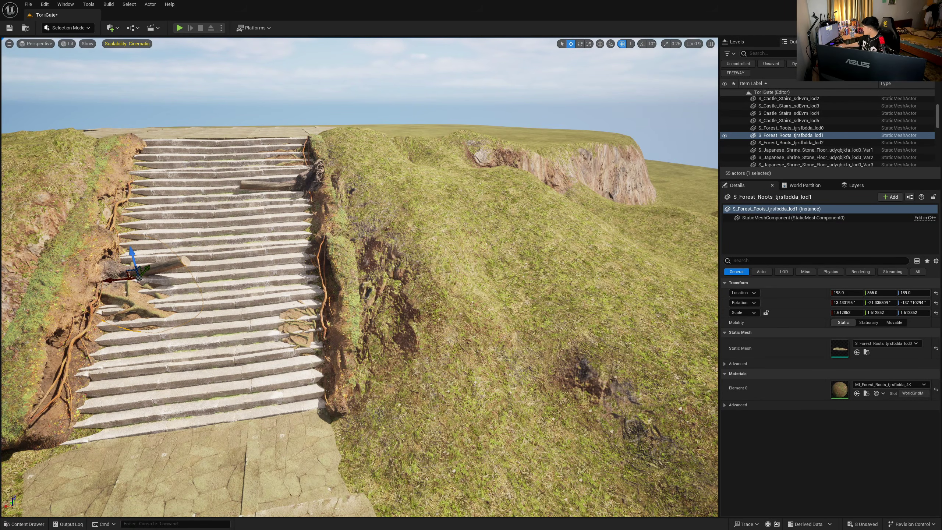
- Browse to the EuropeanBeech/Foliage/SimpleWind folder in the project content
{"action": "right_click_drag", "start_coordinate": [350, 227], "coordinate": [310, 234]}
{"action": "key", "text": "s"}
{"action": "key", "text": "a"}
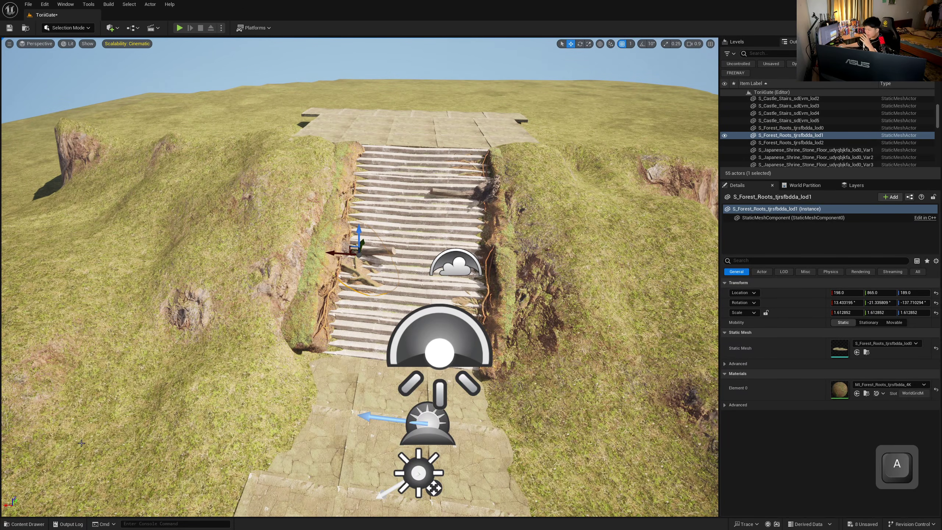
{"action": "left_click", "coordinate": [25, 524]}
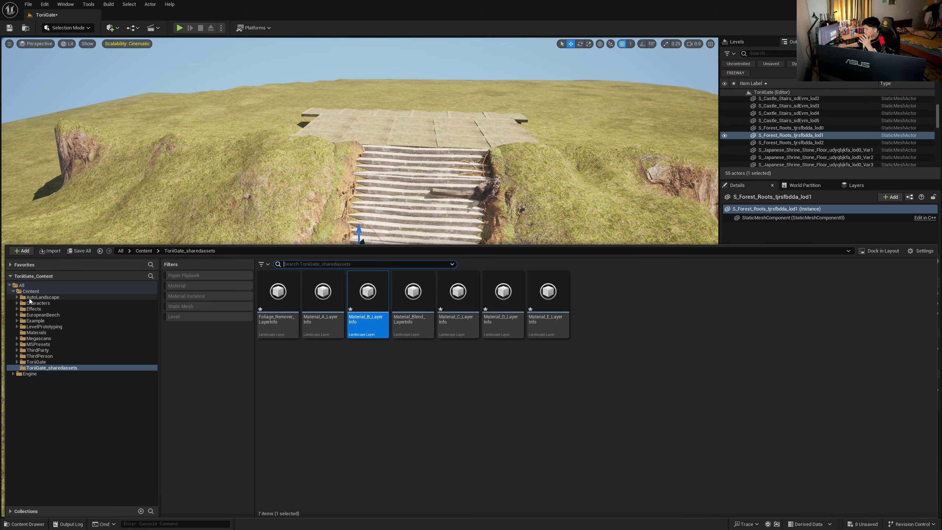
{"action": "left_click", "coordinate": [50, 316]}
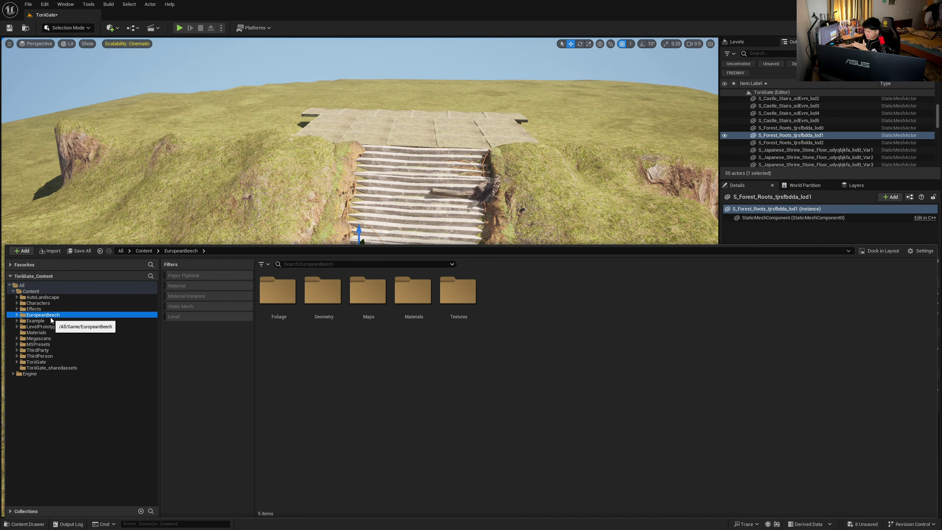
{"action": "double_click", "coordinate": [287, 332]}
{"action": "double_click", "coordinate": [324, 307]}
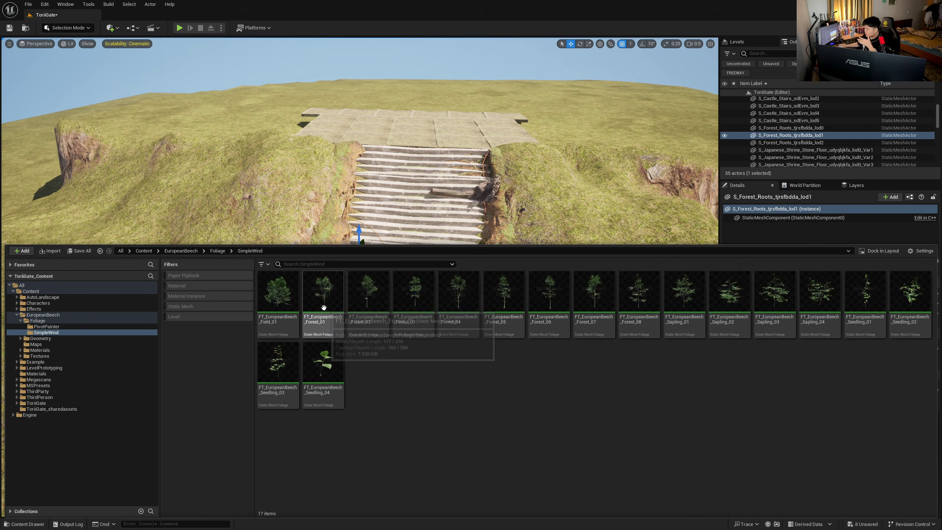
- Load all the European Beech foliage assets in the SimpleWind folder
{"action": "left_click", "coordinate": [275, 308]}
{"action": "key", "text": "ctrl+a"}
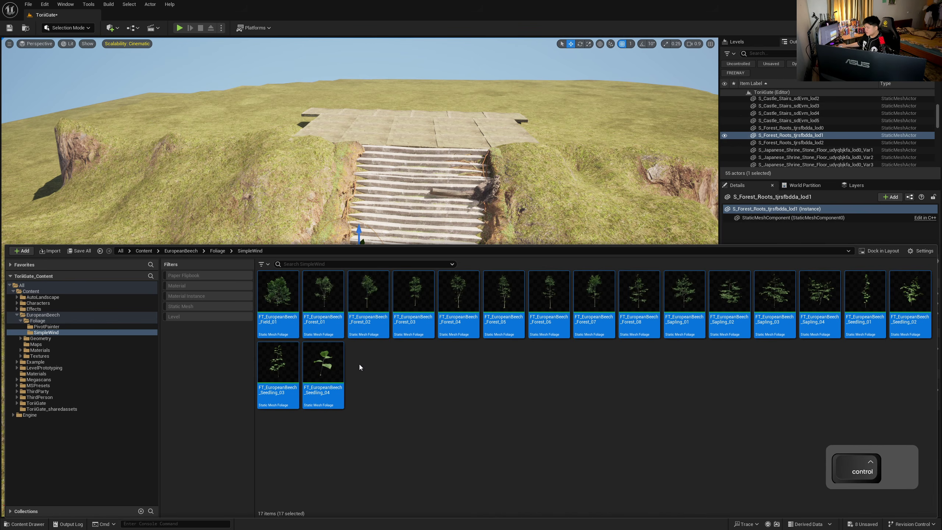
{"action": "right_click", "coordinate": [316, 301]}
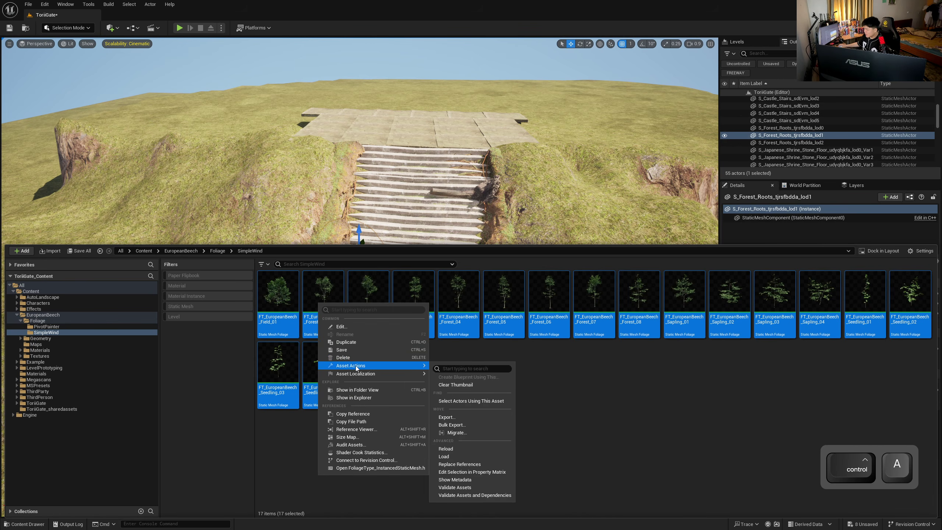
{"action": "mouse_move", "coordinate": [419, 366]}
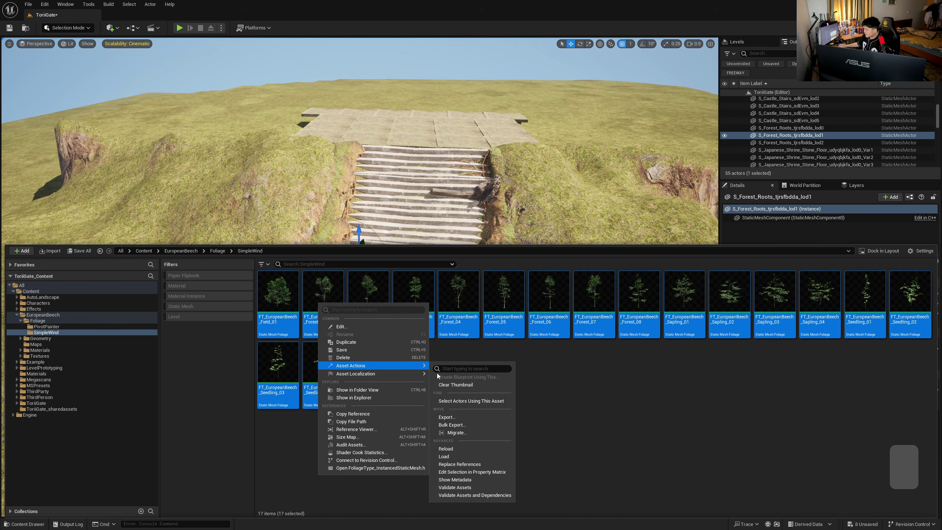
{"action": "left_click", "coordinate": [459, 458]}
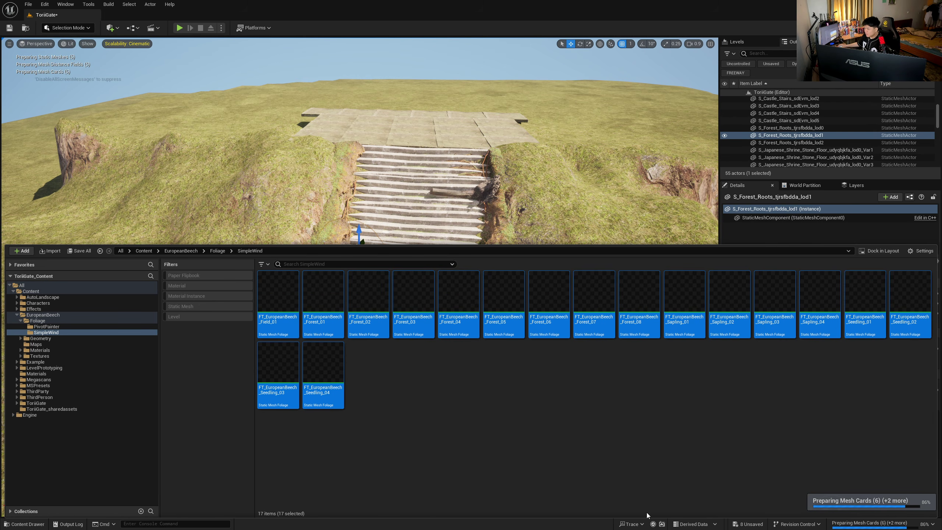
- Check the Nanite setting of all static meshes in the EuropeanBeech/Geometry/SimpleWind folder
{"action": "left_click", "coordinate": [221, 253]}
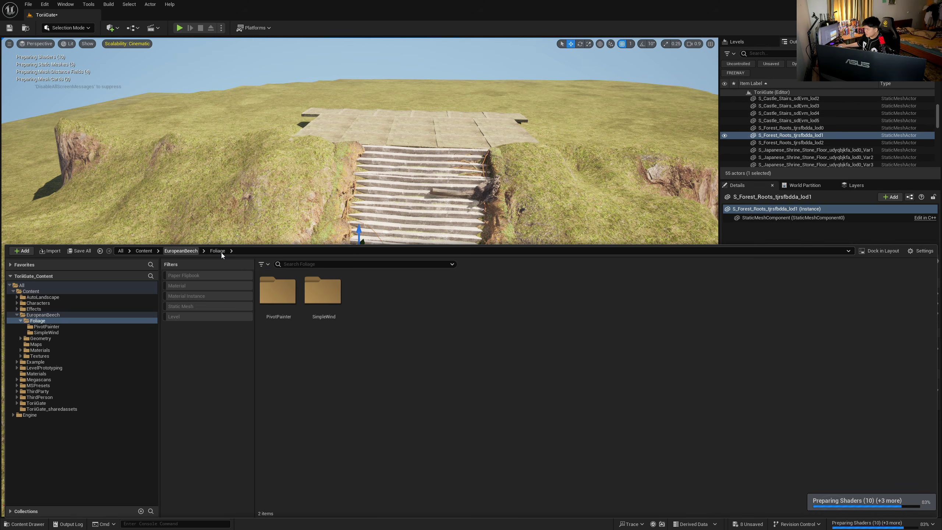
{"action": "left_click", "coordinate": [190, 252]}
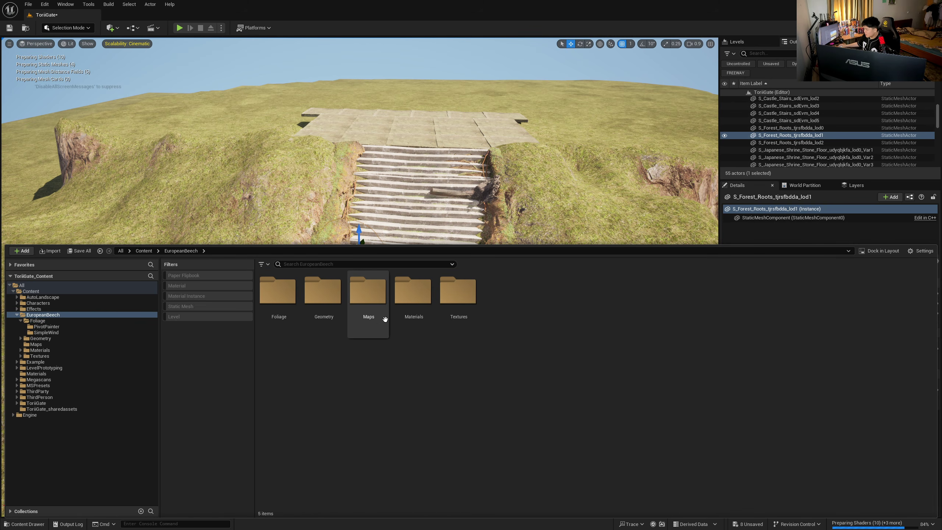
{"action": "double_click", "coordinate": [324, 295]}
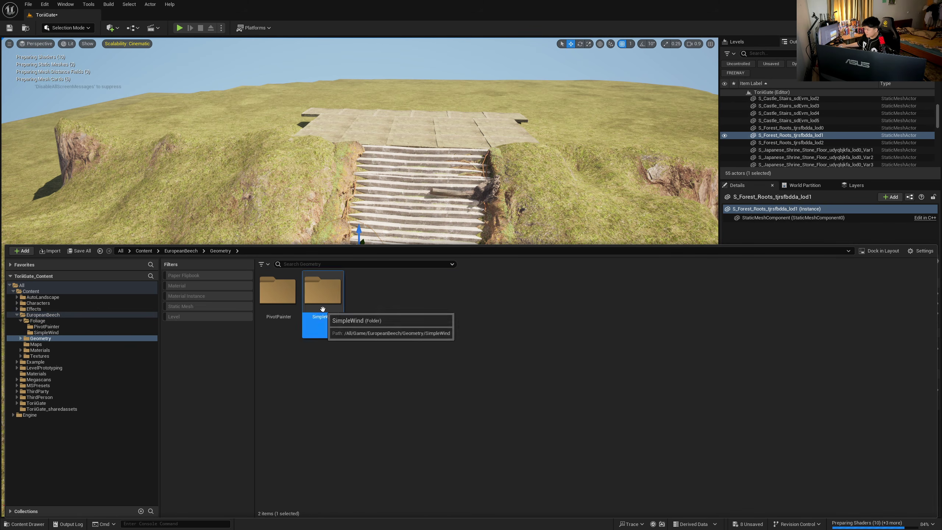
{"action": "double_click", "coordinate": [323, 297]}
{"action": "key", "text": "ctrl+a"}
{"action": "right_click", "coordinate": [324, 309]}
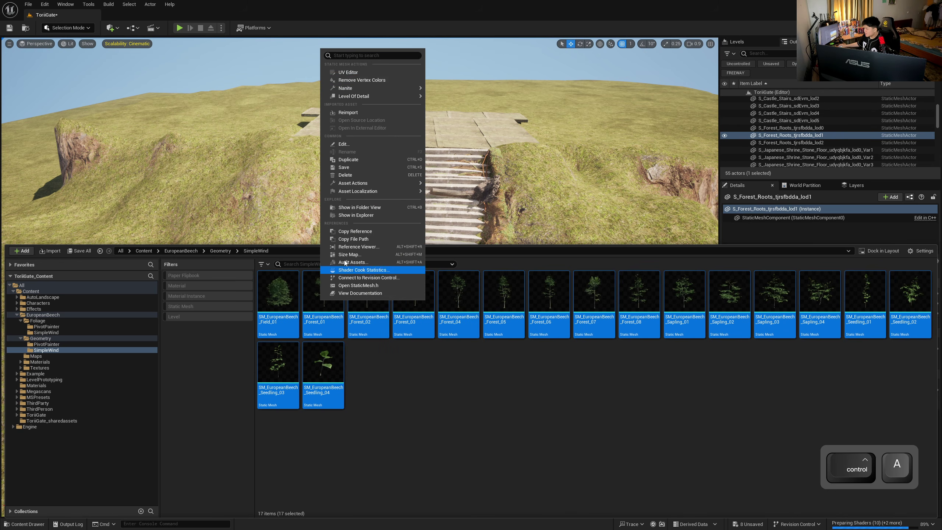
{"action": "mouse_move", "coordinate": [363, 93]}
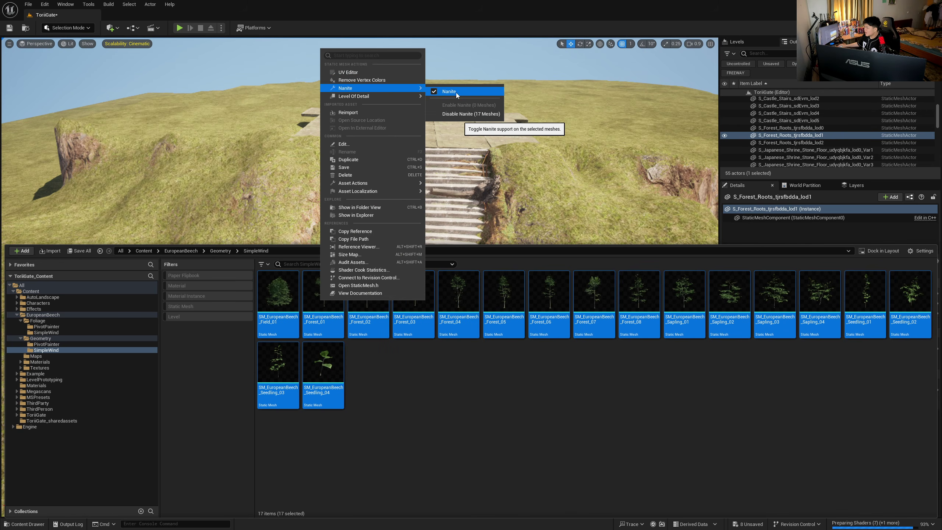
{"action": "left_click", "coordinate": [453, 396]}
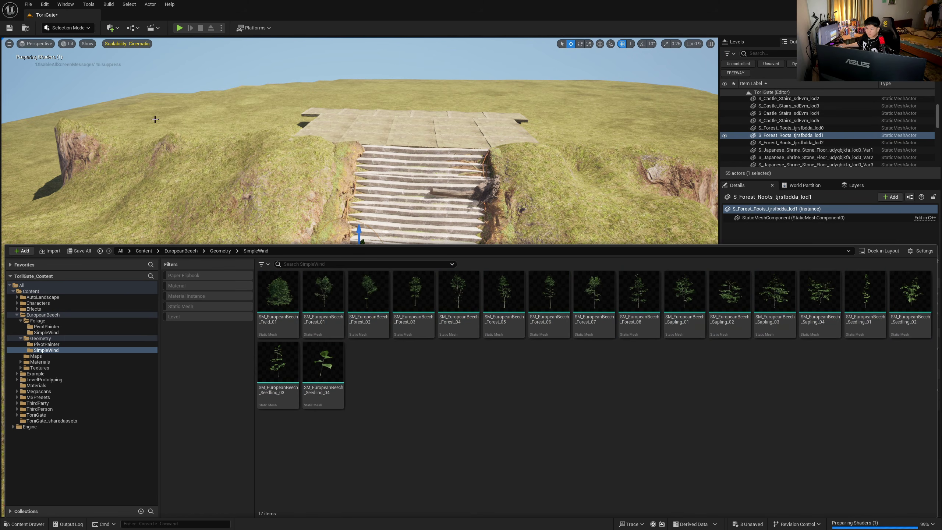
- Set all viewport scalability groups to High quality
{"action": "left_click", "coordinate": [122, 45]}
{"action": "left_click", "coordinate": [219, 66]}
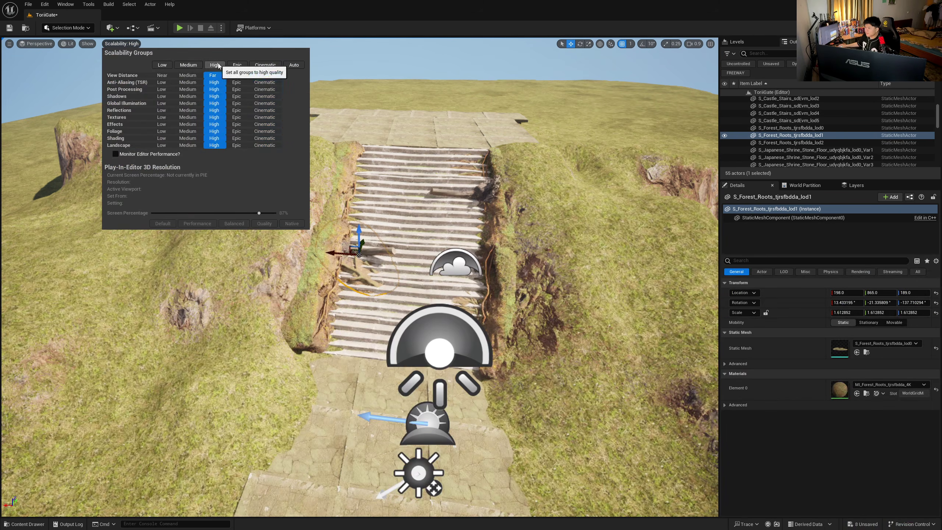
{"action": "left_click", "coordinate": [429, 102]}
{"action": "key", "text": "w"}
{"action": "right_click_drag", "start_coordinate": [429, 102], "coordinate": [434, 128]}
{"action": "key", "text": "s"}
{"action": "key", "text": "a"}
{"action": "key", "text": "w"}
{"action": "key", "text": "s"}
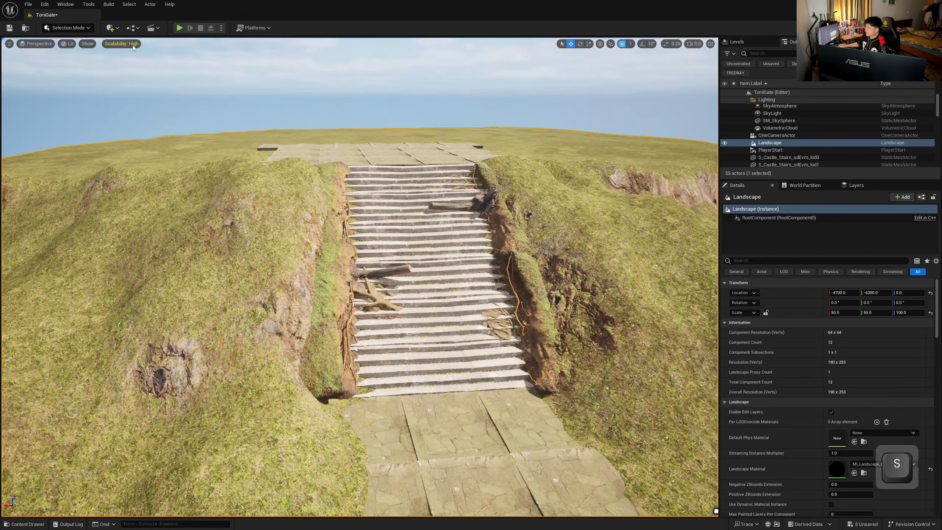
{"action": "left_click", "coordinate": [68, 28]}
{"action": "left_click", "coordinate": [84, 53]}
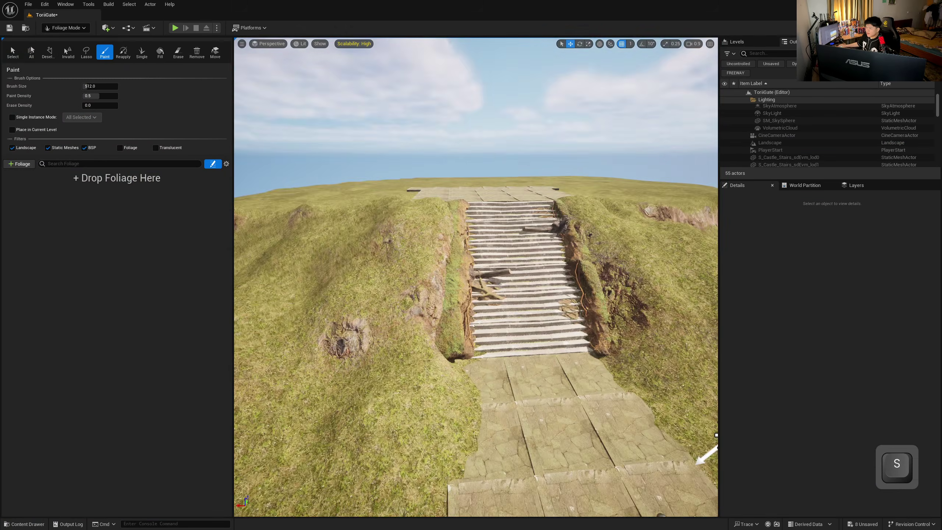
{"action": "key", "text": "w"}
{"action": "key", "text": "w"}
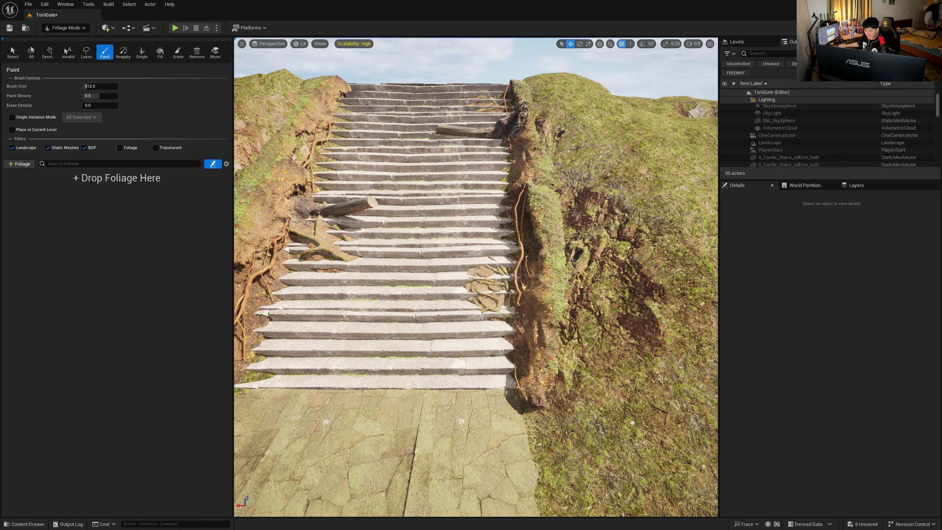
{"action": "key", "text": "s"}
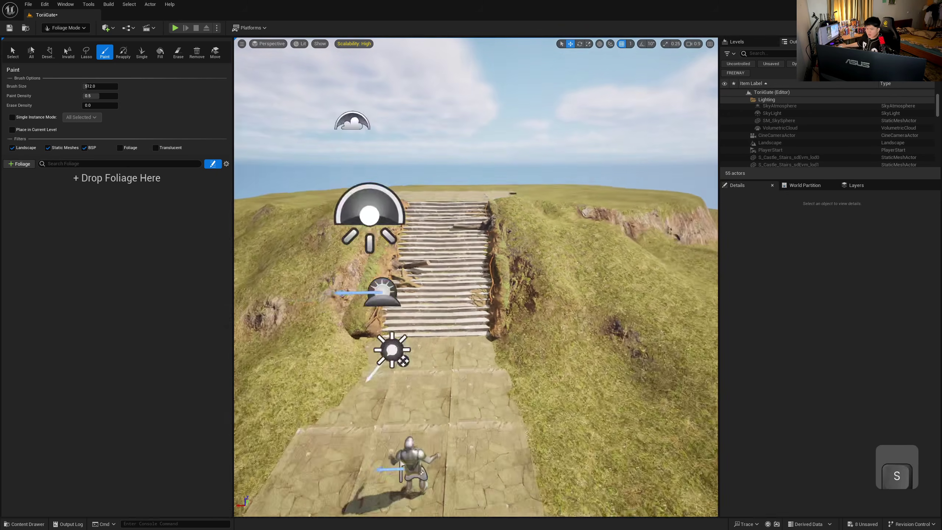
{"action": "key", "text": "w"}
{"action": "left_click", "coordinate": [66, 27]}
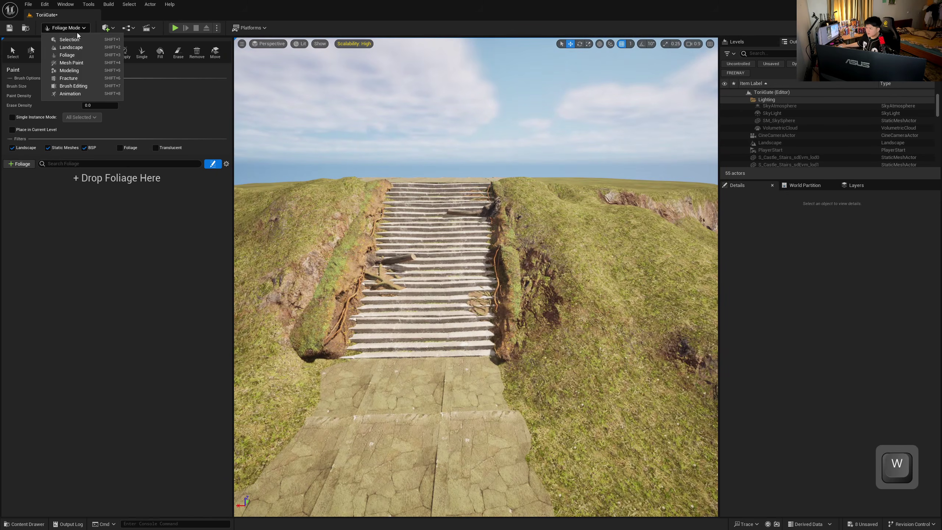
{"action": "left_click", "coordinate": [63, 38]}
- Select the CineCameraActor and pilot it so the viewport shows the camera's framing
{"action": "left_click", "coordinate": [780, 135]}
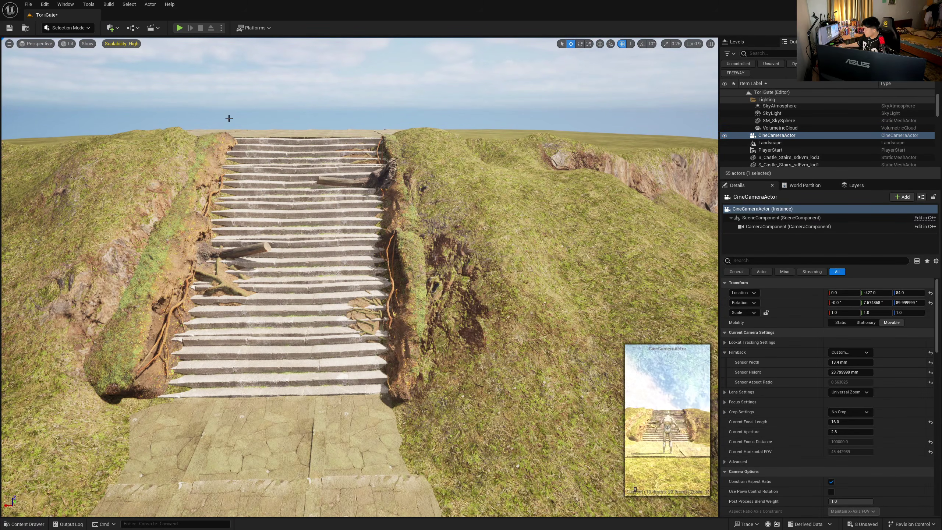
{"action": "left_click", "coordinate": [36, 43]}
{"action": "left_click", "coordinate": [56, 136]}
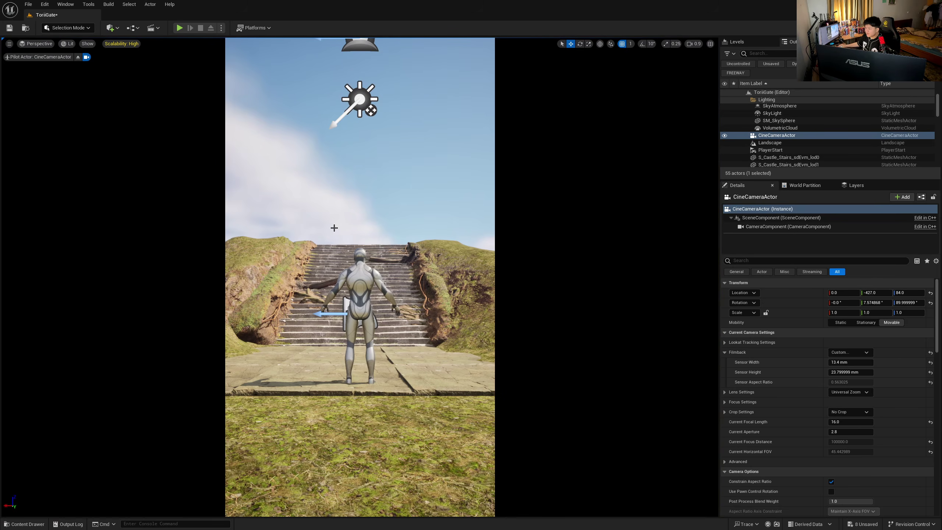
- Place SM_EuropeanBeech_Forest_02 on the bank to the right of the stairs and scale it uniformly to about 0.40
{"action": "left_click", "coordinate": [24, 524]}
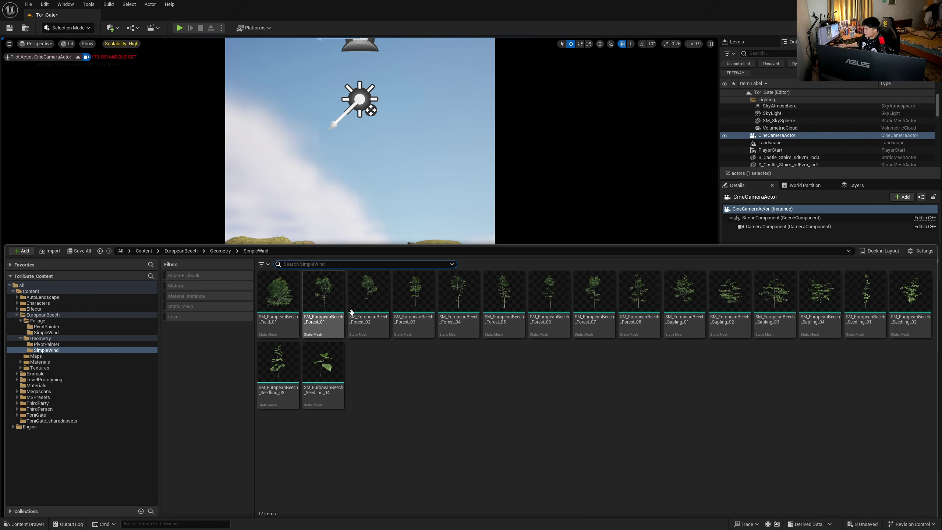
{"action": "left_click_drag", "start_coordinate": [368, 297], "coordinate": [434, 356]}
{"action": "key", "text": "r"}
{"action": "left_click_drag", "start_coordinate": [872, 313], "coordinate": [877, 313]}
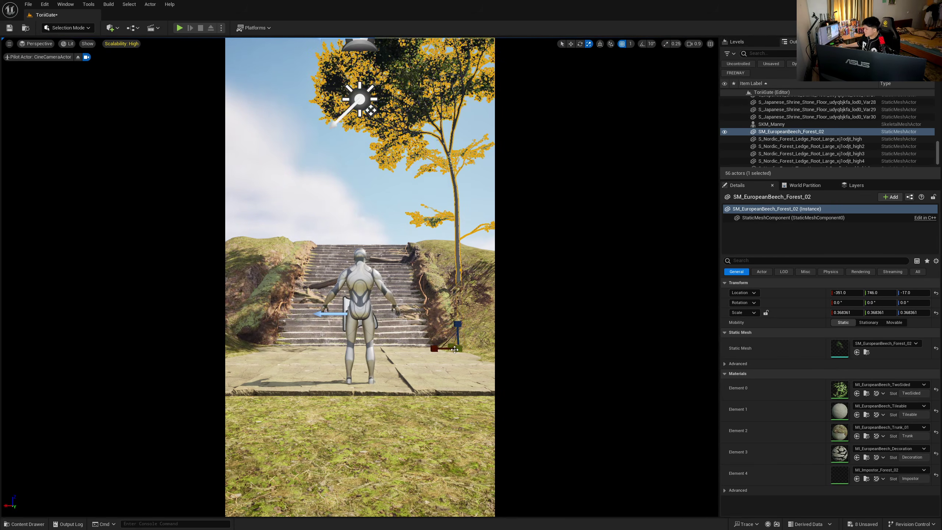
{"action": "left_click_drag", "start_coordinate": [455, 350], "coordinate": [458, 348]}
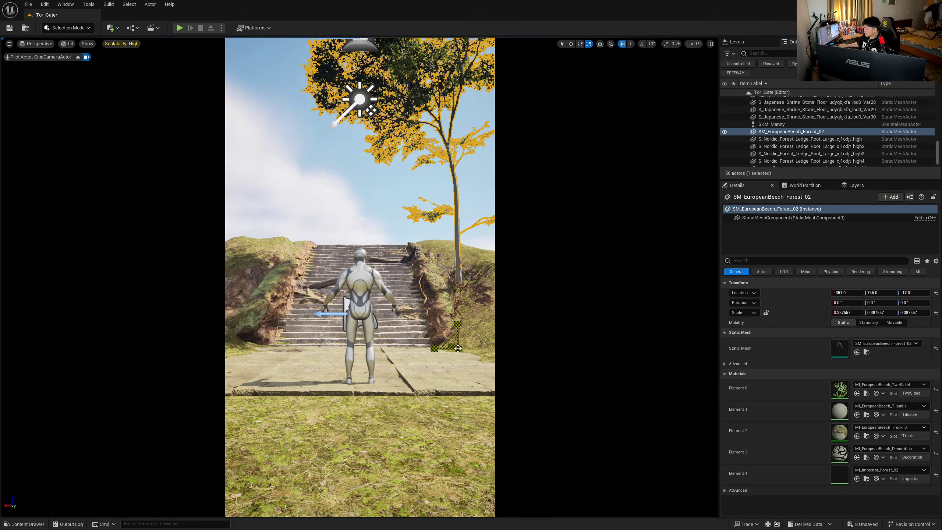
- Try to raise the beech tree right of the stairs to a Z location of 181, and undo the move
{"action": "left_click", "coordinate": [458, 340]}
{"action": "key", "text": "w"}
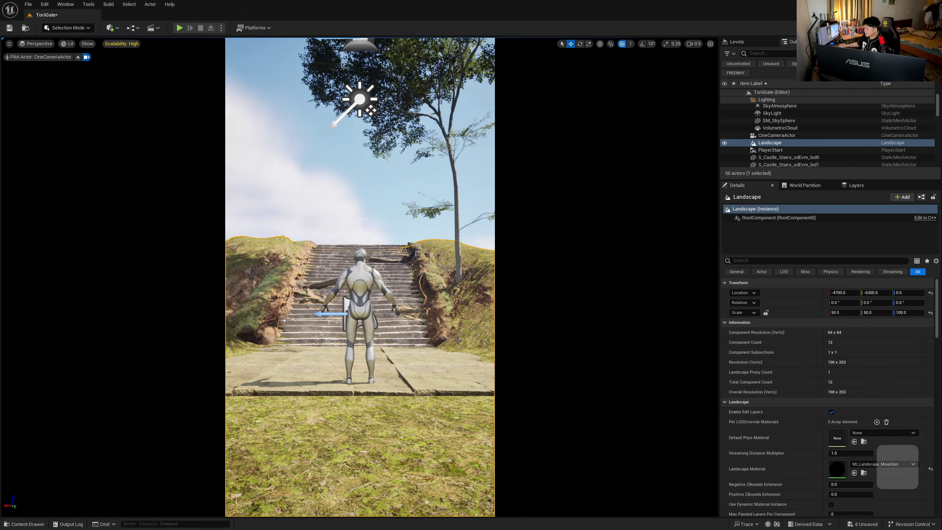
{"action": "left_click", "coordinate": [462, 271]}
{"action": "left_click_drag", "start_coordinate": [455, 321], "coordinate": [455, 267]}
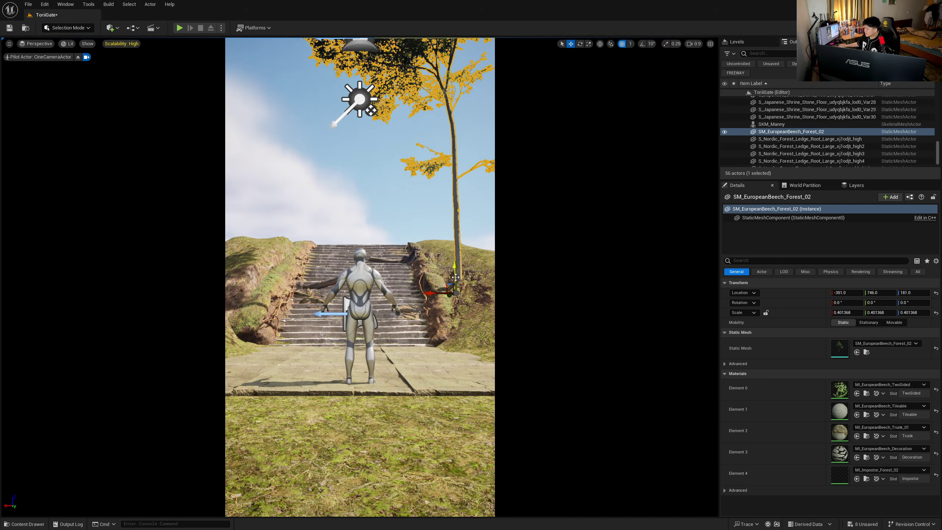
{"action": "key", "text": "ctrl+z"}
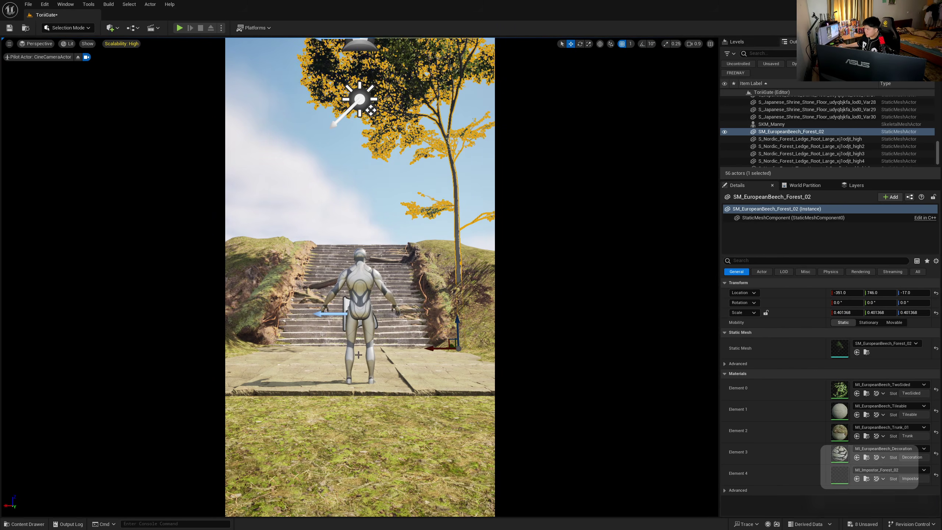
- Place SM_EuropeanBeech_Forest_04 on the bank to the left of the stairs and scale it uniformly to about 0.40
{"action": "key", "text": "ctrl+b"}
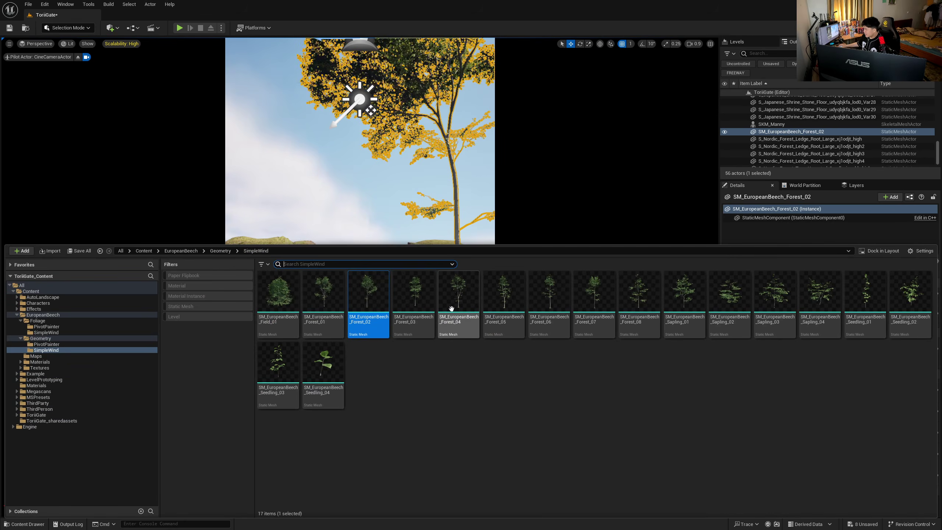
{"action": "left_click_drag", "start_coordinate": [447, 307], "coordinate": [270, 259]}
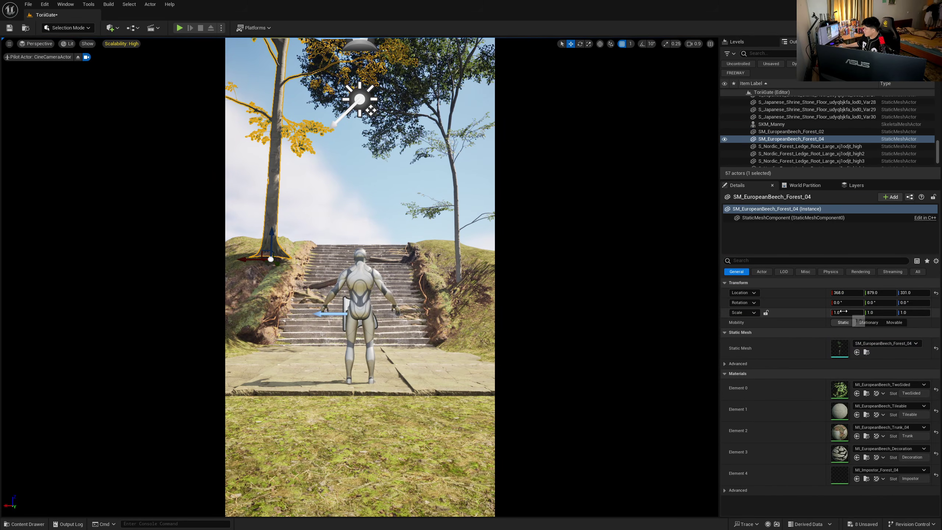
{"action": "key", "text": "r"}
{"action": "left_click_drag", "start_coordinate": [271, 259], "coordinate": [271, 260]}
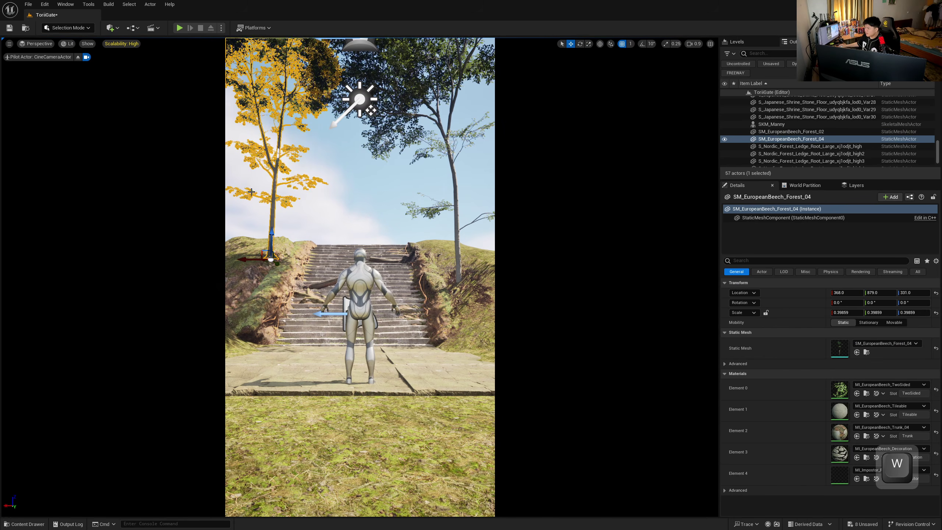
- Stop piloting the camera and move the left beech tree onto the roots at the stair edge, about Y 1050 and Z 340
{"action": "left_click", "coordinate": [79, 57]}
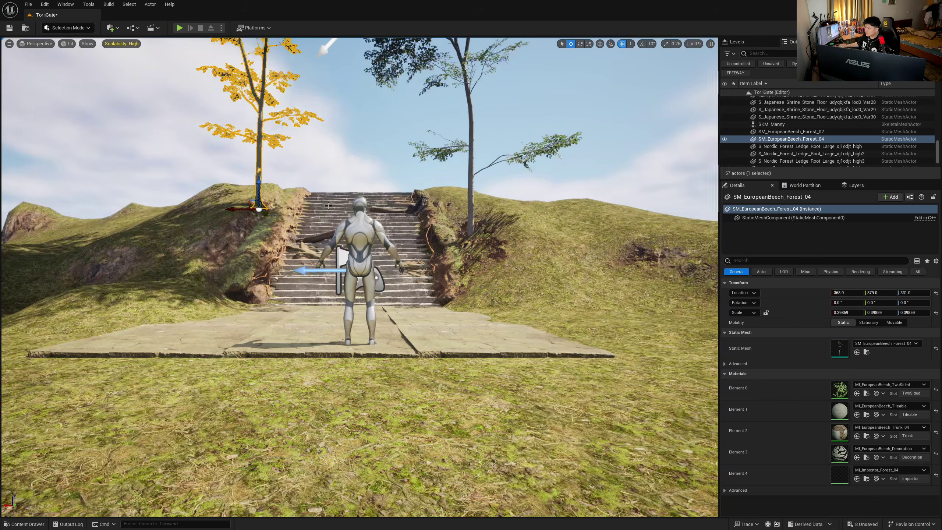
{"action": "key", "text": "w"}
{"action": "right_click_drag", "start_coordinate": [156, 119], "coordinate": [126, 119]}
{"action": "key", "text": "d"}
{"action": "left_click_drag", "start_coordinate": [333, 334], "coordinate": [491, 321]}
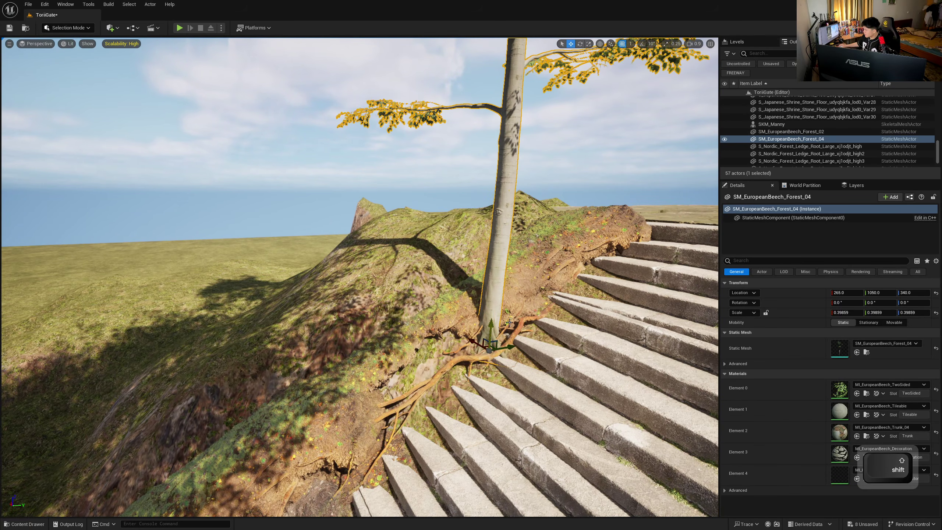
- Switch to Foliage mode and browse to the EuropeanBeech/Foliage/SimpleWind content folder
{"action": "key", "text": "s"}
{"action": "right_click_drag", "start_coordinate": [509, 322], "coordinate": [571, 354]}
{"action": "key", "text": "a"}
{"action": "key", "text": "w"}
{"action": "key", "text": "s"}
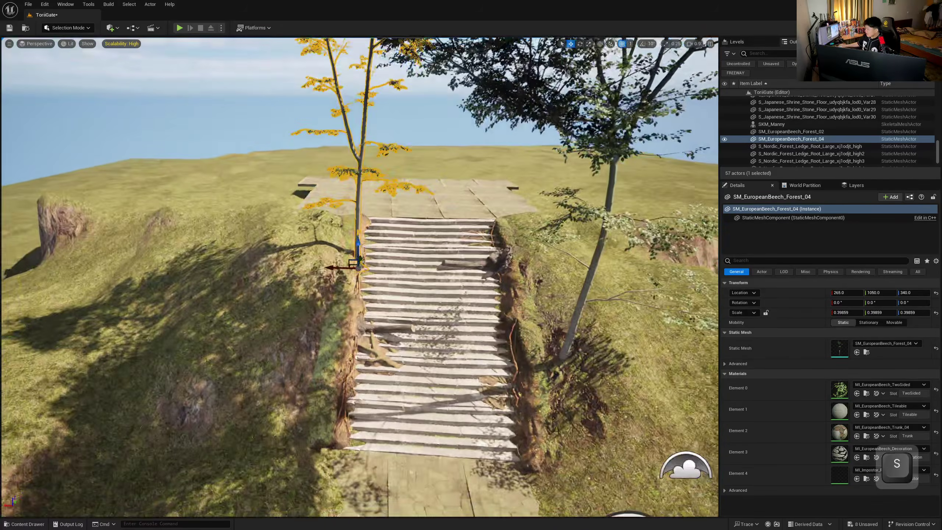
{"action": "left_click", "coordinate": [84, 28]}
{"action": "left_click", "coordinate": [88, 57]}
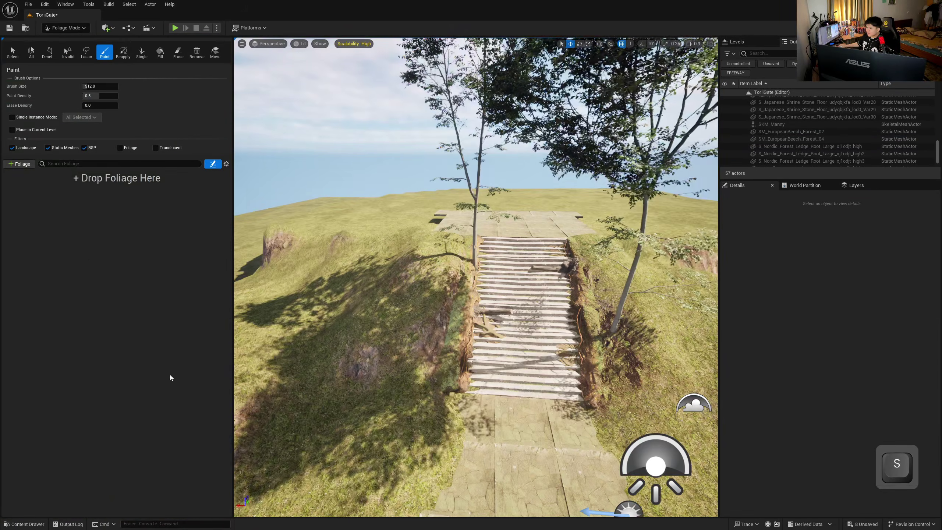
{"action": "left_click", "coordinate": [32, 524]}
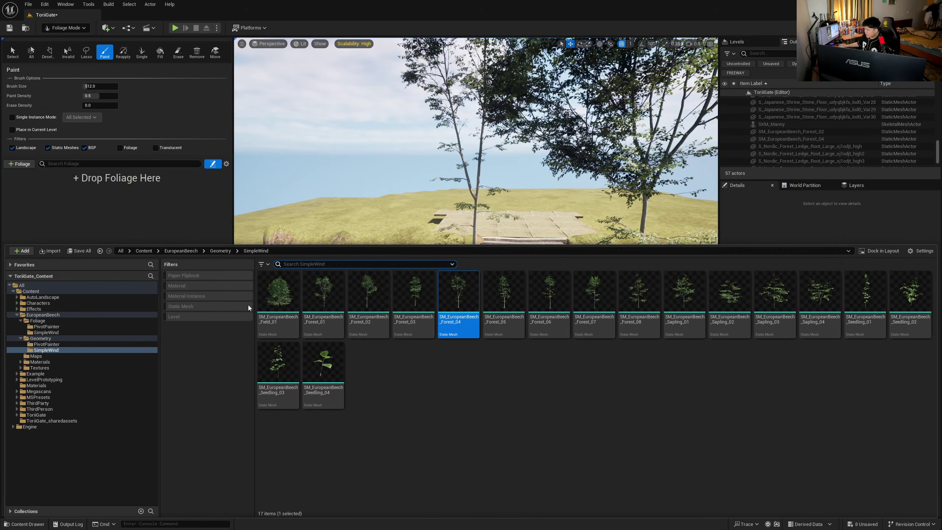
{"action": "left_click", "coordinate": [220, 251]}
{"action": "left_click", "coordinate": [182, 251]}
{"action": "double_click", "coordinate": [289, 297]}
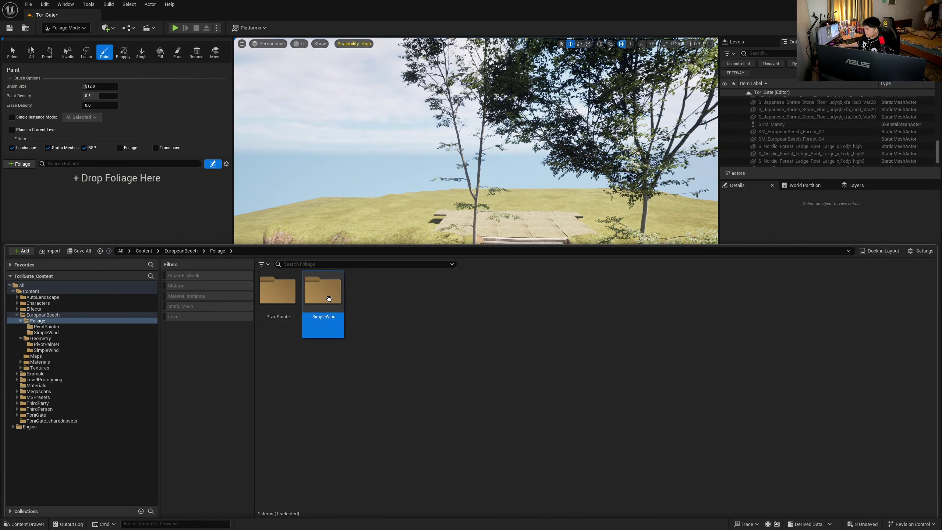
{"action": "double_click", "coordinate": [322, 293]}
- Add the foliage types FT_EuropeanBeech_Forest_01 through FT_EuropeanBeech_Forest_08 to the foliage palette
{"action": "left_click", "coordinate": [269, 308]}
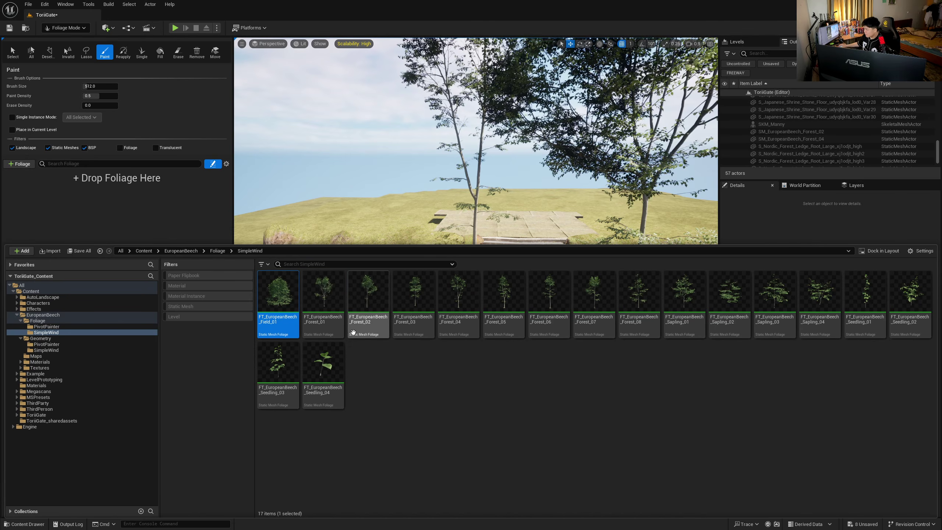
{"action": "left_click", "coordinate": [322, 326]}
{"action": "left_click", "coordinate": [413, 320], "text": "shift"}
{"action": "left_click", "coordinate": [453, 325], "text": "shift"}
{"action": "left_click", "coordinate": [504, 322], "text": "shift"}
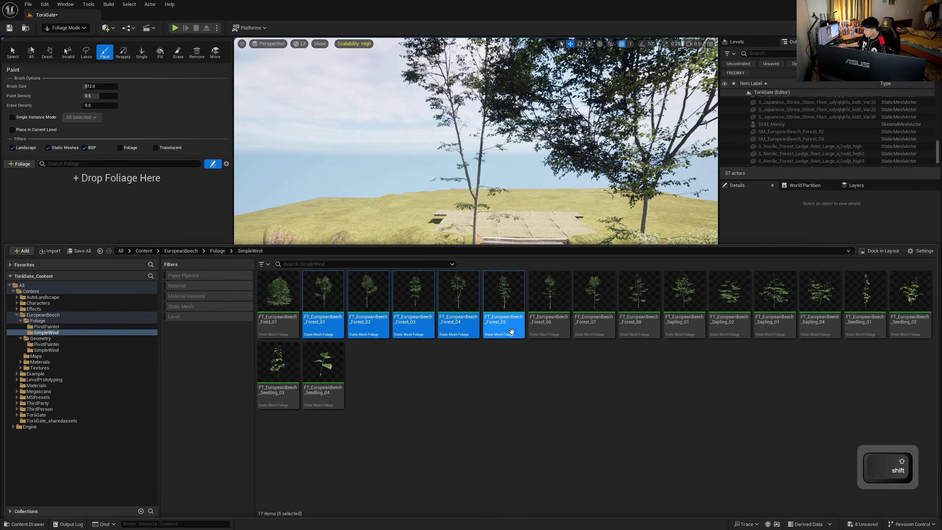
{"action": "left_click", "coordinate": [549, 323], "text": "shift"}
{"action": "left_click", "coordinate": [594, 322], "text": "shift"}
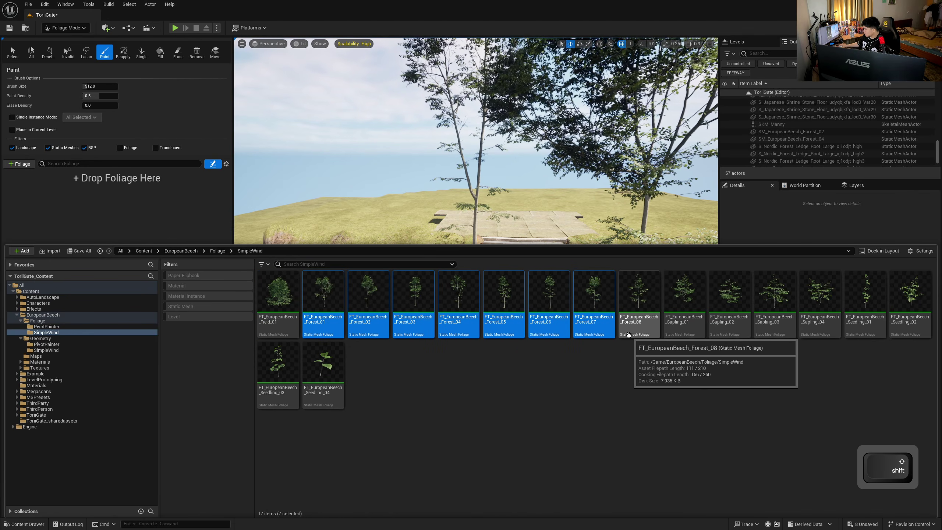
{"action": "left_click", "coordinate": [633, 334], "text": "shift"}
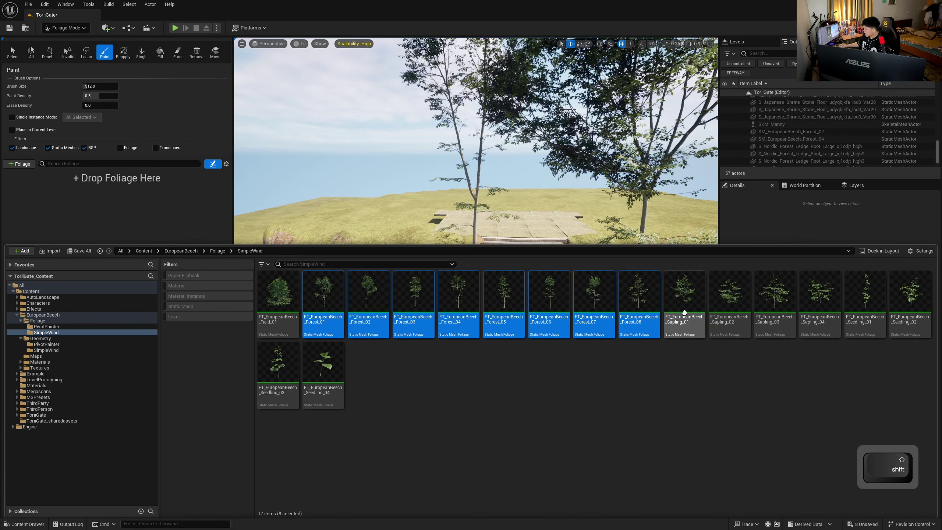
{"action": "left_click_drag", "start_coordinate": [635, 300], "coordinate": [88, 181]}
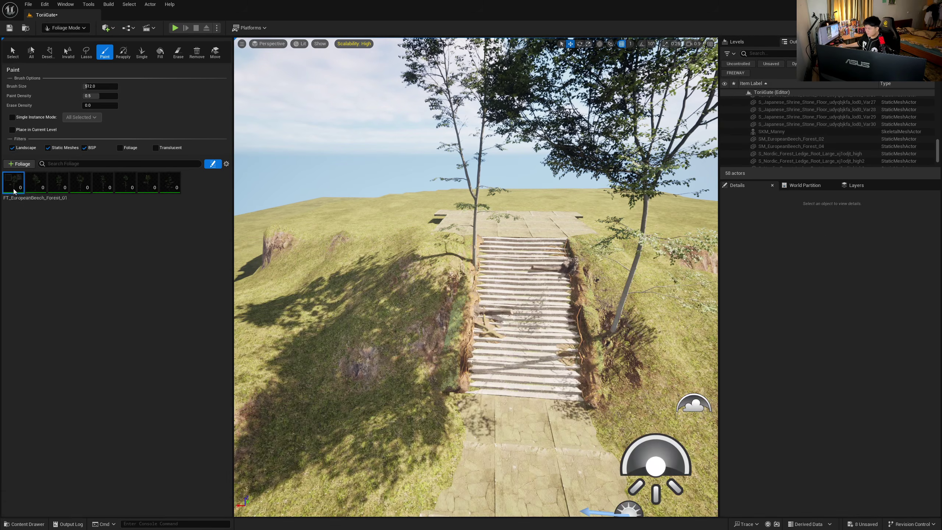
- Select all eight beech foliage types in the palette and activate them for painting
{"action": "left_click", "coordinate": [171, 189], "text": "shift"}
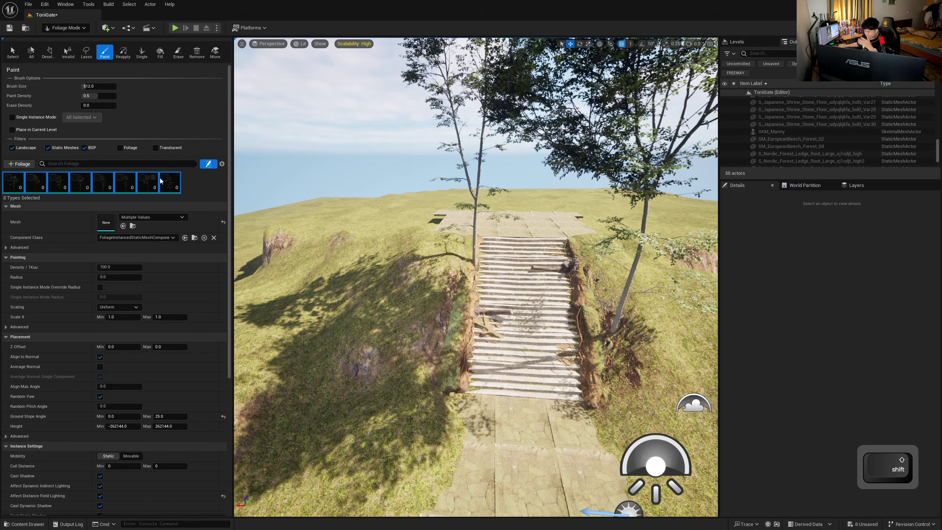
{"action": "left_click", "coordinate": [166, 182]}
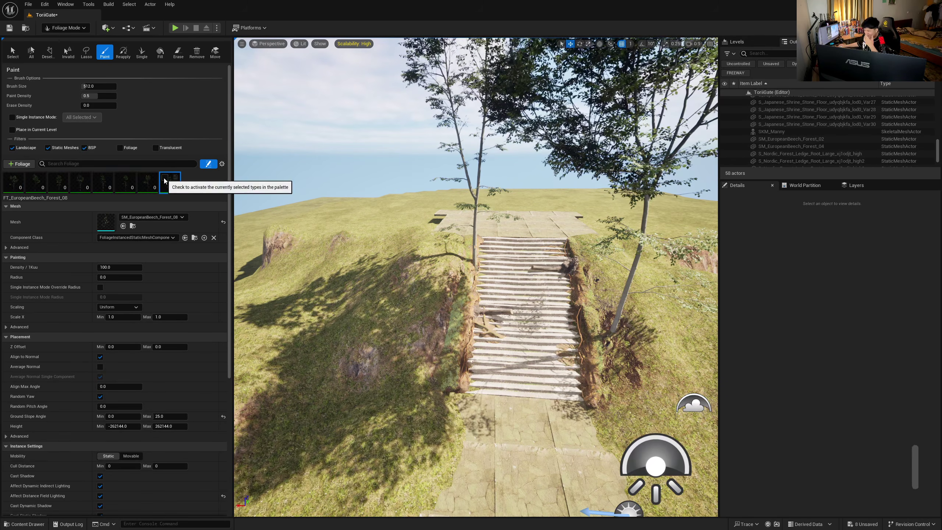
{"action": "left_click", "coordinate": [19, 189], "text": "shift"}
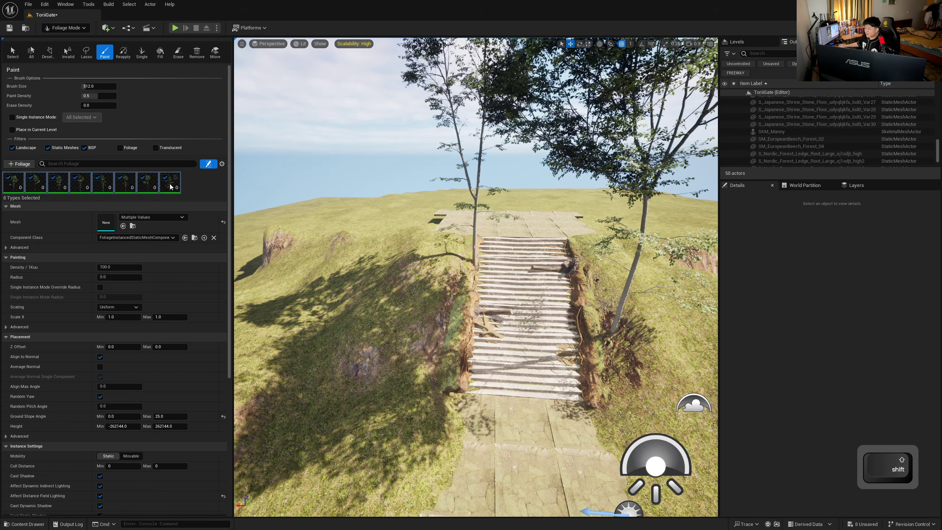
{"action": "left_click", "coordinate": [171, 187]}
{"action": "left_click", "coordinate": [17, 190], "text": "shift"}
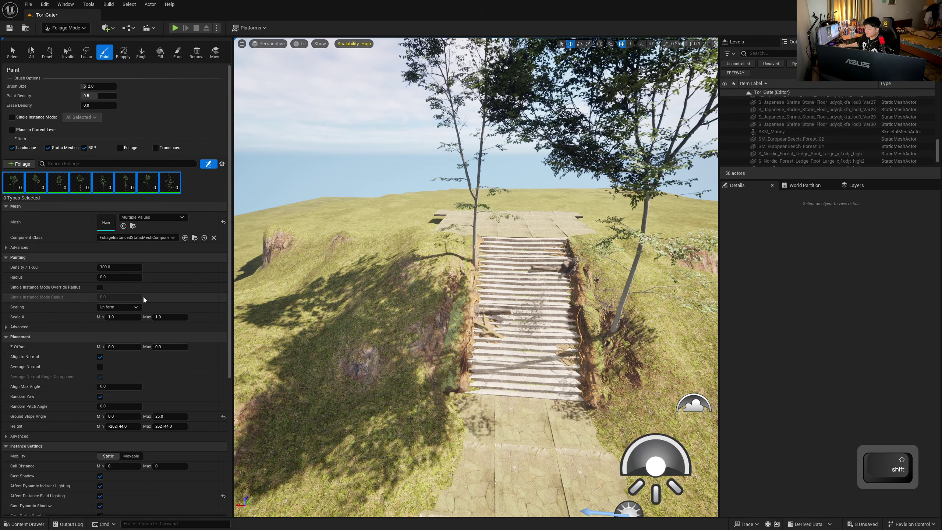
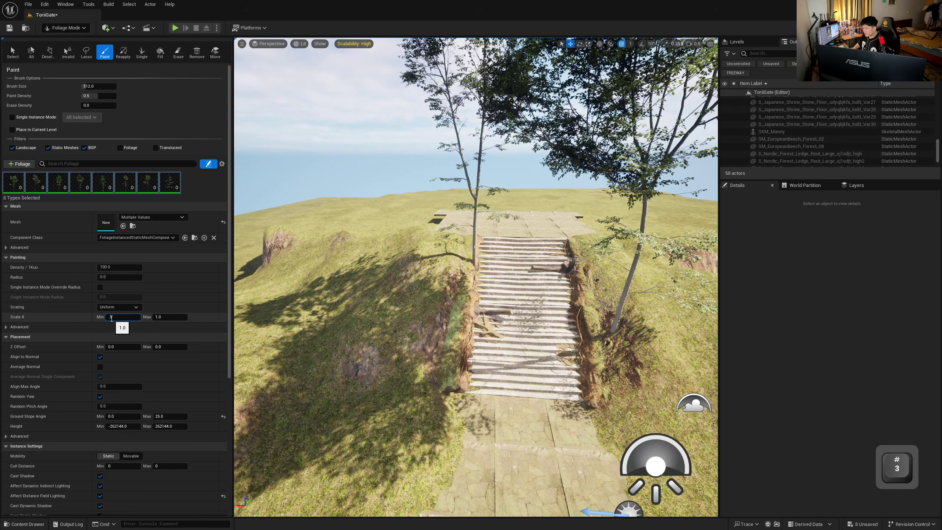
- Set the beech types' Scale X range to 0.3–0.47 and the brush's paint density to 0.1
{"action": "key", "text": "Tab"}
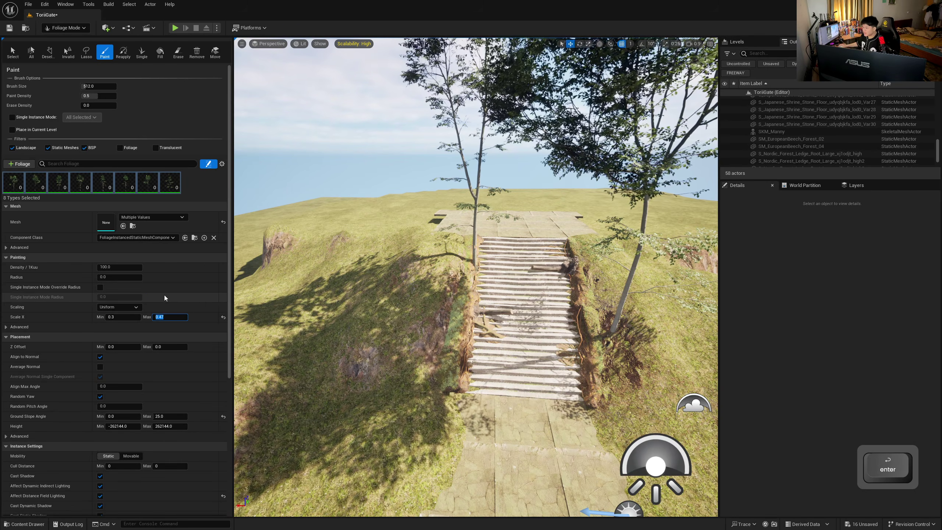
{"action": "left_click", "coordinate": [91, 96]}
{"action": "type", "text": "0.1"}
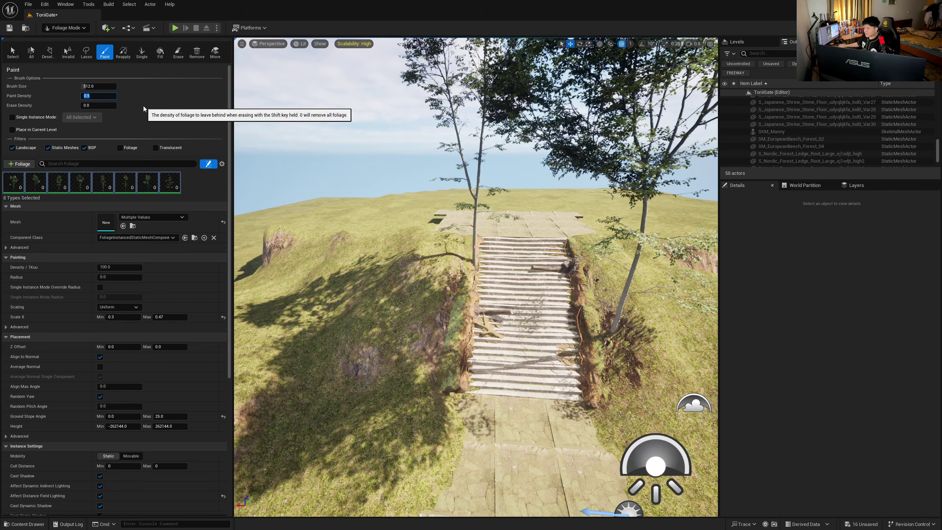
{"action": "key", "text": "Return"}
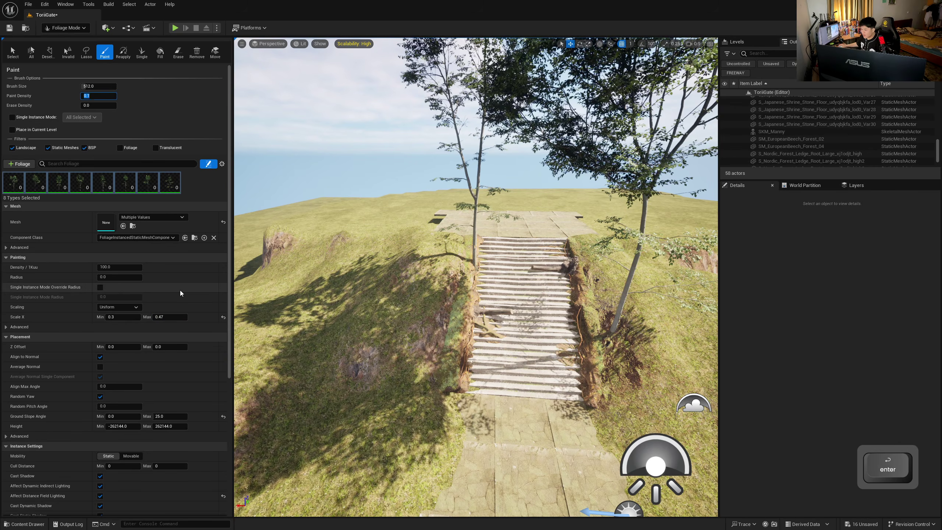
- Try painting a cluster of beech trees on the hillside beside the stairs in Wireframe view, return to Lit view, and undo the stroke
{"action": "left_click", "coordinate": [80, 30]}
{"action": "left_click", "coordinate": [269, 43]}
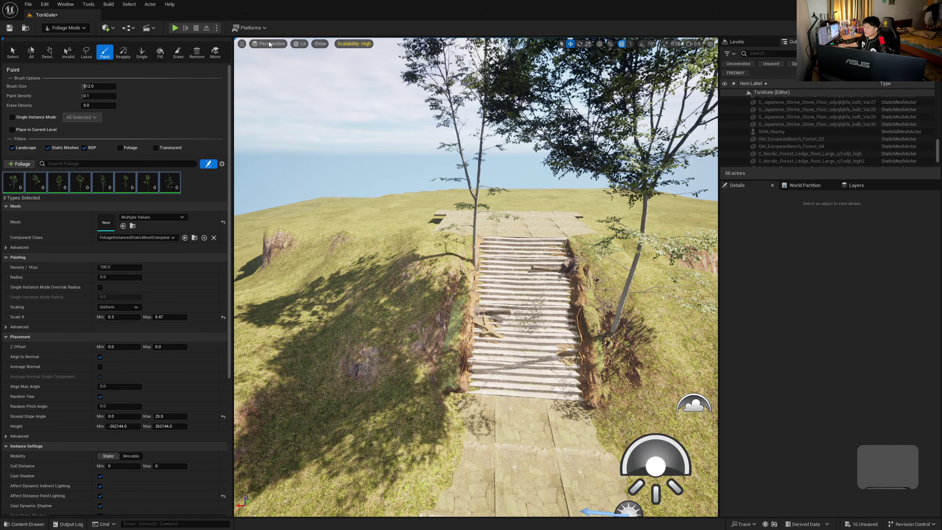
{"action": "left_click", "coordinate": [269, 43]}
{"action": "left_click", "coordinate": [301, 44]}
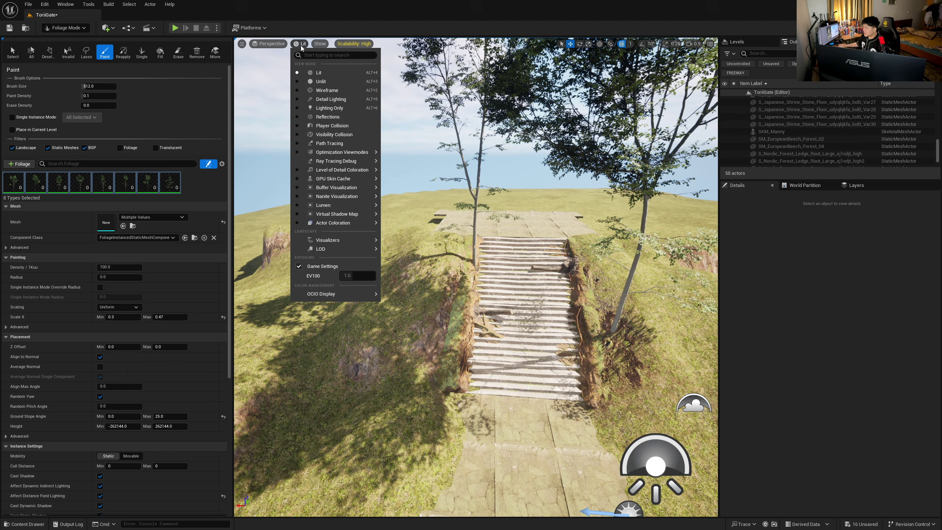
{"action": "left_click", "coordinate": [314, 71]}
{"action": "key", "text": "w"}
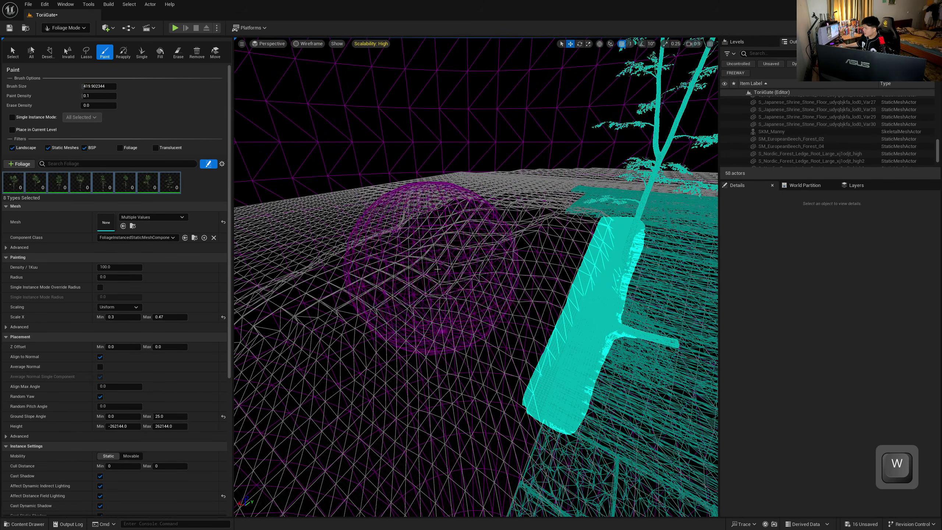
{"action": "mouse_move", "coordinate": [432, 273]}
{"action": "left_mouse_down"}
{"action": "mouse_move", "coordinate": [412, 308]}
{"action": "mouse_move", "coordinate": [476, 241]}
{"action": "left_mouse_up"}
{"action": "right_click_drag", "start_coordinate": [476, 241], "coordinate": [501, 243]}
{"action": "left_click", "coordinate": [308, 43]}
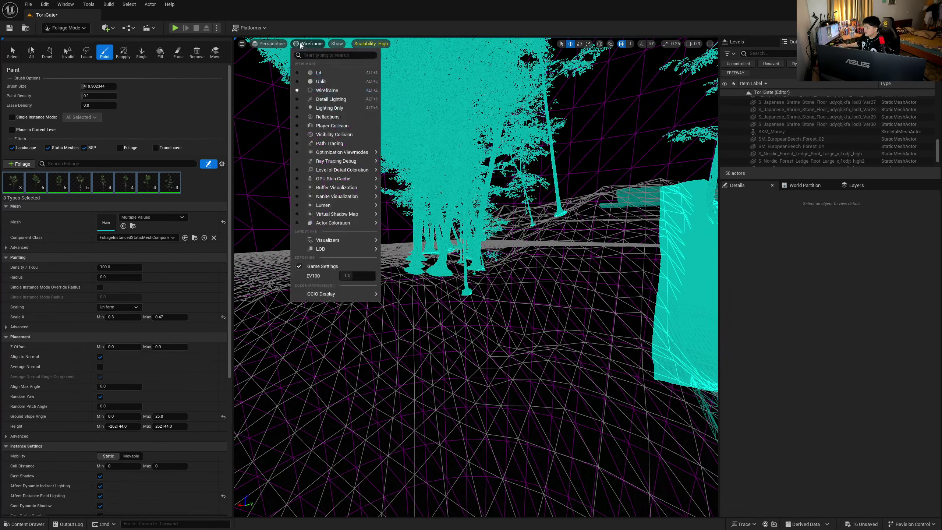
{"action": "left_click", "coordinate": [312, 70]}
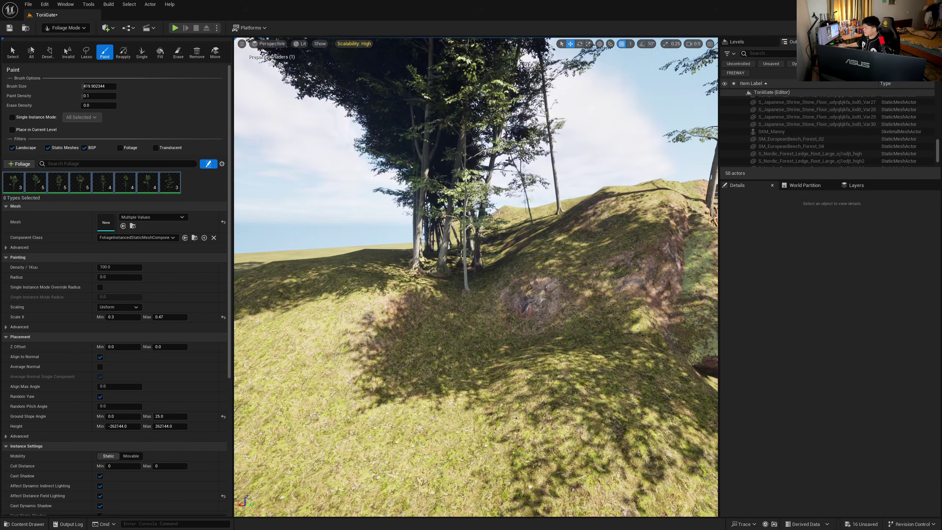
{"action": "key", "text": "ctrl"}
{"action": "key", "text": "ctrl+z"}
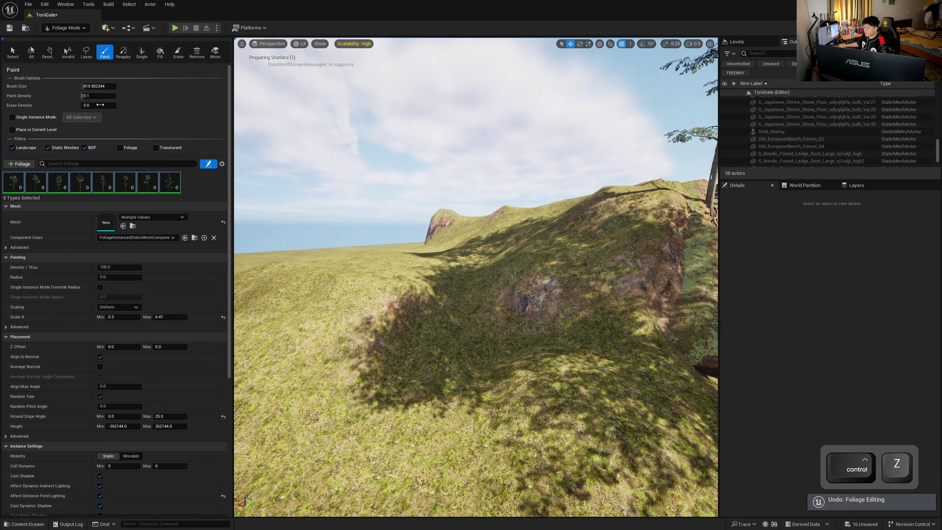
- Set the brush's paint density to 0.08, disable Align to Normal, and set the beech types' Random Pitch Angle to 6
{"action": "left_click", "coordinate": [90, 96]}
{"action": "type", "text": "."}
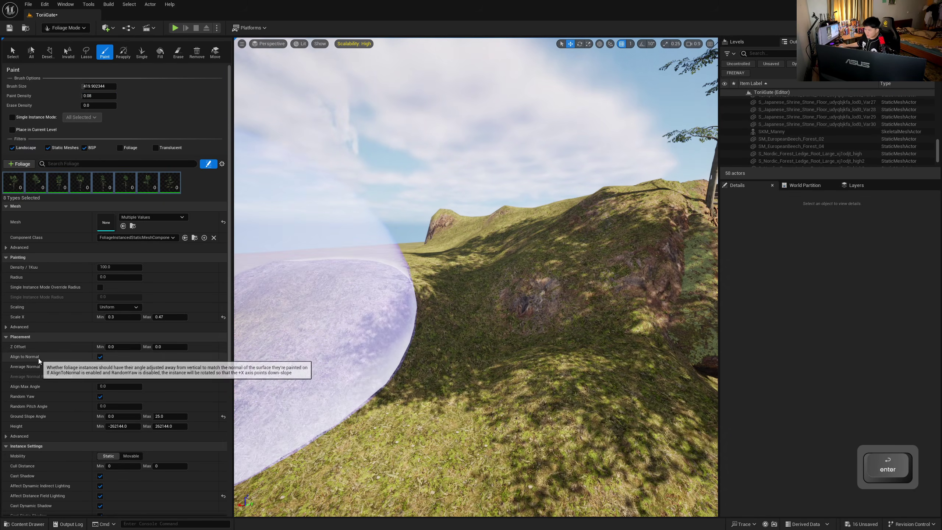
{"action": "scroll", "coordinate": [38, 358], "scroll_direction": "down", "scroll_amount": 3}
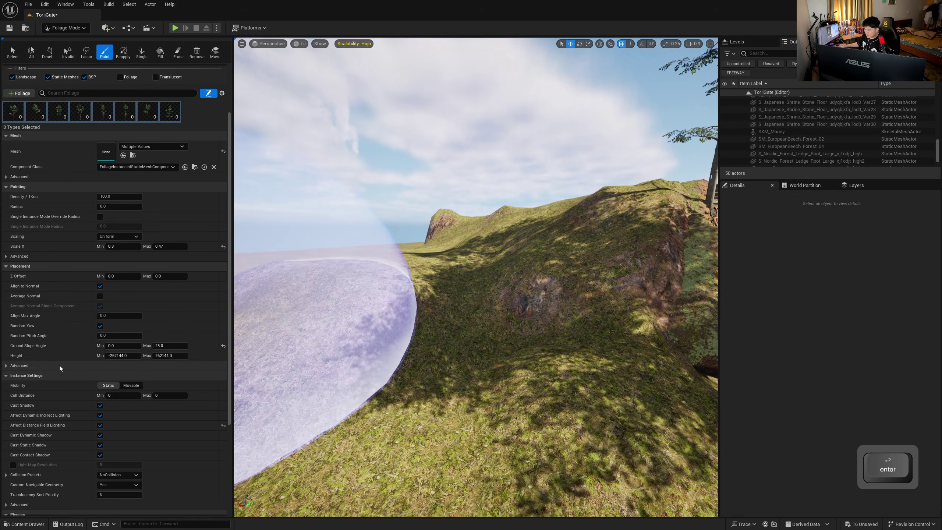
{"action": "left_click", "coordinate": [100, 286]}
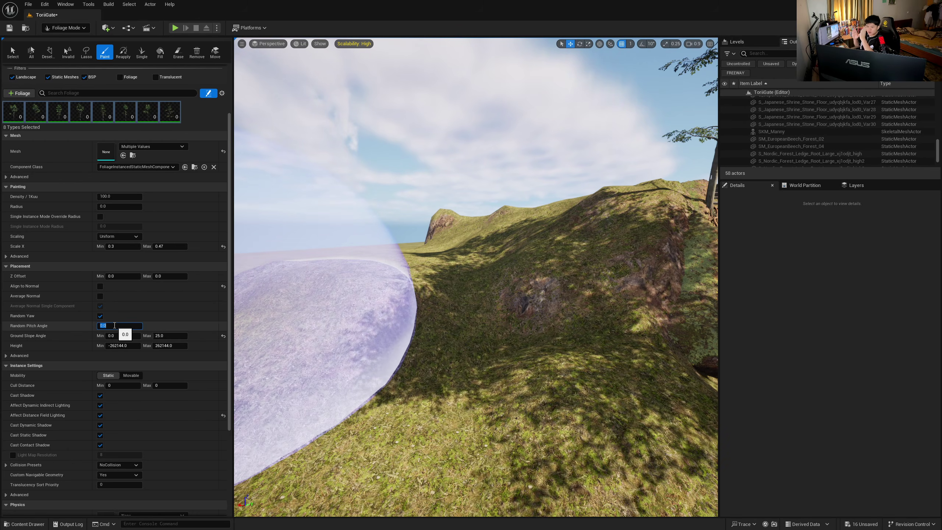
{"action": "type", "text": "6"}
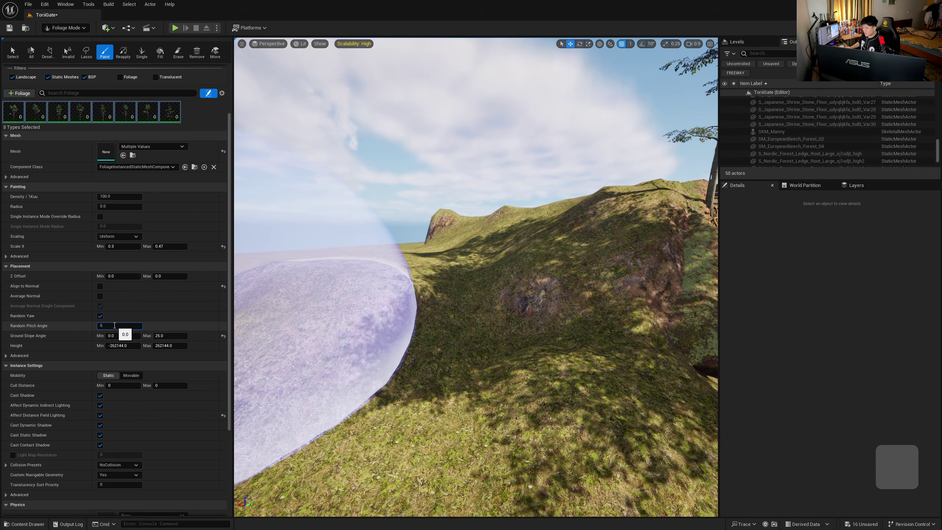
- Set the foliage brush size to 200 for painting the bank beside the stairs
{"action": "key", "text": "s"}
{"action": "right_click_drag", "start_coordinate": [243, 198], "coordinate": [243, 198]}
{"action": "key", "text": "w"}
{"action": "key", "text": "s"}
{"action": "right_click_drag", "start_coordinate": [479, 259], "coordinate": [478, 259]}
{"action": "key", "text": "w"}
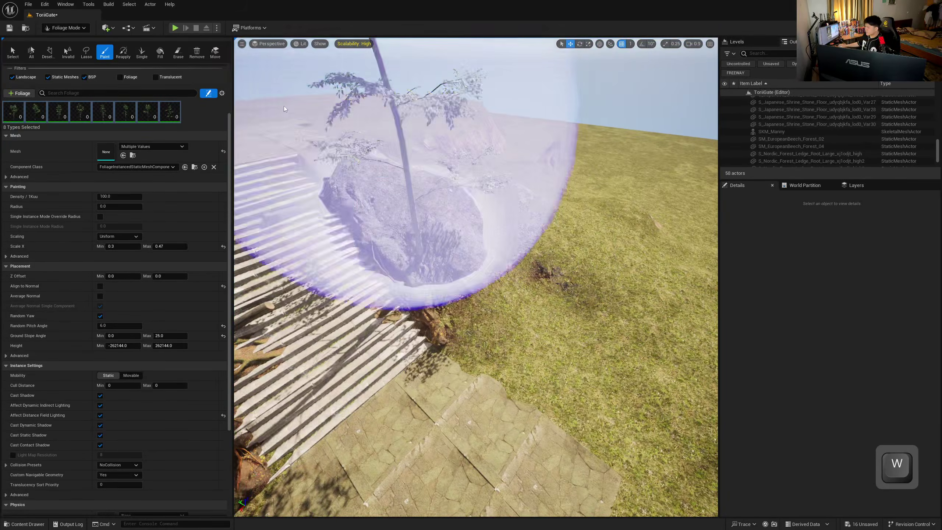
{"action": "scroll", "coordinate": [143, 177], "scroll_direction": "up", "scroll_amount": 3}
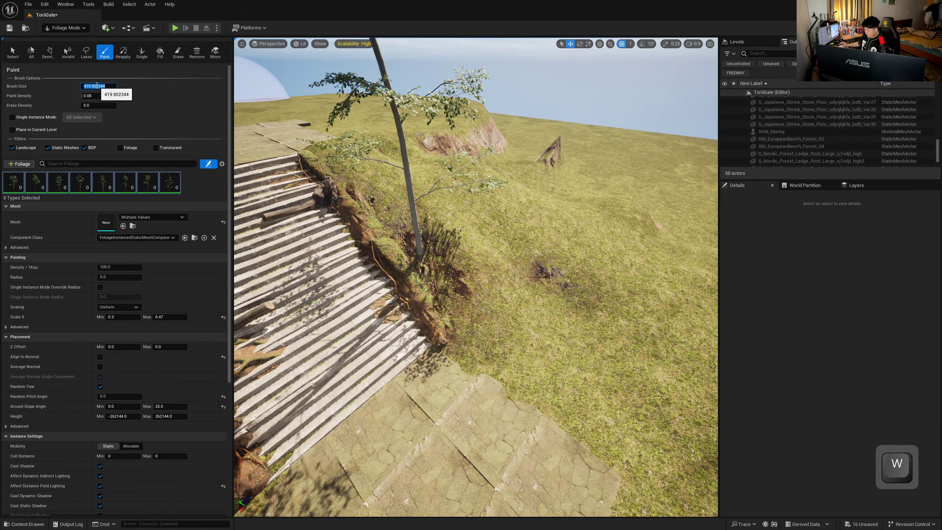
{"action": "type", "text": "200"}
{"action": "key", "text": "Return"}
- Try painting beech trees along the bank beside the stairs, inspect how their trunks meet the slope, and undo the strokes
{"action": "mouse_move", "coordinate": [431, 134]}
{"action": "left_mouse_down"}
{"action": "mouse_move", "coordinate": [378, 157]}
{"action": "mouse_move", "coordinate": [449, 186]}
{"action": "mouse_move", "coordinate": [551, 284]}
{"action": "mouse_move", "coordinate": [519, 270]}
{"action": "mouse_move", "coordinate": [473, 269]}
{"action": "left_mouse_up"}
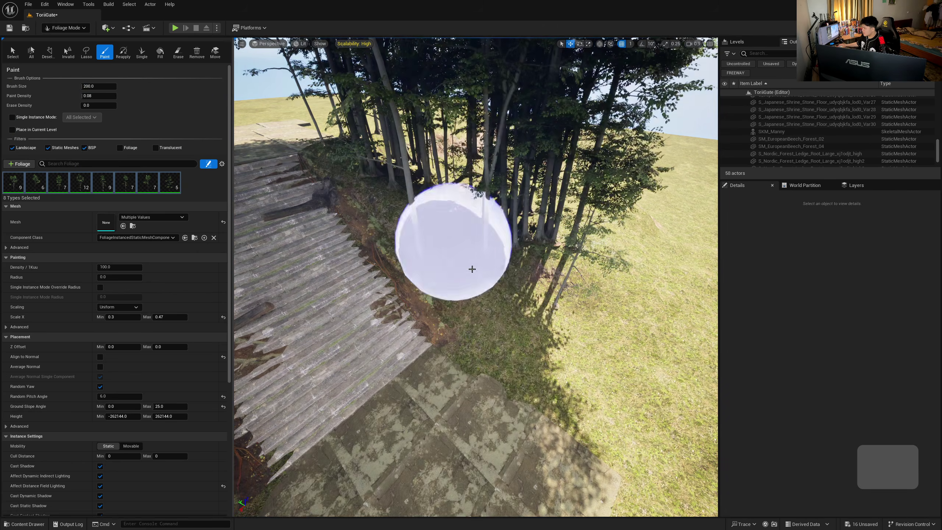
{"action": "key", "text": "ctrl+z"}
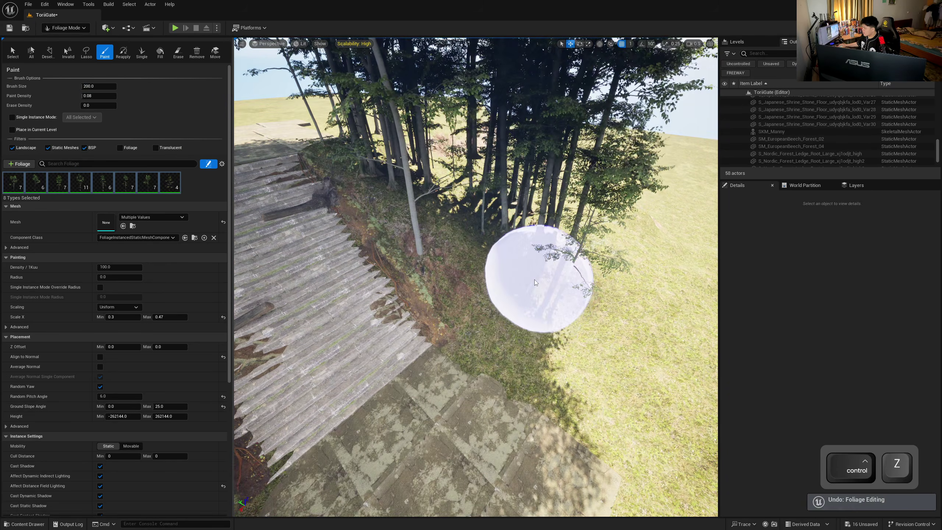
{"action": "key", "text": "ctrl+z"}
{"action": "mouse_move", "coordinate": [372, 141]}
{"action": "left_mouse_down"}
{"action": "mouse_move", "coordinate": [372, 162]}
{"action": "mouse_move", "coordinate": [458, 272]}
{"action": "mouse_move", "coordinate": [505, 316]}
{"action": "mouse_move", "coordinate": [526, 305]}
{"action": "left_mouse_up"}
{"action": "key", "text": "w"}
{"action": "key", "text": "a"}
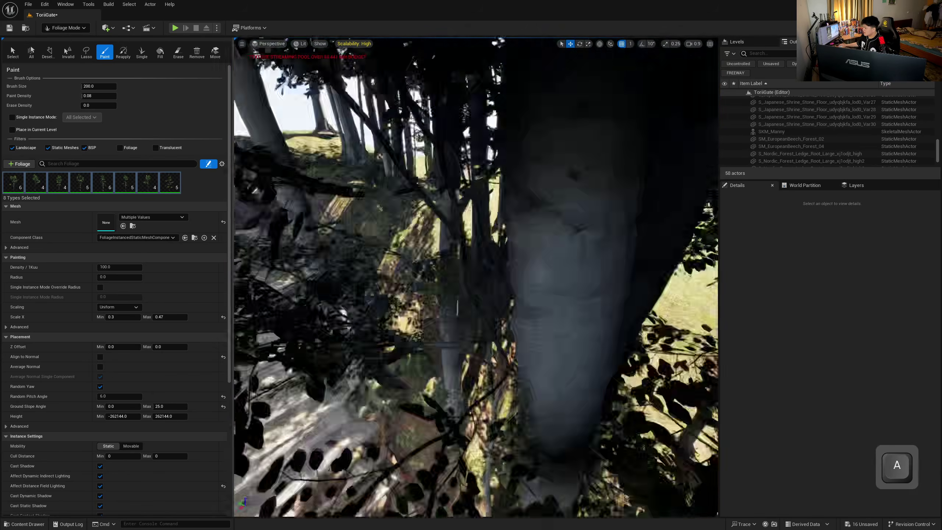
{"action": "key", "text": "s"}
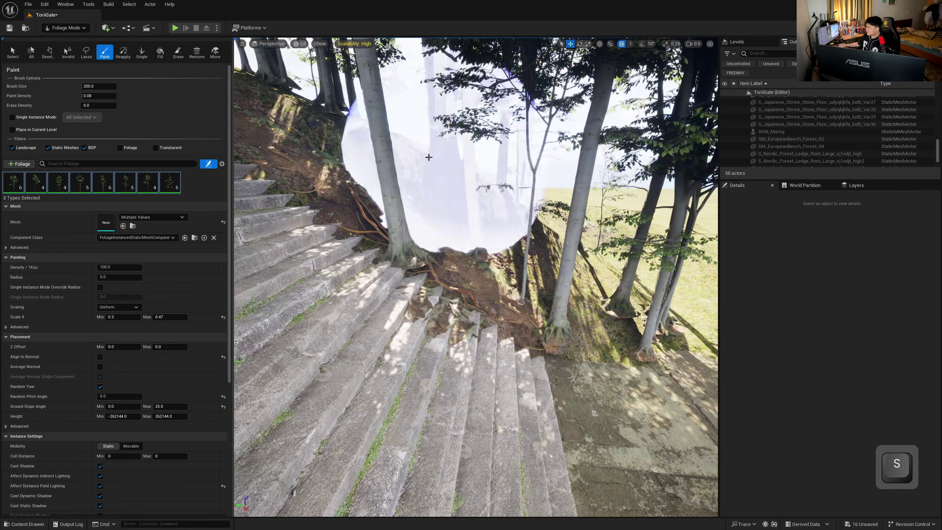
{"action": "right_click_drag", "start_coordinate": [428, 157], "coordinate": [356, 147]}
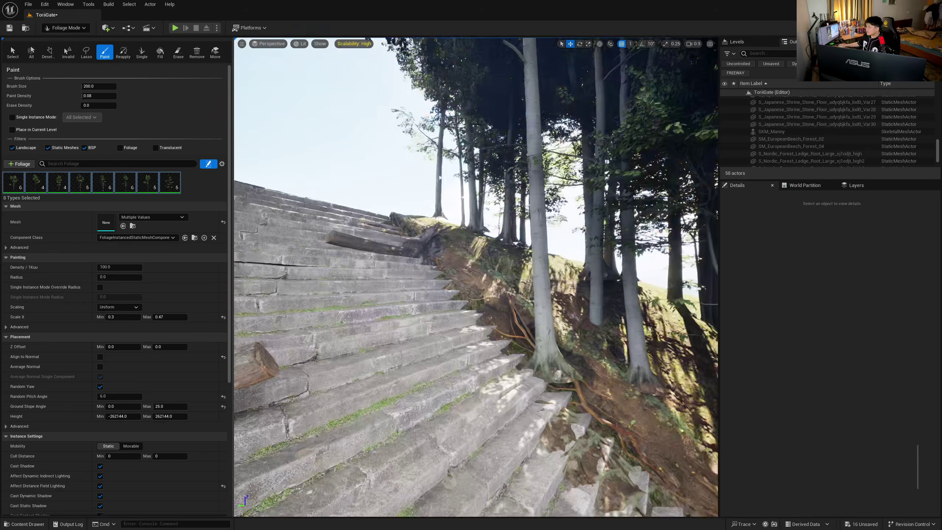
{"action": "key", "text": "w"}
{"action": "key", "text": "s"}
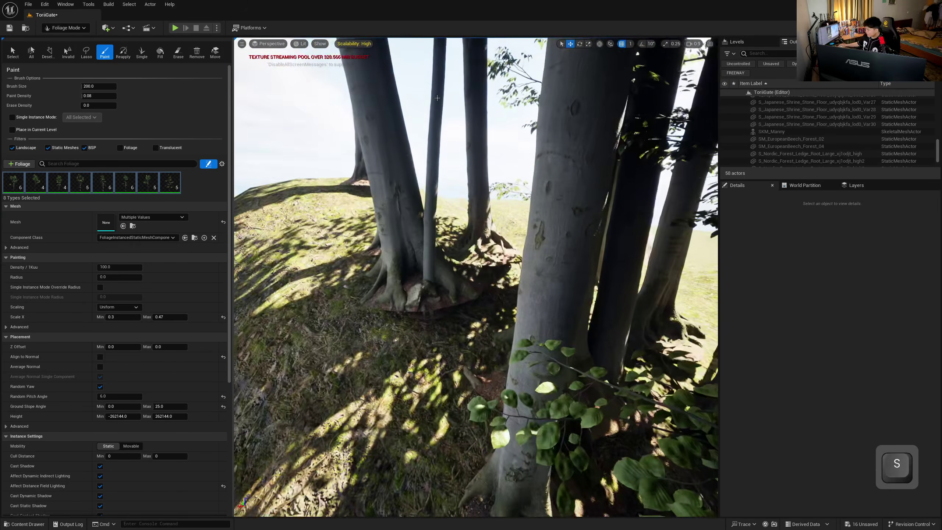
{"action": "key", "text": "ctrl+z"}
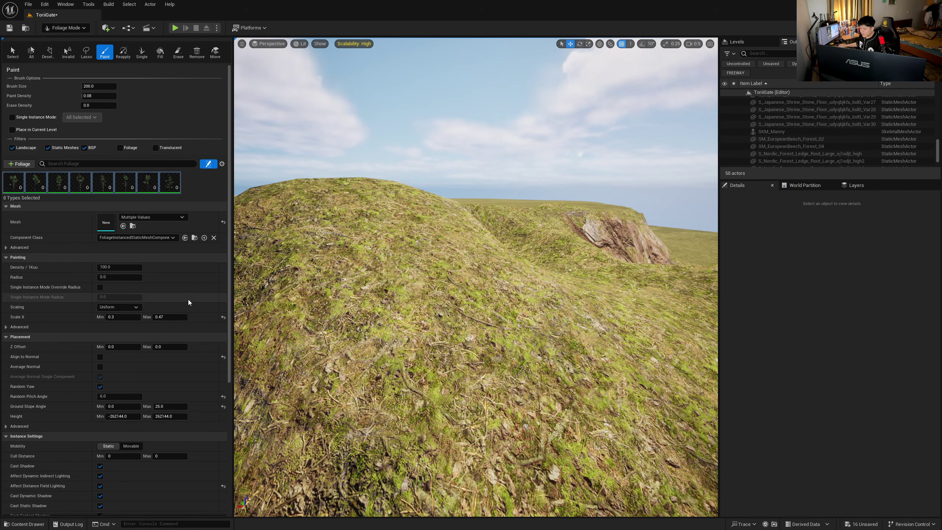
- Set the beech types' Z Offset minimum and maximum to -30 and paint beech trees along both banks of the stairs
{"action": "scroll", "coordinate": [188, 299], "scroll_direction": "down", "scroll_amount": 3}
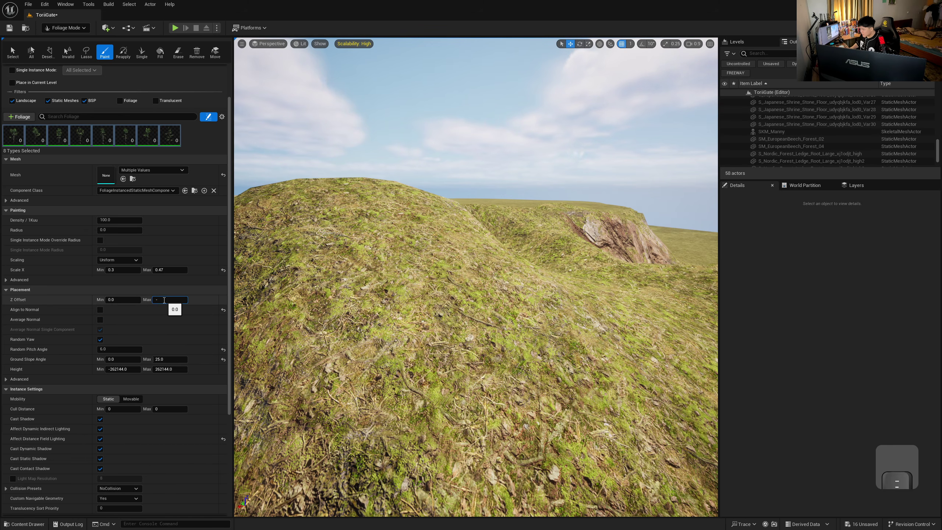
{"action": "key", "text": "Return"}
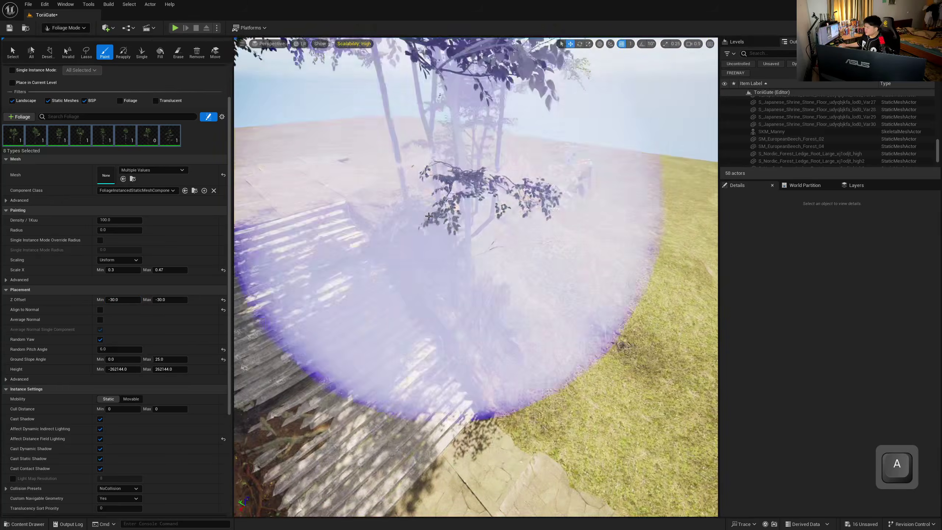
{"action": "mouse_move", "coordinate": [404, 198]}
{"action": "left_mouse_down"}
{"action": "mouse_move", "coordinate": [576, 374]}
{"action": "mouse_move", "coordinate": [527, 314]}
{"action": "left_mouse_up"}
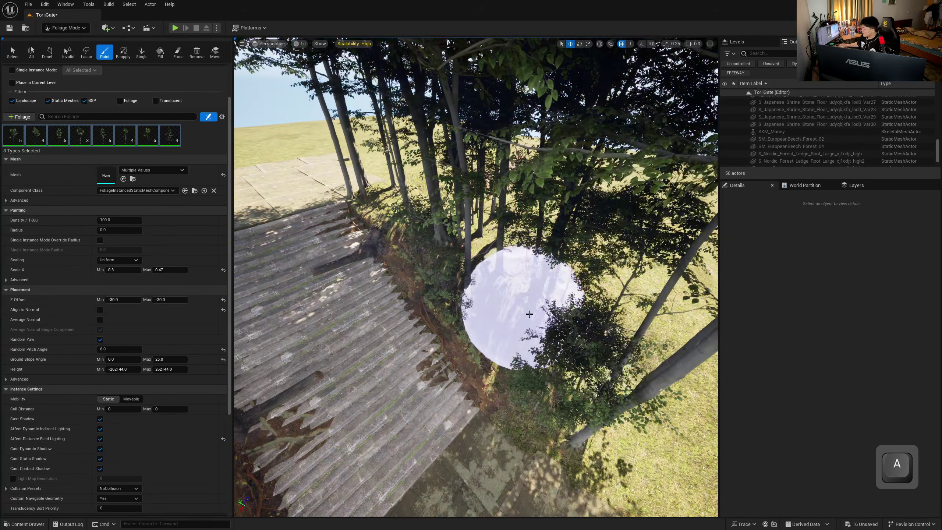
{"action": "right_click_drag", "start_coordinate": [528, 314], "coordinate": [393, 305]}
{"action": "key", "text": "s"}
{"action": "mouse_move", "coordinate": [452, 200]}
{"action": "left_mouse_down"}
{"action": "mouse_move", "coordinate": [373, 348]}
{"action": "mouse_move", "coordinate": [410, 210]}
{"action": "mouse_move", "coordinate": [387, 342]}
{"action": "mouse_move", "coordinate": [469, 256]}
{"action": "mouse_move", "coordinate": [366, 399]}
{"action": "left_mouse_up"}
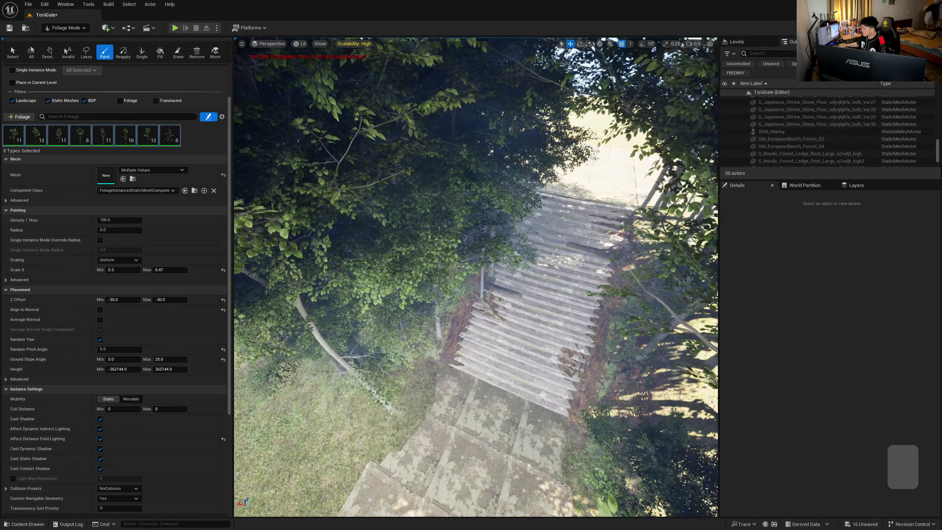
- Paint more beech trees across the grassy hillside on the left side of the stairs
{"action": "key", "text": "w"}
{"action": "mouse_move", "coordinate": [366, 399]}
{"action": "right_mouse_down"}
{"action": "mouse_move", "coordinate": [397, 384]}
{"action": "mouse_move", "coordinate": [364, 427]}
{"action": "mouse_move", "coordinate": [353, 349]}
{"action": "mouse_move", "coordinate": [366, 371]}
{"action": "mouse_move", "coordinate": [386, 357]}
{"action": "mouse_move", "coordinate": [374, 347]}
{"action": "mouse_move", "coordinate": [386, 334]}
{"action": "right_mouse_up"}
{"action": "key", "text": "w"}
{"action": "key", "text": "s"}
{"action": "key", "text": "a"}
{"action": "key", "text": "s"}
{"action": "key", "text": "a"}
{"action": "key", "text": "w"}
{"action": "mouse_move", "coordinate": [452, 313]}
{"action": "left_mouse_down"}
{"action": "mouse_move", "coordinate": [583, 397]}
{"action": "mouse_move", "coordinate": [379, 338]}
{"action": "mouse_move", "coordinate": [417, 386]}
{"action": "mouse_move", "coordinate": [336, 308]}
{"action": "left_mouse_up"}
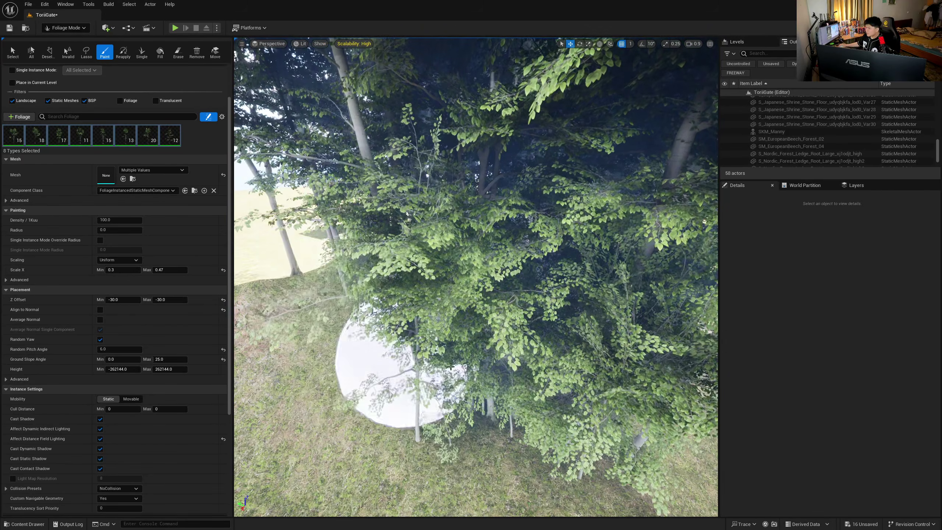
- Extend the painted beech trees over the open grass on the right side of the stairs toward the rocky ledge
{"action": "right_click_drag", "start_coordinate": [404, 357], "coordinate": [482, 356]}
{"action": "key", "text": "w"}
{"action": "key", "text": "d"}
{"action": "key", "text": "w"}
{"action": "mouse_move", "coordinate": [444, 280]}
{"action": "right_mouse_down"}
{"action": "mouse_move", "coordinate": [456, 273]}
{"action": "mouse_move", "coordinate": [520, 281]}
{"action": "mouse_move", "coordinate": [445, 280]}
{"action": "right_mouse_up"}
{"action": "key", "text": "s"}
{"action": "mouse_move", "coordinate": [440, 274]}
{"action": "left_mouse_down"}
{"action": "mouse_move", "coordinate": [480, 343]}
{"action": "mouse_move", "coordinate": [406, 374]}
{"action": "left_mouse_up"}
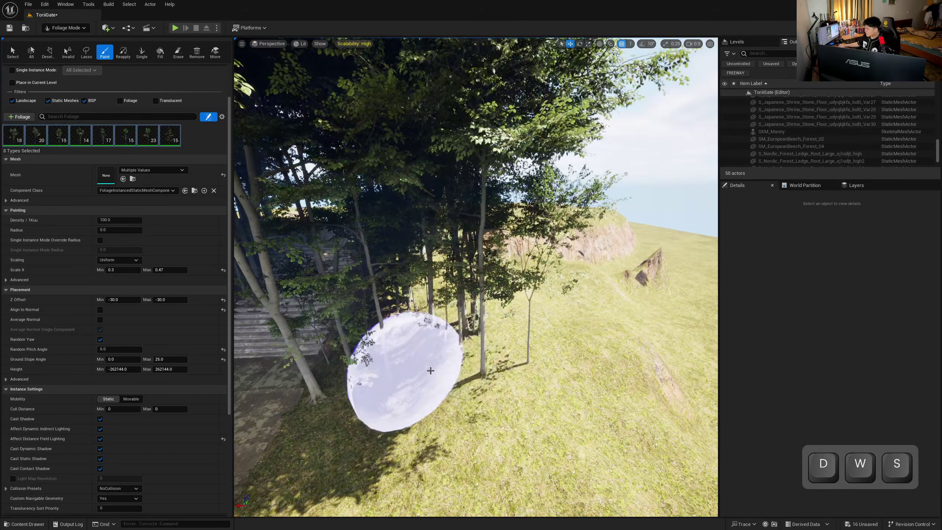
{"action": "mouse_move", "coordinate": [406, 375]}
{"action": "right_mouse_down"}
{"action": "mouse_move", "coordinate": [478, 345]}
{"action": "mouse_move", "coordinate": [460, 375]}
{"action": "mouse_move", "coordinate": [459, 311]}
{"action": "right_mouse_up"}
{"action": "key", "text": "d"}
{"action": "left_click_drag", "start_coordinate": [458, 311], "coordinate": [532, 257]}
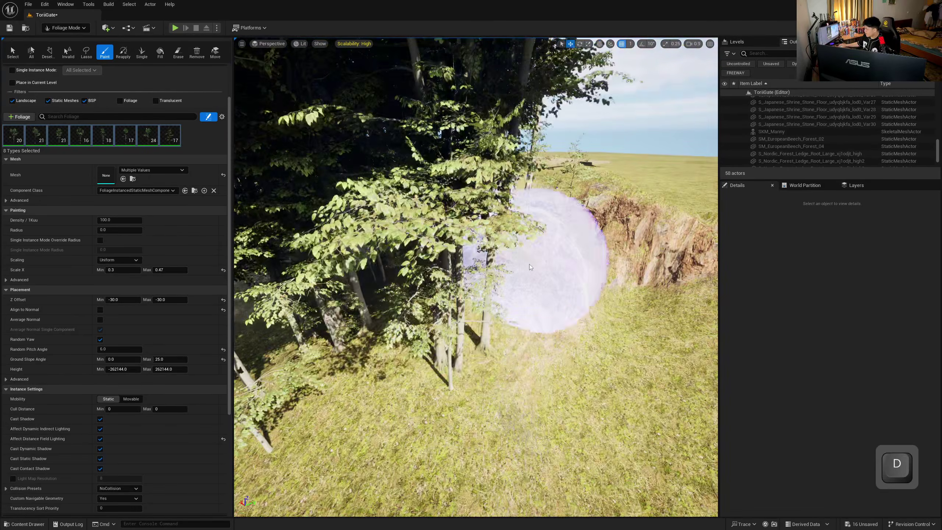
- Lower the brush's paint density to 0.04 and paint sparser beech trees on the grass around the paved stone platform
{"action": "key", "text": "w"}
{"action": "mouse_move", "coordinate": [532, 257]}
{"action": "right_mouse_down"}
{"action": "mouse_move", "coordinate": [578, 230]}
{"action": "mouse_move", "coordinate": [527, 216]}
{"action": "mouse_move", "coordinate": [356, 308]}
{"action": "right_mouse_up"}
{"action": "key", "text": "d"}
{"action": "key", "text": "s"}
{"action": "scroll", "coordinate": [50, 189], "scroll_direction": "up", "scroll_amount": 3}
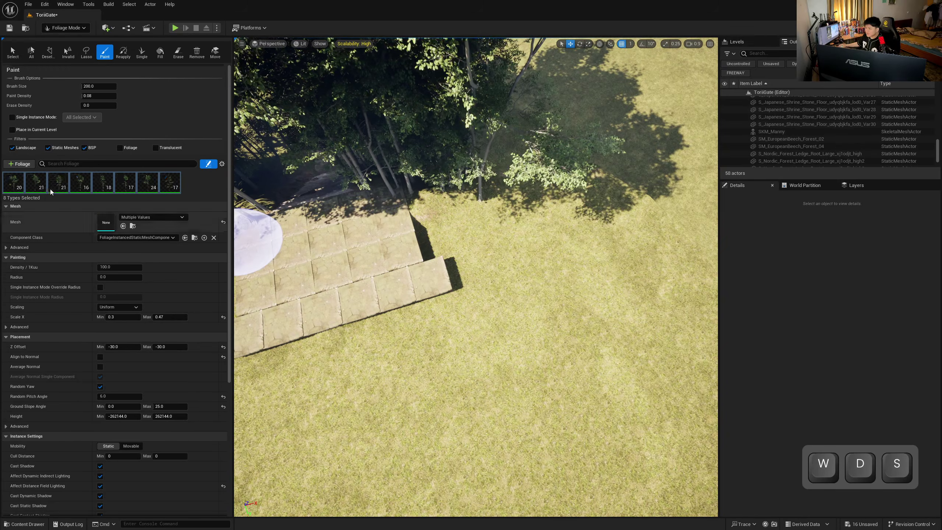
{"action": "left_click", "coordinate": [108, 98]}
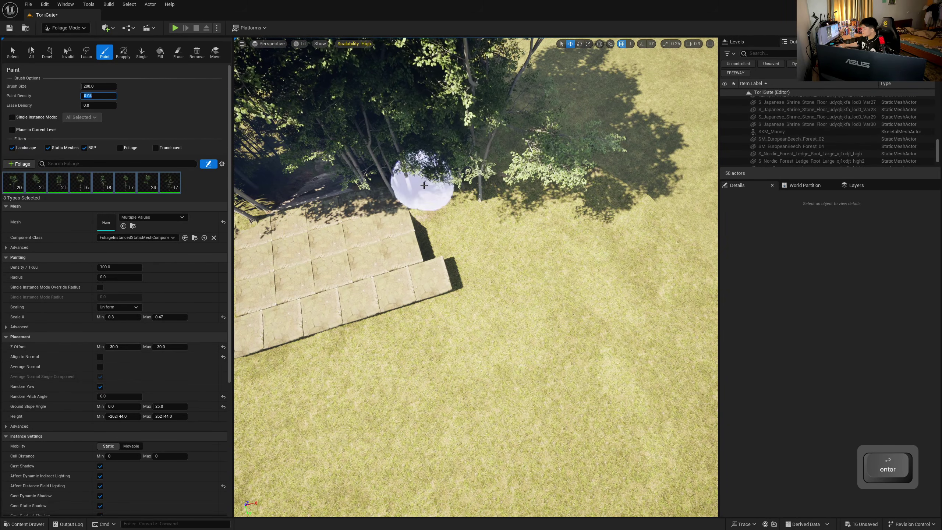
{"action": "left_click_drag", "start_coordinate": [424, 186], "coordinate": [479, 345]}
{"action": "key", "text": "a"}
{"action": "mouse_move", "coordinate": [479, 345]}
{"action": "right_mouse_down"}
{"action": "mouse_move", "coordinate": [519, 334]}
{"action": "mouse_move", "coordinate": [549, 289]}
{"action": "right_mouse_up"}
{"action": "key", "text": "w"}
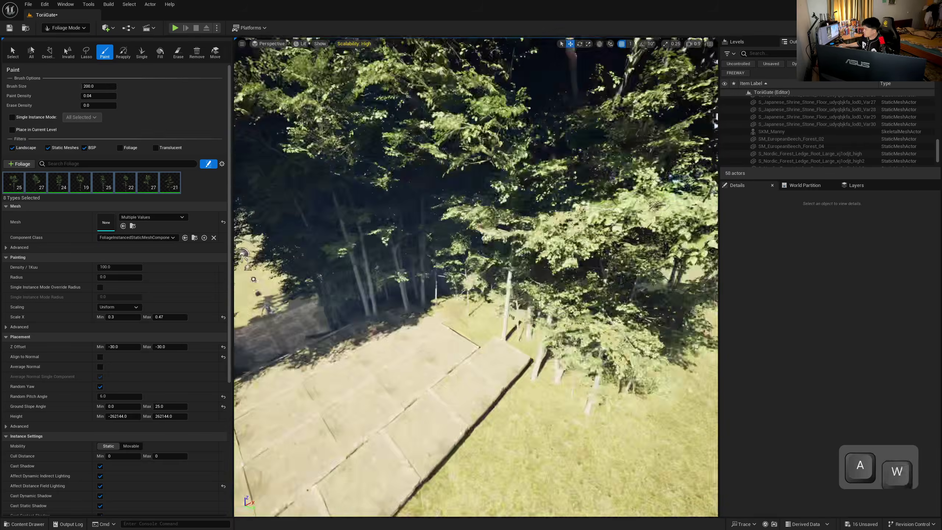
{"action": "right_click_drag", "start_coordinate": [439, 281], "coordinate": [534, 277]}
{"action": "key", "text": "s"}
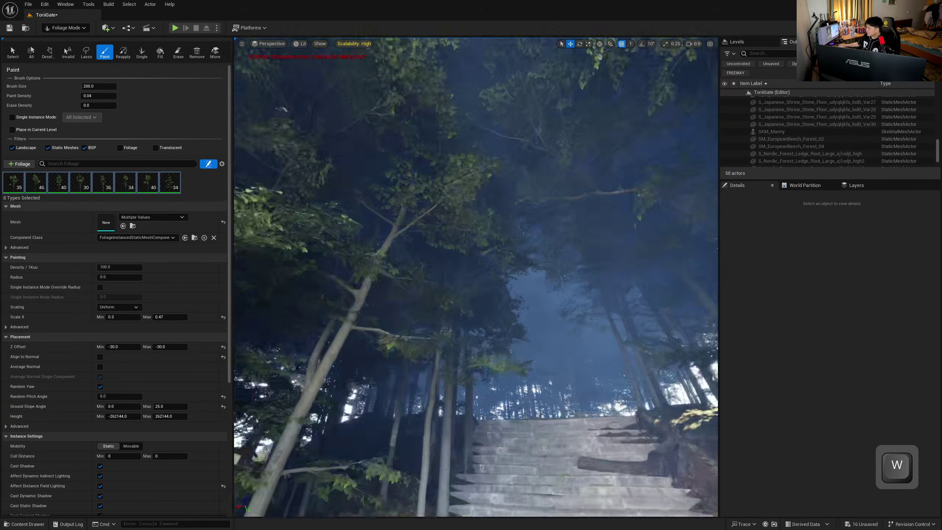
- Thin out the painted forest by erasing some of the beech trees near the stairs
{"action": "mouse_move", "coordinate": [476, 277]}
{"action": "right_mouse_down"}
{"action": "mouse_move", "coordinate": [479, 297]}
{"action": "mouse_move", "coordinate": [516, 345]}
{"action": "mouse_move", "coordinate": [549, 341]}
{"action": "mouse_move", "coordinate": [530, 364]}
{"action": "mouse_move", "coordinate": [508, 356]}
{"action": "mouse_move", "coordinate": [497, 330]}
{"action": "mouse_move", "coordinate": [479, 343]}
{"action": "right_mouse_up"}
{"action": "key", "text": "d"}
{"action": "key", "text": "s"}
{"action": "key", "text": "w"}
{"action": "left_click_drag", "start_coordinate": [521, 296], "coordinate": [484, 202], "text": "shift"}
{"action": "key", "text": "w"}
{"action": "mouse_move", "coordinate": [483, 202]}
{"action": "right_mouse_down"}
{"action": "mouse_move", "coordinate": [434, 171]}
{"action": "mouse_move", "coordinate": [449, 200]}
{"action": "right_mouse_up"}
{"action": "left_click_drag", "start_coordinate": [530, 208], "coordinate": [488, 260], "text": "shift"}
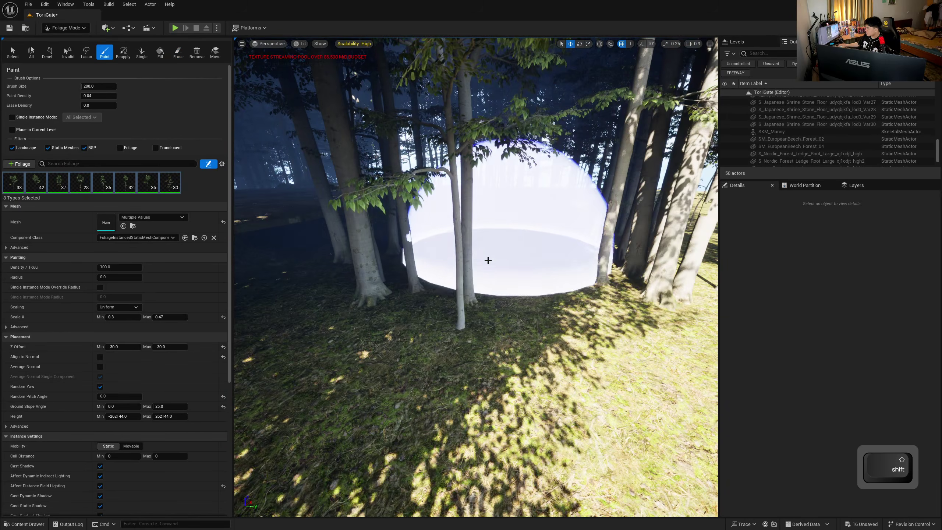
- Erase further beech trees from the dense clusters deeper inside the forest
{"action": "mouse_move", "coordinate": [488, 261]}
{"action": "right_mouse_down"}
{"action": "mouse_move", "coordinate": [457, 275]}
{"action": "mouse_move", "coordinate": [371, 252]}
{"action": "right_mouse_up"}
{"action": "left_click_drag", "start_coordinate": [334, 230], "coordinate": [482, 282], "text": "shift"}
{"action": "key", "text": "w"}
{"action": "mouse_move", "coordinate": [490, 349]}
{"action": "right_mouse_down"}
{"action": "mouse_move", "coordinate": [516, 324]}
{"action": "mouse_move", "coordinate": [549, 323]}
{"action": "mouse_move", "coordinate": [534, 315]}
{"action": "mouse_move", "coordinate": [512, 342]}
{"action": "right_mouse_up"}
{"action": "key", "text": "shift"}
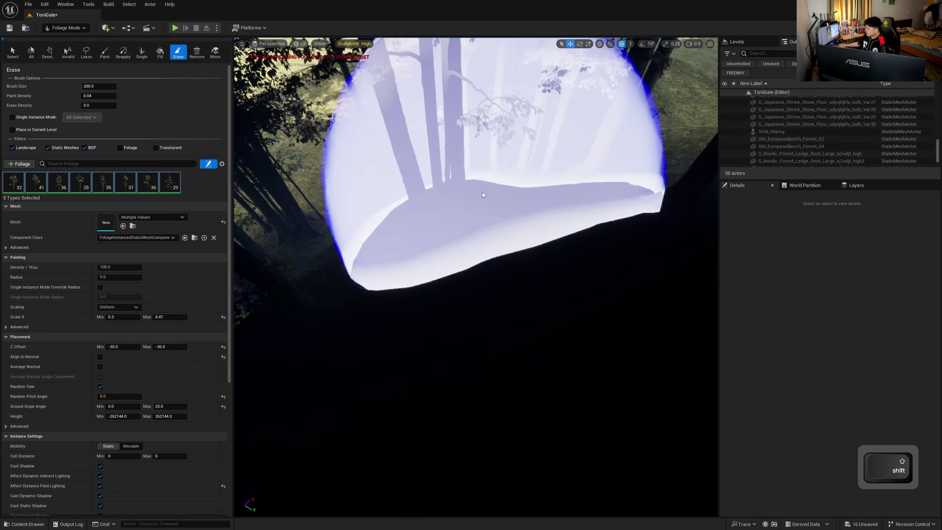
{"action": "left_click_drag", "start_coordinate": [483, 195], "coordinate": [482, 148], "text": "shift"}
- Erase remaining crowded beech trees on the shaded slope and check the stairway from behind the mannequin
{"action": "mouse_move", "coordinate": [481, 149]}
{"action": "right_mouse_down"}
{"action": "mouse_move", "coordinate": [464, 134]}
{"action": "mouse_move", "coordinate": [371, 112]}
{"action": "mouse_move", "coordinate": [278, 108]}
{"action": "right_mouse_up"}
{"action": "key", "text": "w"}
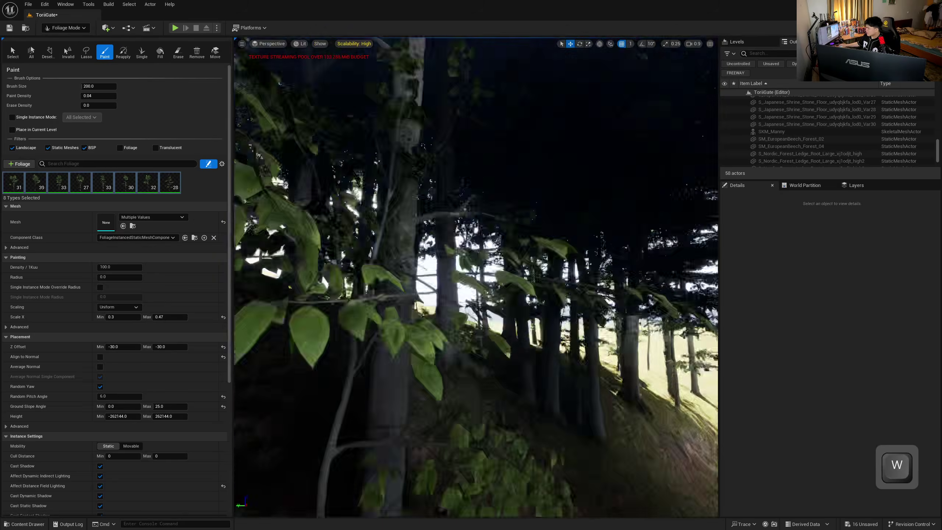
{"action": "key", "text": "s"}
{"action": "right_click_drag", "start_coordinate": [519, 186], "coordinate": [556, 227]}
{"action": "key", "text": "w"}
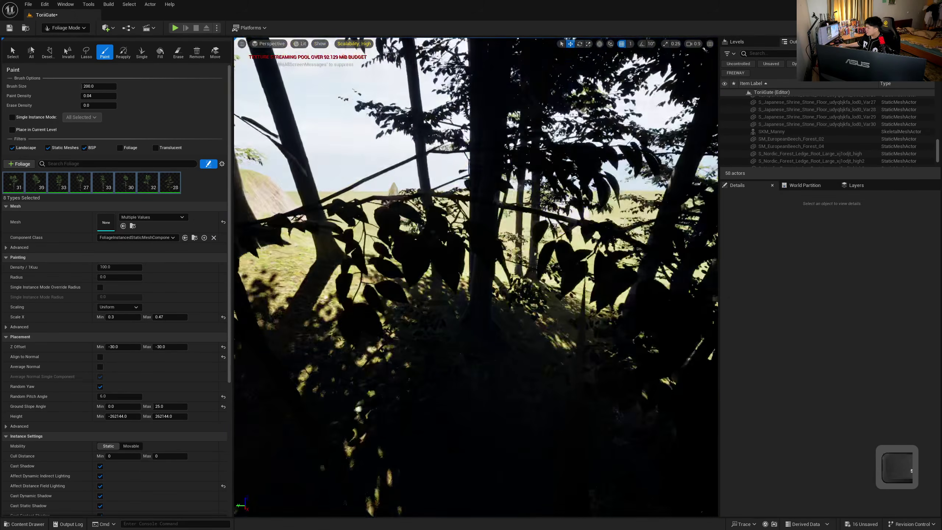
{"action": "left_click", "coordinate": [486, 303], "text": "shift"}
{"action": "key", "text": "w"}
{"action": "mouse_move", "coordinate": [486, 302]}
{"action": "right_mouse_down"}
{"action": "mouse_move", "coordinate": [415, 268]}
{"action": "mouse_move", "coordinate": [341, 293]}
{"action": "mouse_move", "coordinate": [393, 286]}
{"action": "right_mouse_up"}
{"action": "key", "text": "s"}
{"action": "key", "text": "w"}
{"action": "left_click", "coordinate": [633, 252]}
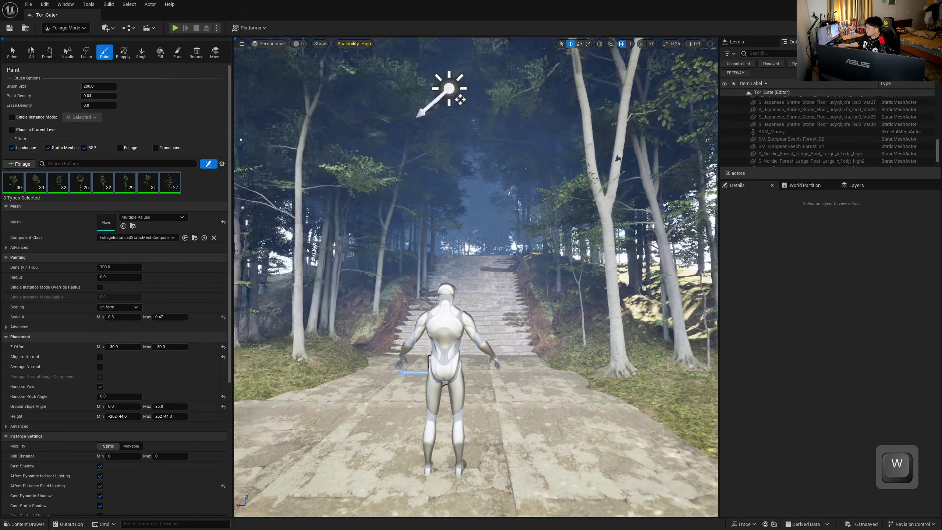
- Paint more beech trees on the open grass beside and behind the paved stone platform
{"action": "right_click_drag", "start_coordinate": [641, 275], "coordinate": [388, 272]}
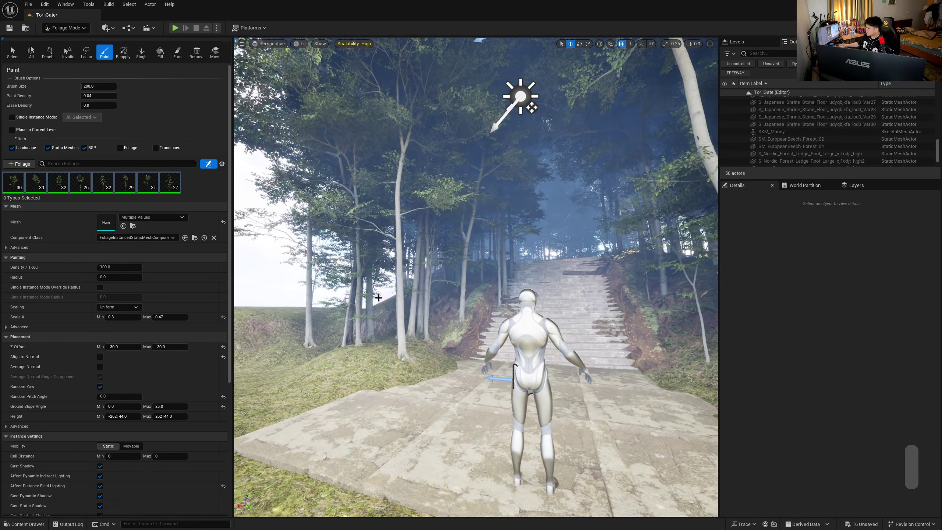
{"action": "right_click_drag", "start_coordinate": [283, 341], "coordinate": [325, 334]}
{"action": "key", "text": "w"}
{"action": "key", "text": "s"}
{"action": "key", "text": "w"}
{"action": "key", "text": "s"}
{"action": "right_click_drag", "start_coordinate": [372, 273], "coordinate": [296, 304]}
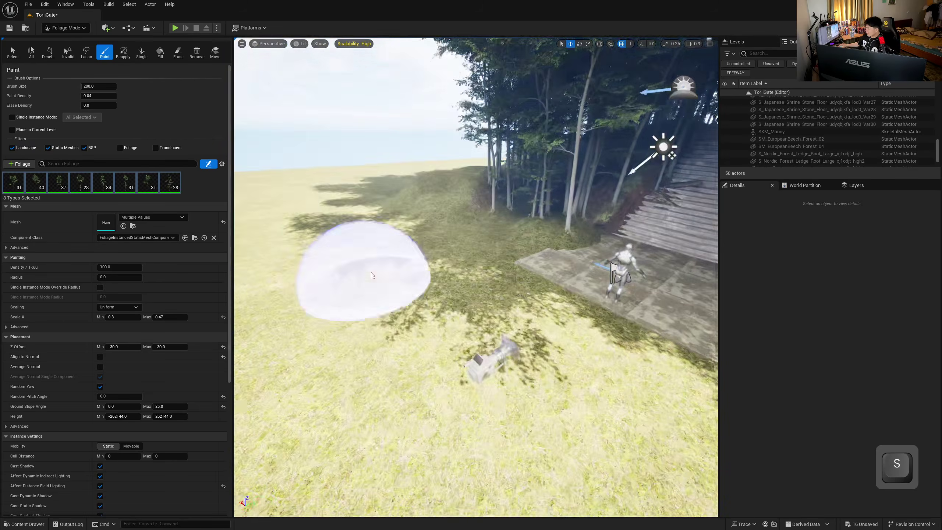
{"action": "left_click_drag", "start_coordinate": [510, 236], "coordinate": [453, 262]}
{"action": "right_click_drag", "start_coordinate": [453, 262], "coordinate": [456, 301]}
- Paint further beech trees on the grass along the platform's opposite side and check the stairway from behind the mannequin
{"action": "mouse_move", "coordinate": [427, 223]}
{"action": "right_mouse_down"}
{"action": "mouse_move", "coordinate": [520, 260]}
{"action": "mouse_move", "coordinate": [508, 208]}
{"action": "right_mouse_up"}
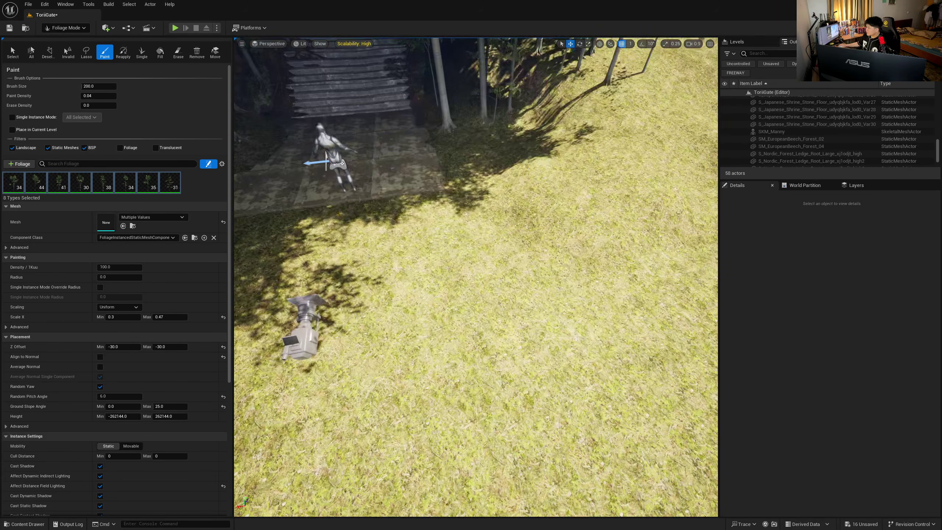
{"action": "left_click_drag", "start_coordinate": [505, 152], "coordinate": [516, 148]}
{"action": "right_click_drag", "start_coordinate": [516, 148], "coordinate": [471, 67]}
{"action": "key", "text": "w"}
{"action": "right_click_drag", "start_coordinate": [476, 276], "coordinate": [434, 296]}
{"action": "key", "text": "s"}
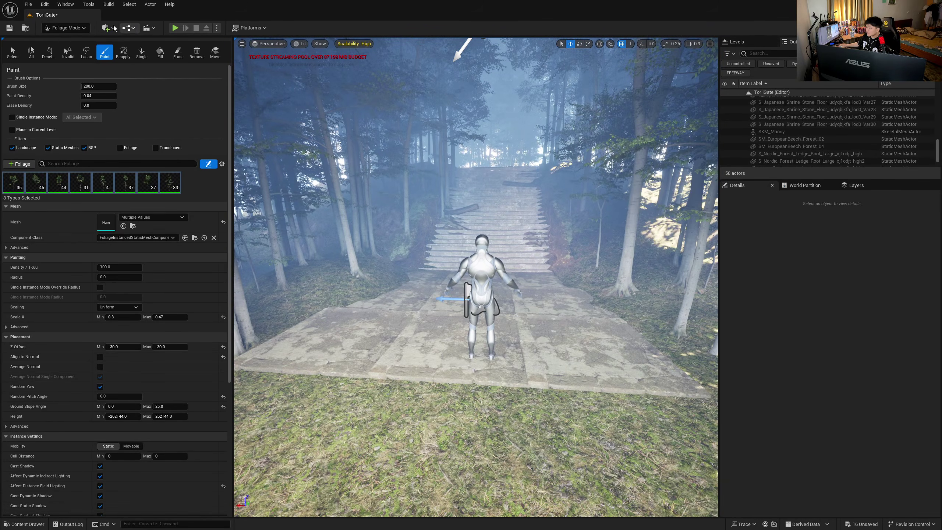
- Switch to Selection mode, add a Post Process Volume and enable its Infinite Extent (Unbound) option
{"action": "left_click", "coordinate": [76, 30]}
{"action": "left_click", "coordinate": [77, 39]}
{"action": "right_click_drag", "start_coordinate": [319, 222], "coordinate": [336, 185]}
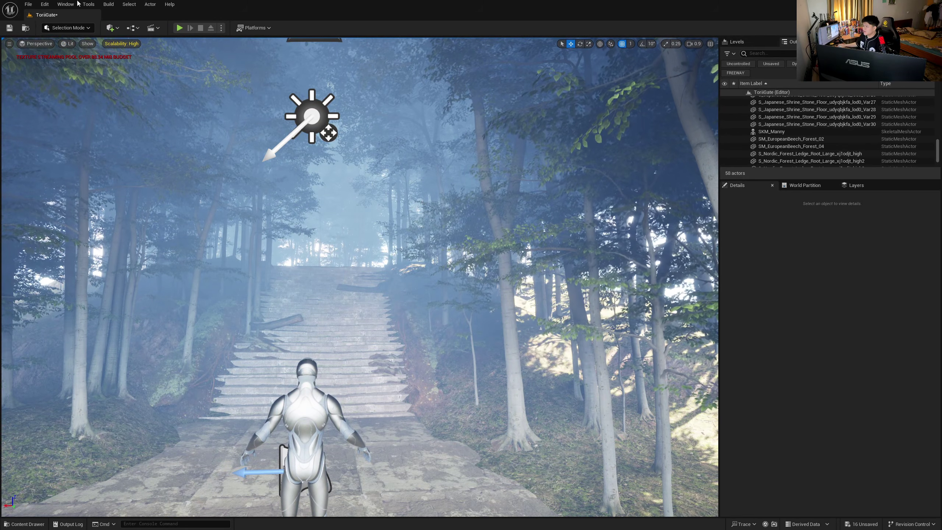
{"action": "left_click", "coordinate": [114, 28]}
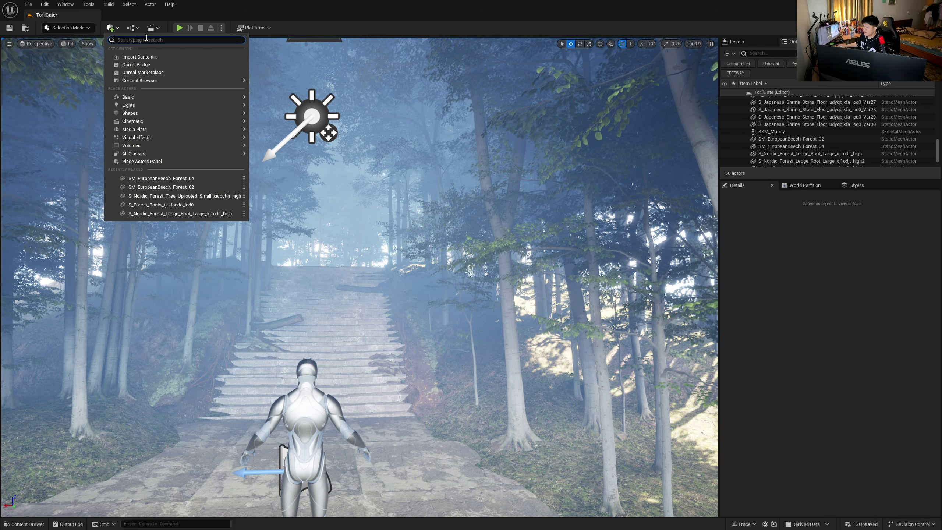
{"action": "type", "text": "pos"}
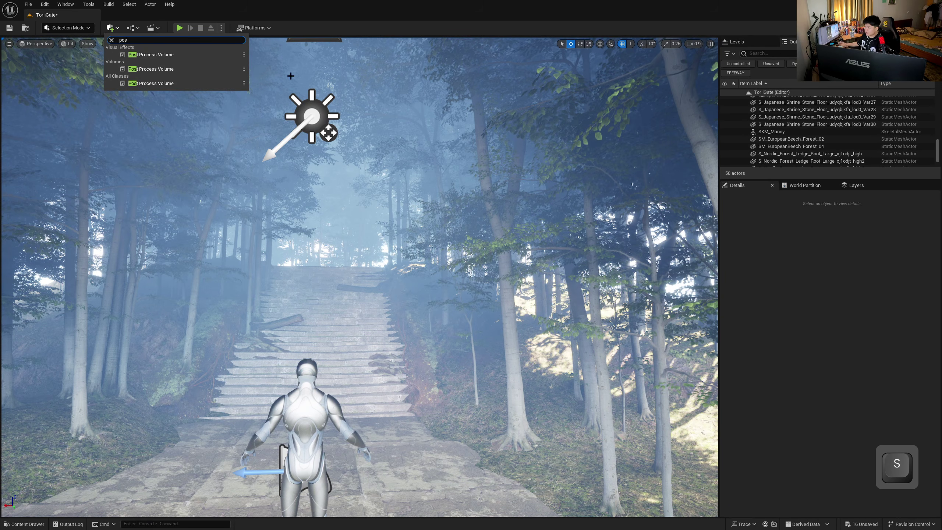
{"action": "left_click", "coordinate": [146, 53]}
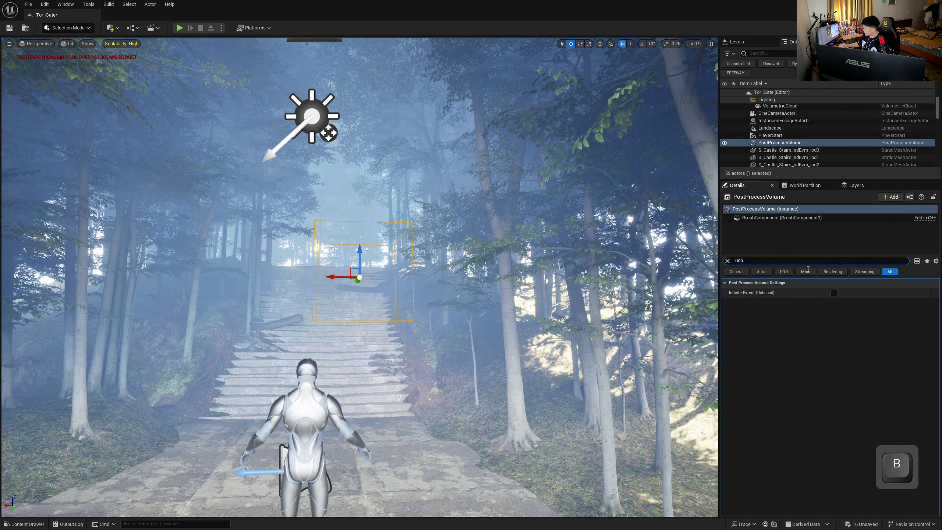
{"action": "left_click", "coordinate": [724, 260]}
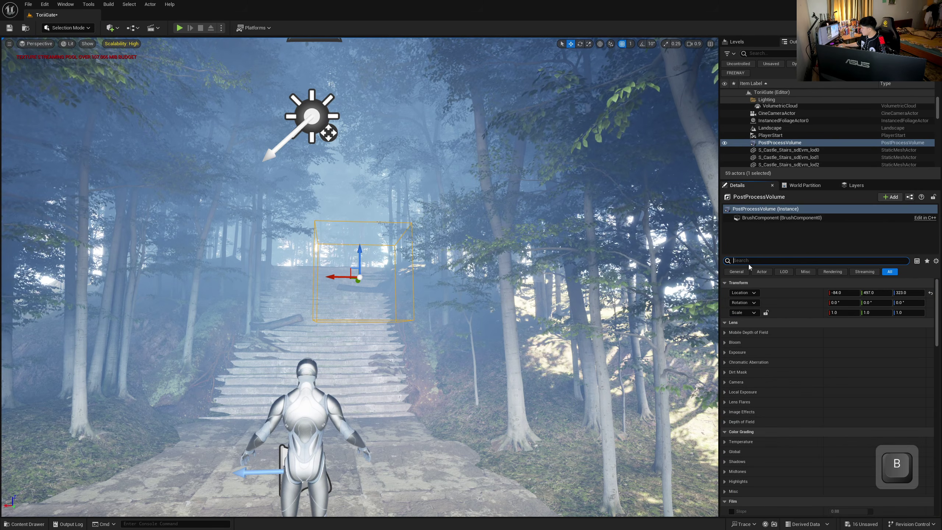
- Override the volume's exposure limits, setting both Min EV100 and Max EV100 to 1.0
{"action": "left_click", "coordinate": [725, 352]}
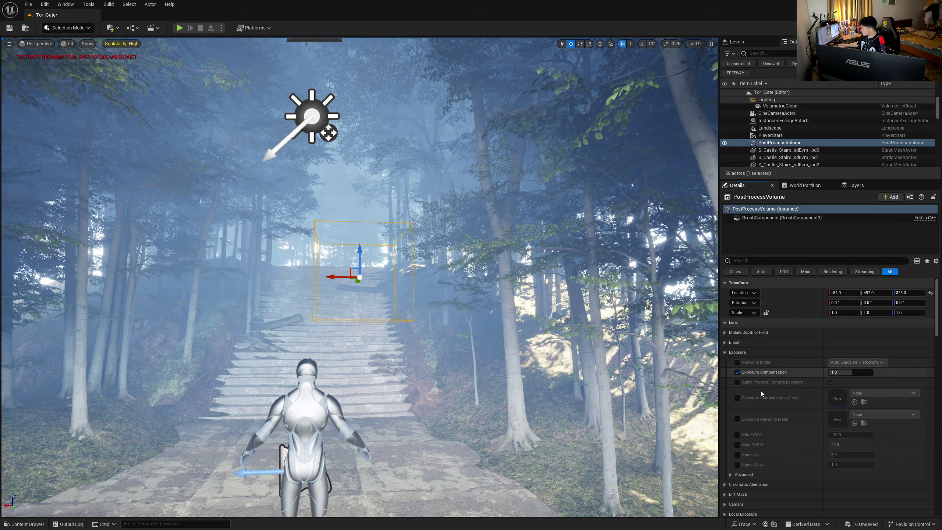
{"action": "scroll", "coordinate": [760, 397], "scroll_direction": "down", "scroll_amount": 3}
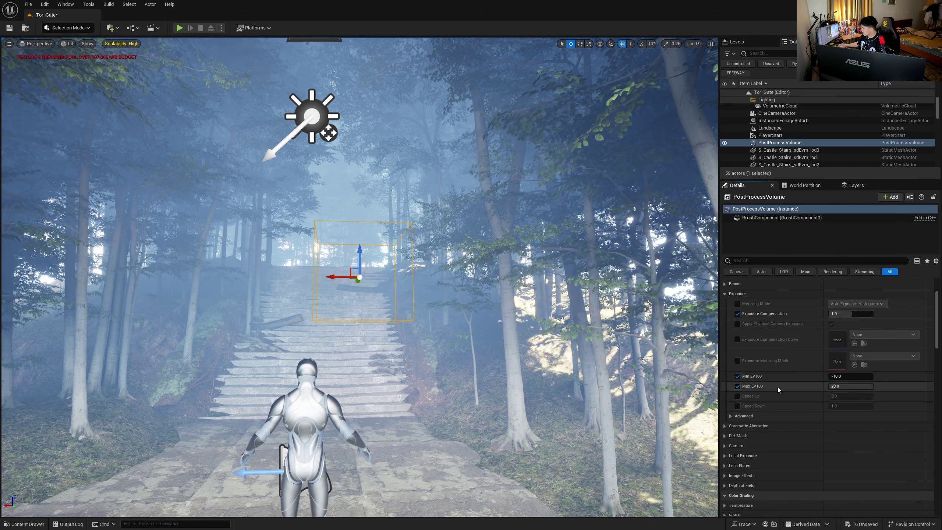
{"action": "left_click", "coordinate": [846, 376]}
{"action": "type", "text": "1"}
{"action": "key", "text": "Return"}
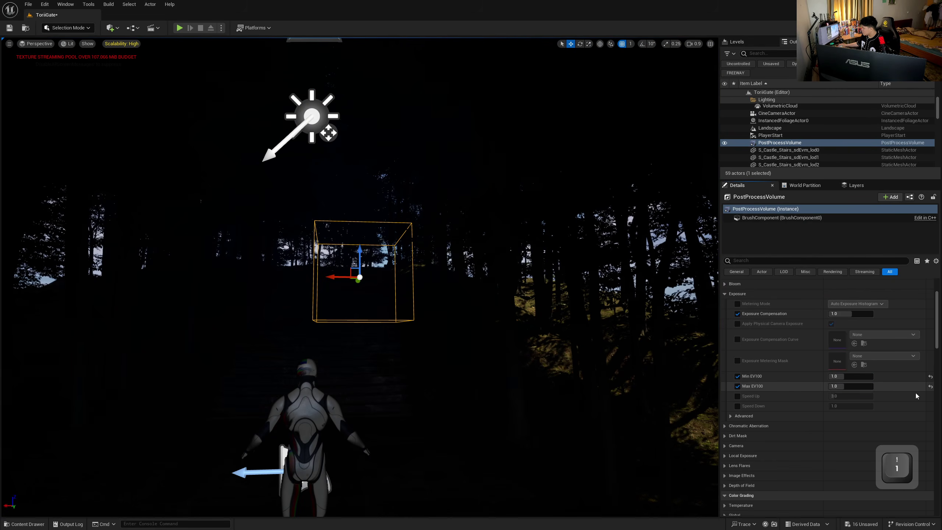
- Inspect the darkened forest and set the Post Process Volume's Exposure Compensation to 2.5
{"action": "key", "text": "s"}
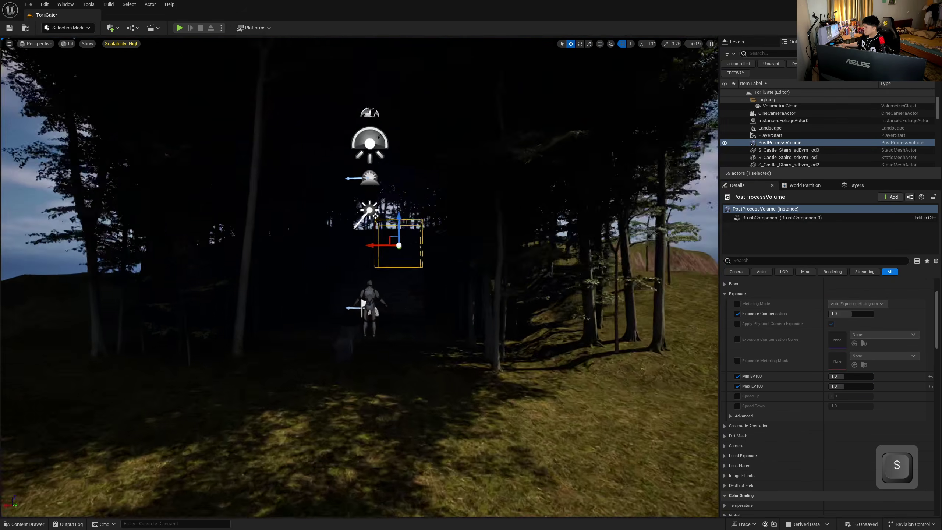
{"action": "key", "text": "a"}
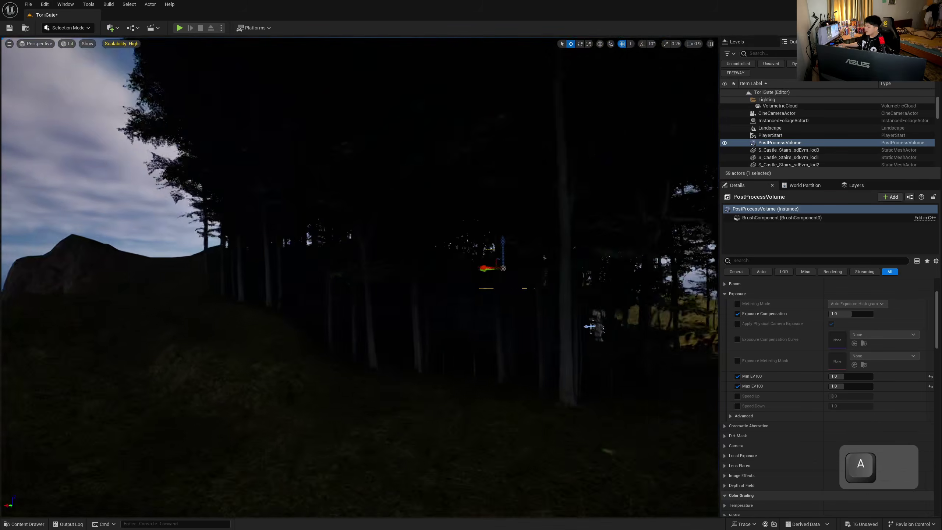
{"action": "key", "text": "d"}
{"action": "key", "text": "w"}
{"action": "key", "text": "s"}
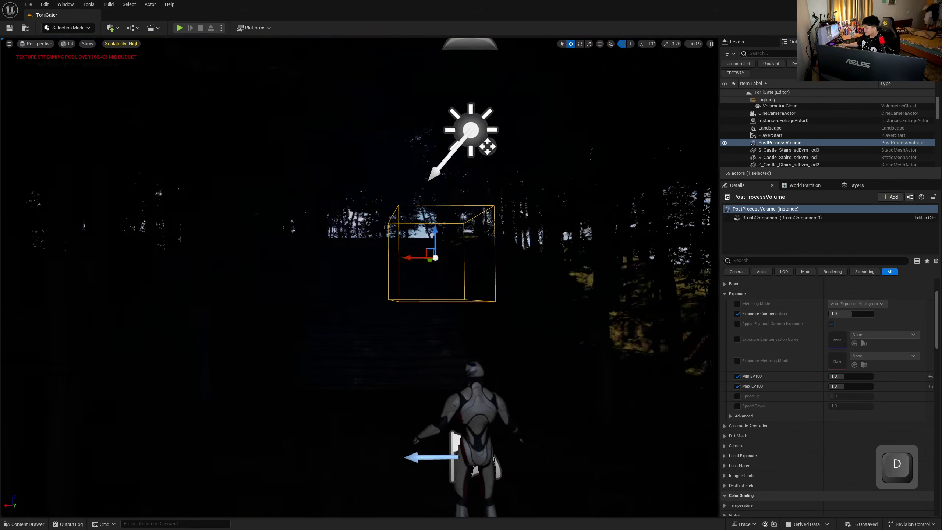
{"action": "key", "text": "d"}
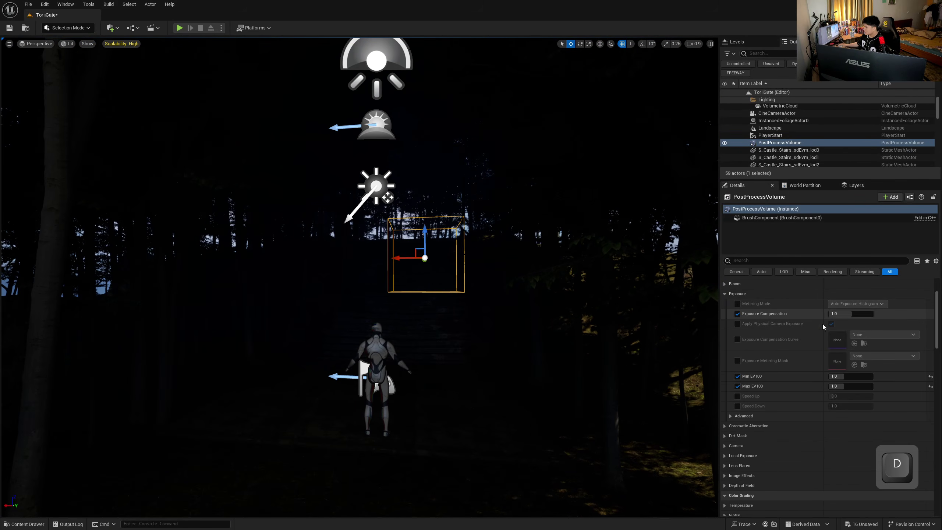
{"action": "left_click", "coordinate": [852, 314]}
{"action": "type", "text": "2.5"}
{"action": "key", "text": "Return"}
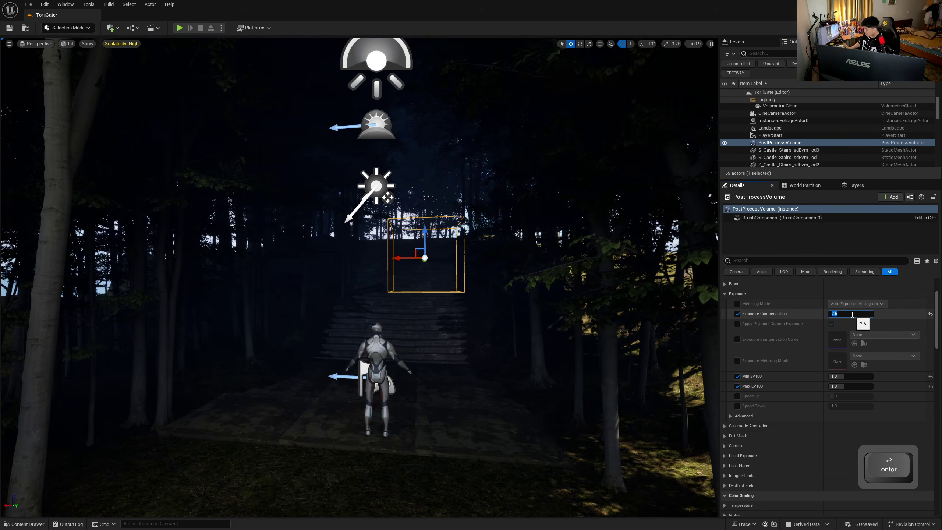
{"action": "key", "text": "s"}
{"action": "key", "text": "w"}
{"action": "key", "text": "s"}
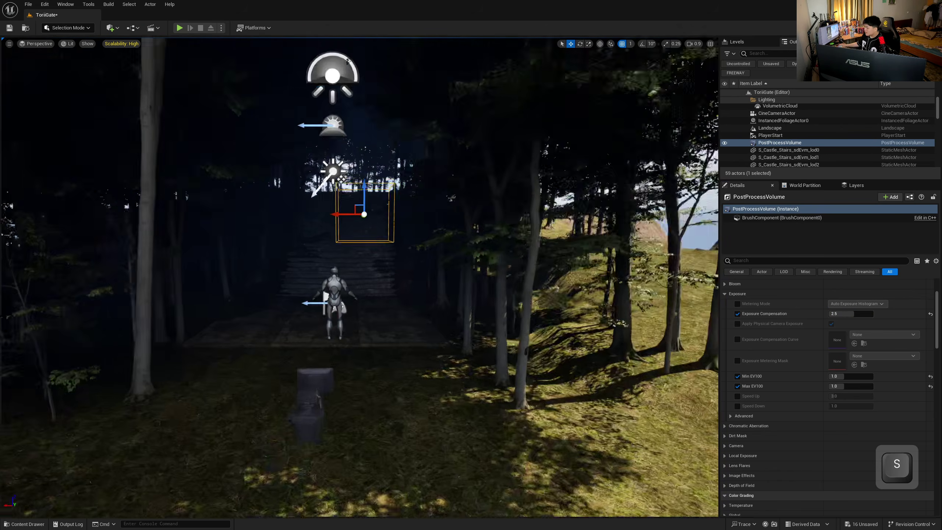
{"action": "key", "text": "w"}
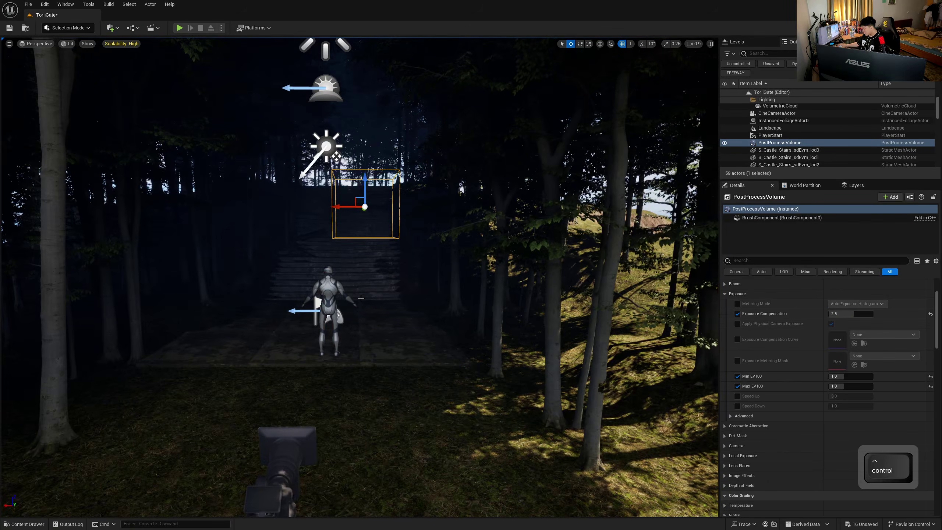
- Rotate the directional light to a low side angle so the trees cast long shadows across the platform
{"action": "key", "text": "ctrl+l"}
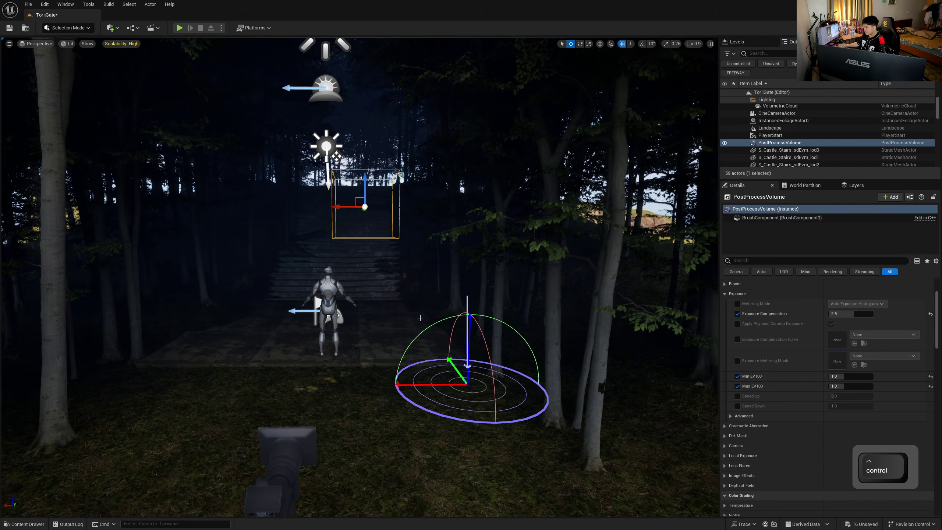
{"action": "key", "text": "ctrl+l"}
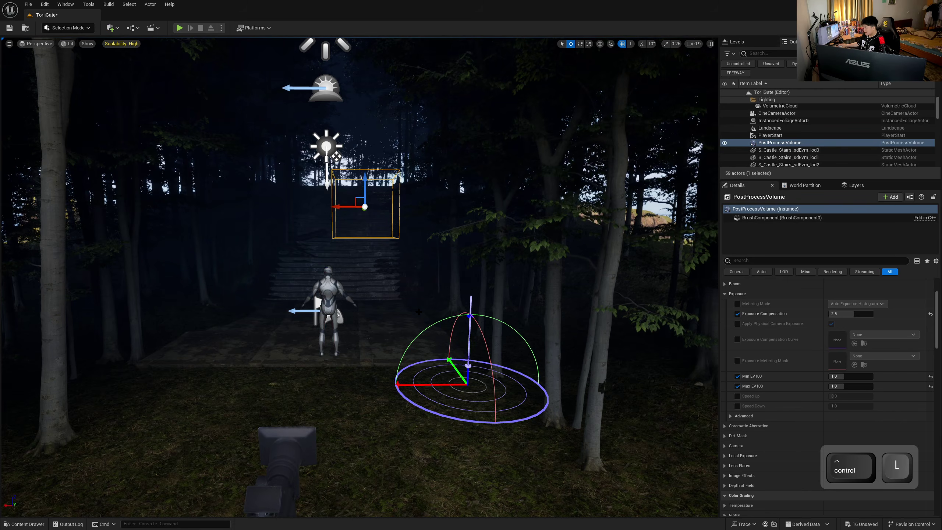
{"action": "key", "text": "ctrl+l"}
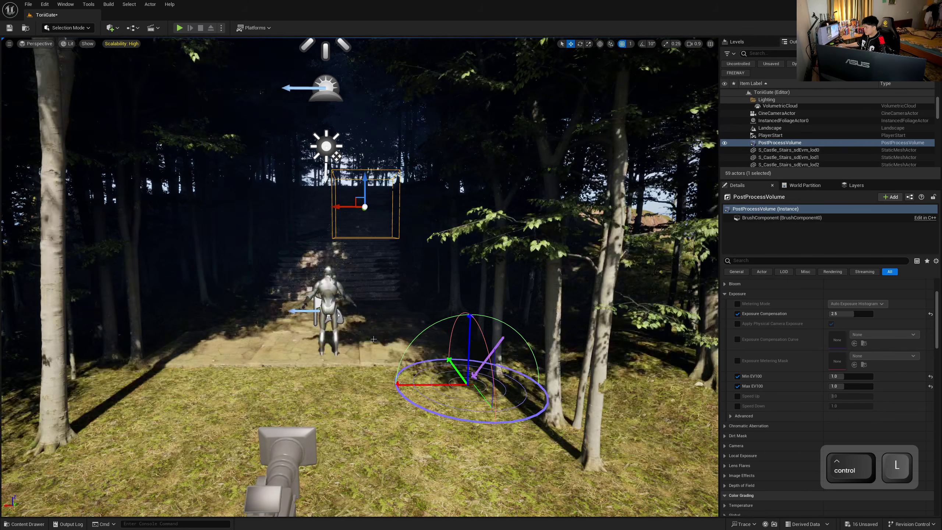
{"action": "key", "text": "ctrl+l"}
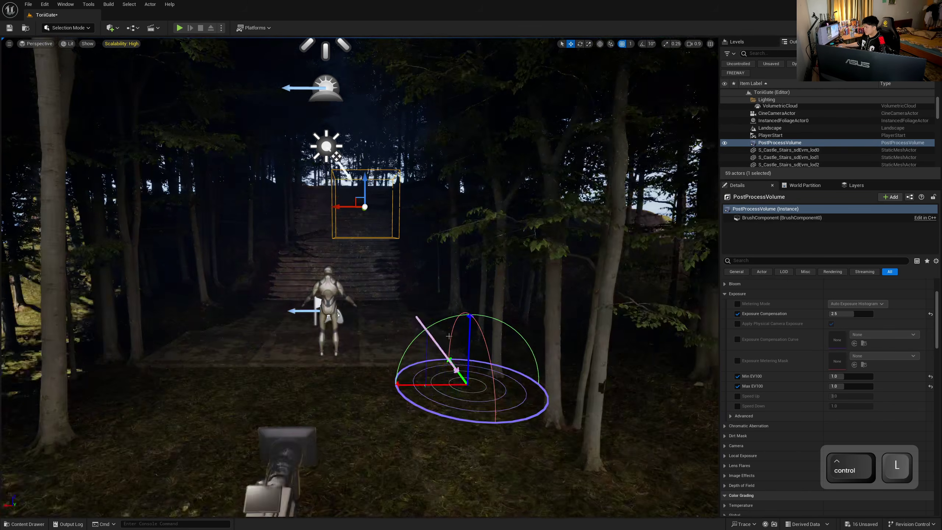
{"action": "key", "text": "ctrl+l"}
{"action": "key", "text": "ctrl+l"}
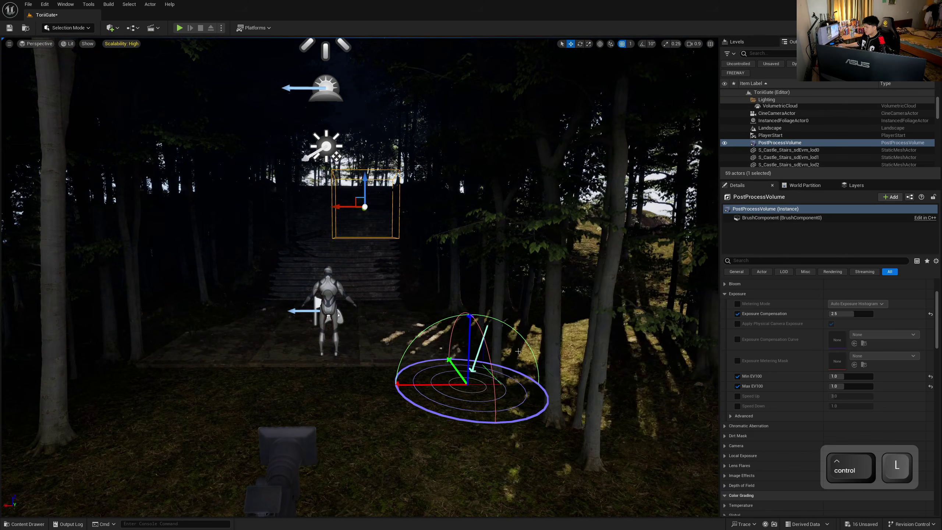
{"action": "key", "text": "ctrl+l"}
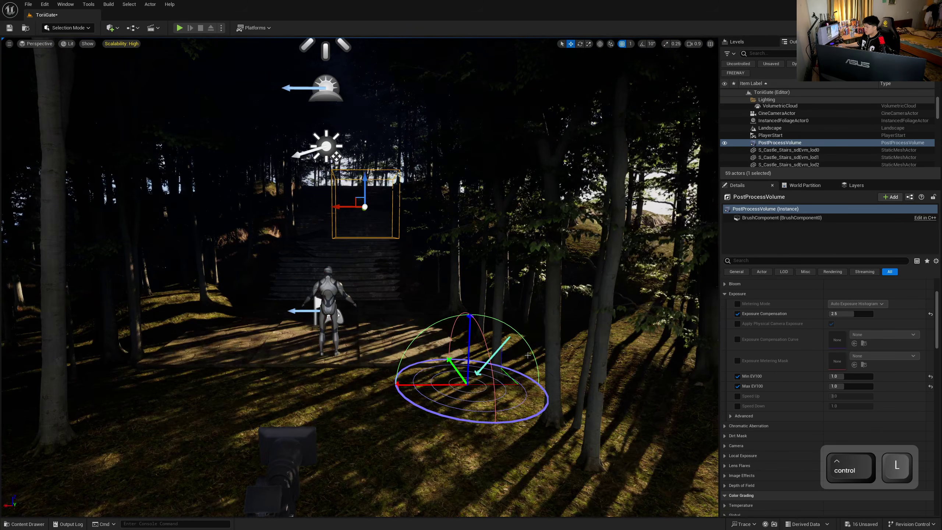
- Switch to Foliage mode and erase some beech trees on the hillside beside the stairs to let more sunlight through
{"action": "key", "text": "w"}
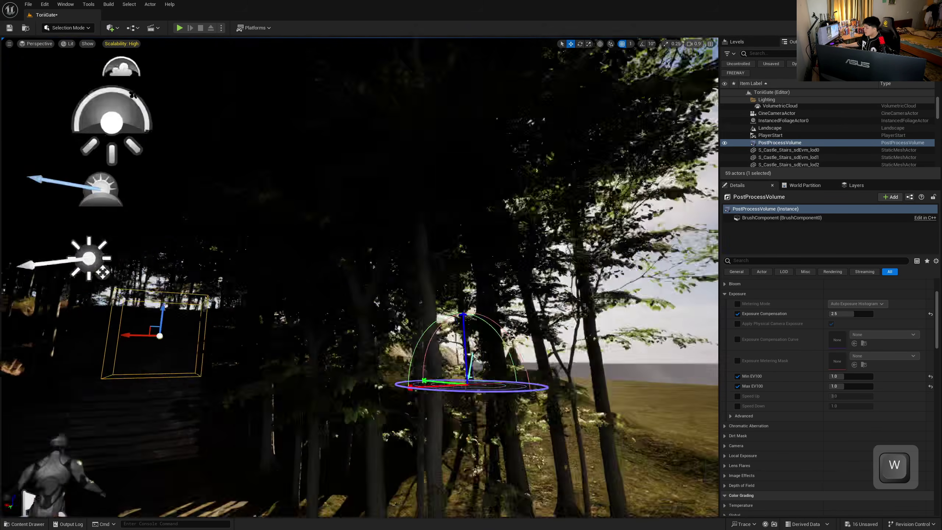
{"action": "key", "text": "d"}
{"action": "key", "text": "s"}
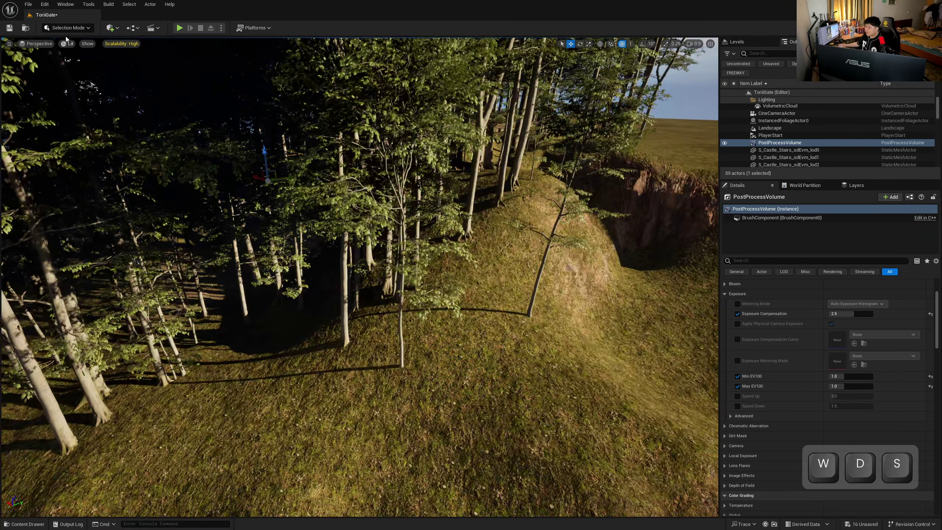
{"action": "left_click", "coordinate": [68, 27]}
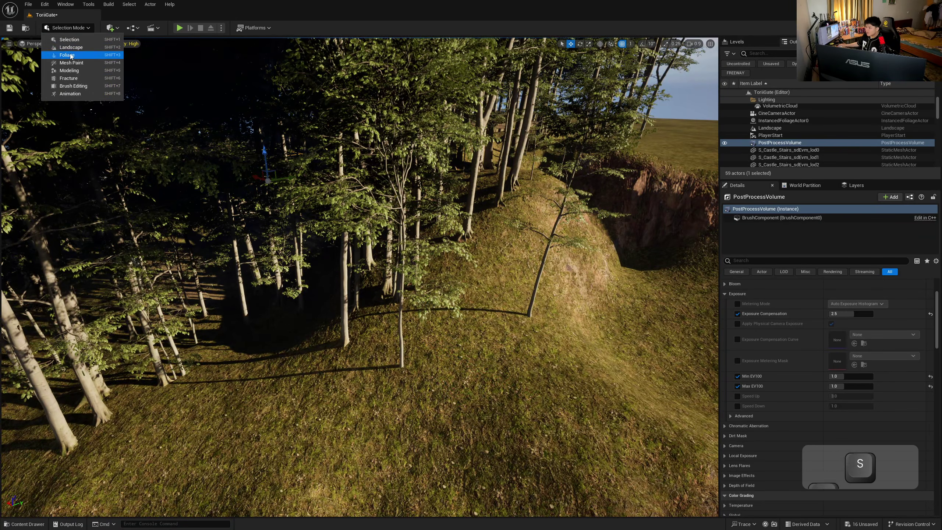
{"action": "left_click", "coordinate": [67, 55]}
{"action": "key", "text": "shift"}
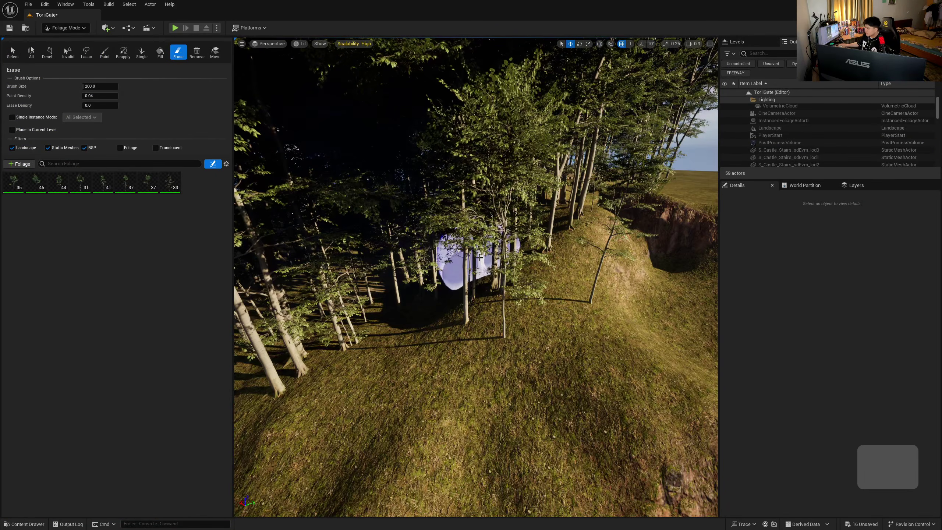
{"action": "key", "text": "w"}
{"action": "mouse_move", "coordinate": [556, 224]}
{"action": "right_mouse_down"}
{"action": "mouse_move", "coordinate": [517, 348]}
{"action": "mouse_move", "coordinate": [473, 317]}
{"action": "mouse_move", "coordinate": [511, 221]}
{"action": "mouse_move", "coordinate": [519, 228]}
{"action": "mouse_move", "coordinate": [508, 210]}
{"action": "mouse_move", "coordinate": [509, 223]}
{"action": "mouse_move", "coordinate": [496, 228]}
{"action": "right_mouse_up"}
{"action": "key", "text": "s"}
{"action": "key", "text": "w"}
{"action": "key", "text": "a"}
{"action": "key", "text": "shift"}
{"action": "key", "text": "w"}
{"action": "key", "text": "d"}
{"action": "key", "text": "s"}
- Return to Selection mode, enlarge the Outliner and select all Japanese Shrine Stone Floor pieces from Var1 to Var30
{"action": "left_click", "coordinate": [67, 29]}
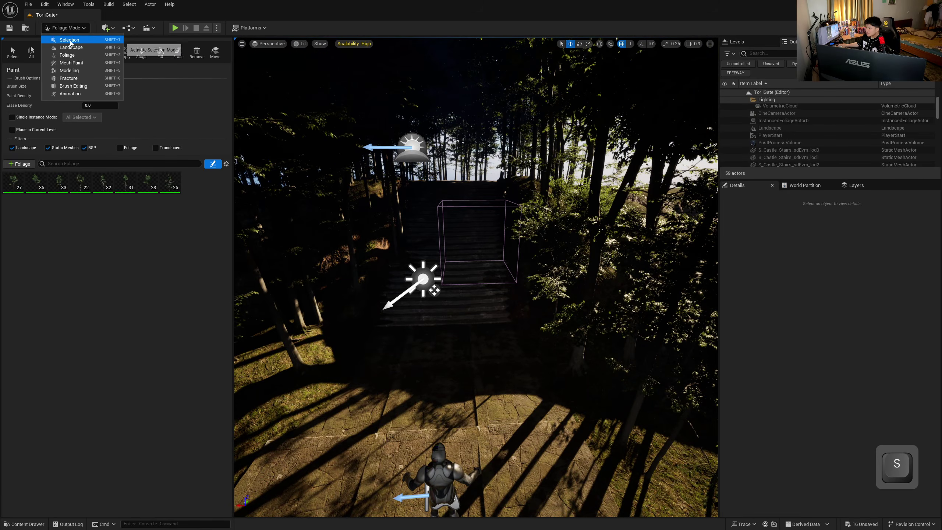
{"action": "left_click", "coordinate": [65, 37]}
{"action": "scroll", "coordinate": [783, 148], "scroll_direction": "down", "scroll_amount": 5}
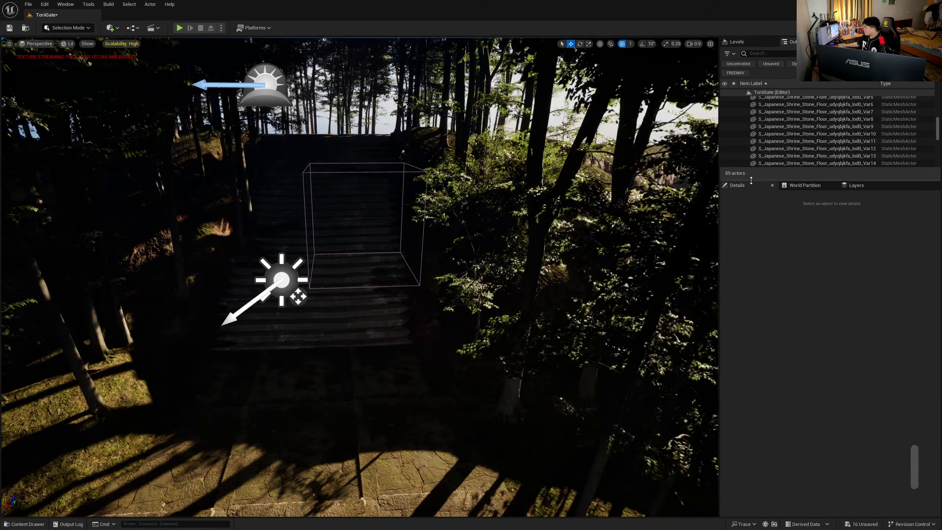
{"action": "left_click_drag", "start_coordinate": [749, 179], "coordinate": [749, 409]}
{"action": "left_click", "coordinate": [766, 329]}
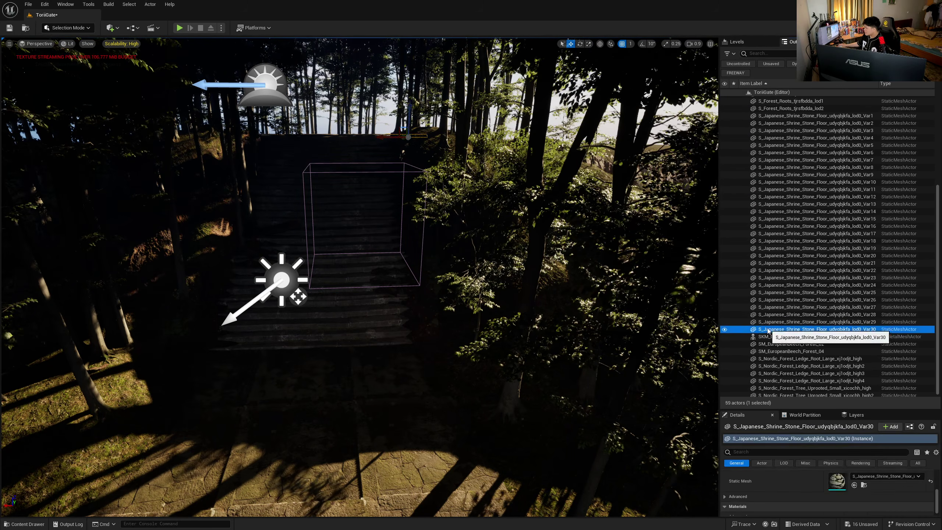
{"action": "scroll", "coordinate": [779, 260], "scroll_direction": "up", "scroll_amount": 3}
{"action": "left_click", "coordinate": [796, 186], "text": "shift"}
{"action": "scroll", "coordinate": [796, 208], "scroll_direction": "up", "scroll_amount": 3}
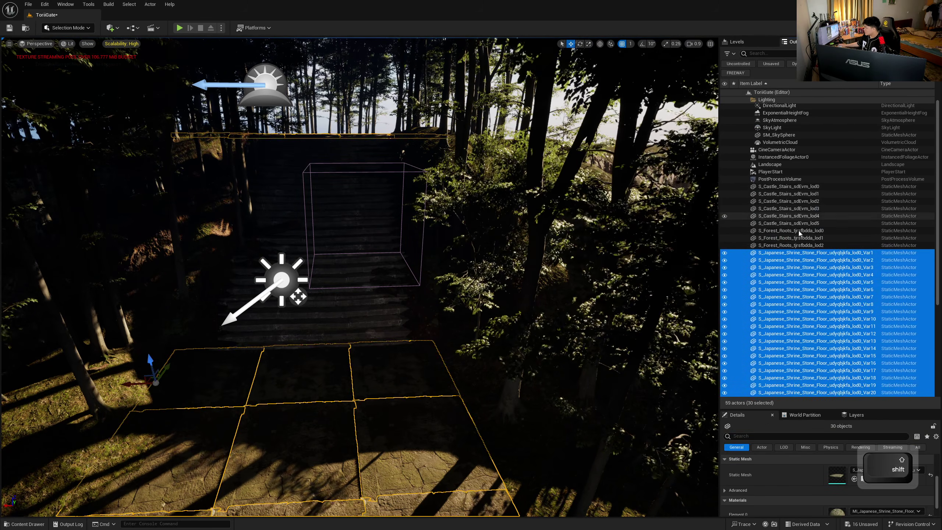
- Add the six S_Castle_Stairs pieces to the selected shrine floor pieces and group them all in a new Outliner folder
{"action": "left_click", "coordinate": [790, 222], "text": "ctrl"}
{"action": "left_click", "coordinate": [790, 215], "text": "ctrl"}
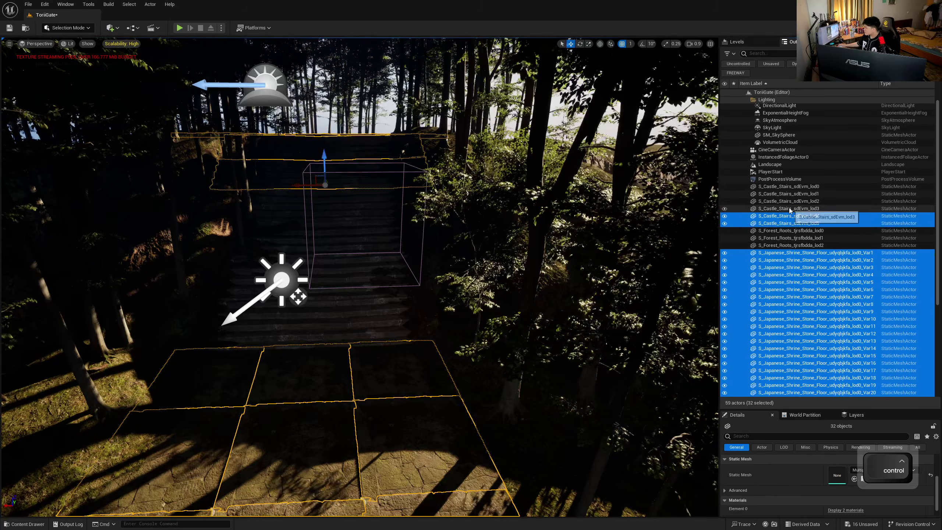
{"action": "left_click", "coordinate": [789, 209], "text": "ctrl"}
{"action": "left_click", "coordinate": [788, 201], "text": "ctrl"}
{"action": "left_click", "coordinate": [788, 194], "text": "ctrl"}
{"action": "left_click", "coordinate": [789, 186], "text": "ctrl"}
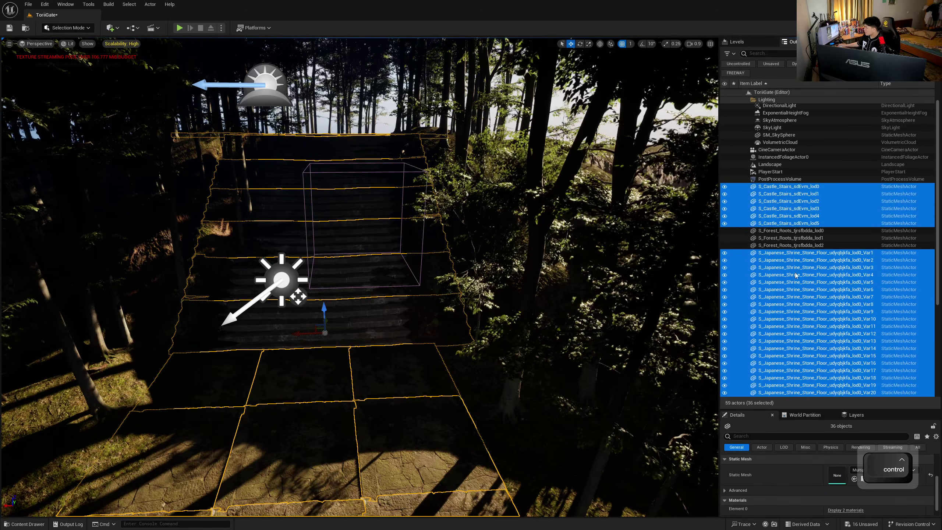
{"action": "scroll", "coordinate": [771, 297], "scroll_direction": "down", "scroll_amount": 6}
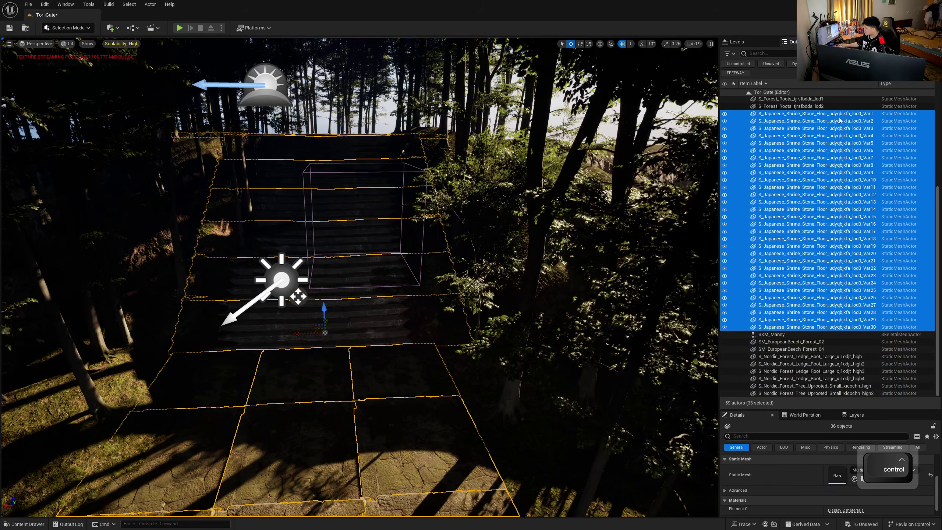
{"action": "left_click", "coordinate": [926, 53]}
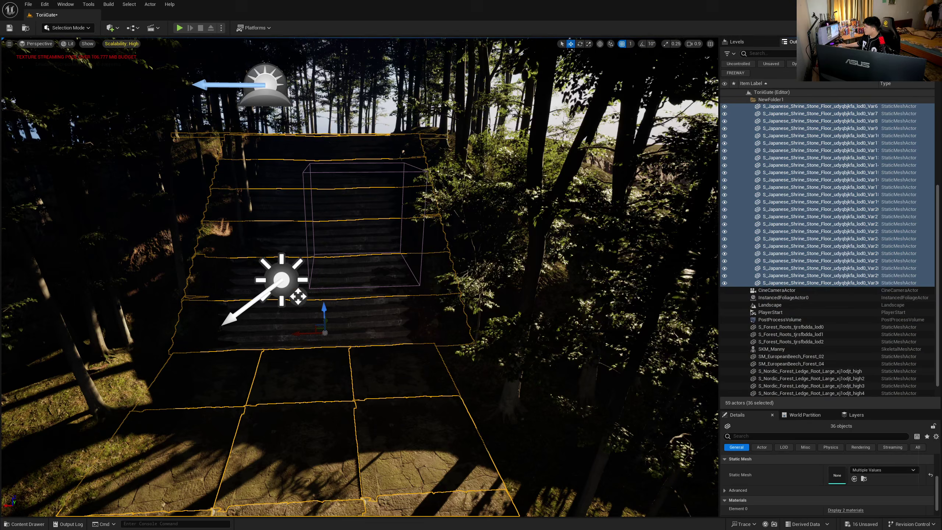
- Rename the new folder of stairs and floor pieces to Structure and collapse it
{"action": "left_click", "coordinate": [766, 100]}
{"action": "left_click", "coordinate": [776, 152]}
{"action": "left_click", "coordinate": [776, 152]}
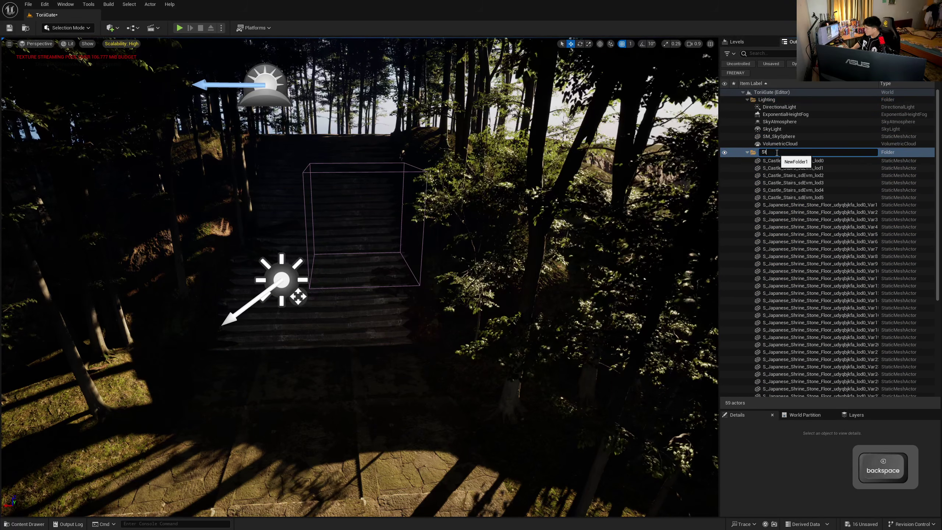
{"action": "type", "text": "Structure"}
{"action": "key", "text": "Return"}
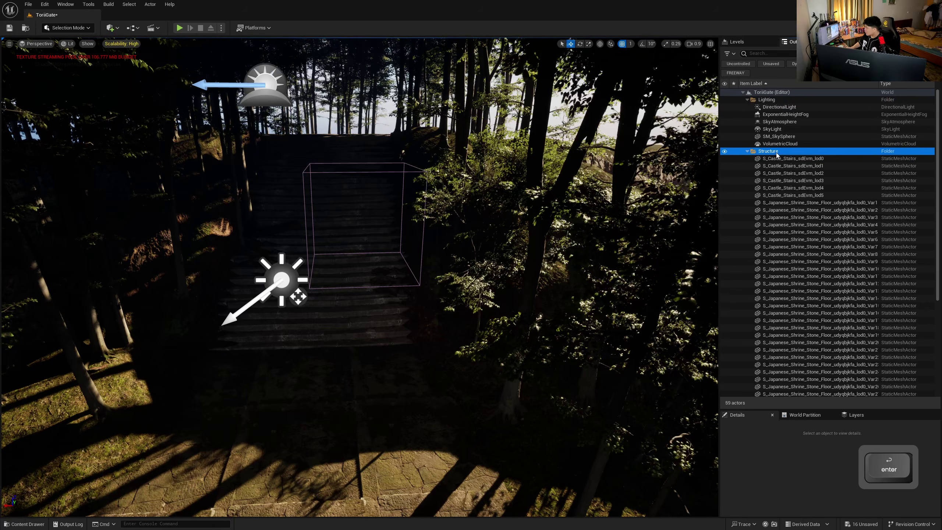
{"action": "left_click", "coordinate": [747, 151]}
- Group the Nordic Forest ledge roots, uprooted trees and three Forest Roots pieces in a new Outliner folder named Nordic
{"action": "left_click", "coordinate": [795, 239]}
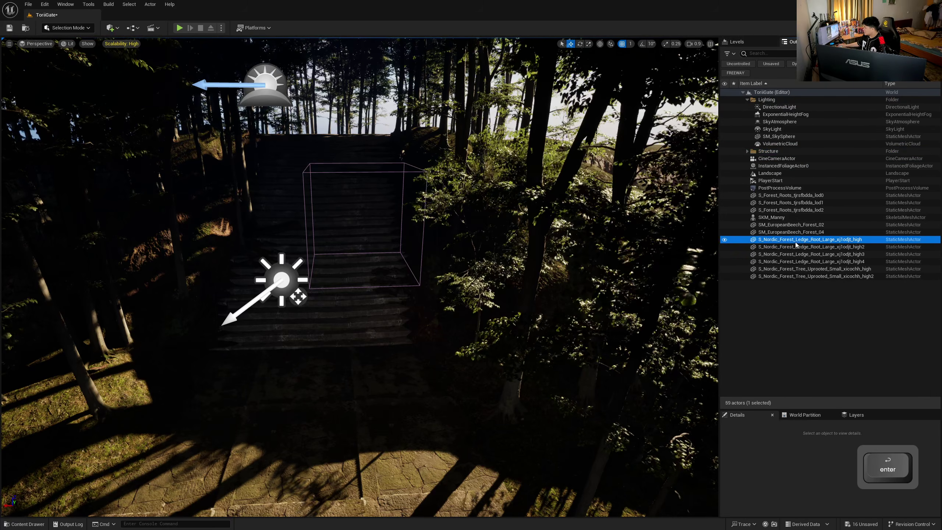
{"action": "left_click", "coordinate": [795, 276], "text": "shift"}
{"action": "left_click", "coordinate": [797, 210], "text": "ctrl"}
{"action": "left_click", "coordinate": [797, 203], "text": "ctrl"}
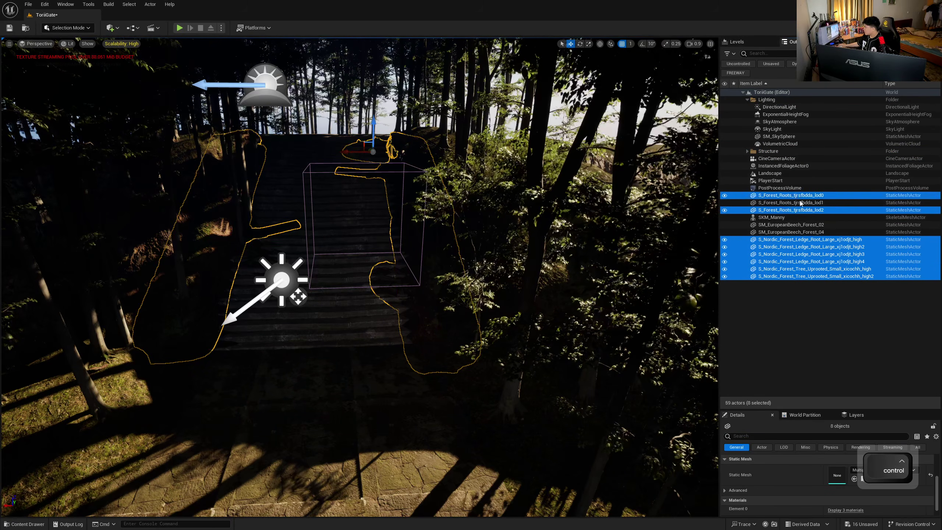
{"action": "left_click", "coordinate": [797, 196], "text": "ctrl"}
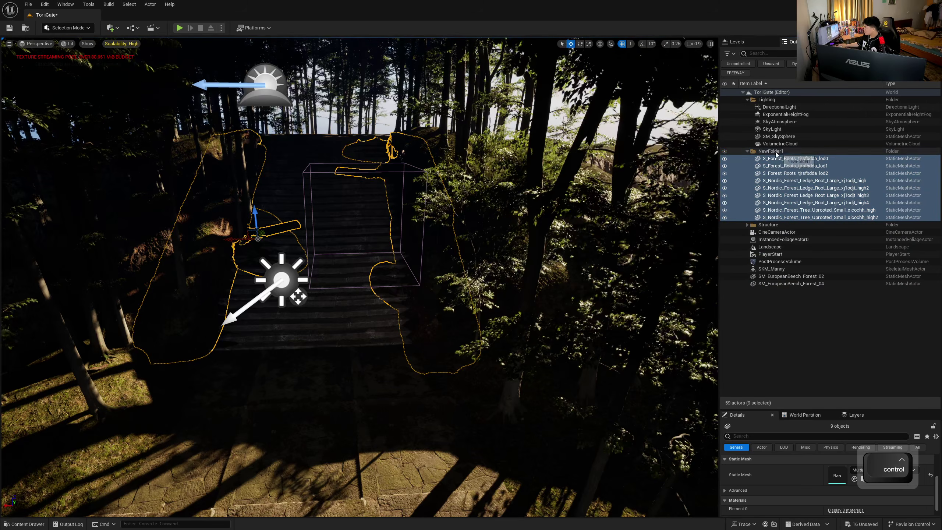
{"action": "left_click", "coordinate": [775, 152]}
{"action": "key", "text": "F2"}
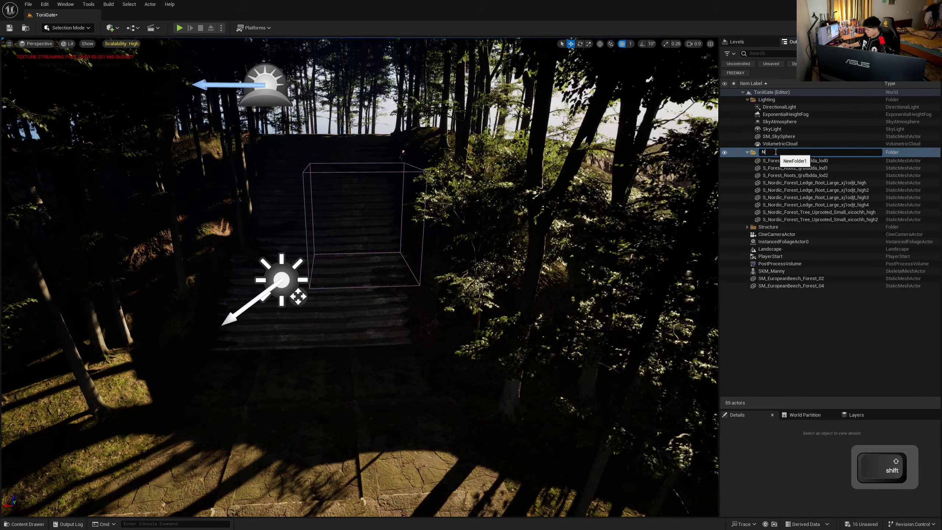
{"action": "type", "text": "Nordic"}
{"action": "key", "text": "Return"}
- Select the DirectionalLight, enlarge its Details area and rotate the light slightly so more sun reaches the stairs
{"action": "right_click_drag", "start_coordinate": [500, 213], "coordinate": [501, 213]}
{"action": "key", "text": "s"}
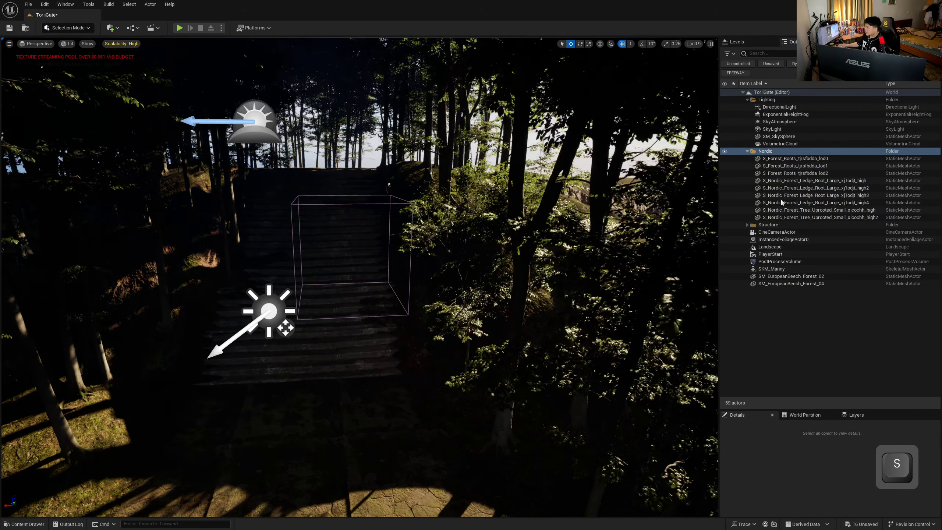
{"action": "left_click", "coordinate": [779, 108]}
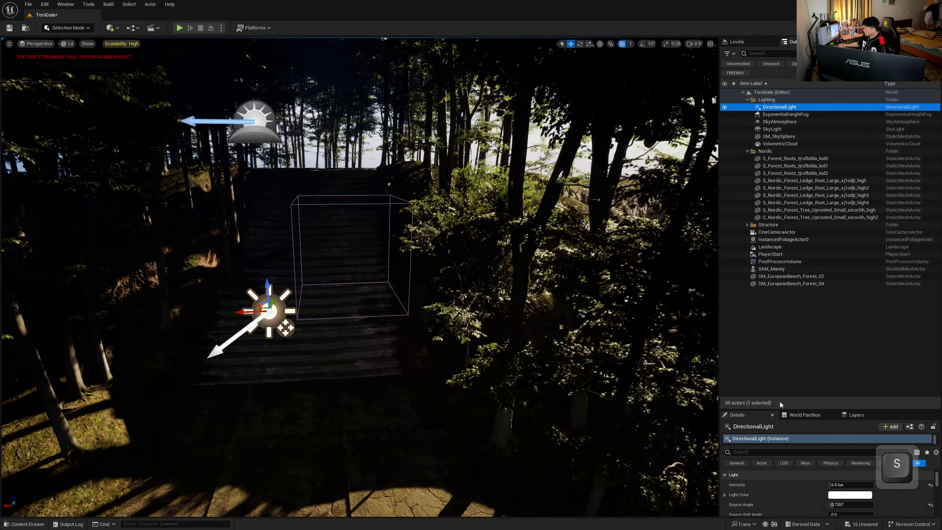
{"action": "left_click_drag", "start_coordinate": [755, 409], "coordinate": [761, 246]}
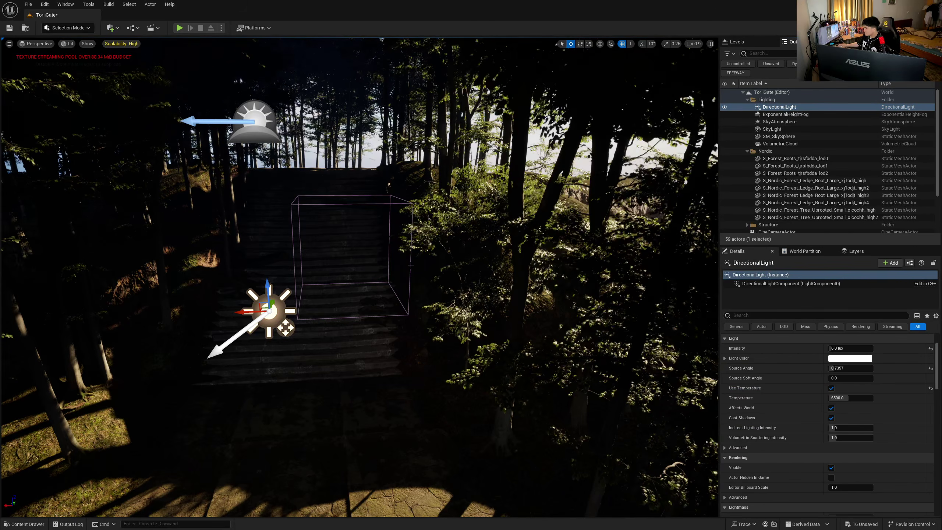
{"action": "key", "text": "e"}
{"action": "left_click_drag", "start_coordinate": [285, 327], "coordinate": [286, 328]}
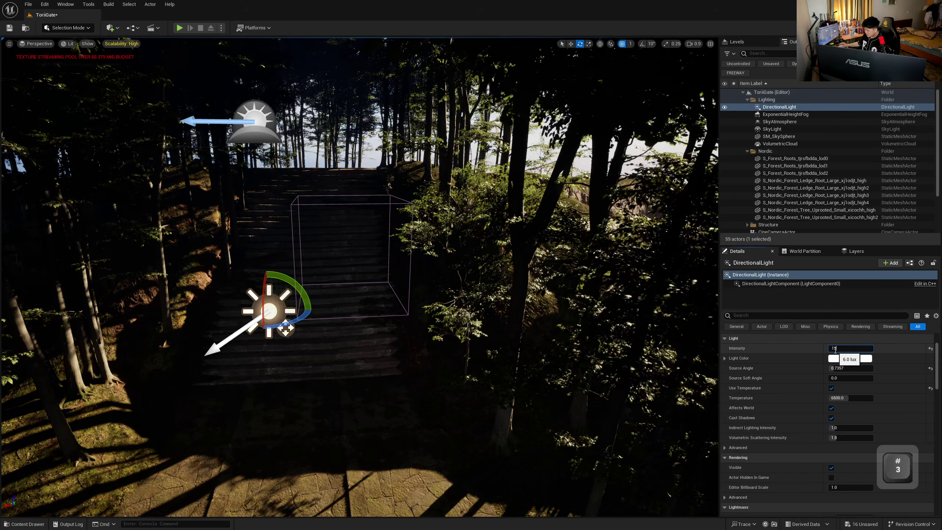
- Set the directional light's Intensity to 13 lux and reduce its Source Angle to about 0.56
{"action": "left_click", "coordinate": [835, 349]}
{"action": "type", "text": "13"}
{"action": "key", "text": "Return"}
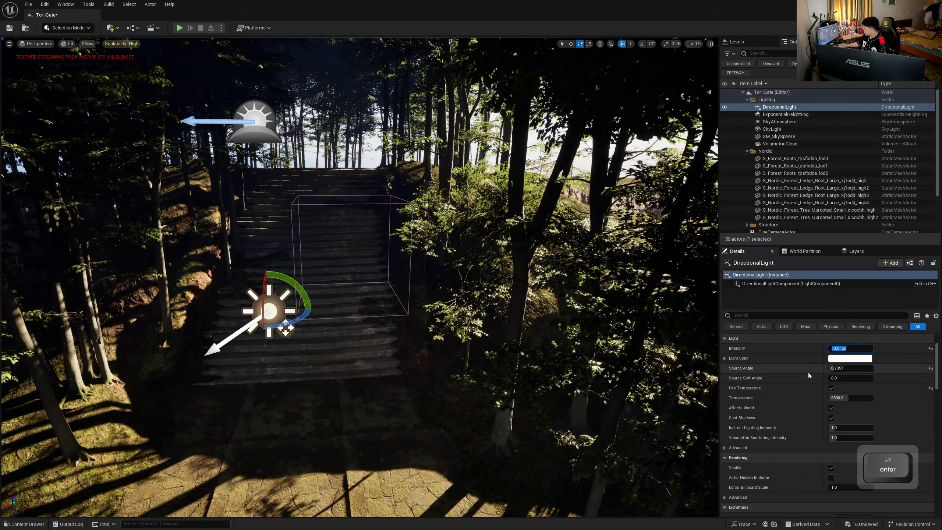
{"action": "left_click_drag", "start_coordinate": [832, 368], "coordinate": [828, 367]}
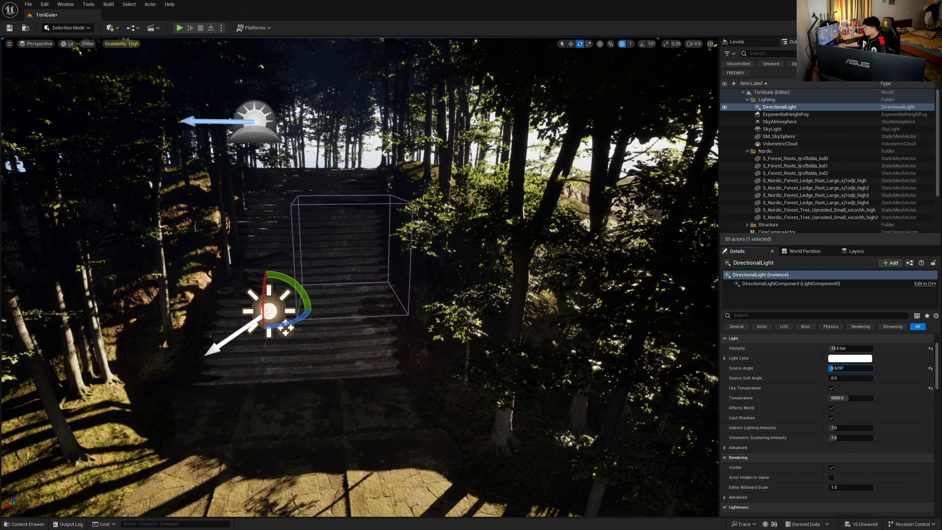
{"action": "left_click_drag", "start_coordinate": [833, 369], "coordinate": [835, 368]}
{"action": "scroll", "coordinate": [802, 394], "scroll_direction": "down", "scroll_amount": 9}
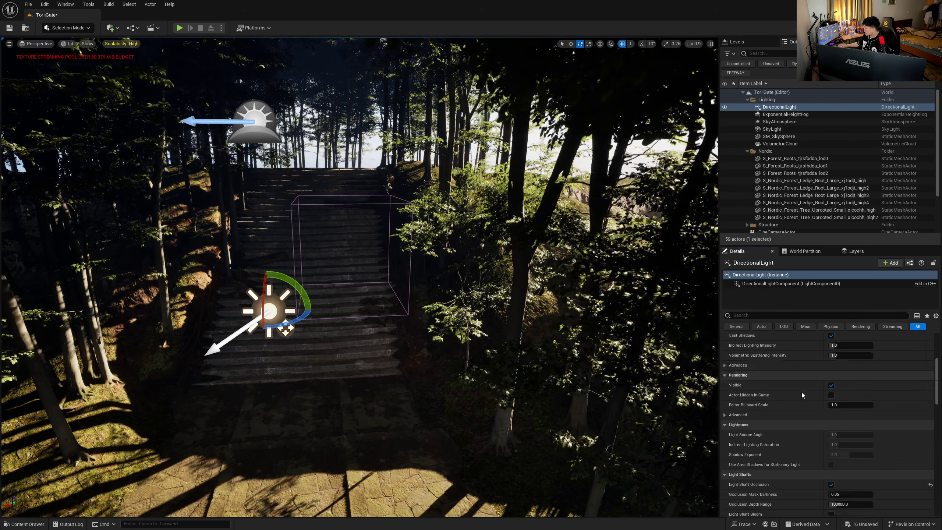
{"action": "scroll", "coordinate": [803, 395], "scroll_direction": "up", "scroll_amount": 7}
- Enter Landscape mode and display the viewport Unlit, facing the slope beside the stairs
{"action": "key", "text": "s"}
{"action": "right_click_drag", "start_coordinate": [341, 312], "coordinate": [119, 310]}
{"action": "key", "text": "w"}
{"action": "key", "text": "s"}
{"action": "key", "text": "w"}
{"action": "key", "text": "s"}
{"action": "left_click", "coordinate": [68, 28]}
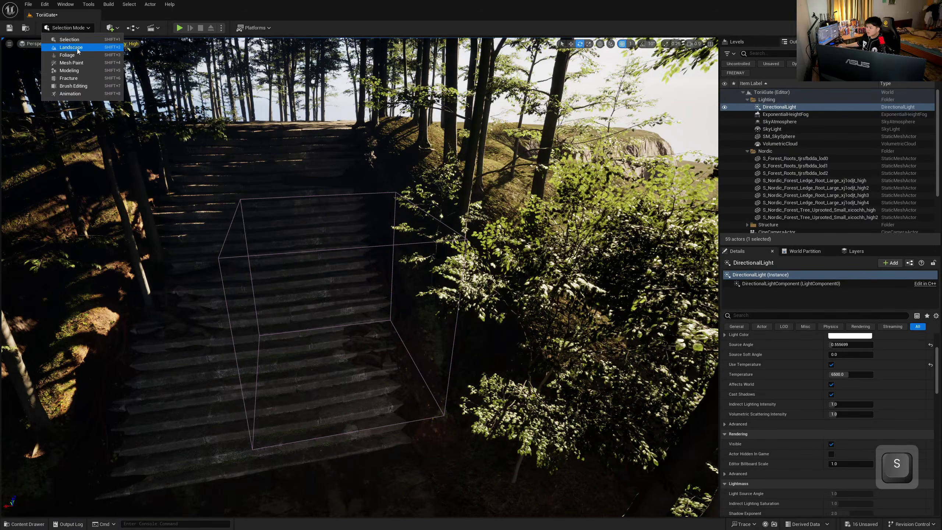
{"action": "left_click", "coordinate": [77, 48]}
{"action": "left_click", "coordinate": [301, 43]}
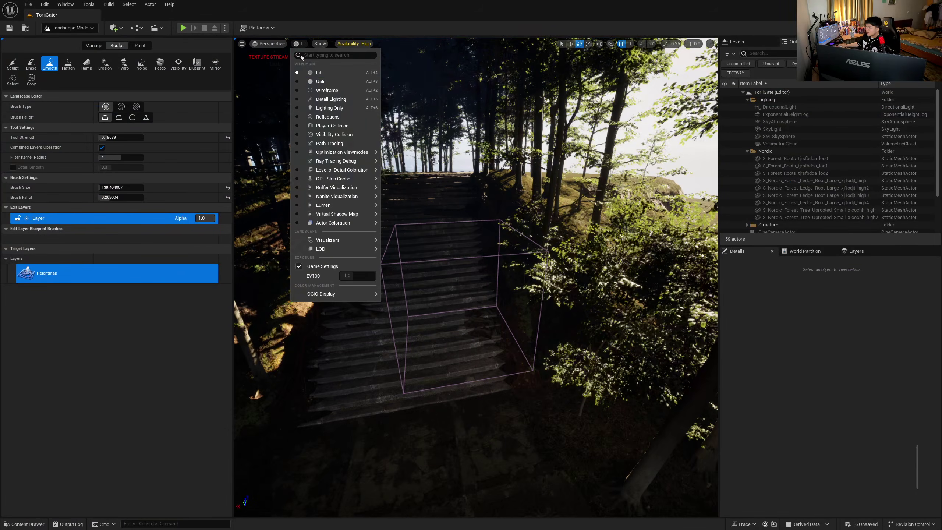
{"action": "left_click", "coordinate": [318, 82]}
{"action": "mouse_move", "coordinate": [393, 193]}
{"action": "right_mouse_down"}
{"action": "mouse_move", "coordinate": [437, 189]}
{"action": "mouse_move", "coordinate": [467, 201]}
{"action": "mouse_move", "coordinate": [478, 193]}
{"action": "right_mouse_up"}
{"action": "key", "text": "w"}
{"action": "key", "text": "s"}
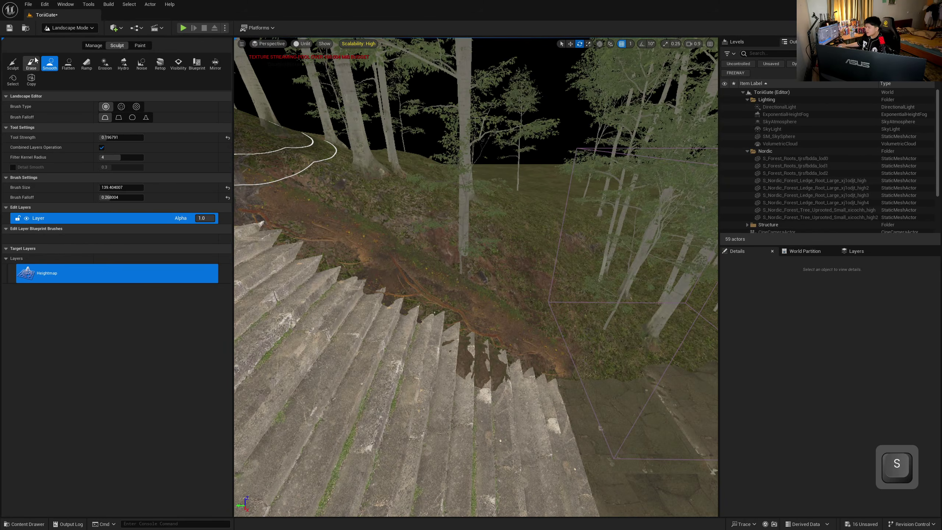
- Switch to Foliage mode and deactivate all eight European beech forest tree types for painting
{"action": "left_click", "coordinate": [70, 28]}
{"action": "left_click", "coordinate": [87, 55]}
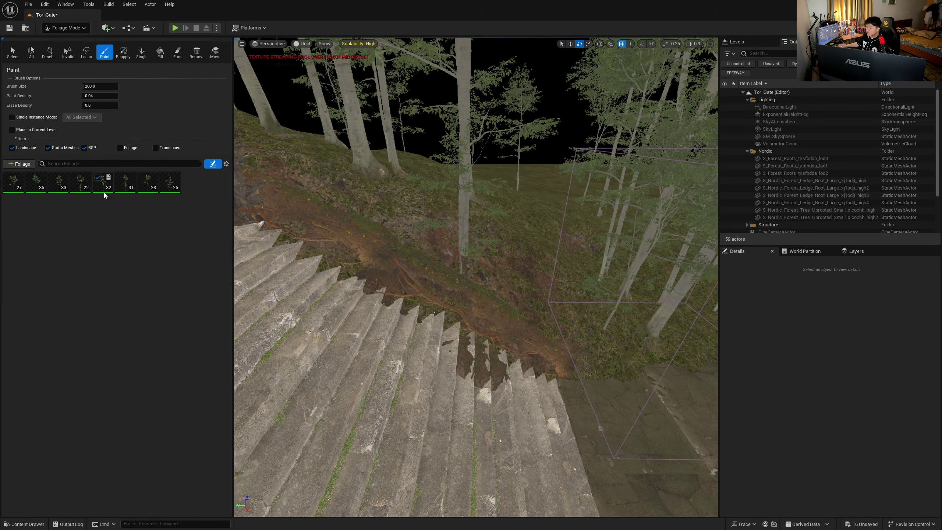
{"action": "left_click", "coordinate": [171, 184]}
{"action": "left_click", "coordinate": [16, 186], "text": "shift"}
{"action": "left_click", "coordinate": [9, 177]}
{"action": "left_click", "coordinate": [222, 190]}
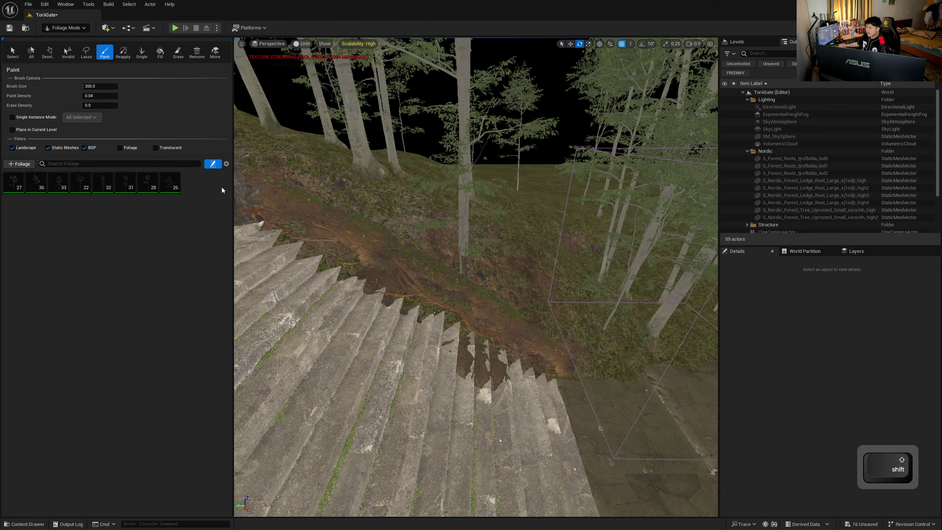
- Add the foliage types FT_EuropeanBeech_Sapling_01 to 04 from the SimpleWind folder to the foliage palette
{"action": "left_click", "coordinate": [32, 521]}
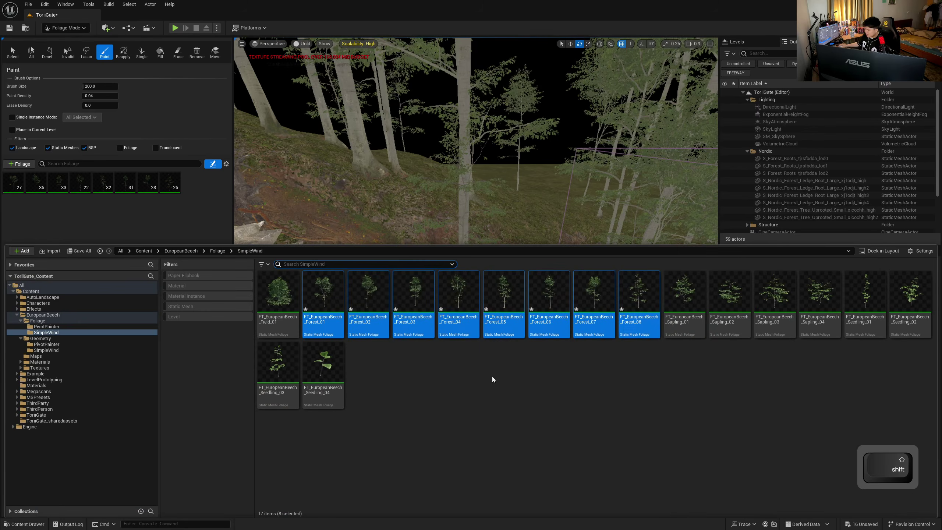
{"action": "left_click", "coordinate": [687, 305]}
{"action": "left_click", "coordinate": [914, 307], "text": "shift"}
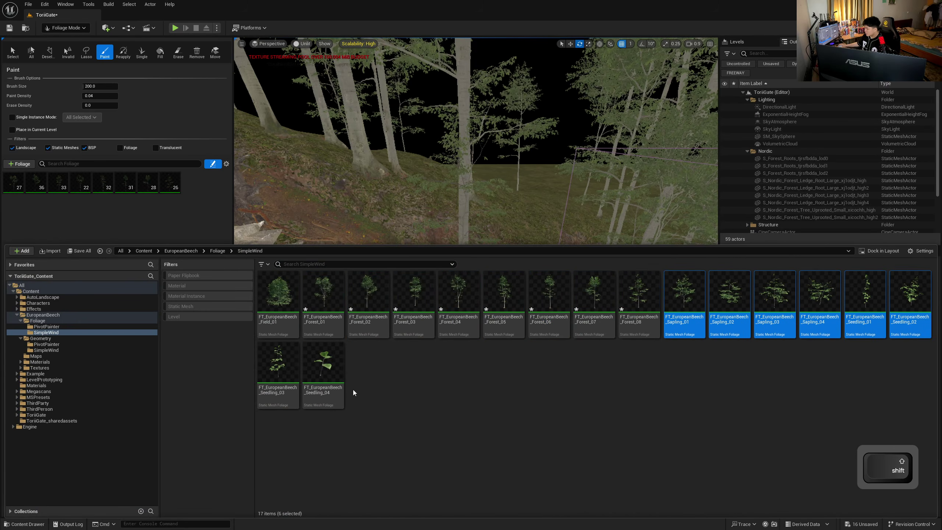
{"action": "left_click", "coordinate": [865, 325], "text": "ctrl"}
{"action": "left_click", "coordinate": [901, 320], "text": "ctrl"}
{"action": "left_click_drag", "start_coordinate": [821, 316], "coordinate": [75, 192]}
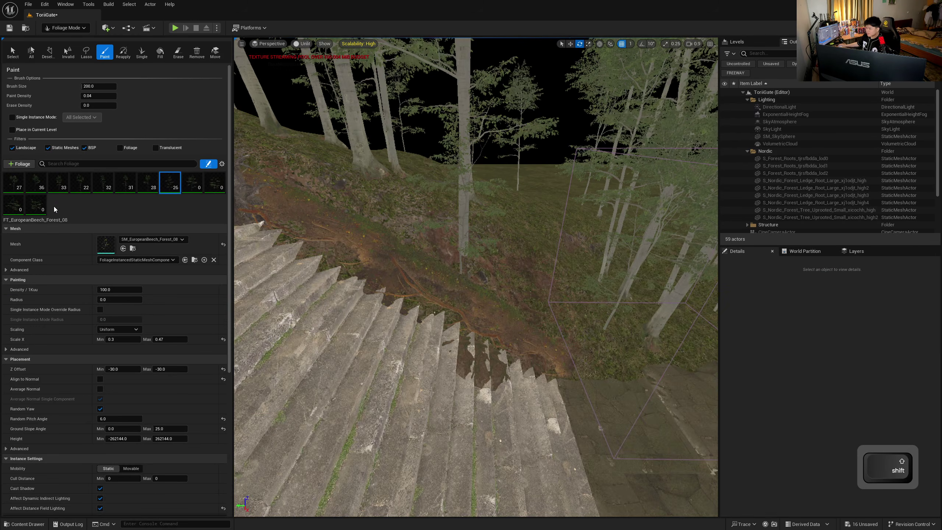
- Select and activate the four beech sapling types and set the brush's Paint Density to 0.2
{"action": "left_click", "coordinate": [35, 203]}
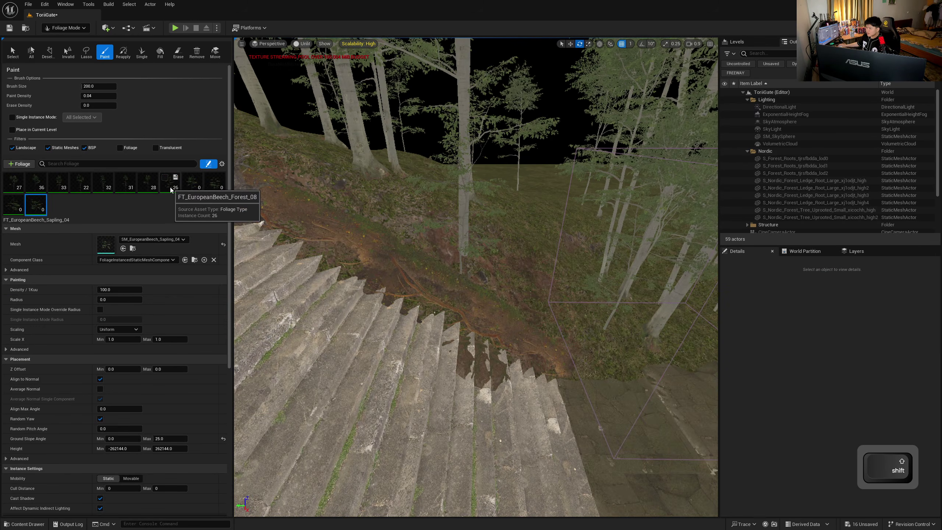
{"action": "left_click", "coordinate": [191, 182]}
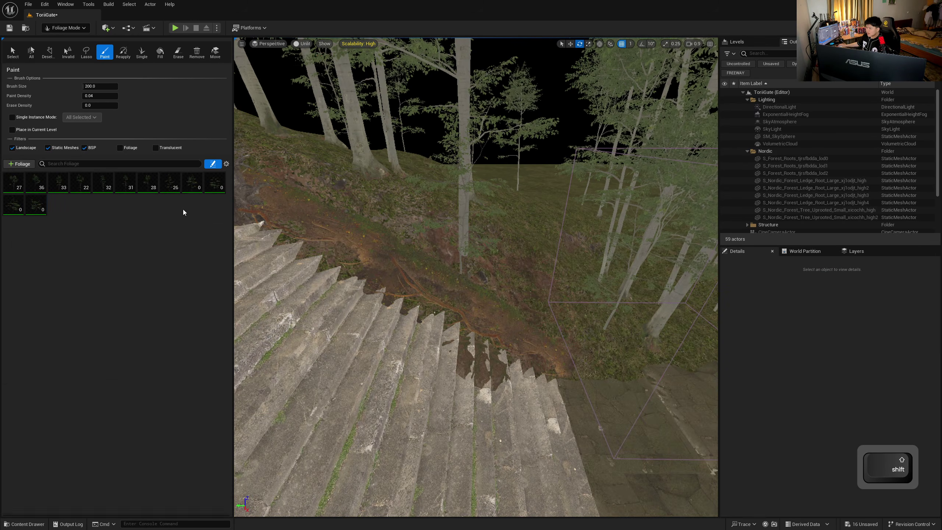
{"action": "left_click", "coordinate": [31, 201]}
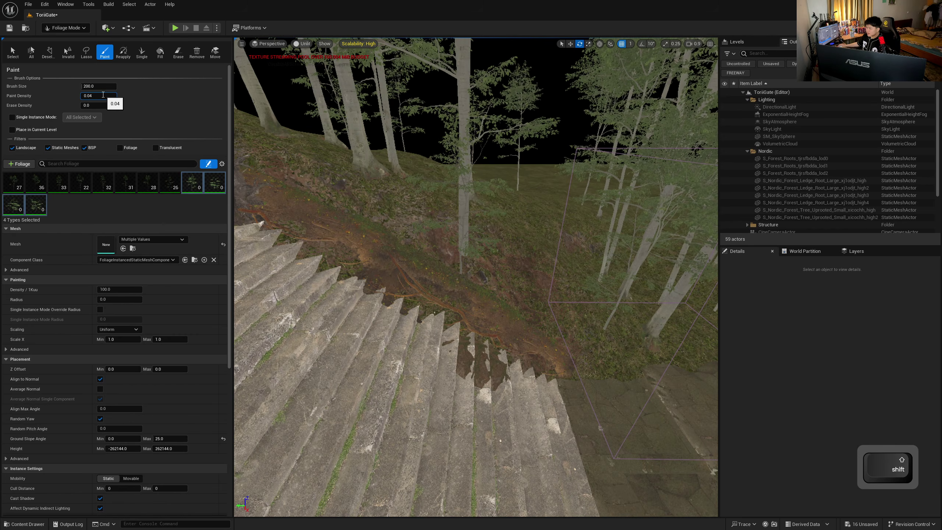
{"action": "mouse_move", "coordinate": [375, 182]}
{"action": "right_mouse_down"}
{"action": "mouse_move", "coordinate": [378, 219]}
{"action": "mouse_move", "coordinate": [378, 208]}
{"action": "right_mouse_up"}
{"action": "key", "text": "w"}
{"action": "key", "text": "s"}
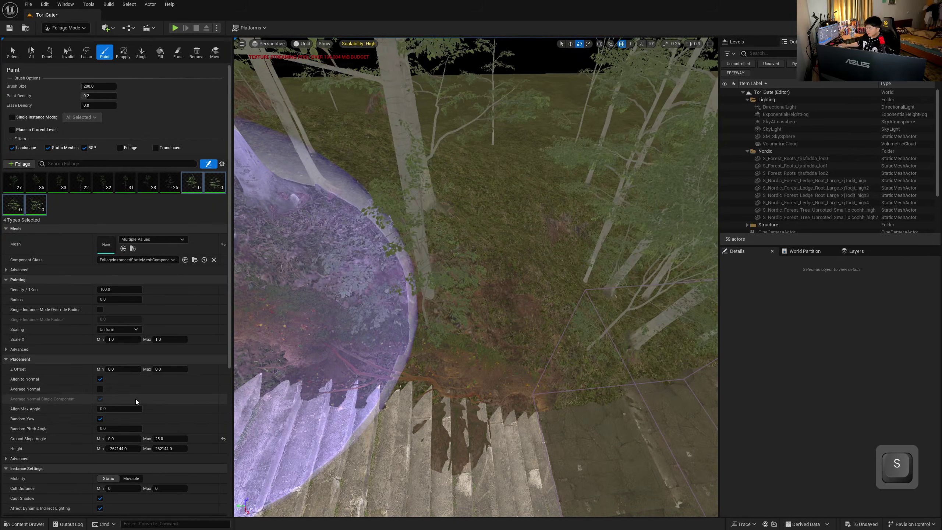
- For the saplings, turn off Align to Normal and set Random Pitch Angle to 20 and Z Offset Min and Max to -10
{"action": "left_click", "coordinate": [99, 379]}
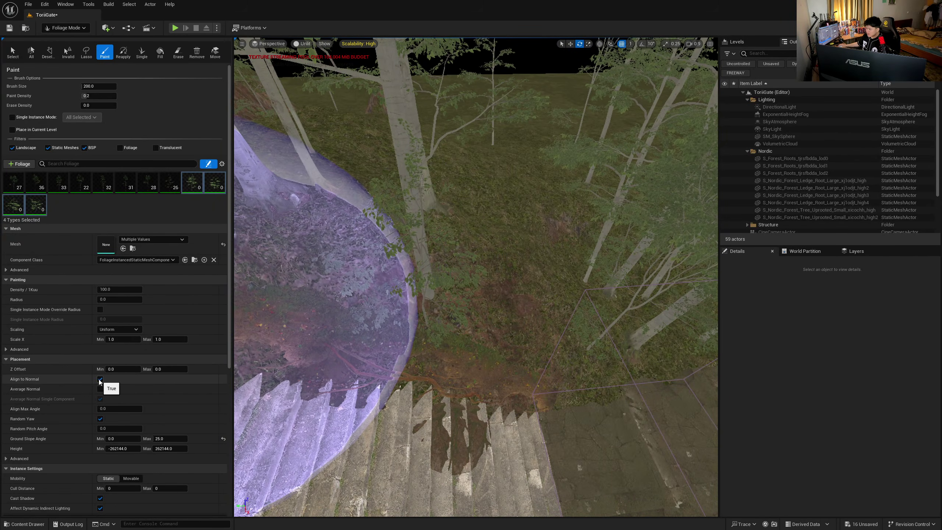
{"action": "left_click", "coordinate": [100, 380]}
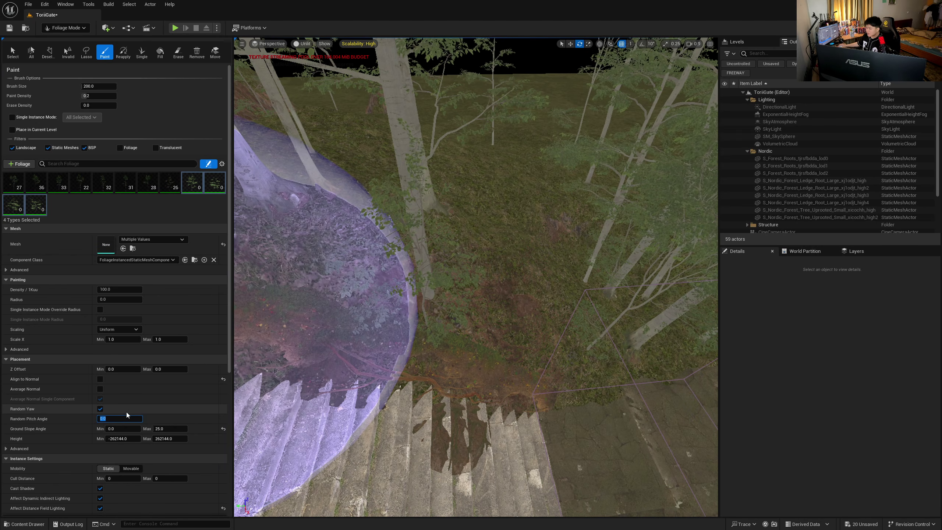
{"action": "key", "text": "Return"}
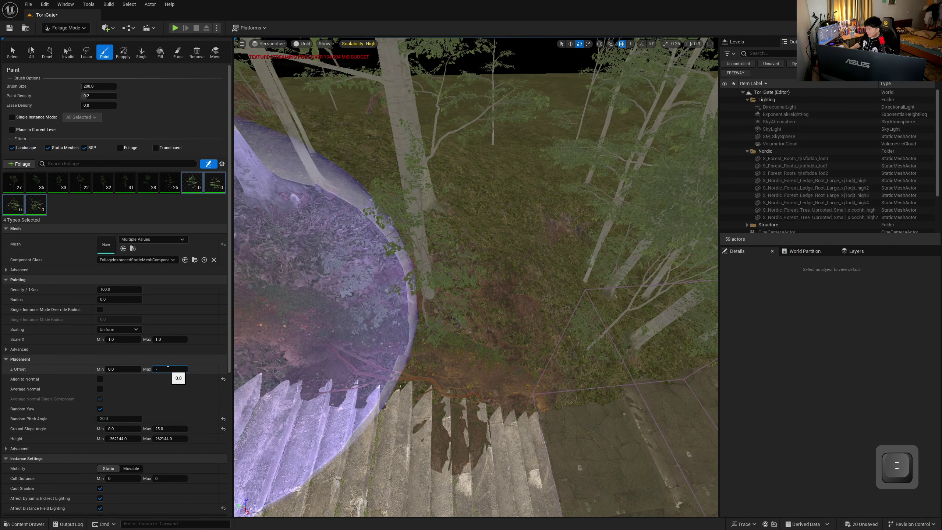
{"action": "key", "text": "s"}
{"action": "right_click_drag", "start_coordinate": [393, 333], "coordinate": [386, 319]}
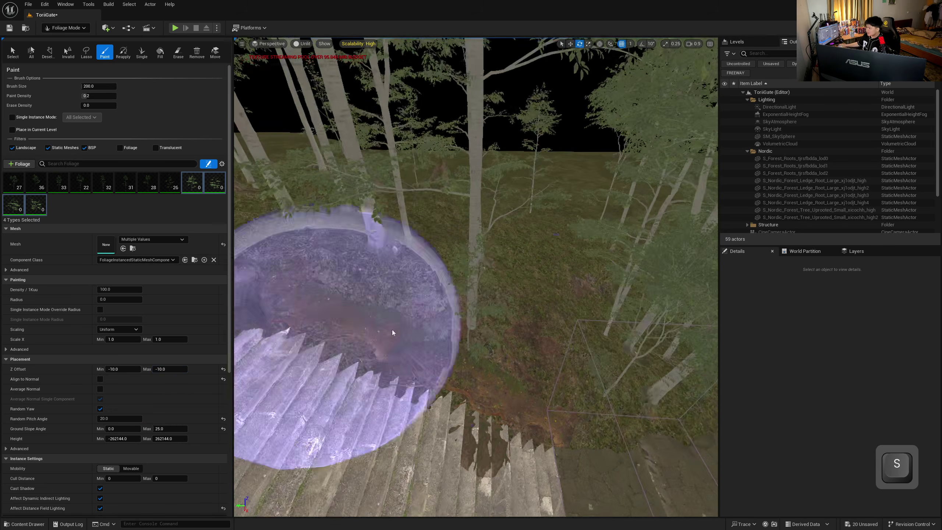
- Try painting the beech saplings along both sides of the stairs and the paved landing, then undo the strokes
{"action": "mouse_move", "coordinate": [393, 332]}
{"action": "left_mouse_down"}
{"action": "mouse_move", "coordinate": [505, 301]}
{"action": "mouse_move", "coordinate": [498, 265]}
{"action": "left_mouse_up"}
{"action": "right_click_drag", "start_coordinate": [498, 264], "coordinate": [508, 253]}
{"action": "key", "text": "s"}
{"action": "left_click_drag", "start_coordinate": [498, 265], "coordinate": [624, 393]}
{"action": "mouse_move", "coordinate": [625, 393]}
{"action": "right_mouse_down"}
{"action": "mouse_move", "coordinate": [649, 397]}
{"action": "mouse_move", "coordinate": [594, 394]}
{"action": "mouse_move", "coordinate": [590, 420]}
{"action": "mouse_move", "coordinate": [586, 408]}
{"action": "mouse_move", "coordinate": [623, 427]}
{"action": "mouse_move", "coordinate": [623, 379]}
{"action": "right_mouse_up"}
{"action": "key", "text": "a"}
{"action": "key", "text": "d"}
{"action": "key", "text": "s"}
{"action": "left_click_drag", "start_coordinate": [459, 267], "coordinate": [455, 271]}
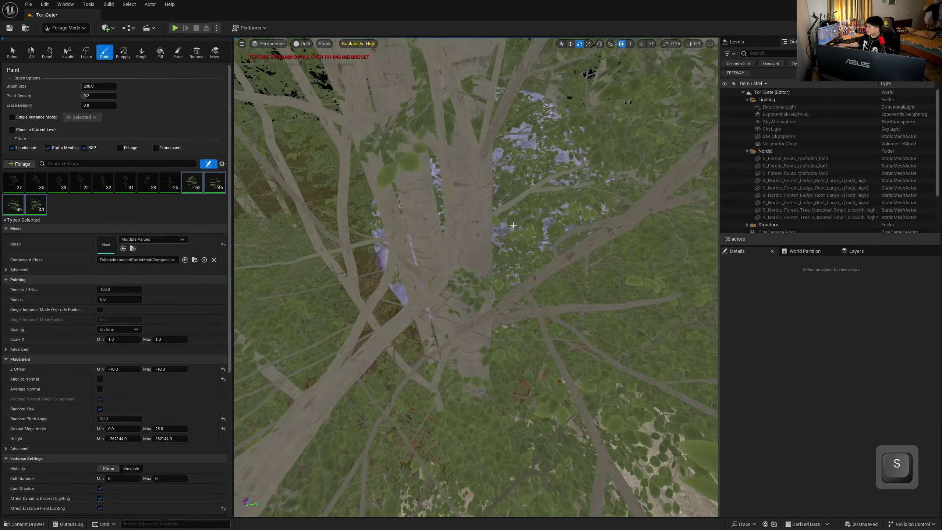
{"action": "key", "text": "w"}
{"action": "right_click_drag", "start_coordinate": [513, 225], "coordinate": [527, 255]}
{"action": "key", "text": "d"}
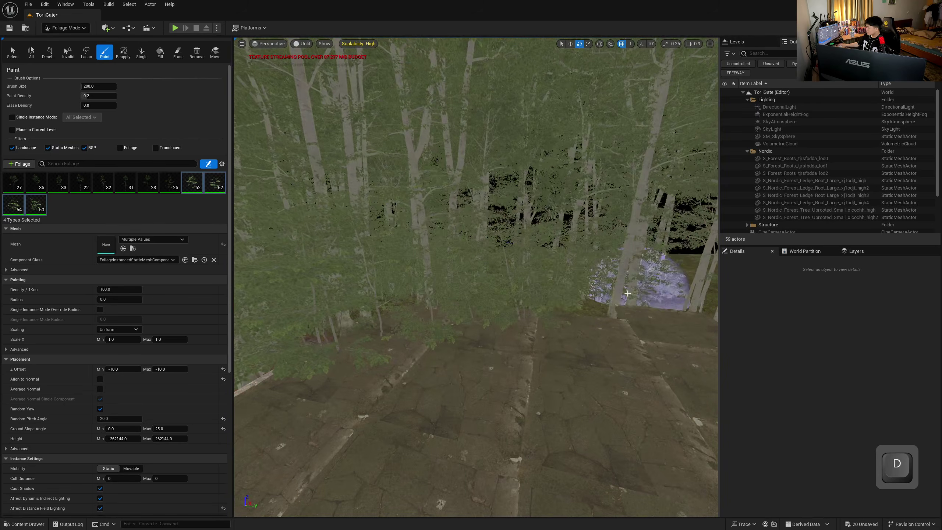
{"action": "left_click_drag", "start_coordinate": [628, 294], "coordinate": [601, 292]}
{"action": "key", "text": "d"}
{"action": "right_click_drag", "start_coordinate": [601, 292], "coordinate": [619, 291]}
{"action": "left_click_drag", "start_coordinate": [601, 291], "coordinate": [569, 289]}
{"action": "key", "text": "d"}
{"action": "mouse_move", "coordinate": [631, 308]}
{"action": "right_mouse_down"}
{"action": "mouse_move", "coordinate": [676, 313]}
{"action": "mouse_move", "coordinate": [660, 336]}
{"action": "mouse_move", "coordinate": [550, 331]}
{"action": "mouse_move", "coordinate": [429, 244]}
{"action": "right_mouse_up"}
{"action": "key", "text": "w"}
{"action": "key", "text": "s"}
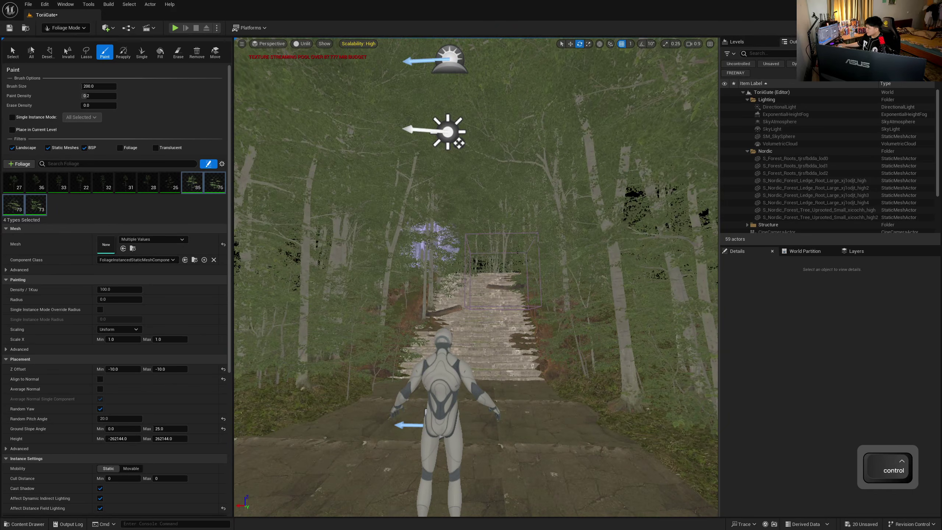
{"action": "key", "text": "ctrl+z"}
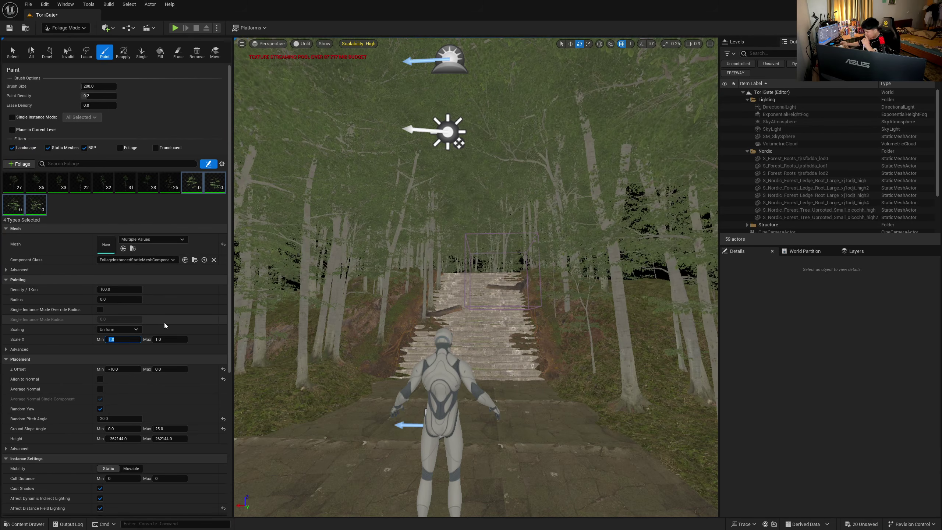
- Set the minimum Scale X of the four beech sapling types to 0.3
{"action": "key", "text": "BackSpace"}
{"action": "type", "text": ".3"}
{"action": "key", "text": "Tab"}
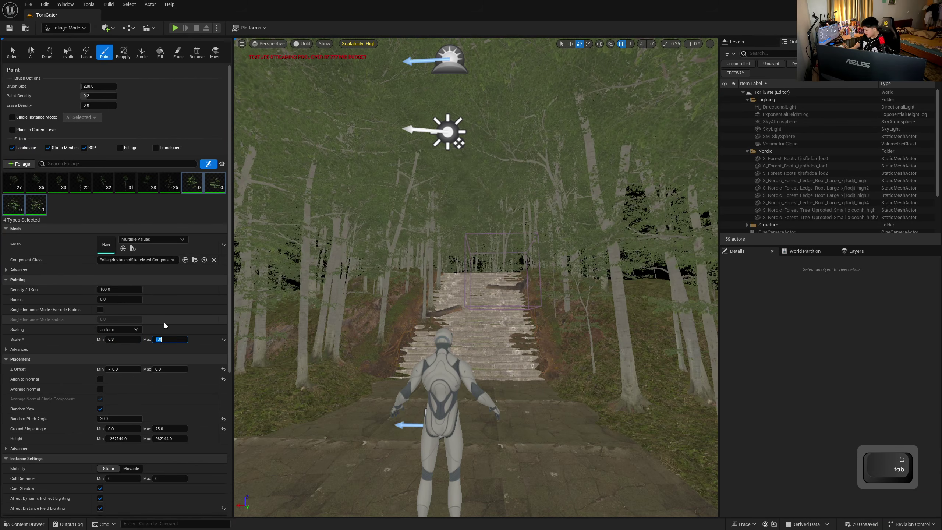
{"action": "key", "text": "Return"}
- Paint the smaller beech saplings along both slopes beside the stairs and around the edges of the paved landing
{"action": "key", "text": "w"}
{"action": "right_click_drag", "start_coordinate": [428, 289], "coordinate": [326, 315]}
{"action": "key", "text": "s"}
{"action": "right_click_drag", "start_coordinate": [445, 274], "coordinate": [467, 274]}
{"action": "left_click_drag", "start_coordinate": [467, 274], "coordinate": [543, 194]}
{"action": "right_click_drag", "start_coordinate": [543, 193], "coordinate": [564, 168]}
{"action": "left_click_drag", "start_coordinate": [309, 388], "coordinate": [315, 325]}
{"action": "right_click_drag", "start_coordinate": [349, 328], "coordinate": [297, 324]}
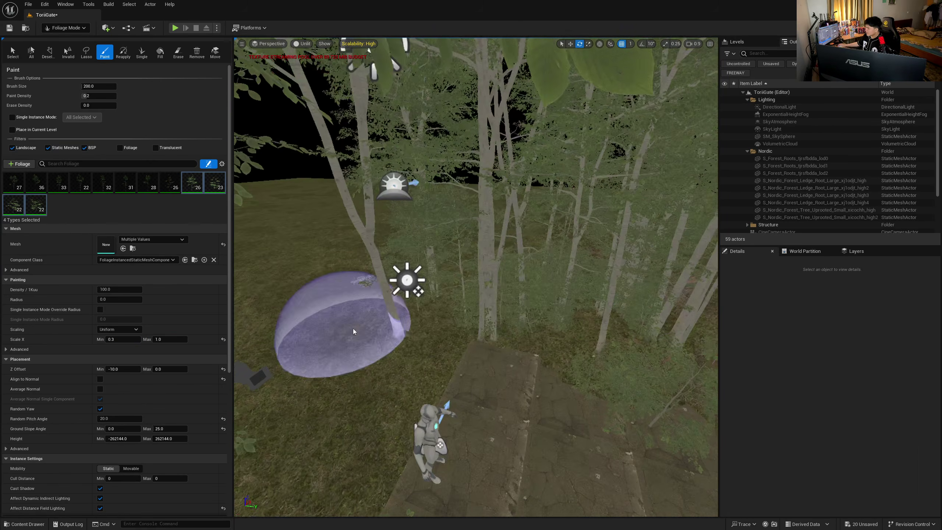
{"action": "left_click_drag", "start_coordinate": [401, 328], "coordinate": [513, 295]}
{"action": "mouse_move", "coordinate": [513, 295]}
{"action": "right_mouse_down"}
{"action": "mouse_move", "coordinate": [682, 297]}
{"action": "mouse_move", "coordinate": [660, 293]}
{"action": "right_mouse_up"}
{"action": "key", "text": "s"}
{"action": "key", "text": "a"}
{"action": "mouse_move", "coordinate": [383, 237]}
{"action": "left_mouse_down"}
{"action": "mouse_move", "coordinate": [490, 321]}
{"action": "mouse_move", "coordinate": [429, 267]}
{"action": "left_mouse_up"}
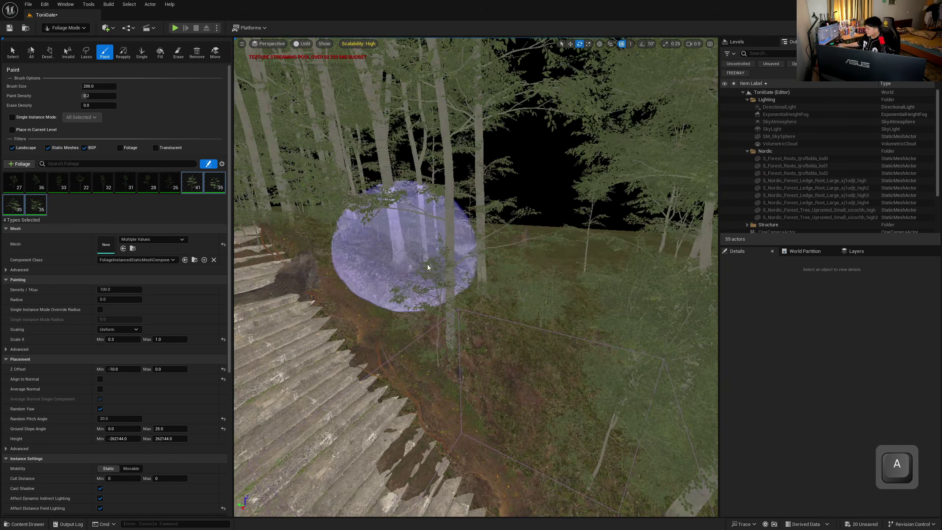
{"action": "right_click_drag", "start_coordinate": [429, 267], "coordinate": [405, 258]}
{"action": "mouse_move", "coordinate": [605, 424]}
{"action": "left_mouse_down"}
{"action": "mouse_move", "coordinate": [651, 417]}
{"action": "mouse_move", "coordinate": [578, 310]}
{"action": "left_mouse_up"}
{"action": "mouse_move", "coordinate": [578, 310]}
{"action": "right_mouse_down"}
{"action": "mouse_move", "coordinate": [471, 301]}
{"action": "mouse_move", "coordinate": [400, 326]}
{"action": "mouse_move", "coordinate": [393, 308]}
{"action": "right_mouse_up"}
{"action": "key", "text": "w"}
{"action": "key", "text": "d"}
{"action": "mouse_move", "coordinate": [443, 284]}
{"action": "left_mouse_down"}
{"action": "mouse_move", "coordinate": [295, 287]}
{"action": "mouse_move", "coordinate": [510, 224]}
{"action": "left_mouse_up"}
{"action": "right_click_drag", "start_coordinate": [510, 224], "coordinate": [516, 231]}
{"action": "key", "text": "w"}
{"action": "key", "text": "d"}
{"action": "mouse_move", "coordinate": [515, 231]}
{"action": "left_mouse_down"}
{"action": "mouse_move", "coordinate": [571, 206]}
{"action": "mouse_move", "coordinate": [518, 235]}
{"action": "left_mouse_up"}
{"action": "right_click_drag", "start_coordinate": [518, 236], "coordinate": [593, 230]}
{"action": "left_click_drag", "start_coordinate": [482, 208], "coordinate": [600, 195]}
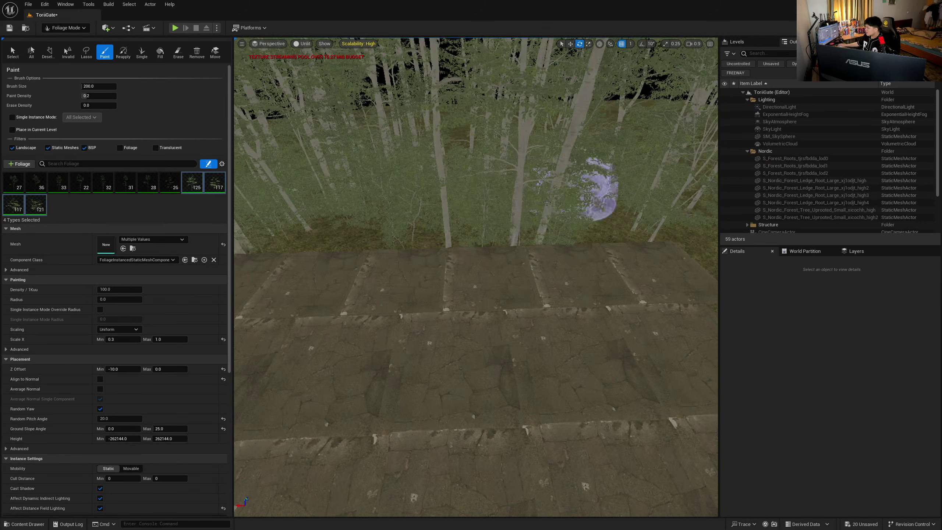
{"action": "right_click_drag", "start_coordinate": [600, 195], "coordinate": [675, 195]}
{"action": "left_click_drag", "start_coordinate": [360, 235], "coordinate": [684, 283]}
{"action": "right_click_drag", "start_coordinate": [684, 284], "coordinate": [738, 284]}
{"action": "left_click_drag", "start_coordinate": [520, 237], "coordinate": [676, 237]}
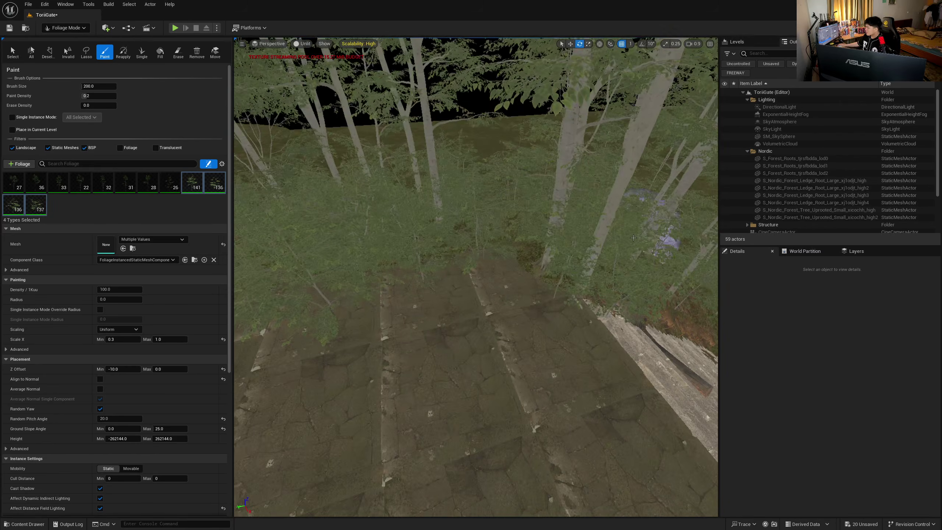
{"action": "key", "text": "w"}
{"action": "right_click_drag", "start_coordinate": [676, 243], "coordinate": [429, 228]}
{"action": "key", "text": "d"}
{"action": "key", "text": "s"}
- Switch the viewport to Lit shading and return to Selection mode, facing the stairway from behind the mannequin
{"action": "mouse_move", "coordinate": [429, 228]}
{"action": "left_mouse_down"}
{"action": "mouse_move", "coordinate": [572, 295]}
{"action": "mouse_move", "coordinate": [543, 253]}
{"action": "mouse_move", "coordinate": [297, 80]}
{"action": "left_mouse_up"}
{"action": "left_click", "coordinate": [322, 72]}
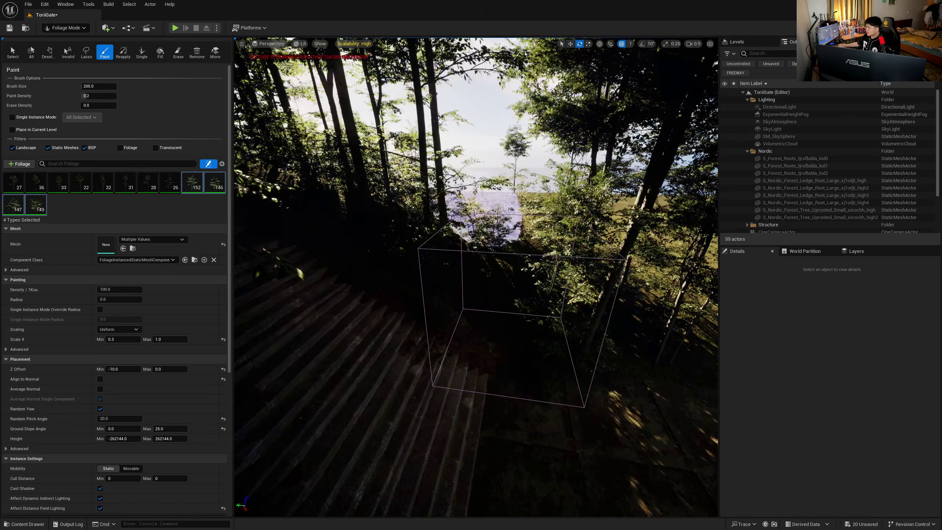
{"action": "right_click_drag", "start_coordinate": [322, 73], "coordinate": [307, 94]}
{"action": "key", "text": "s"}
{"action": "key", "text": "s"}
{"action": "key", "text": "w"}
{"action": "key", "text": "s"}
{"action": "key", "text": "w"}
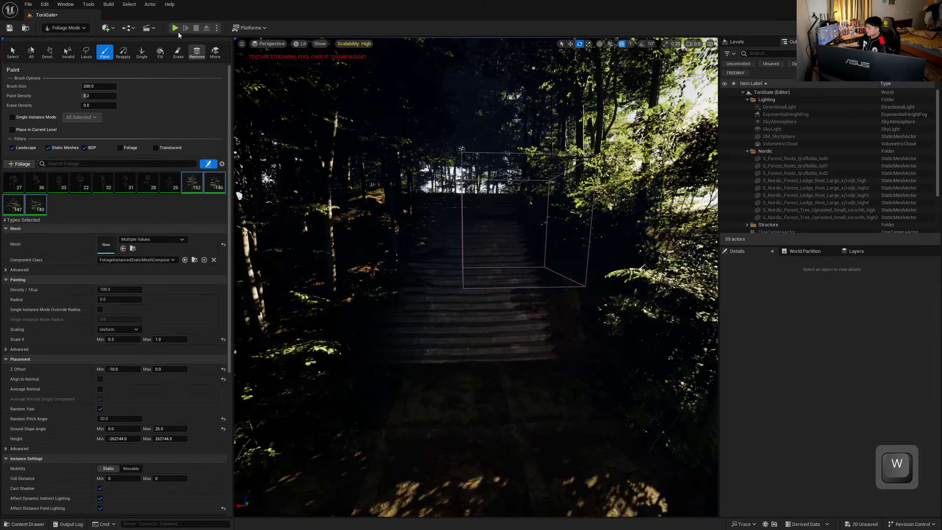
{"action": "left_click", "coordinate": [77, 28]}
{"action": "left_click", "coordinate": [63, 36]}
{"action": "key", "text": "s"}
{"action": "right_click_drag", "start_coordinate": [334, 223], "coordinate": [341, 223]}
{"action": "key", "text": "w"}
{"action": "key", "text": "s"}
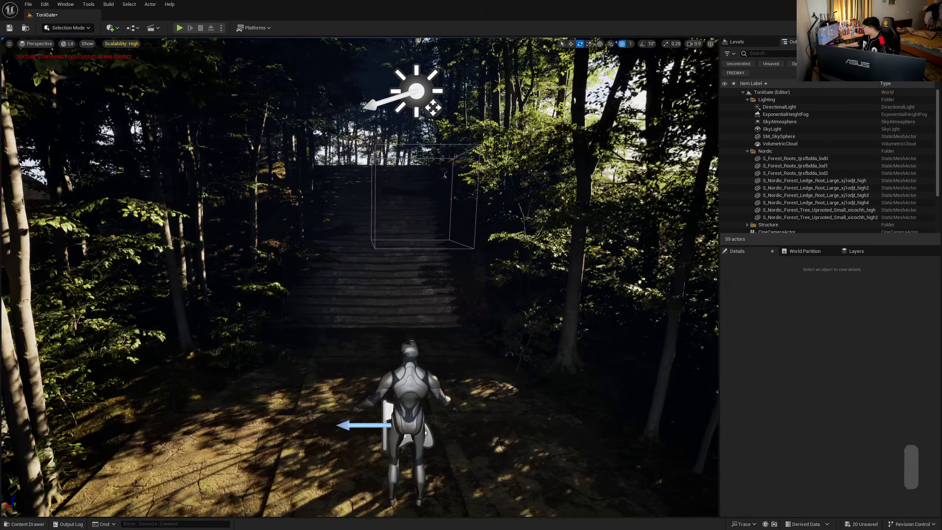
- Collapse the Nordic folder and select ExponentialHeightFog, giving its details more room
{"action": "left_click", "coordinate": [747, 152]}
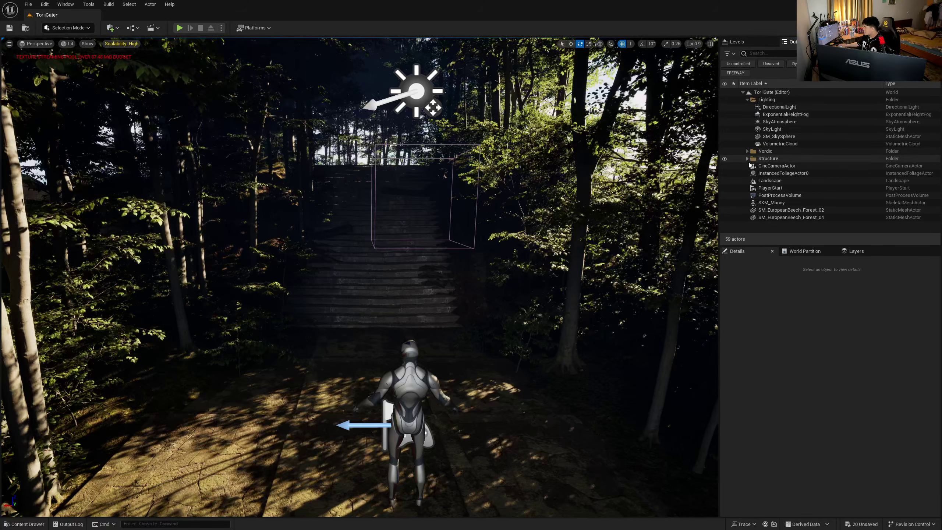
{"action": "left_click", "coordinate": [783, 115]}
{"action": "left_click_drag", "start_coordinate": [744, 245], "coordinate": [744, 191]}
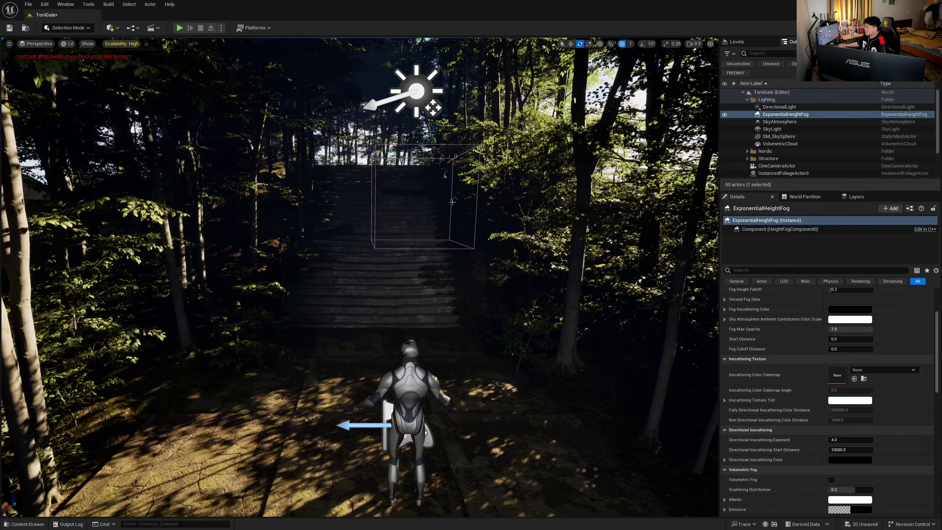
- Examine how sunlight falls through the forest onto the stairs from above, within the trees and from the side
{"action": "key", "text": "s"}
{"action": "key", "text": "w"}
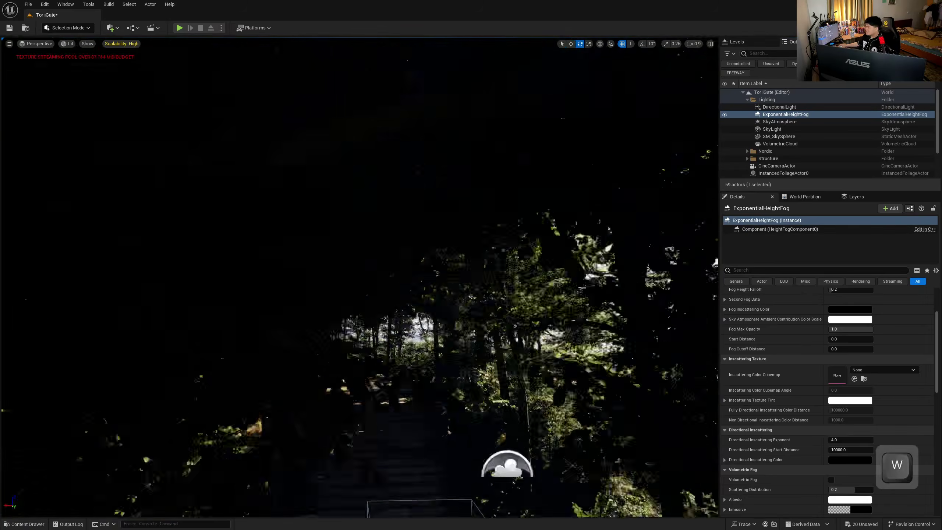
{"action": "key", "text": "s"}
{"action": "key", "text": "s"}
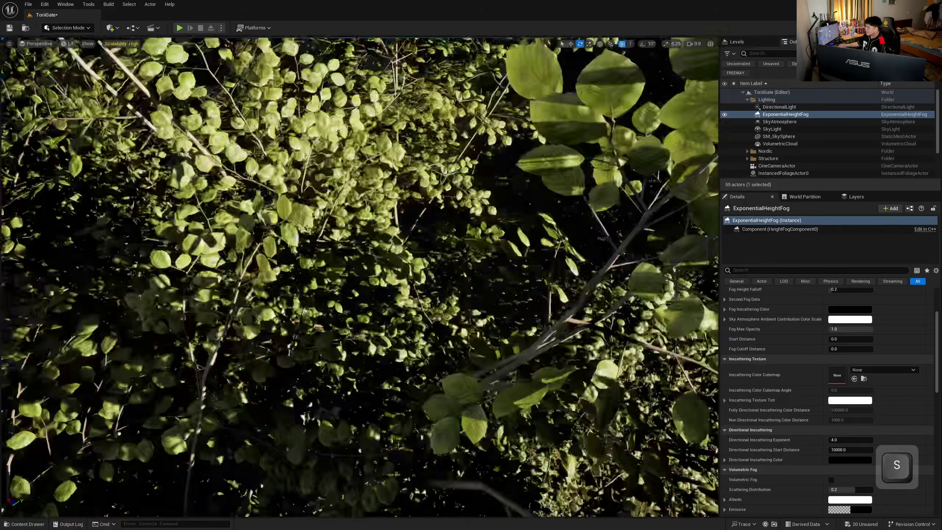
{"action": "key", "text": "w"}
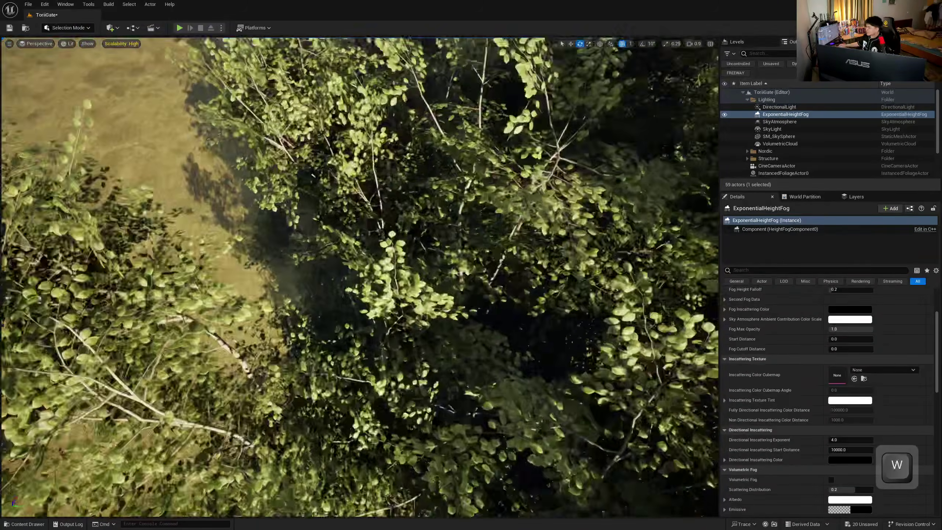
{"action": "key", "text": "w"}
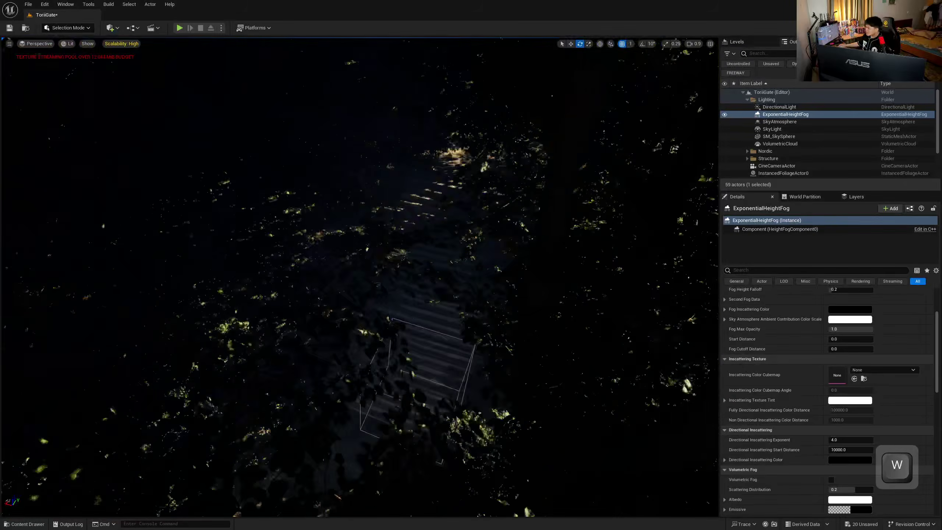
{"action": "key", "text": "s"}
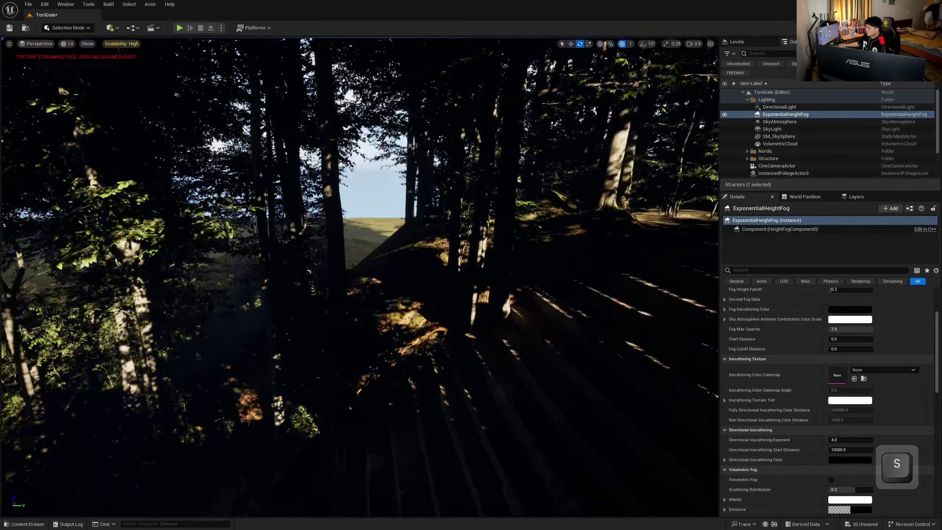
{"action": "key", "text": "a"}
{"action": "key", "text": "s"}
{"action": "key", "text": "s"}
{"action": "key", "text": "s"}
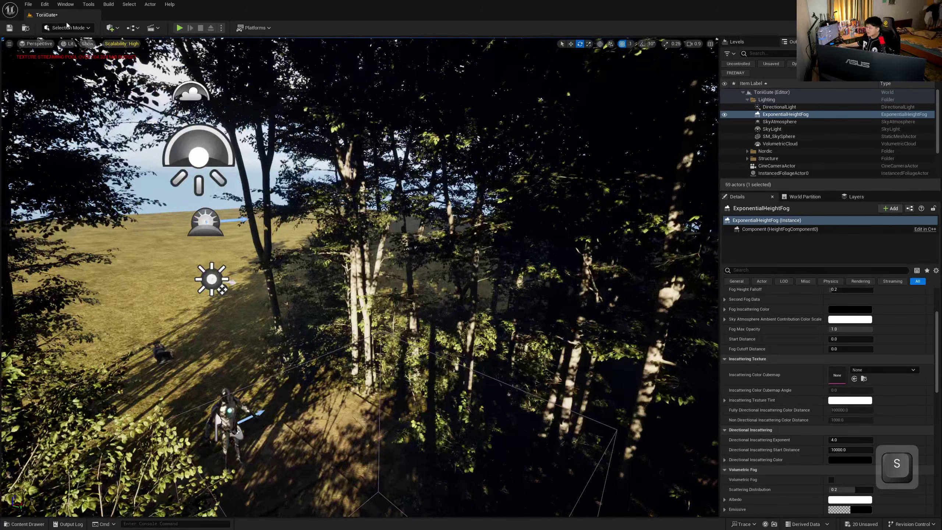
- Switch to Foliage mode and deactivate the four European beech sapling types
{"action": "left_click", "coordinate": [67, 28]}
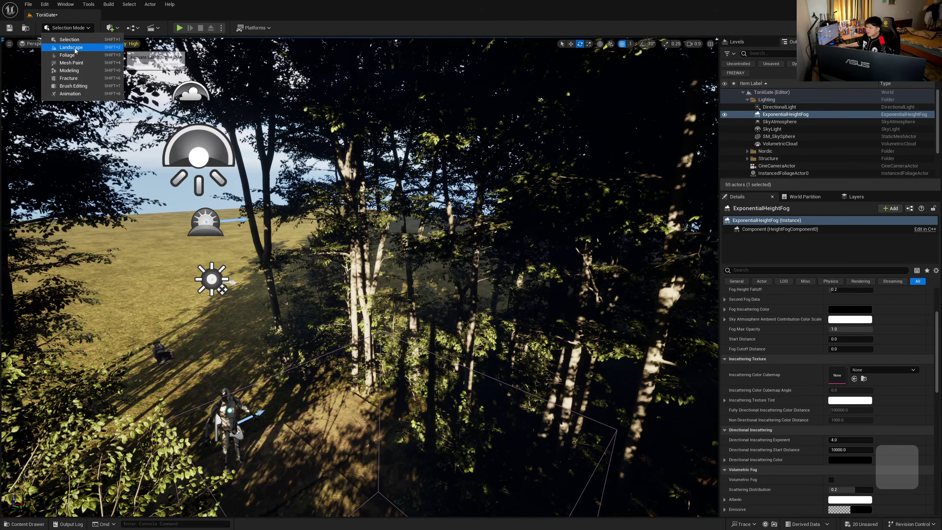
{"action": "left_click", "coordinate": [72, 55]}
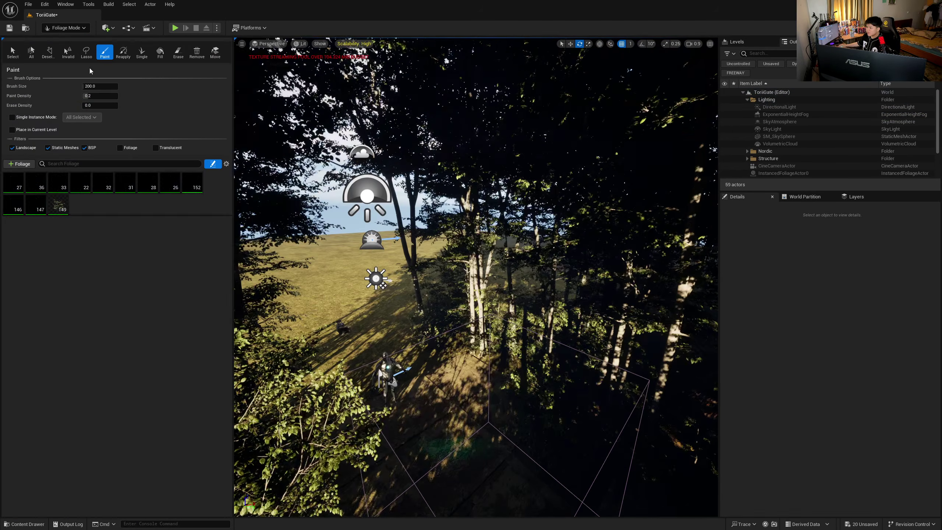
{"action": "left_click", "coordinate": [192, 181]}
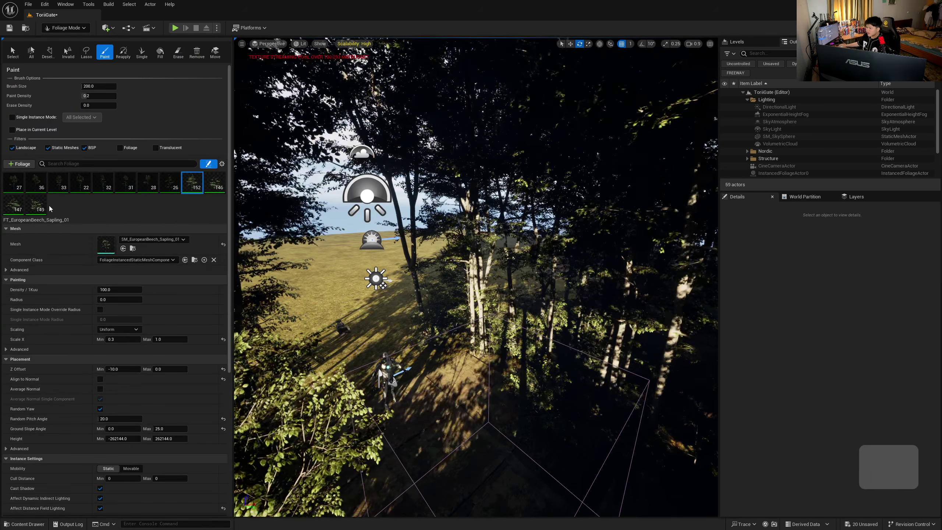
{"action": "left_click", "coordinate": [33, 203], "text": "shift"}
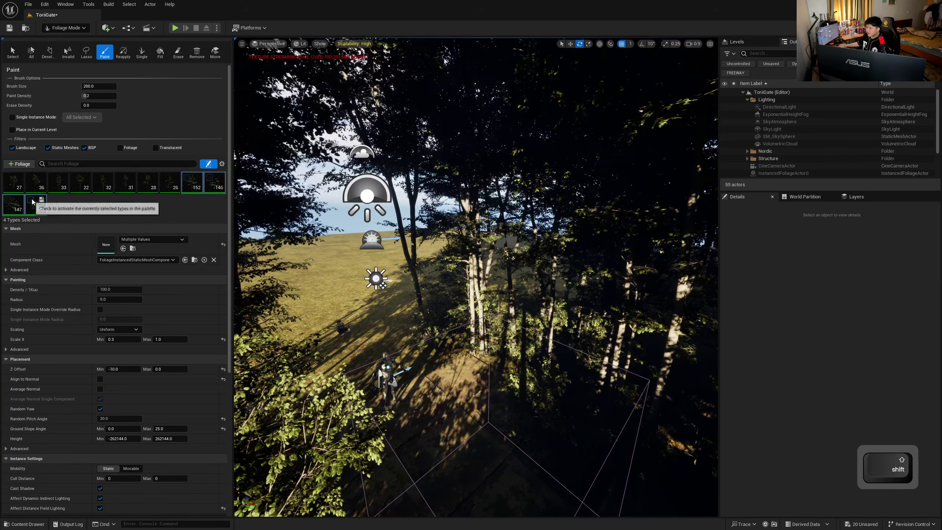
- Select a painted beech tree beside the stairs with the foliage Select tool and rotate it around its vertical axis
{"action": "left_click", "coordinate": [12, 53]}
{"action": "right_click_drag", "start_coordinate": [334, 230], "coordinate": [405, 249]}
{"action": "right_click_drag", "start_coordinate": [401, 215], "coordinate": [471, 219]}
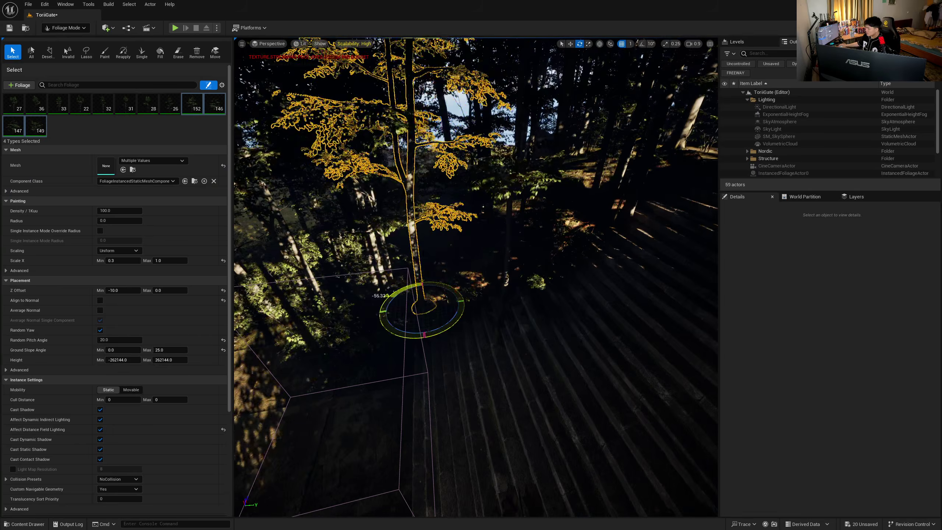
{"action": "key", "text": "s"}
{"action": "right_click_drag", "start_coordinate": [533, 278], "coordinate": [453, 253]}
{"action": "key", "text": "w"}
{"action": "key", "text": "s"}
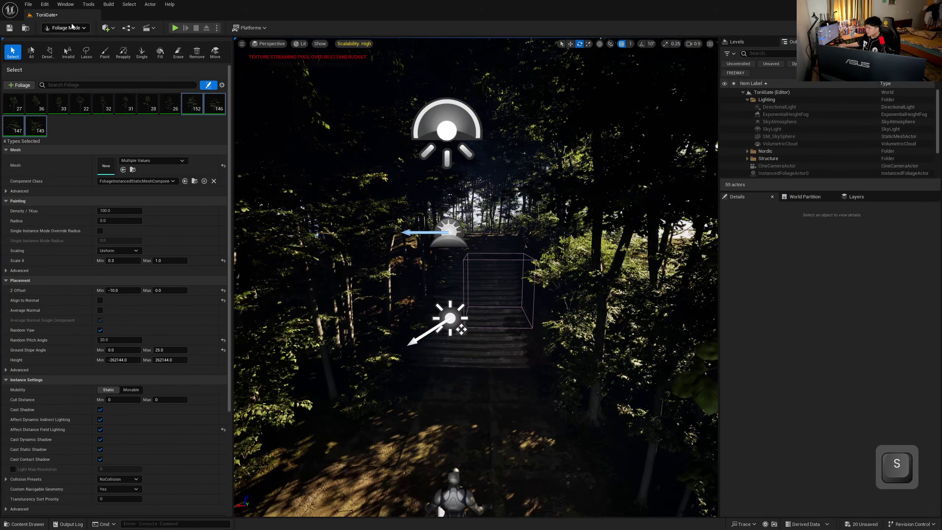
- Return to Selection mode and rotate the DirectionalLight so it shines down the stairway toward the mannequin
{"action": "left_click", "coordinate": [76, 31]}
{"action": "left_click", "coordinate": [67, 35]}
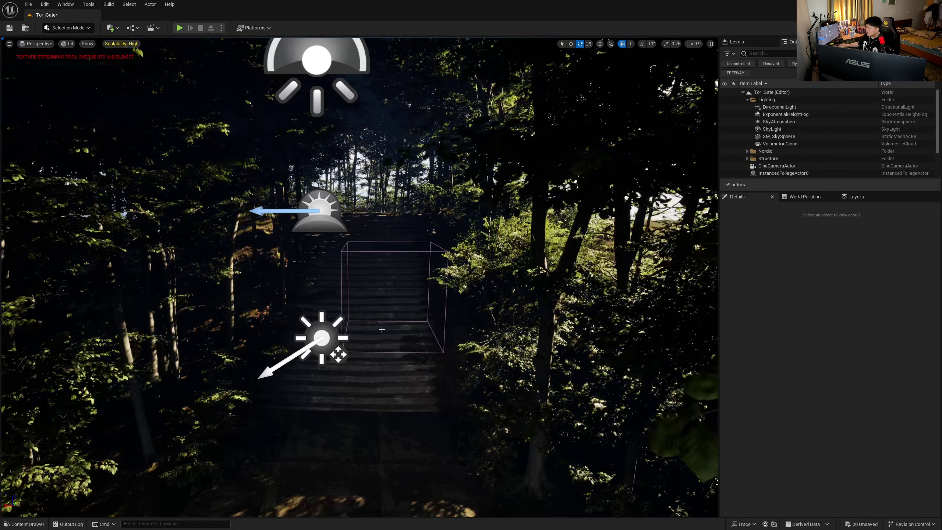
{"action": "left_click", "coordinate": [331, 338]}
{"action": "key", "text": "s"}
{"action": "right_click_drag", "start_coordinate": [332, 338], "coordinate": [315, 352]}
{"action": "left_click_drag", "start_coordinate": [382, 264], "coordinate": [414, 264]}
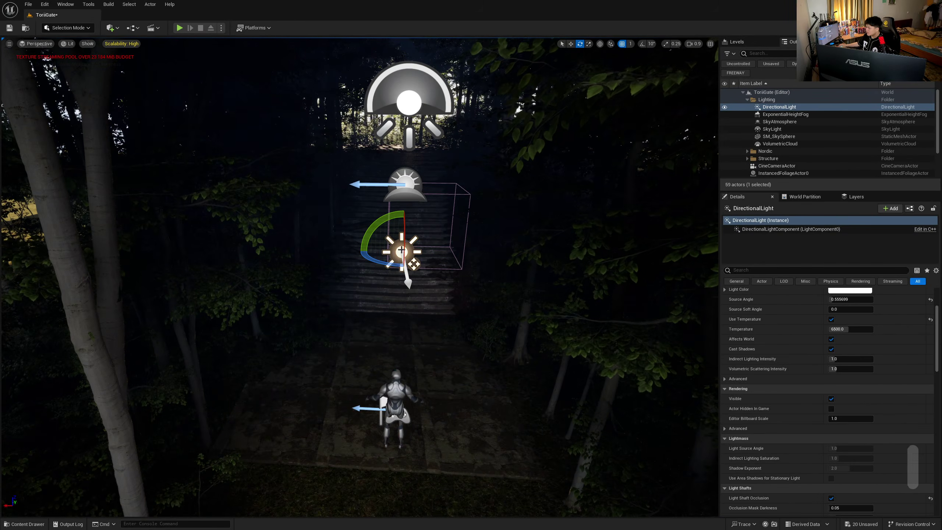
{"action": "left_click_drag", "start_coordinate": [414, 264], "coordinate": [414, 264]}
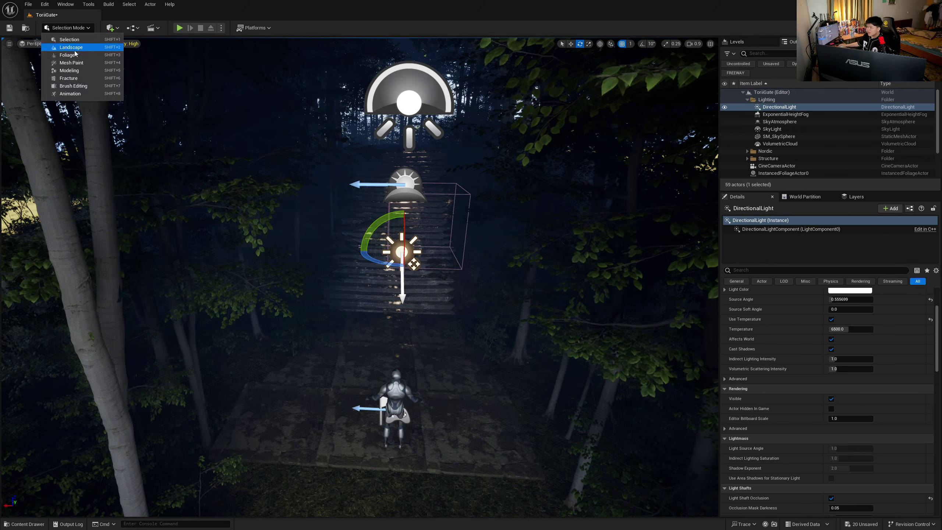
- Switch to Foliage mode and activate the beech tree types FT_EuropeanBeech_Forest_01 to 07
{"action": "key", "text": "shift+3"}
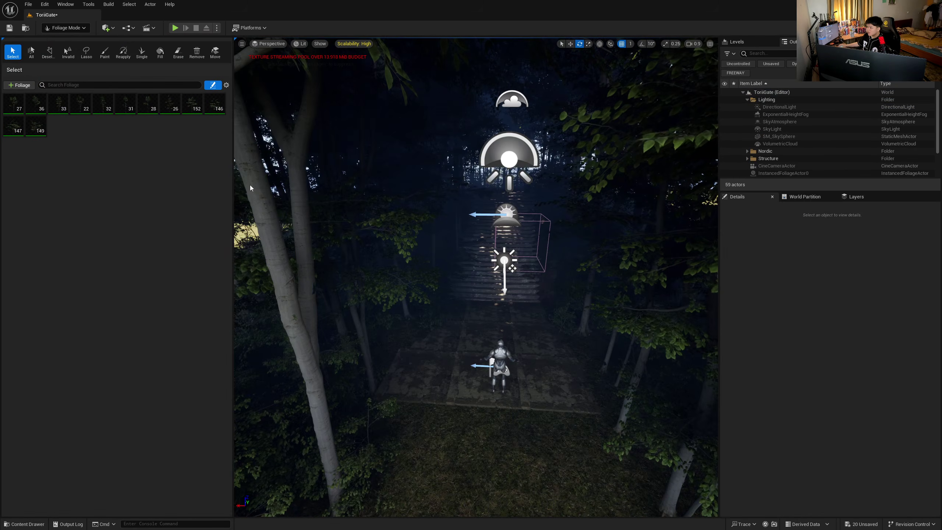
{"action": "left_click", "coordinate": [18, 108]}
{"action": "left_click", "coordinate": [147, 109], "text": "shift"}
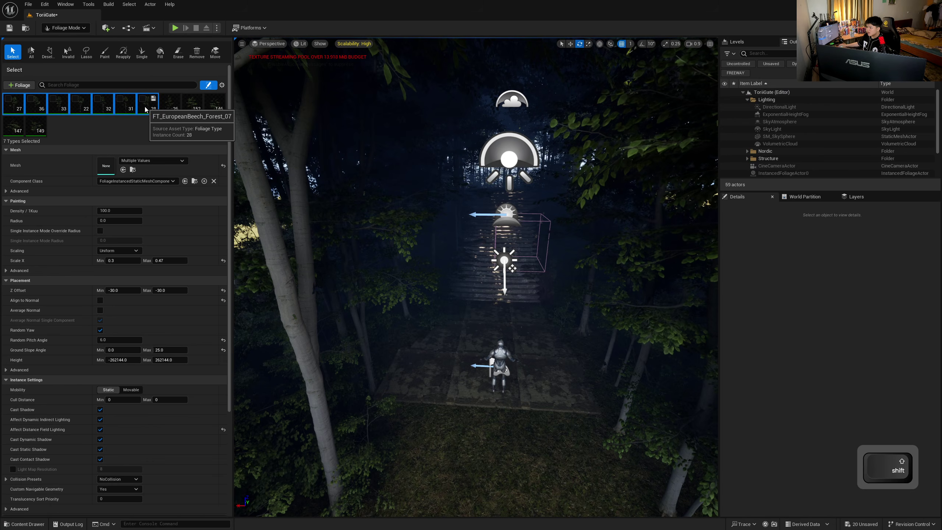
{"action": "left_click", "coordinate": [143, 100]}
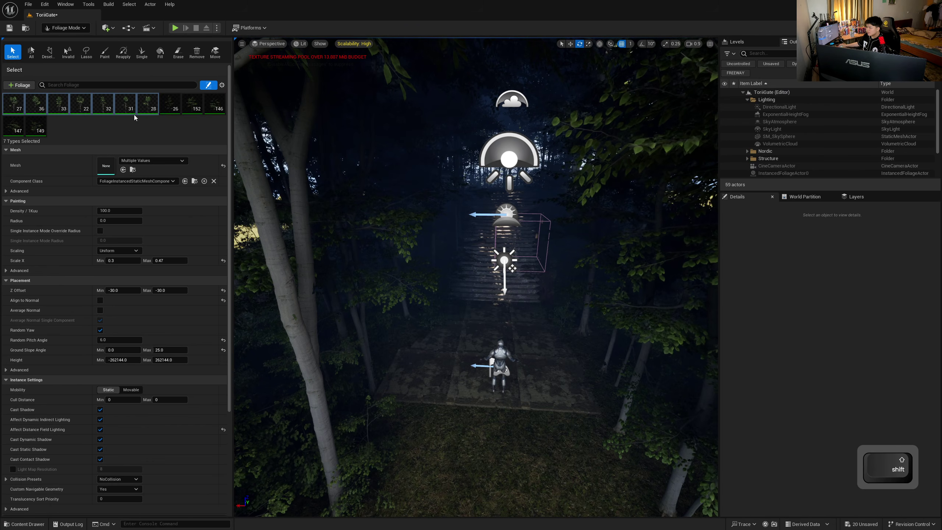
- Set the foliage Paint brush size to 100 and erase beech trees near the top of the stairs
{"action": "left_click", "coordinate": [104, 55]}
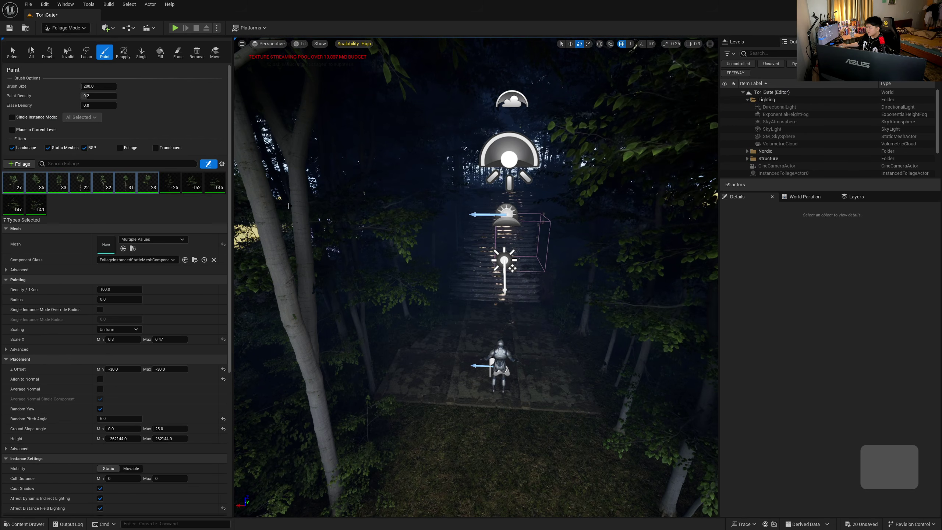
{"action": "type", "text": "10"}
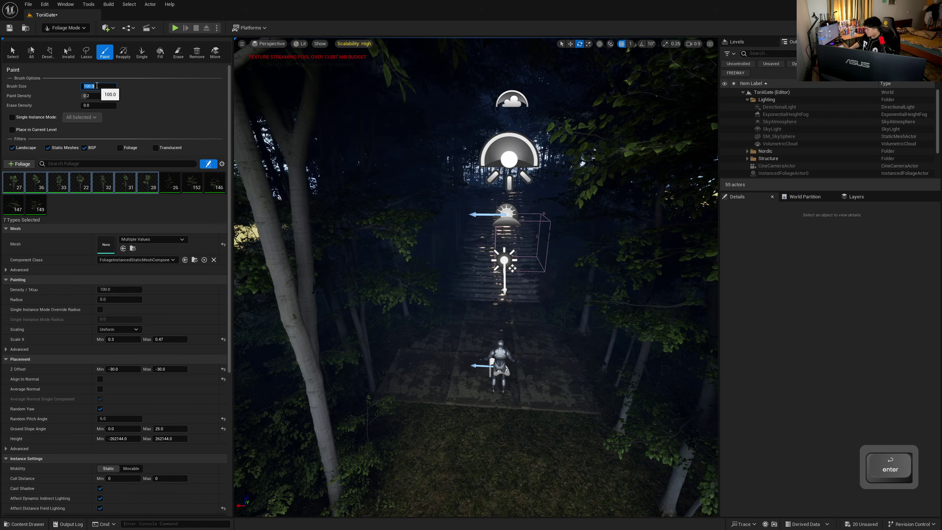
{"action": "key", "text": "shift"}
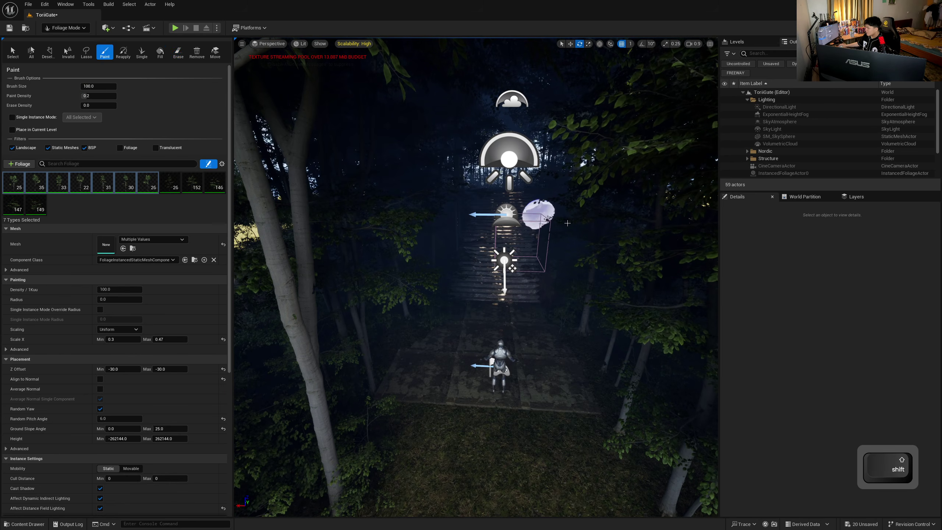
- Erase some of the selected tree foliage in the dark woodland beside the stone staircase
{"action": "key", "text": "w"}
{"action": "mouse_move", "coordinate": [656, 278]}
{"action": "right_mouse_down"}
{"action": "mouse_move", "coordinate": [672, 256]}
{"action": "mouse_move", "coordinate": [631, 253]}
{"action": "mouse_move", "coordinate": [605, 279]}
{"action": "mouse_move", "coordinate": [594, 42]}
{"action": "right_mouse_up"}
{"action": "key", "text": "s"}
{"action": "key", "text": "d"}
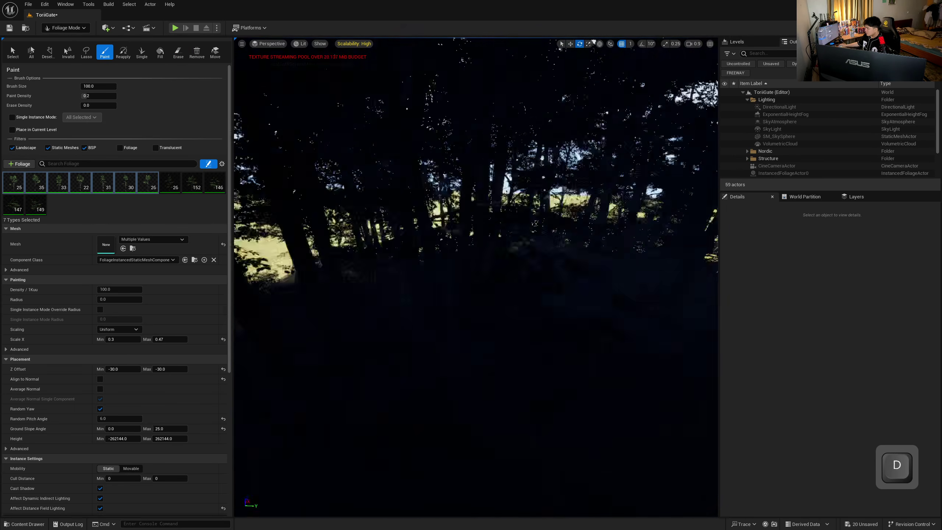
{"action": "key", "text": "shift"}
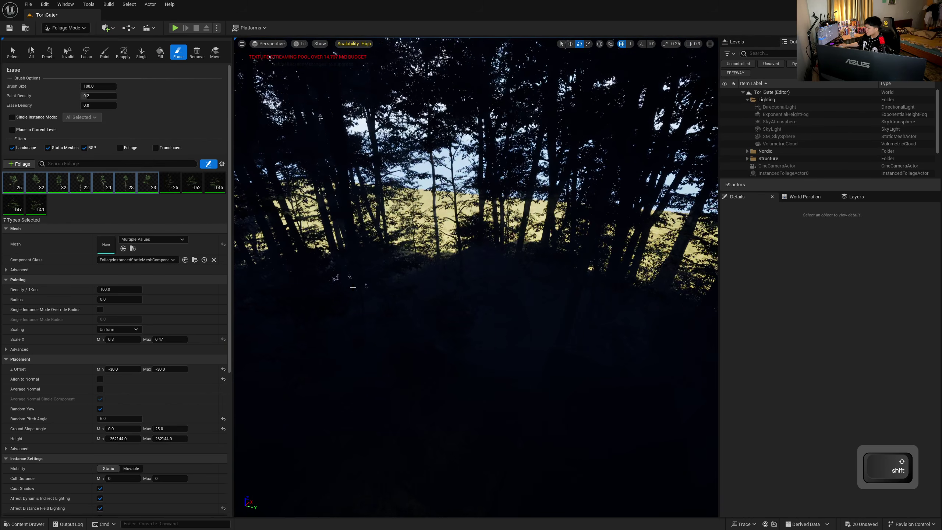
{"action": "left_click", "coordinate": [353, 291], "text": "shift"}
{"action": "right_click_drag", "start_coordinate": [354, 291], "coordinate": [237, 282]}
{"action": "key", "text": "w"}
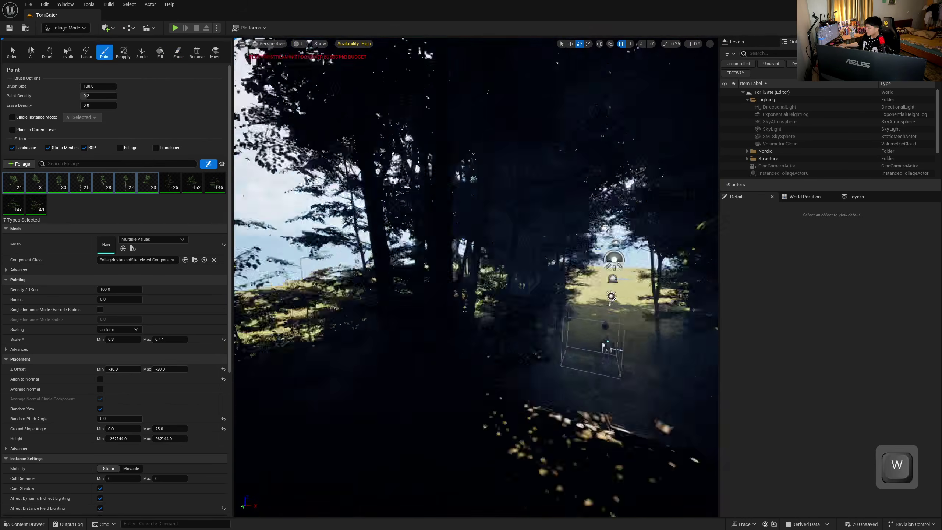
- Thin out the selected tree foliage on the bank right next to the staircase with the Erase brush
{"action": "key", "text": "s"}
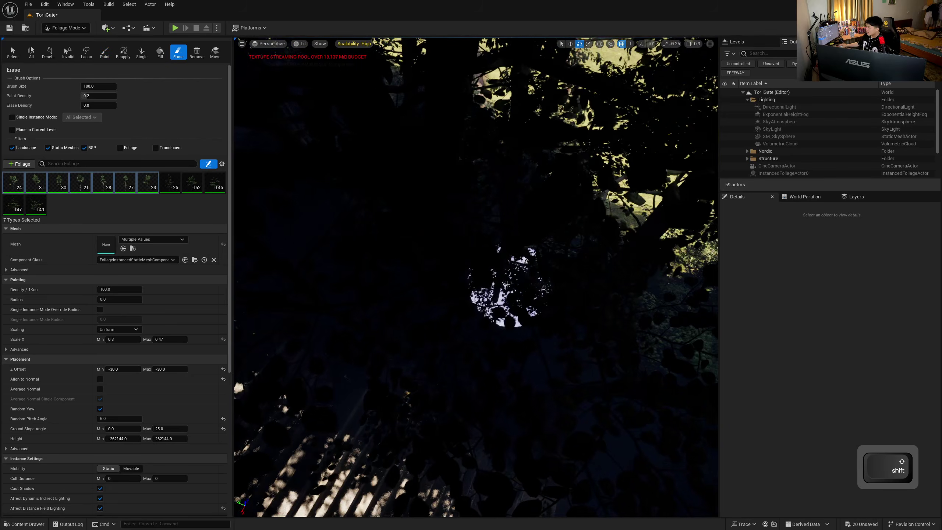
{"action": "left_click", "coordinate": [505, 284], "text": "shift"}
{"action": "key", "text": "w"}
{"action": "key", "text": "shift"}
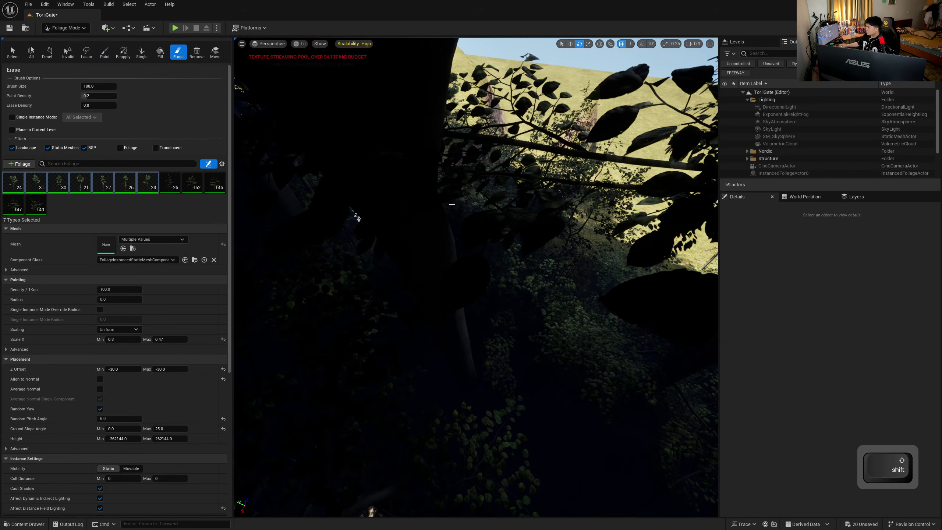
{"action": "key", "text": "s"}
{"action": "key", "text": "shift"}
{"action": "key", "text": "w"}
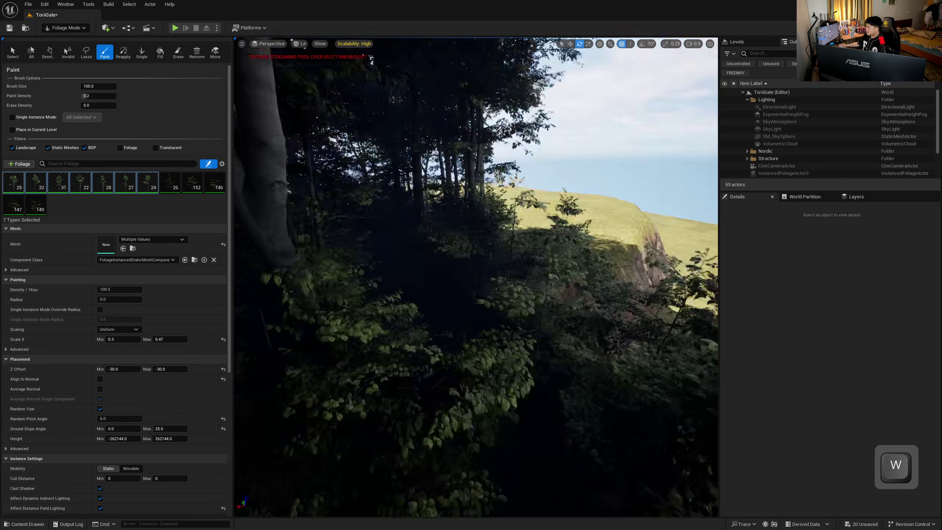
- Erase a few more trees among the dense canopy on the slope, working from an overhead view
{"action": "right_click_drag", "start_coordinate": [525, 173], "coordinate": [525, 238]}
{"action": "key", "text": "s"}
{"action": "left_click", "coordinate": [525, 172], "text": "shift"}
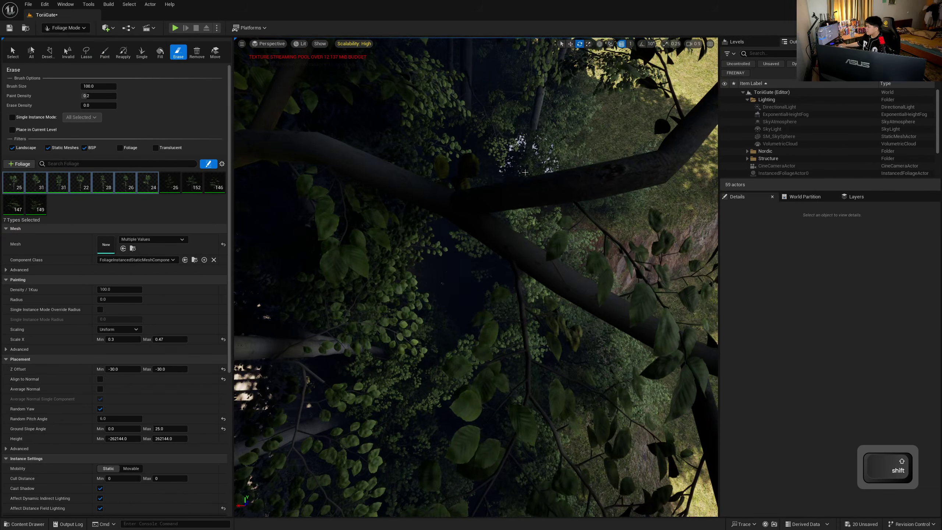
{"action": "right_click_drag", "start_coordinate": [529, 186], "coordinate": [427, 156]}
{"action": "left_click", "coordinate": [451, 242], "text": "shift"}
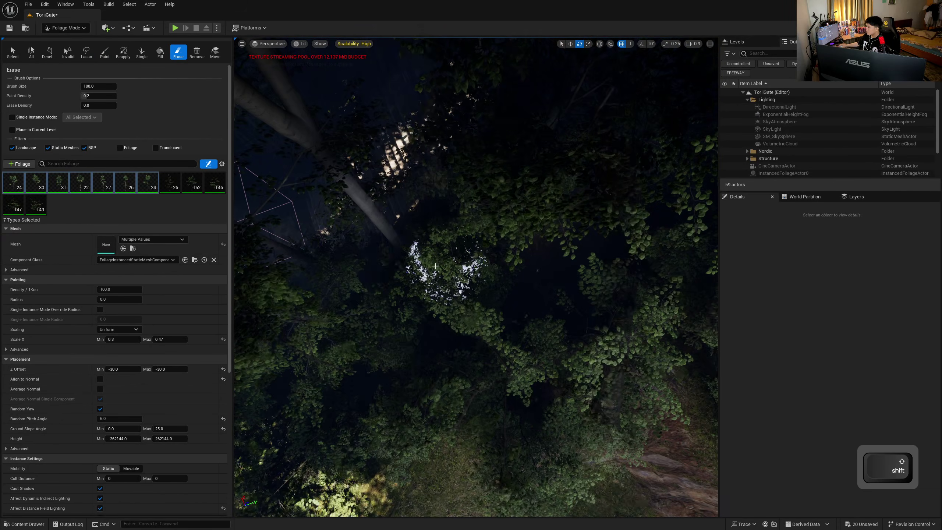
- Erase a cluster of trees in the shaded forest with the open field behind it
{"action": "key", "text": "w"}
{"action": "mouse_move", "coordinate": [420, 280]}
{"action": "right_mouse_down"}
{"action": "mouse_move", "coordinate": [375, 234]}
{"action": "mouse_move", "coordinate": [360, 196]}
{"action": "mouse_move", "coordinate": [478, 219]}
{"action": "mouse_move", "coordinate": [501, 212]}
{"action": "mouse_move", "coordinate": [490, 219]}
{"action": "mouse_move", "coordinate": [501, 211]}
{"action": "mouse_move", "coordinate": [501, 149]}
{"action": "mouse_move", "coordinate": [499, 223]}
{"action": "right_mouse_up"}
{"action": "key", "text": "a"}
{"action": "key", "text": "s"}
{"action": "key", "text": "w"}
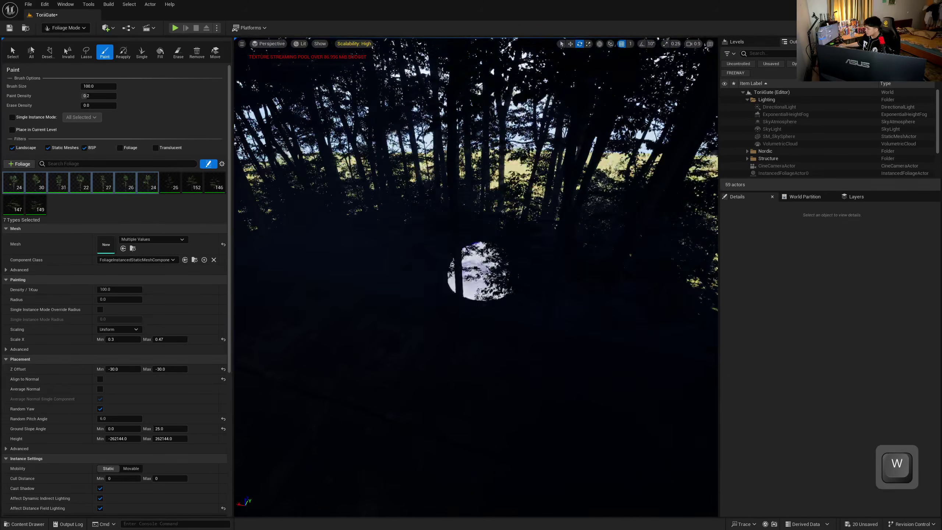
{"action": "left_click", "coordinate": [510, 238], "text": "shift"}
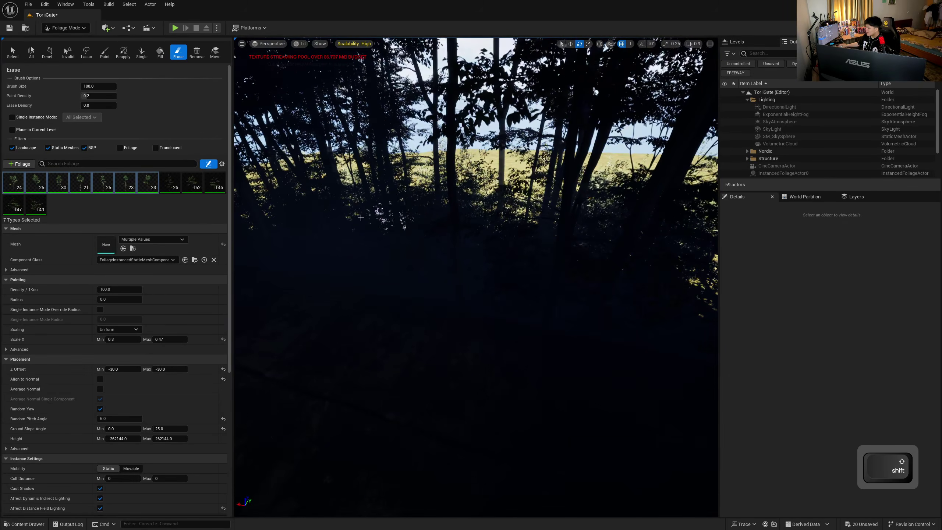
- Leave foliage editing and switch the editor back to Selection mode
{"action": "mouse_move", "coordinate": [575, 228]}
{"action": "right_mouse_down"}
{"action": "mouse_move", "coordinate": [609, 211]}
{"action": "mouse_move", "coordinate": [682, 219]}
{"action": "mouse_move", "coordinate": [678, 204]}
{"action": "mouse_move", "coordinate": [697, 230]}
{"action": "mouse_move", "coordinate": [716, 213]}
{"action": "mouse_move", "coordinate": [705, 217]}
{"action": "right_mouse_up"}
{"action": "key", "text": "w"}
{"action": "key", "text": "s"}
{"action": "key", "text": "a"}
{"action": "key", "text": "w"}
{"action": "key", "text": "s"}
{"action": "left_click", "coordinate": [84, 28]}
{"action": "left_click", "coordinate": [83, 40]}
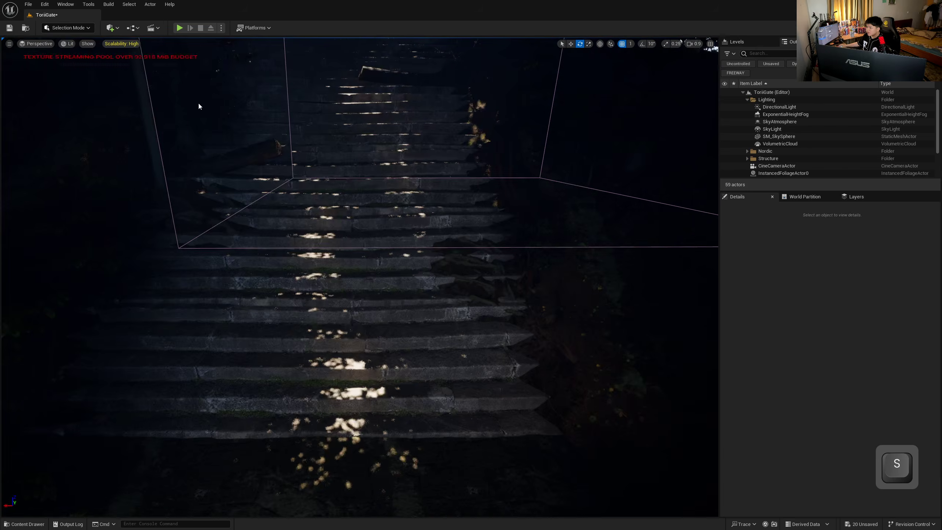
- Rotate the directional light to about -16°, -56°, -38° so sunlight crosses the staircase from the side
{"action": "key", "text": "s"}
{"action": "right_click_drag", "start_coordinate": [199, 105], "coordinate": [200, 126]}
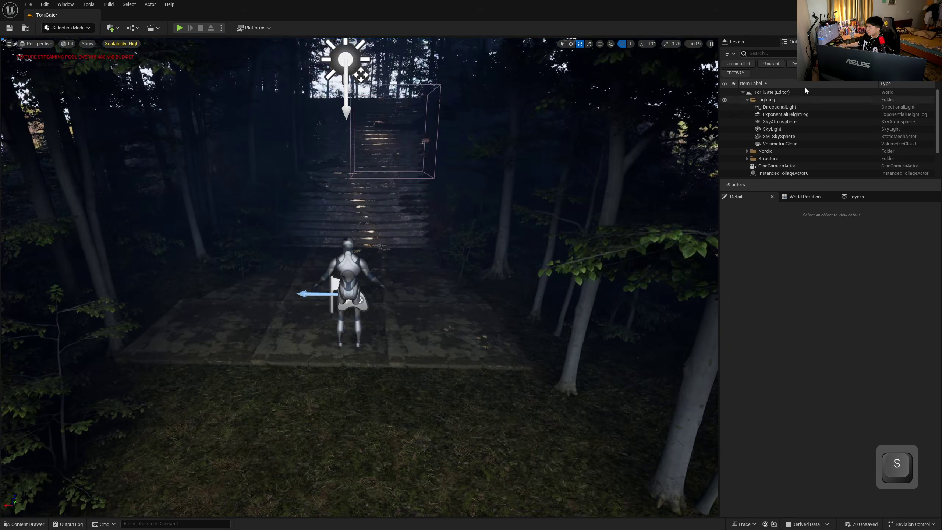
{"action": "left_click", "coordinate": [742, 107]}
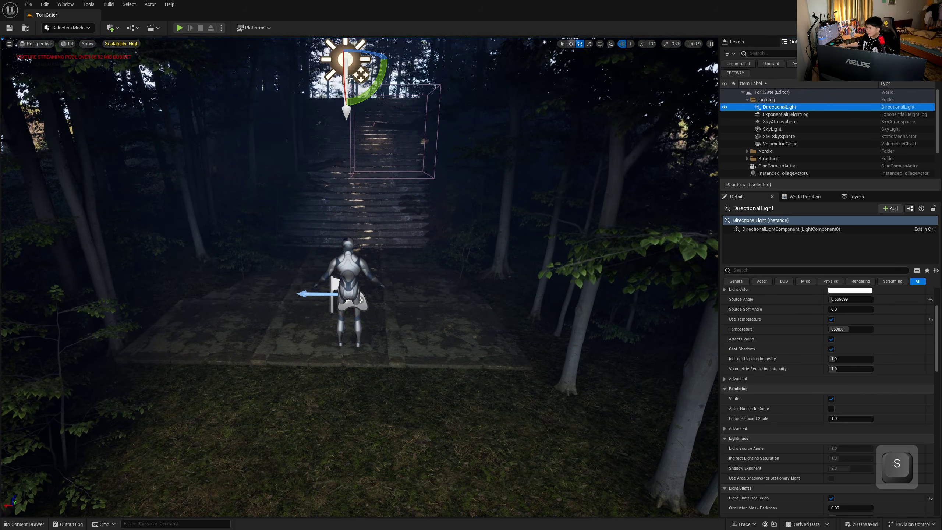
{"action": "left_click_drag", "start_coordinate": [345, 78], "coordinate": [346, 76]}
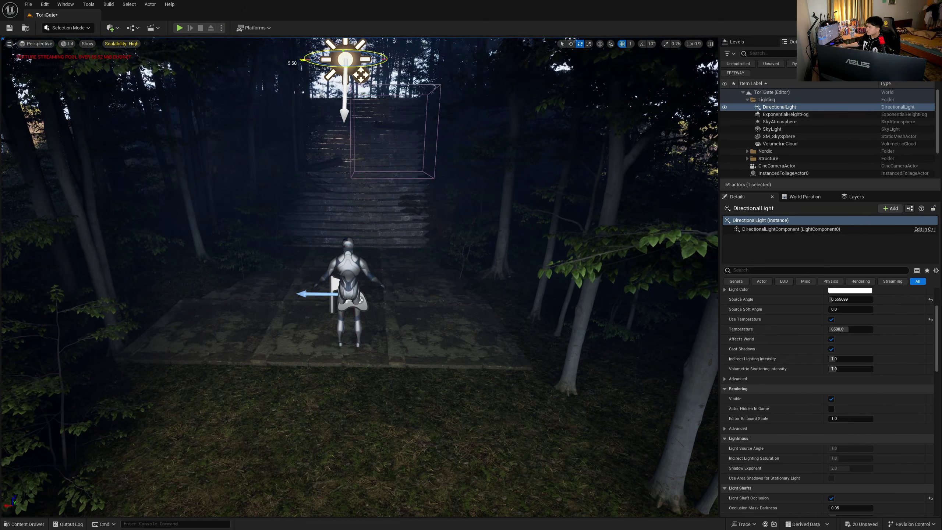
{"action": "mouse_move", "coordinate": [345, 76]}
{"action": "left_mouse_down"}
{"action": "mouse_move", "coordinate": [314, 76]}
{"action": "mouse_move", "coordinate": [361, 75]}
{"action": "left_mouse_up"}
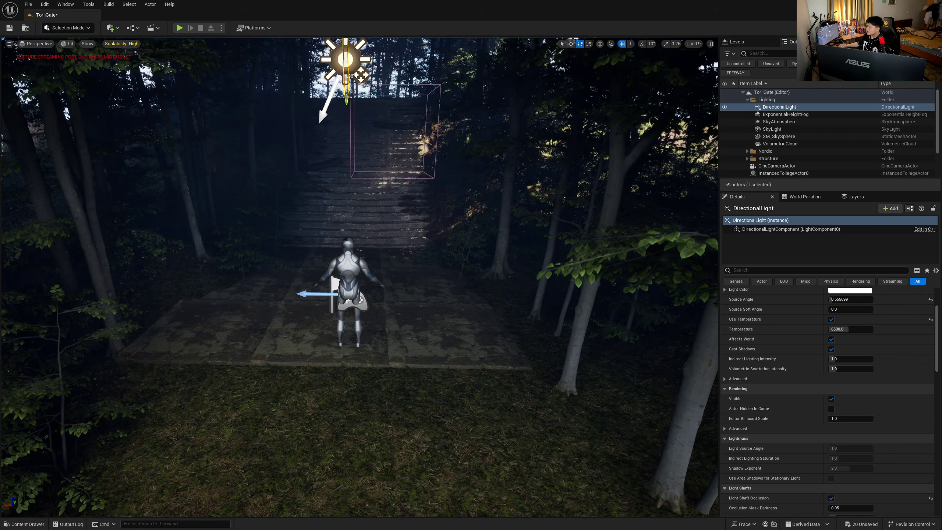
{"action": "left_click_drag", "start_coordinate": [345, 76], "coordinate": [345, 83]}
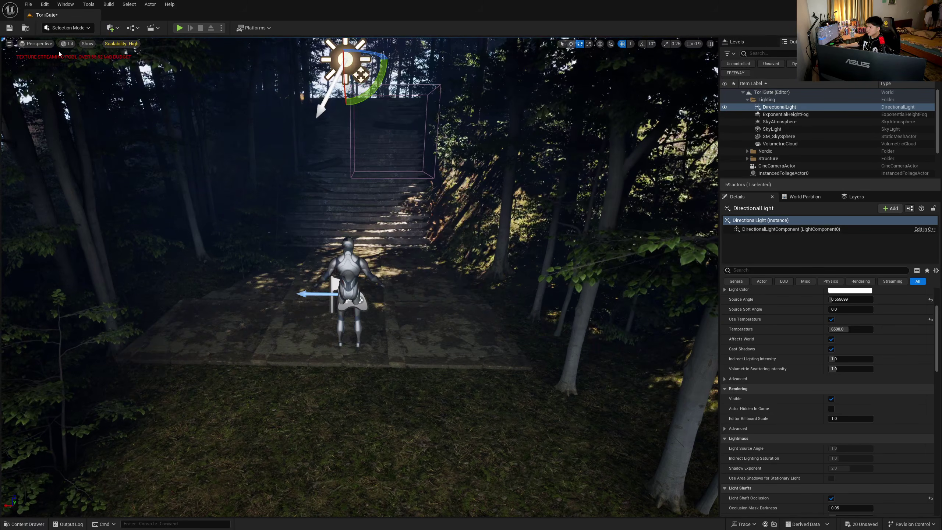
{"action": "left_click", "coordinate": [40, 44]}
{"action": "left_click", "coordinate": [437, 69]}
{"action": "key", "text": "s"}
{"action": "right_click_drag", "start_coordinate": [437, 68], "coordinate": [425, 64]}
{"action": "key", "text": "w"}
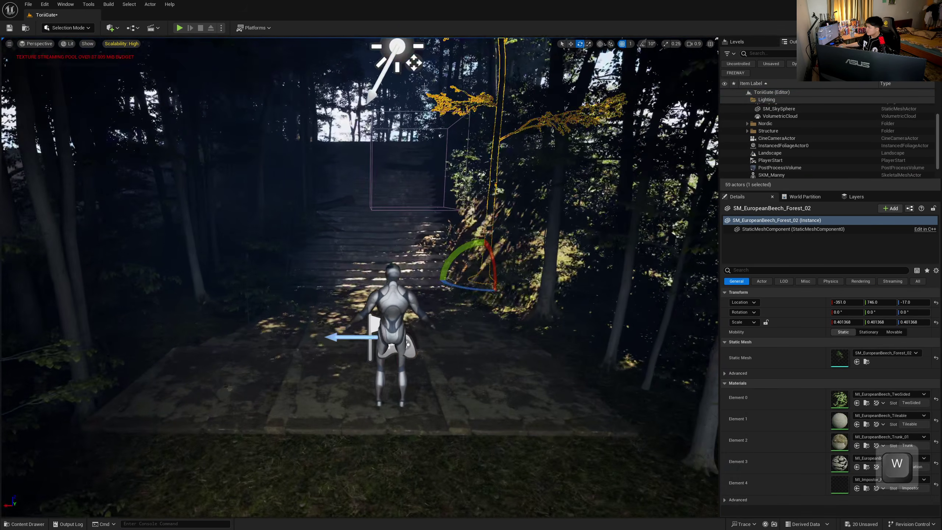
{"action": "left_click", "coordinate": [368, 100]}
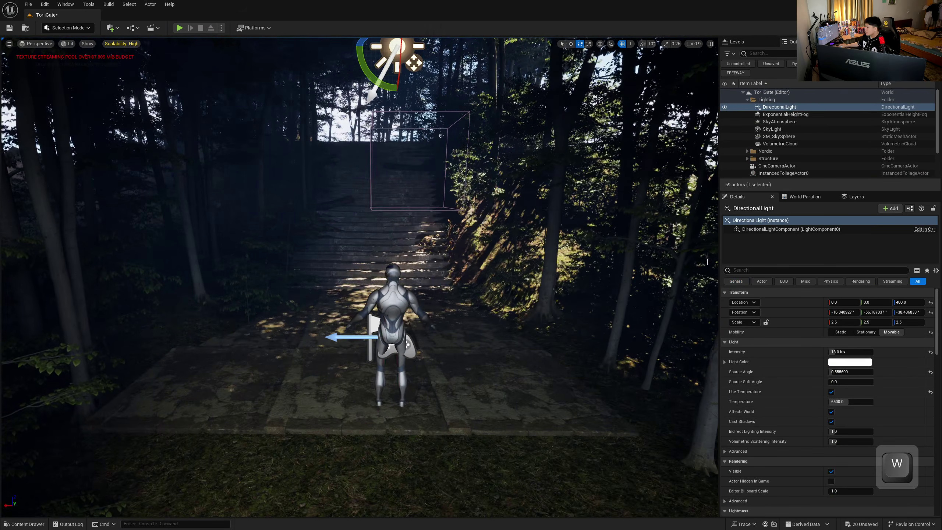
- Select the exponential height fog, enlarge its details area and set Fog Density to 0.02
{"action": "left_click", "coordinate": [781, 115]}
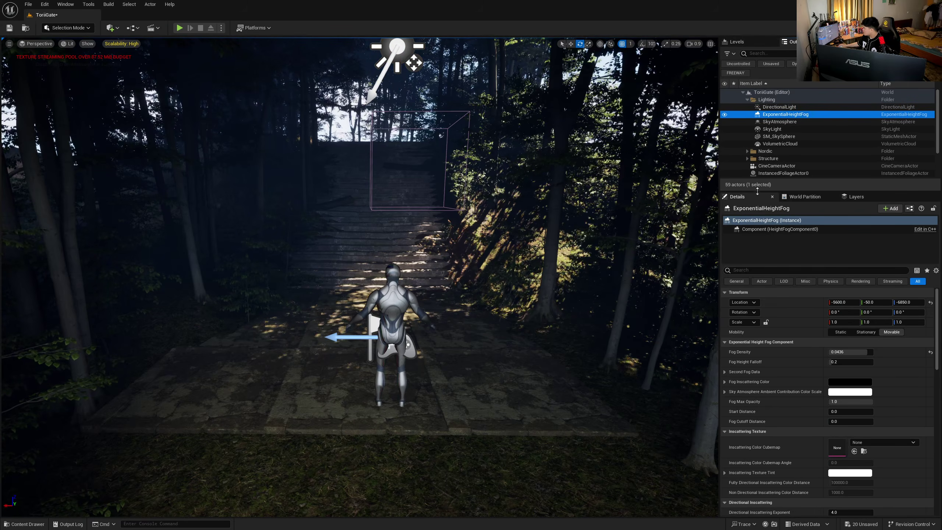
{"action": "left_click_drag", "start_coordinate": [760, 190], "coordinate": [760, 124]}
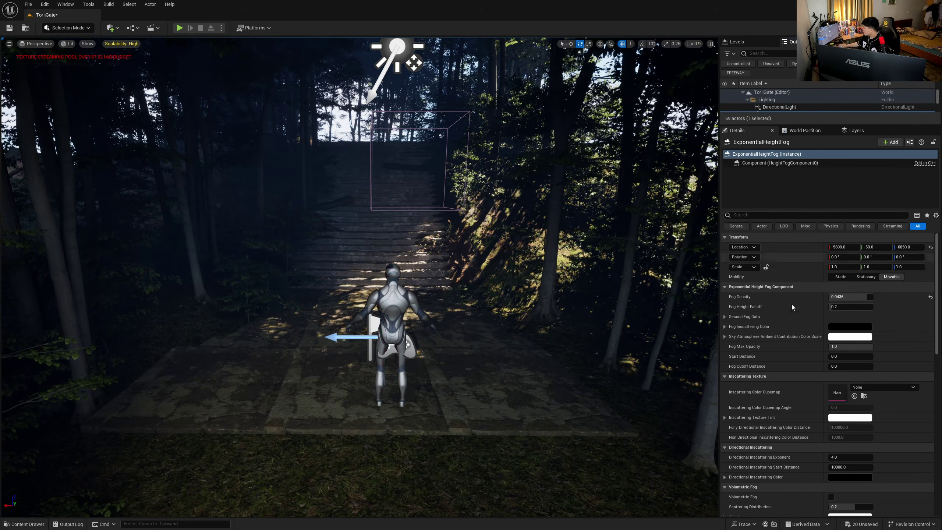
{"action": "left_click", "coordinate": [859, 297]}
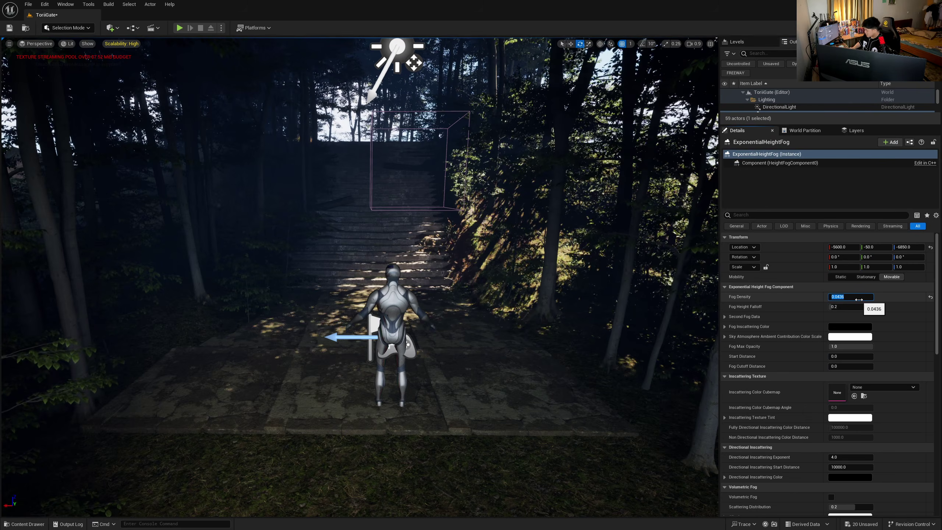
{"action": "type", "text": "0.02"}
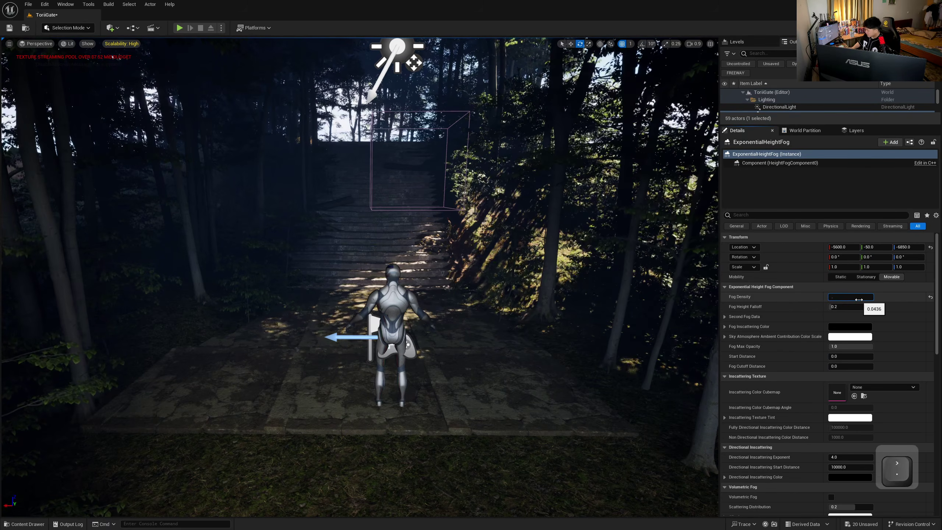
{"action": "key", "text": "Return"}
- Enable Volumetric Fog on the height fog and raise its Extinction Scale to about 1.63
{"action": "scroll", "coordinate": [794, 349], "scroll_direction": "down", "scroll_amount": 5}
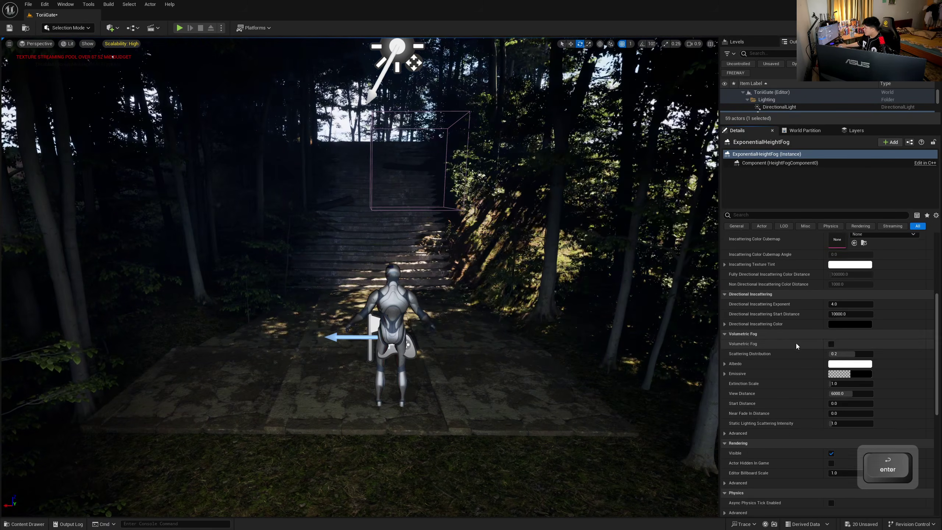
{"action": "left_click", "coordinate": [832, 273]}
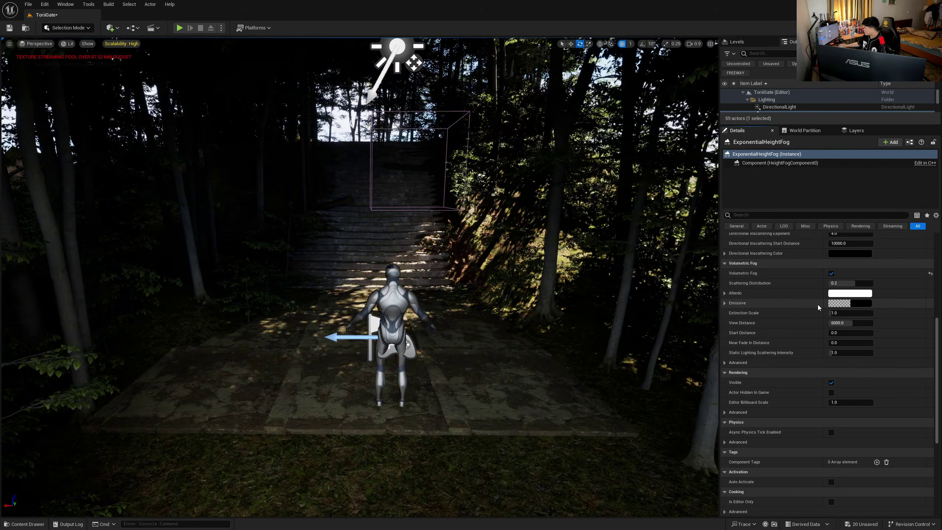
{"action": "left_click_drag", "start_coordinate": [842, 314], "coordinate": [847, 314]}
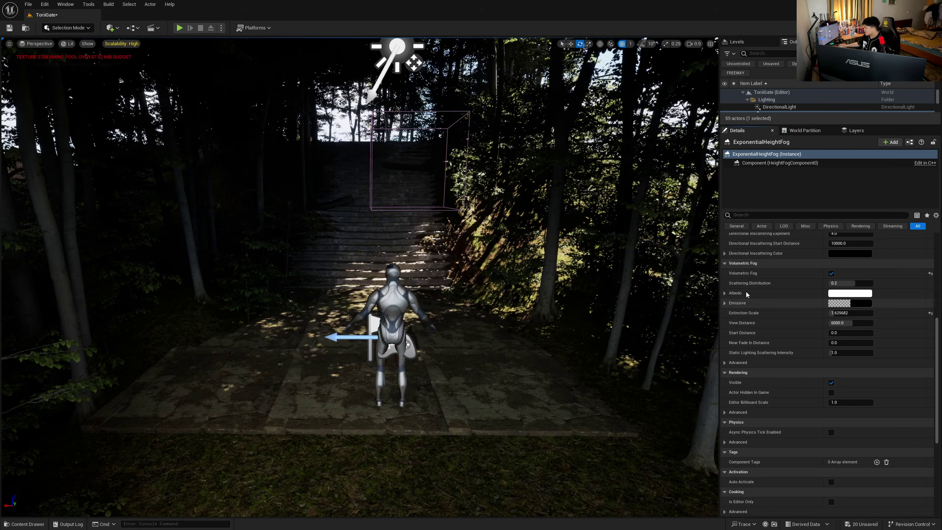
{"action": "key", "text": "w"}
{"action": "right_click_drag", "start_coordinate": [526, 294], "coordinate": [487, 273]}
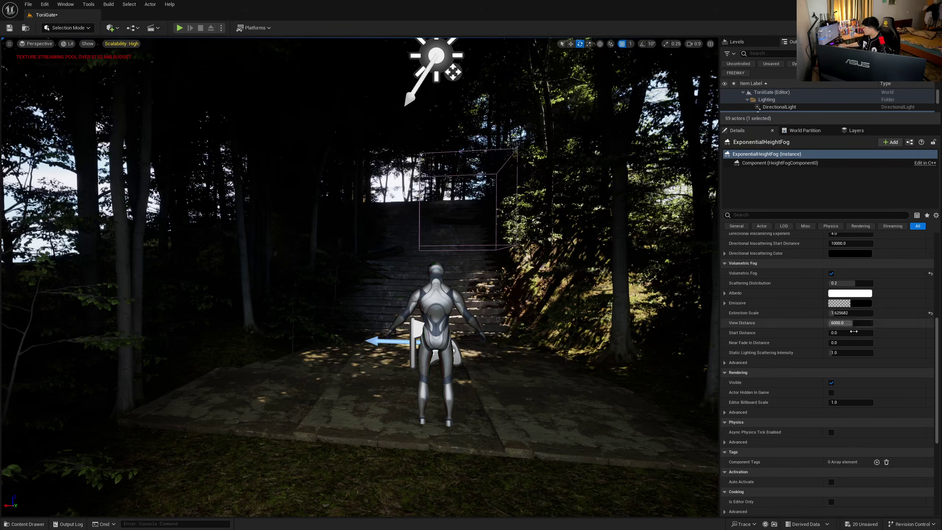
- Set the height fog's Fog Inscattering Color to light green and its Fog Density to 0.05
{"action": "scroll", "coordinate": [837, 331], "scroll_direction": "up", "scroll_amount": 8}
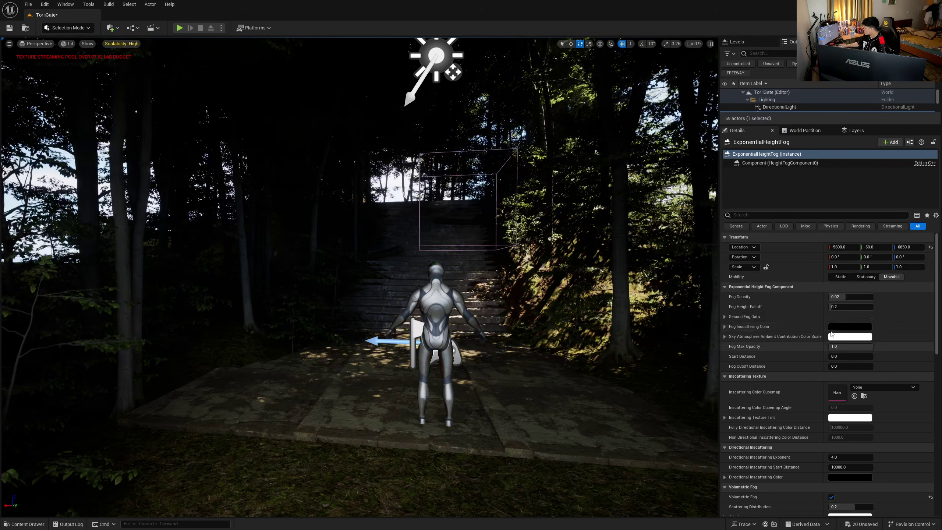
{"action": "left_click", "coordinate": [849, 327]}
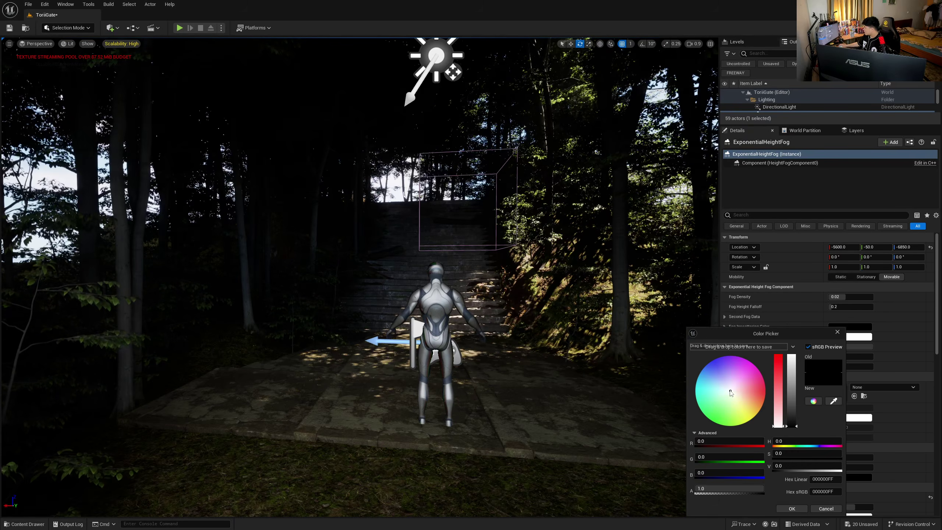
{"action": "mouse_move", "coordinate": [731, 394]}
{"action": "left_mouse_down"}
{"action": "mouse_move", "coordinate": [744, 416]}
{"action": "mouse_move", "coordinate": [726, 410]}
{"action": "left_mouse_up"}
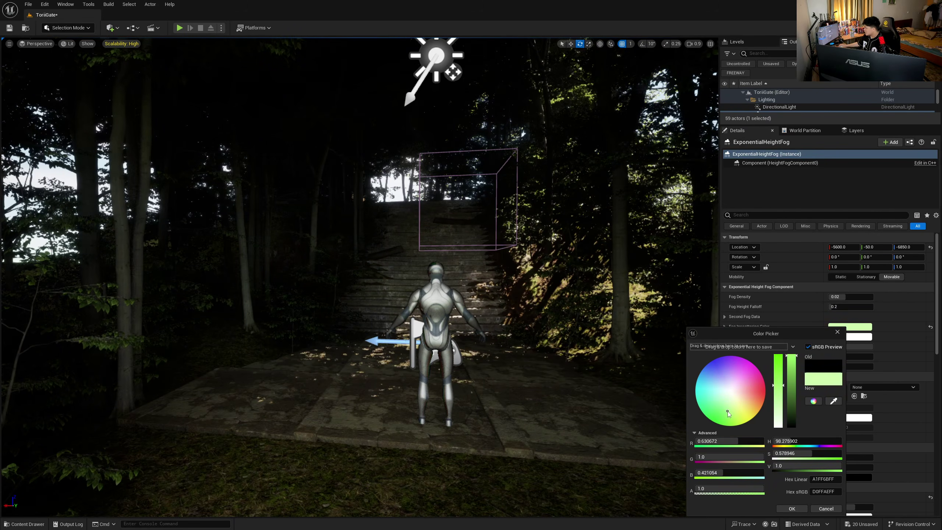
{"action": "left_click", "coordinate": [794, 508]}
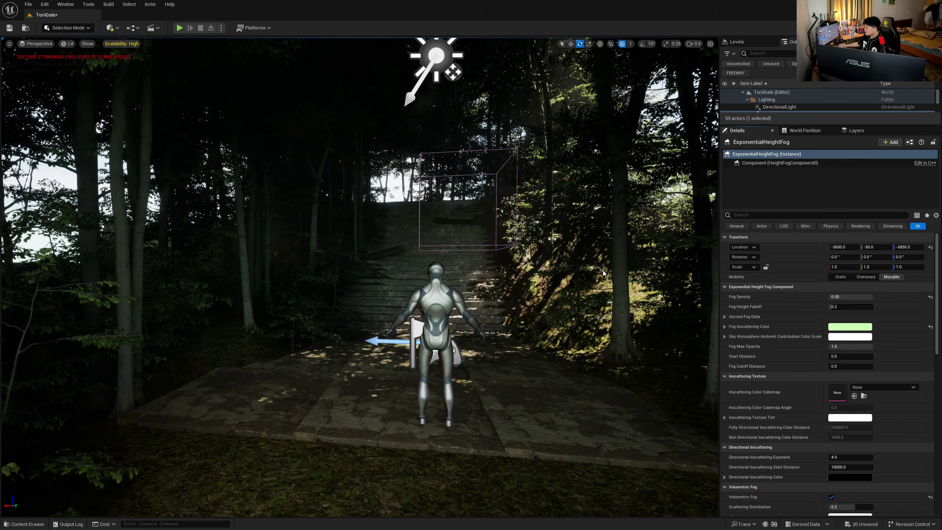
{"action": "key", "text": "s"}
{"action": "key", "text": "w"}
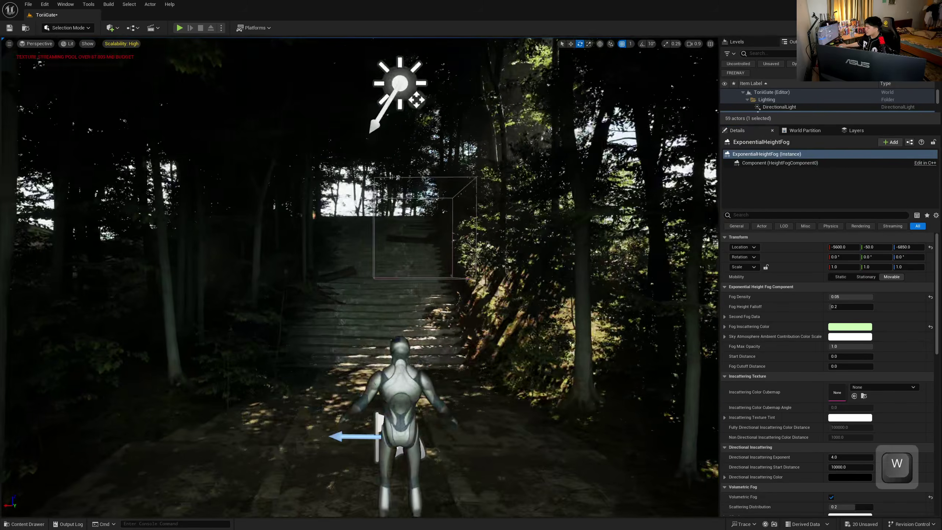
{"action": "key", "text": "w"}
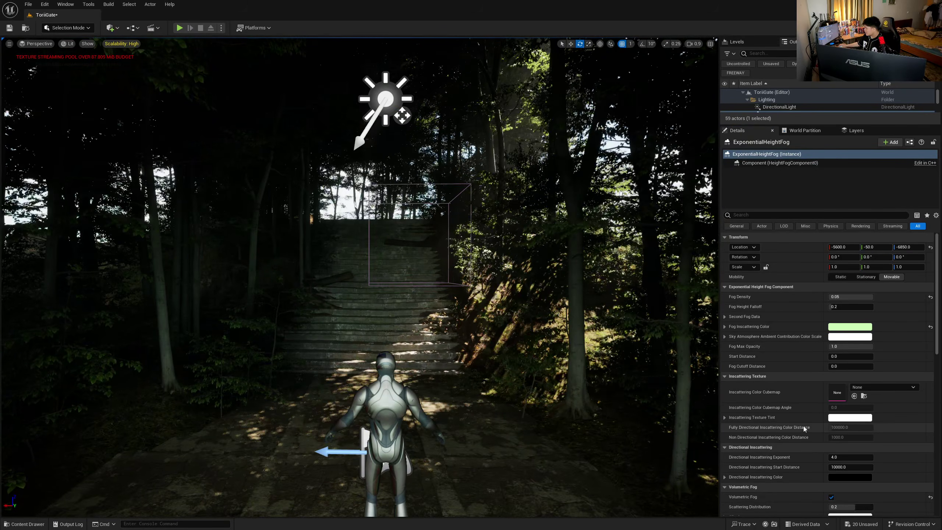
- Set the volumetric fog's Extinction Scale to 2.0
{"action": "scroll", "coordinate": [802, 418], "scroll_direction": "down", "scroll_amount": 5}
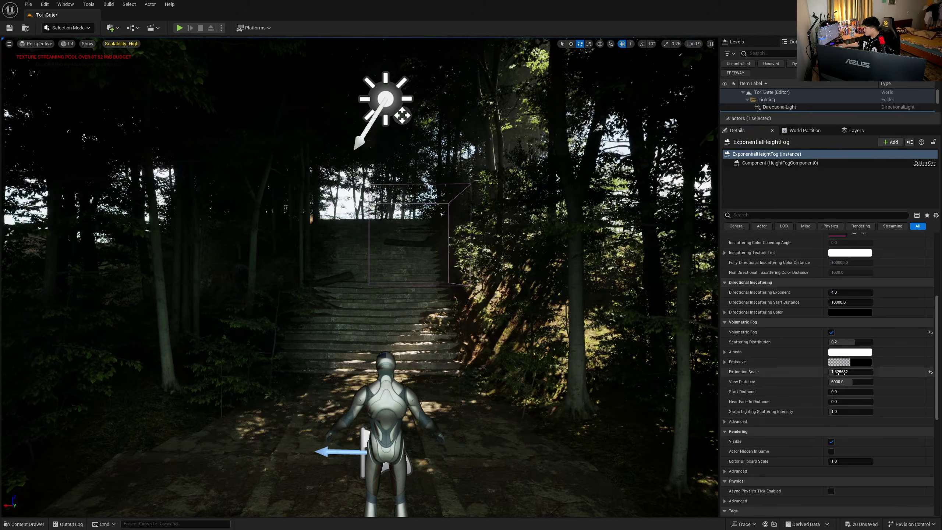
{"action": "mouse_move", "coordinate": [843, 371]}
{"action": "left_mouse_down"}
{"action": "mouse_move", "coordinate": [875, 371]}
{"action": "mouse_move", "coordinate": [844, 372]}
{"action": "left_mouse_up"}
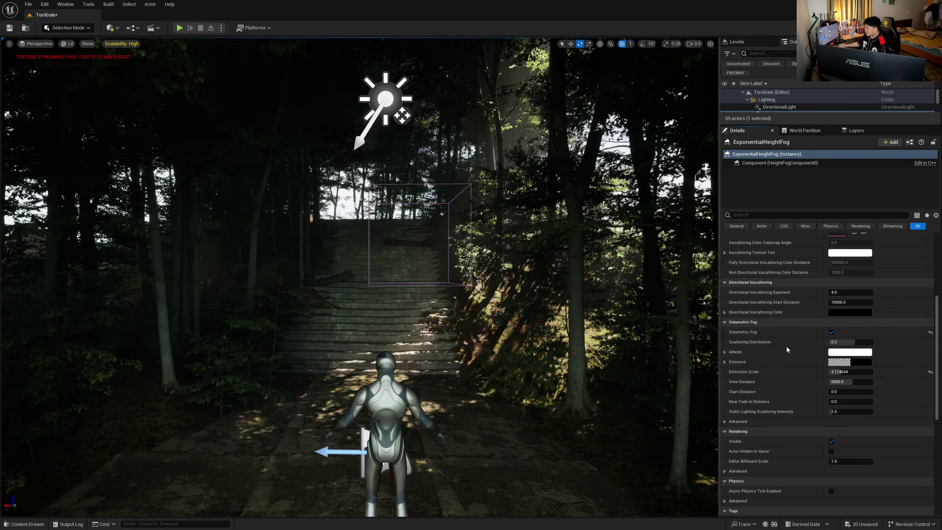
{"action": "type", "text": "2"}
{"action": "key", "text": "Return"}
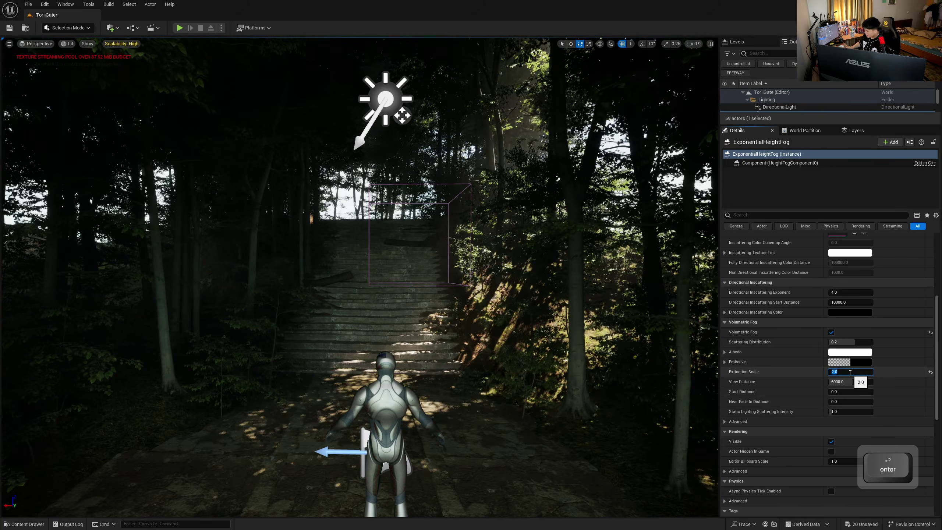
- Rotate the directional light so that the sunlight falls through the trees onto the stone staircase
{"action": "left_click", "coordinate": [381, 111]}
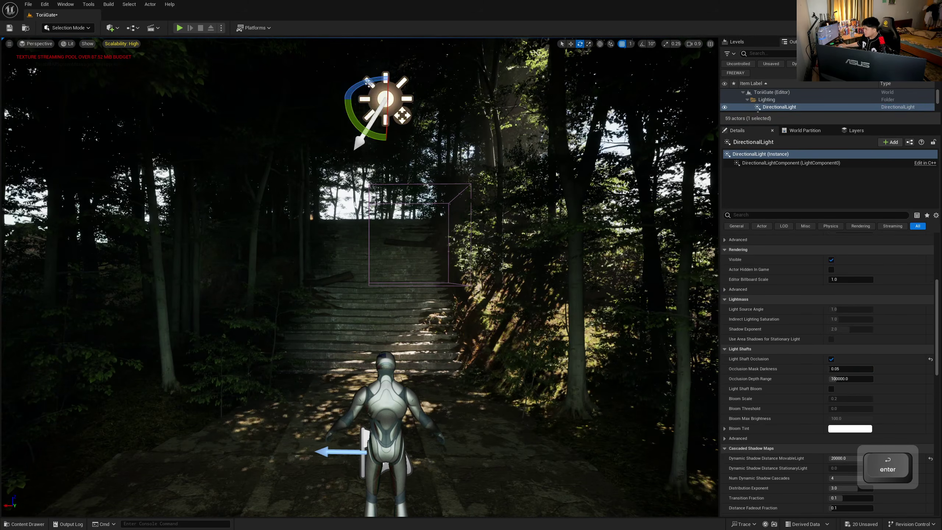
{"action": "left_click_drag", "start_coordinate": [403, 117], "coordinate": [402, 117]}
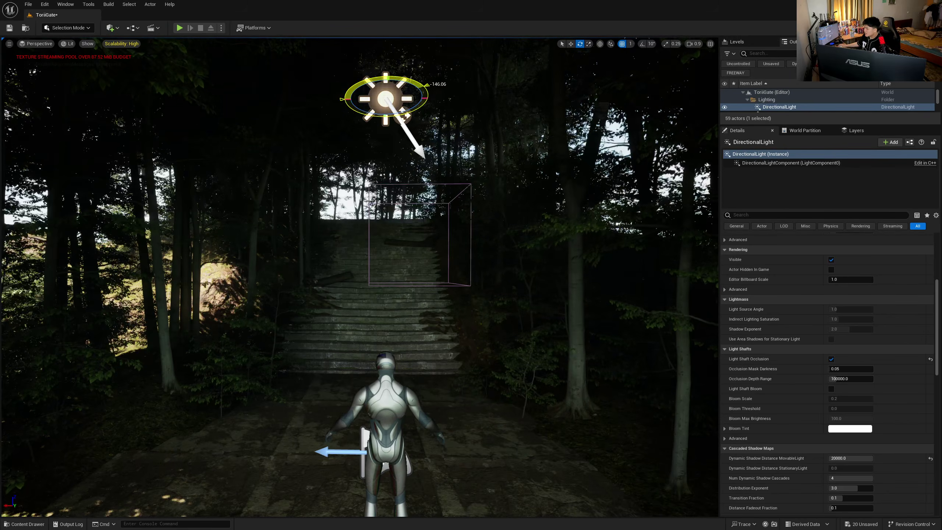
{"action": "scroll", "coordinate": [388, 97], "scroll_direction": "down", "scroll_amount": 3}
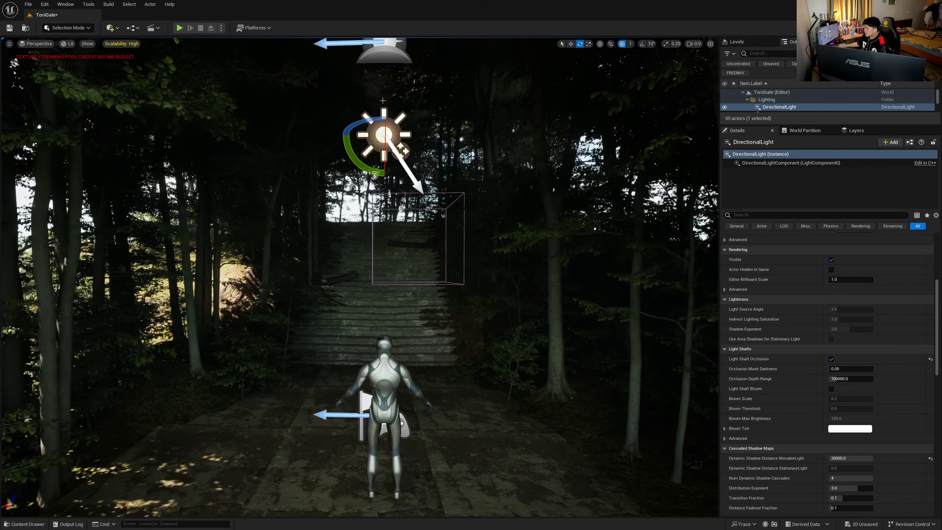
{"action": "left_click_drag", "start_coordinate": [387, 136], "coordinate": [387, 145]}
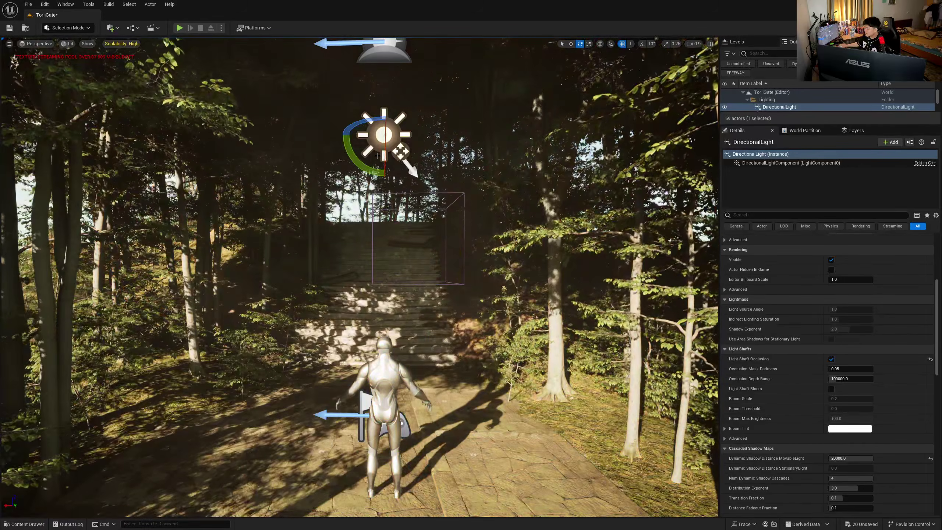
{"action": "left_click_drag", "start_coordinate": [400, 151], "coordinate": [401, 151]}
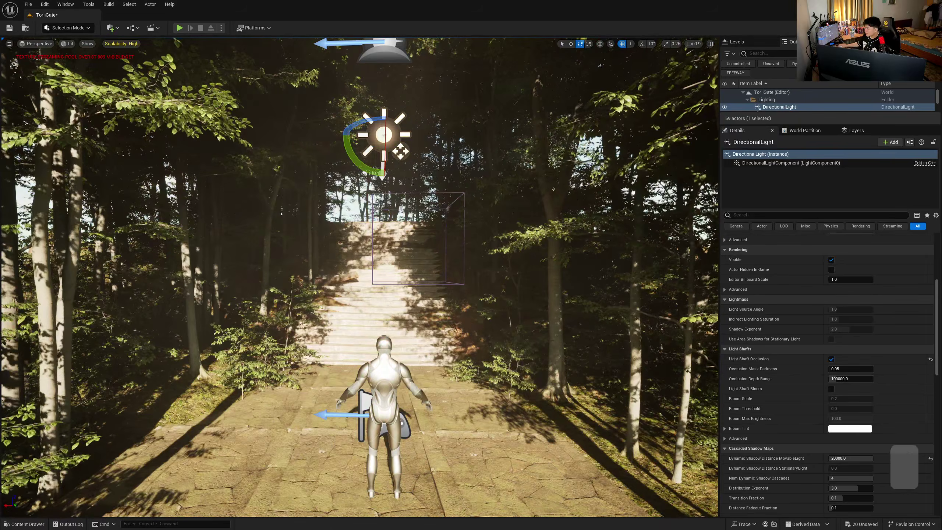
- Try a different pitch for the directional light and undo that rotation
{"action": "key", "text": "s"}
{"action": "key", "text": "w"}
{"action": "key", "text": "s"}
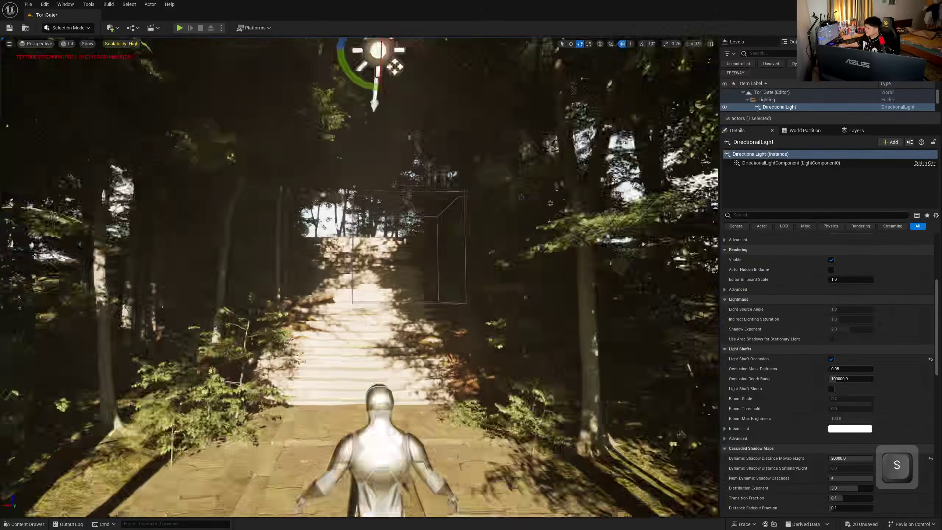
{"action": "key", "text": "s"}
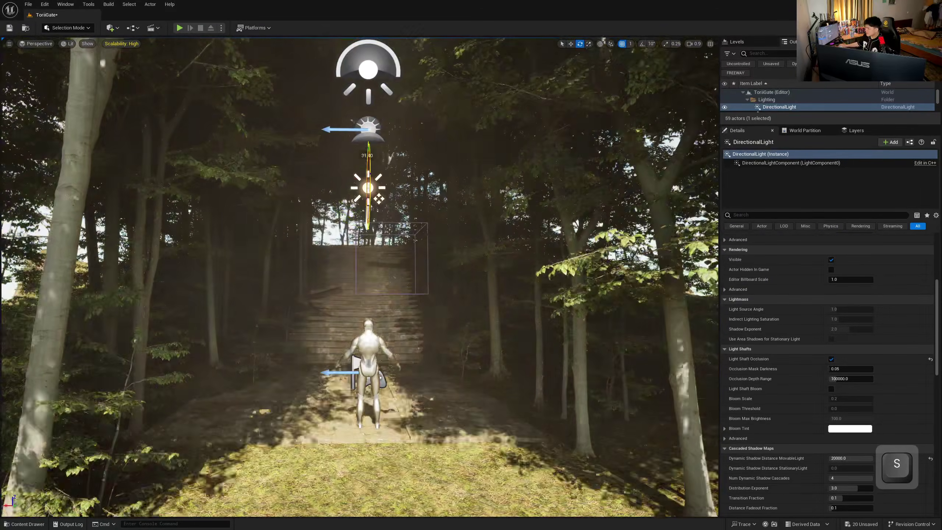
{"action": "left_click_drag", "start_coordinate": [368, 155], "coordinate": [369, 229]}
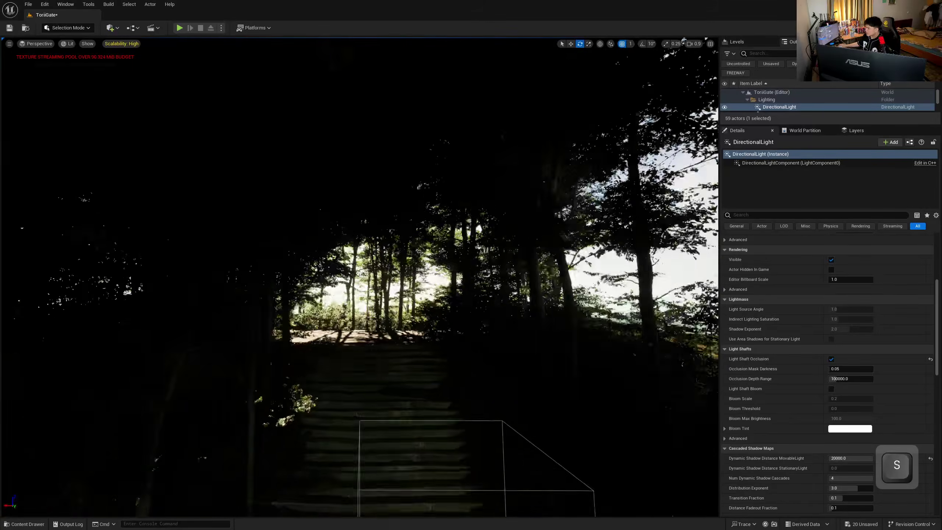
{"action": "key", "text": "ctrl+z"}
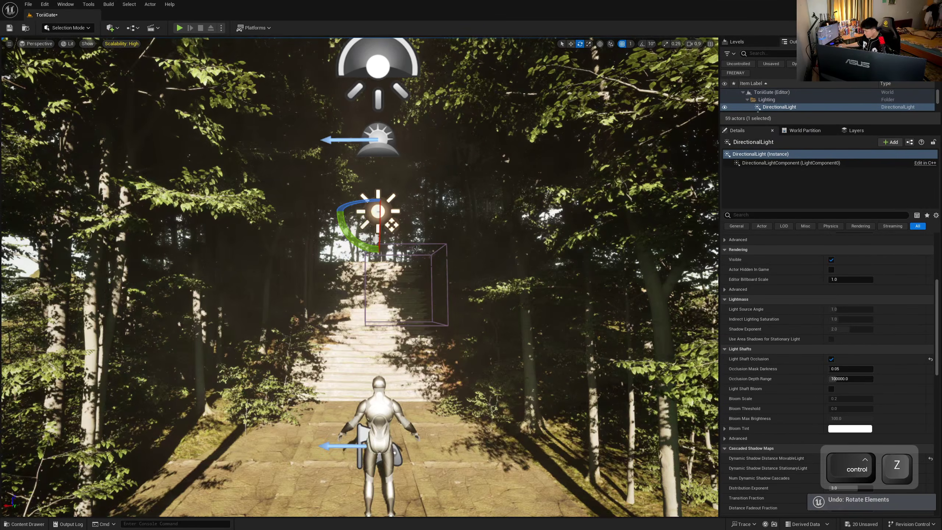
{"action": "key", "text": "w"}
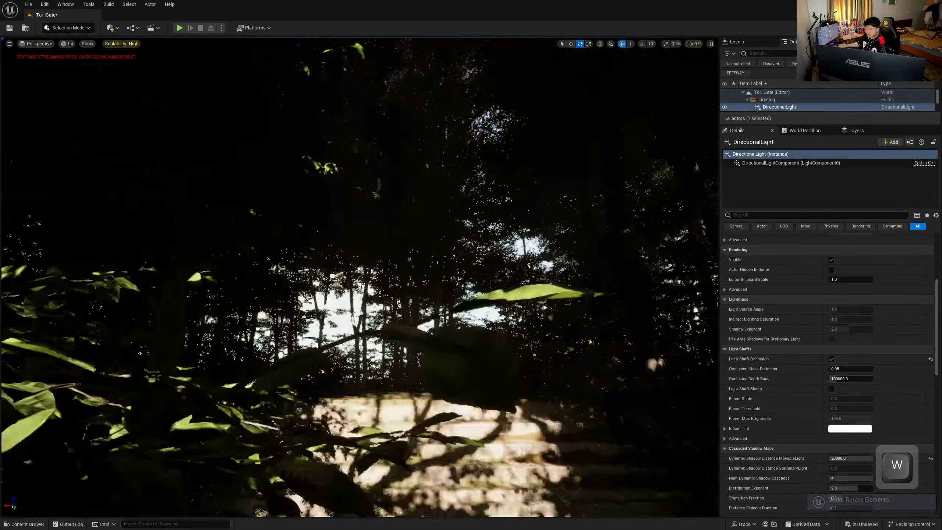
{"action": "key", "text": "s"}
{"action": "key", "text": "s"}
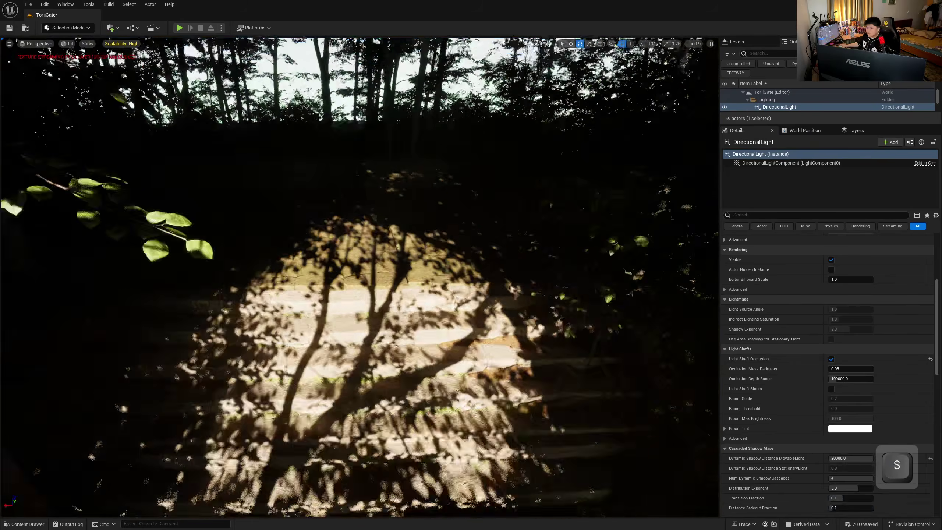
{"action": "key", "text": "s"}
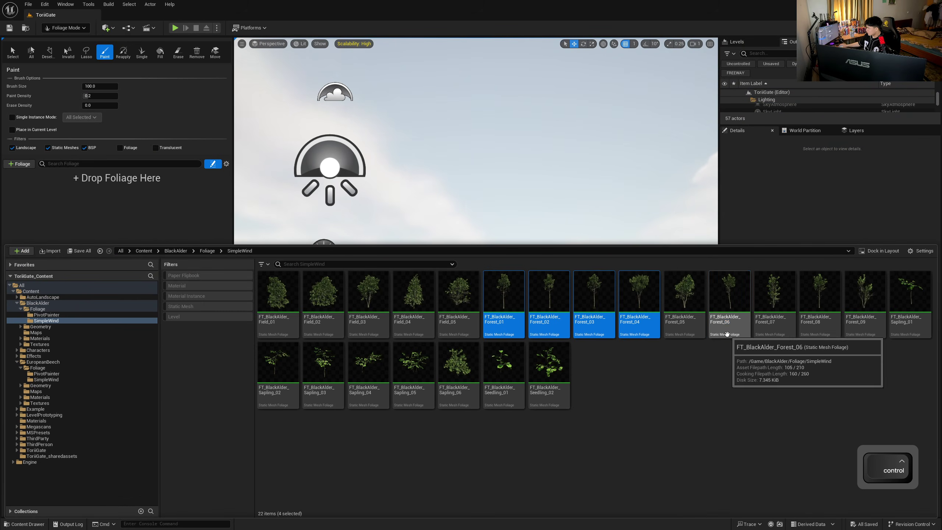
- Add the FT_BlackAlder_Forest_01 to 09 tree types to the foliage palette and delete the unneeded types
{"action": "left_click_drag", "start_coordinate": [737, 356], "coordinate": [111, 182]}
{"action": "key", "text": "ctrl+a"}
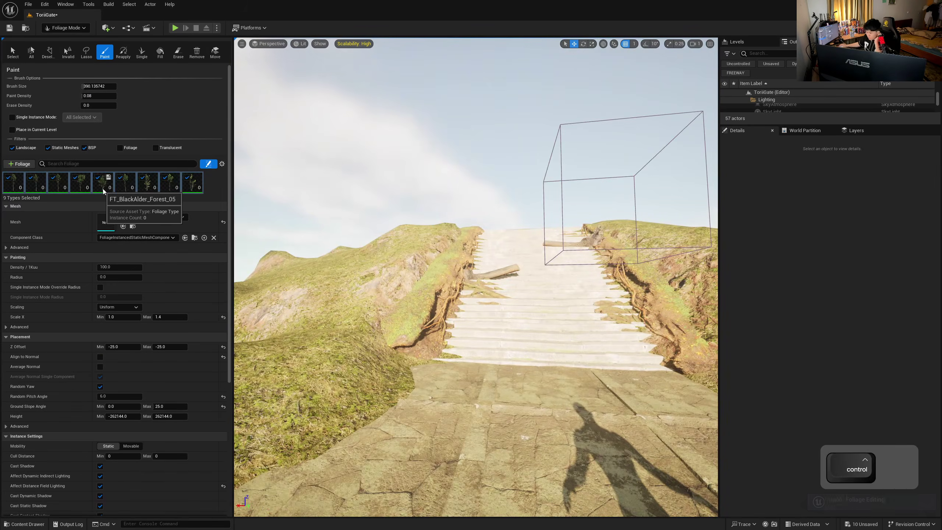
{"action": "key", "text": "Delete"}
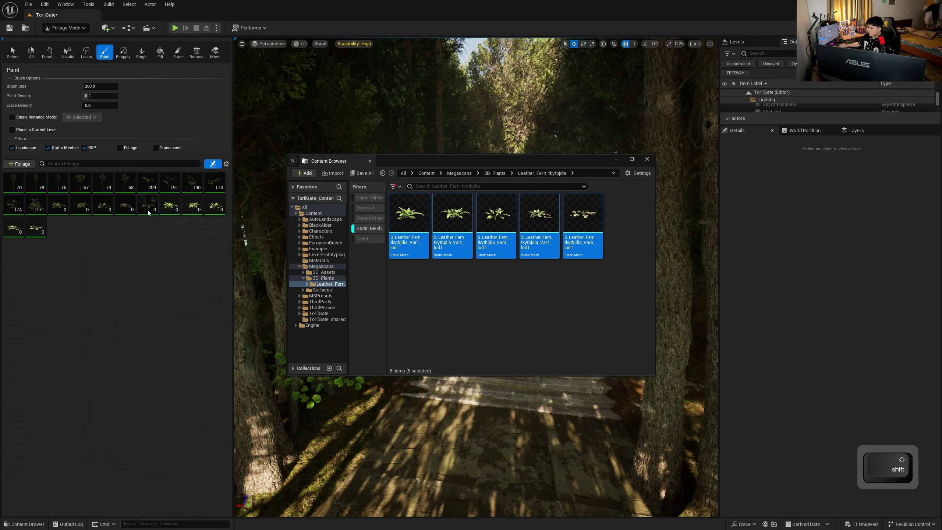
- Erase a few painted ferns beside the staircase and deactivate the five Leather Fern foliage types for painting
{"action": "left_click", "coordinate": [147, 208], "text": "shift"}
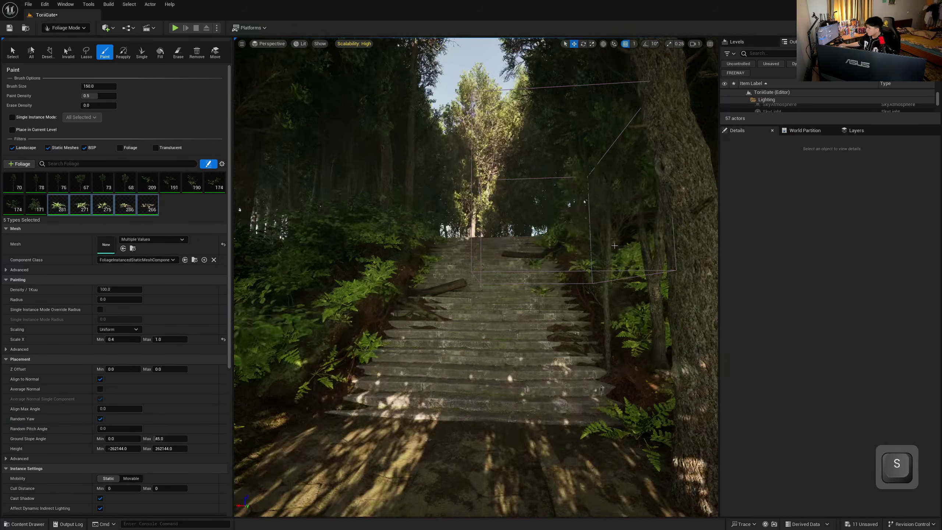
{"action": "key", "text": "shift"}
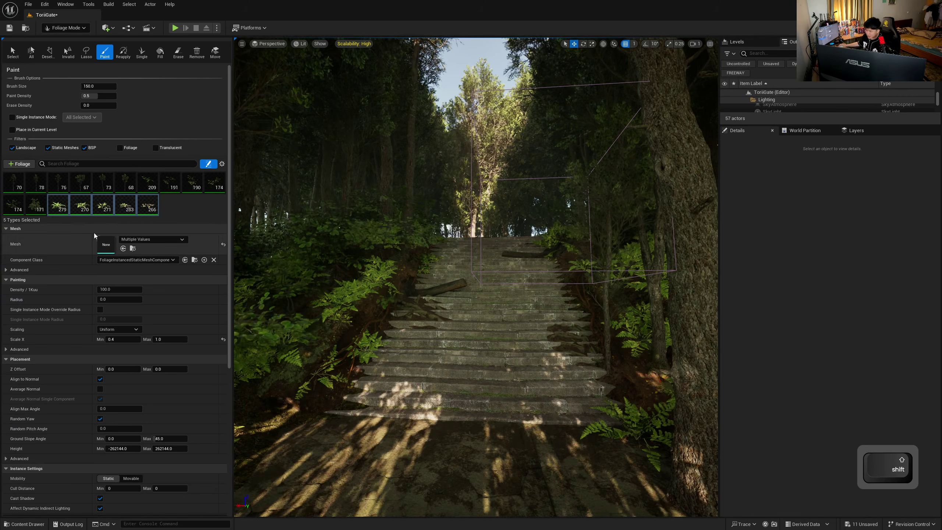
{"action": "left_click", "coordinate": [148, 205]}
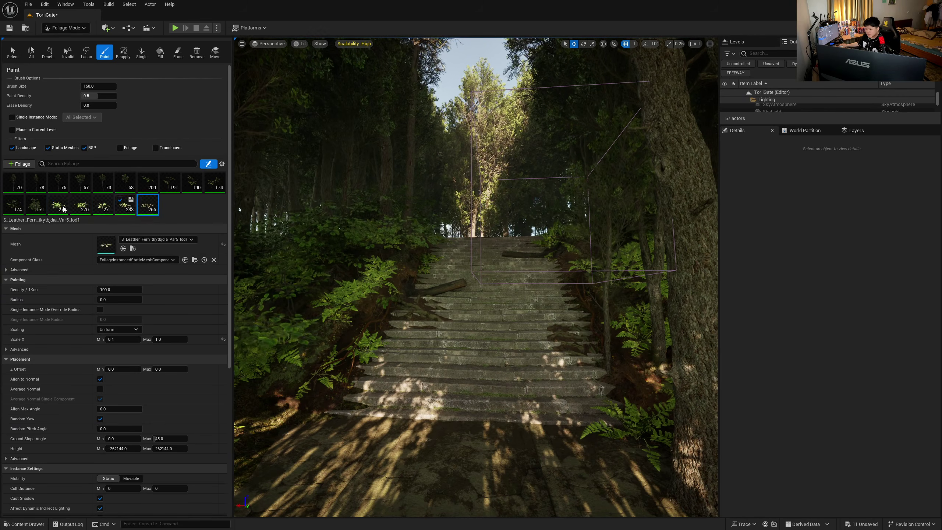
{"action": "left_click", "coordinate": [55, 203], "text": "shift"}
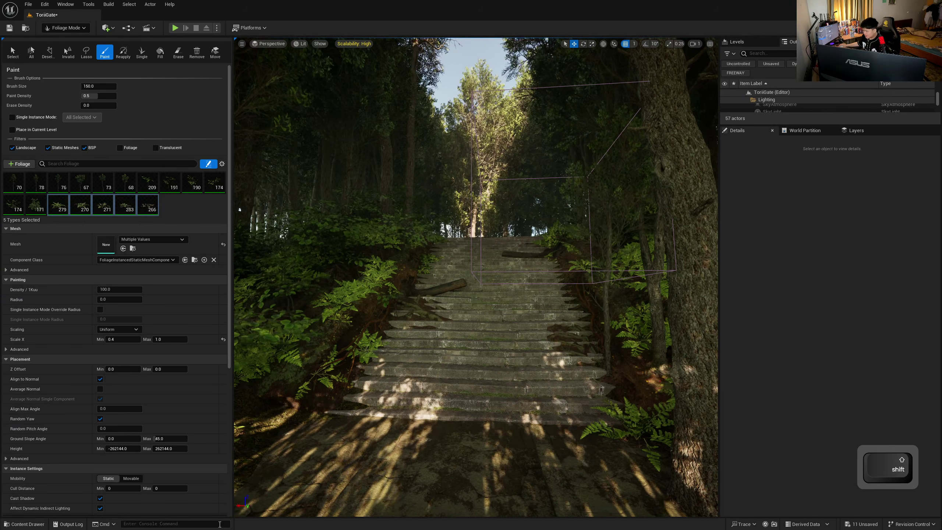
- Browse the project content to the ToriiGate/Environment/Mesh/Foliage/FoliageType folder
{"action": "left_click", "coordinate": [39, 524]}
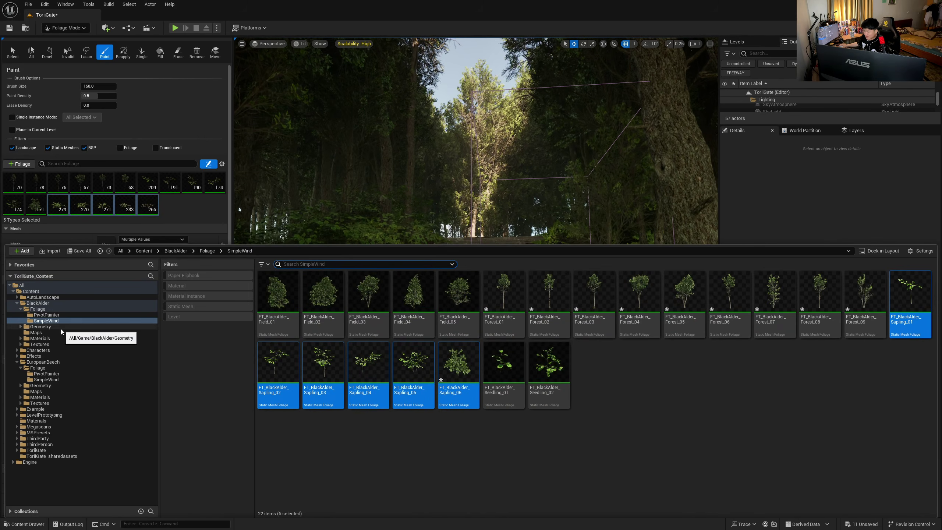
{"action": "left_click", "coordinate": [16, 303]}
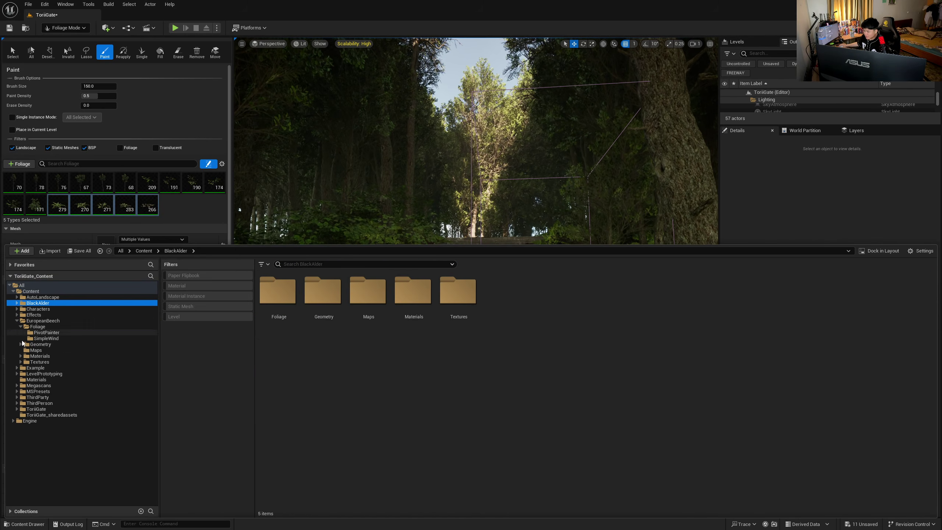
{"action": "left_click", "coordinate": [36, 368]}
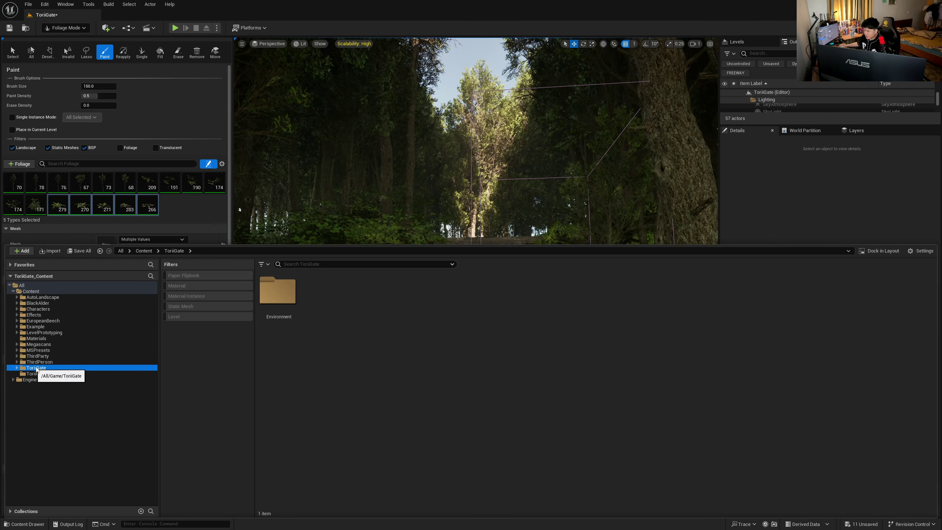
{"action": "double_click", "coordinate": [295, 292]}
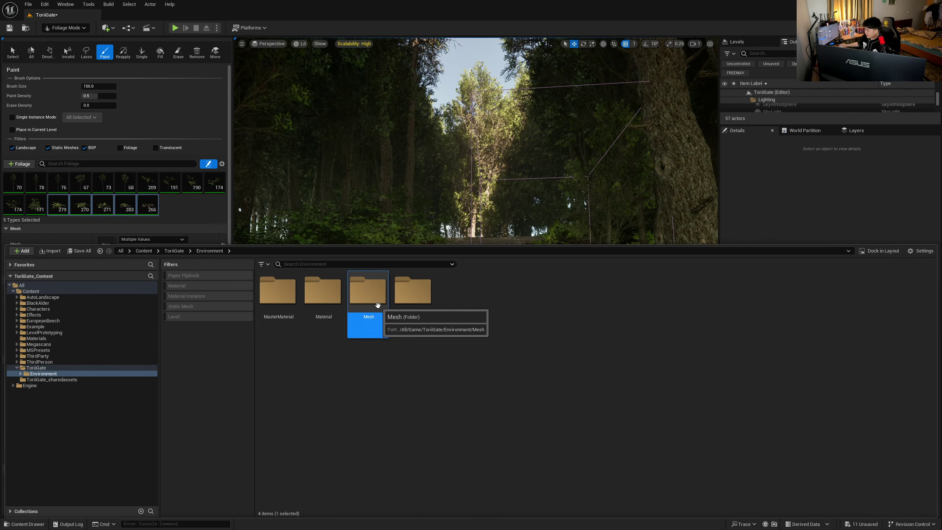
{"action": "double_click", "coordinate": [378, 305]}
{"action": "double_click", "coordinate": [283, 300]}
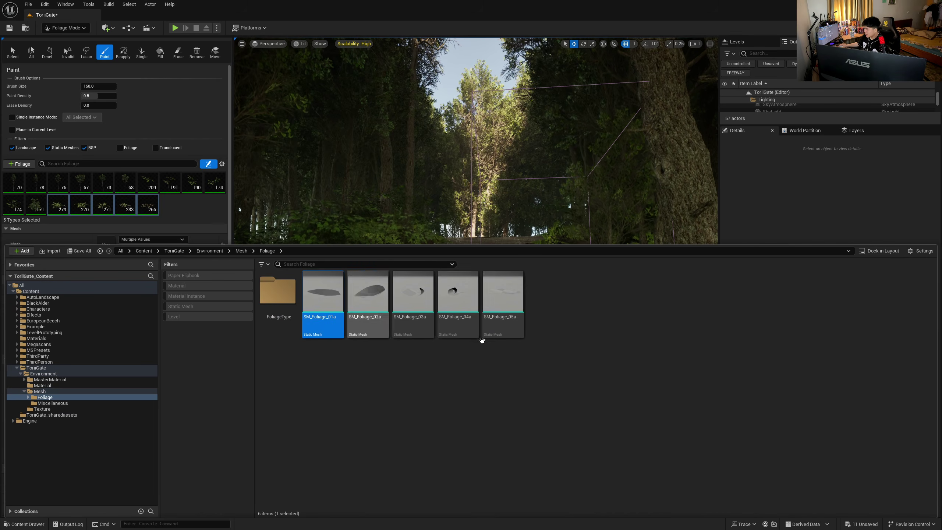
{"action": "left_click", "coordinate": [310, 318]}
{"action": "double_click", "coordinate": [286, 308]}
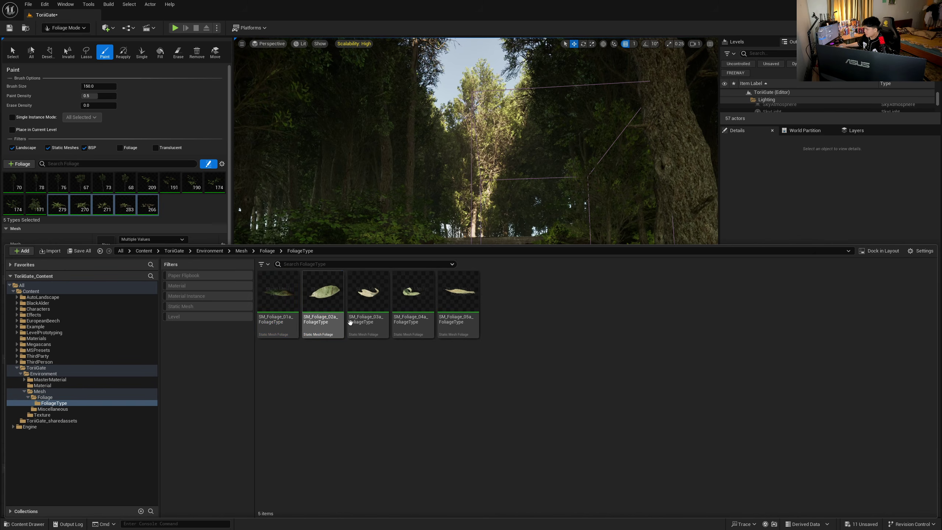
- Add the five leaf types SM_Foliage_01a to SM_Foliage_05a to the foliage palette and select all of them
{"action": "left_click", "coordinate": [460, 297], "text": "shift"}
{"action": "left_click_drag", "start_coordinate": [460, 297], "coordinate": [154, 221]}
{"action": "left_click", "coordinate": [170, 209]}
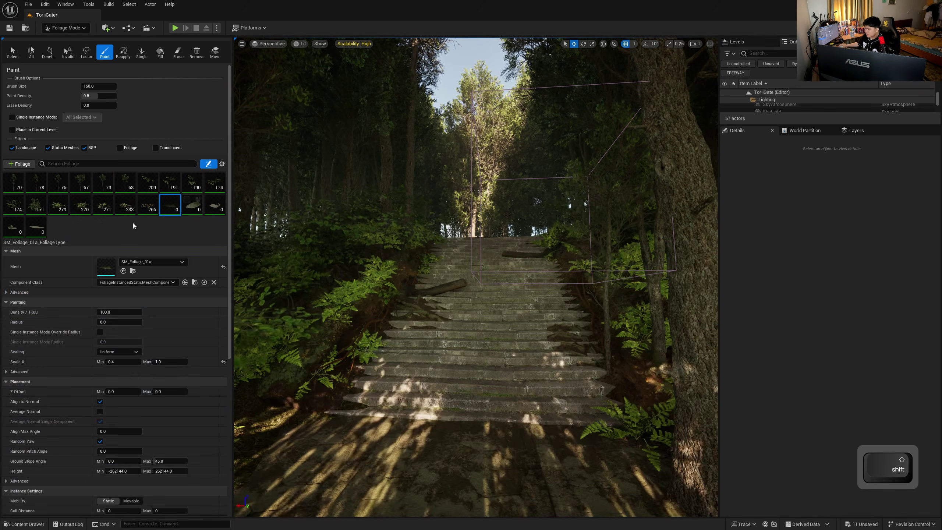
{"action": "left_click", "coordinate": [32, 223], "text": "shift"}
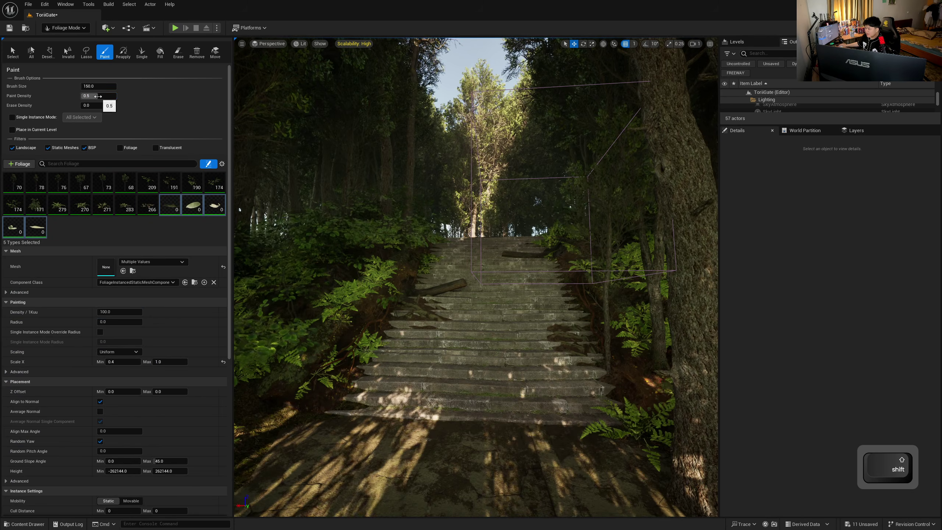
- Set the Paint Density to 1.0 and paint fallen leaves up the stone steps
{"action": "type", "text": "1"}
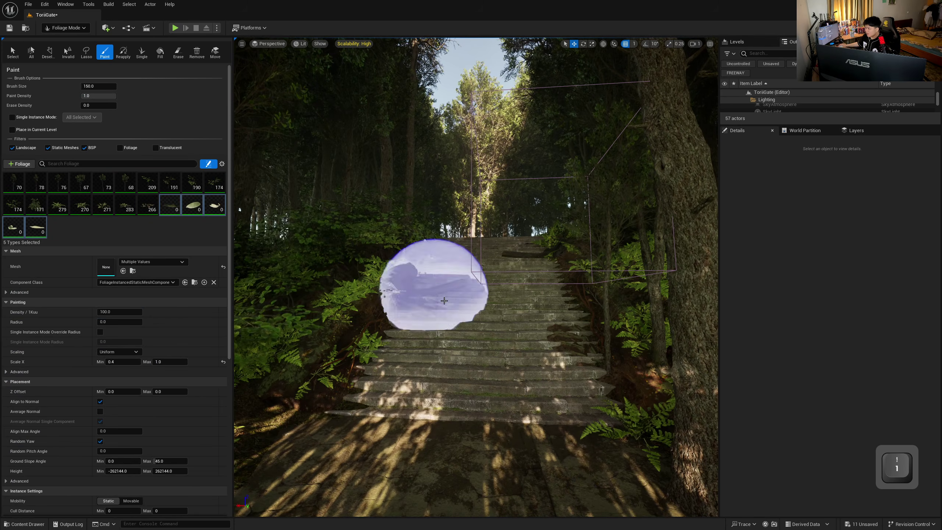
{"action": "mouse_move", "coordinate": [446, 284]}
{"action": "left_mouse_down"}
{"action": "mouse_move", "coordinate": [488, 295]}
{"action": "mouse_move", "coordinate": [495, 287]}
{"action": "mouse_move", "coordinate": [485, 247]}
{"action": "left_mouse_up"}
{"action": "key", "text": "w"}
{"action": "mouse_move", "coordinate": [486, 247]}
{"action": "right_mouse_down"}
{"action": "mouse_move", "coordinate": [482, 230]}
{"action": "mouse_move", "coordinate": [460, 316]}
{"action": "mouse_move", "coordinate": [486, 245]}
{"action": "right_mouse_up"}
{"action": "key", "text": "s"}
{"action": "left_click_drag", "start_coordinate": [484, 282], "coordinate": [571, 144]}
{"action": "right_click_drag", "start_coordinate": [571, 145], "coordinate": [564, 112]}
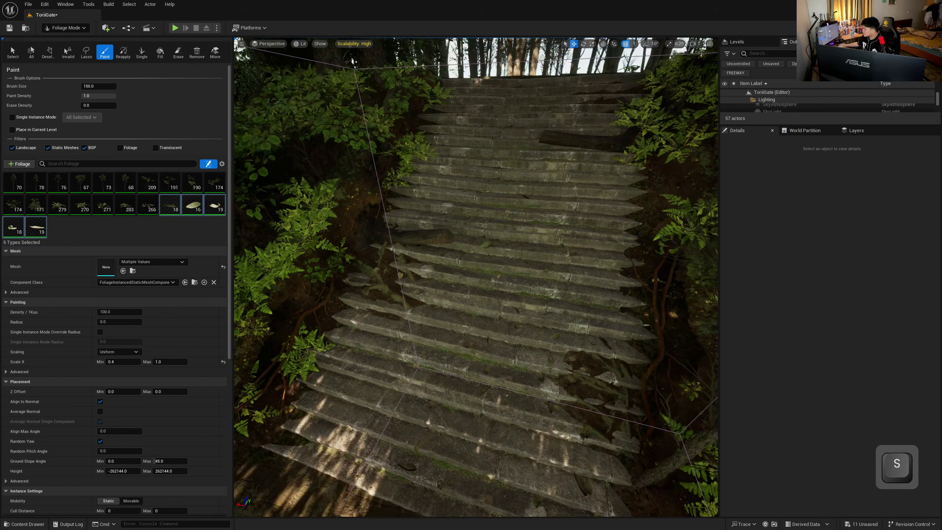
{"action": "right_click_drag", "start_coordinate": [526, 190], "coordinate": [471, 286]}
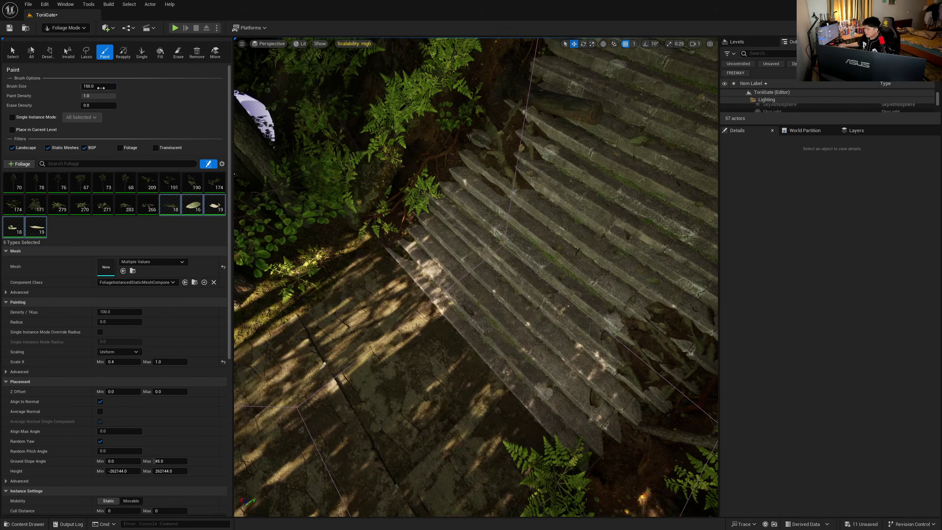
- Set the Brush Size to 100 and paint more fallen leaves across the lower part of the staircase
{"action": "left_click", "coordinate": [98, 87]}
{"action": "type", "text": "10"}
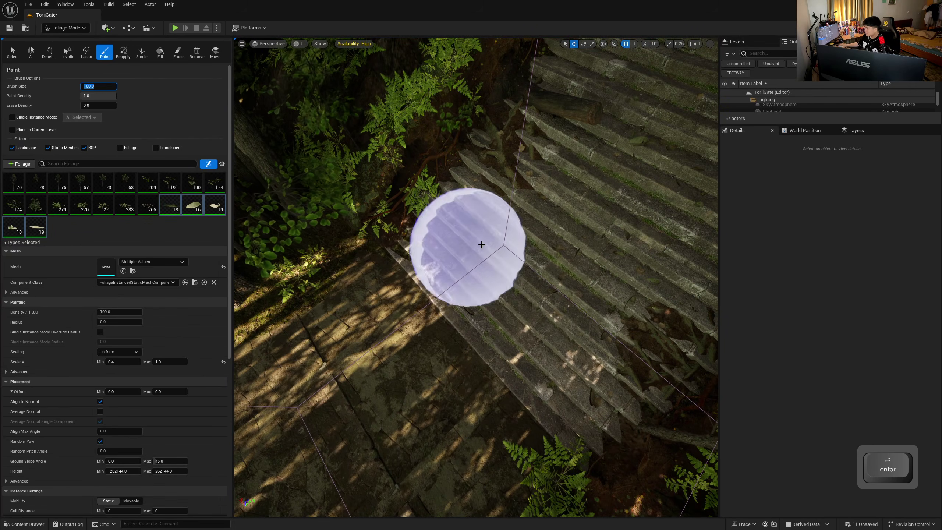
{"action": "mouse_move", "coordinate": [476, 247]}
{"action": "left_mouse_down"}
{"action": "mouse_move", "coordinate": [556, 231]}
{"action": "mouse_move", "coordinate": [606, 246]}
{"action": "left_mouse_up"}
{"action": "right_click_drag", "start_coordinate": [607, 247], "coordinate": [650, 222]}
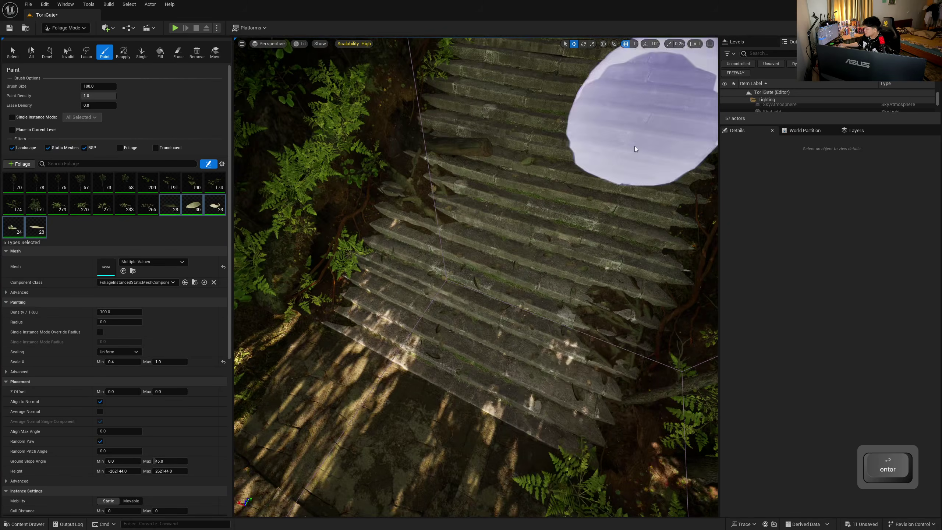
{"action": "right_click_drag", "start_coordinate": [635, 147], "coordinate": [664, 96]}
{"action": "mouse_move", "coordinate": [507, 102]}
{"action": "left_mouse_down"}
{"action": "mouse_move", "coordinate": [467, 225]}
{"action": "mouse_move", "coordinate": [374, 268]}
{"action": "mouse_move", "coordinate": [576, 279]}
{"action": "mouse_move", "coordinate": [608, 196]}
{"action": "left_mouse_up"}
{"action": "mouse_move", "coordinate": [608, 195]}
{"action": "right_mouse_down"}
{"action": "mouse_move", "coordinate": [527, 237]}
{"action": "mouse_move", "coordinate": [580, 221]}
{"action": "right_mouse_up"}
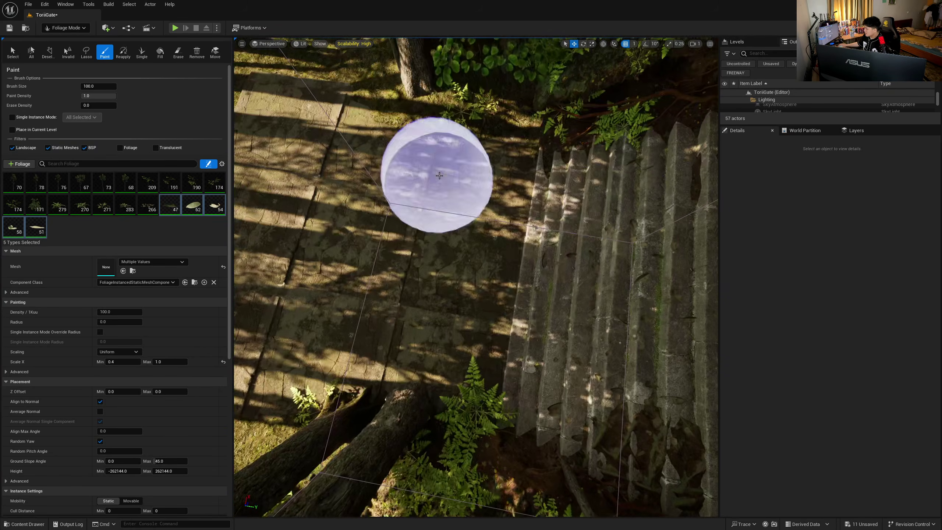
- Paint fallen leaves over the stone paving at the foot of the staircase
{"action": "left_click_drag", "start_coordinate": [439, 173], "coordinate": [321, 206]}
{"action": "right_click_drag", "start_coordinate": [334, 211], "coordinate": [354, 211]}
{"action": "right_click", "coordinate": [330, 223]}
{"action": "mouse_move", "coordinate": [451, 248]}
{"action": "right_mouse_down"}
{"action": "mouse_move", "coordinate": [471, 242]}
{"action": "mouse_move", "coordinate": [375, 237]}
{"action": "right_mouse_up"}
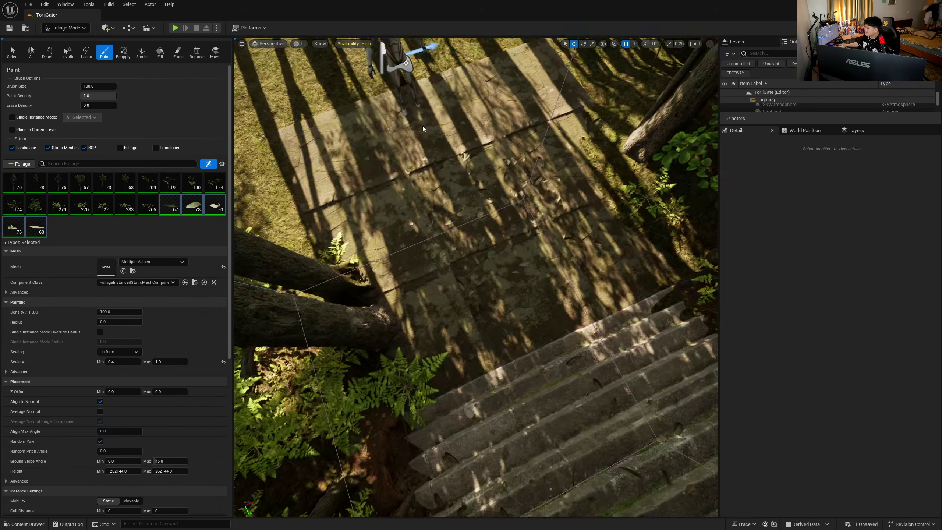
{"action": "mouse_move", "coordinate": [371, 161]}
{"action": "left_mouse_down"}
{"action": "mouse_move", "coordinate": [528, 84]}
{"action": "mouse_move", "coordinate": [587, 157]}
{"action": "mouse_move", "coordinate": [494, 262]}
{"action": "left_mouse_up"}
- Continue painting fallen leaves along the path and over the stone paving at the top of the staircase
{"action": "mouse_move", "coordinate": [493, 262]}
{"action": "right_mouse_down"}
{"action": "mouse_move", "coordinate": [631, 215]}
{"action": "mouse_move", "coordinate": [608, 126]}
{"action": "mouse_move", "coordinate": [557, 230]}
{"action": "mouse_move", "coordinate": [506, 269]}
{"action": "right_mouse_up"}
{"action": "key", "text": "w"}
{"action": "key", "text": "s"}
{"action": "mouse_move", "coordinate": [506, 269]}
{"action": "left_mouse_down"}
{"action": "mouse_move", "coordinate": [452, 185]}
{"action": "mouse_move", "coordinate": [447, 289]}
{"action": "mouse_move", "coordinate": [594, 78]}
{"action": "left_mouse_up"}
{"action": "left_click_drag", "start_coordinate": [656, 149], "coordinate": [616, 149]}
{"action": "right_click_drag", "start_coordinate": [616, 149], "coordinate": [705, 145]}
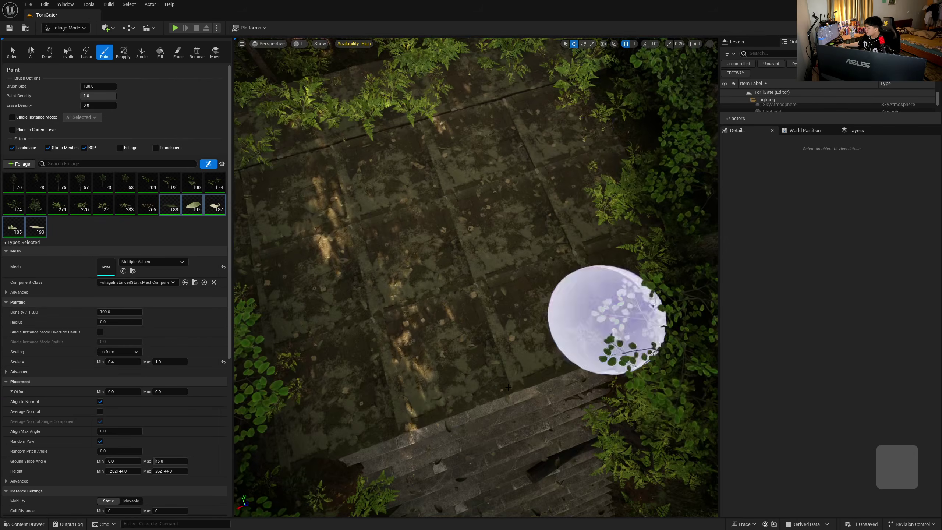
{"action": "left_click_drag", "start_coordinate": [509, 387], "coordinate": [446, 326]}
{"action": "right_click_drag", "start_coordinate": [446, 326], "coordinate": [301, 291]}
{"action": "left_click_drag", "start_coordinate": [301, 291], "coordinate": [574, 176]}
{"action": "right_click_drag", "start_coordinate": [573, 176], "coordinate": [315, 165]}
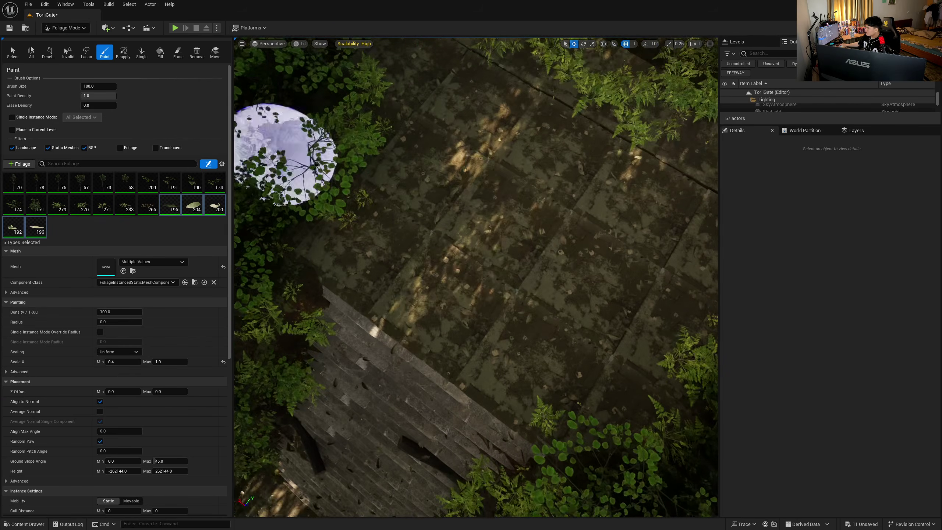
- Leave foliage painting for Selection mode and select the DirectionalLight actor in the Lighting folder
{"action": "left_click", "coordinate": [65, 28]}
{"action": "left_click", "coordinate": [61, 37]}
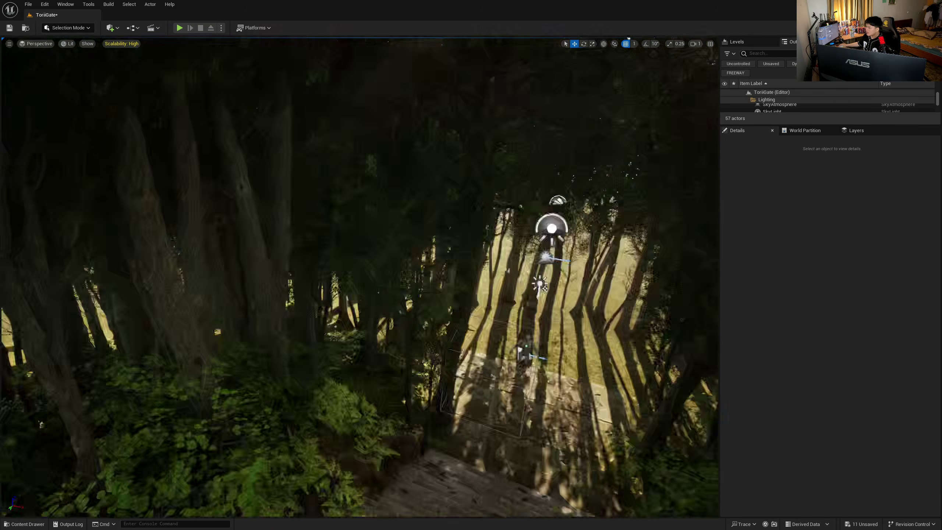
{"action": "key", "text": "w"}
{"action": "right_click_drag", "start_coordinate": [360, 277], "coordinate": [667, 264]}
{"action": "key", "text": "s"}
{"action": "key", "text": "a"}
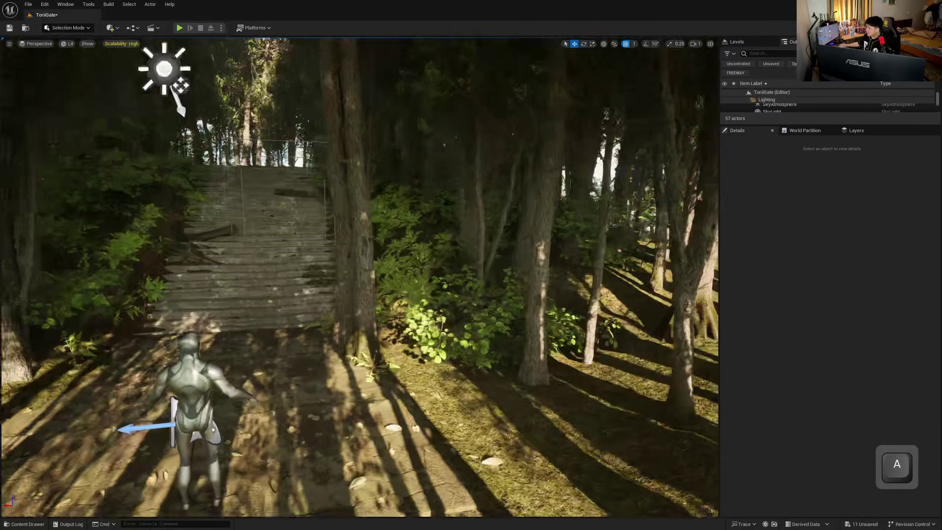
{"action": "key", "text": "s"}
{"action": "right_click_drag", "start_coordinate": [445, 267], "coordinate": [355, 267]}
{"action": "key", "text": "w"}
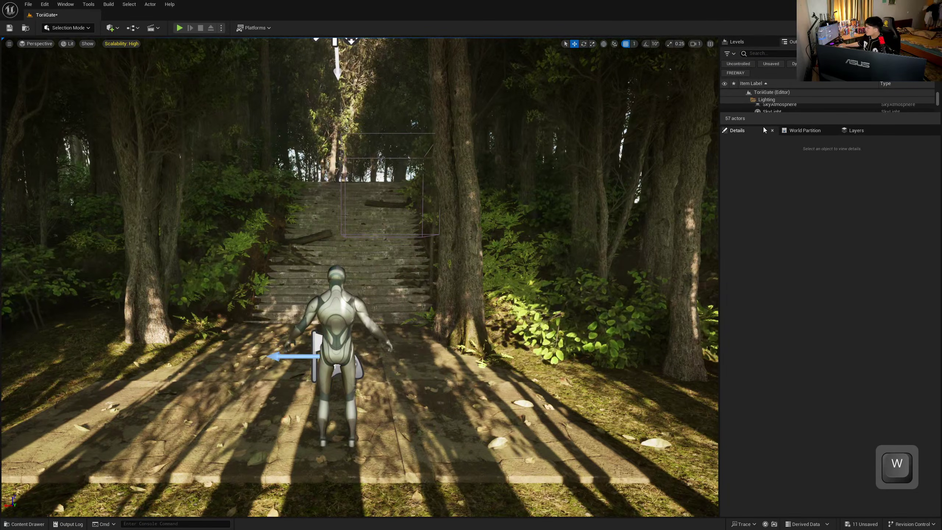
{"action": "left_click_drag", "start_coordinate": [761, 126], "coordinate": [760, 224]}
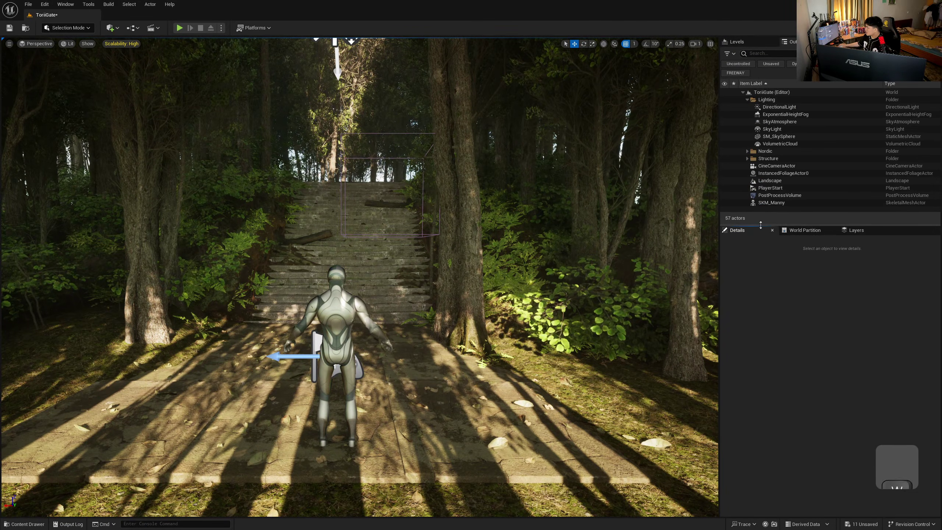
{"action": "left_click", "coordinate": [774, 107]}
- Rotate the directional light to about 58.4°, -51.9°, -51.4° so sunlight falls on the staircase and the paving at its foot
{"action": "right_click_drag", "start_coordinate": [445, 260], "coordinate": [223, 266]}
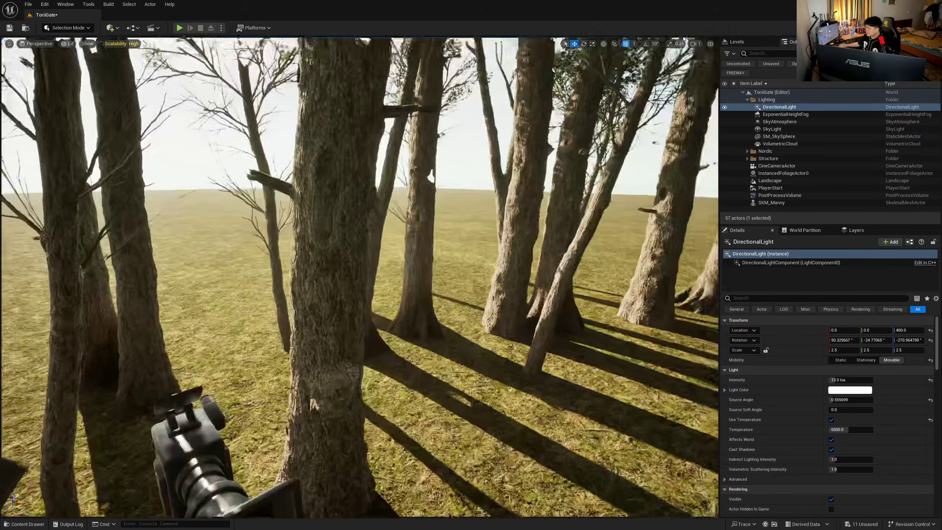
{"action": "right_click_drag", "start_coordinate": [419, 252], "coordinate": [185, 241]}
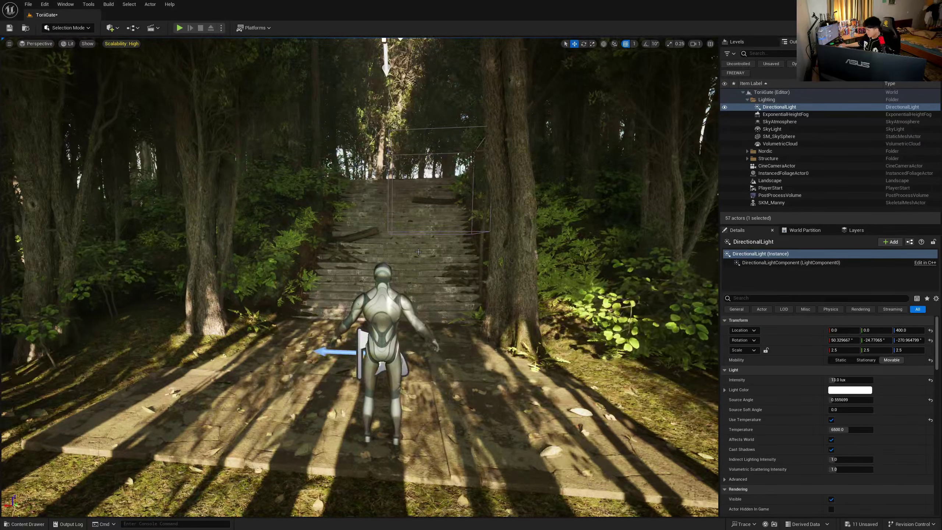
{"action": "key", "text": "g"}
{"action": "key", "text": "g"}
{"action": "right_click_drag", "start_coordinate": [418, 251], "coordinate": [421, 228]}
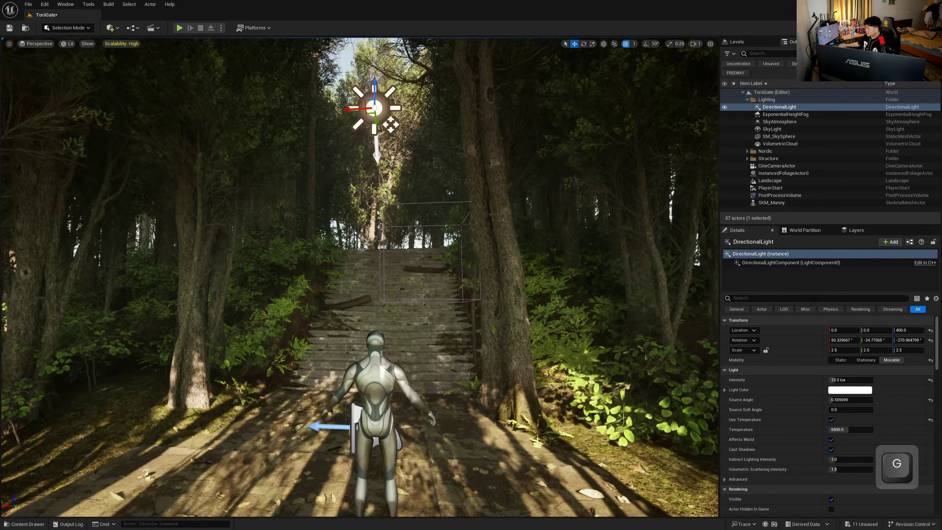
{"action": "right_click_drag", "start_coordinate": [362, 225], "coordinate": [362, 167]}
{"action": "key", "text": "e"}
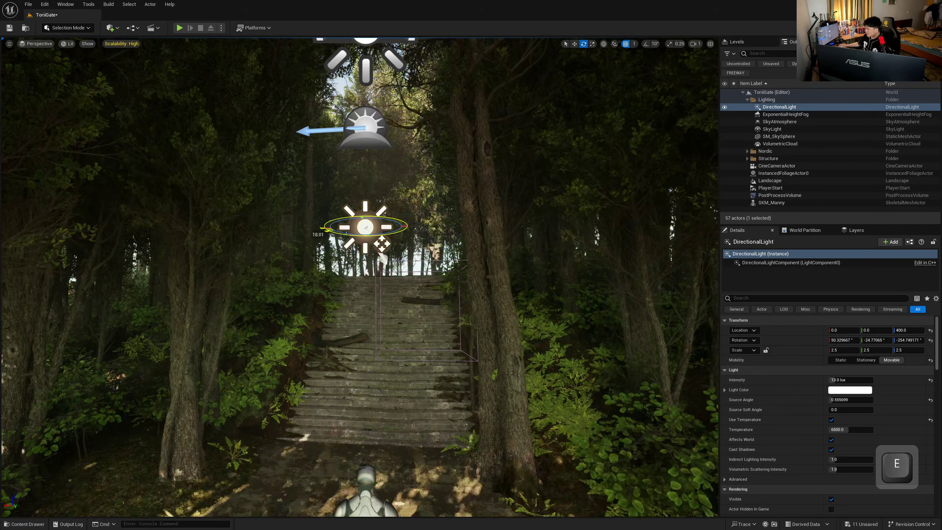
{"action": "left_click_drag", "start_coordinate": [382, 244], "coordinate": [382, 244]}
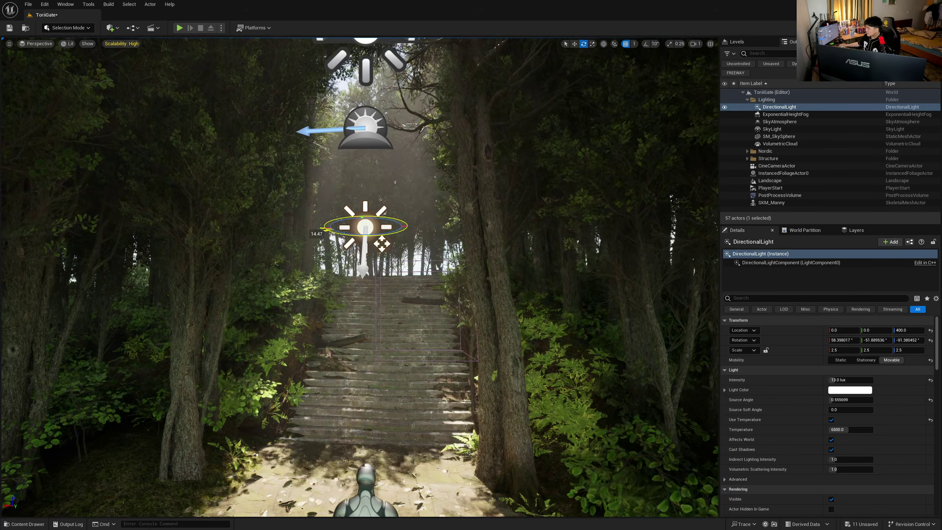
{"action": "right_click_drag", "start_coordinate": [553, 237], "coordinate": [552, 237]}
{"action": "key", "text": "w"}
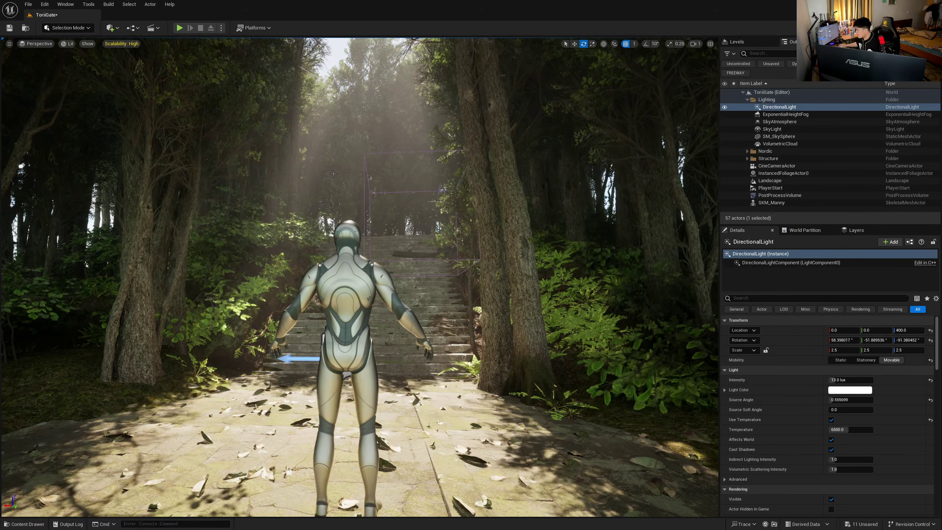
- Place the SM_ToriGate_01a mesh from the Mesh > Miscellaneous folder on the stone paving at the top of the staircase
{"action": "left_click", "coordinate": [334, 174]}
{"action": "key", "text": "w"}
{"action": "right_click_drag", "start_coordinate": [333, 174], "coordinate": [333, 174]}
{"action": "key", "text": "s"}
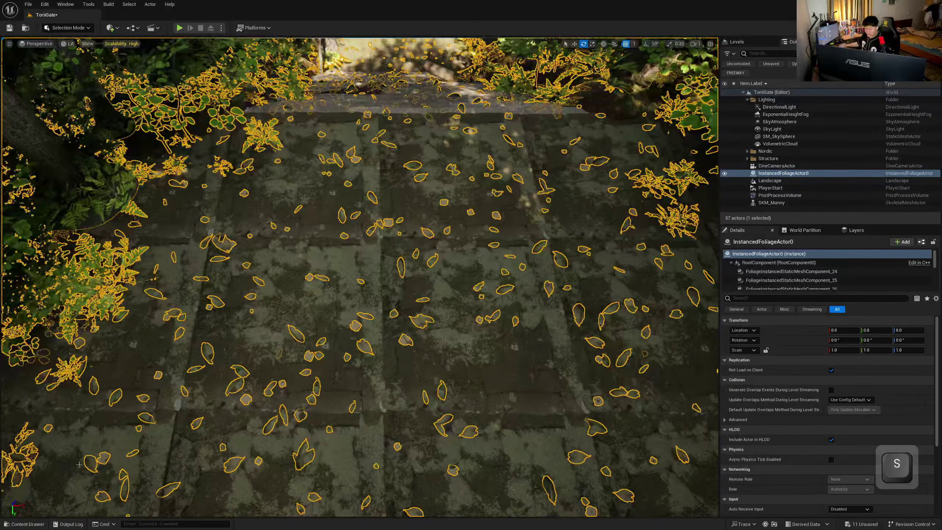
{"action": "left_click", "coordinate": [23, 525]}
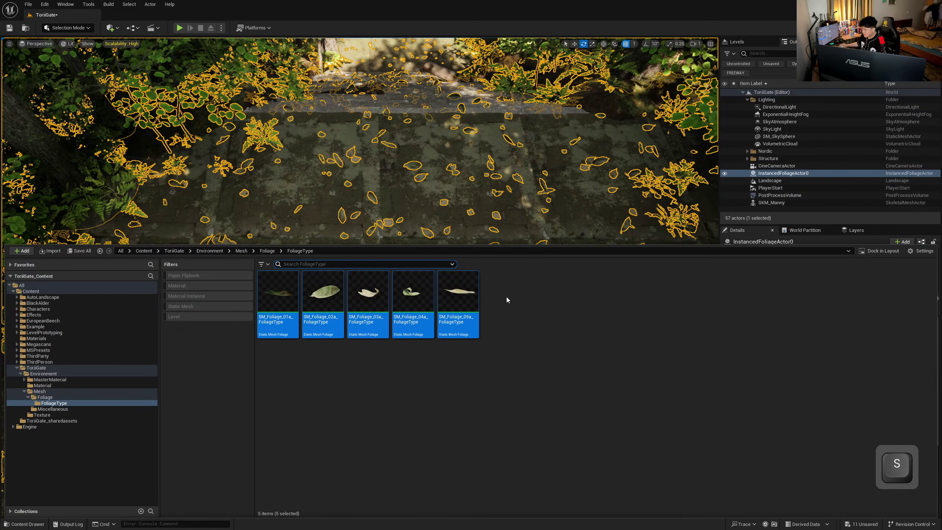
{"action": "left_click", "coordinate": [242, 251]}
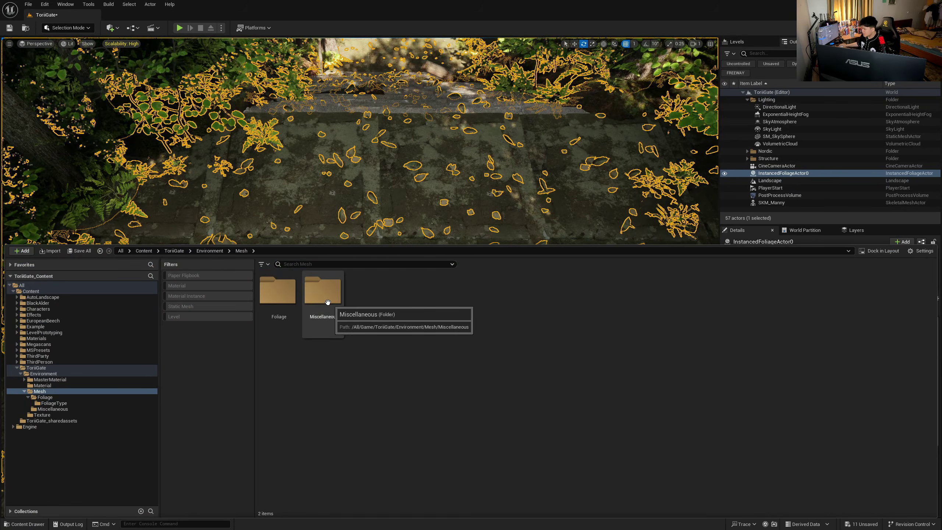
{"action": "double_click", "coordinate": [322, 295]}
{"action": "left_click_drag", "start_coordinate": [276, 293], "coordinate": [361, 172]}
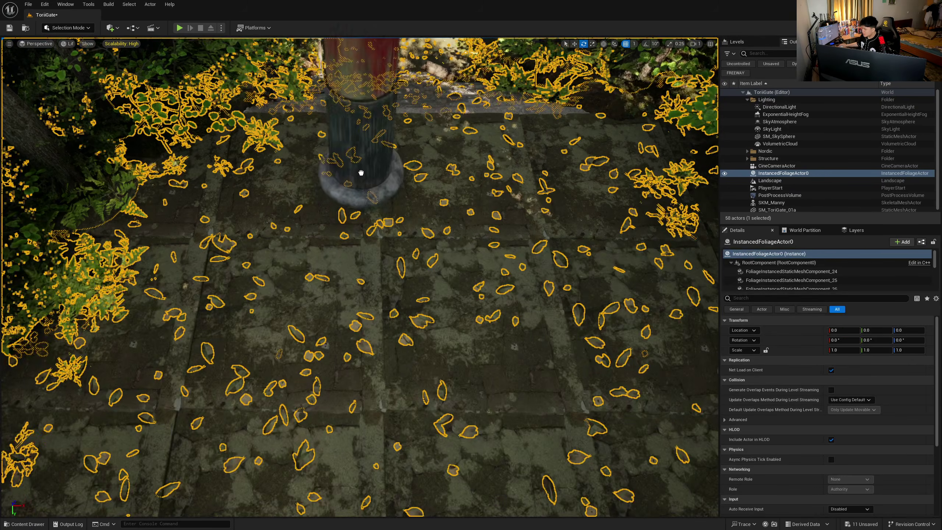
- Enable 10° rotation snapping and rotate the torii gate 90° about its vertical axis to span the path
{"action": "left_click", "coordinate": [241, 199]}
{"action": "right_click_drag", "start_coordinate": [242, 199], "coordinate": [245, 156]}
{"action": "key", "text": "s"}
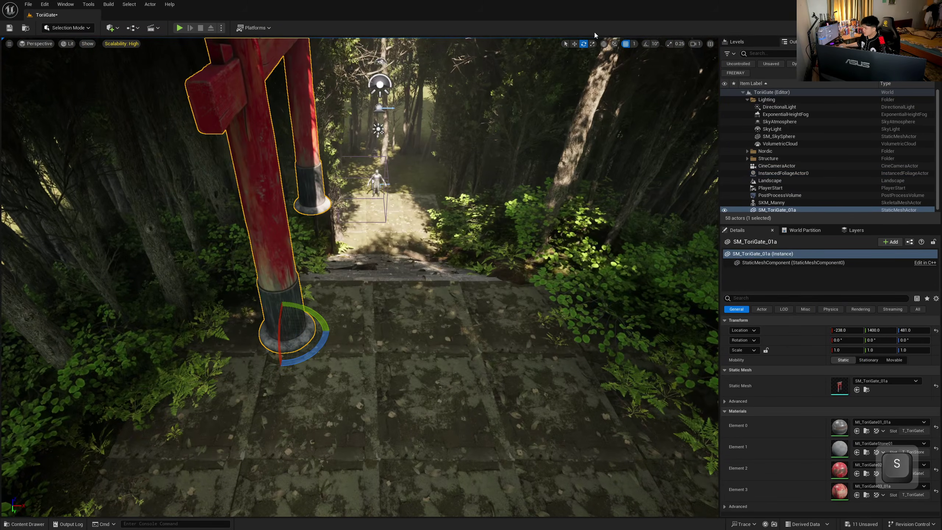
{"action": "left_click", "coordinate": [646, 45]}
{"action": "left_click_drag", "start_coordinate": [318, 347], "coordinate": [280, 369]}
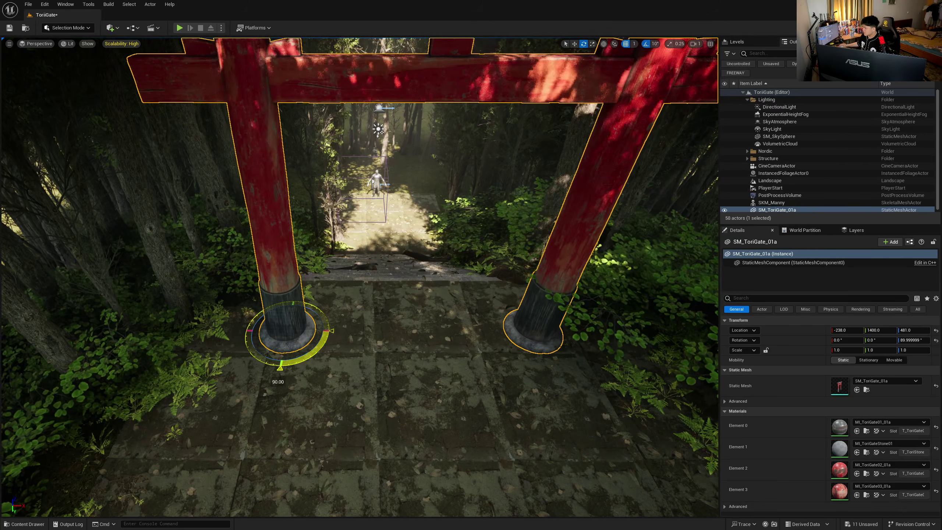
- Centre the torii gate over the path at about X -246, Y 1322 and check it through the CineCameraActor
{"action": "key", "text": "w"}
{"action": "left_click_drag", "start_coordinate": [310, 329], "coordinate": [258, 323]}
{"action": "right_click_drag", "start_coordinate": [258, 323], "coordinate": [276, 372]}
{"action": "key", "text": "s"}
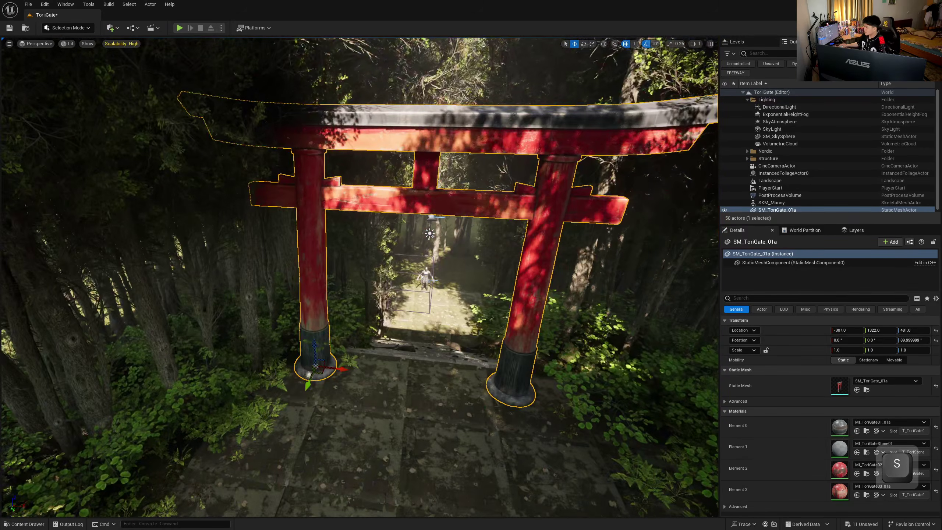
{"action": "left_click_drag", "start_coordinate": [351, 372], "coordinate": [355, 374]}
{"action": "left_click", "coordinate": [40, 43]}
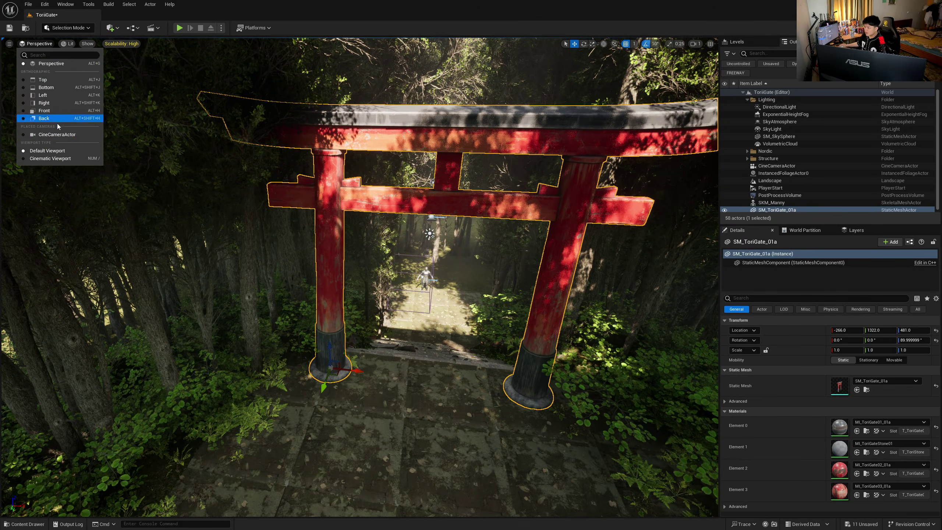
{"action": "left_click", "coordinate": [59, 134]}
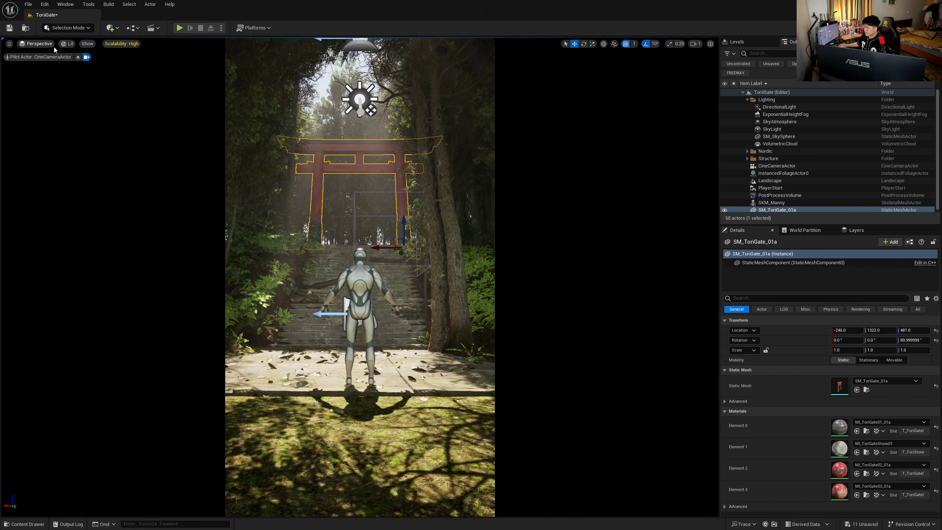
{"action": "left_click", "coordinate": [78, 58]}
- Select the S_Castle_Stairs_sdEvm_lod1 stair mesh in the staircase and open its material instance for editing
{"action": "key", "text": "w"}
{"action": "right_click_drag", "start_coordinate": [289, 208], "coordinate": [141, 267]}
{"action": "key", "text": "s"}
{"action": "key", "text": "w"}
{"action": "right_click_drag", "start_coordinate": [289, 267], "coordinate": [460, 241]}
{"action": "key", "text": "s"}
{"action": "key", "text": "w"}
{"action": "right_click_drag", "start_coordinate": [282, 193], "coordinate": [260, 229]}
{"action": "key", "text": "s"}
{"action": "key", "text": "w"}
{"action": "left_click", "coordinate": [261, 229]}
{"action": "left_click", "coordinate": [316, 255]}
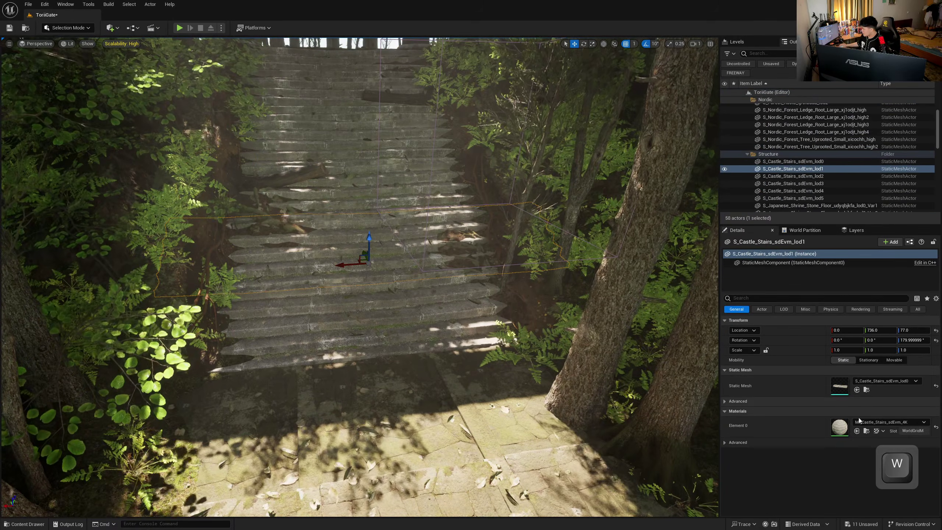
{"action": "double_click", "coordinate": [840, 425]}
{"action": "left_click_drag", "start_coordinate": [488, 63], "coordinate": [573, 62]}
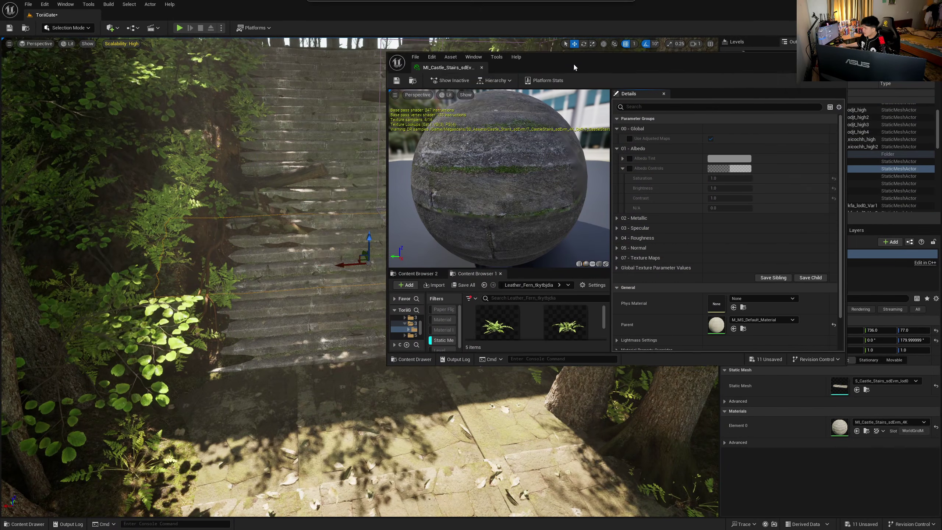
- Enable the stair material's Albedo Controls with saturation about 1.82, brightness 0.496 and contrast about 1.14, and save the material
{"action": "left_click", "coordinate": [630, 166]}
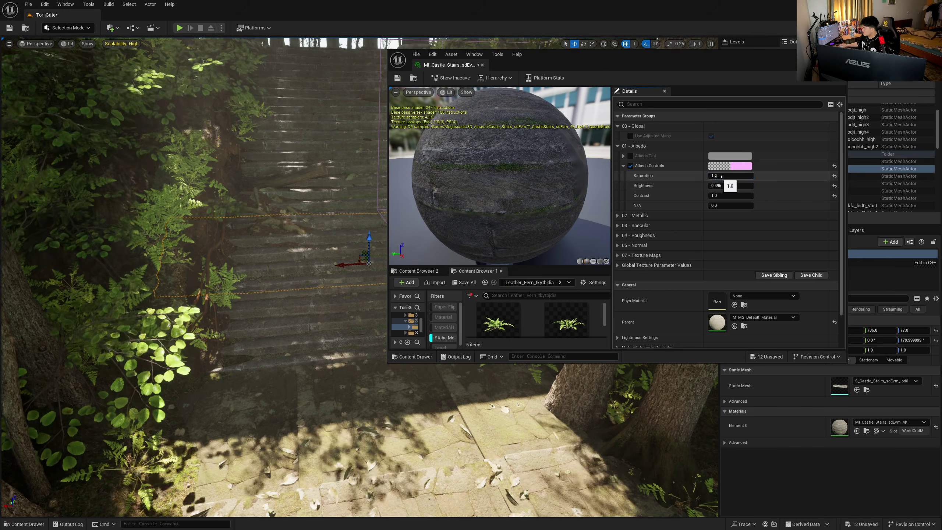
{"action": "left_click_drag", "start_coordinate": [718, 176], "coordinate": [736, 176]}
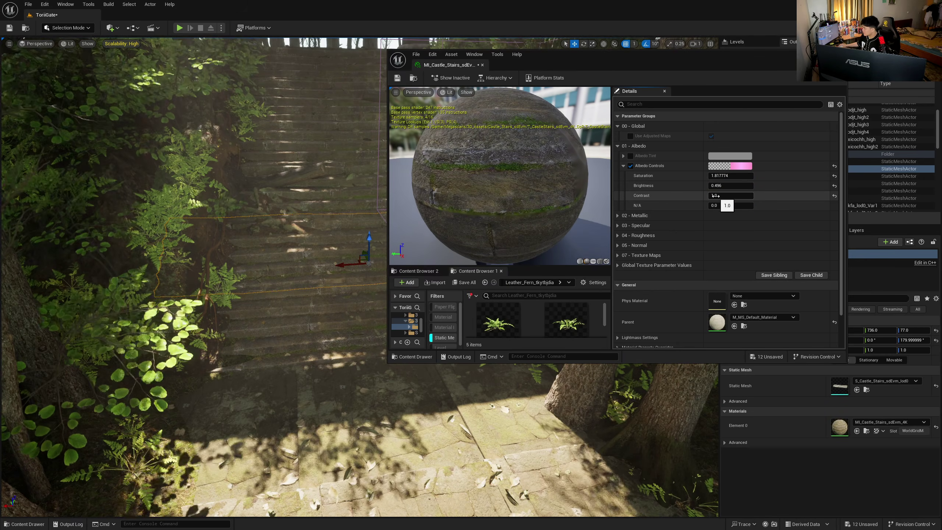
{"action": "left_click_drag", "start_coordinate": [713, 195], "coordinate": [719, 195]}
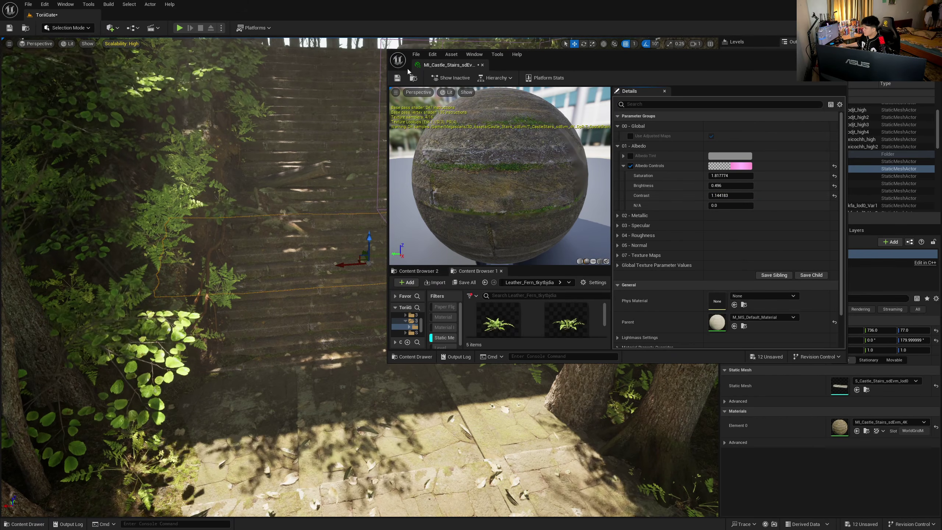
{"action": "key", "text": "ctrl+s"}
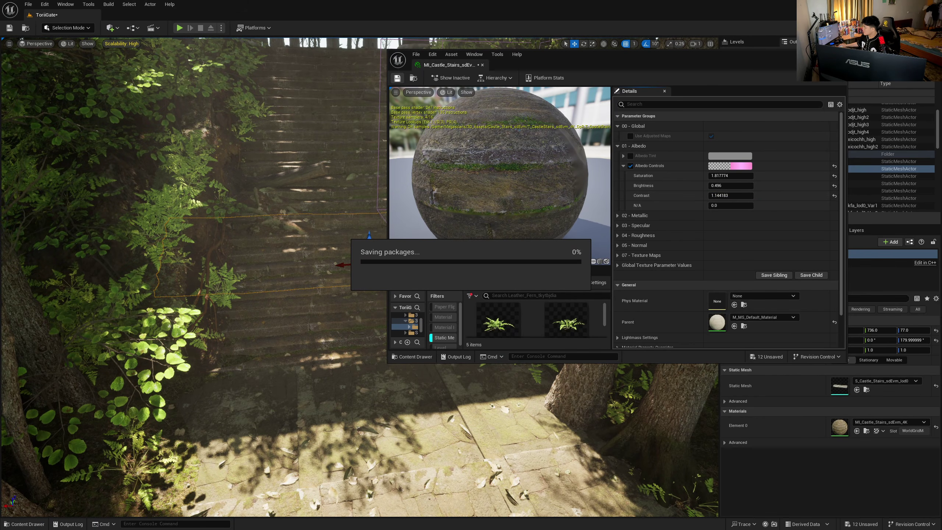
{"action": "left_click", "coordinate": [482, 65]}
- Place the NS_FallingLeaves particle system from the Effects > Leaves folder above the staircase in front of the gate
{"action": "key", "text": "s"}
{"action": "right_click_drag", "start_coordinate": [557, 150], "coordinate": [168, 345]}
{"action": "key", "text": "w"}
{"action": "key", "text": "s"}
{"action": "key", "text": "w"}
{"action": "left_click", "coordinate": [34, 522]}
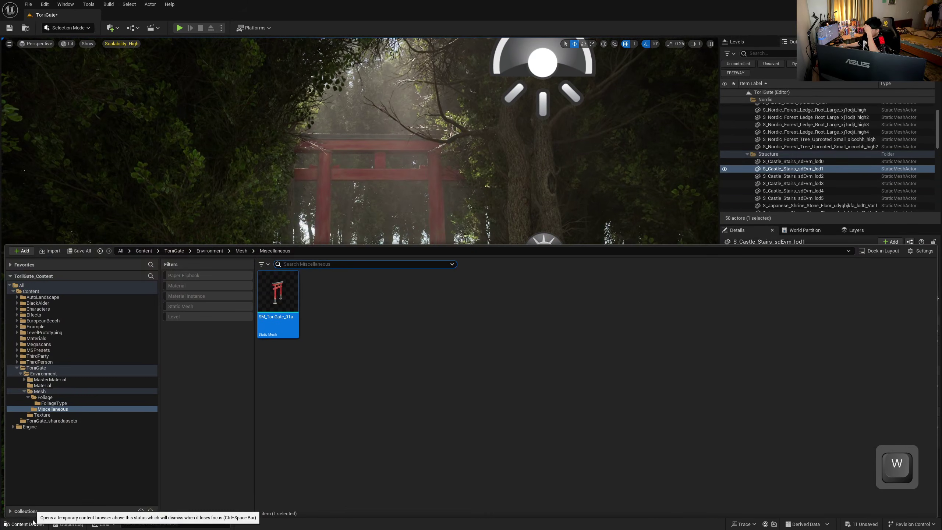
{"action": "left_click", "coordinate": [41, 316]}
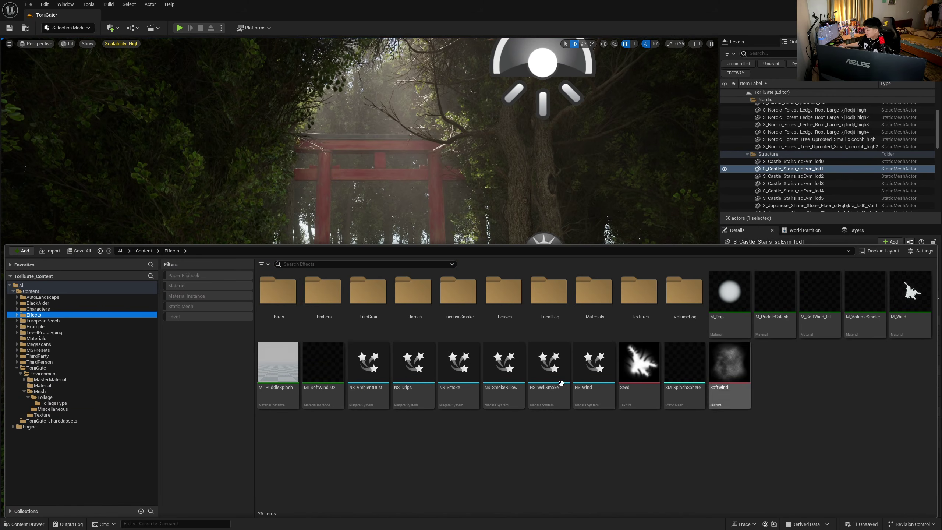
{"action": "double_click", "coordinate": [504, 292]}
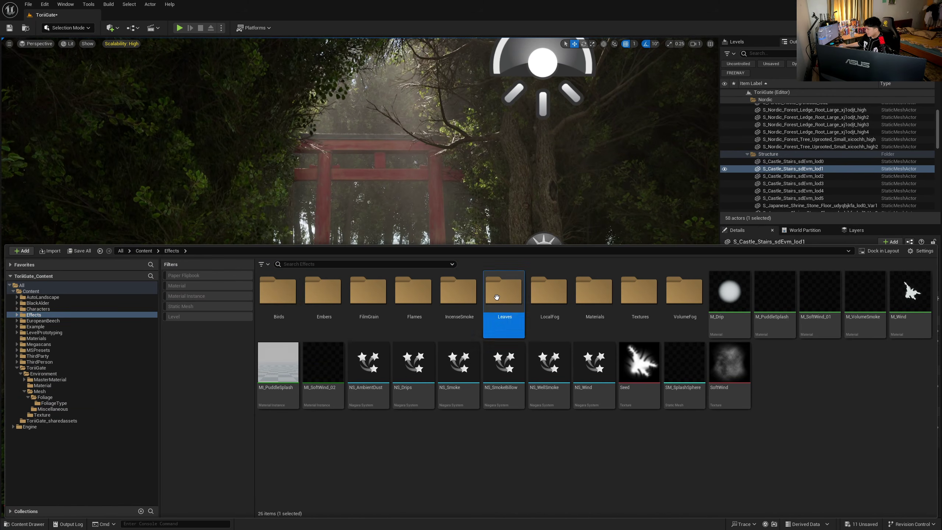
{"action": "left_click_drag", "start_coordinate": [384, 299], "coordinate": [354, 135]}
- Raise the falling leaves system to a height of Z 950 above the staircase
{"action": "left_click_drag", "start_coordinate": [376, 403], "coordinate": [376, 404]}
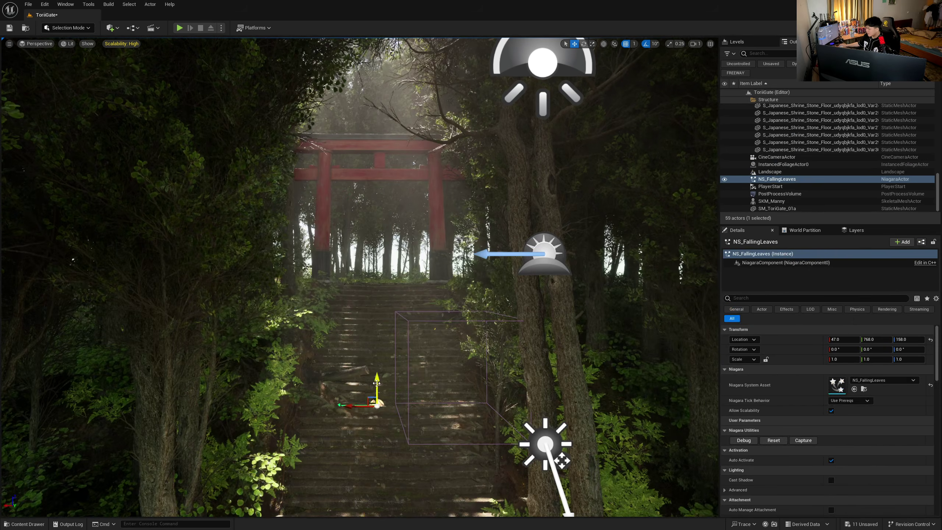
{"action": "left_click_drag", "start_coordinate": [372, 177], "coordinate": [373, 85]}
{"action": "key", "text": "s"}
{"action": "right_click_drag", "start_coordinate": [437, 250], "coordinate": [438, 250]}
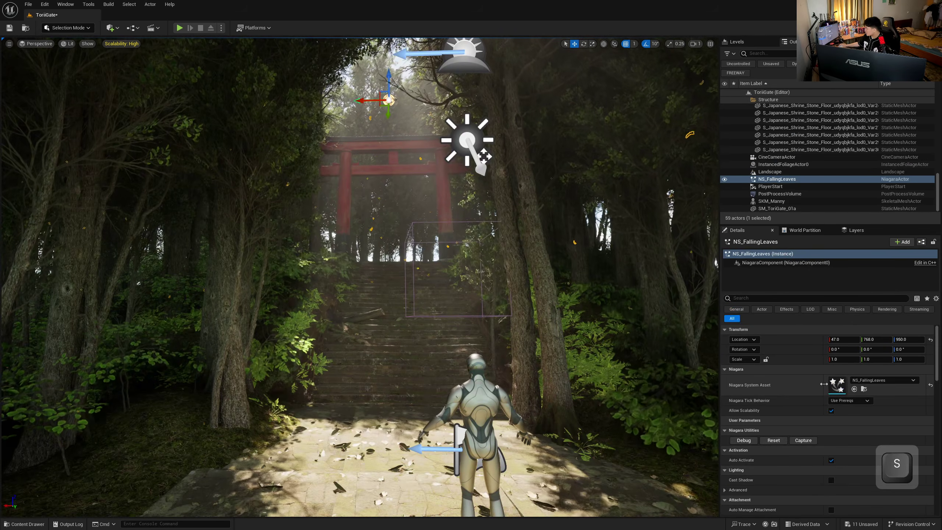
- Set the Falling_Leaves emitter's SpawnRate to 80 in NS_FallingLeaves, save the system and return to the level
{"action": "double_click", "coordinate": [836, 388]}
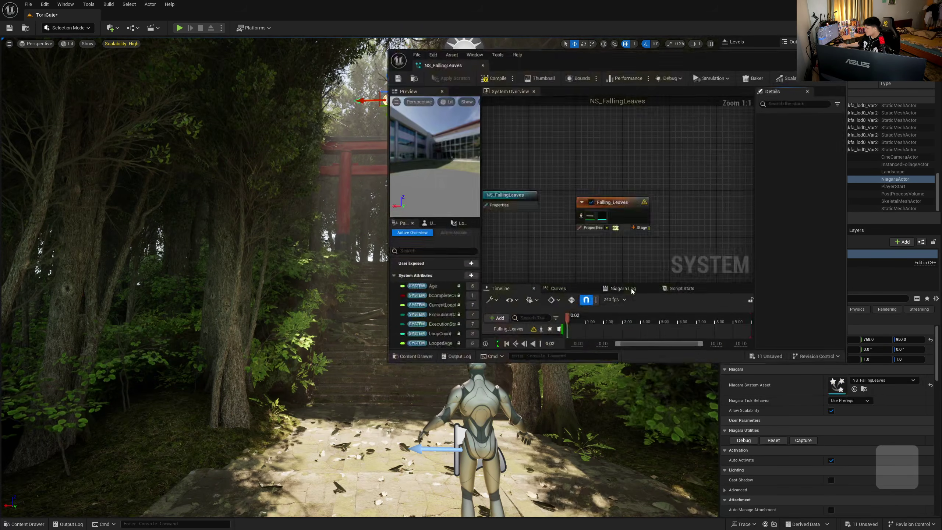
{"action": "double_click", "coordinate": [585, 62]}
{"action": "right_click_drag", "start_coordinate": [496, 103], "coordinate": [517, 293]}
{"action": "scroll", "coordinate": [472, 275], "scroll_direction": "up", "scroll_amount": 3}
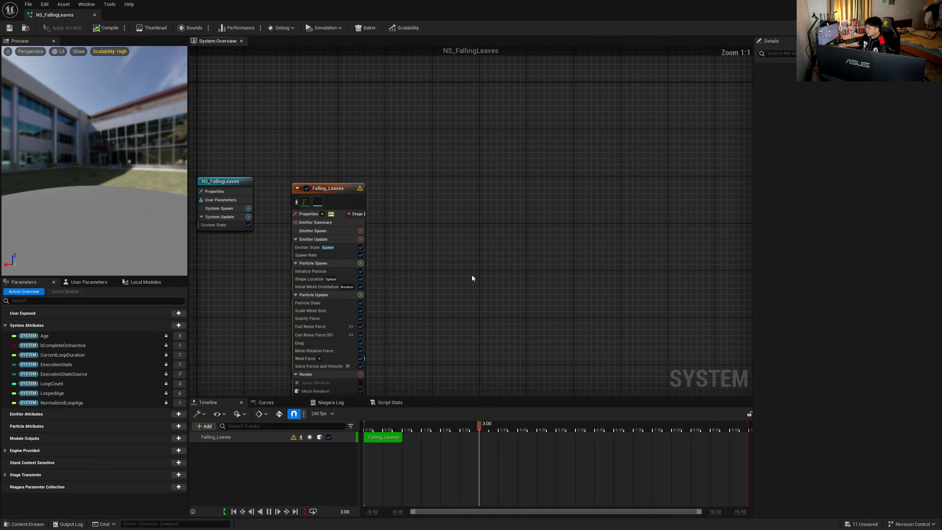
{"action": "left_click", "coordinate": [376, 113]}
{"action": "left_click", "coordinate": [374, 183]}
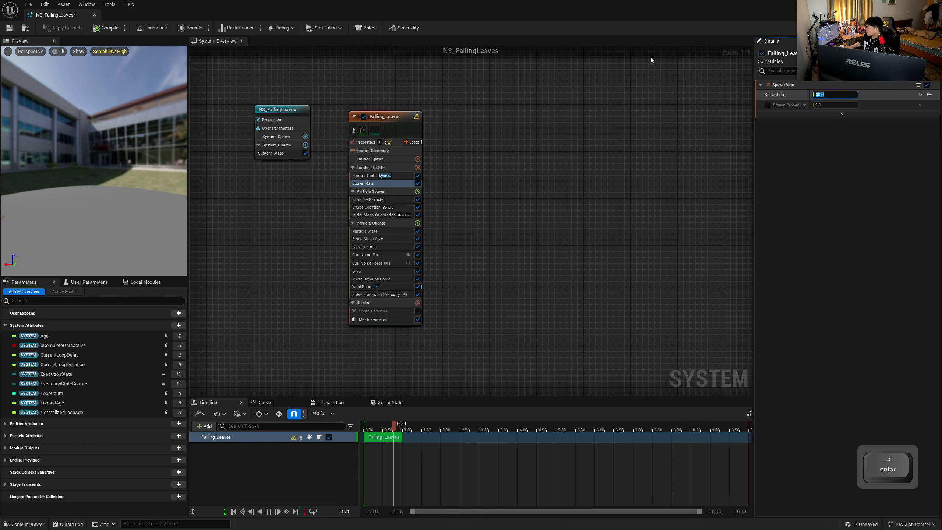
{"action": "left_click", "coordinate": [9, 28]}
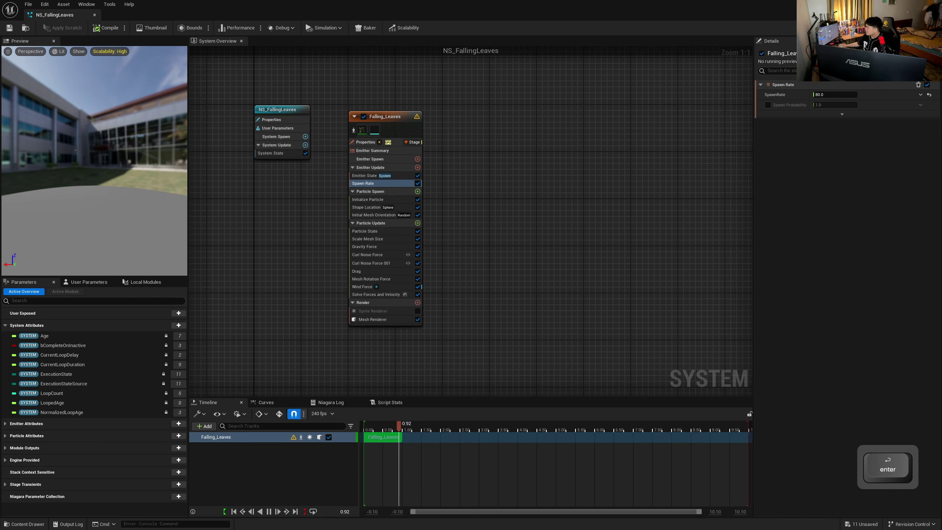
{"action": "left_click", "coordinate": [894, 5]}
{"action": "scroll", "coordinate": [431, 227], "scroll_direction": "down", "scroll_amount": 8}
{"action": "key", "text": "w"}
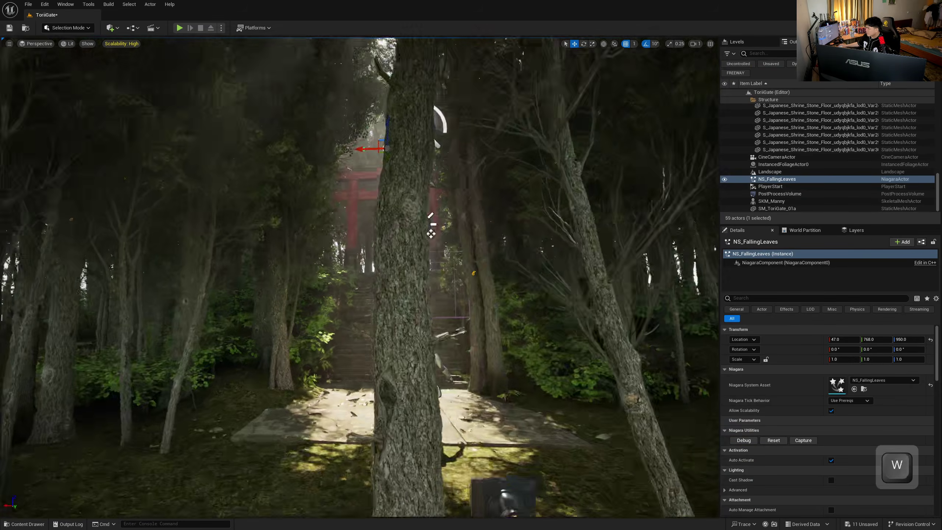
- Duplicate the falling leaves system to the torii gate at the top of the stairs, at Y 1502 and Z 1082
{"action": "right_click_drag", "start_coordinate": [431, 227], "coordinate": [325, 171]}
{"action": "key", "text": "d"}
{"action": "key", "text": "w"}
{"action": "key", "text": "s"}
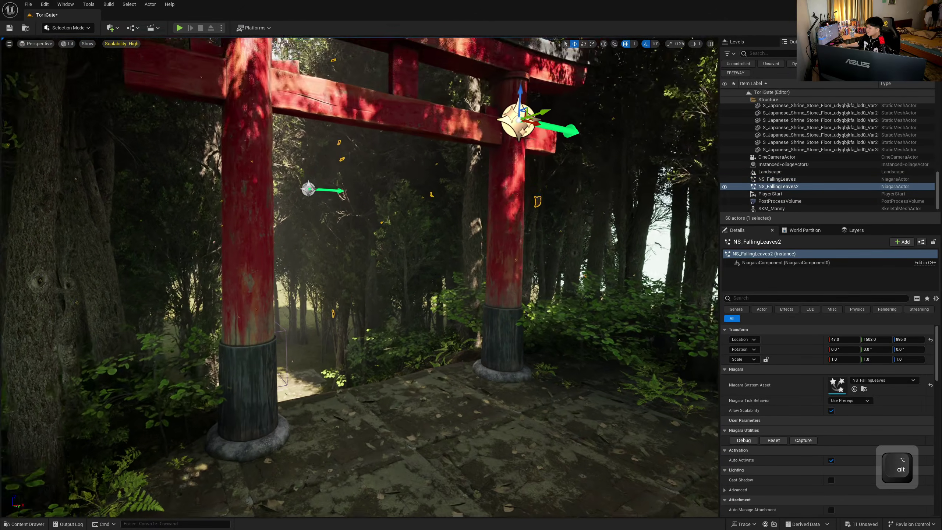
{"action": "left_click_drag", "start_coordinate": [537, 142], "coordinate": [537, 141], "text": "alt"}
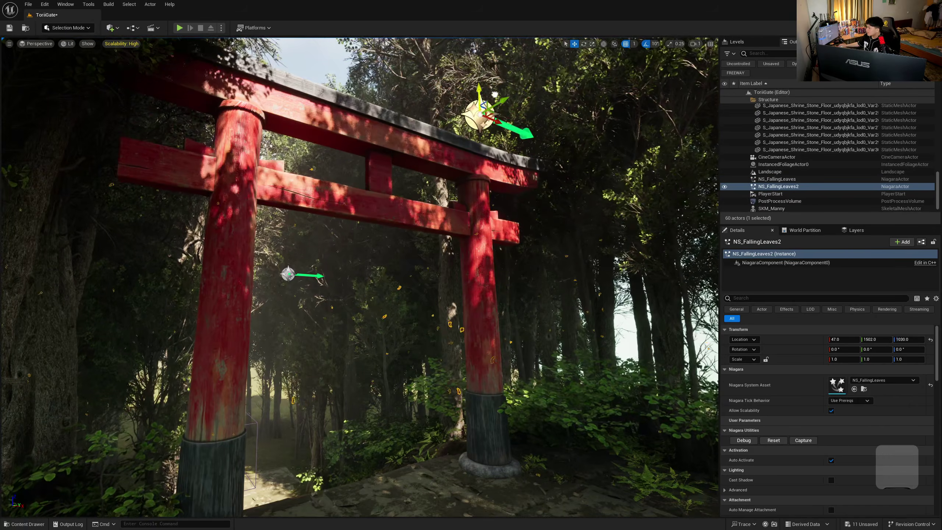
{"action": "key", "text": "w"}
{"action": "right_click_drag", "start_coordinate": [494, 94], "coordinate": [472, 128]}
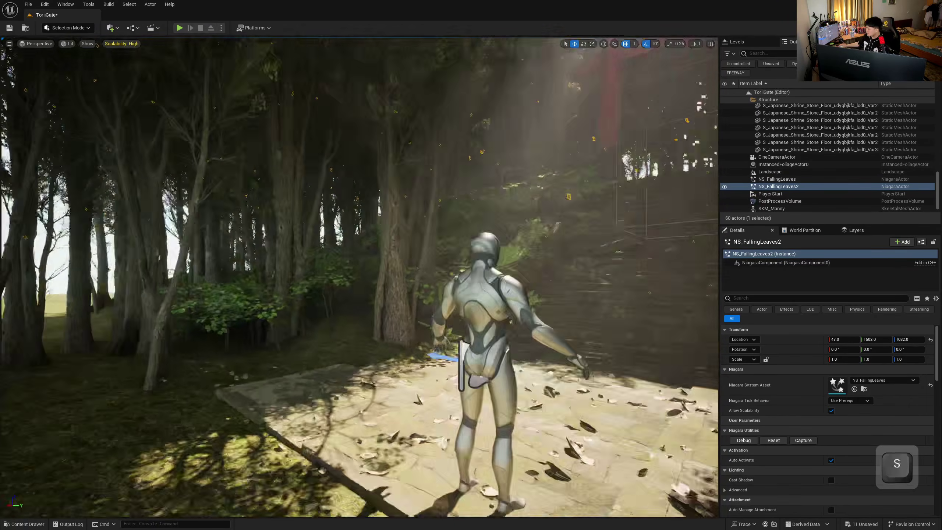
{"action": "right_click_drag", "start_coordinate": [586, 307], "coordinate": [586, 307]}
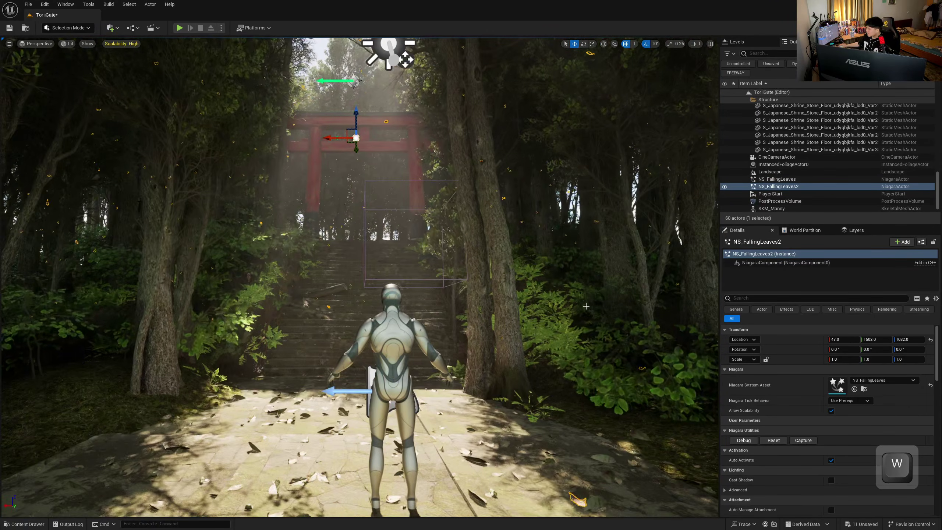
{"action": "left_click", "coordinate": [567, 284]}
{"action": "key", "text": "s"}
{"action": "right_click_drag", "start_coordinate": [365, 171], "coordinate": [365, 172]}
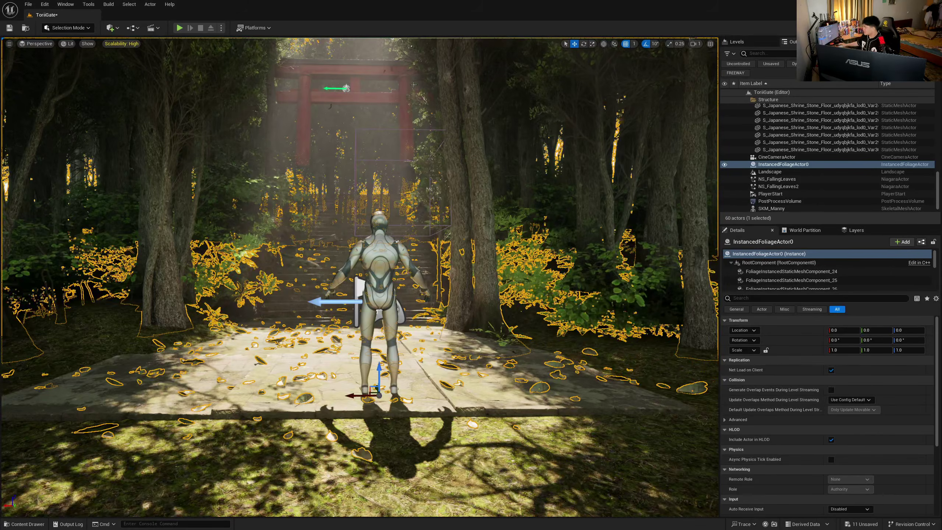
- Enable the Global Illumination and Reflections method overrides in the PostProcessVolume, both set to Lumen
{"action": "scroll", "coordinate": [777, 198], "scroll_direction": "down", "scroll_amount": 1}
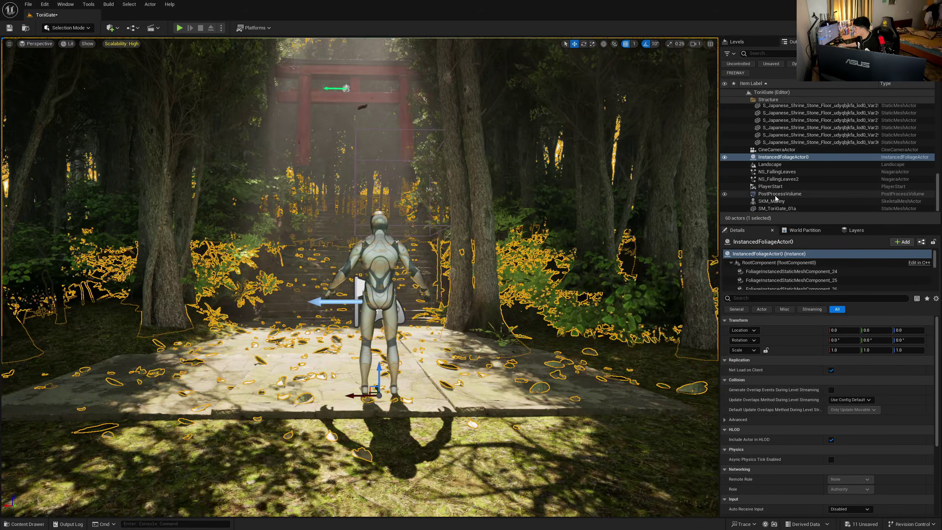
{"action": "left_click", "coordinate": [779, 193]}
{"action": "left_click_drag", "start_coordinate": [754, 224], "coordinate": [755, 174]}
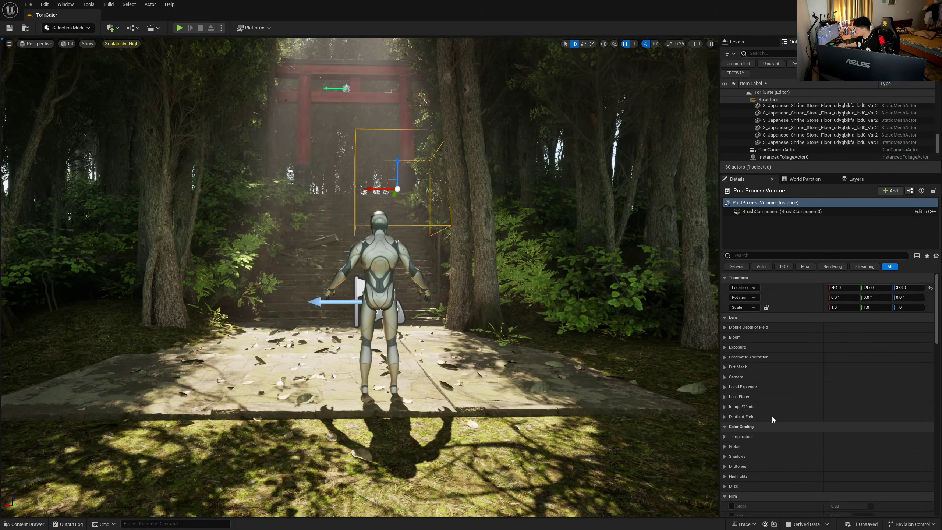
{"action": "scroll", "coordinate": [773, 417], "scroll_direction": "down", "scroll_amount": 10}
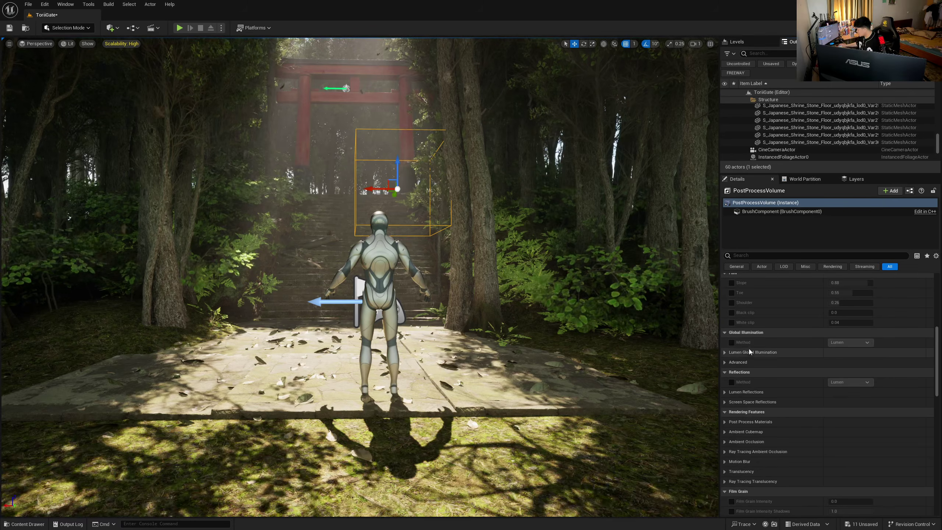
{"action": "left_click", "coordinate": [731, 342]}
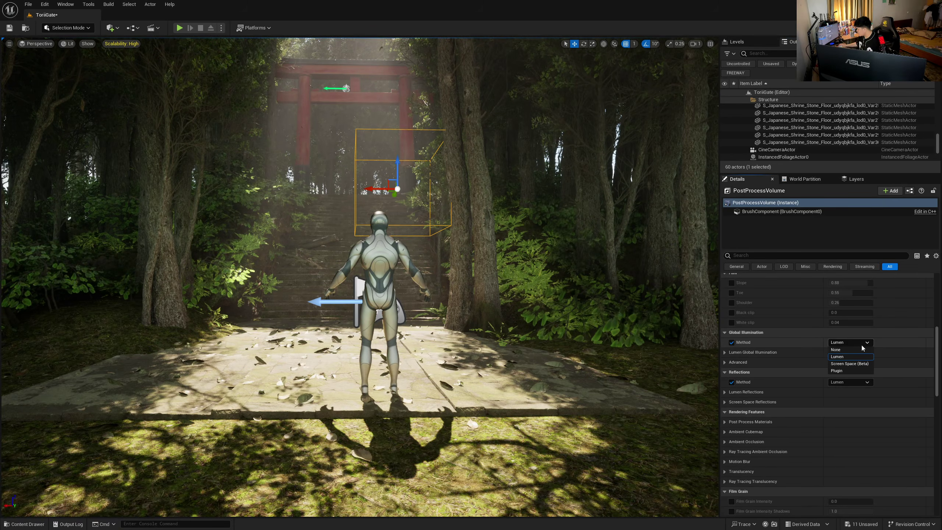
{"action": "left_click", "coordinate": [908, 356]}
{"action": "scroll", "coordinate": [786, 381], "scroll_direction": "down", "scroll_amount": 2}
{"action": "left_click", "coordinate": [725, 339]}
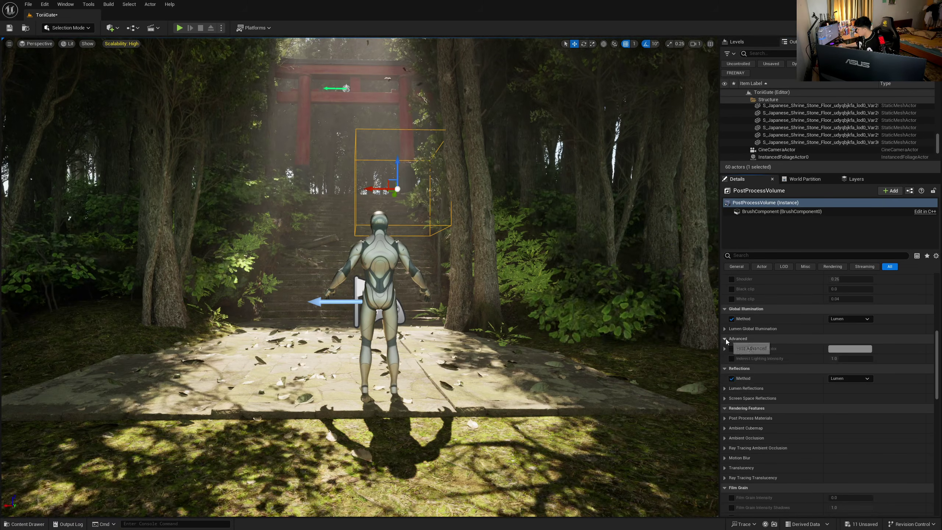
{"action": "left_click", "coordinate": [726, 339]}
{"action": "scroll", "coordinate": [751, 379], "scroll_direction": "down", "scroll_amount": 10}
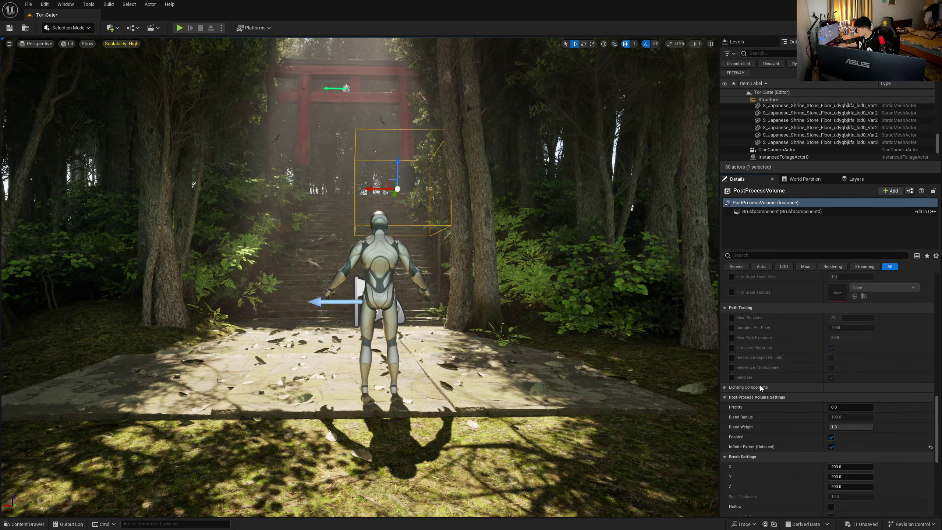
{"action": "scroll", "coordinate": [835, 424], "scroll_direction": "down", "scroll_amount": 6}
{"action": "left_click_drag", "start_coordinate": [937, 435], "coordinate": [927, 284]}
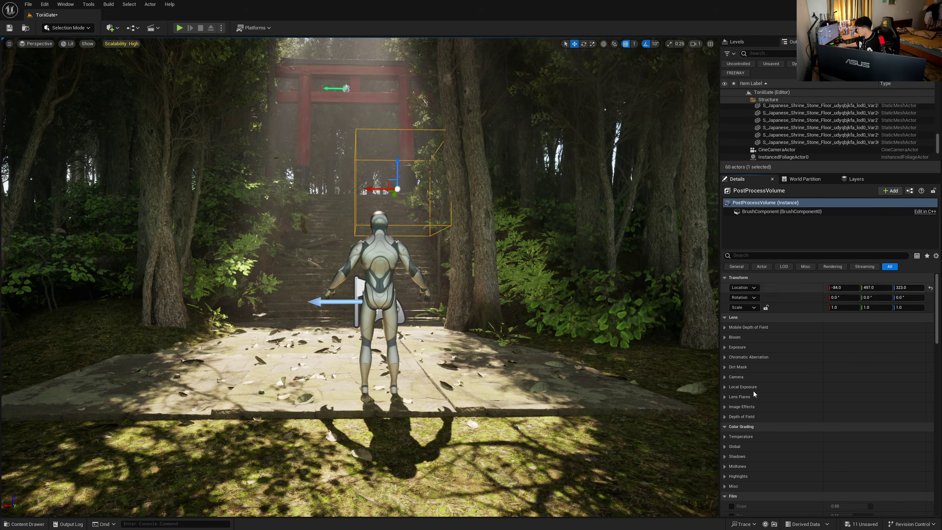
- Try a bloom intensity of about 0.84 in the PostProcessVolume and switch the override off again
{"action": "left_click", "coordinate": [738, 357]}
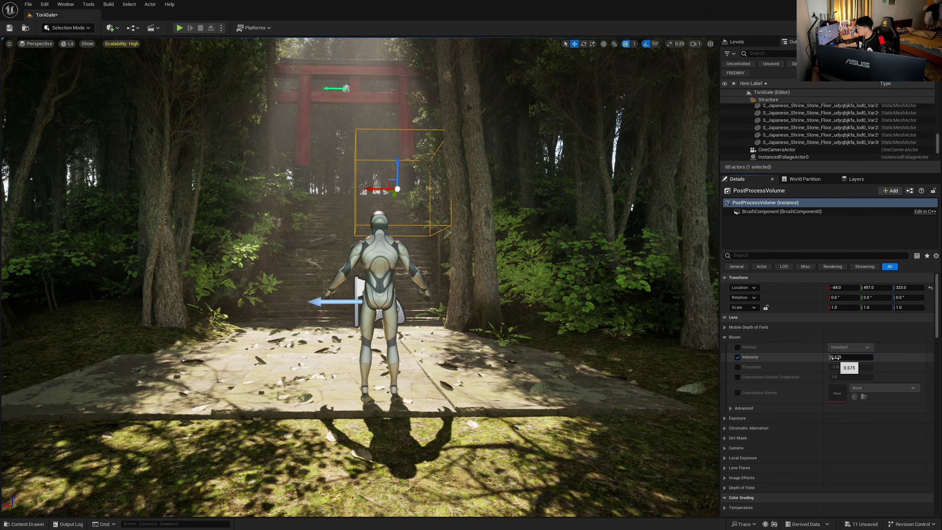
{"action": "left_click_drag", "start_coordinate": [836, 357], "coordinate": [853, 357]}
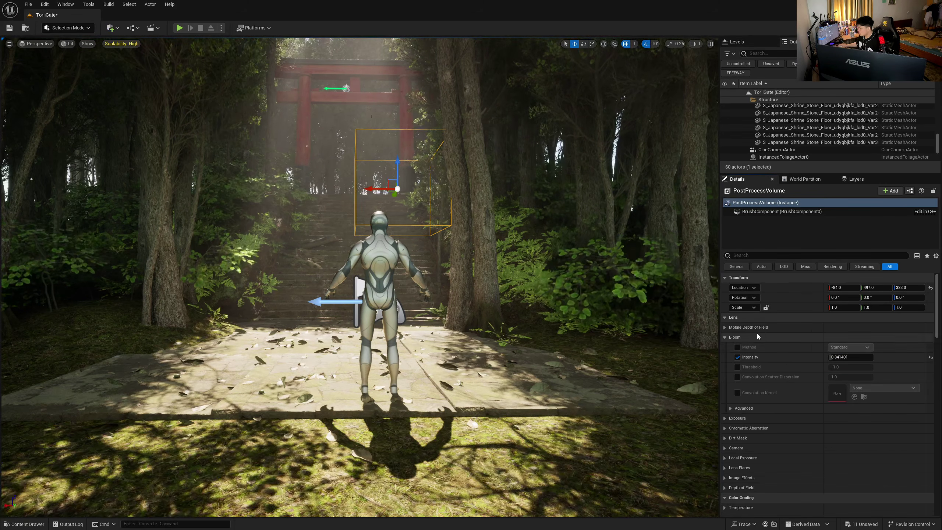
{"action": "scroll", "coordinate": [738, 371], "scroll_direction": "down", "scroll_amount": 3}
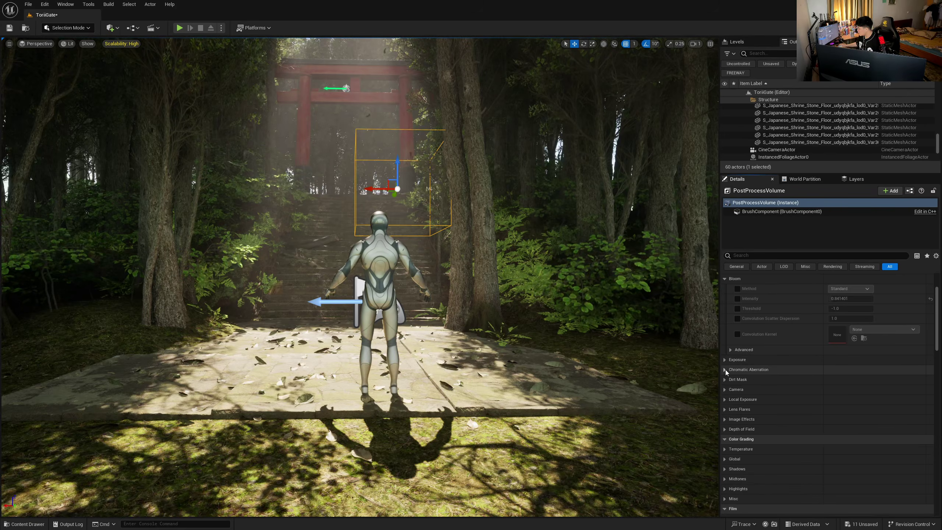
- Try an Exposure Compensation of 2.0 in the PostProcessVolume and check the scene from farther back
{"action": "left_click", "coordinate": [726, 370]}
{"action": "left_click", "coordinate": [738, 359]}
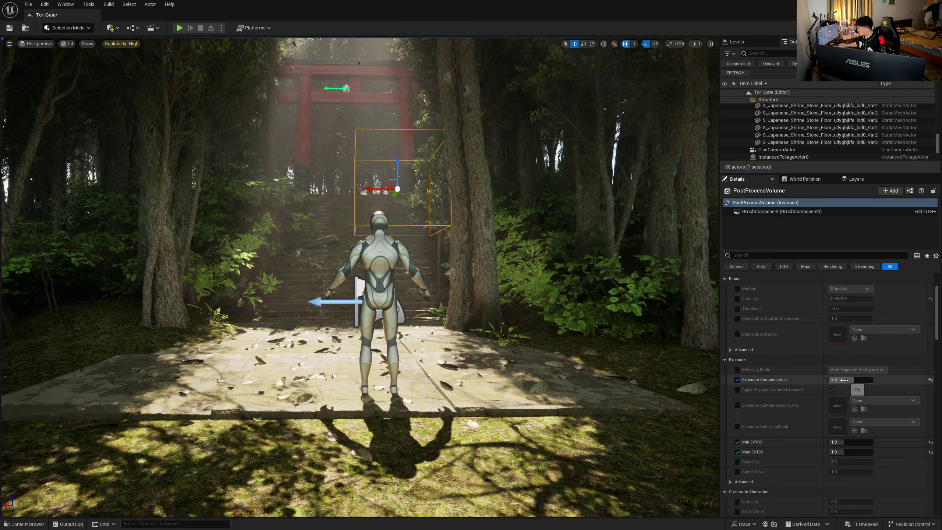
{"action": "key", "text": "2"}
{"action": "key", "text": "s"}
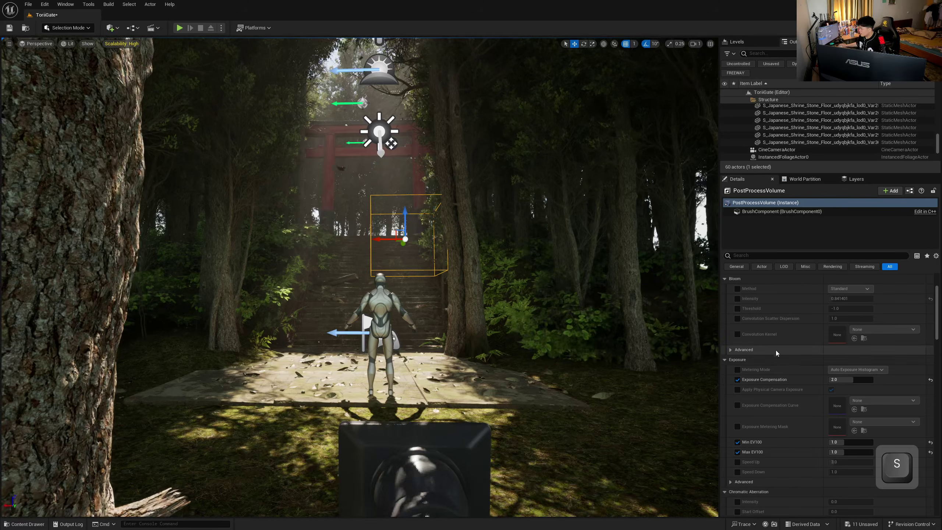
- Set the PostProcessVolume's Exposure Compensation to 1.0 and check the darker scene around the mannequin and stairs
{"action": "left_click", "coordinate": [851, 380]}
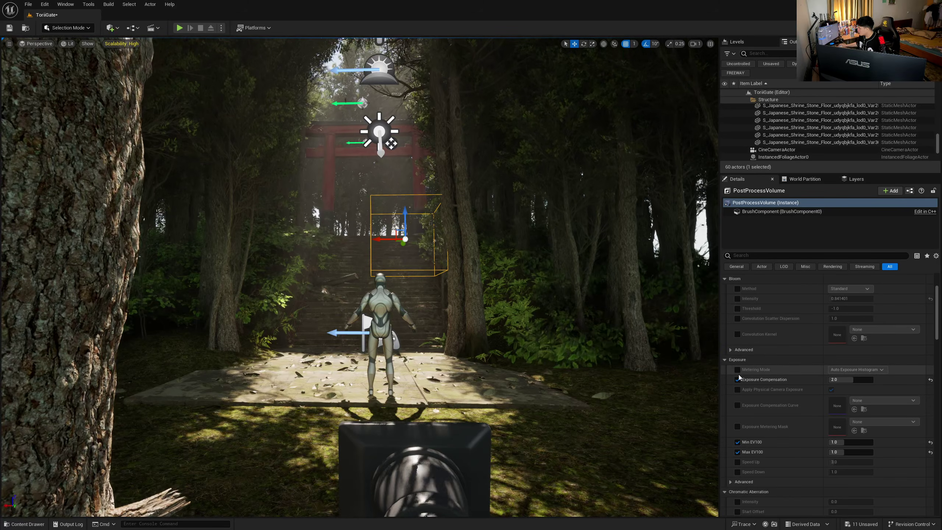
{"action": "type", "text": "1"}
{"action": "key", "text": "Return"}
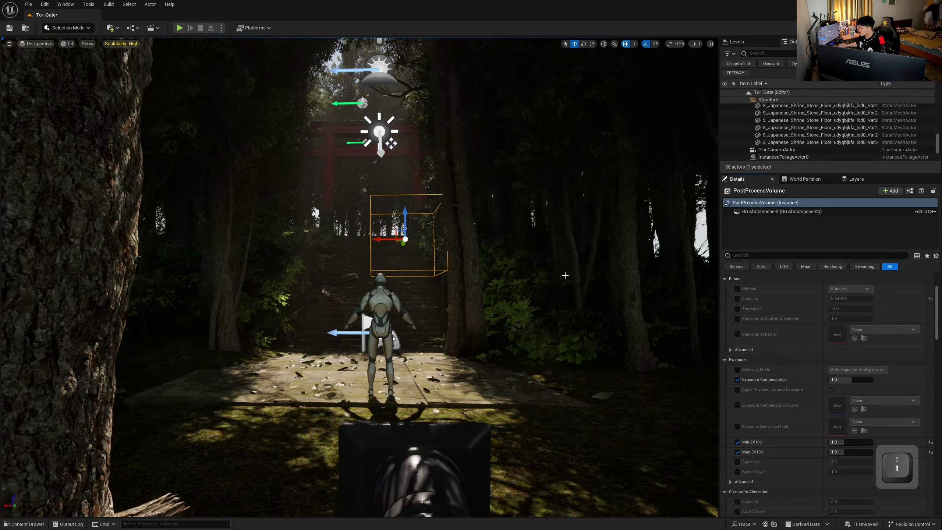
{"action": "key", "text": "w"}
{"action": "key", "text": "s"}
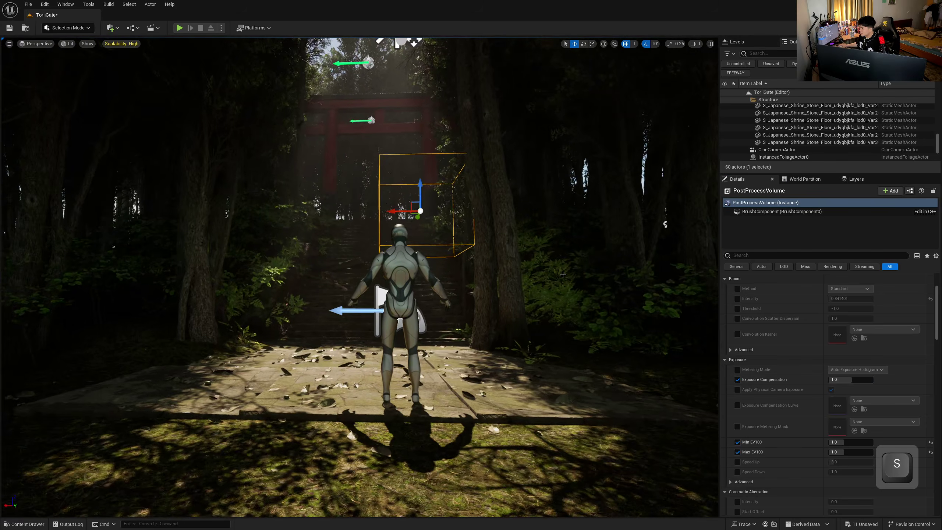
{"action": "key", "text": "a"}
{"action": "key", "text": "a"}
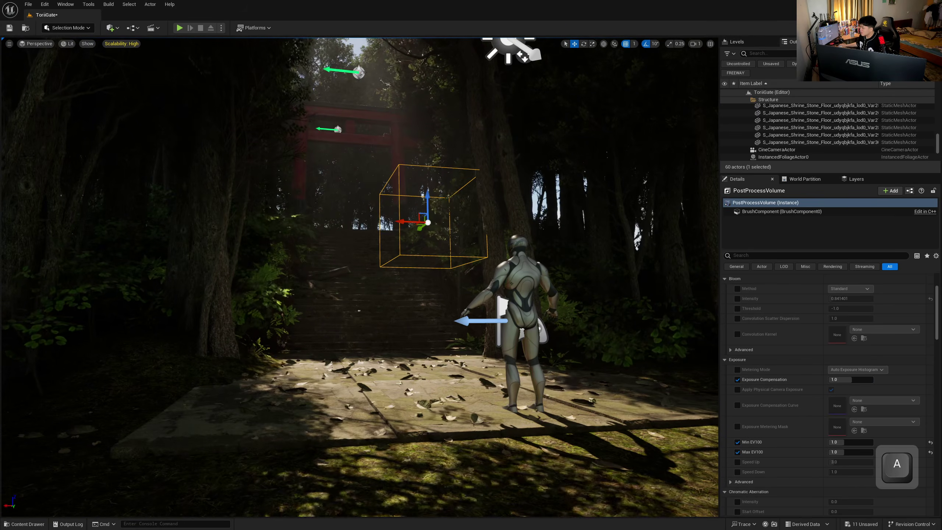
- Rotate the DirectionalLight to about 63.3°, -81.9°, -96.0° so that sunlight falls across the stone stairs
{"action": "left_click", "coordinate": [514, 51]}
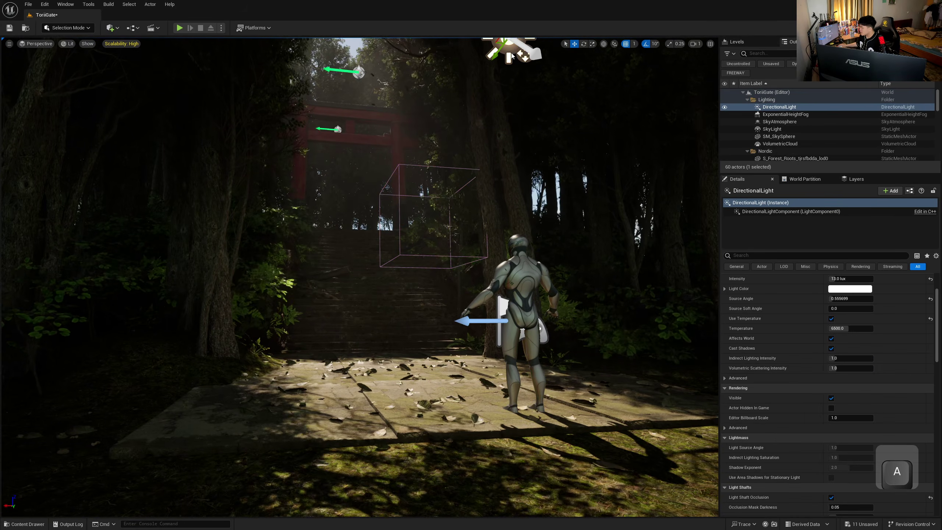
{"action": "key", "text": "s"}
{"action": "key", "text": "e"}
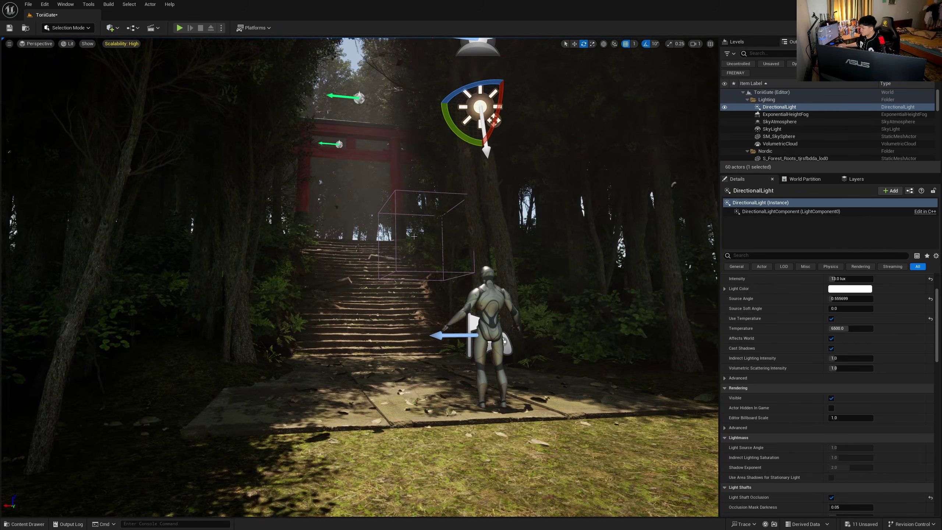
{"action": "right_click_drag", "start_coordinate": [415, 236], "coordinate": [421, 268]}
{"action": "key", "text": "s"}
{"action": "scroll", "coordinate": [774, 375], "scroll_direction": "up", "scroll_amount": 3}
- Enable the PostProcessVolume's bloom intensity override and set it to 2.5
{"action": "scroll", "coordinate": [761, 154], "scroll_direction": "down", "scroll_amount": 10}
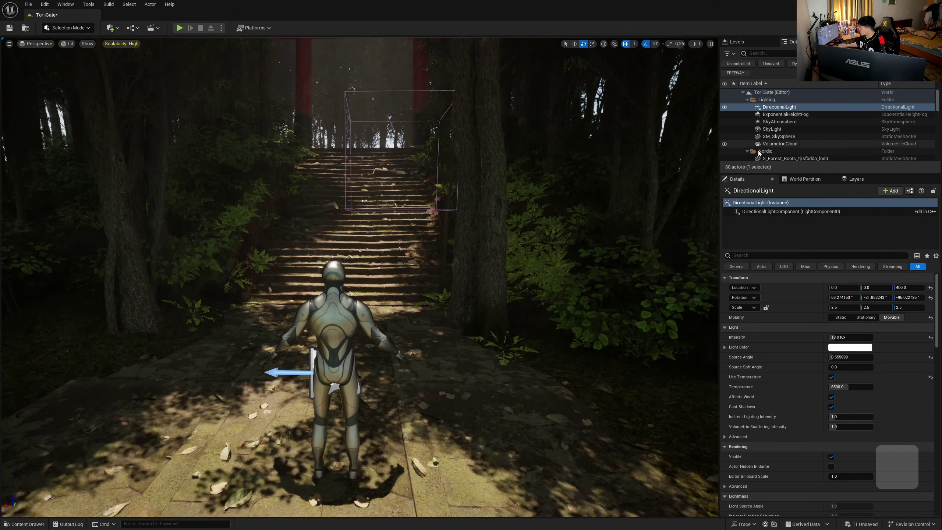
{"action": "scroll", "coordinate": [761, 154], "scroll_direction": "down", "scroll_amount": 5}
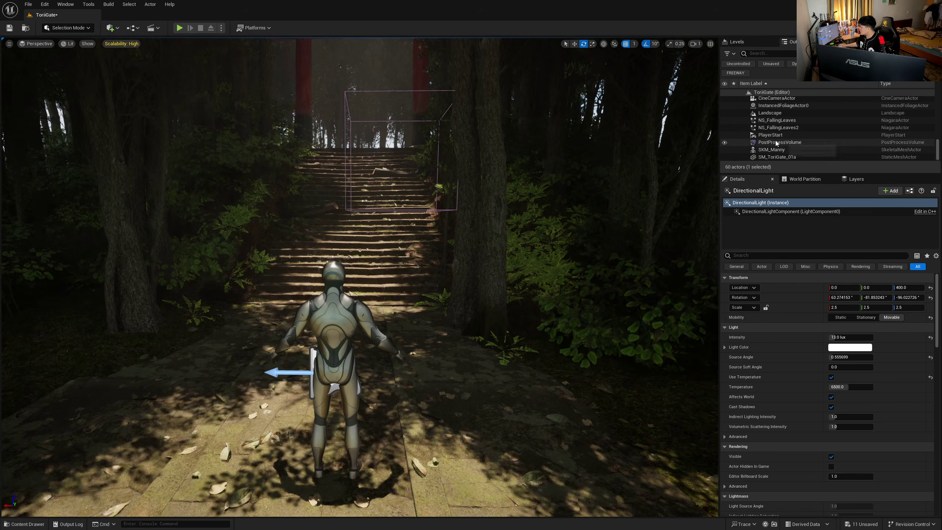
{"action": "left_click", "coordinate": [779, 142]}
{"action": "left_click", "coordinate": [737, 357]}
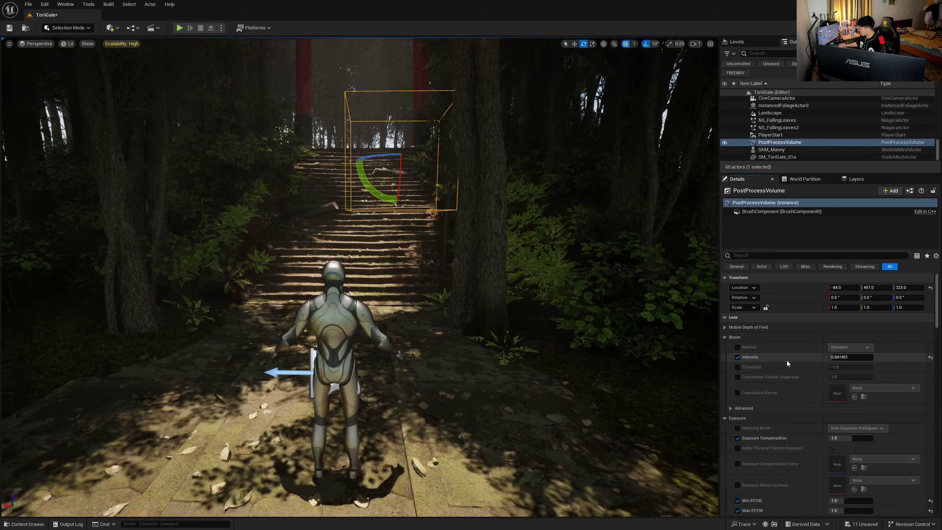
{"action": "left_click", "coordinate": [851, 357]}
{"action": "type", "text": "2.5"}
{"action": "key", "text": "Return"}
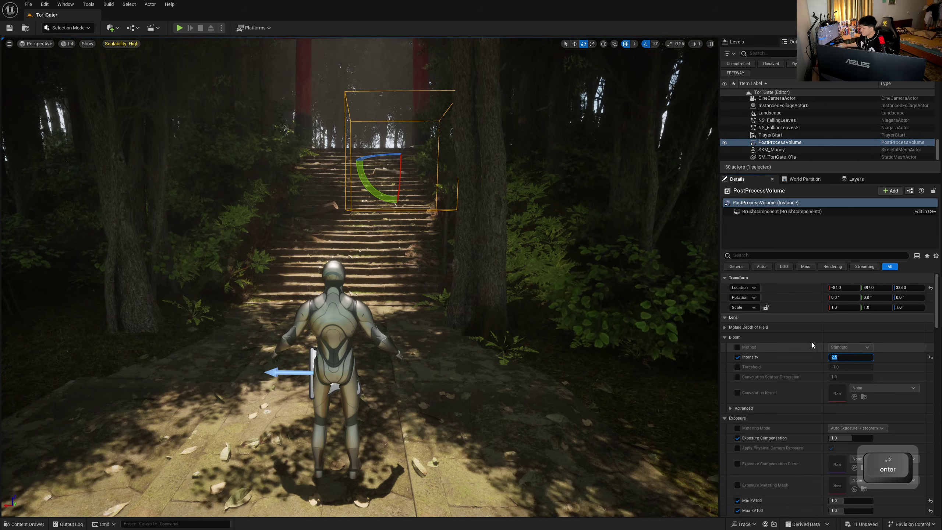
- Try the Convolution bloom method, return it to Standard and switch the method override off
{"action": "left_click", "coordinate": [848, 347]}
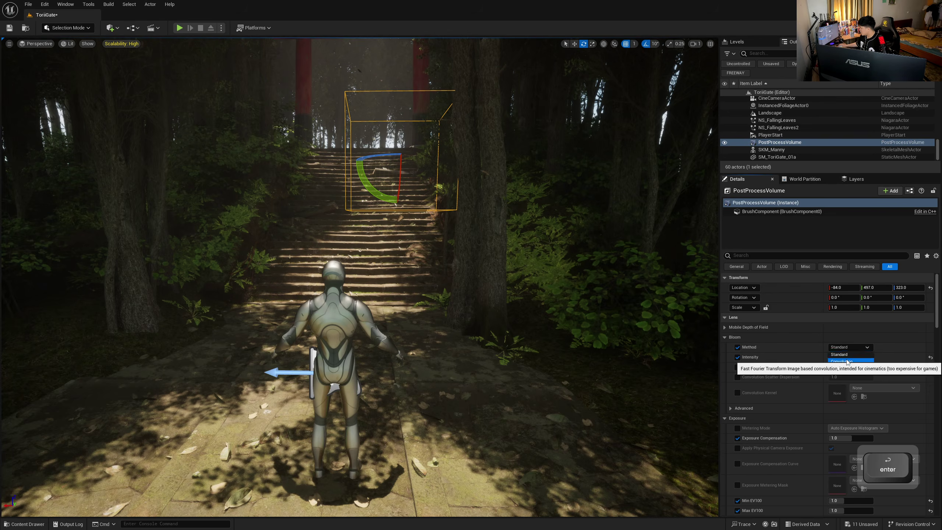
{"action": "left_click", "coordinate": [847, 362]}
{"action": "left_click", "coordinate": [843, 349]}
{"action": "left_click", "coordinate": [841, 355]}
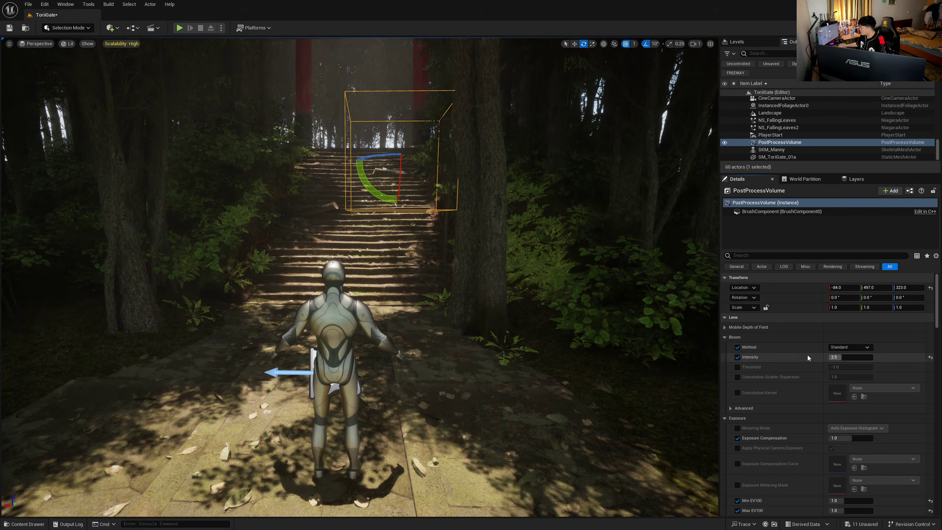
{"action": "key", "text": "s"}
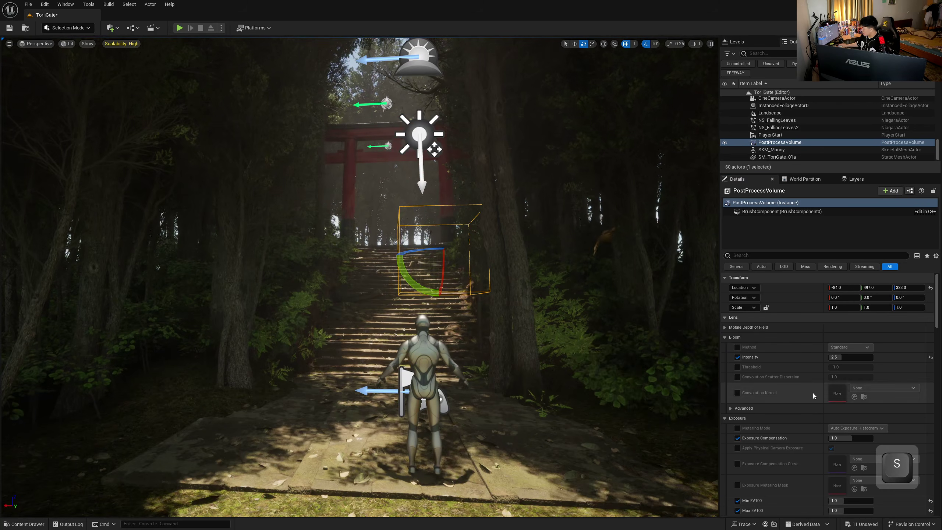
- Enable the PostProcessVolume's bloom threshold, set it to about -0.55 and compare the scene with and without it
{"action": "left_click", "coordinate": [738, 367]}
{"action": "left_click_drag", "start_coordinate": [850, 367], "coordinate": [854, 367]}
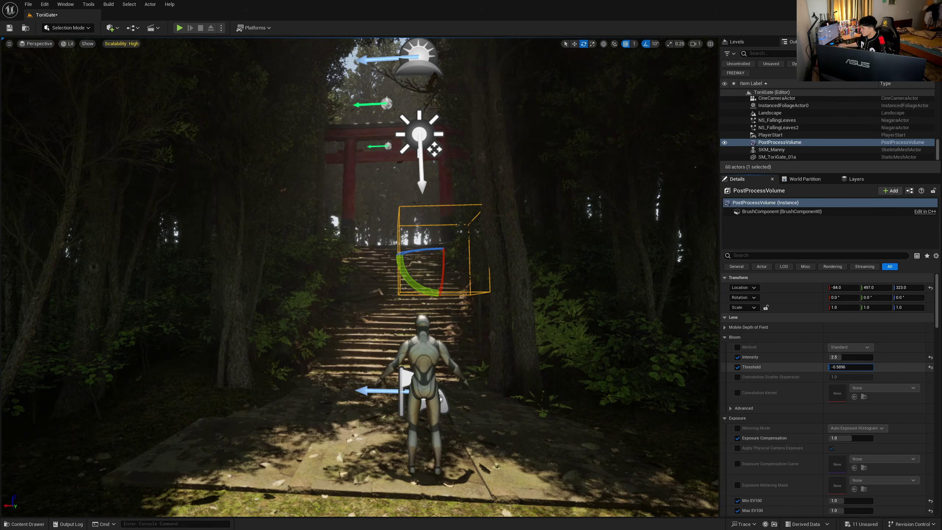
{"action": "key", "text": "w"}
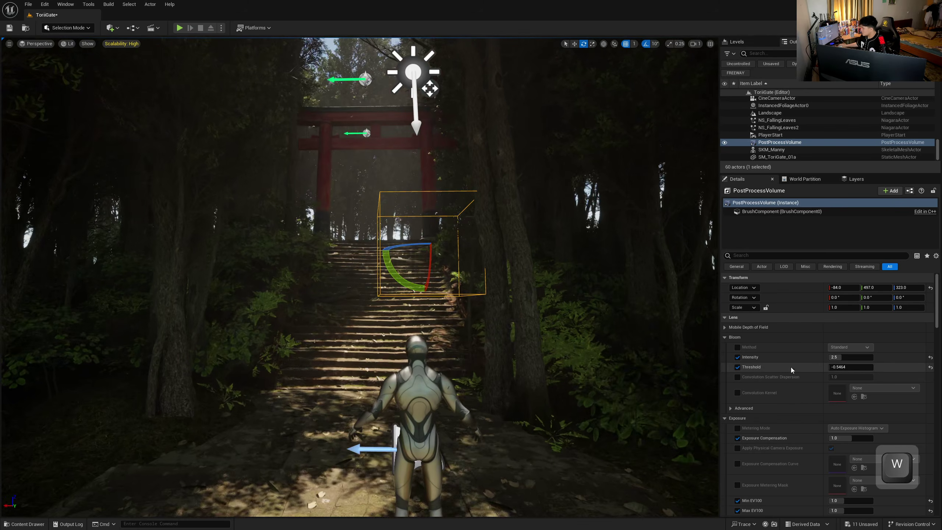
{"action": "left_click", "coordinate": [738, 367]}
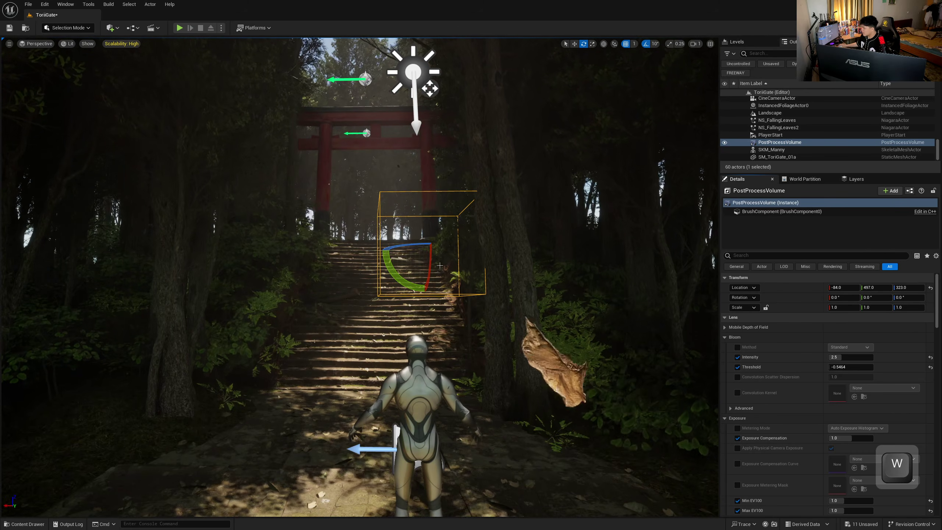
{"action": "key", "text": "w"}
{"action": "key", "text": "w"}
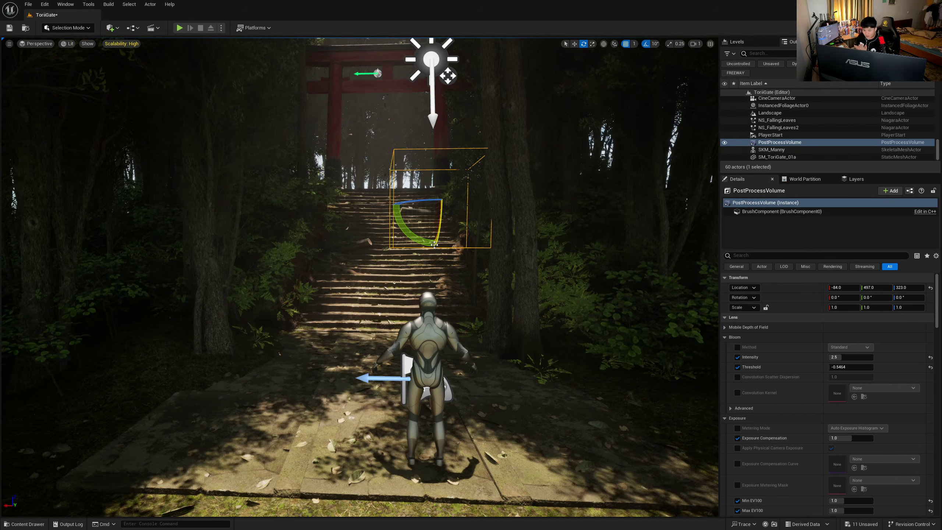
- Create a folder named LUT in the project's Content folder and open it
{"action": "left_click", "coordinate": [28, 524]}
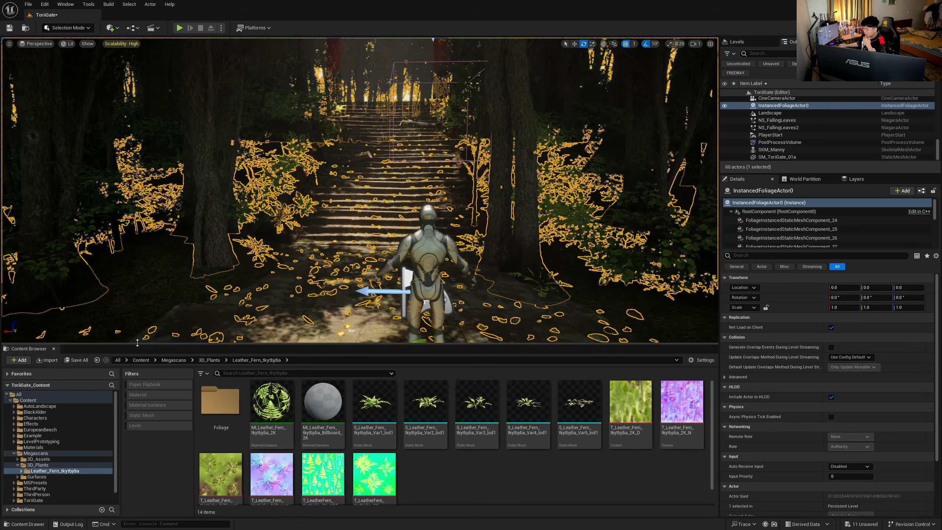
{"action": "left_click_drag", "start_coordinate": [133, 344], "coordinate": [132, 205]}
{"action": "left_click", "coordinate": [28, 260]}
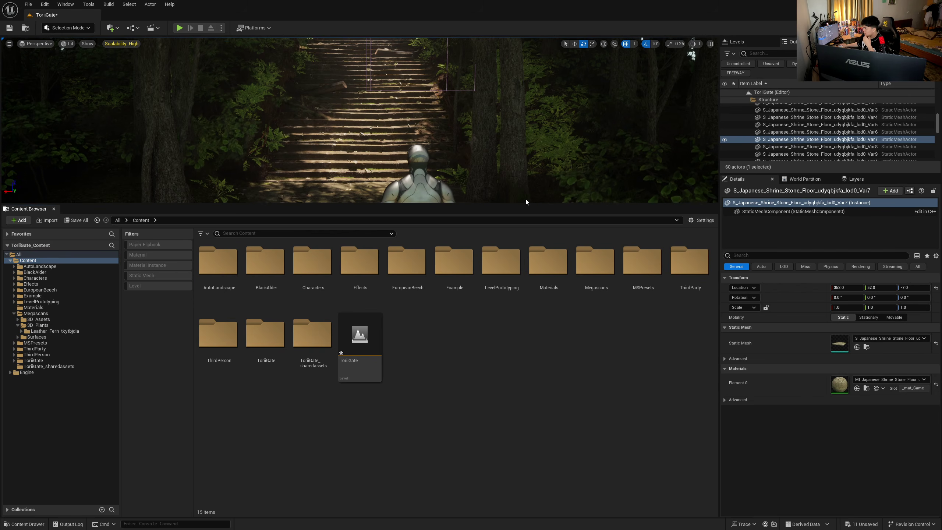
{"action": "right_click", "coordinate": [477, 366]}
{"action": "left_click", "coordinate": [509, 119]}
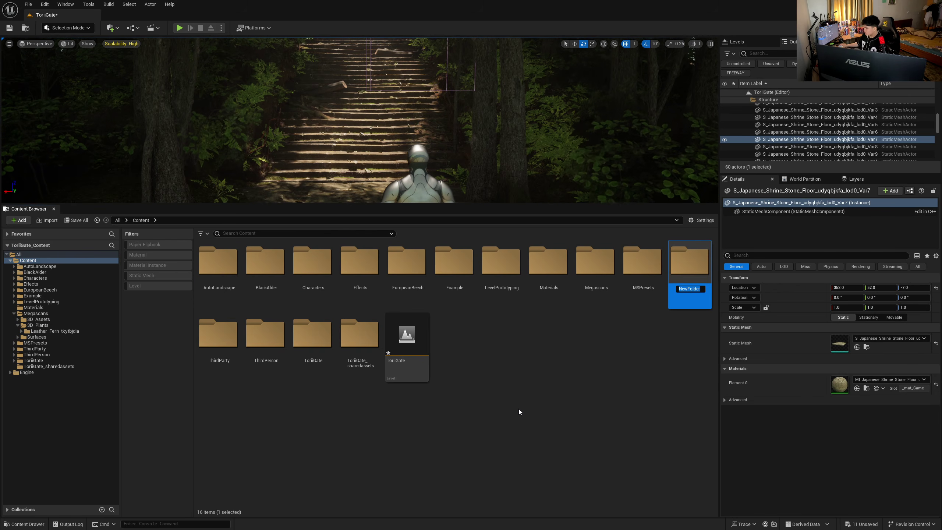
{"action": "type", "text": "LUT"}
{"action": "key", "text": "Return"}
{"action": "key", "text": "Return"}
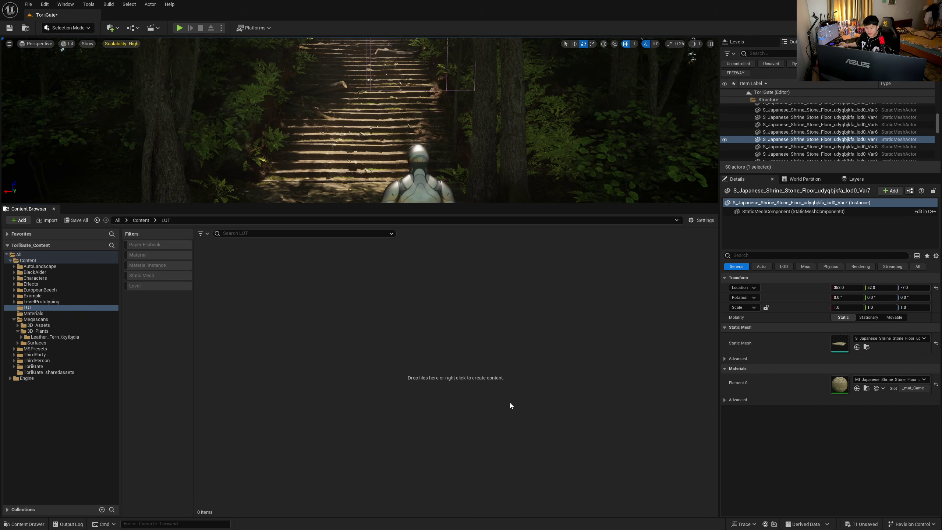
- Save all unsaved content and relaunch the project from ToriiGate_Content.uproject in File Explorer
{"action": "key", "text": "ctrl+shift+s"}
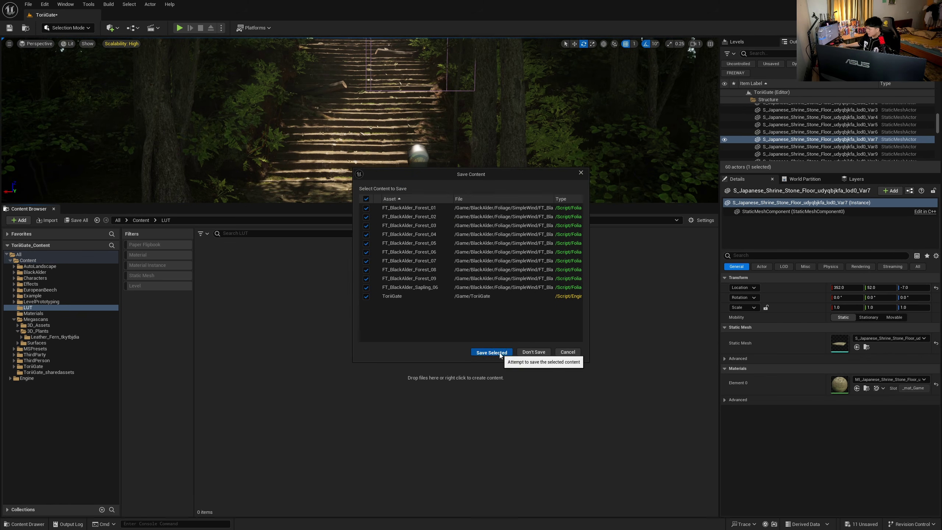
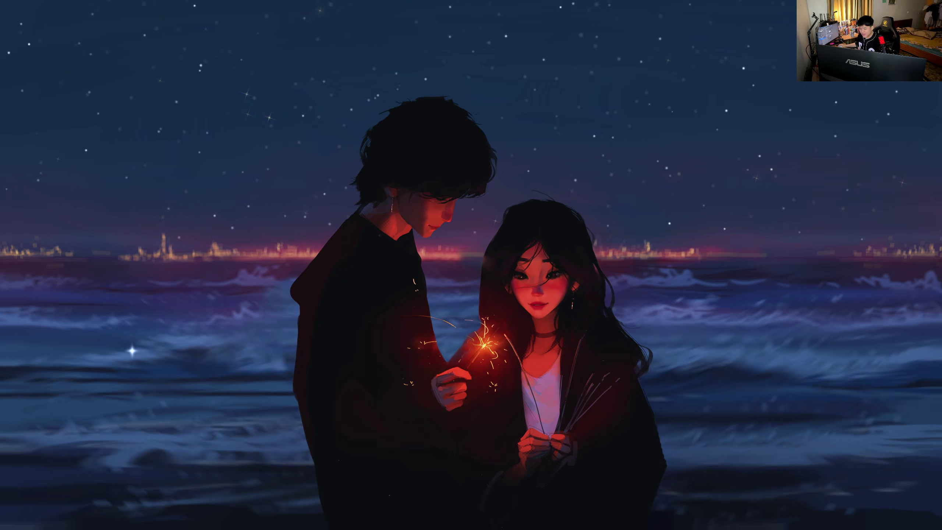
{"action": "key", "text": "alt+Tab"}
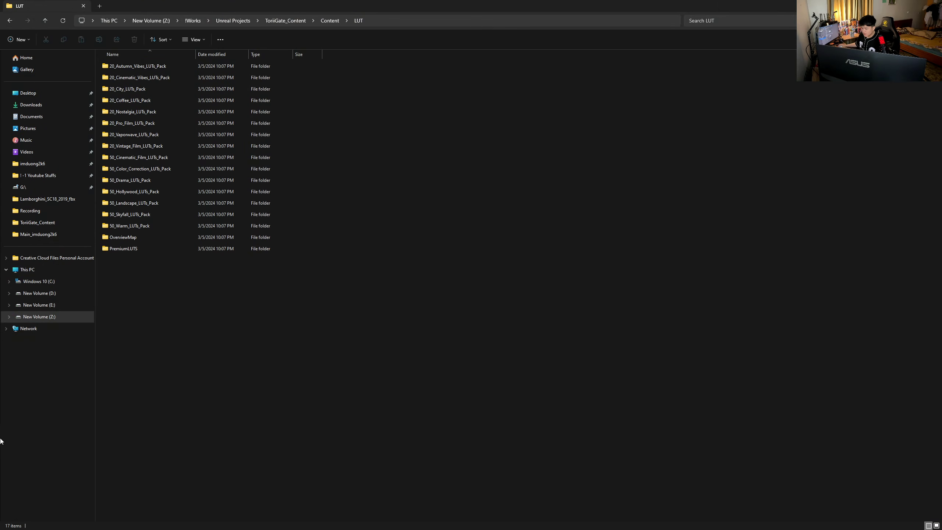
{"action": "left_click", "coordinate": [292, 20]}
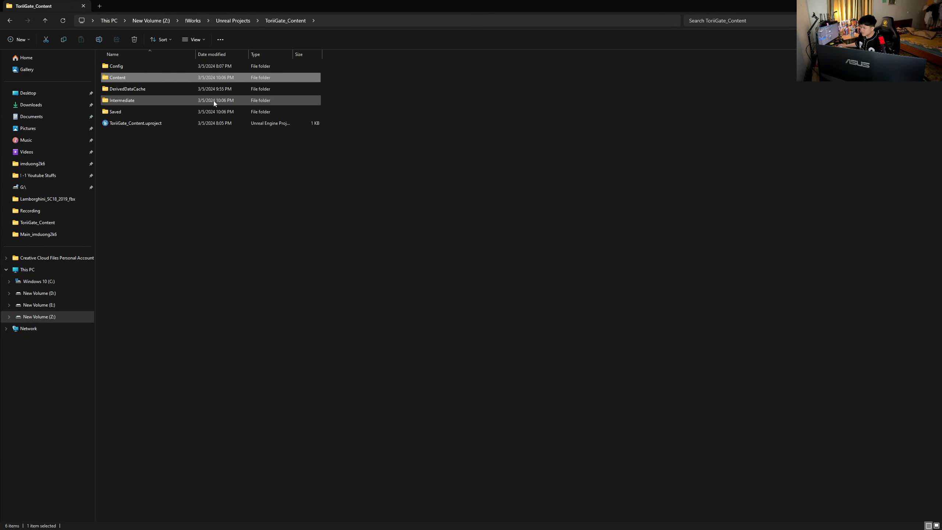
{"action": "left_click", "coordinate": [142, 126]}
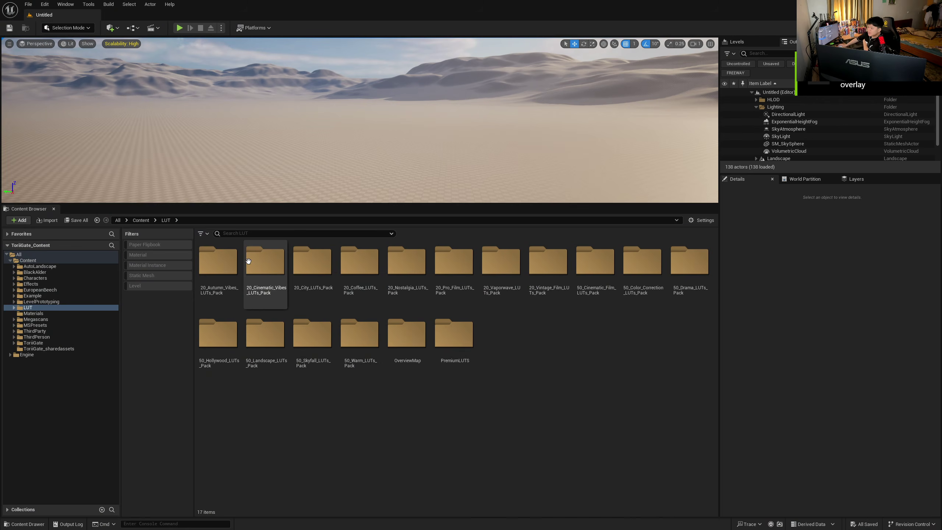
- Expand the LUT folder, open the ToriiGate level from the Content folder and dismiss the Message Log
{"action": "left_click", "coordinate": [239, 258]}
{"action": "double_click", "coordinate": [240, 256]}
{"action": "left_click", "coordinate": [56, 260]}
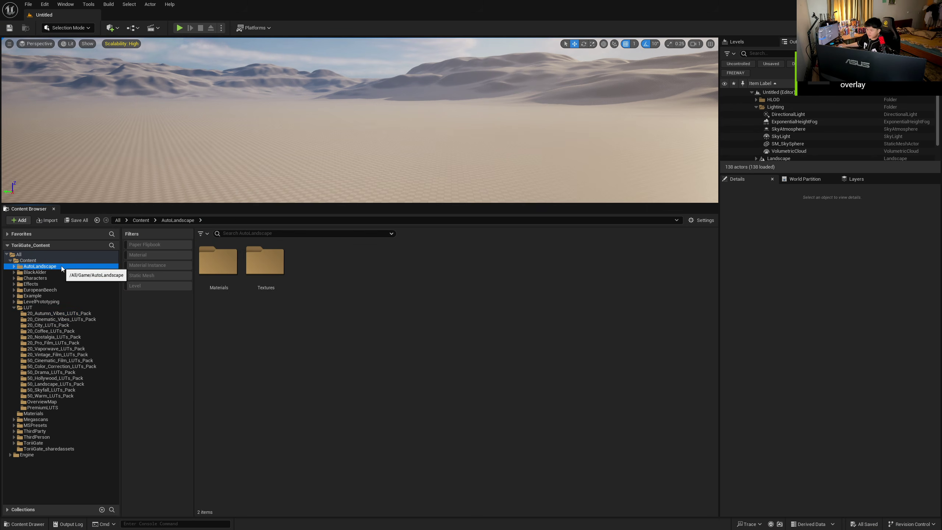
{"action": "double_click", "coordinate": [412, 356]}
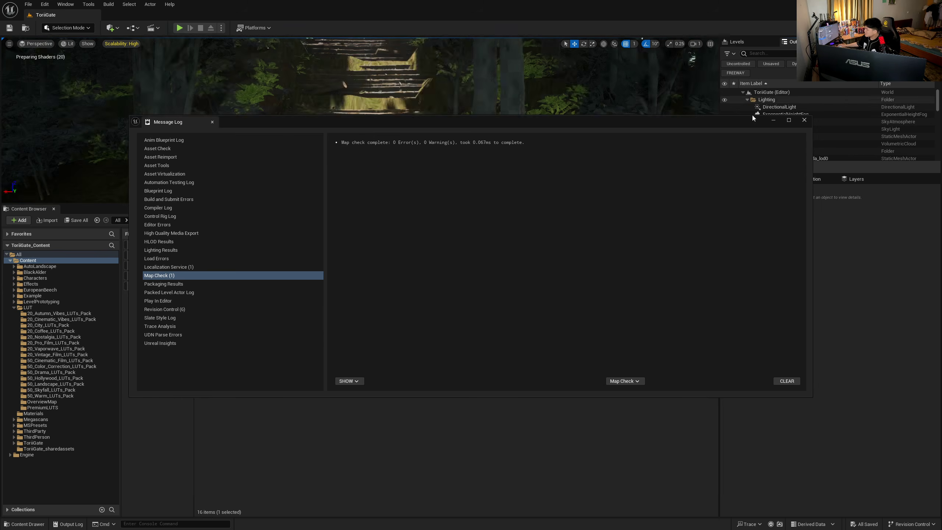
{"action": "left_click", "coordinate": [805, 120]}
- Select the PostProcessVolume, filter its details for LUT and enable the Color Grading LUT and Color Grading LUT Intensity overrides
{"action": "left_click", "coordinate": [748, 99]}
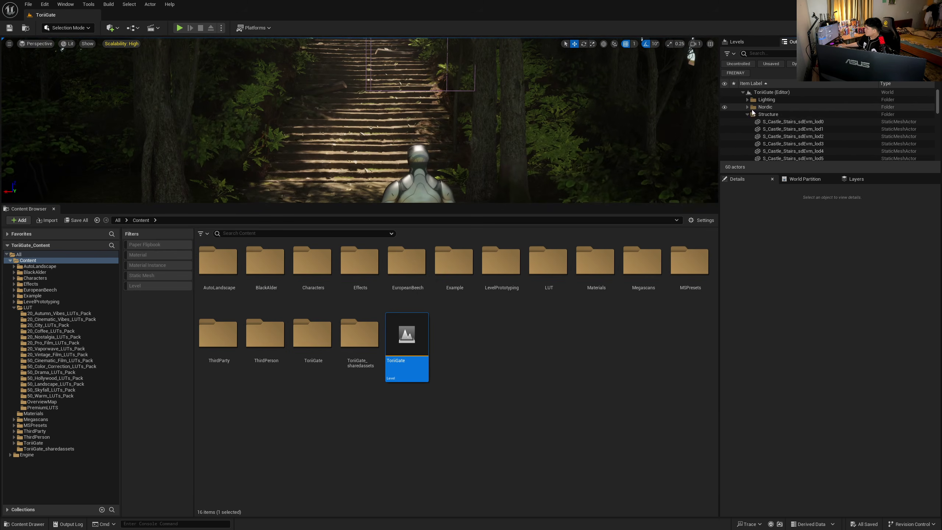
{"action": "left_click", "coordinate": [747, 107]}
{"action": "scroll", "coordinate": [773, 152], "scroll_direction": "down", "scroll_amount": 2}
{"action": "left_click", "coordinate": [775, 143]}
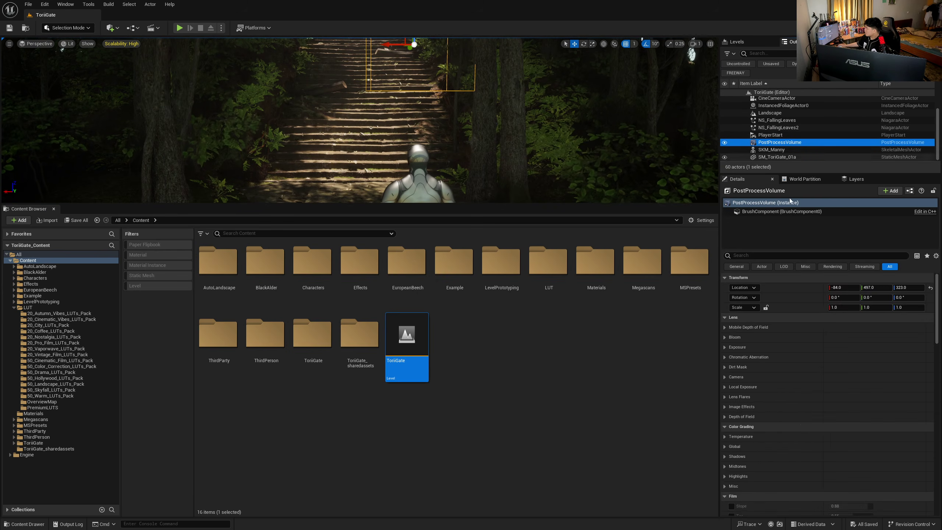
{"action": "scroll", "coordinate": [758, 314], "scroll_direction": "up", "scroll_amount": 2}
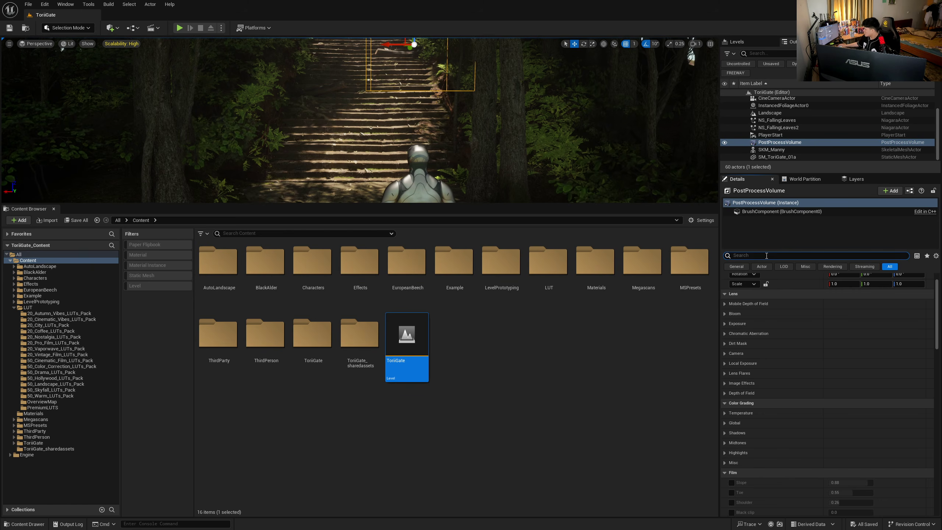
{"action": "left_click", "coordinate": [767, 256]}
{"action": "type", "text": "LUT"}
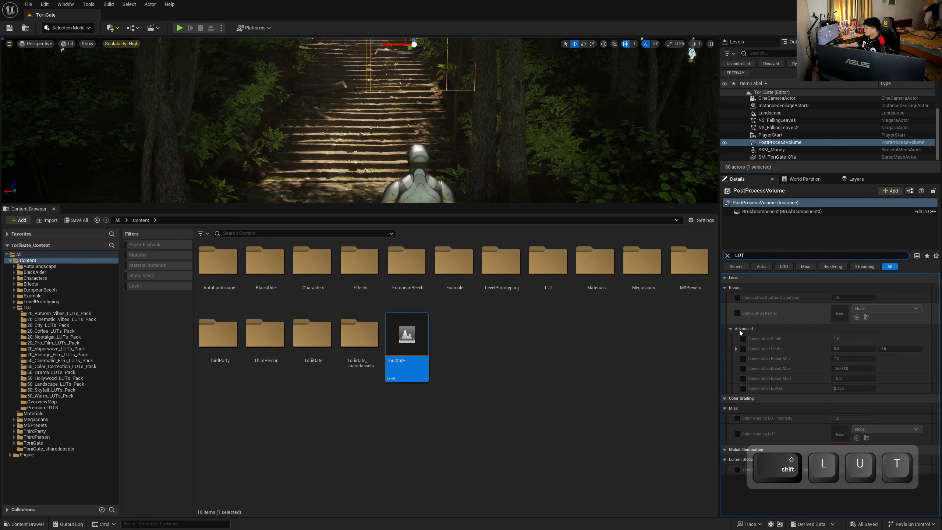
{"action": "left_click", "coordinate": [738, 314]}
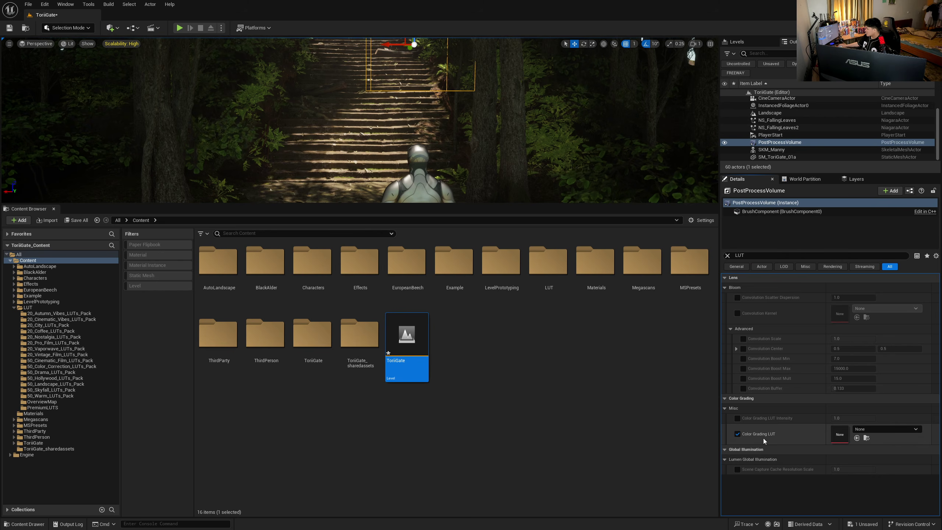
{"action": "left_click", "coordinate": [738, 418]}
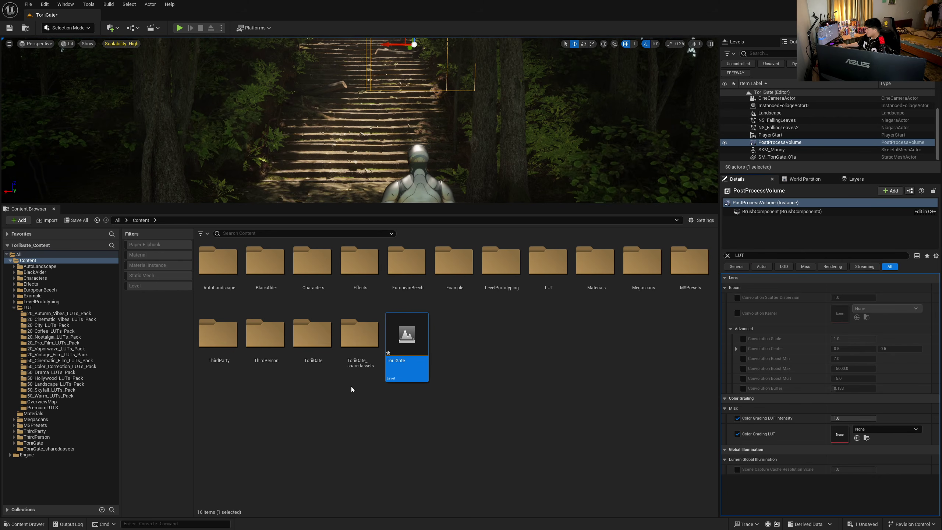
- Browse the LUT packs and try Landscape_LUT__8 from 50_Landscape_LUTs_Pack as the Color Grading LUT
{"action": "left_click", "coordinate": [55, 314]}
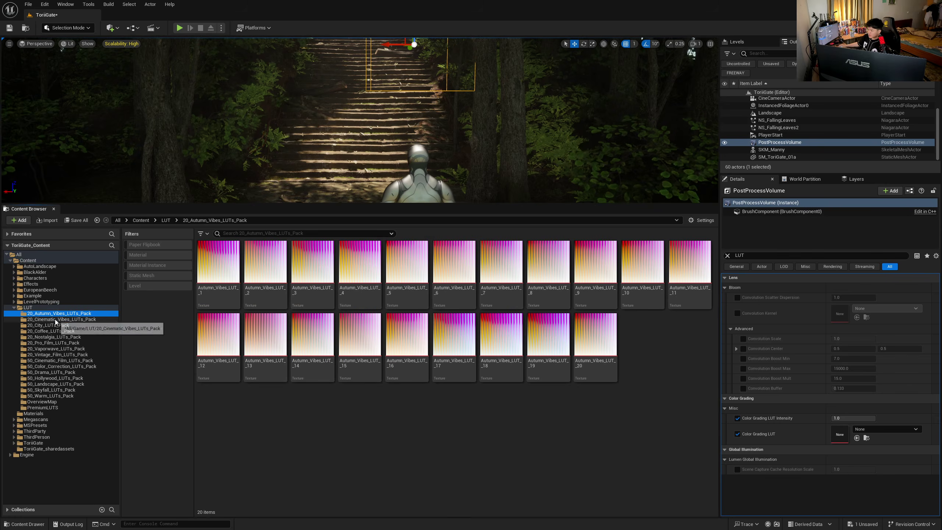
{"action": "left_click", "coordinate": [56, 326]}
{"action": "left_click", "coordinate": [56, 332]}
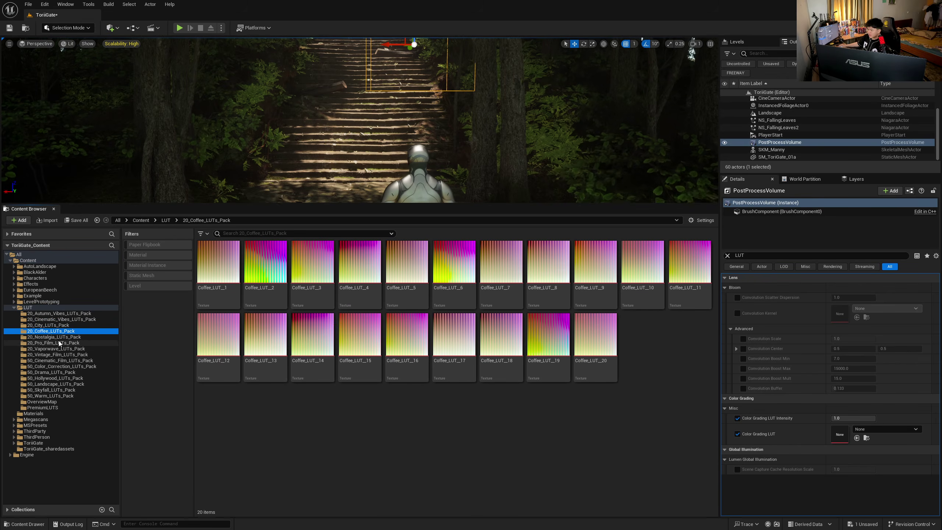
{"action": "left_click", "coordinate": [58, 391]}
{"action": "left_click", "coordinate": [79, 385]}
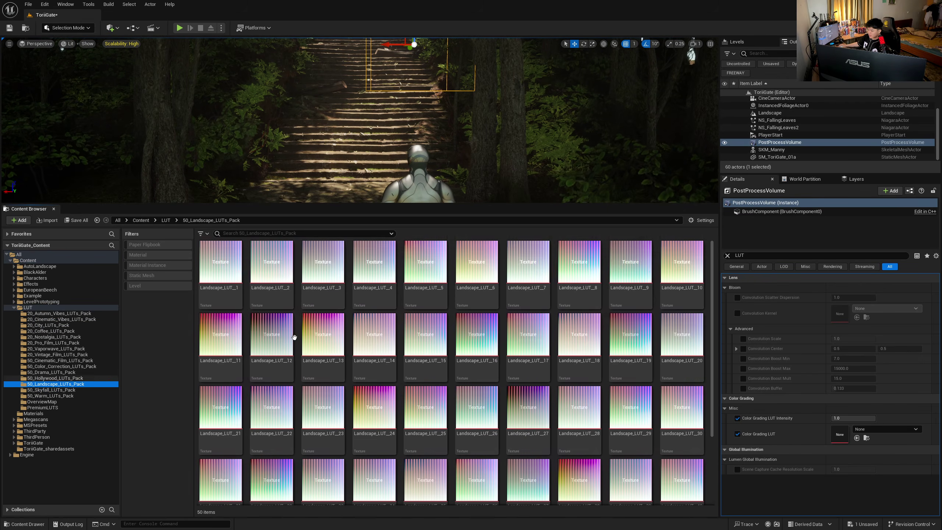
{"action": "left_click_drag", "start_coordinate": [579, 270], "coordinate": [840, 434]}
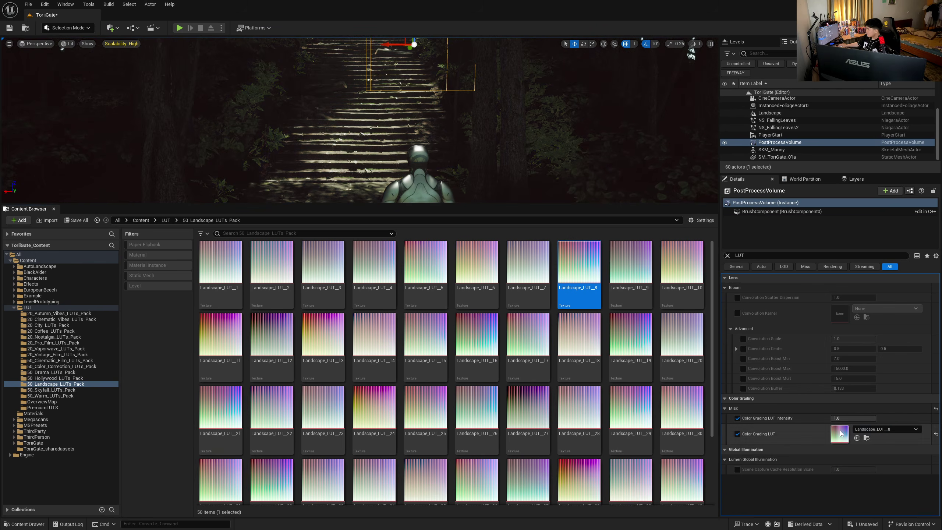
- Enlarge the viewport and switch it to the CineCameraActor view
{"action": "right_click_drag", "start_coordinate": [292, 186], "coordinate": [292, 203]}
{"action": "key", "text": "w"}
{"action": "key", "text": "s"}
{"action": "left_click_drag", "start_coordinate": [292, 203], "coordinate": [293, 321]}
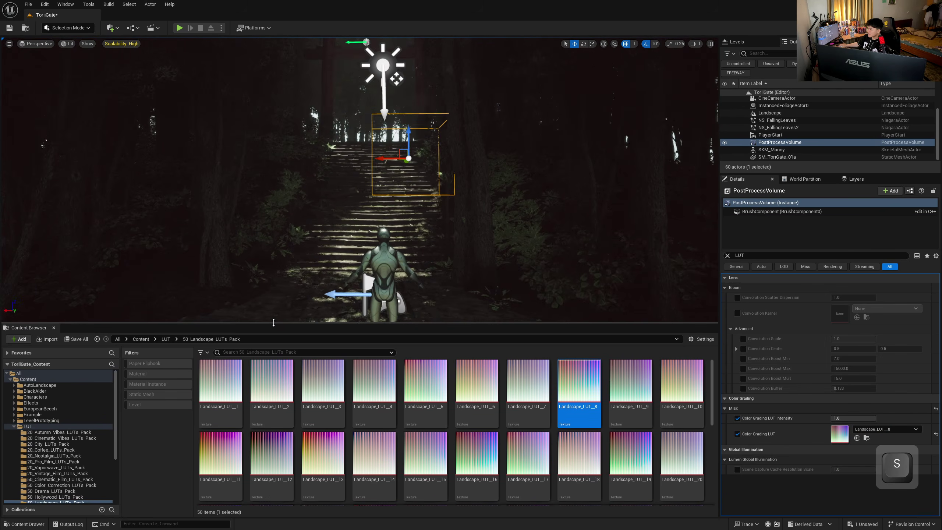
{"action": "left_click", "coordinate": [42, 43]}
{"action": "left_click", "coordinate": [59, 134]}
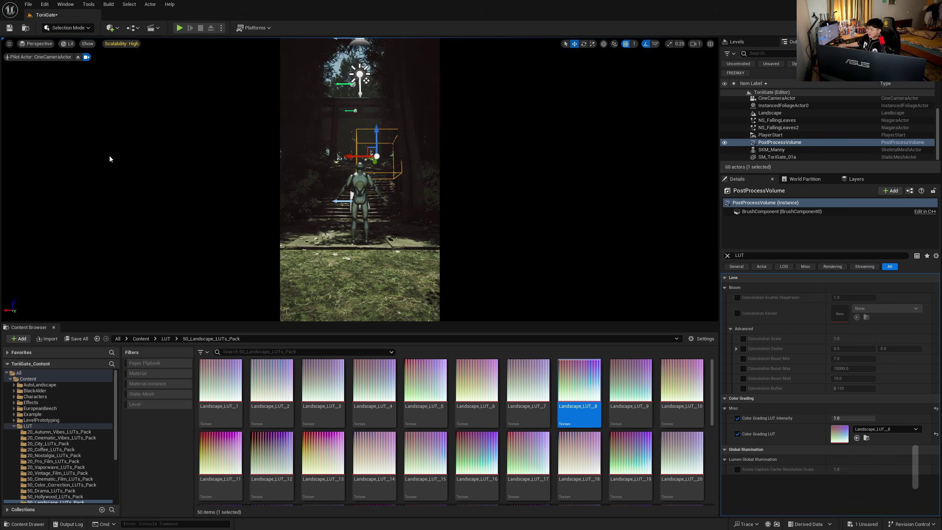
- Try Landscape_LUT__38, Landscape_LUT__50 and Landscape_LUT__41 in turn as the Color Grading LUT
{"action": "scroll", "coordinate": [409, 427], "scroll_direction": "down", "scroll_amount": 6}
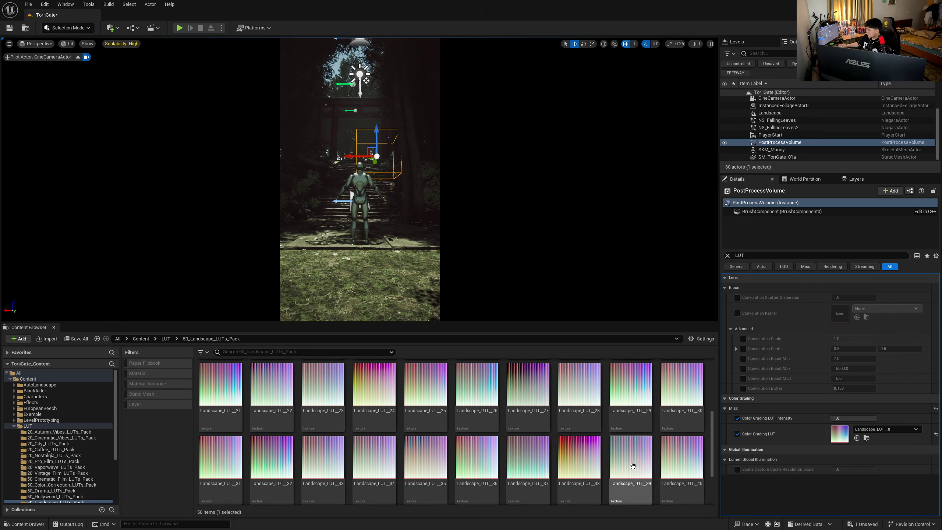
{"action": "left_click_drag", "start_coordinate": [846, 414], "coordinate": [846, 431]}
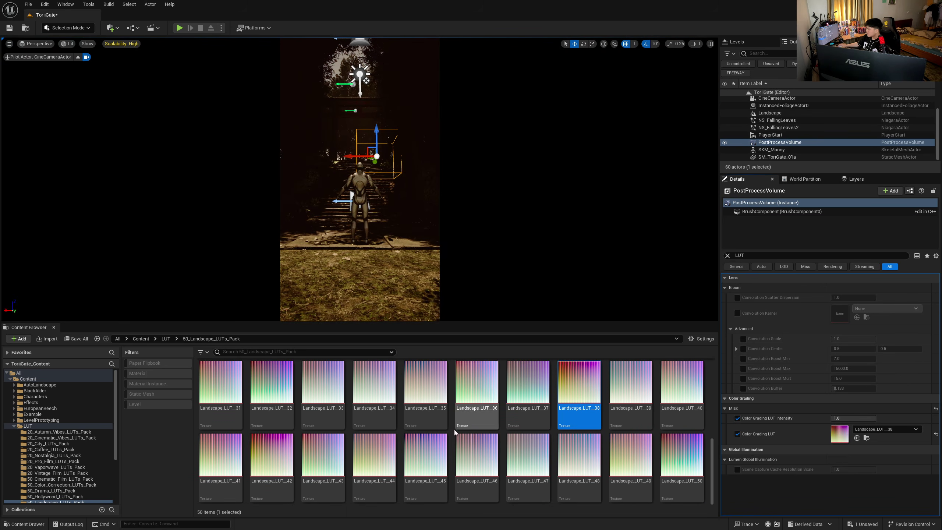
{"action": "left_click_drag", "start_coordinate": [667, 456], "coordinate": [840, 434]}
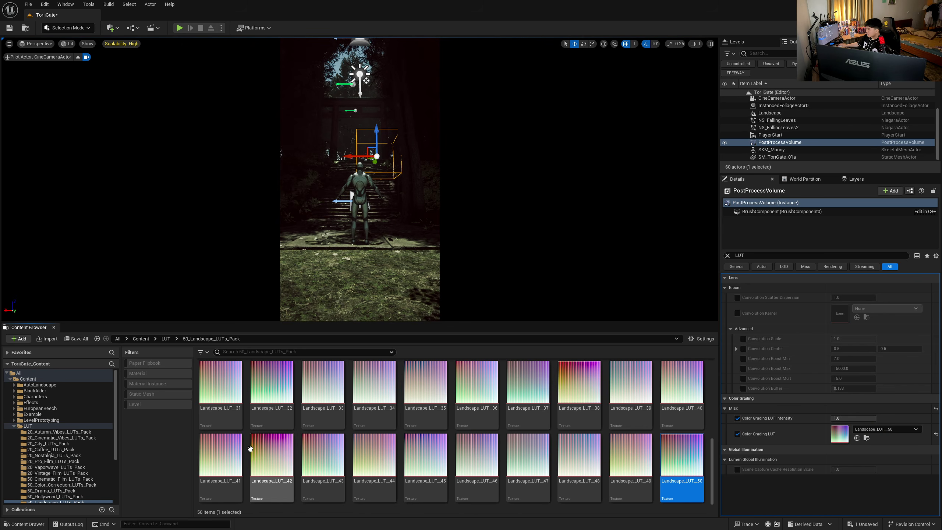
{"action": "left_click_drag", "start_coordinate": [220, 457], "coordinate": [841, 434]}
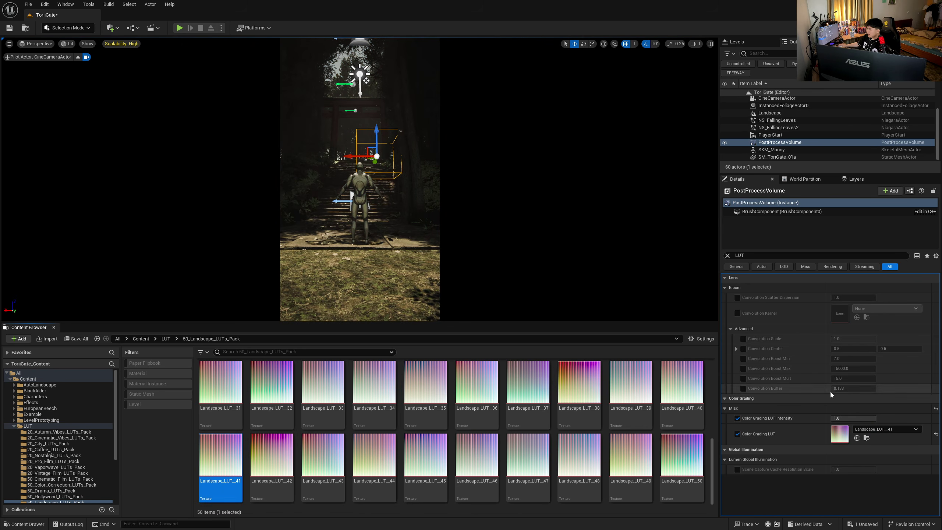
- Try the Color Grading LUT Intensity at 0 and raise it again to compare the graded and ungraded scene
{"action": "left_click", "coordinate": [853, 418]}
{"action": "type", "text": "0"}
{"action": "key", "text": "Return"}
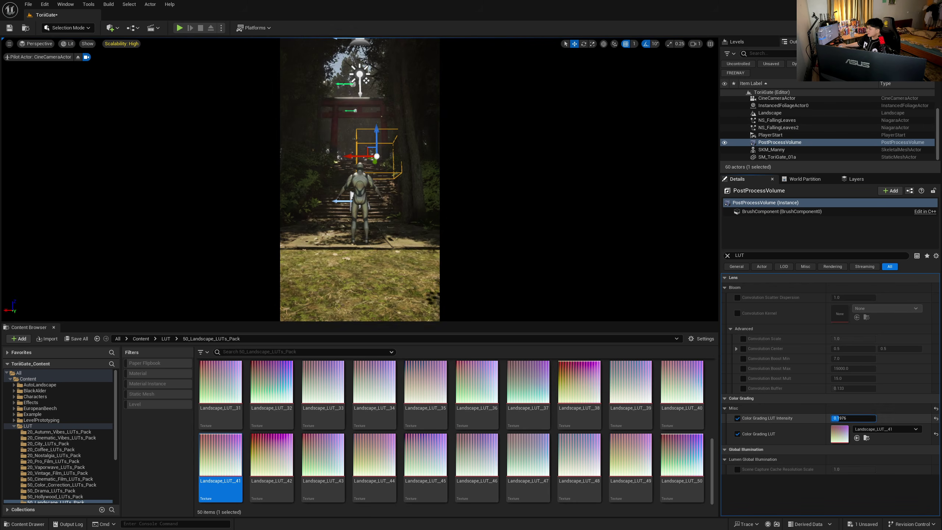
{"action": "left_click_drag", "start_coordinate": [835, 418], "coordinate": [864, 418]}
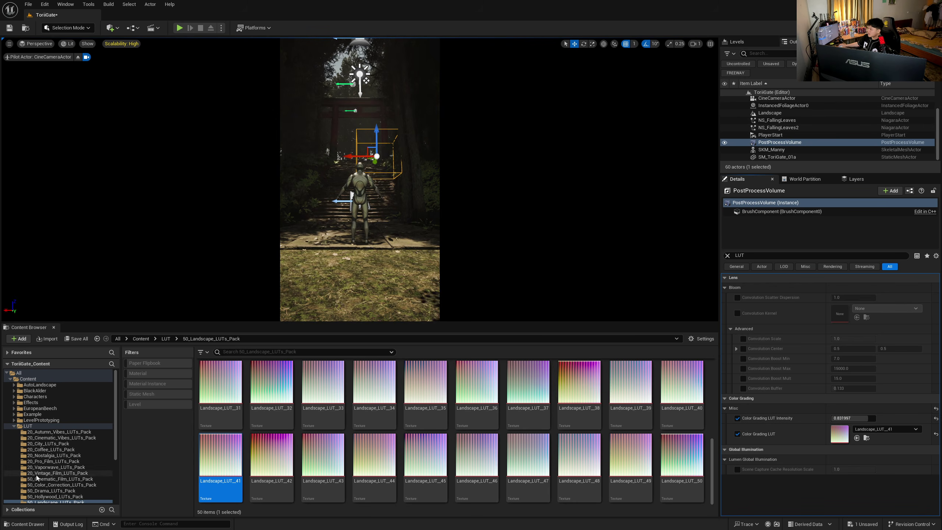
- Try Autumn_Vibes_LUT__6 and Cinematic_Vibes LUTs 10 and 11, and assign Cinematic_Vibes_LUT__2 as the Color Grading LUT
{"action": "left_click", "coordinate": [45, 434]}
{"action": "left_click_drag", "start_coordinate": [452, 389], "coordinate": [840, 434]}
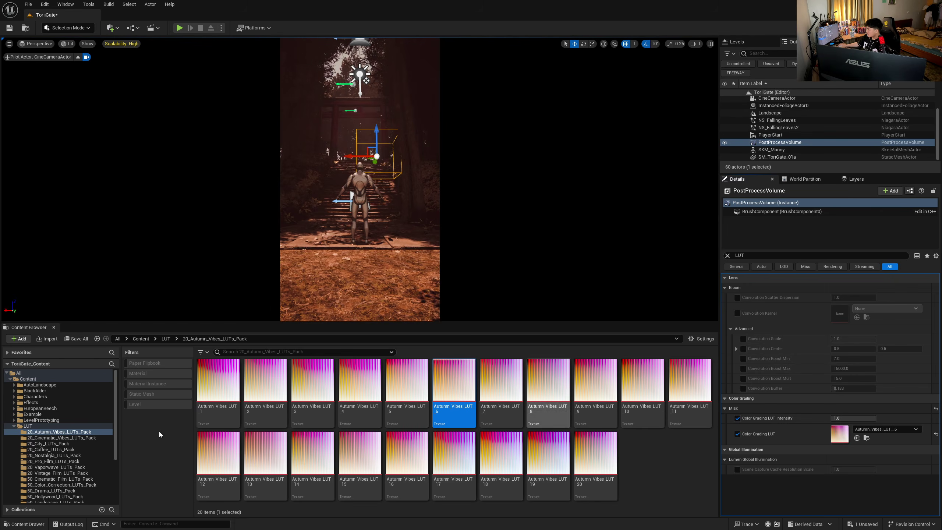
{"action": "left_click", "coordinate": [30, 439]}
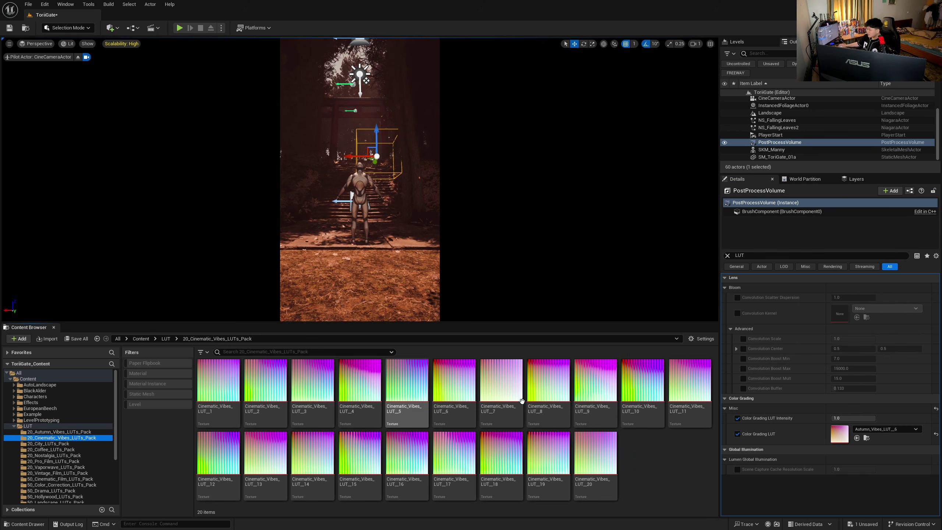
{"action": "left_click_drag", "start_coordinate": [630, 391], "coordinate": [840, 436]}
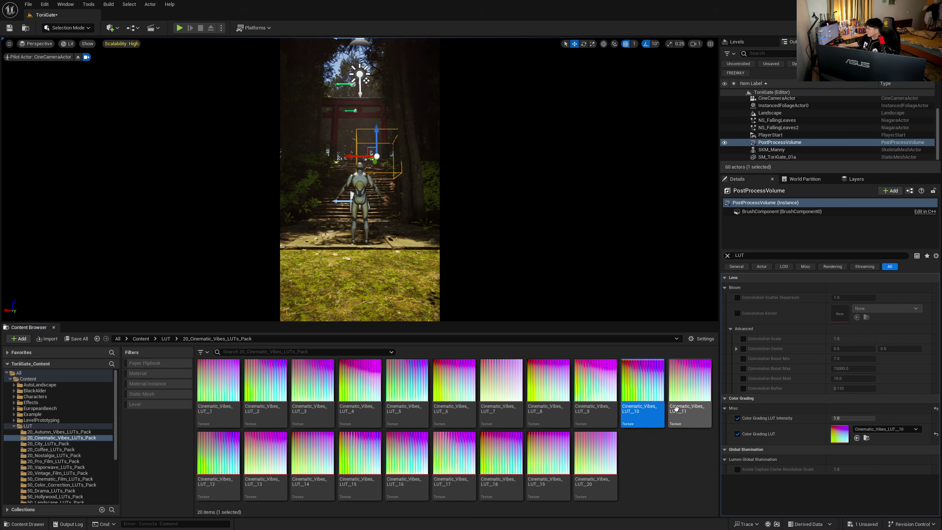
{"action": "left_click_drag", "start_coordinate": [676, 408], "coordinate": [840, 436]}
{"action": "left_click_drag", "start_coordinate": [287, 393], "coordinate": [842, 433]}
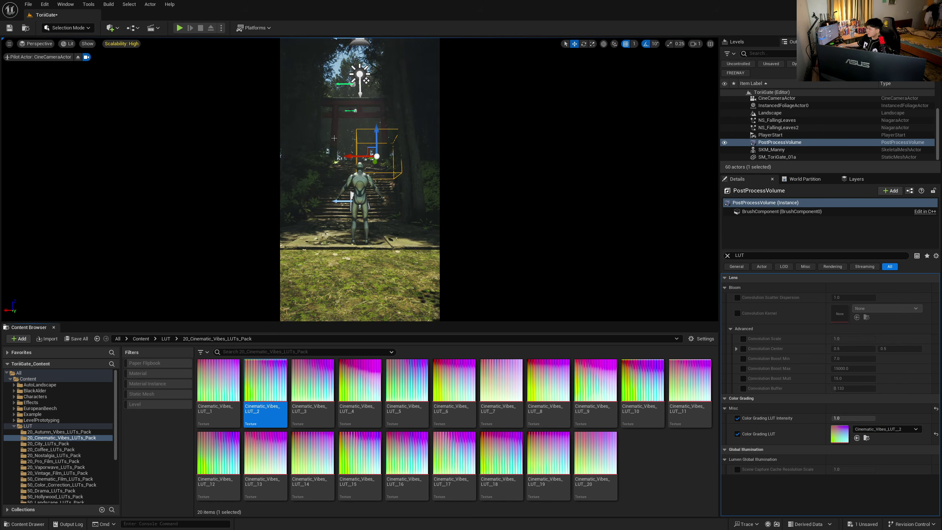
- Duplicate the front row of three shrine stone floor pieces twice, extending the paving over the grass beneath the camera
{"action": "left_click", "coordinate": [286, 241]}
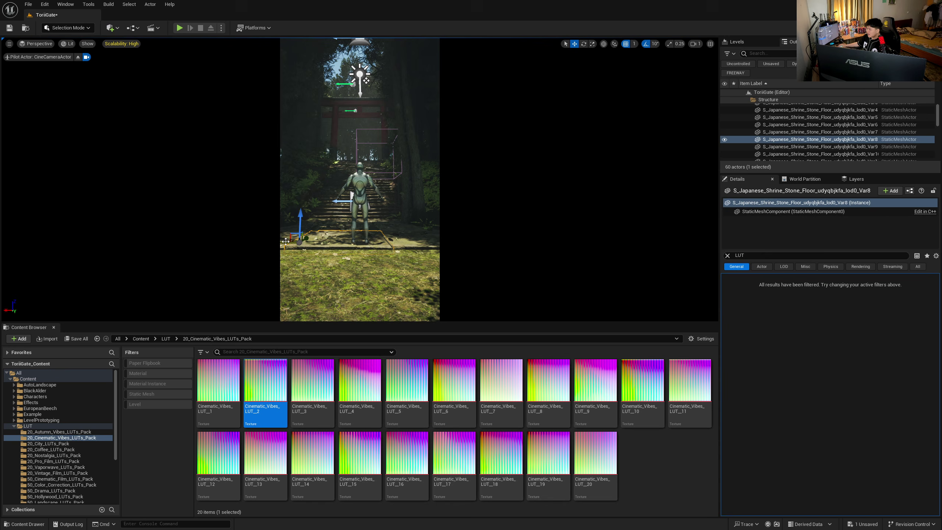
{"action": "left_click", "coordinate": [420, 244], "text": "shift"}
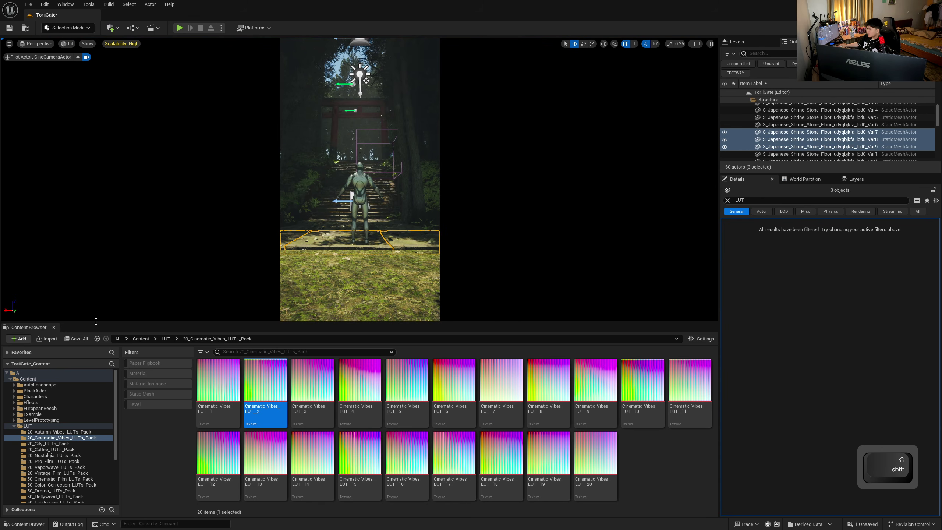
{"action": "left_click", "coordinate": [53, 327]}
{"action": "left_click", "coordinate": [77, 57]}
{"action": "right_click_drag", "start_coordinate": [207, 148], "coordinate": [185, 212]}
{"action": "key", "text": "s"}
{"action": "left_click_drag", "start_coordinate": [246, 188], "coordinate": [235, 218], "text": "alt"}
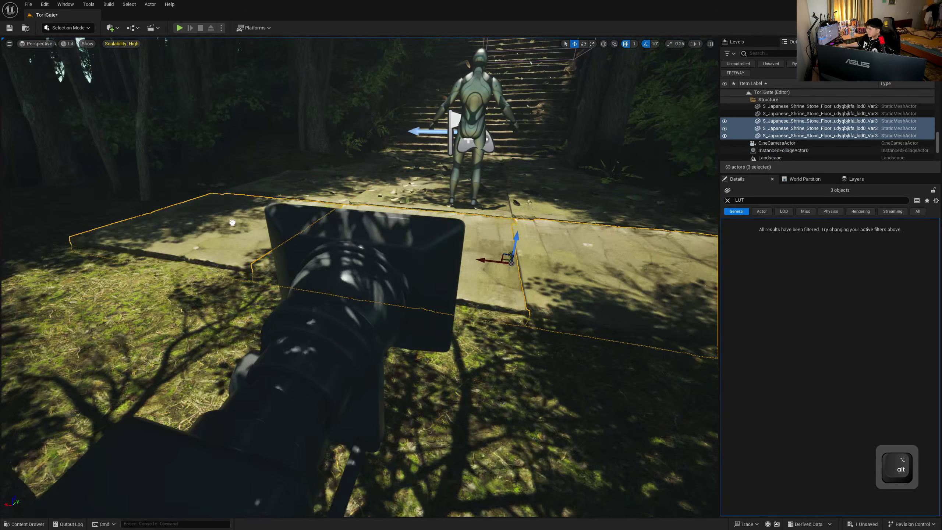
{"action": "left_click_drag", "start_coordinate": [507, 251], "coordinate": [481, 413], "text": "alt"}
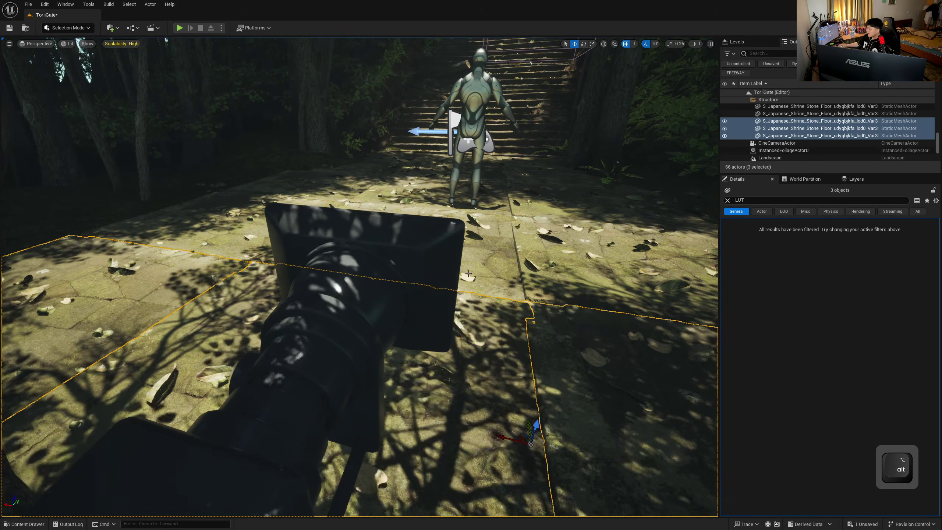
{"action": "right_click_drag", "start_coordinate": [481, 413], "coordinate": [501, 362]}
{"action": "key", "text": "w"}
{"action": "key", "text": "s"}
{"action": "key", "text": "w"}
- Select the PostProcessVolume and filter its properties by LUT
{"action": "left_click", "coordinate": [727, 201]}
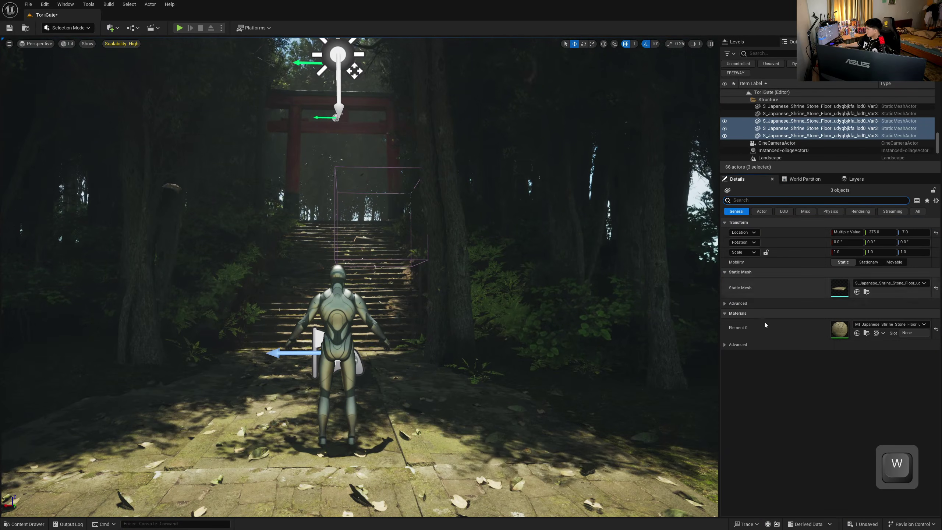
{"action": "scroll", "coordinate": [776, 150], "scroll_direction": "down", "scroll_amount": 2}
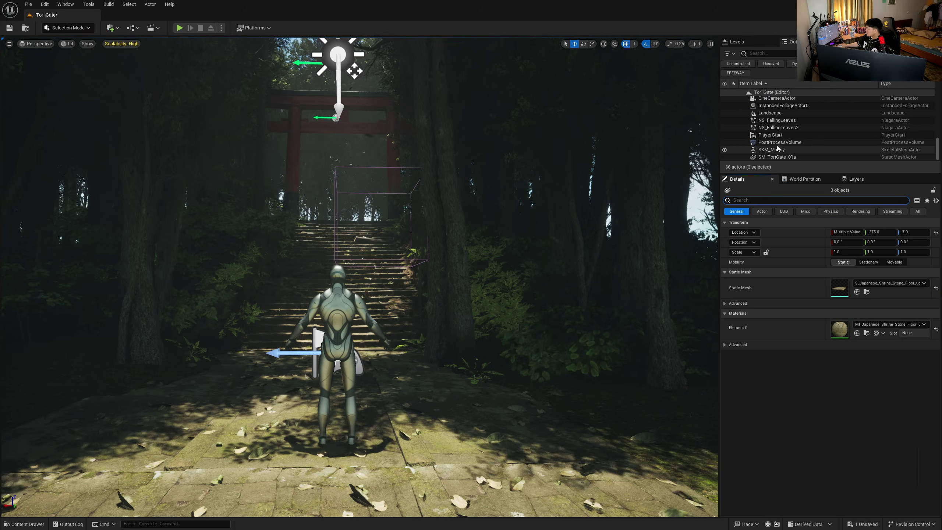
{"action": "left_click", "coordinate": [779, 143]}
{"action": "left_click", "coordinate": [779, 256]}
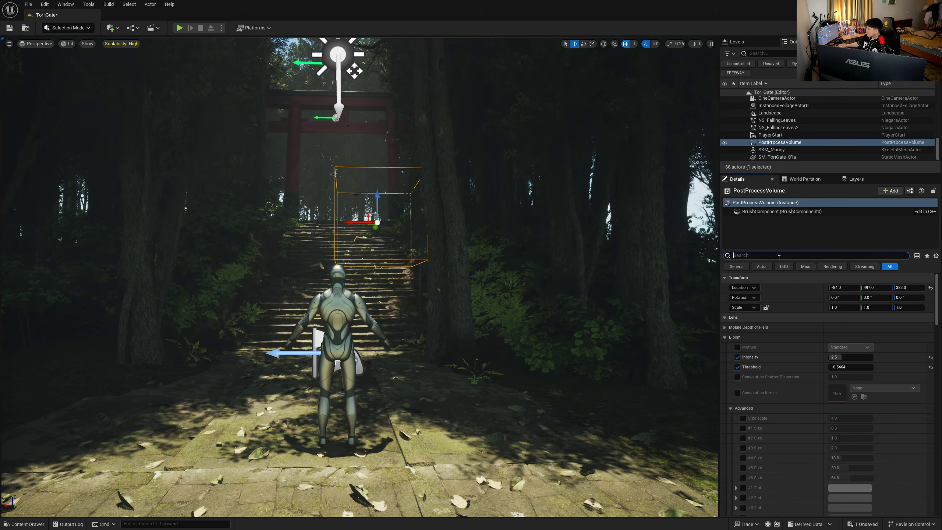
{"action": "type", "text": "LUT"}
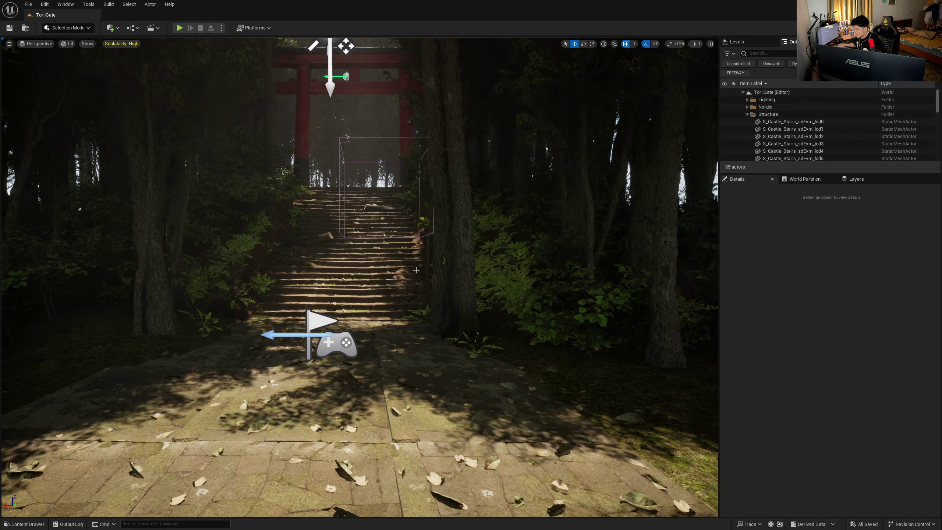
- Create a Level Sequence named NewLevelSequence in the Content folder and place it in the scene on the stairs
{"action": "left_click", "coordinate": [26, 524]}
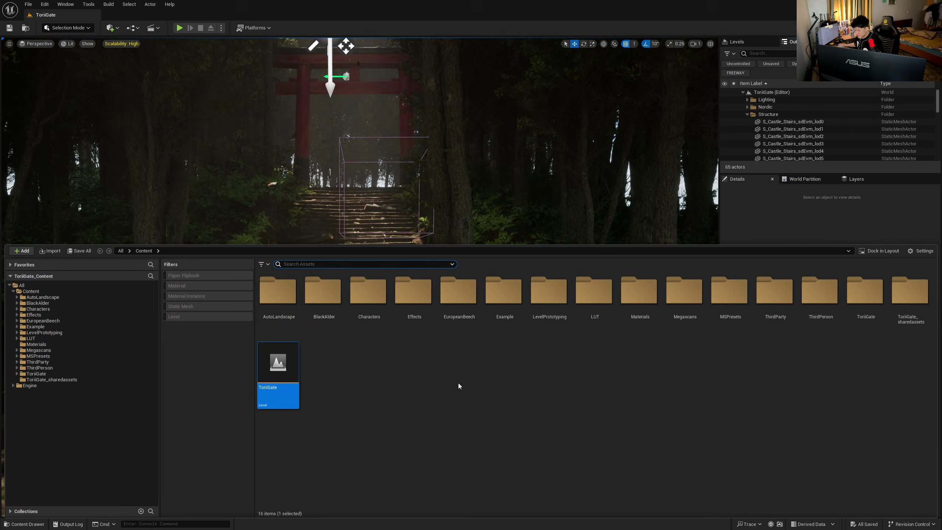
{"action": "right_click", "coordinate": [404, 364]}
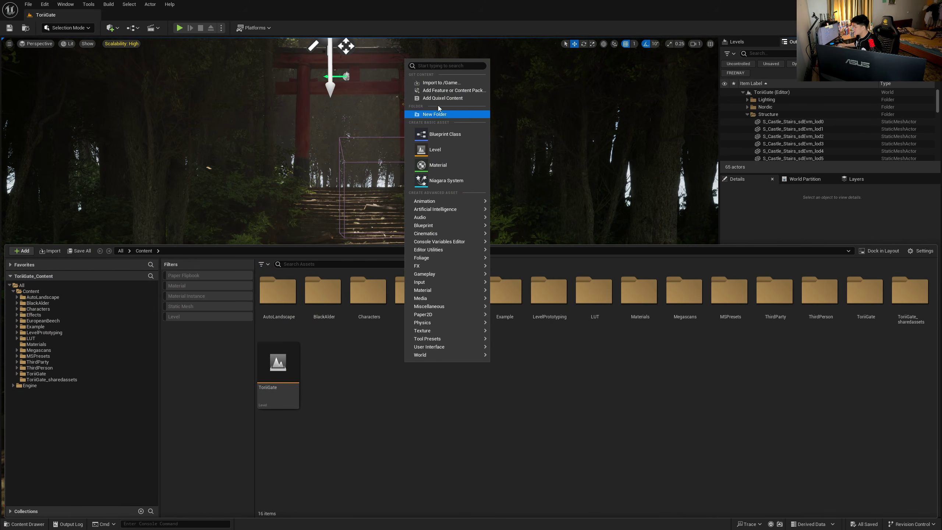
{"action": "left_click", "coordinate": [434, 65]}
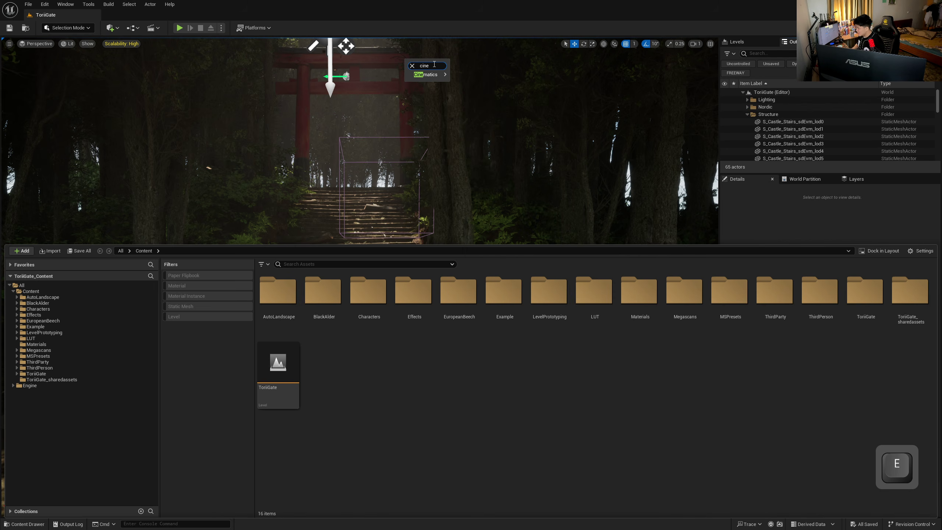
{"action": "mouse_move", "coordinate": [435, 79]}
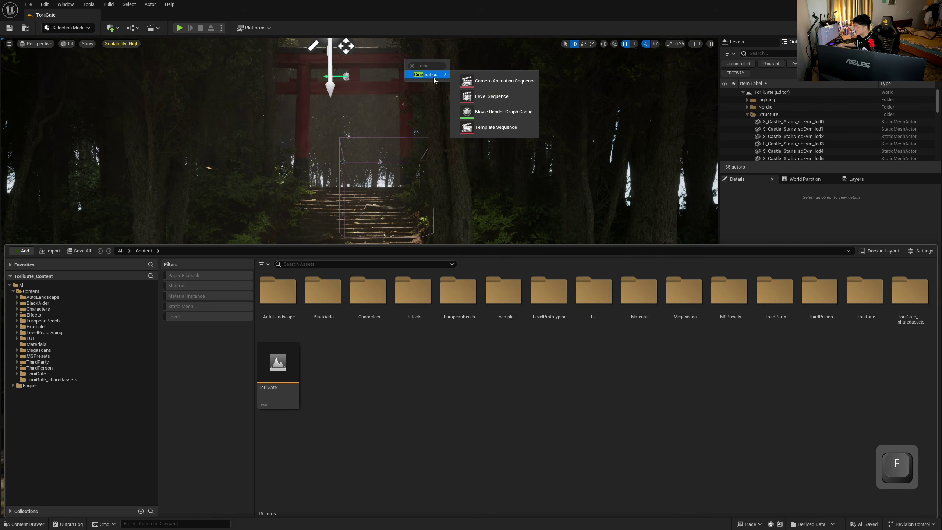
{"action": "left_click", "coordinate": [501, 97]}
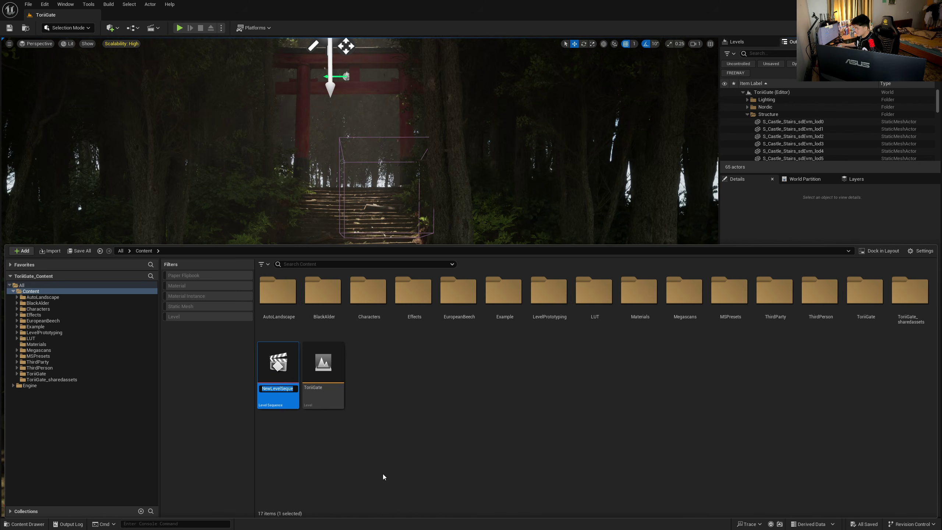
{"action": "key", "text": "Return"}
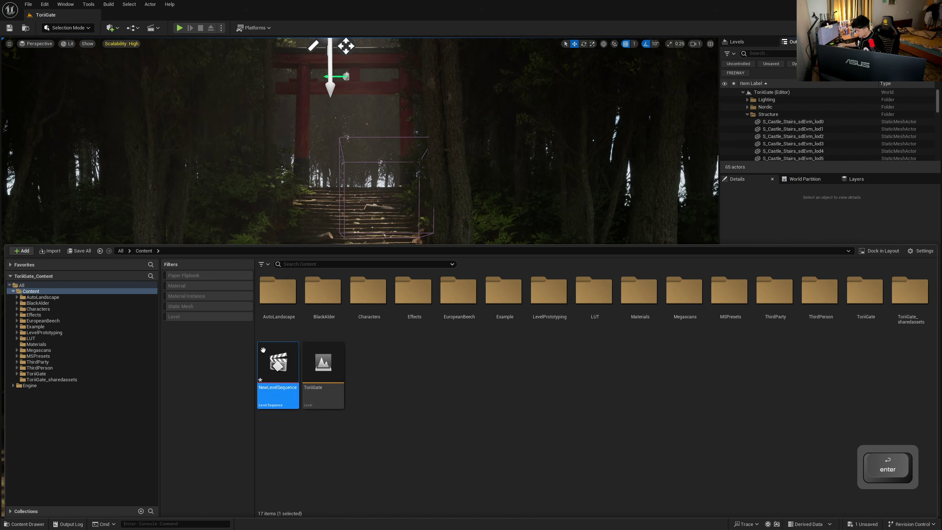
{"action": "left_click_drag", "start_coordinate": [278, 366], "coordinate": [345, 256]}
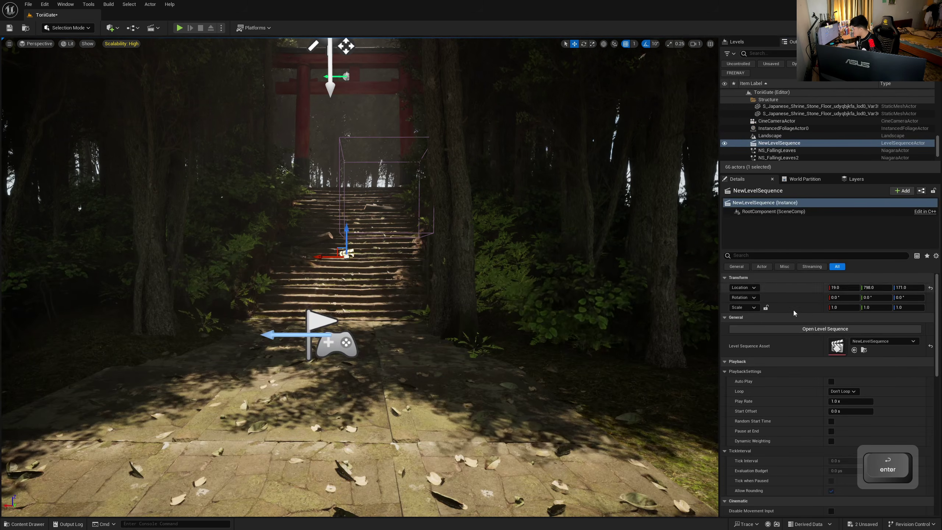
- Open NewLevelSequence for editing, add the CineCameraActor to it, and show the camera's Transform tracks
{"action": "left_click", "coordinate": [806, 328]}
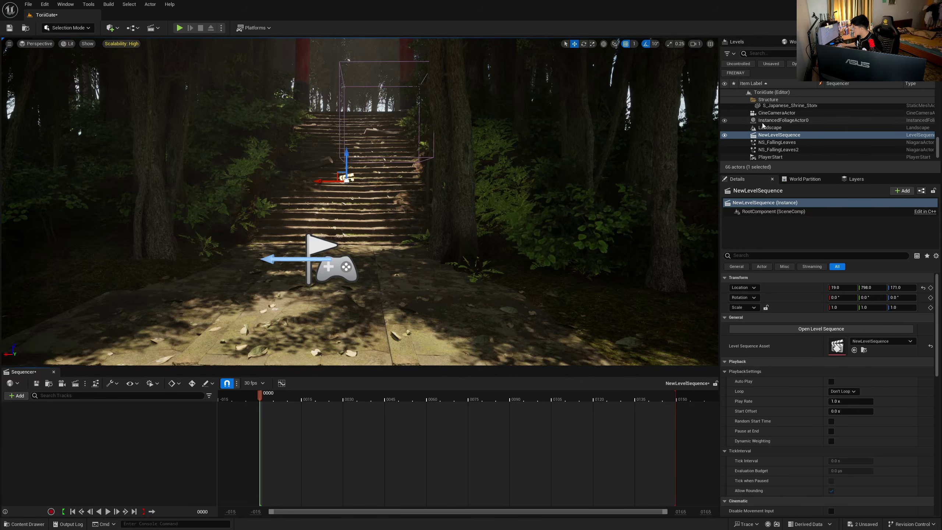
{"action": "left_click_drag", "start_coordinate": [777, 113], "coordinate": [77, 430]}
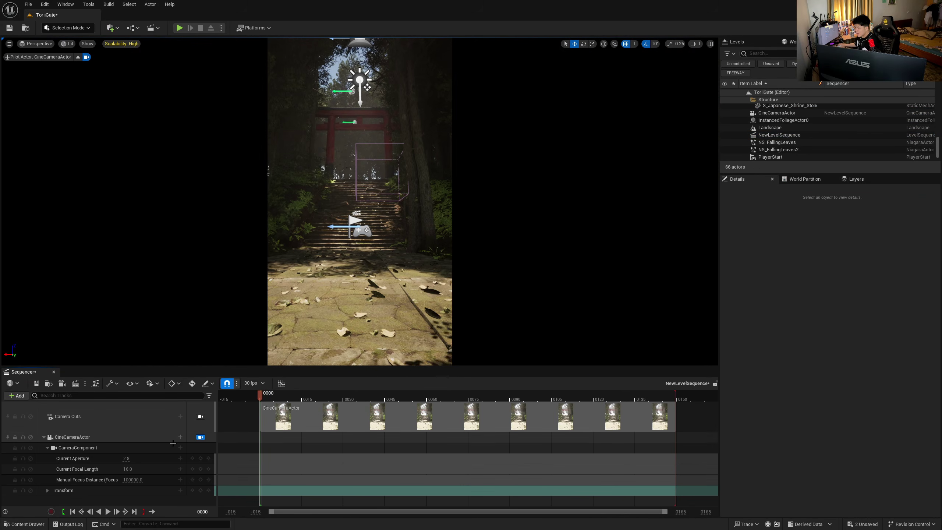
{"action": "left_click", "coordinate": [44, 437]}
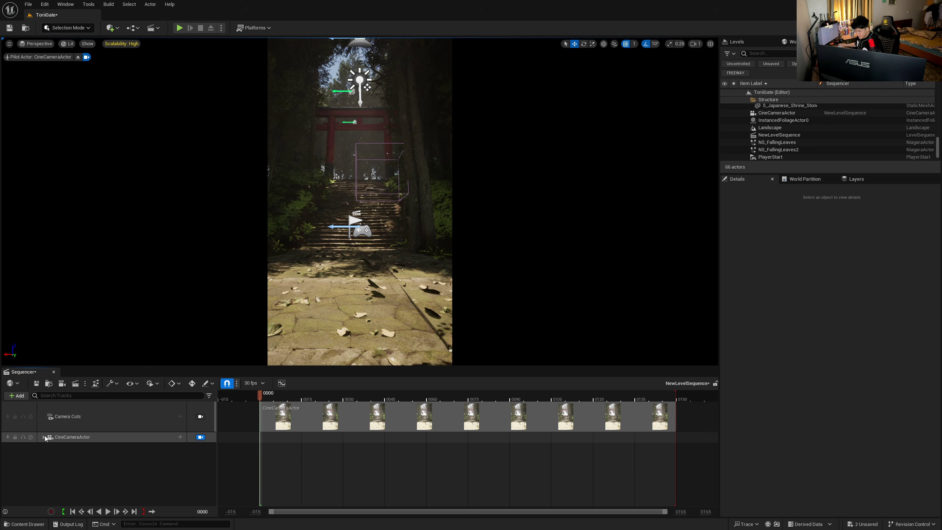
{"action": "left_click", "coordinate": [44, 436]}
{"action": "scroll", "coordinate": [56, 479], "scroll_direction": "down", "scroll_amount": 2}
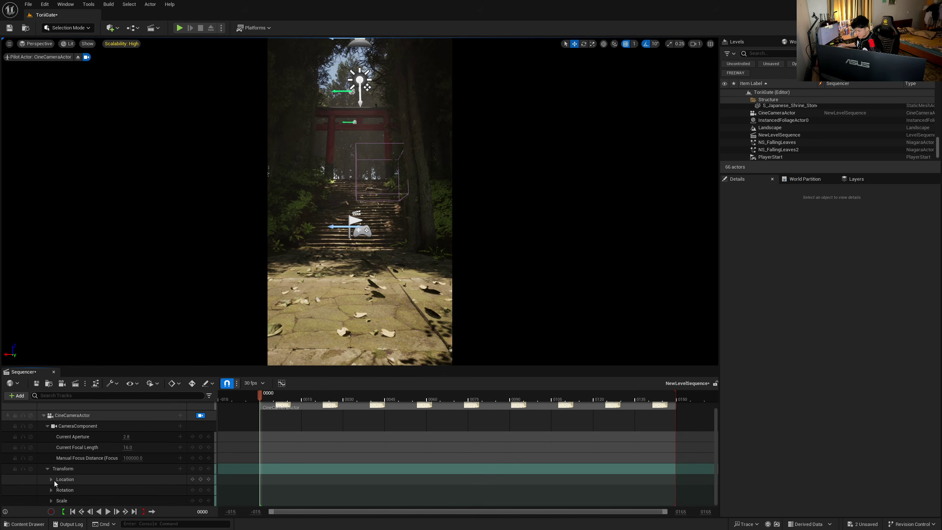
- Expand the camera's Location and Rotation channels, and try shifting Location Y and Pitch, undoing the value changes
{"action": "left_click", "coordinate": [53, 481]}
{"action": "scroll", "coordinate": [57, 480], "scroll_direction": "down", "scroll_amount": 3}
{"action": "left_click_drag", "start_coordinate": [129, 470], "coordinate": [143, 470]}
{"action": "key", "text": "ctrl+z"}
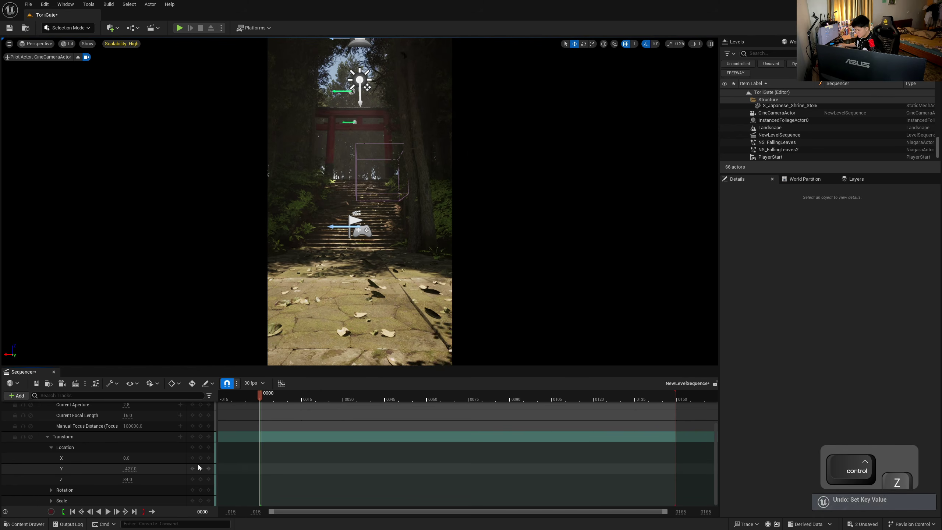
{"action": "left_click", "coordinate": [52, 490]}
{"action": "scroll", "coordinate": [55, 488], "scroll_direction": "down", "scroll_amount": 3}
{"action": "left_click_drag", "start_coordinate": [127, 479], "coordinate": [120, 480]}
{"action": "key", "text": "ctrl+z"}
{"action": "key", "text": "ctrl+z"}
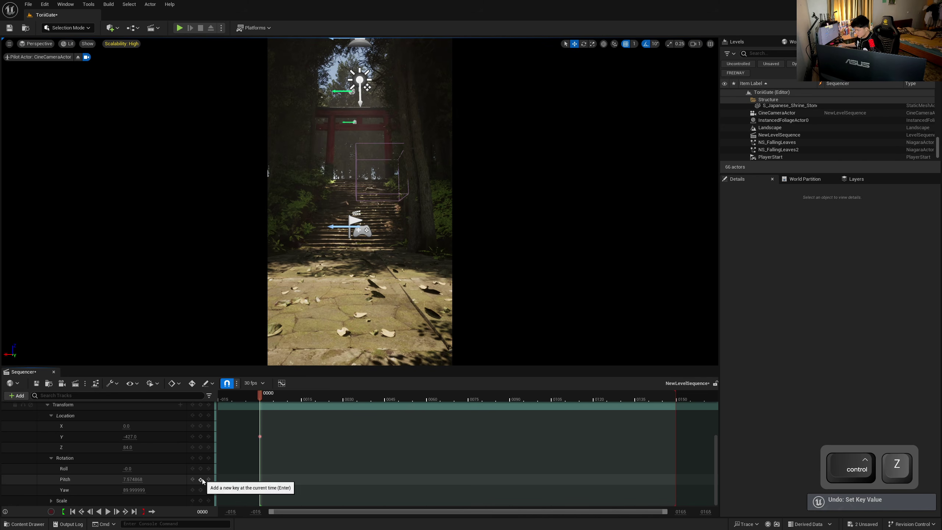
- Key the camera's Pitch at frame 0, and delete the Location Y and Pitch keys
{"action": "left_click", "coordinate": [200, 479]}
{"action": "left_click_drag", "start_coordinate": [241, 418], "coordinate": [282, 479]}
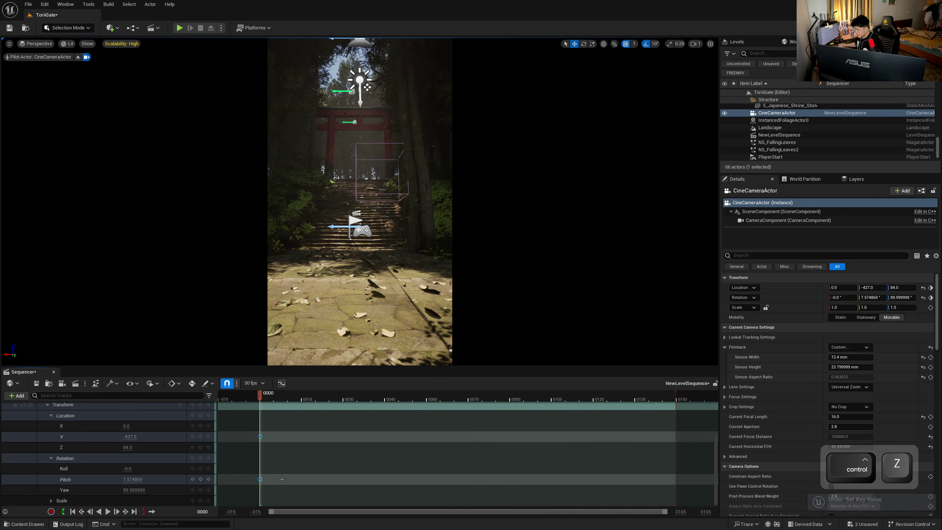
{"action": "left_click_drag", "start_coordinate": [239, 423], "coordinate": [290, 486]}
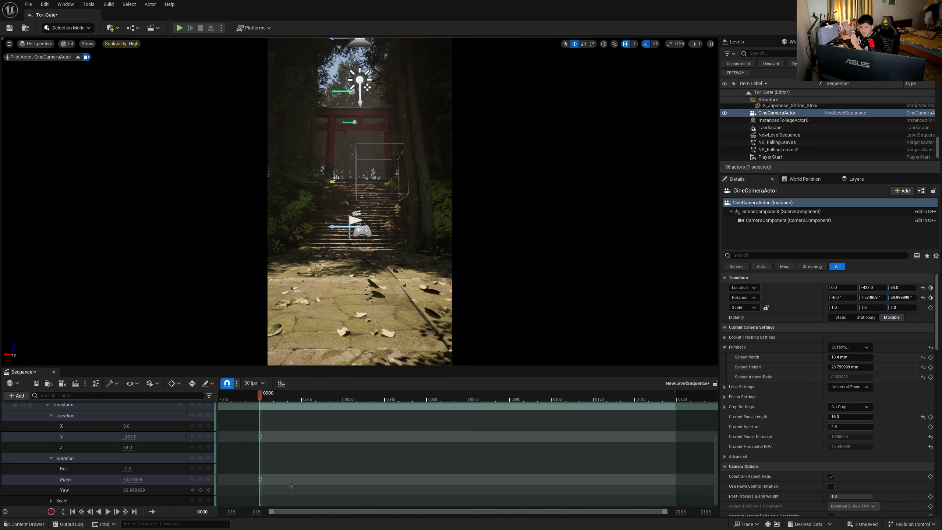
{"action": "key", "text": "Delete"}
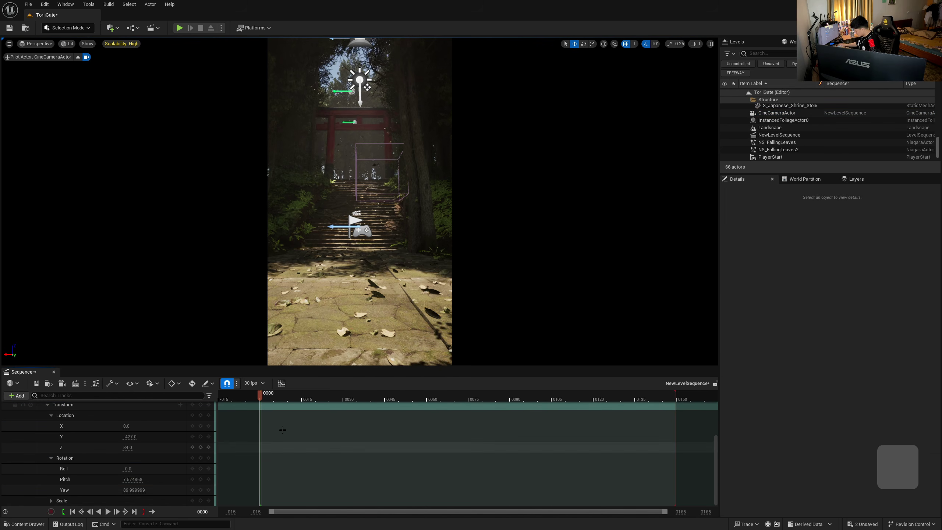
- Set the default key interpolation to Linear, and key the camera's Location Y and a Pitch of -47 at frame 0
{"action": "left_click", "coordinate": [177, 385]}
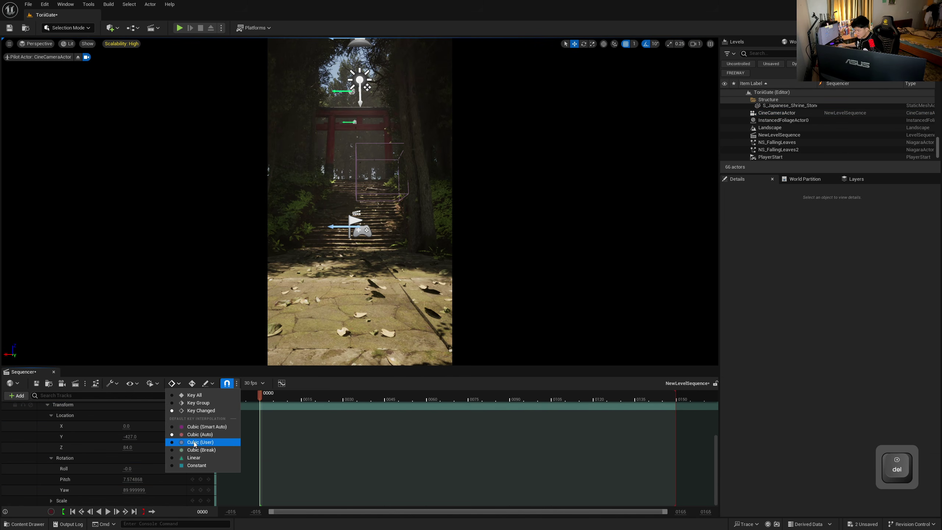
{"action": "left_click", "coordinate": [191, 458]}
{"action": "left_click", "coordinate": [201, 437]}
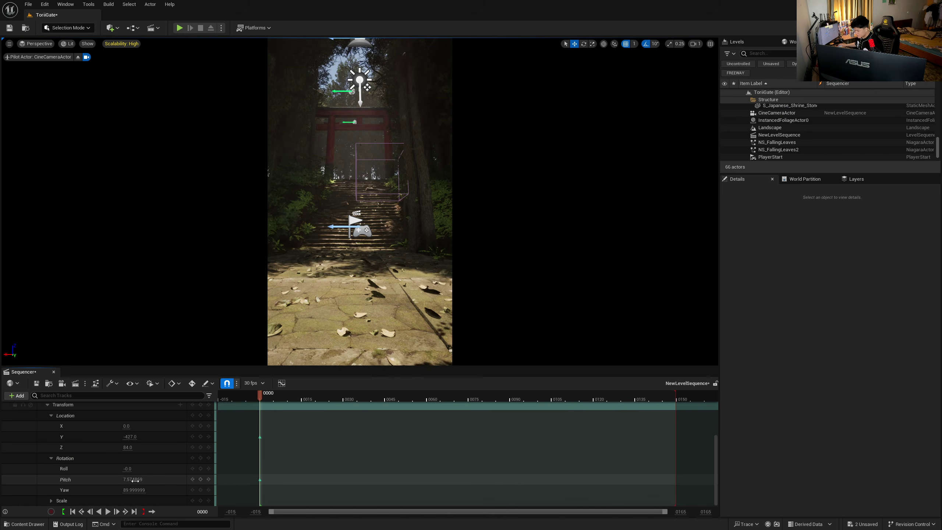
{"action": "left_click_drag", "start_coordinate": [135, 482], "coordinate": [114, 481]}
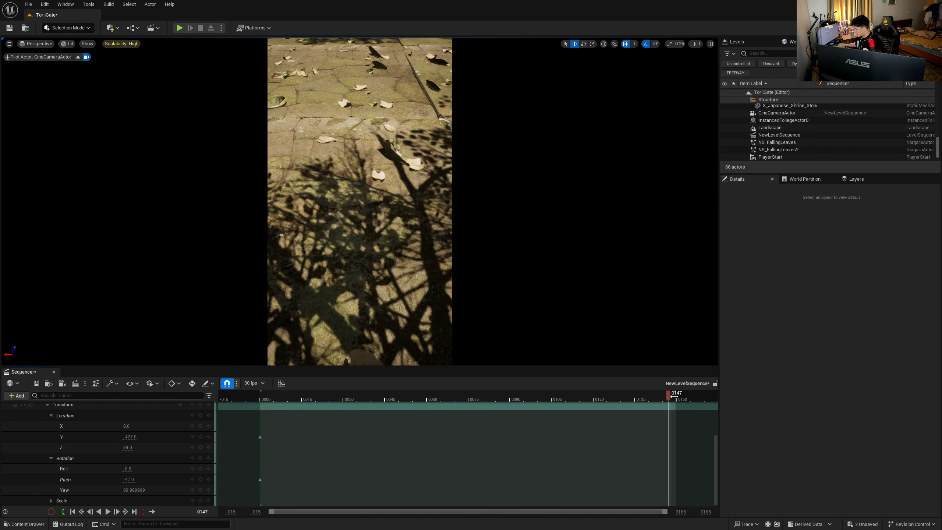
- Extend the sequence's playback end and the Camera Cuts section to frame 240
{"action": "mouse_move", "coordinate": [698, 395]}
{"action": "left_mouse_down"}
{"action": "mouse_move", "coordinate": [720, 392]}
{"action": "mouse_move", "coordinate": [673, 395]}
{"action": "left_mouse_up"}
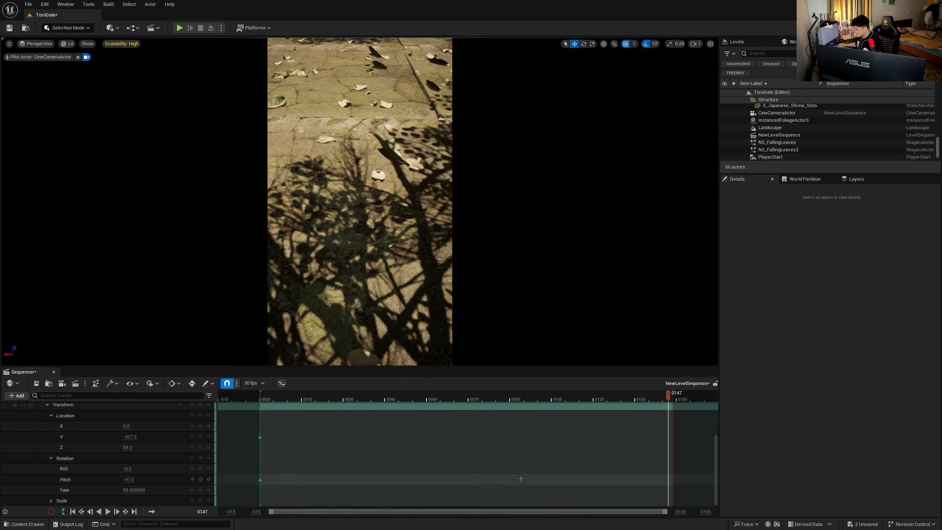
{"action": "left_click_drag", "start_coordinate": [678, 510], "coordinate": [809, 510]}
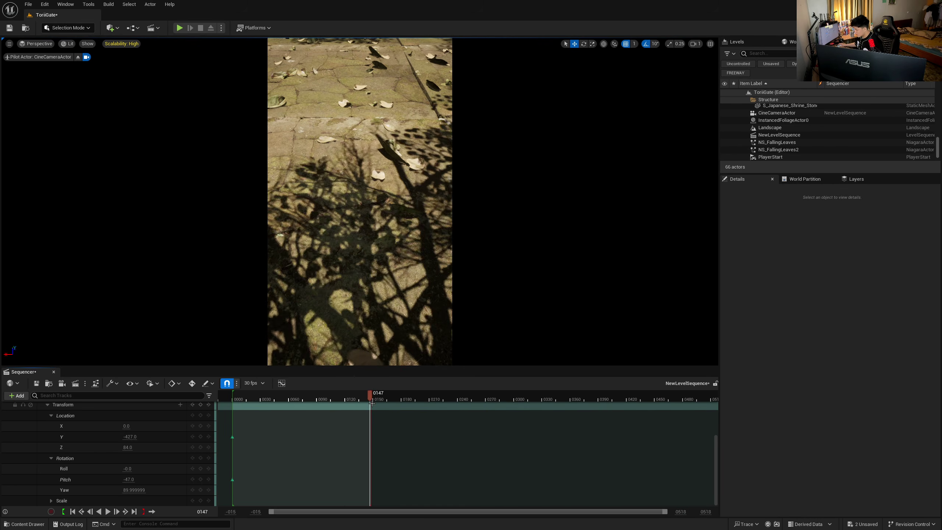
{"action": "left_click_drag", "start_coordinate": [374, 399], "coordinate": [463, 402]}
{"action": "scroll", "coordinate": [384, 415], "scroll_direction": "up", "scroll_amount": 3}
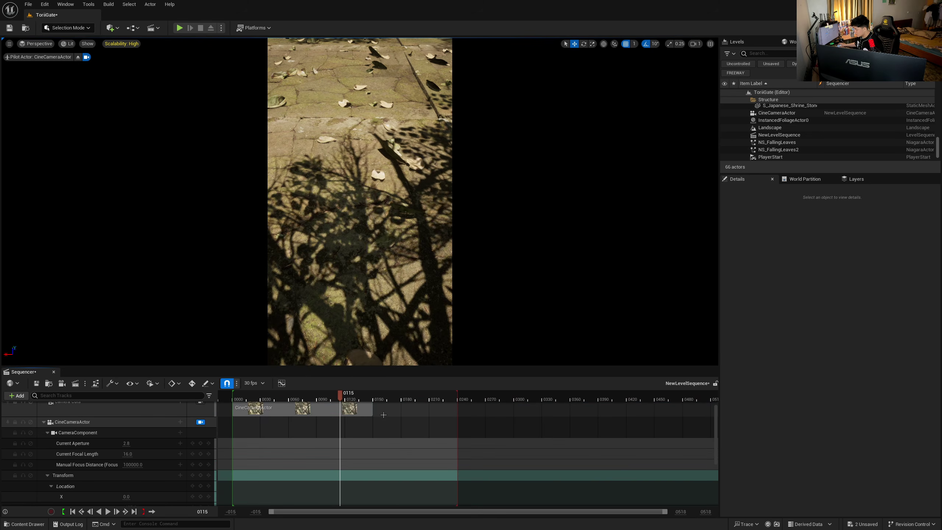
{"action": "left_click_drag", "start_coordinate": [372, 409], "coordinate": [458, 408]}
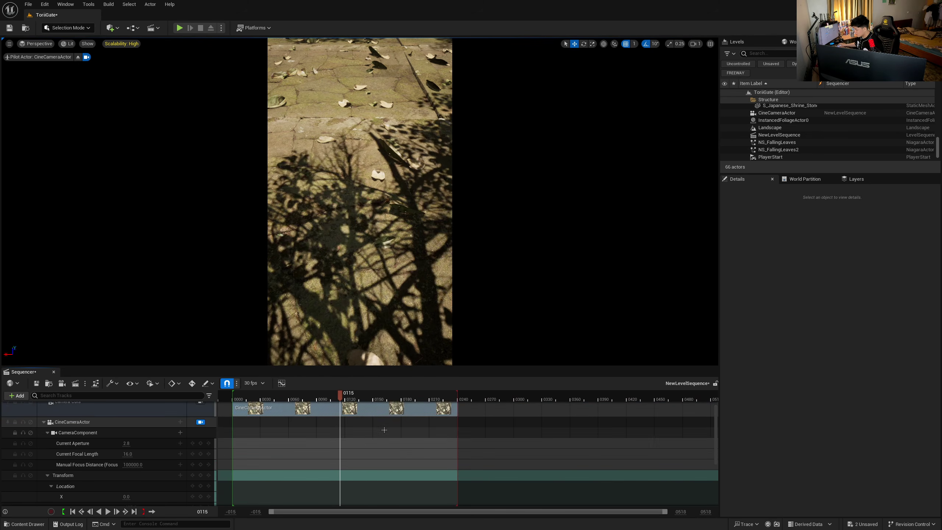
- At frame 240, key the camera's Location Y at 391 and Pitch at 13
{"action": "scroll", "coordinate": [362, 409], "scroll_direction": "down", "scroll_amount": 3}
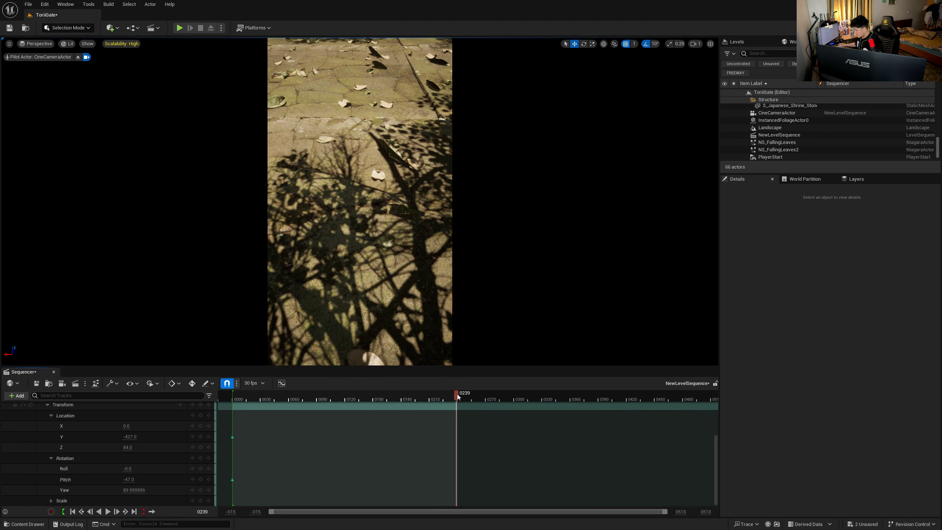
{"action": "left_click_drag", "start_coordinate": [457, 394], "coordinate": [458, 395]}
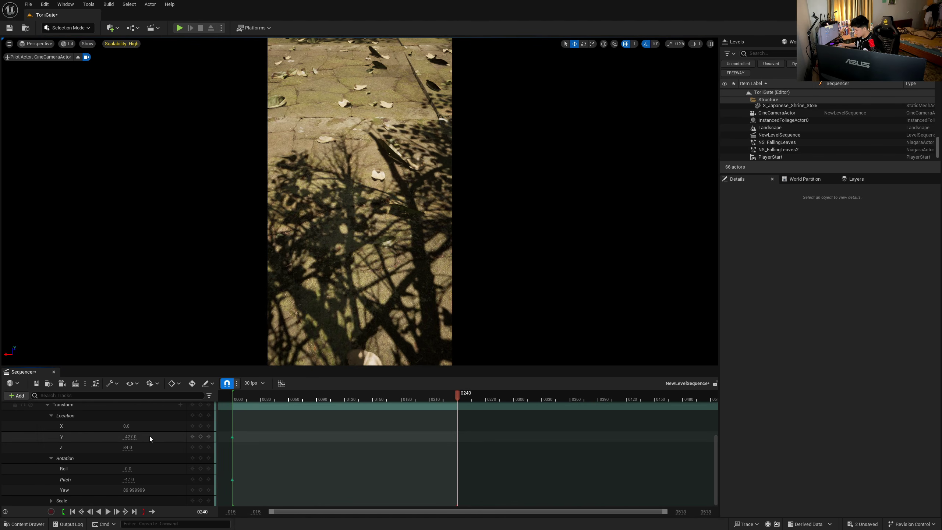
{"action": "left_click_drag", "start_coordinate": [129, 435], "coordinate": [308, 436]}
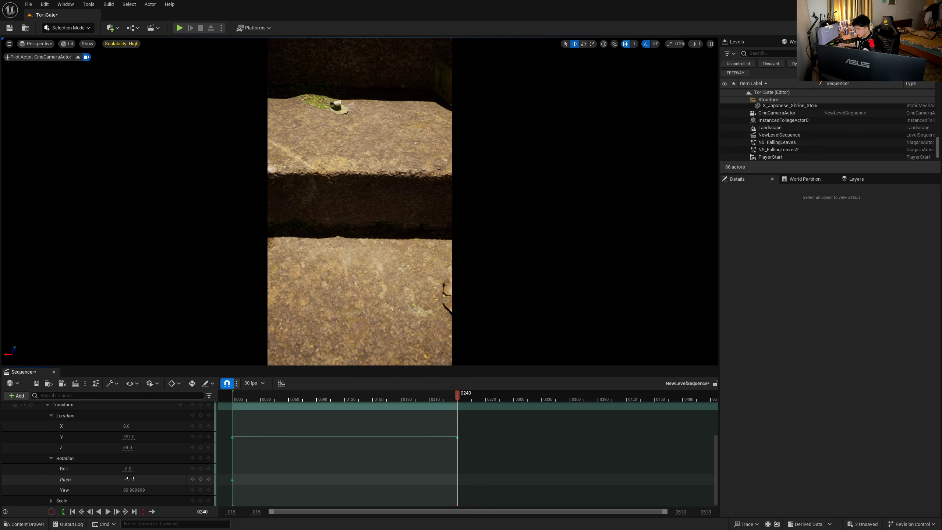
{"action": "left_click_drag", "start_coordinate": [129, 480], "coordinate": [151, 479]}
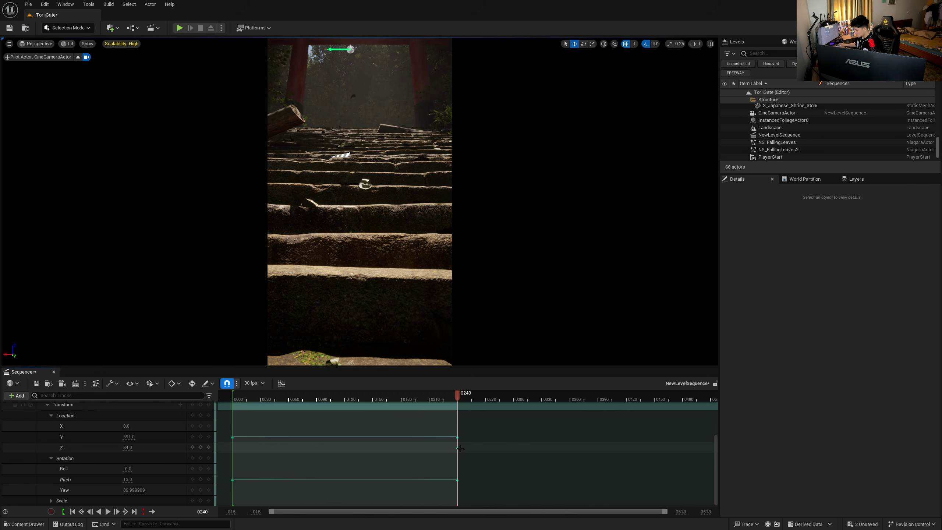
- Key the camera's Location Z at frame 0, and key it at 496 at frame 240
{"action": "middle_click", "coordinate": [231, 449]}
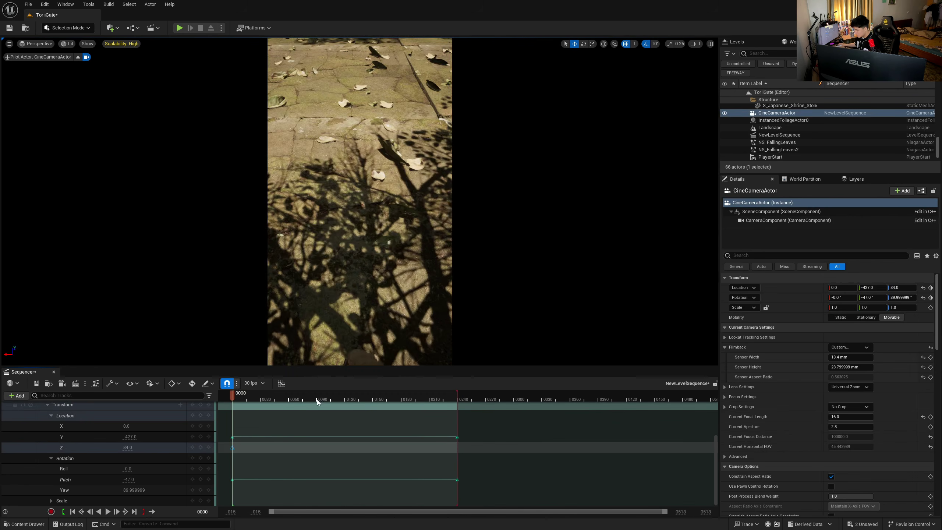
{"action": "left_click_drag", "start_coordinate": [249, 396], "coordinate": [458, 415]}
{"action": "left_click_drag", "start_coordinate": [130, 448], "coordinate": [270, 448]}
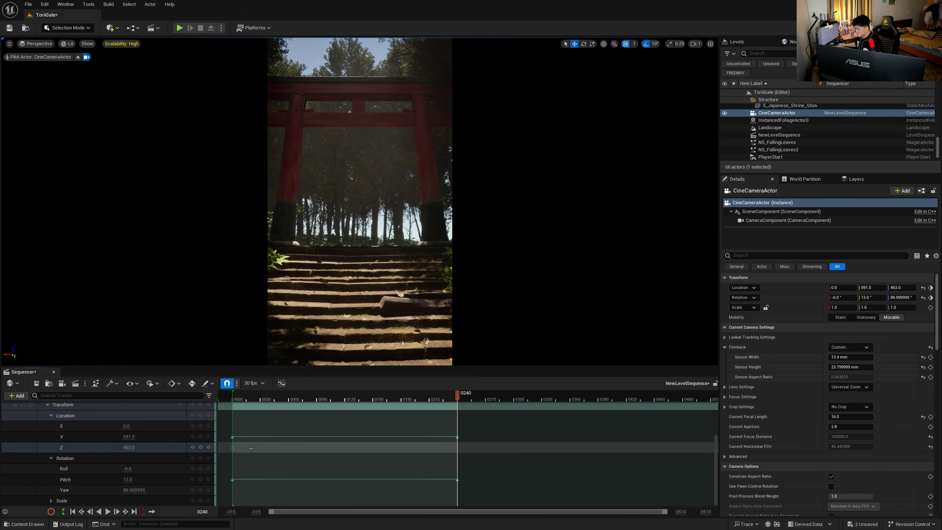
{"action": "key", "text": "ctrl+z"}
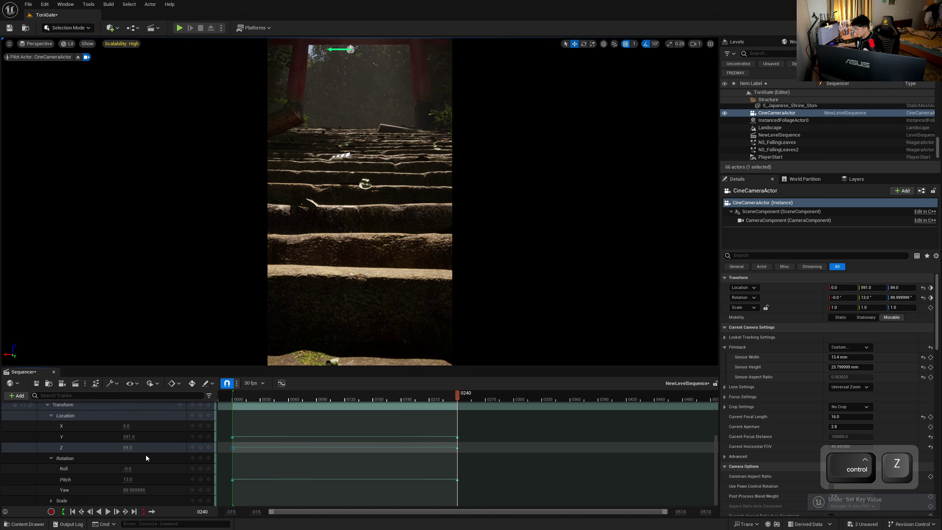
{"action": "left_click", "coordinate": [272, 460]}
{"action": "left_click_drag", "start_coordinate": [129, 448], "coordinate": [281, 448]}
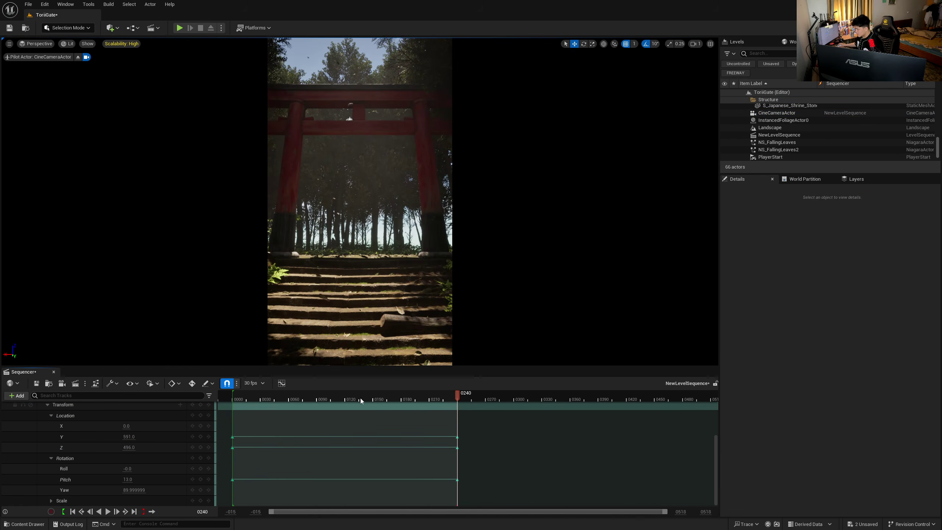
- At frame 0, set the camera's Pitch to -9 and its Location Z to 66
{"action": "left_click_drag", "start_coordinate": [361, 398], "coordinate": [232, 401]}
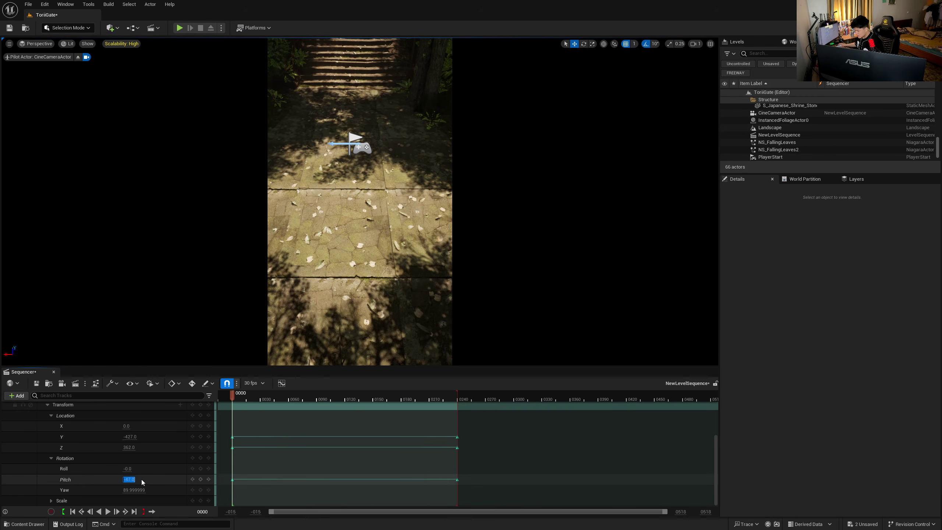
{"action": "type", "text": "-9"}
{"action": "key", "text": "Return"}
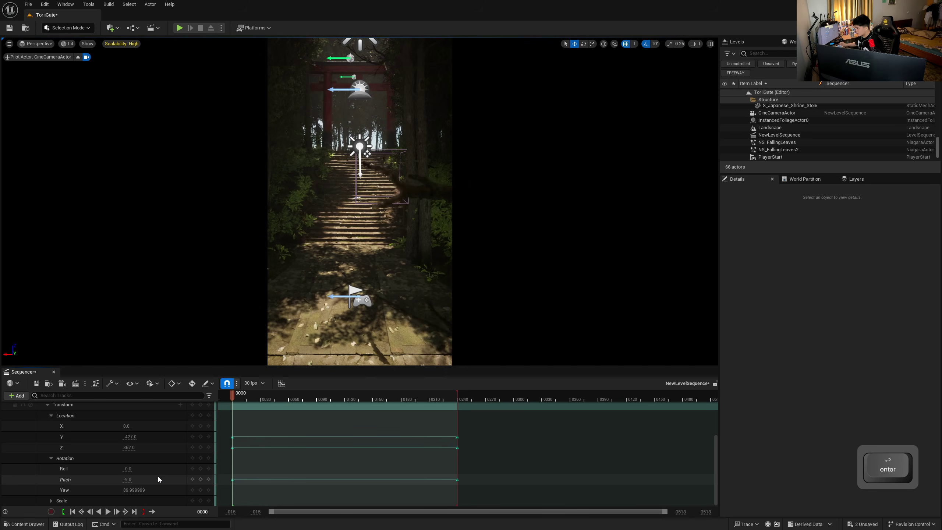
{"action": "left_click_drag", "start_coordinate": [128, 450], "coordinate": [19, 450]}
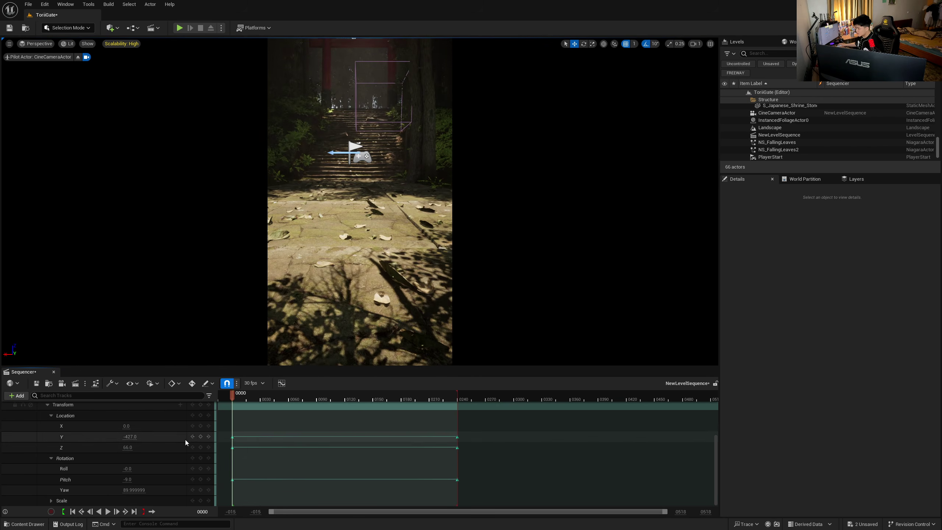
- Play and scrub through the sequence to review the camera's rise up the stairs toward the torii gate
{"action": "key", "text": "space"}
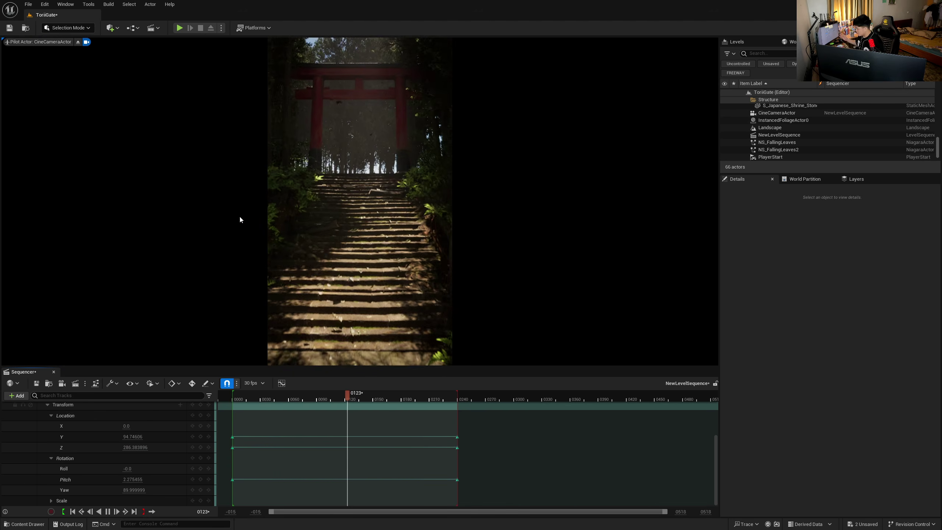
{"action": "left_click", "coordinate": [265, 395]}
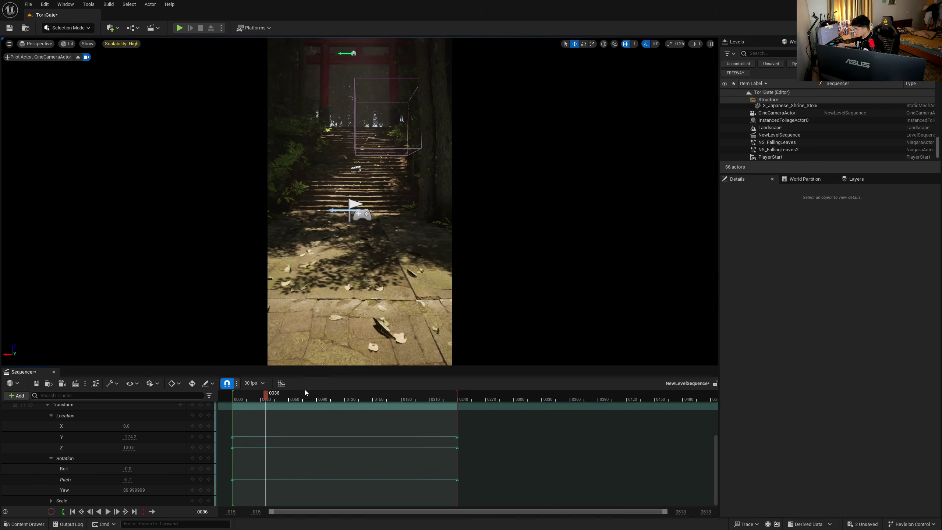
{"action": "mouse_move", "coordinate": [265, 395]}
{"action": "left_mouse_down"}
{"action": "mouse_move", "coordinate": [359, 394]}
{"action": "mouse_move", "coordinate": [280, 406]}
{"action": "left_mouse_up"}
{"action": "left_click", "coordinate": [201, 447]}
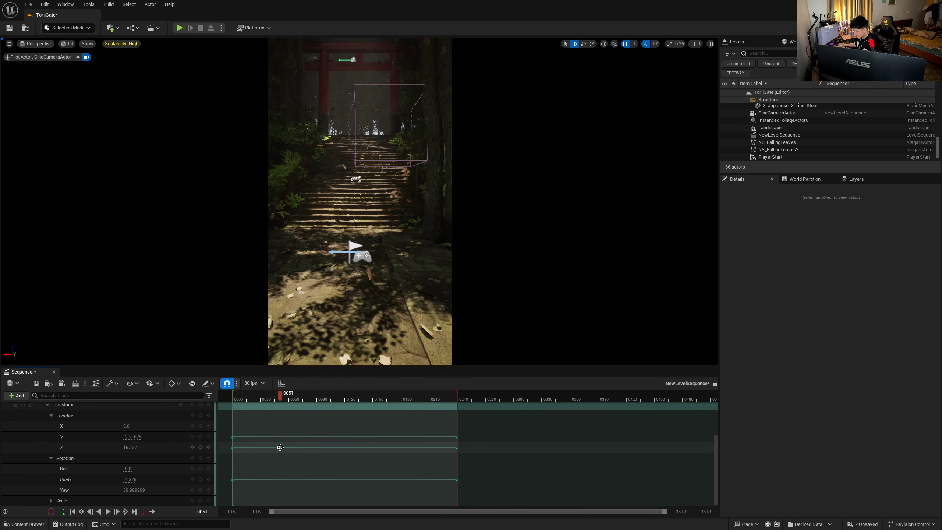
{"action": "left_click_drag", "start_coordinate": [280, 447], "coordinate": [457, 451]}
{"action": "left_click_drag", "start_coordinate": [437, 401], "coordinate": [272, 396]}
{"action": "key", "text": "space"}
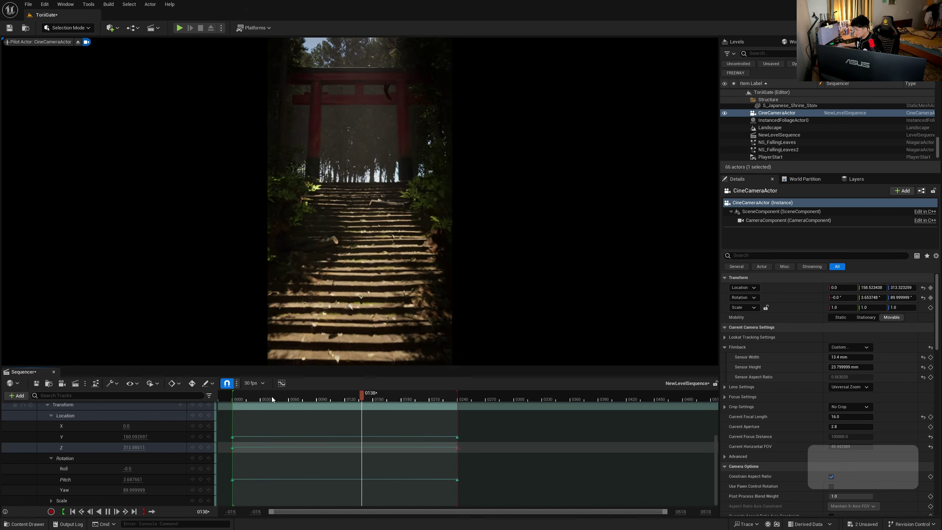
{"action": "key", "text": "space"}
- Lower the camera's Location Z key at frame 240 to 258, and play back the move
{"action": "left_click", "coordinate": [459, 443]}
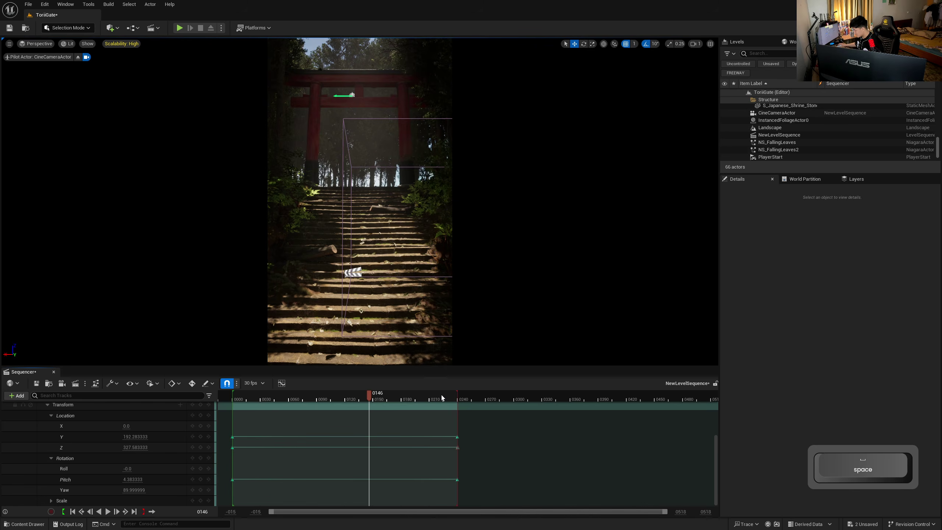
{"action": "left_click", "coordinate": [458, 399]}
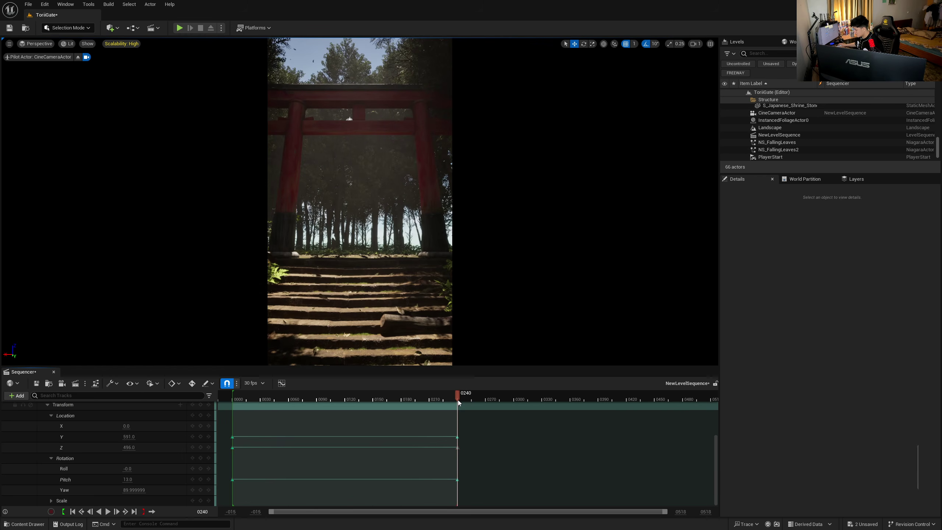
{"action": "left_click_drag", "start_coordinate": [132, 448], "coordinate": [115, 449]}
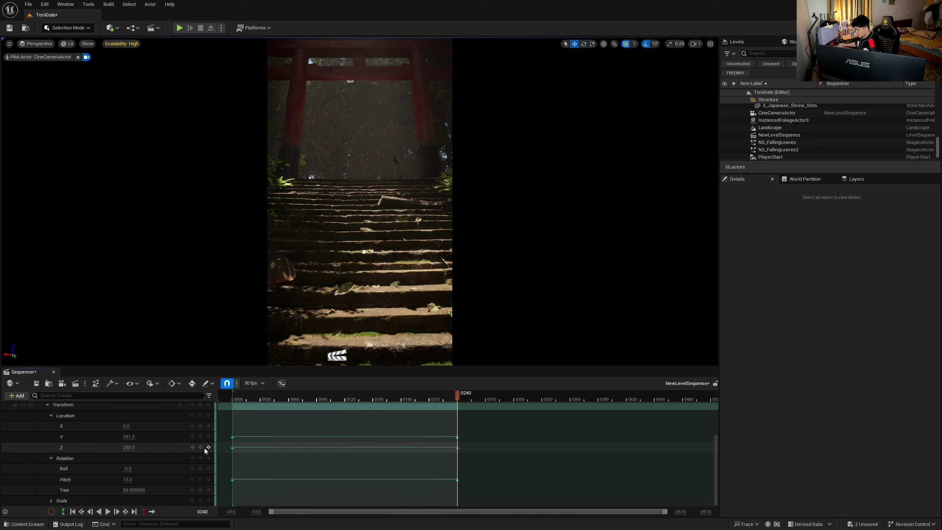
{"action": "left_click", "coordinate": [417, 398]}
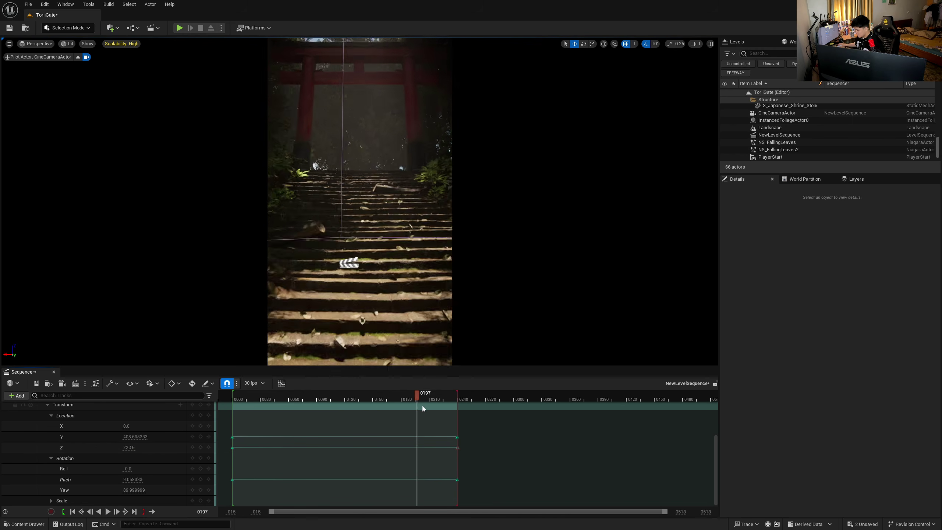
{"action": "left_click_drag", "start_coordinate": [422, 405], "coordinate": [299, 413]}
{"action": "key", "text": "space"}
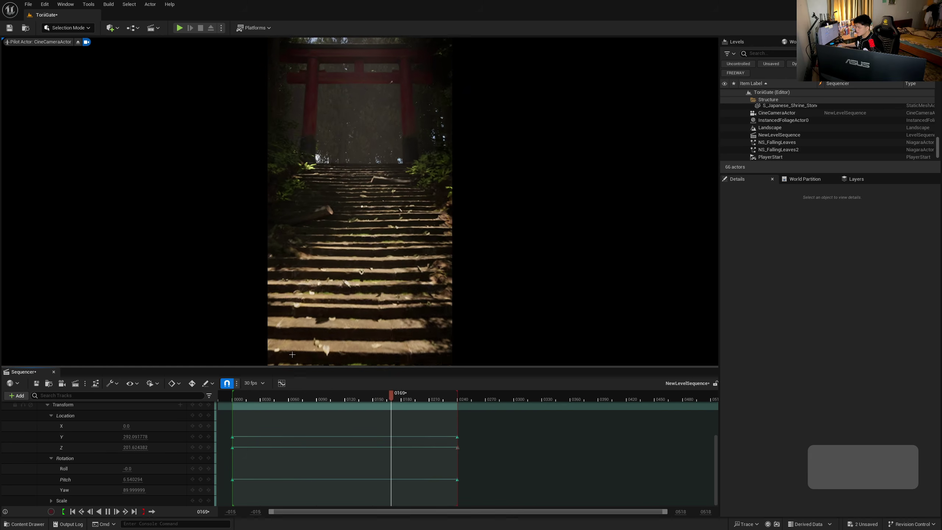
{"action": "key", "text": "space"}
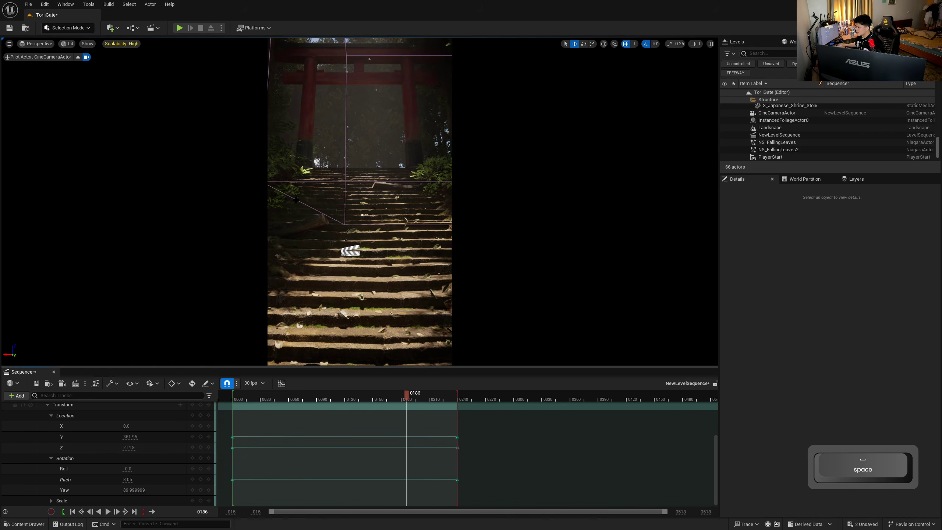
- Collapse the CineCameraActor tracks and add NS_FallingLeaves and NS_FallingLeaves2 to the level sequence
{"action": "scroll", "coordinate": [62, 435], "scroll_direction": "up", "scroll_amount": 5}
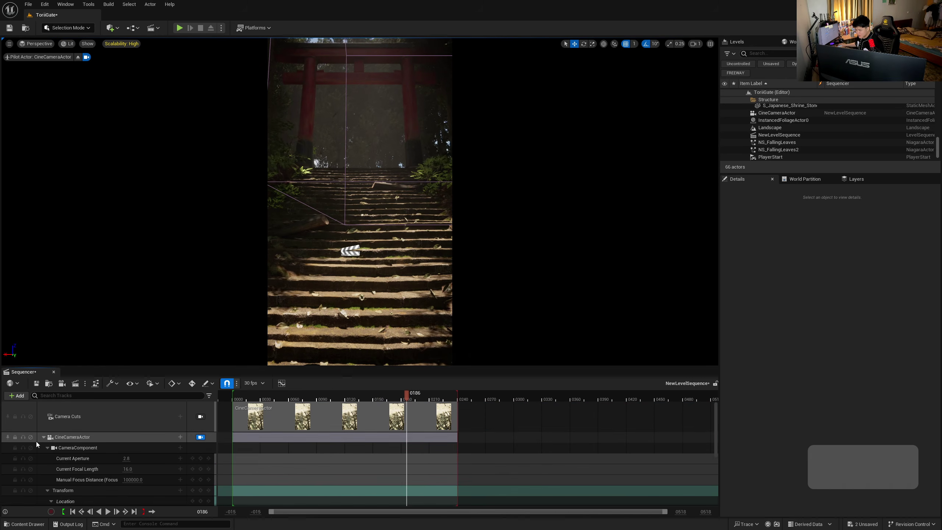
{"action": "left_click", "coordinate": [43, 437]}
{"action": "left_click", "coordinate": [777, 143]}
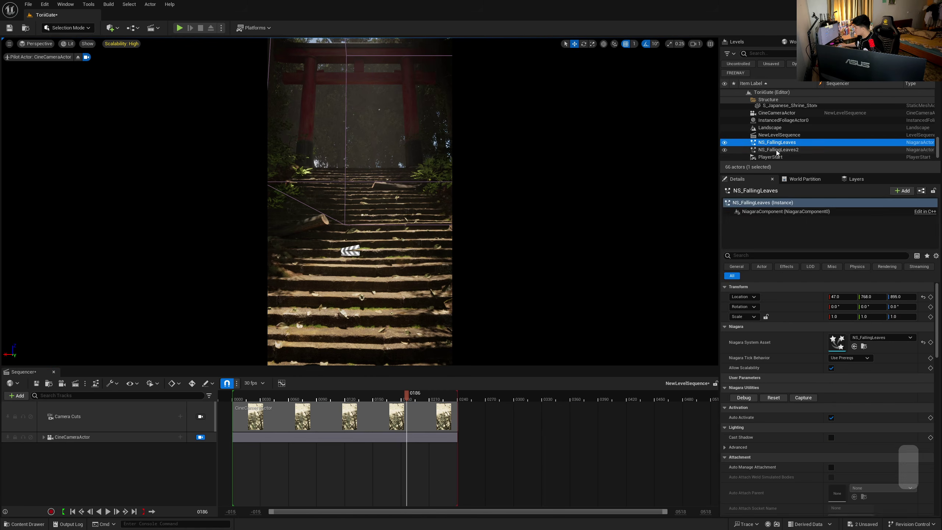
{"action": "left_click", "coordinate": [783, 150], "text": "shift"}
{"action": "left_click_drag", "start_coordinate": [37, 489], "coordinate": [85, 464]}
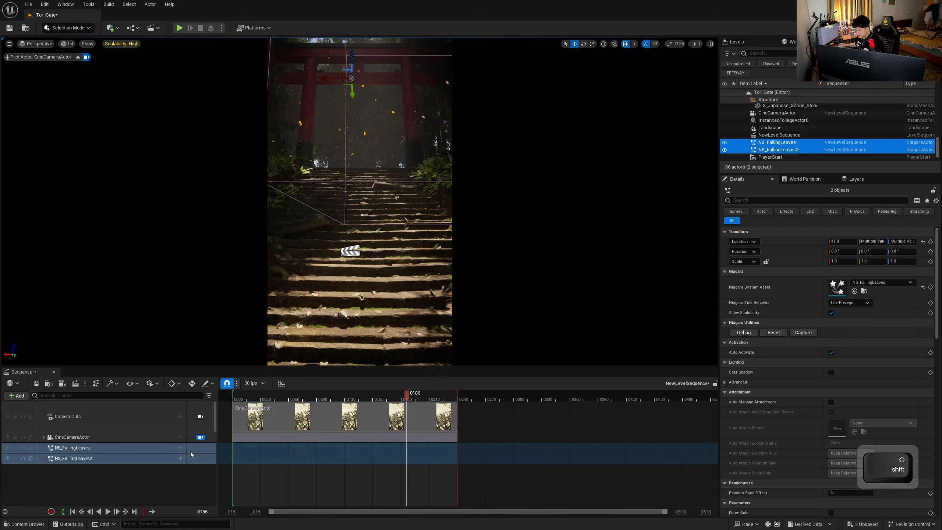
- Add the NiagaraComponent0 track under both NS_FallingLeaves and NS_FallingLeaves2
{"action": "left_click", "coordinate": [181, 448]}
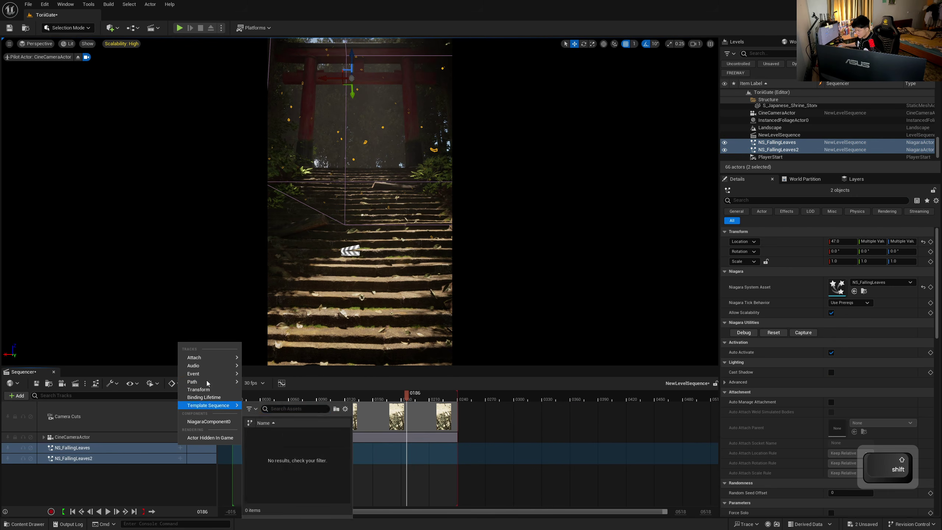
{"action": "left_click", "coordinate": [209, 422]}
{"action": "left_click", "coordinate": [181, 469]}
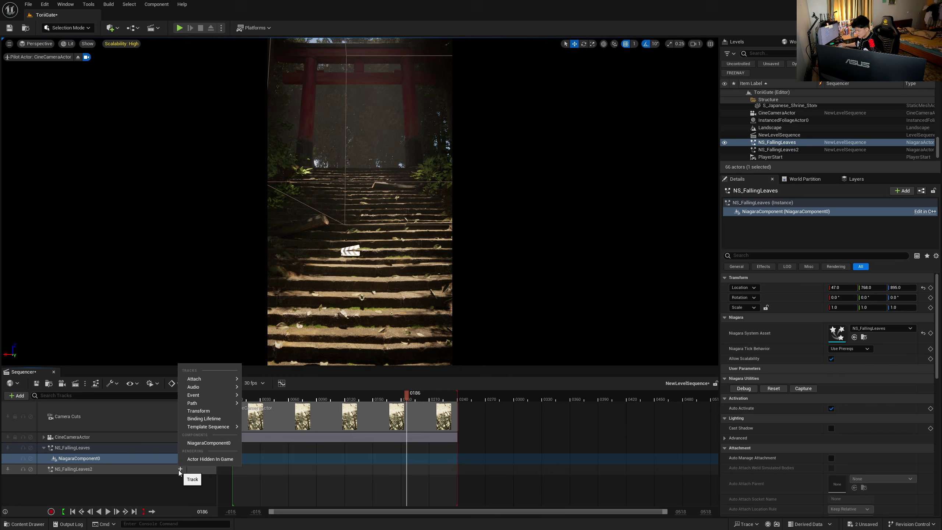
{"action": "left_click", "coordinate": [209, 443]}
- Add a Niagara System Life Cycle track to both leaf components, with the first leaf section starting before frame 0
{"action": "left_click", "coordinate": [181, 458]}
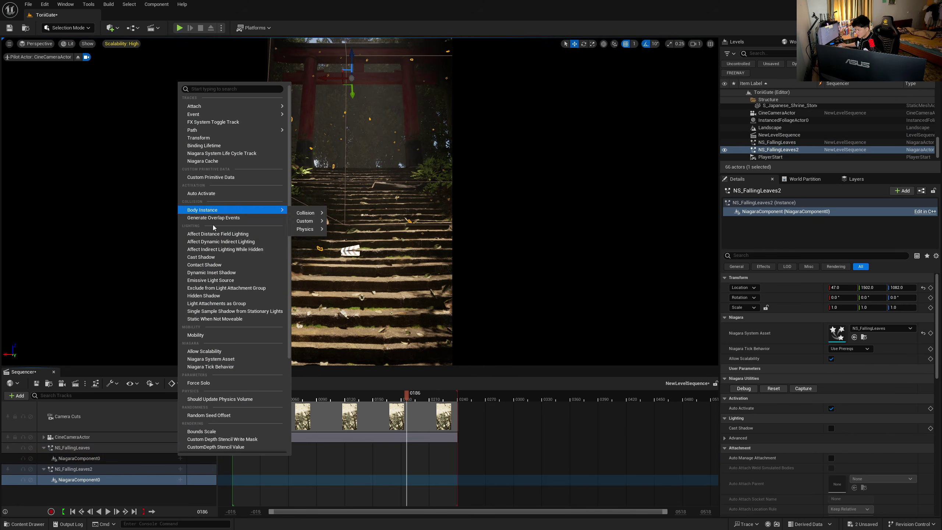
{"action": "left_click", "coordinate": [240, 153]}
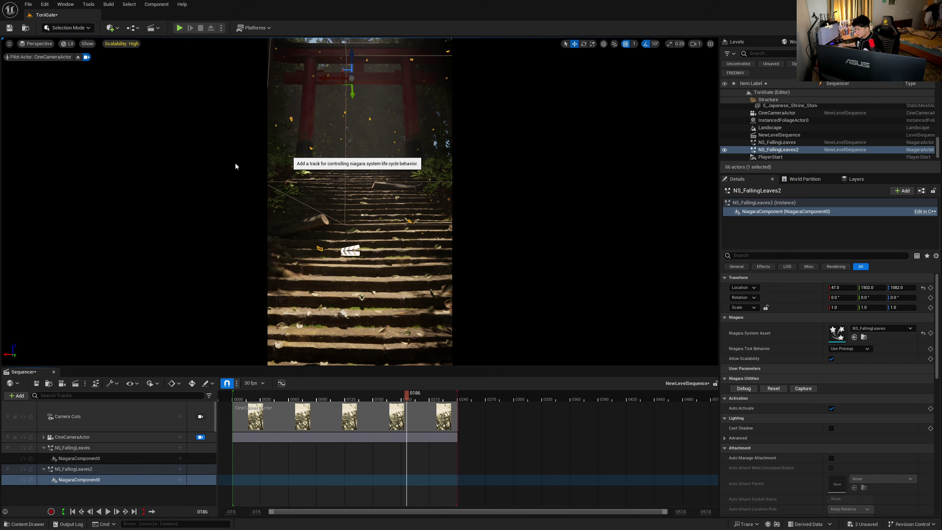
{"action": "left_click_drag", "start_coordinate": [423, 466], "coordinate": [242, 470]}
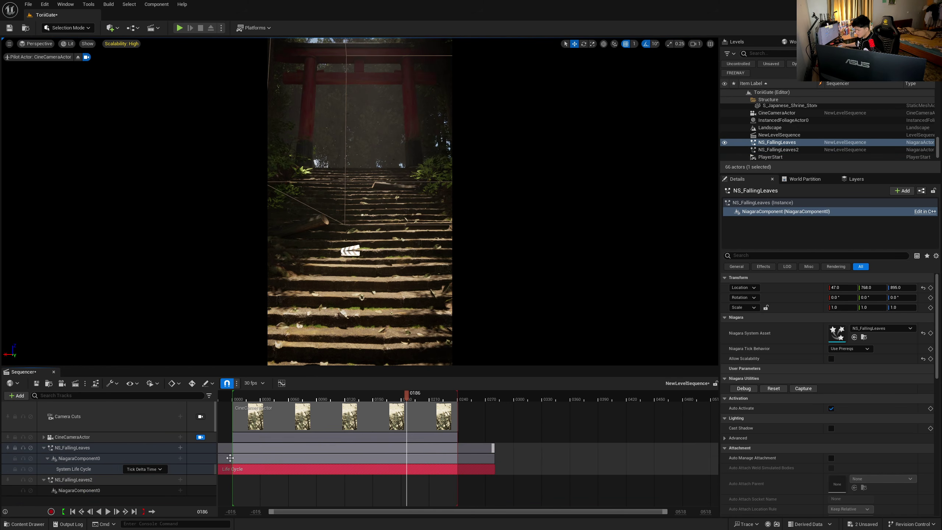
{"action": "left_click", "coordinate": [180, 491]}
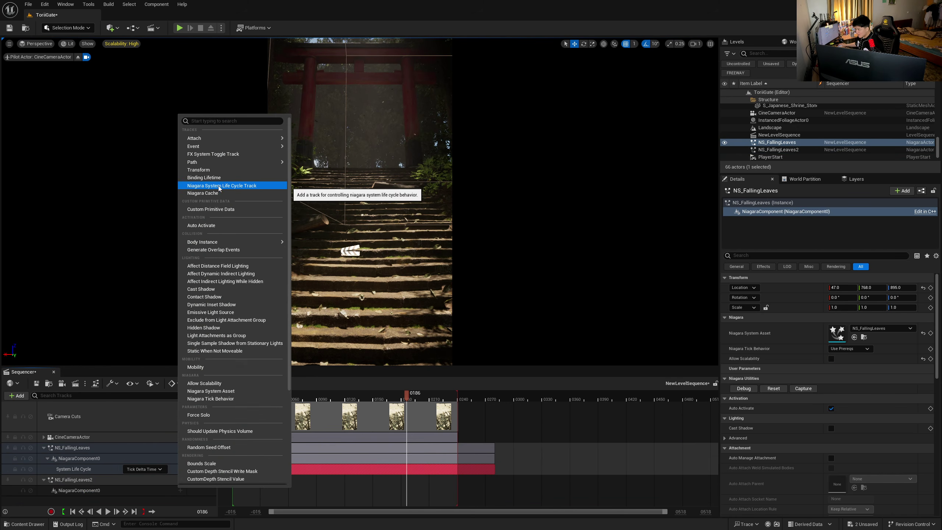
{"action": "left_click", "coordinate": [219, 185]}
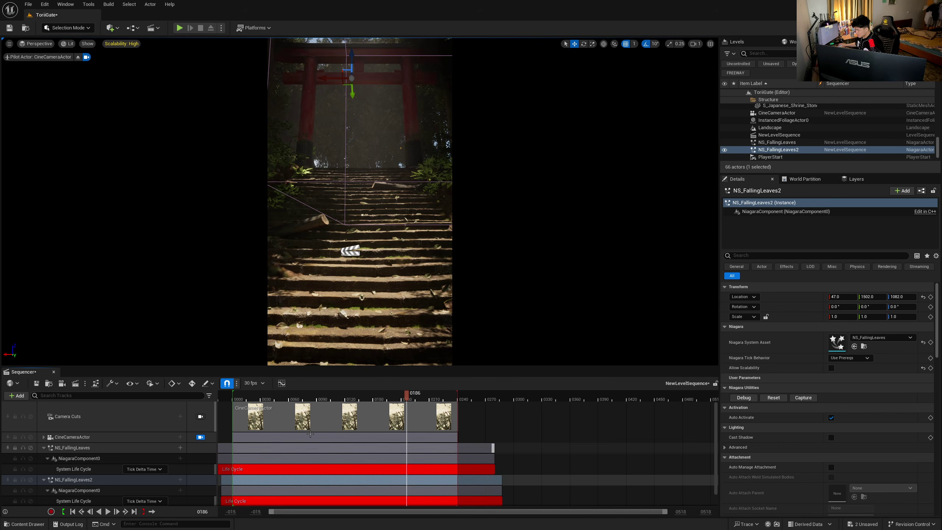
- Play the sequence to check the falling leaves with the camera move, and return to frame 0
{"action": "key", "text": "space"}
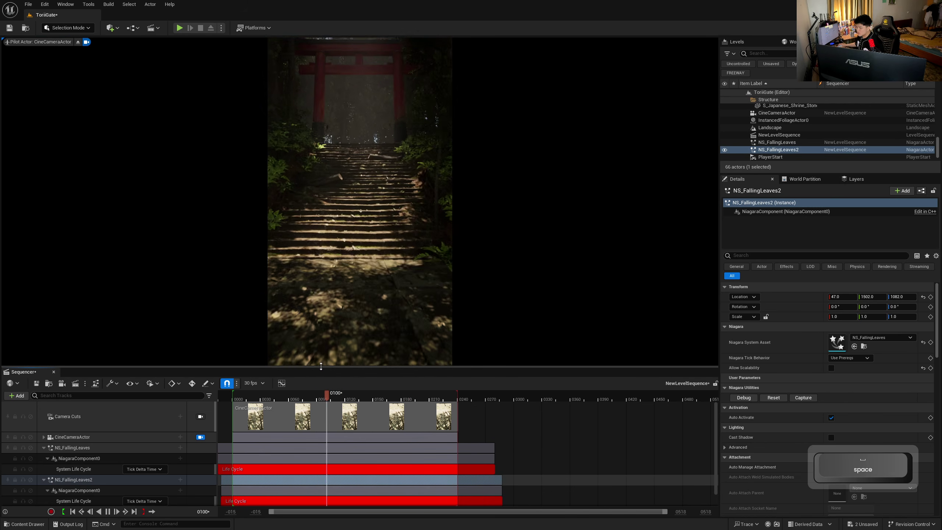
{"action": "key", "text": "space"}
{"action": "left_click", "coordinate": [536, 433]}
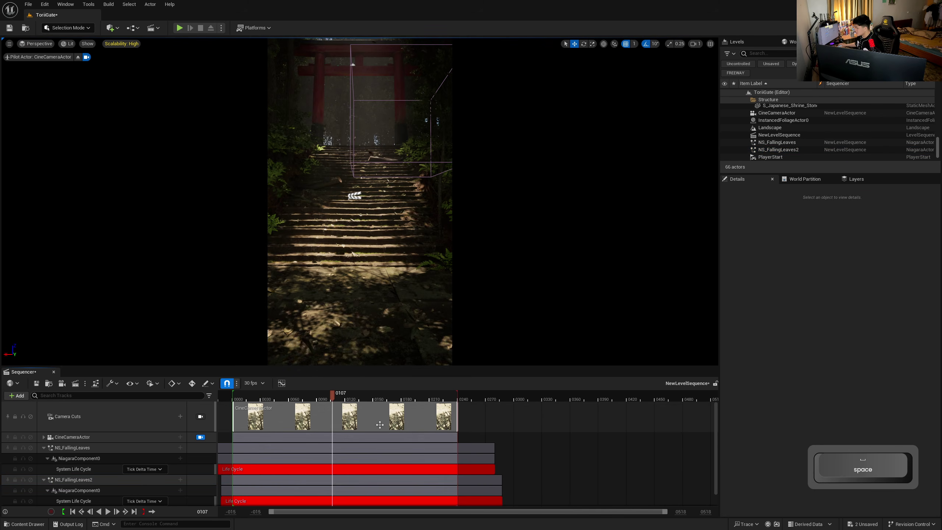
{"action": "left_click_drag", "start_coordinate": [331, 400], "coordinate": [235, 399]}
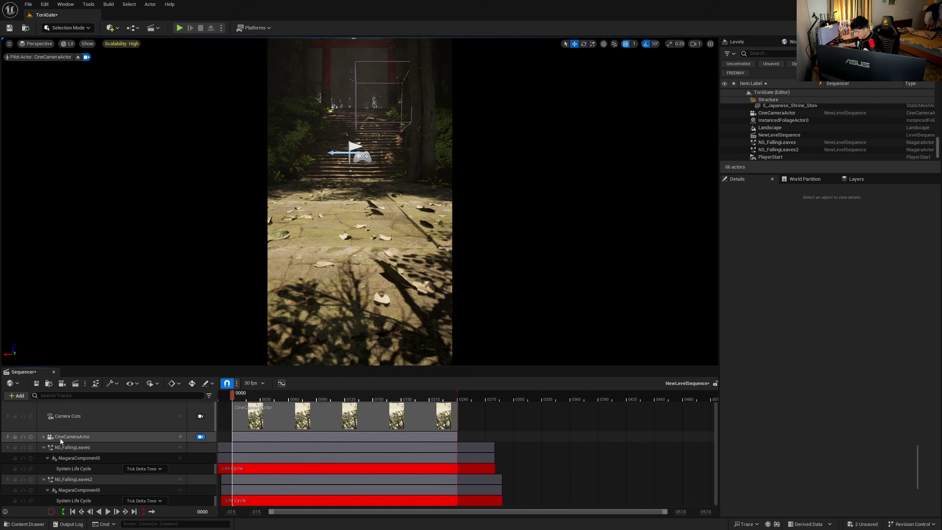
- Try a slightly shorter Current Focal Length on the camera, undo it, and scrub to frame 56
{"action": "left_click", "coordinate": [43, 437]}
{"action": "scroll", "coordinate": [94, 454], "scroll_direction": "down", "scroll_amount": 2}
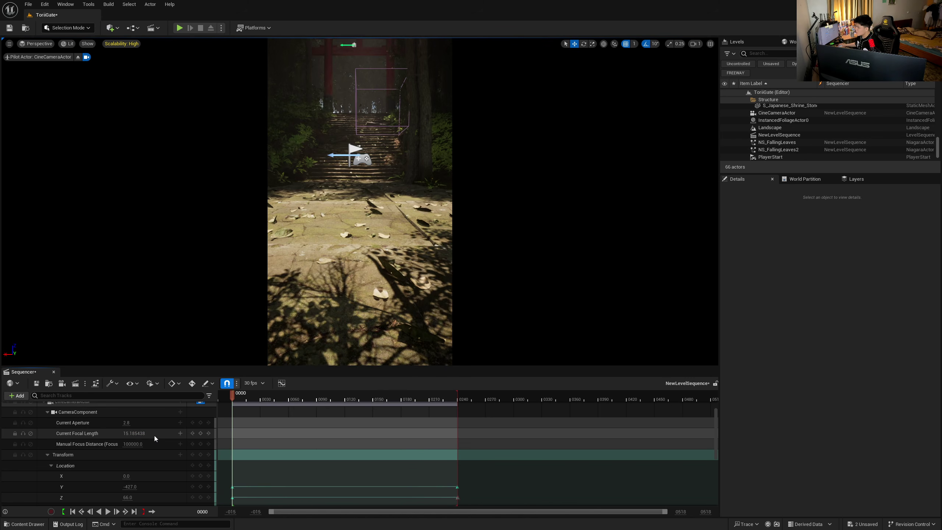
{"action": "key", "text": "ctrl+z"}
{"action": "left_click_drag", "start_coordinate": [232, 395], "coordinate": [286, 397]}
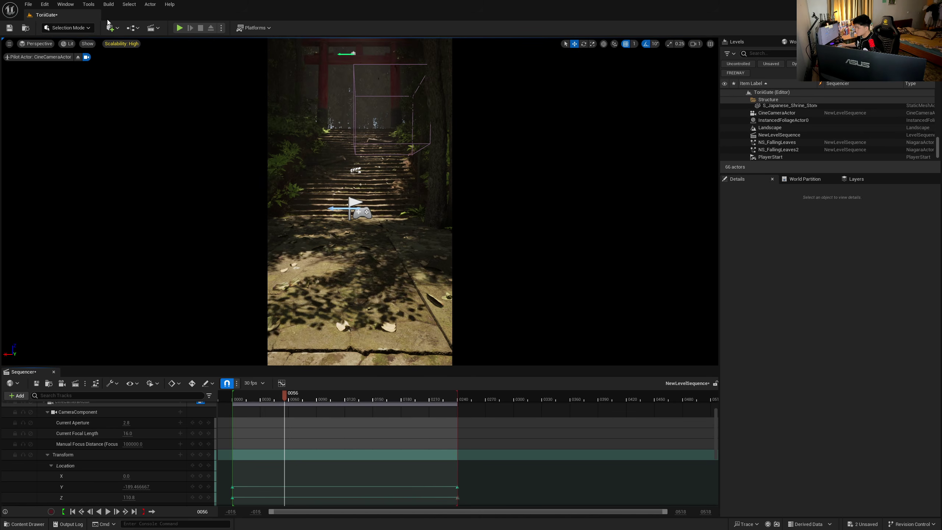
- Preview the shot with Cinematic scalability, and return the scalability to High
{"action": "left_click", "coordinate": [132, 44]}
{"action": "left_click", "coordinate": [260, 65]}
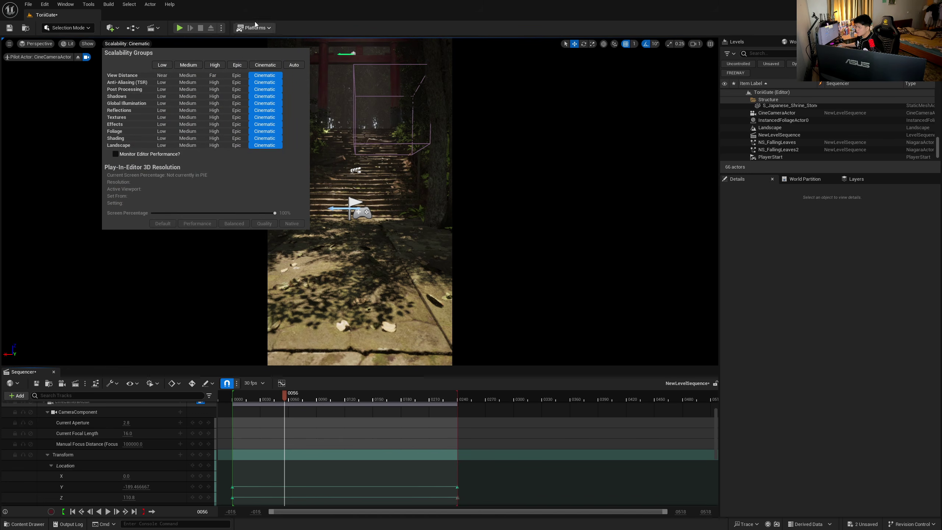
{"action": "left_click", "coordinate": [222, 14]}
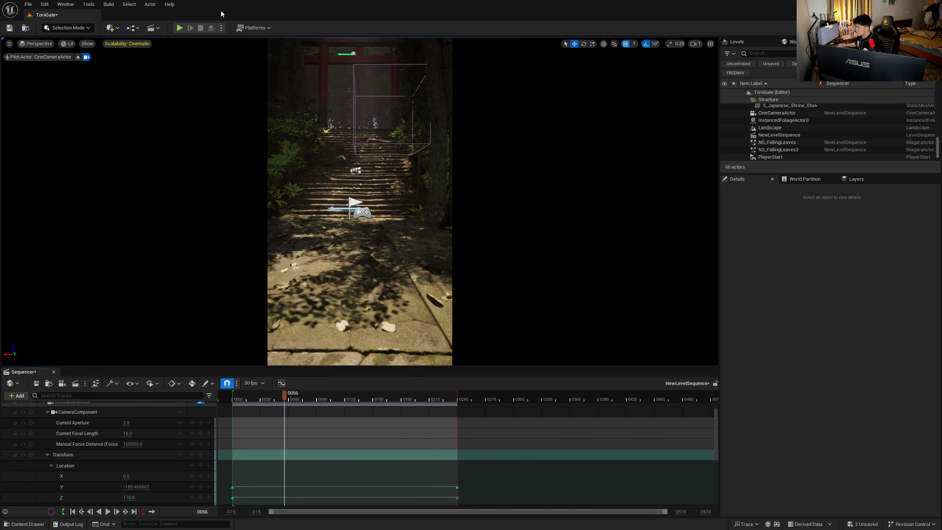
{"action": "left_click", "coordinate": [119, 45]}
{"action": "left_click", "coordinate": [217, 66]}
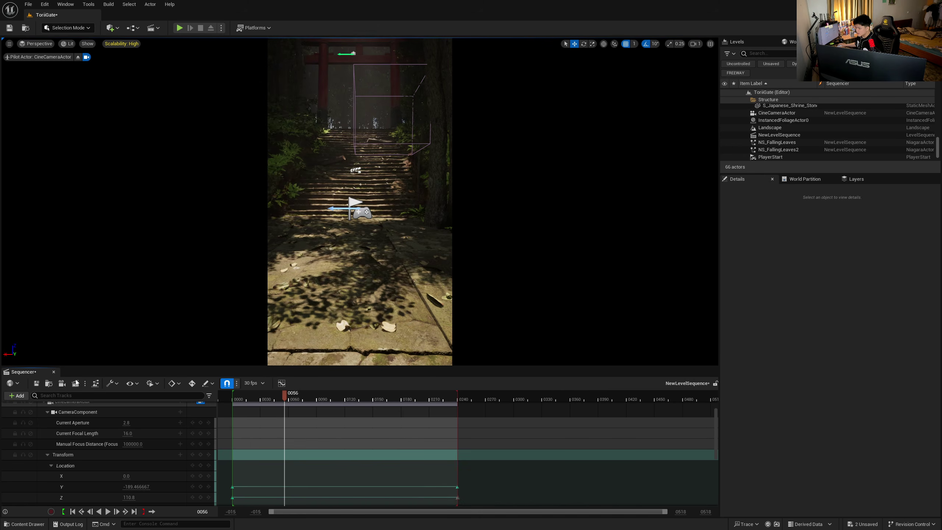
- Queue NewLevelSequence in Movie Render Queue and replace the .jpg Sequence export with .exr Sequence [16bit] in its render settings
{"action": "left_click", "coordinate": [62, 384]}
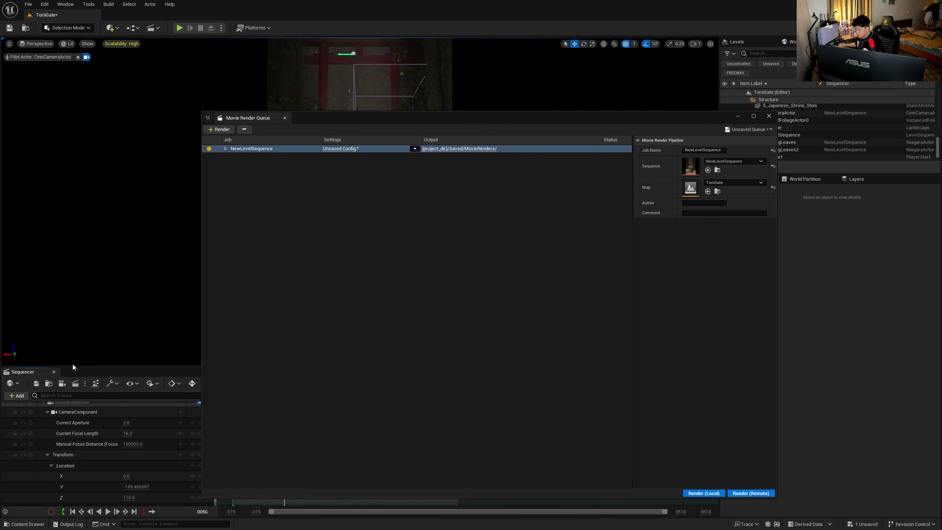
{"action": "left_click", "coordinate": [334, 149]}
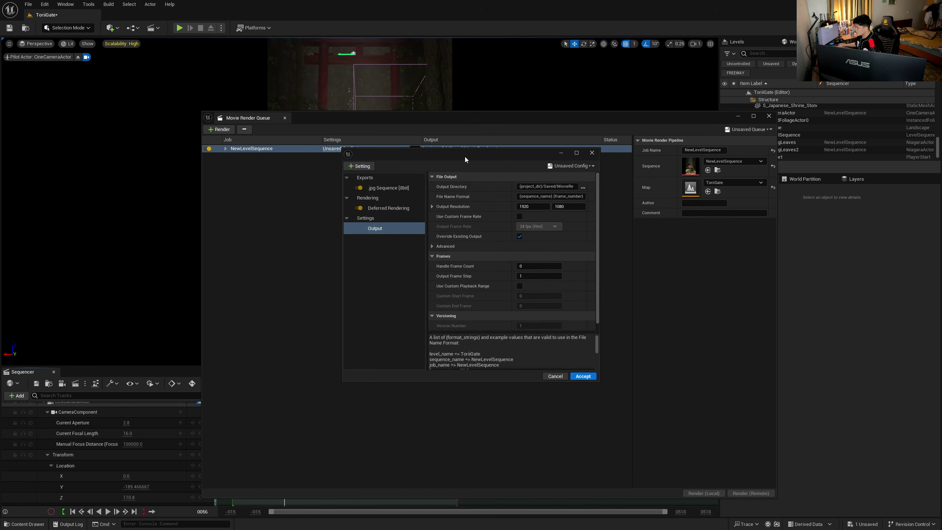
{"action": "left_click", "coordinate": [379, 189]}
{"action": "key", "text": "Delete"}
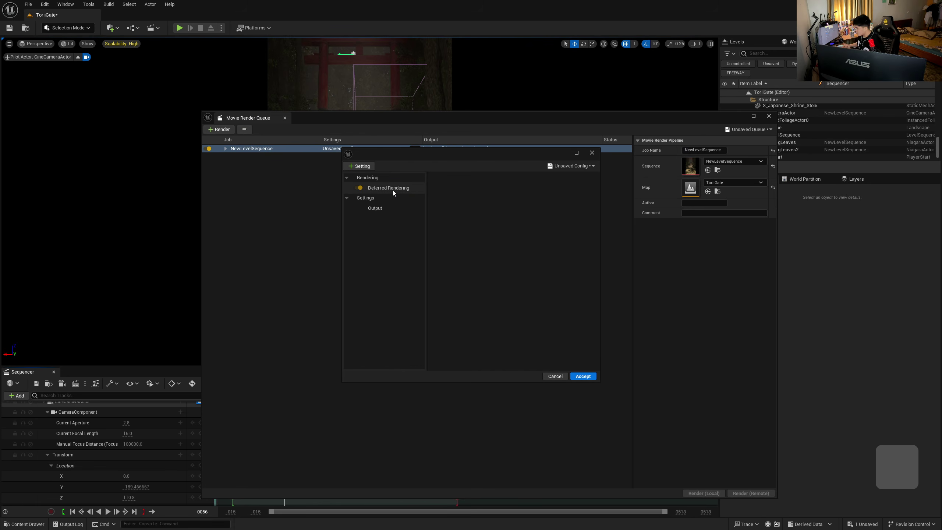
{"action": "left_click", "coordinate": [373, 167]}
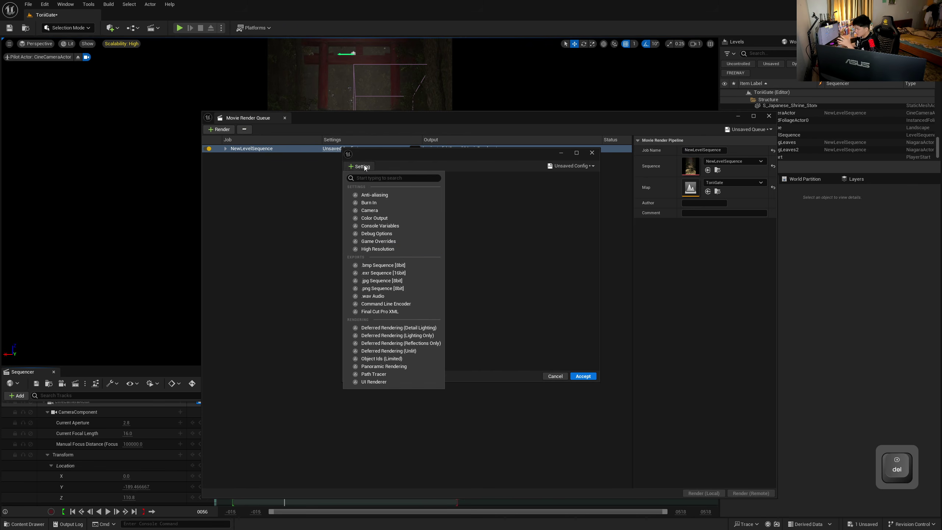
{"action": "left_click", "coordinate": [388, 273]}
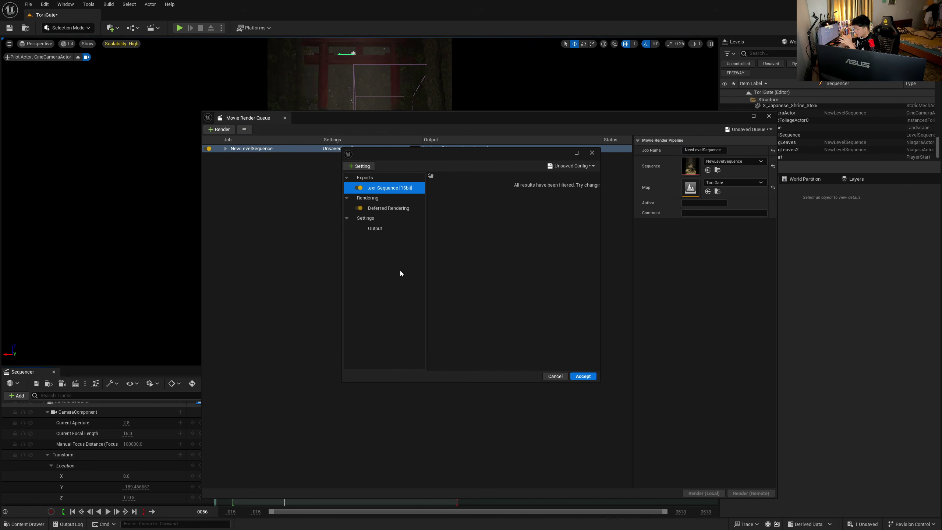
- Add an Anti-aliasing setting with Temporal Sample Count 32, anti-aliasing overridden to None, and Use Camera Cut for Warm Up and Render Warm Up Frames enabled
{"action": "left_click", "coordinate": [379, 209]}
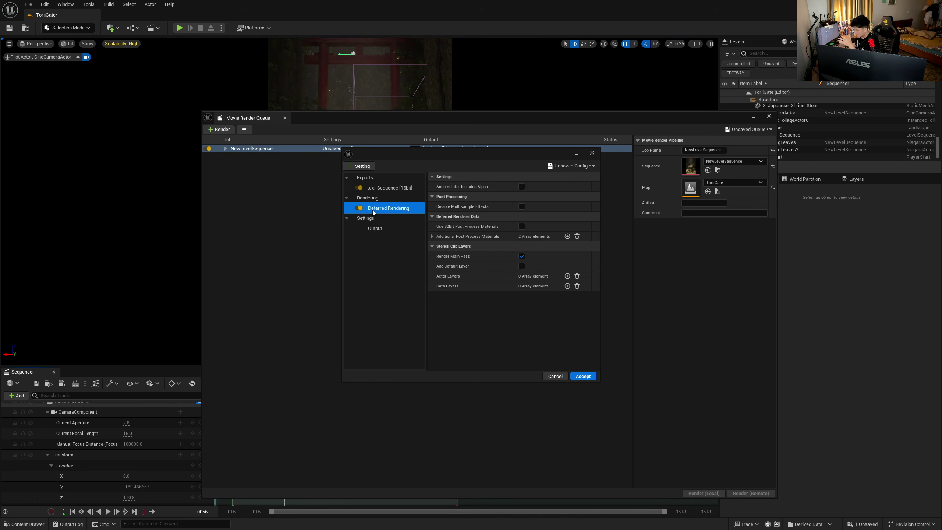
{"action": "left_click", "coordinate": [380, 230]}
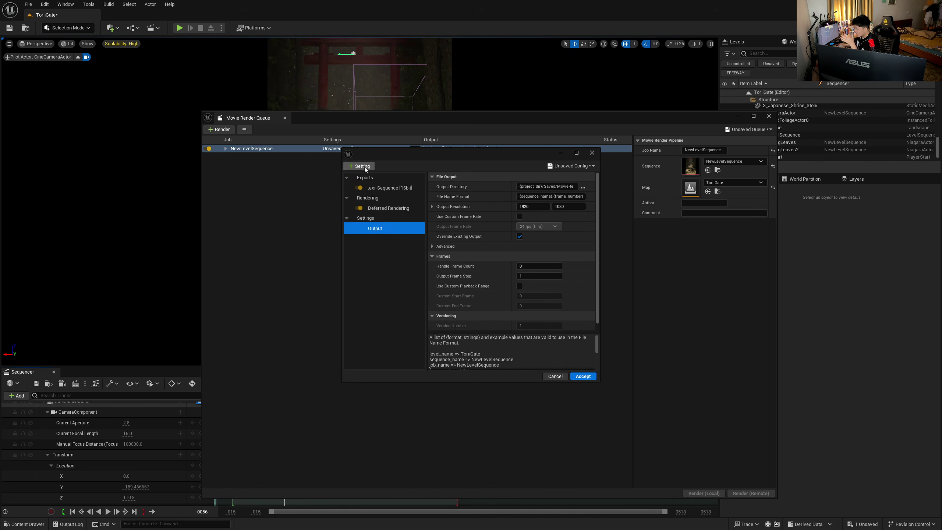
{"action": "left_click", "coordinate": [359, 166]}
{"action": "left_click", "coordinate": [371, 197]}
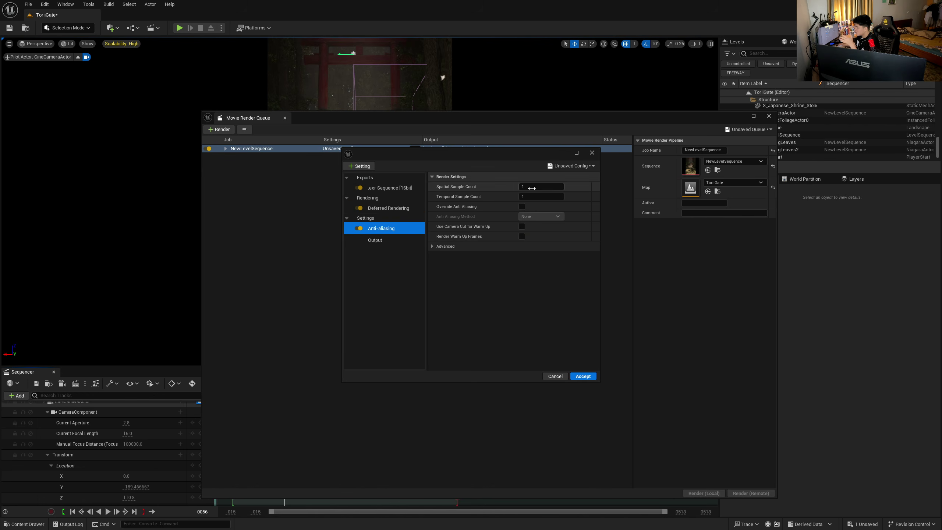
{"action": "left_click", "coordinate": [526, 196]}
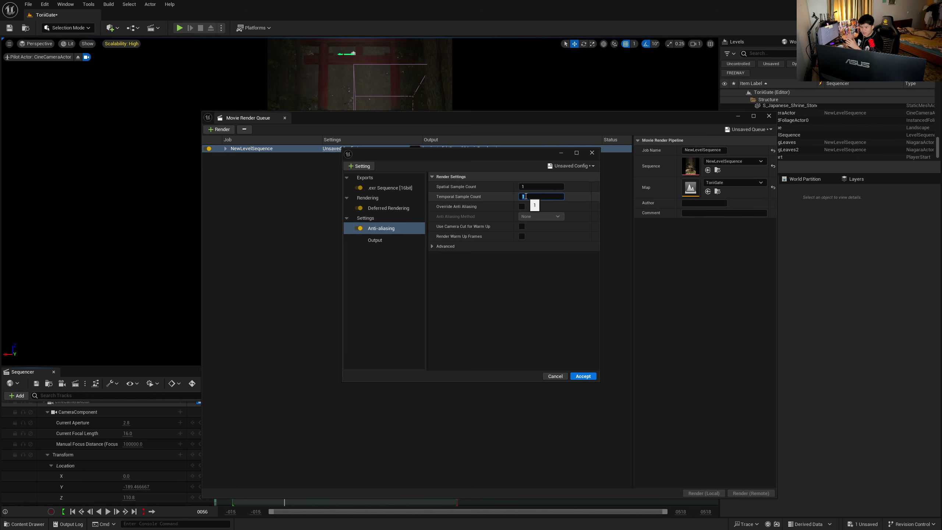
{"action": "type", "text": "32"}
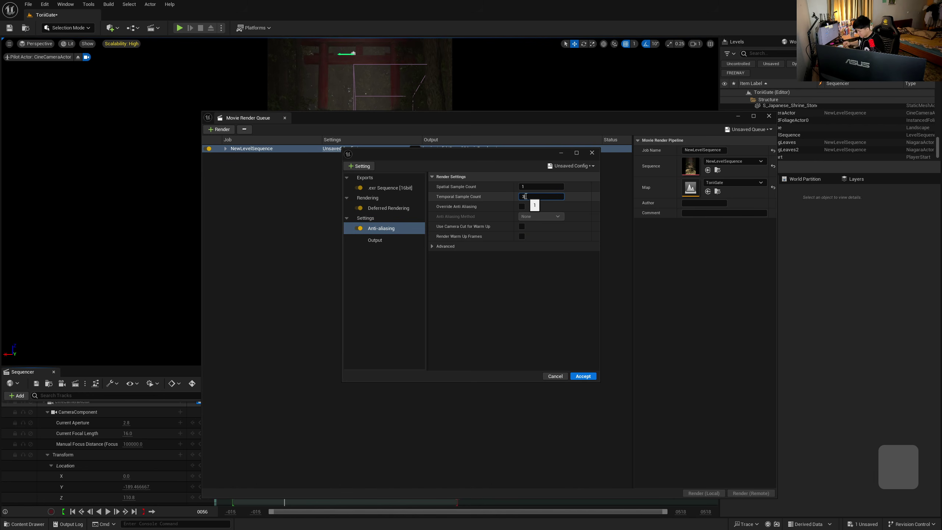
{"action": "key", "text": "Return"}
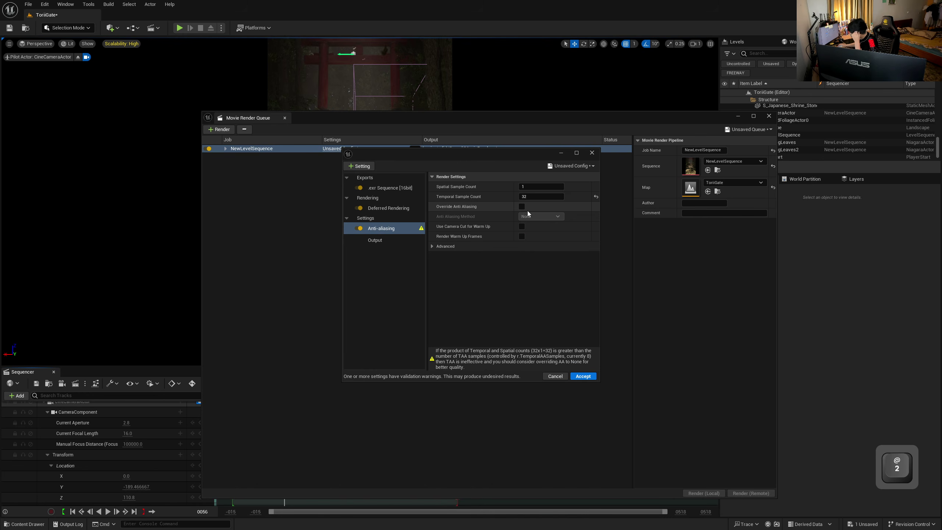
{"action": "left_click", "coordinate": [521, 207]}
{"action": "left_click", "coordinate": [522, 226]}
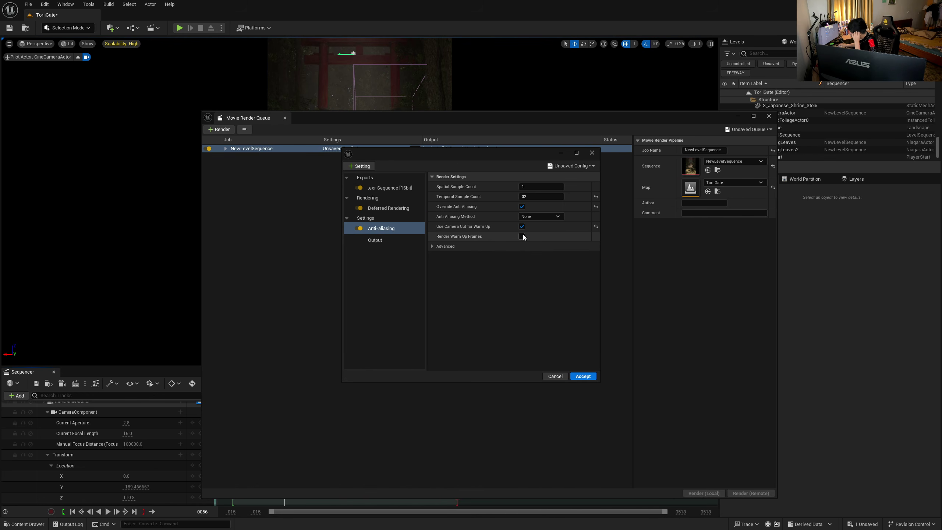
{"action": "left_click", "coordinate": [523, 235]}
{"action": "left_click", "coordinate": [434, 246]}
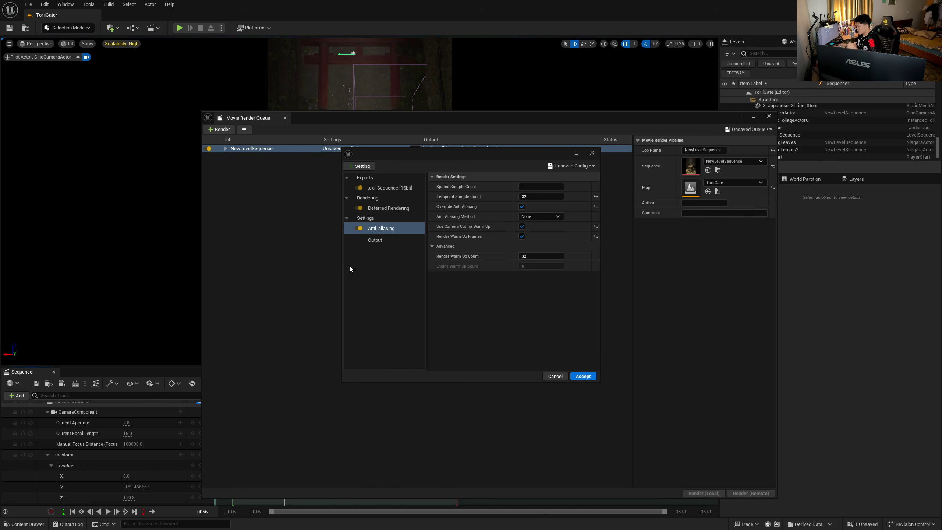
- Add the Camera and High Resolution settings to the render configuration
{"action": "left_click", "coordinate": [359, 166]}
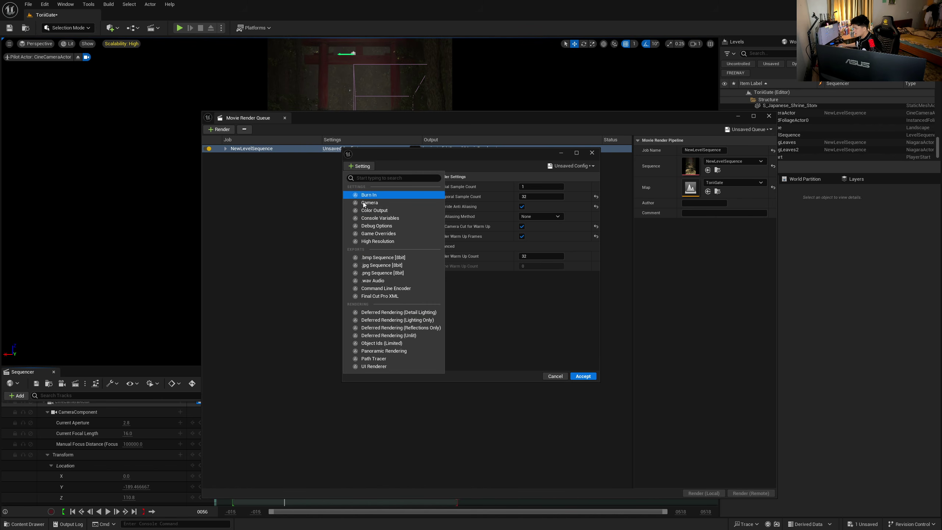
{"action": "left_click", "coordinate": [373, 212]}
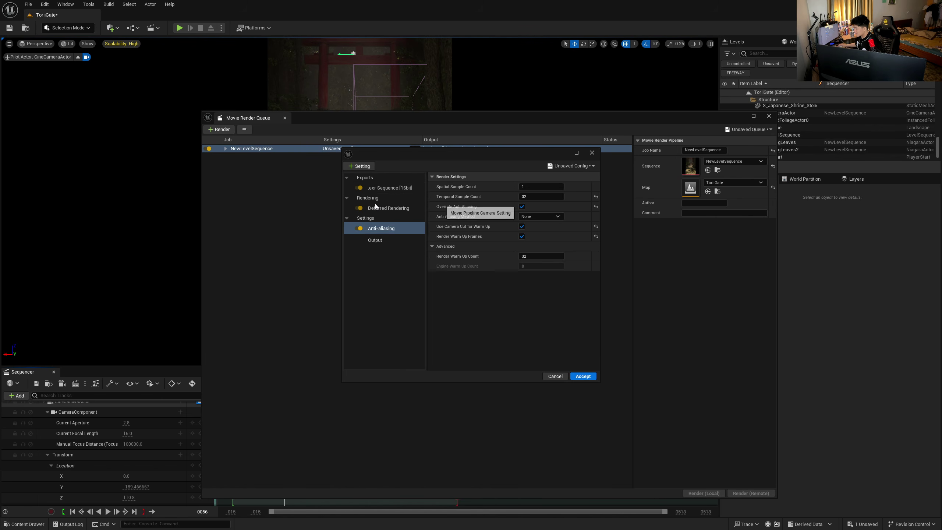
{"action": "left_click", "coordinate": [360, 166]}
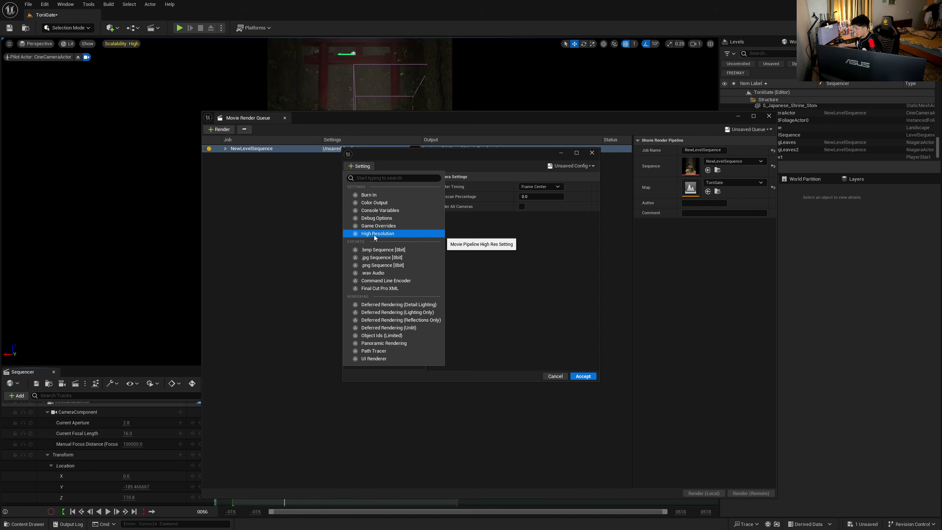
{"action": "left_click", "coordinate": [374, 234]}
{"action": "left_click", "coordinate": [358, 166]}
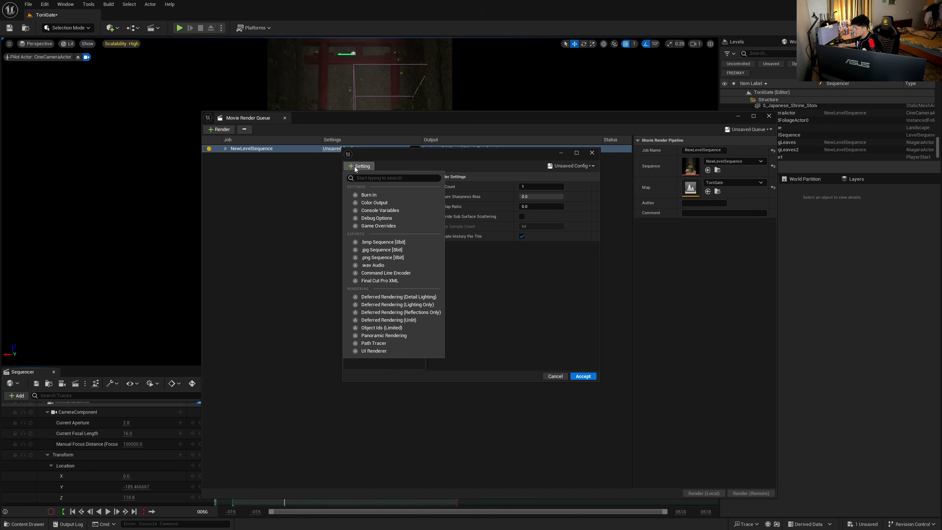
{"action": "left_click", "coordinate": [377, 212]}
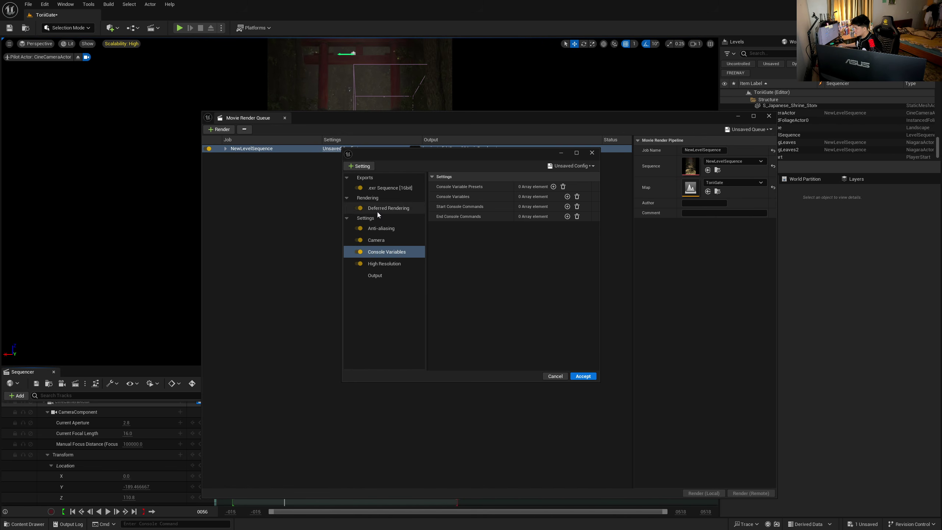
{"action": "key", "text": "Delete"}
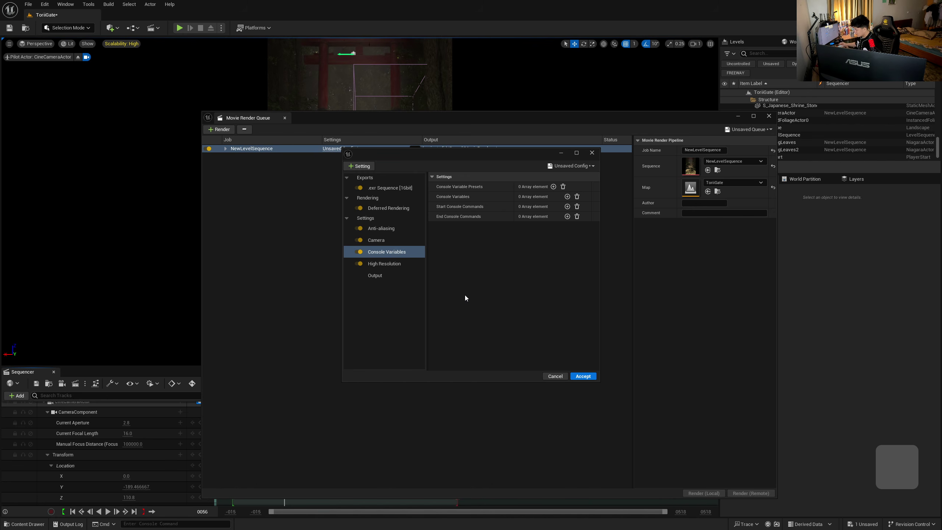
{"action": "left_click", "coordinate": [404, 254]}
{"action": "key", "text": "Delete"}
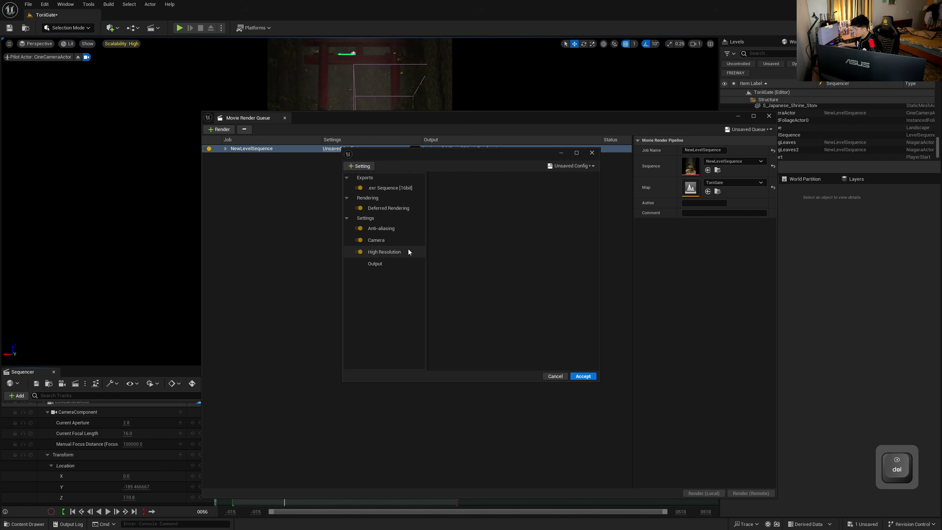
- Add the Game Overrides setting and set the output resolution to 1080 by 1920
{"action": "left_click", "coordinate": [360, 167]}
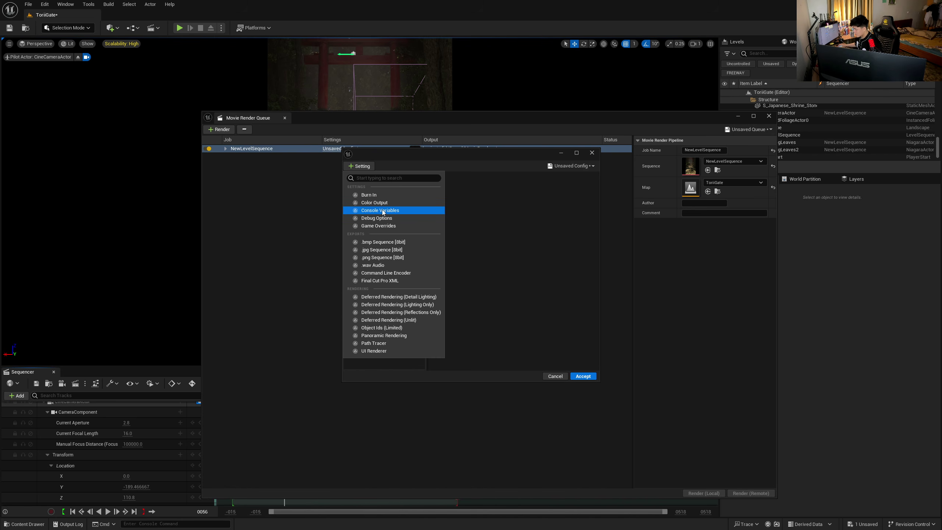
{"action": "left_click", "coordinate": [382, 227]}
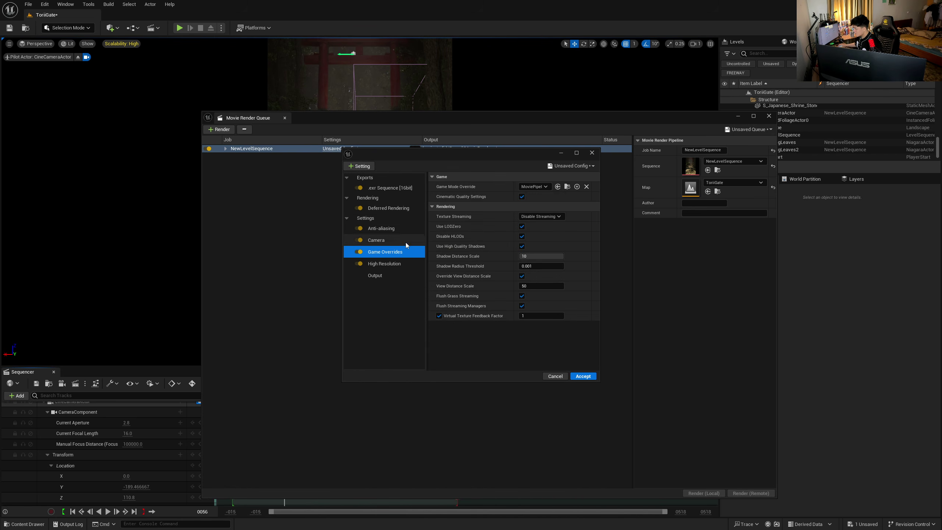
{"action": "left_click", "coordinate": [375, 276]}
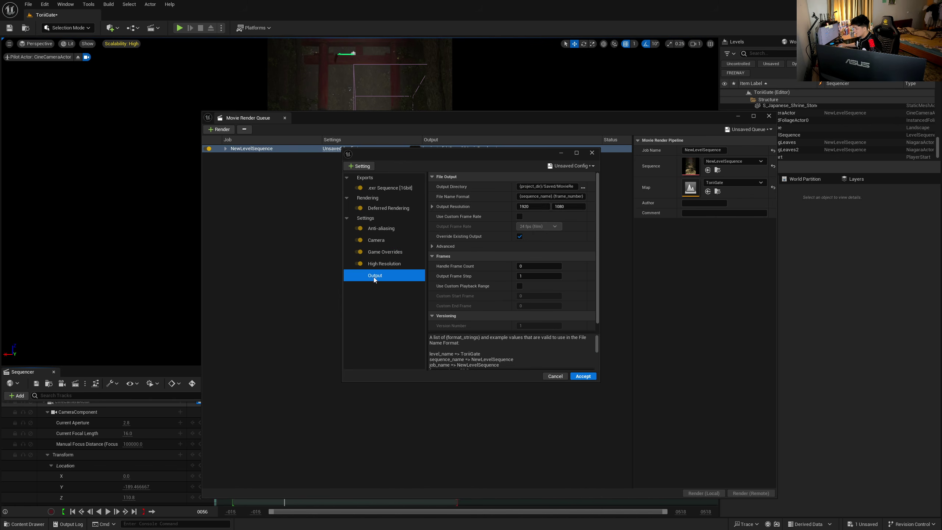
{"action": "left_click", "coordinate": [528, 207]}
{"action": "type", "text": "1080"}
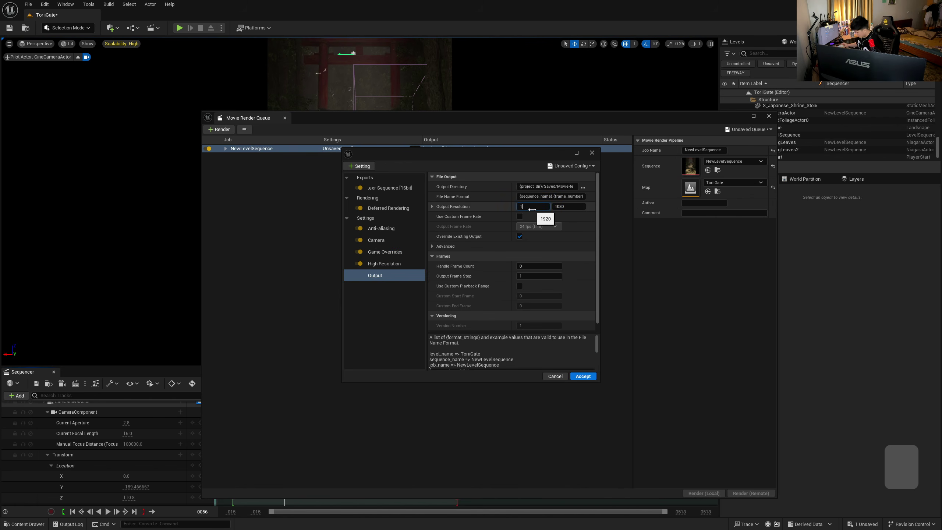
{"action": "left_click", "coordinate": [562, 204]}
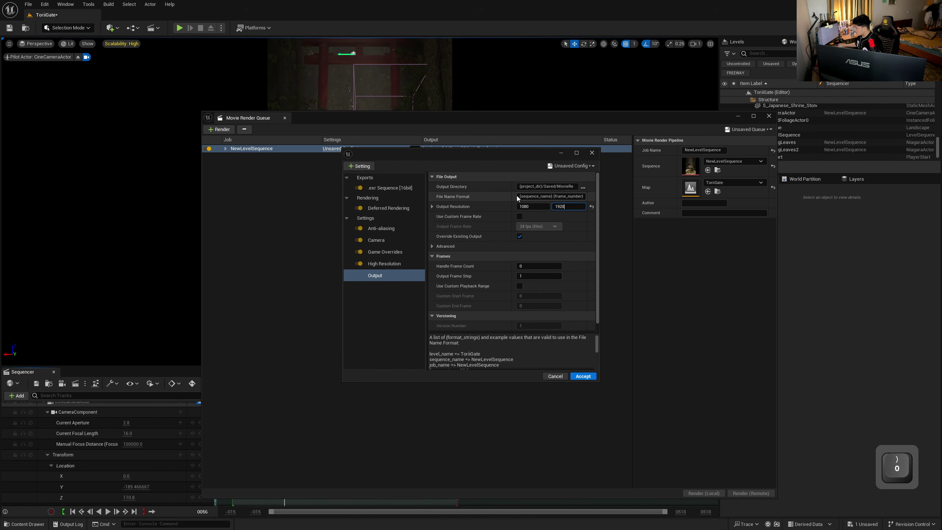
- Set the output directory to the project's Content folder, enable a custom playback range ending at frame 240, and accept the render settings
{"action": "left_click", "coordinate": [583, 187]}
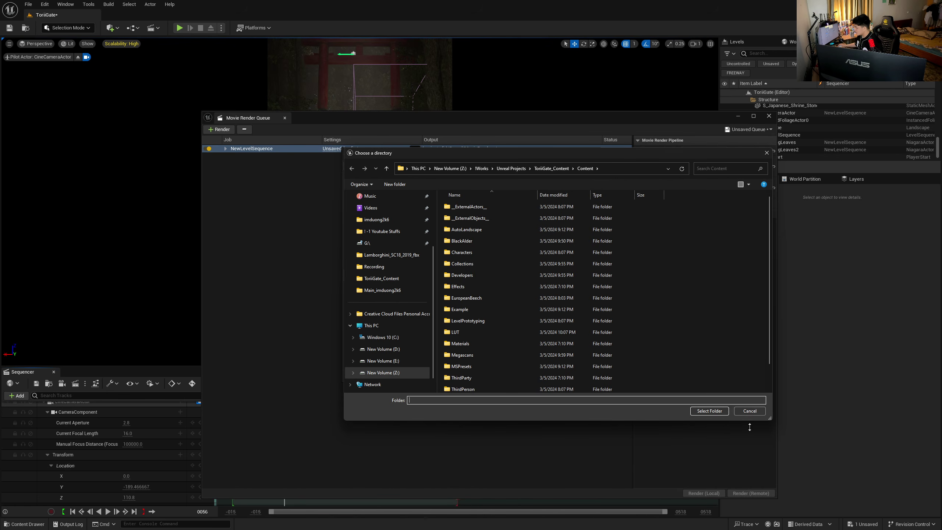
{"action": "left_click", "coordinate": [710, 411]}
{"action": "scroll", "coordinate": [461, 298], "scroll_direction": "down", "scroll_amount": 1}
{"action": "left_click", "coordinate": [519, 276]}
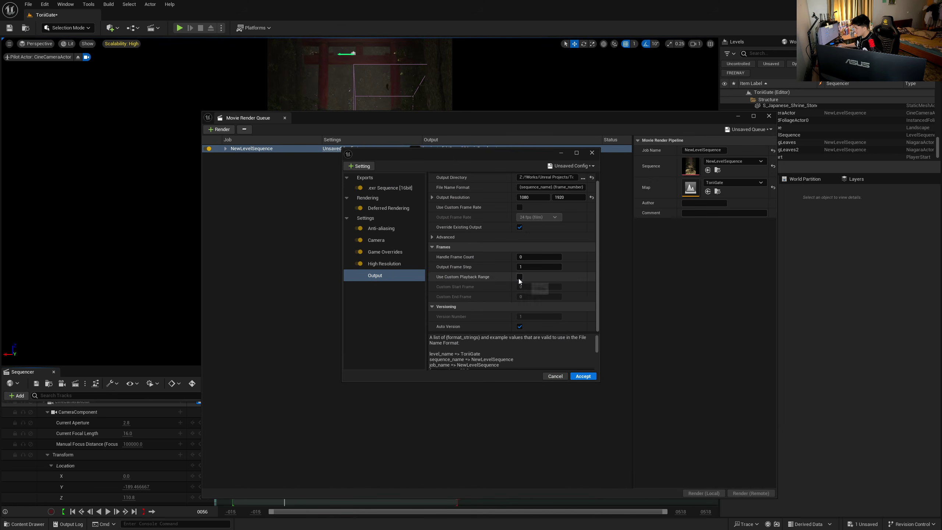
{"action": "type", "text": "20"}
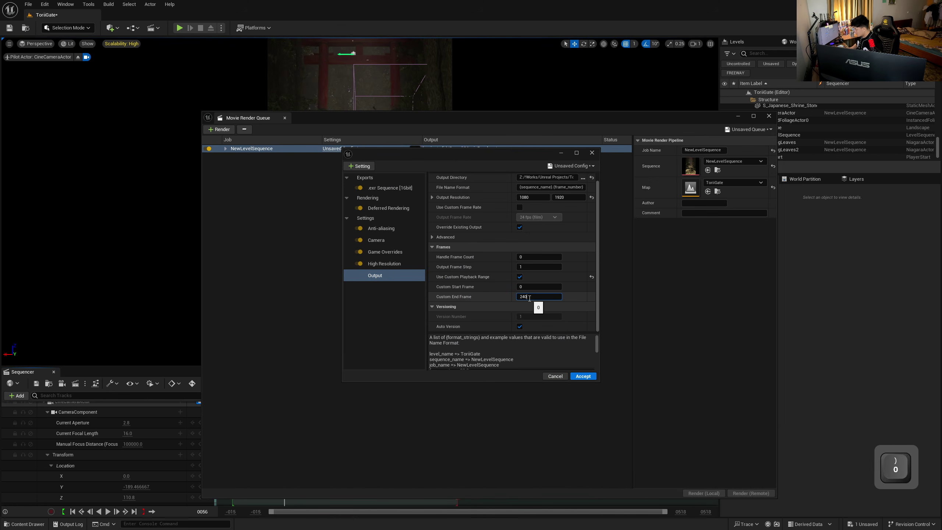
{"action": "key", "text": "Return"}
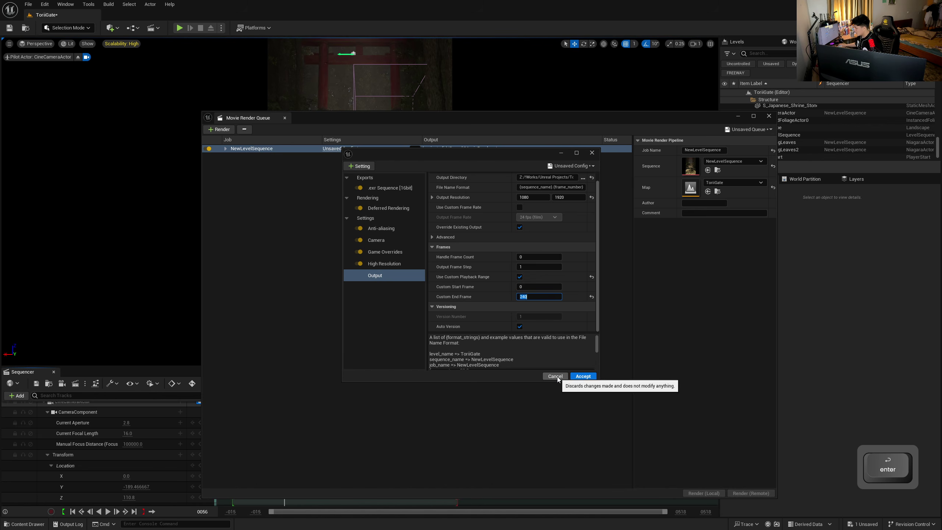
{"action": "left_click_drag", "start_coordinate": [649, 120], "coordinate": [616, 98]}
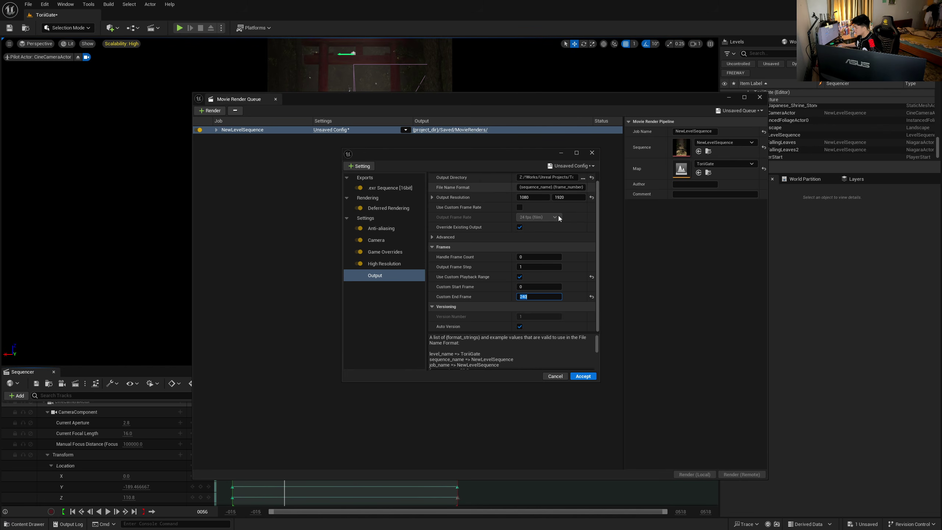
{"action": "left_click", "coordinate": [583, 376]}
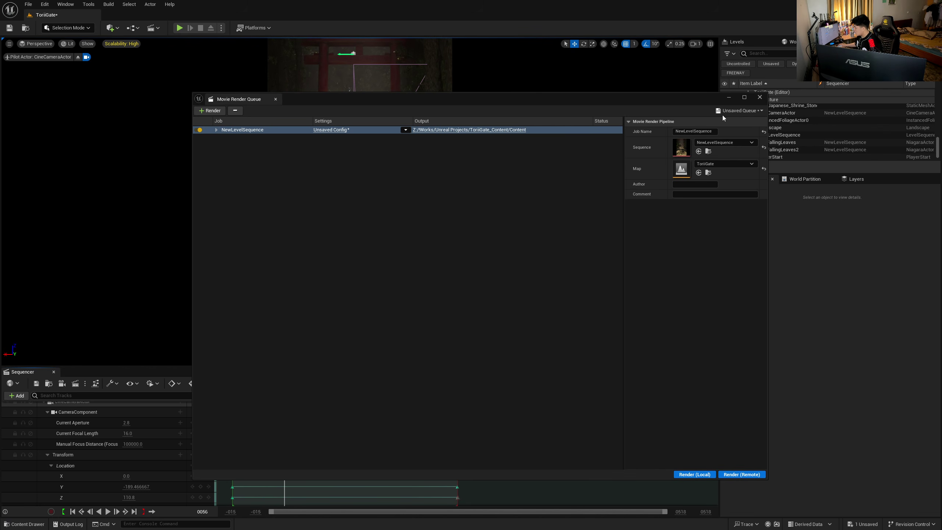
- Minimize the Movie Render Queue window and scrub the sequence back to its start at frame -001
{"action": "left_click", "coordinate": [727, 98]}
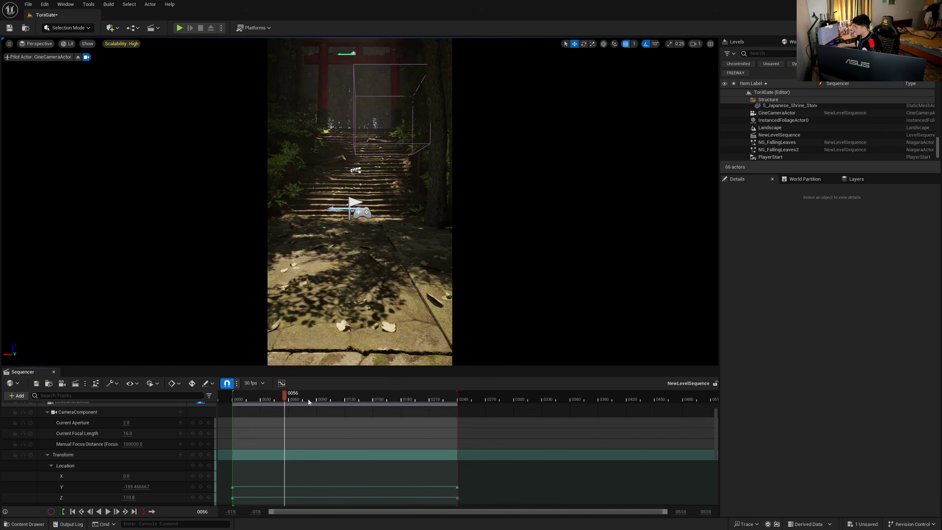
{"action": "left_click_drag", "start_coordinate": [285, 400], "coordinate": [233, 408]}
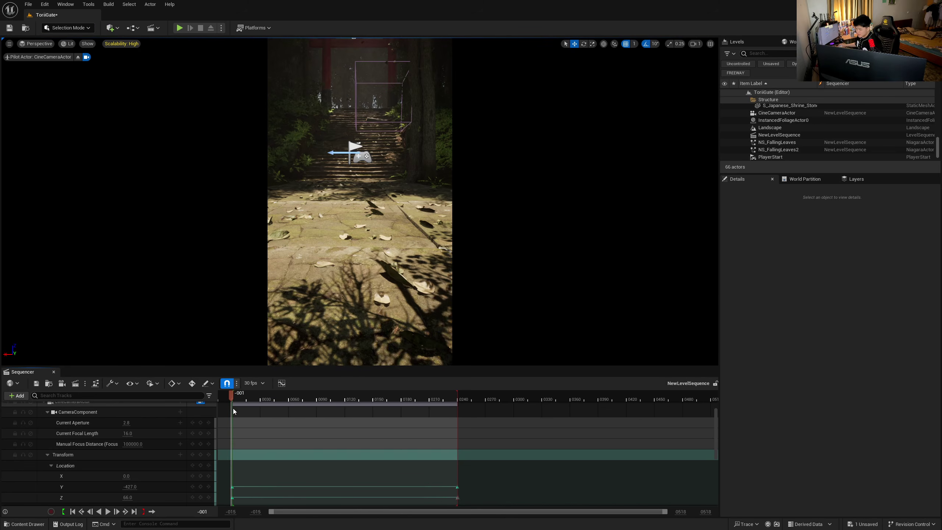
- Create a Blueprint class in the Content folder with CameraShakeBase as its parent class
{"action": "left_click", "coordinate": [25, 524]}
{"action": "right_click", "coordinate": [434, 393]}
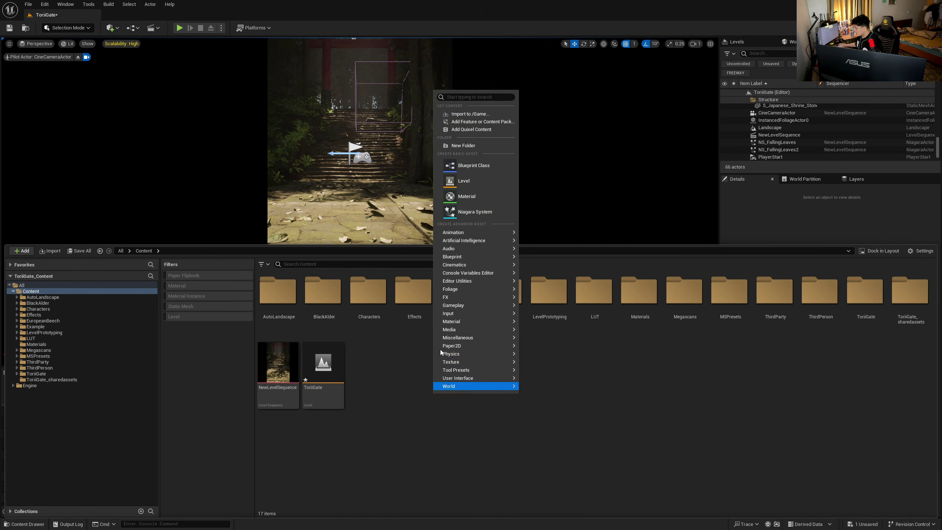
{"action": "left_click", "coordinate": [469, 173]}
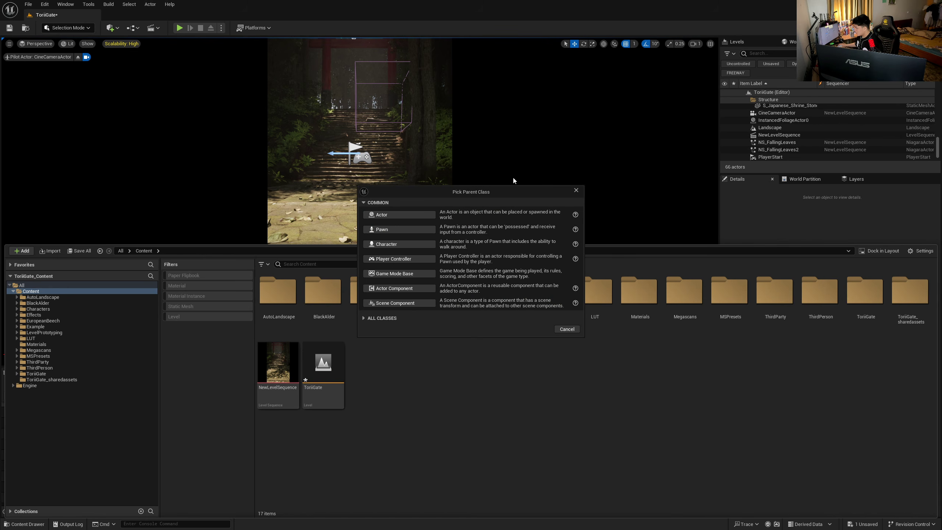
{"action": "left_click", "coordinate": [382, 318]}
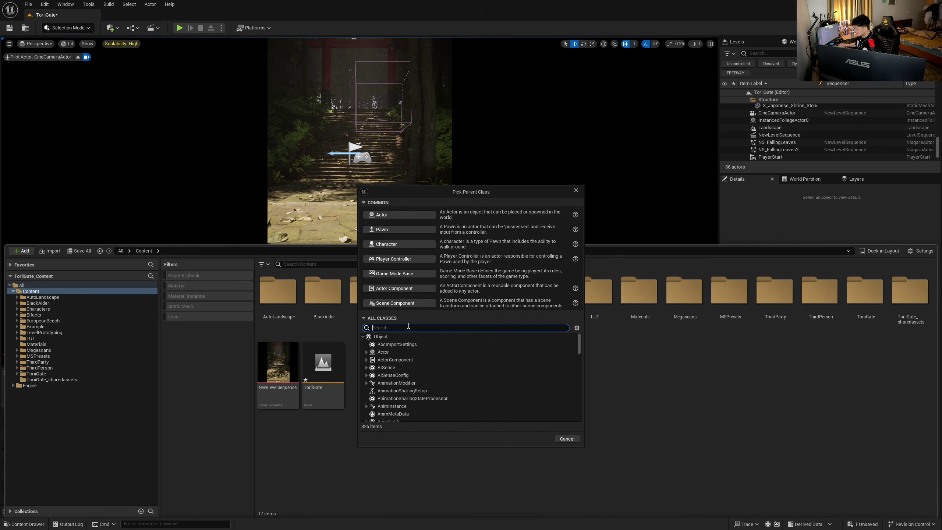
{"action": "type", "text": "basec"}
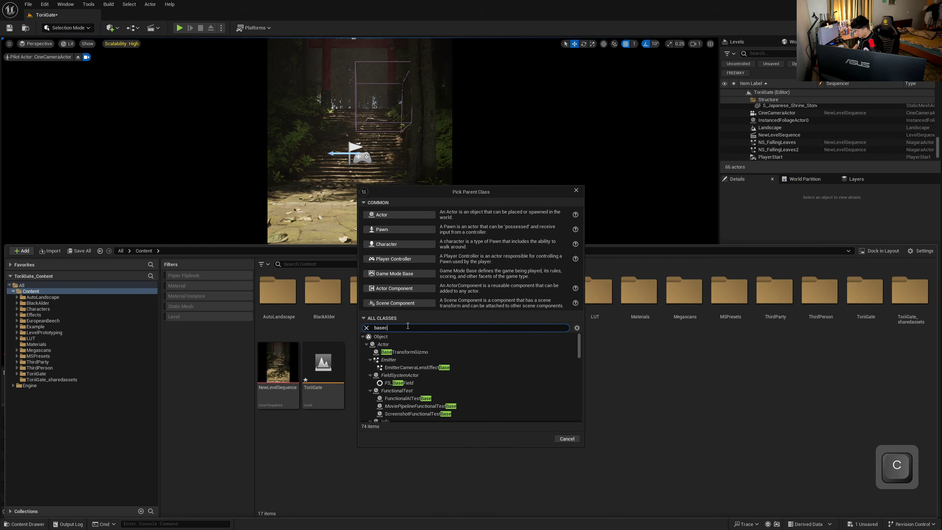
{"action": "type", "text": "a"}
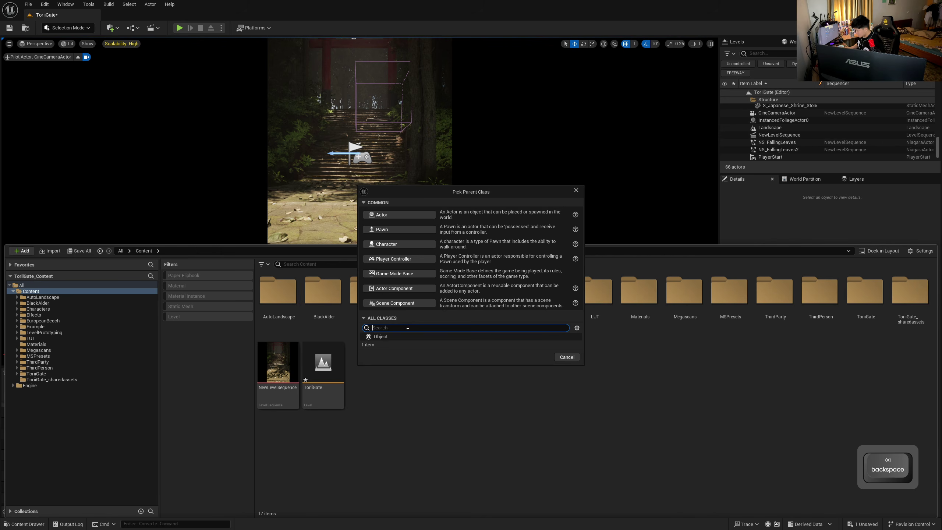
{"action": "type", "text": "shake"}
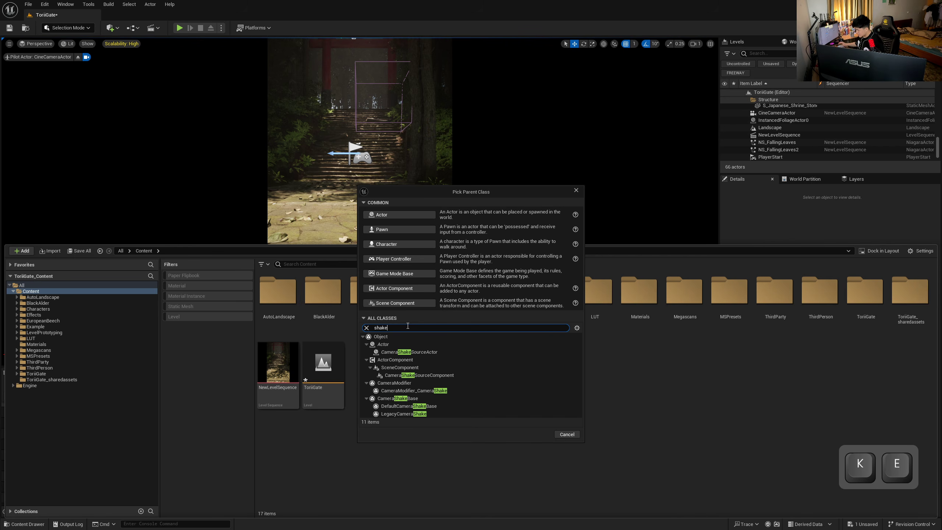
{"action": "left_click", "coordinate": [483, 399]}
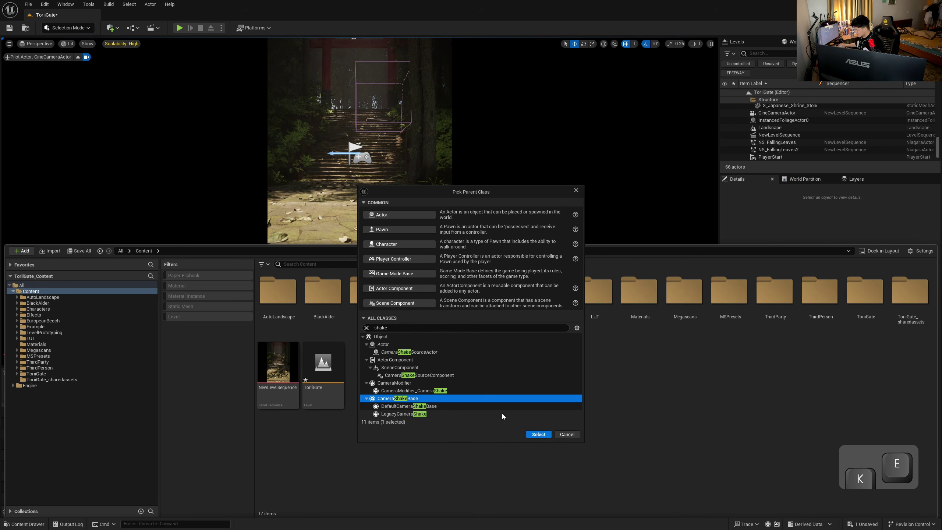
{"action": "left_click", "coordinate": [539, 435]}
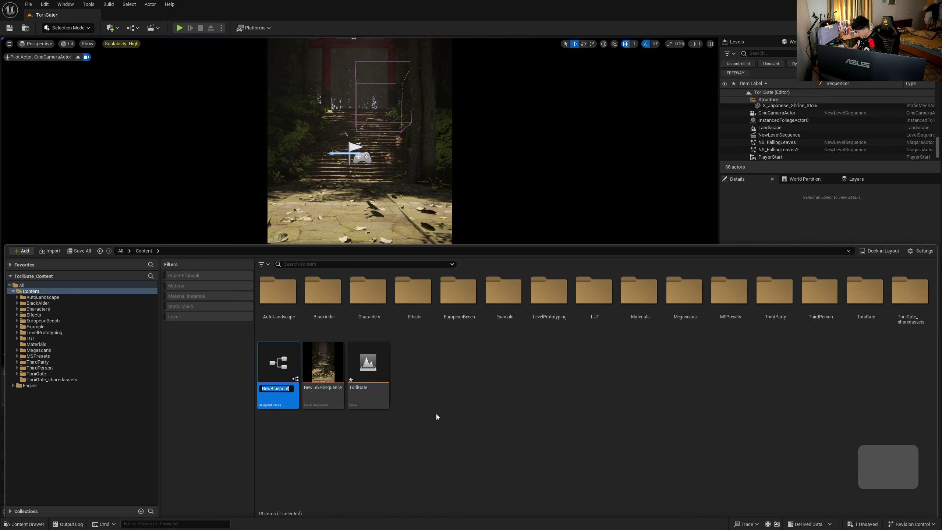
- Name the new Blueprint class CamShake
{"action": "type", "text": "Cam"}
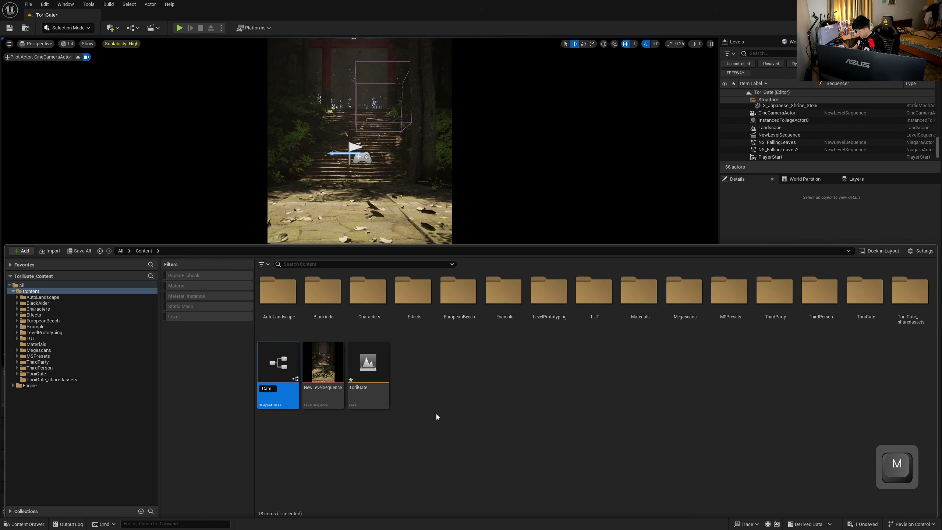
{"action": "type", "text": "Shake"}
{"action": "key", "text": "Return"}
{"action": "key", "text": "Return"}
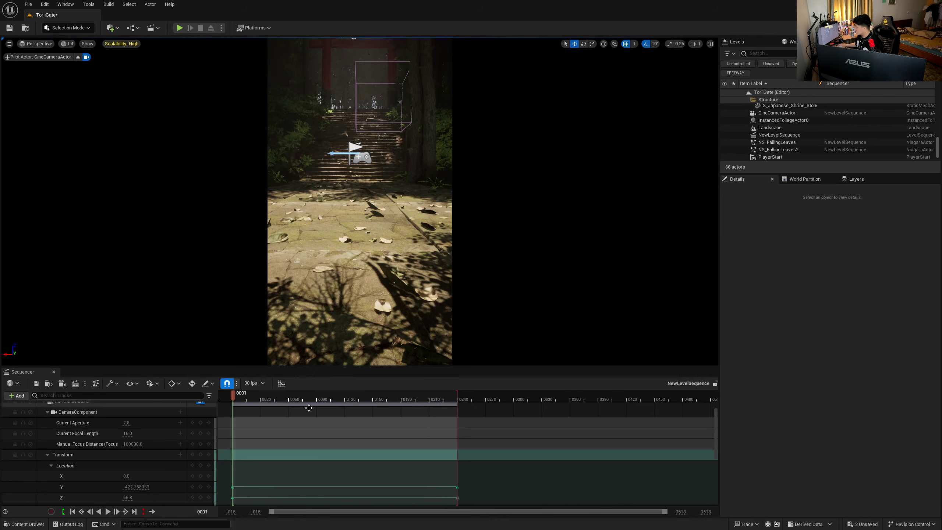
- Open the CamShake blueprint and set its root shake pattern to Perlin Noise Camera Shake Pattern
{"action": "key", "text": "ctrl+space"}
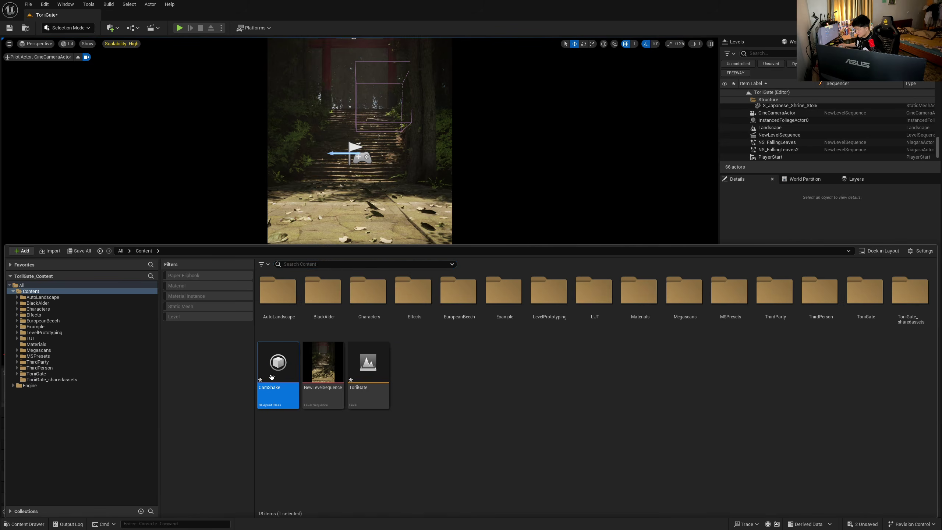
{"action": "double_click", "coordinate": [293, 349]}
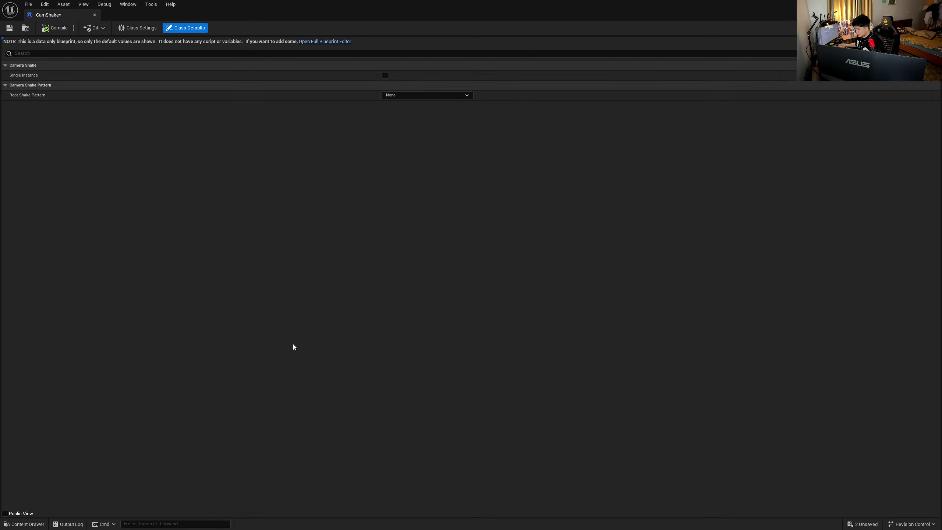
{"action": "left_click", "coordinate": [420, 95]}
{"action": "left_click", "coordinate": [413, 128]}
- Expand the shake pattern's Location, Rotation, FOV and Timing settings and set the duration to 0
{"action": "left_click", "coordinate": [5, 95]}
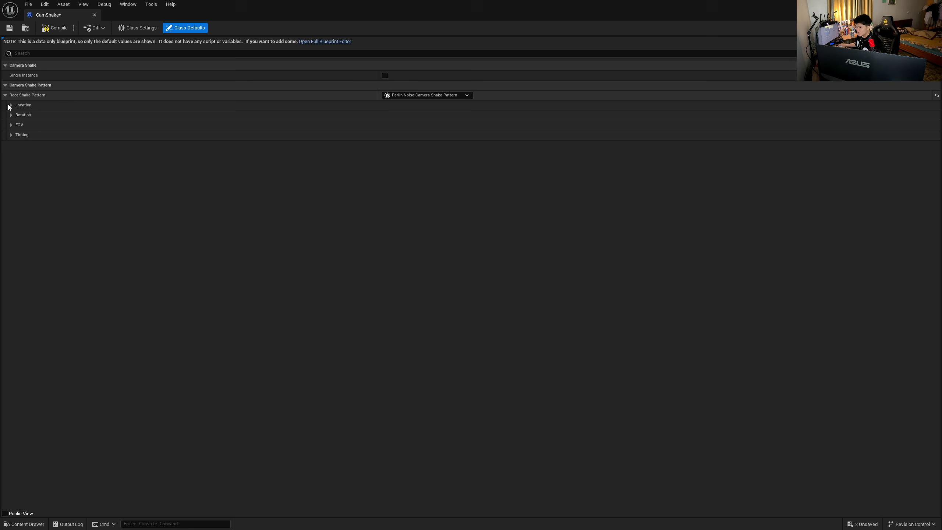
{"action": "left_click", "coordinate": [11, 135]}
{"action": "left_click", "coordinate": [11, 124]}
{"action": "left_click", "coordinate": [11, 116]}
{"action": "left_click", "coordinate": [11, 104]}
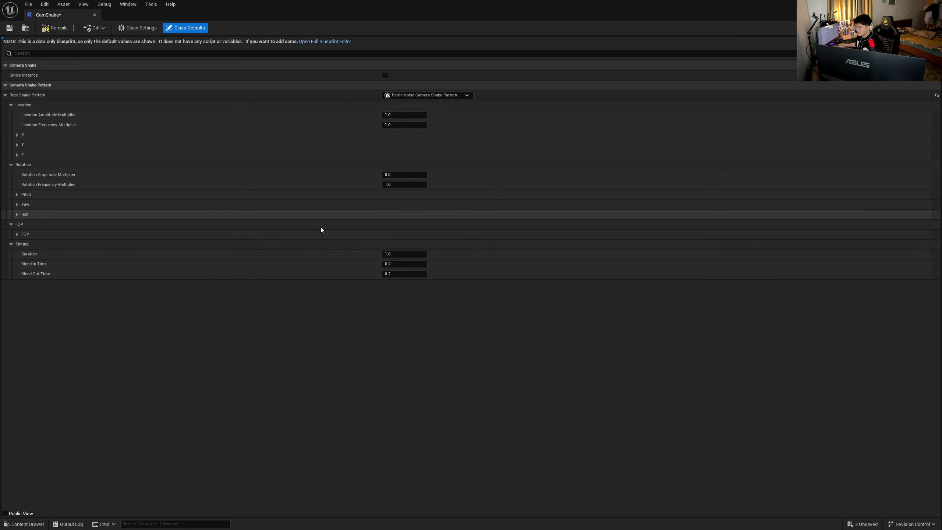
{"action": "left_click", "coordinate": [402, 254]}
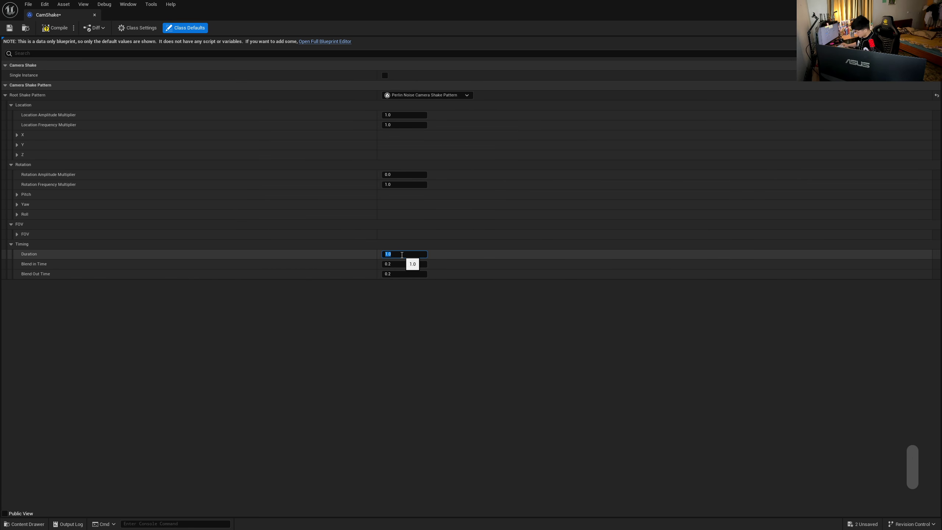
{"action": "type", "text": "0"}
{"action": "key", "text": "Return"}
- Shrink the CamShake editor window beside the viewport and add a CamShake camera shake track to the CineCameraActor's CameraComponent
{"action": "left_click_drag", "start_coordinate": [467, 4], "coordinate": [670, 92]}
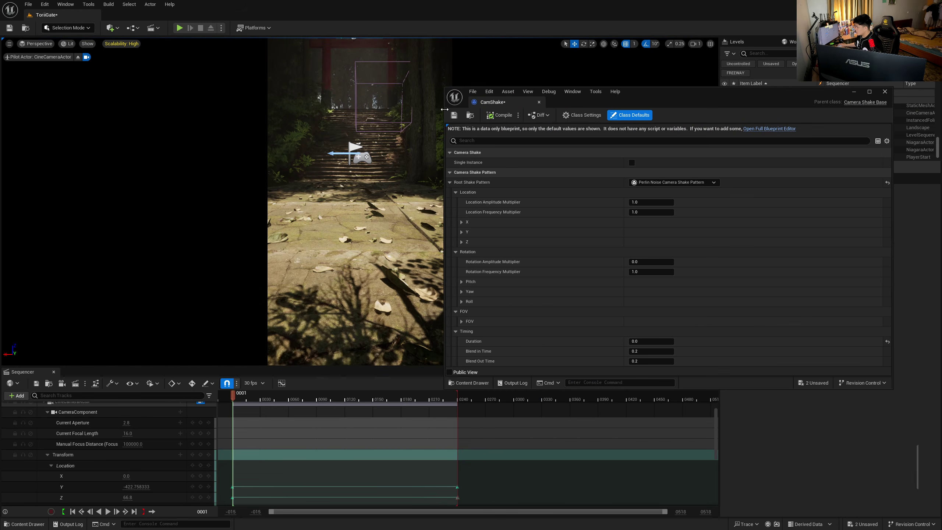
{"action": "left_click_drag", "start_coordinate": [444, 109], "coordinate": [516, 109]}
{"action": "scroll", "coordinate": [105, 452], "scroll_direction": "up", "scroll_amount": 2}
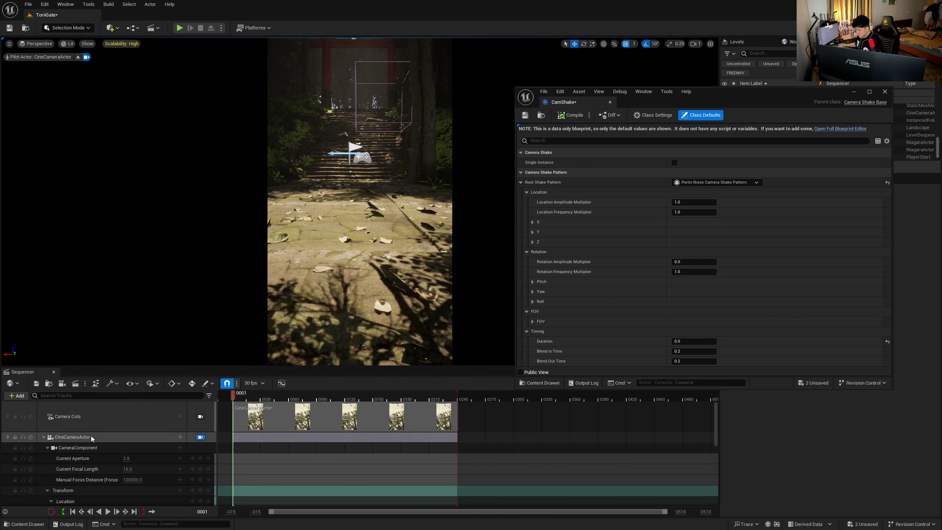
{"action": "left_click", "coordinate": [106, 450]}
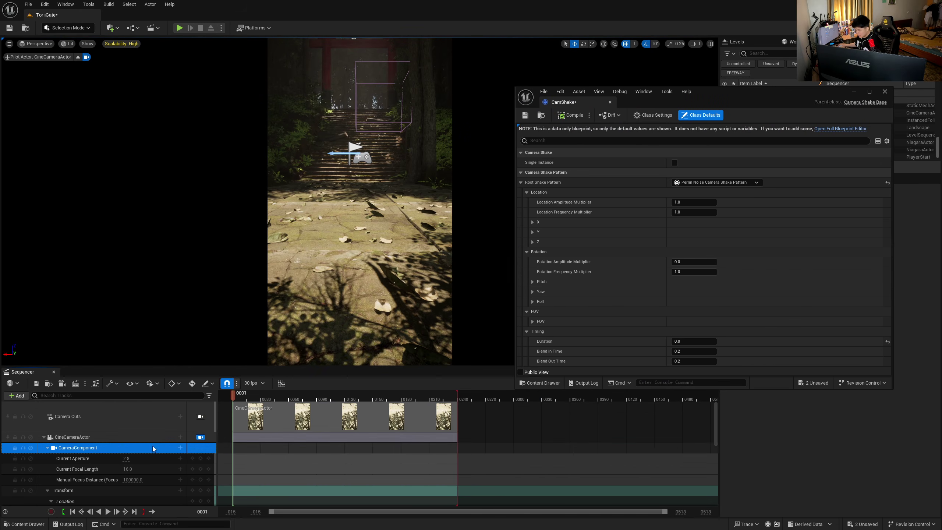
{"action": "left_click", "coordinate": [180, 448]}
{"action": "left_click", "coordinate": [180, 448]}
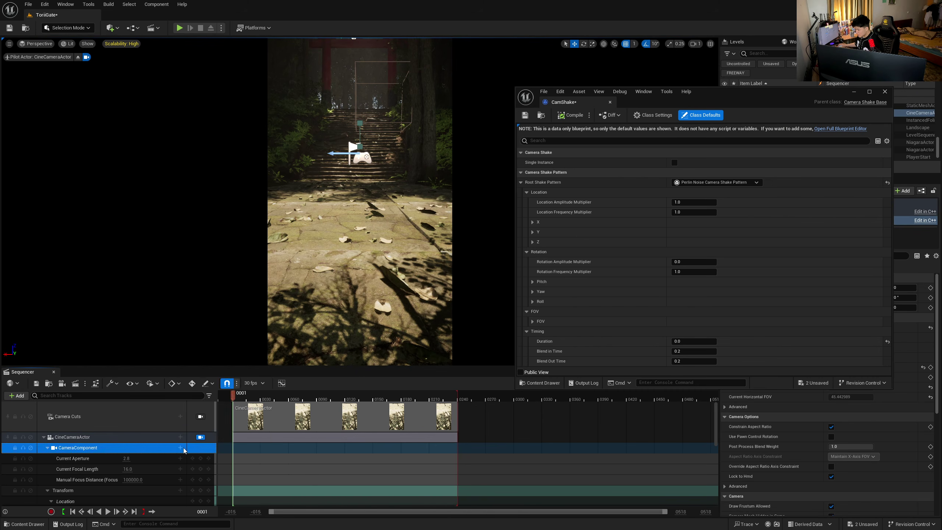
{"action": "left_click", "coordinate": [181, 448]}
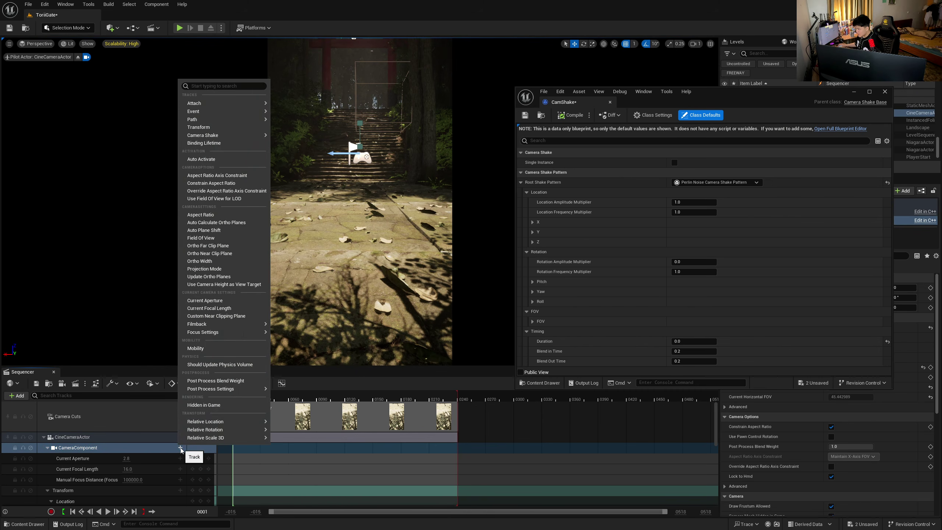
{"action": "mouse_move", "coordinate": [267, 139]}
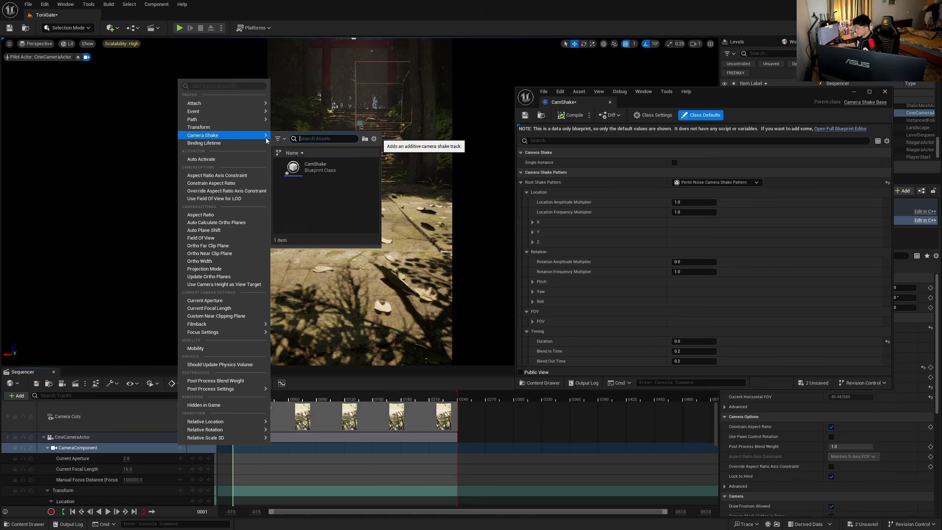
{"action": "left_click", "coordinate": [303, 168]}
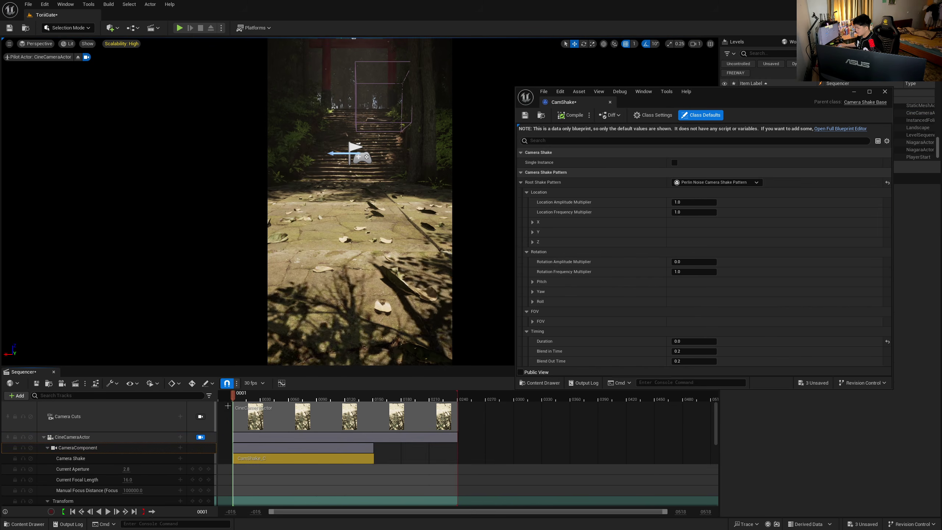
- Extend the CamShake section to the end of the playback range and play the sequence to preview the shake
{"action": "left_click_drag", "start_coordinate": [374, 459], "coordinate": [447, 460]}
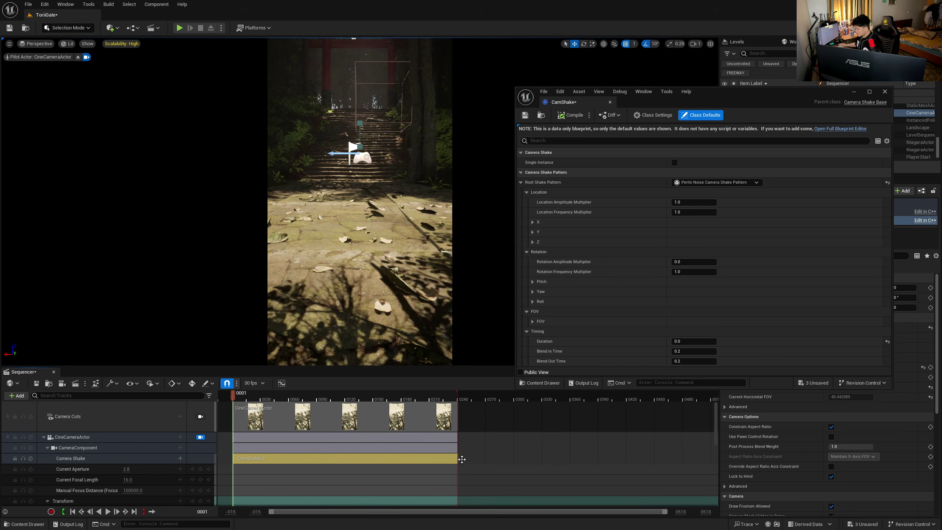
{"action": "key", "text": "space"}
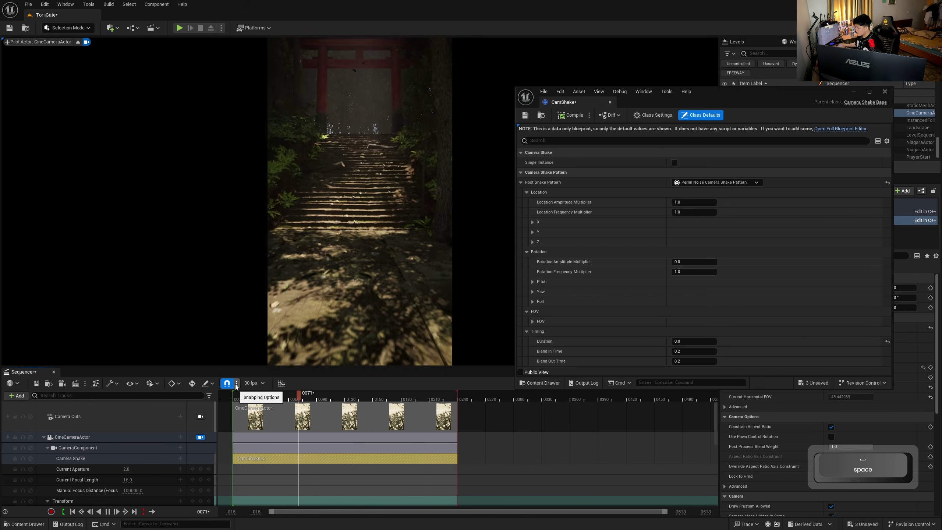
{"action": "key", "text": "space"}
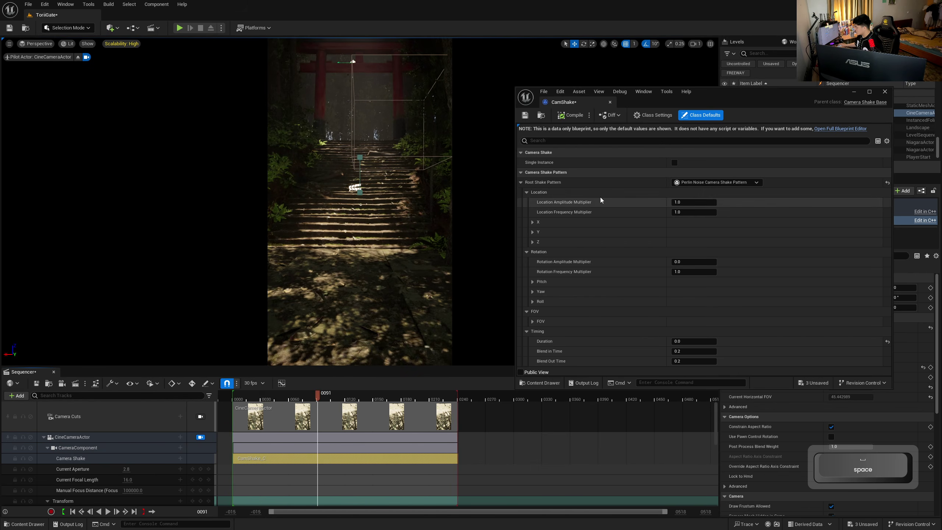
- Set CamShake's Rotation Amplitude Multiplier to 1 and play back the sequence to preview the rotational shake
{"action": "left_click", "coordinate": [684, 261]}
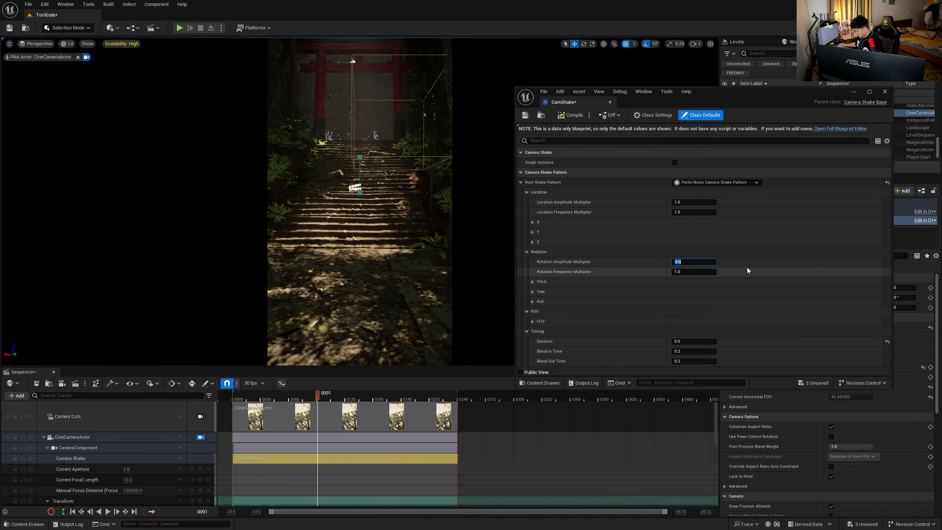
{"action": "type", "text": "1"}
{"action": "key", "text": "Return"}
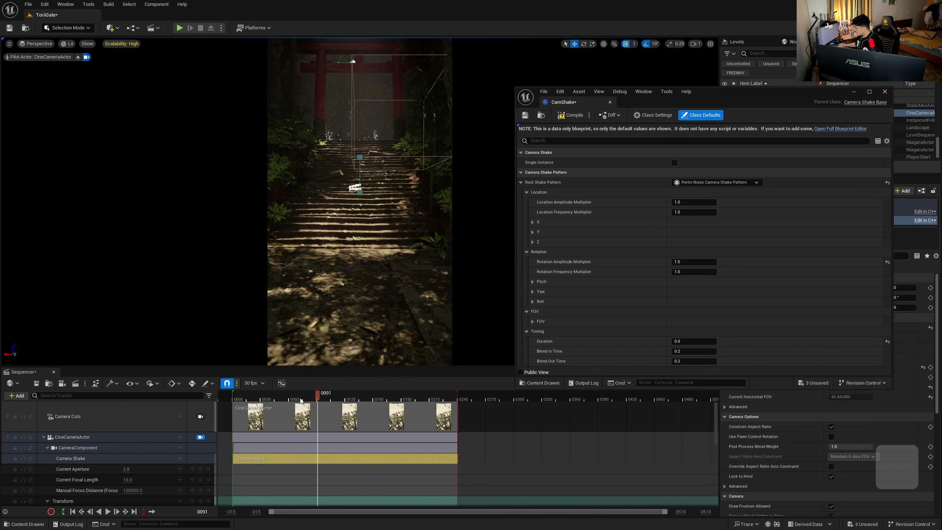
{"action": "left_click", "coordinate": [274, 396]}
{"action": "key", "text": "space"}
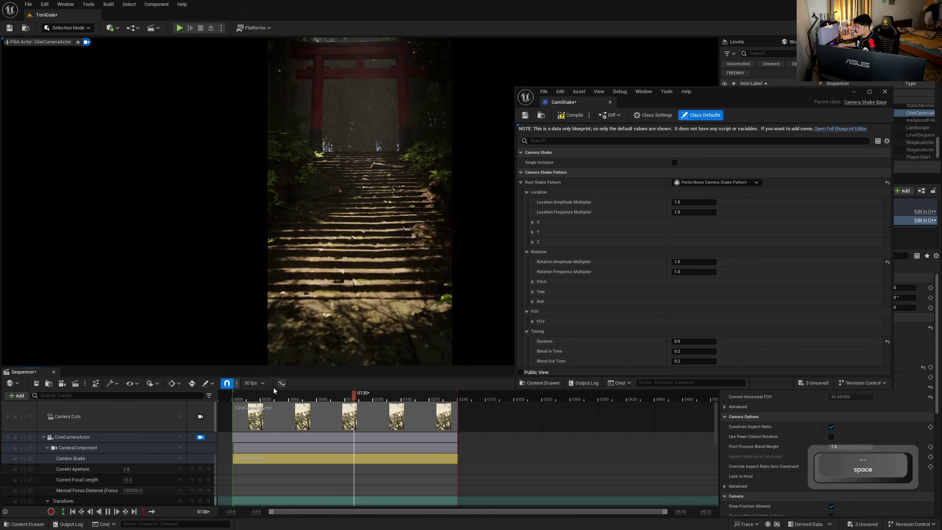
{"action": "key", "text": "space"}
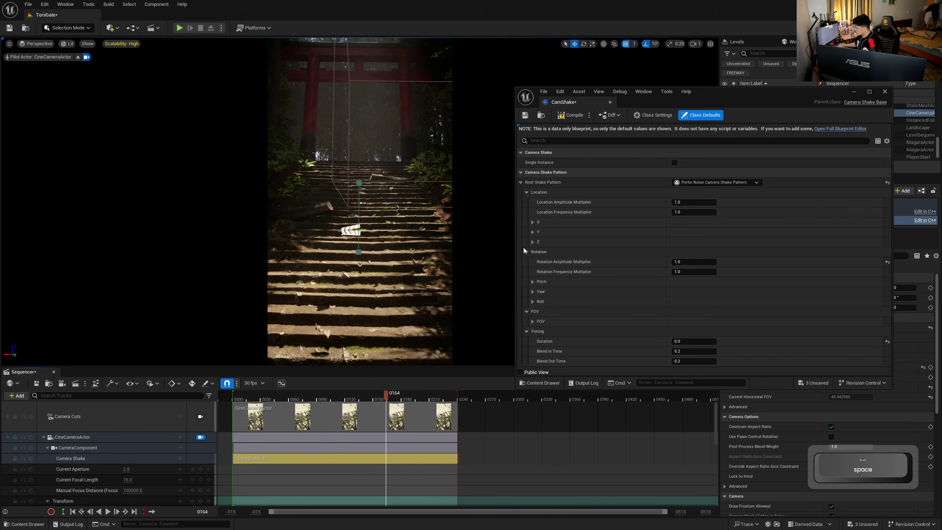
- Expand the Pitch, Yaw and Roll settings, compile and save CamShake, and close its editor
{"action": "left_click", "coordinate": [533, 281]}
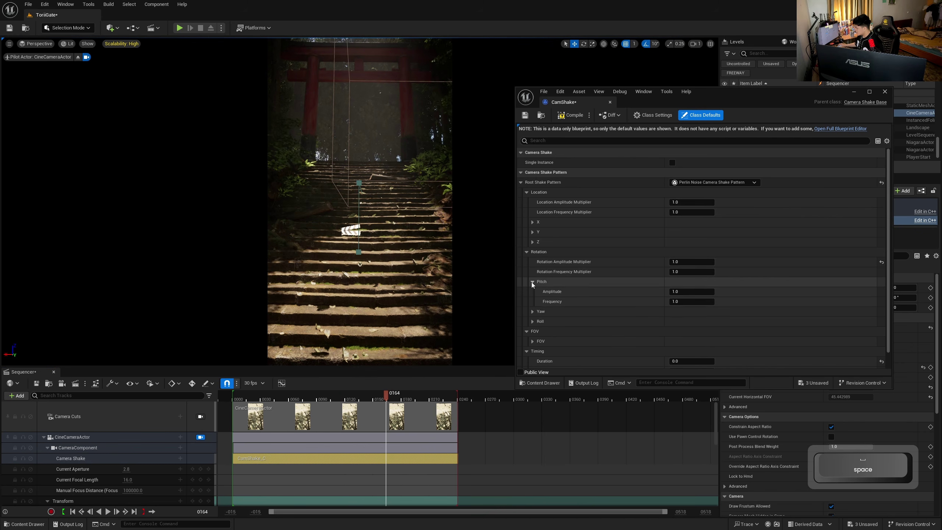
{"action": "left_click", "coordinate": [532, 312]}
{"action": "left_click", "coordinate": [533, 341]}
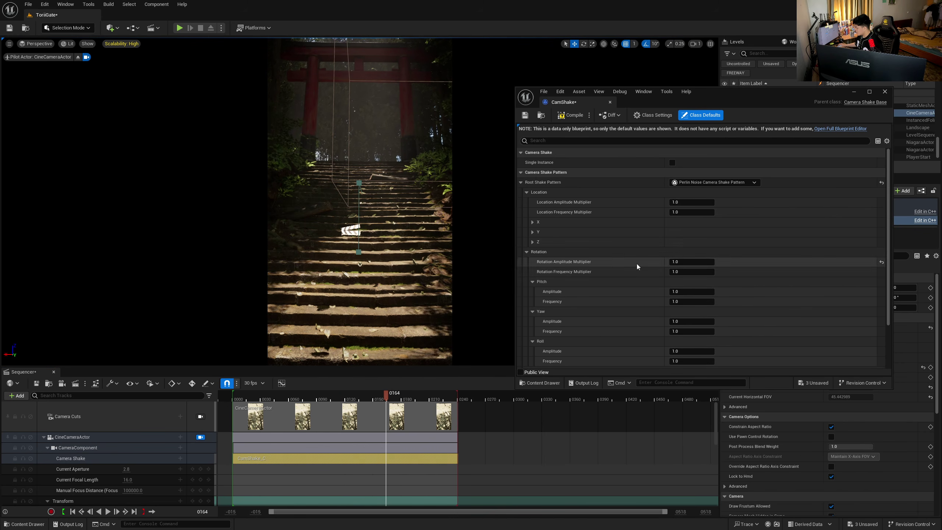
{"action": "left_click", "coordinate": [568, 115]}
{"action": "left_click", "coordinate": [526, 115]}
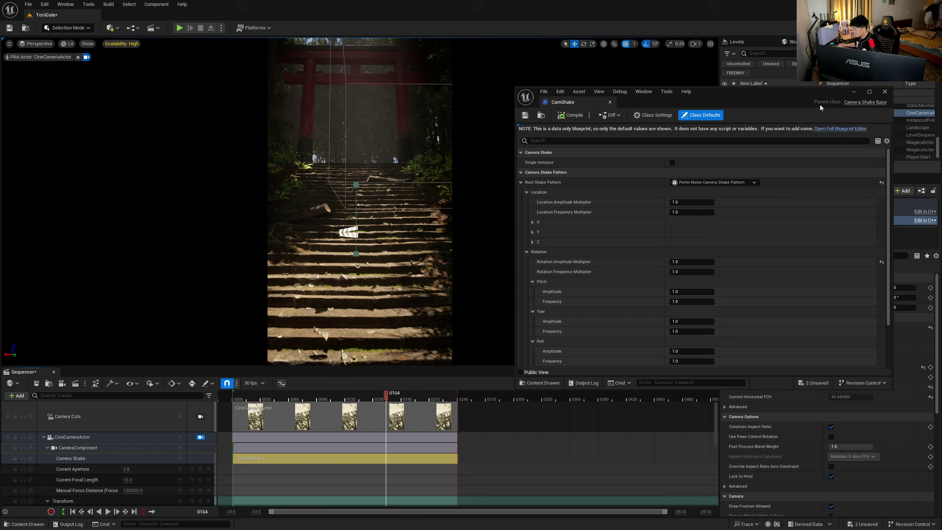
{"action": "left_click", "coordinate": [885, 91]}
- Play back the sequence from around frame 15 to check the camera shake, and save all unsaved changes
{"action": "left_click_drag", "start_coordinate": [385, 394], "coordinate": [247, 397]}
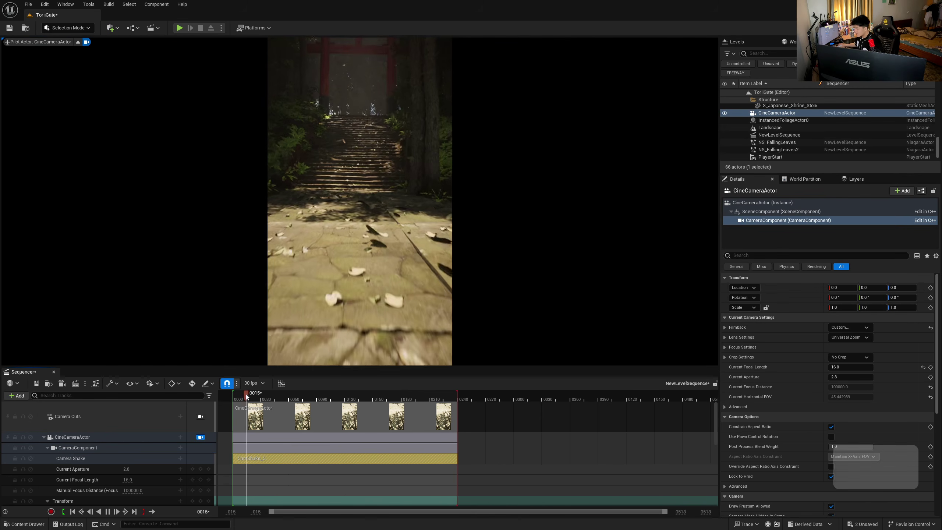
{"action": "key", "text": "space"}
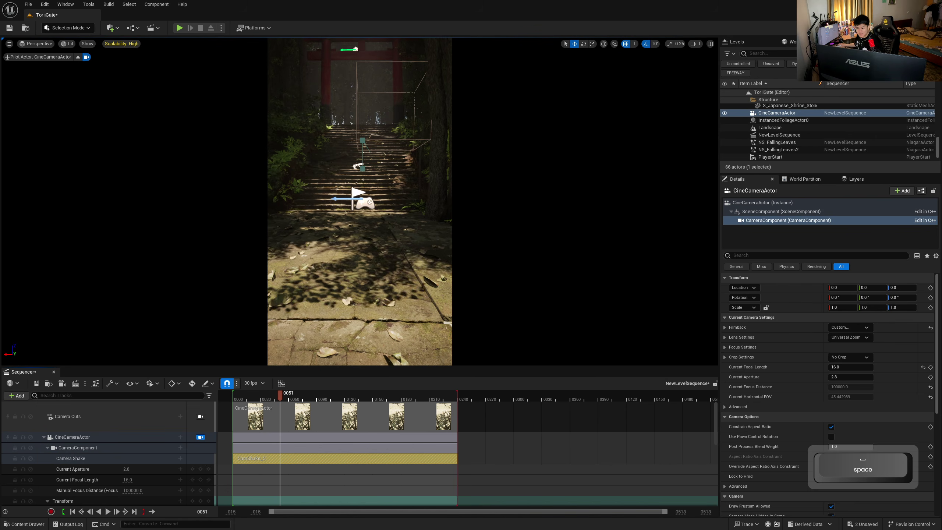
{"action": "key", "text": "ctrl+shift+s"}
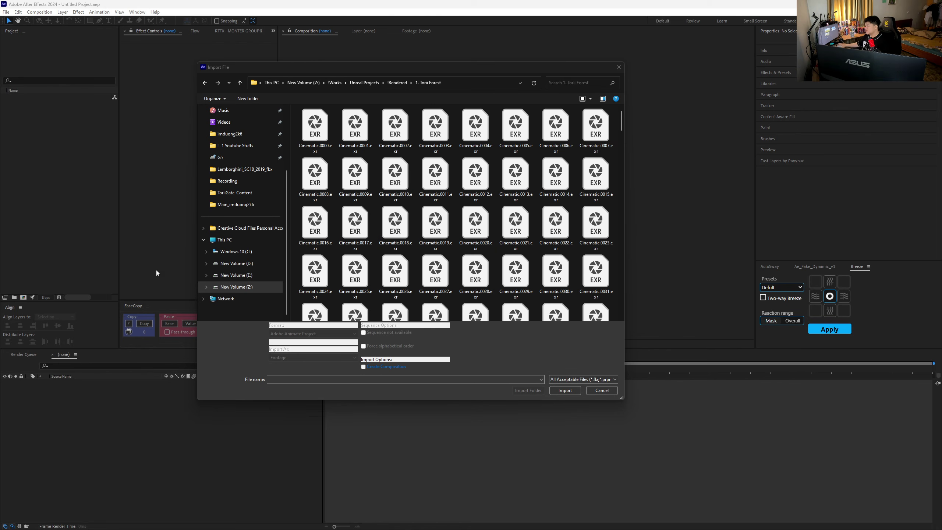
- Import Cinematic.0000.exr as an EXR image sequence and create a composition from the footage
{"action": "left_click", "coordinate": [302, 139]}
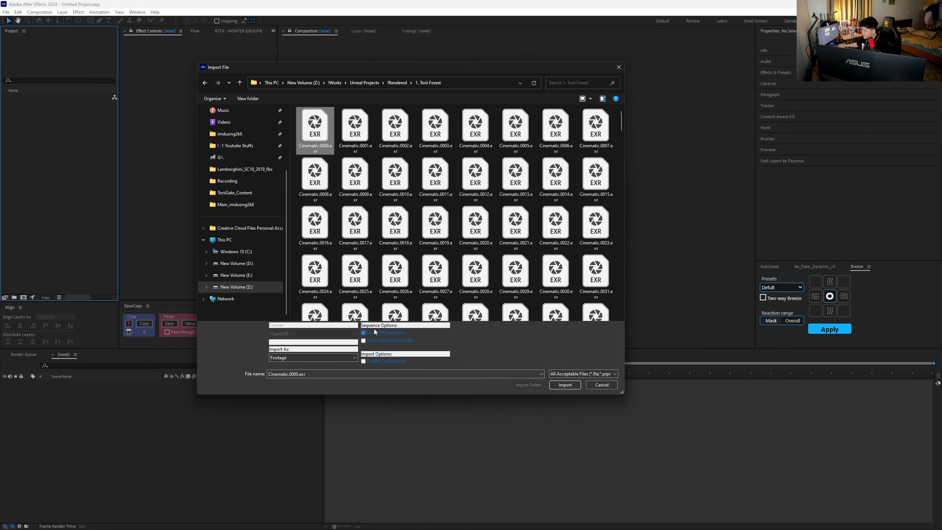
{"action": "left_click", "coordinate": [560, 385]}
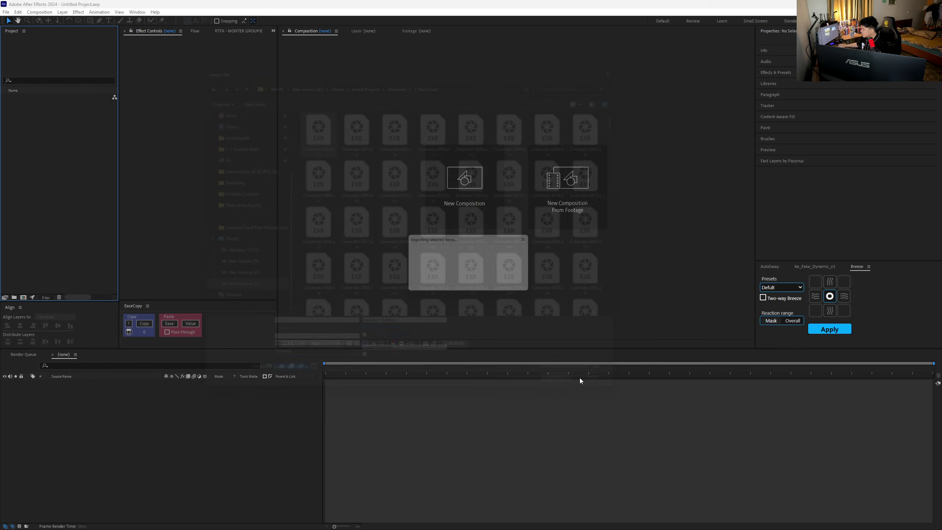
{"action": "left_click_drag", "start_coordinate": [169, 436], "coordinate": [171, 437]}
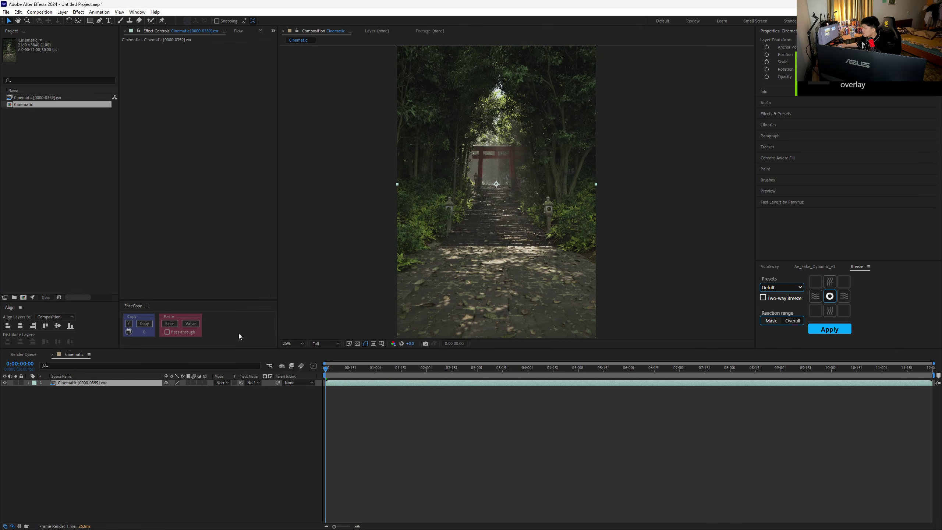
- Fit the composition in the viewer and enlarge the viewer by shrinking the timeline area
{"action": "left_click", "coordinate": [293, 343]}
{"action": "left_click", "coordinate": [300, 359]}
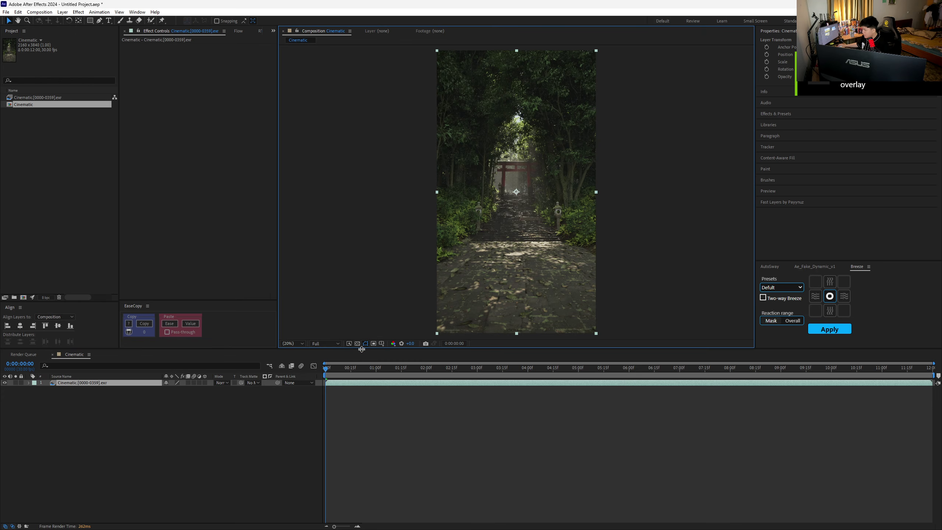
{"action": "left_click_drag", "start_coordinate": [362, 350], "coordinate": [364, 393]}
- Add an adjustment layer above the Cinematic footage and apply the Sharpen effect to it
{"action": "left_click", "coordinate": [143, 469]}
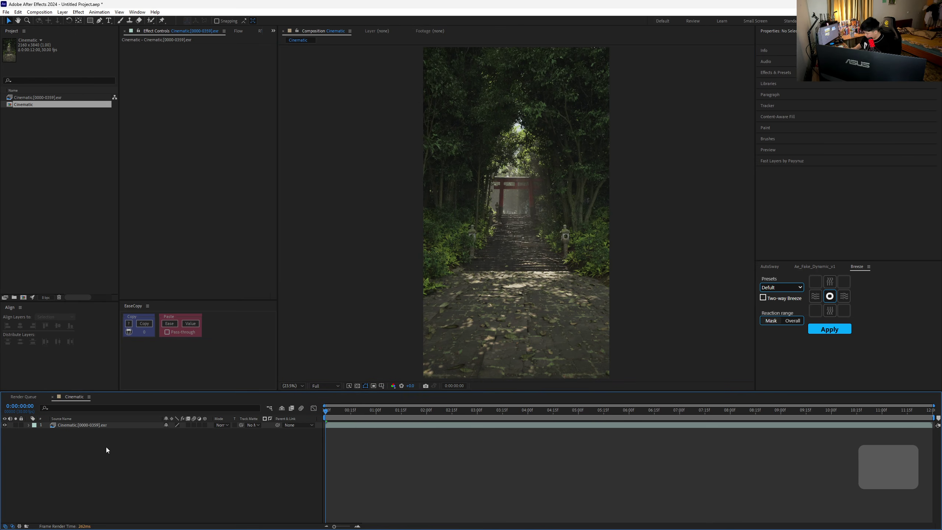
{"action": "key", "text": "ctrl+alt+y"}
{"action": "key", "text": "ctrl+space"}
{"action": "type", "text": "shar"}
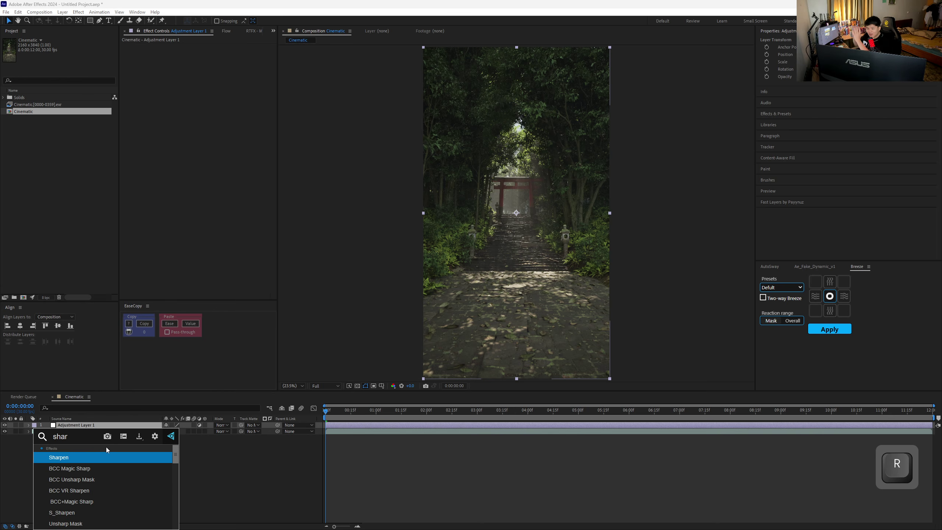
{"action": "key", "text": "Return"}
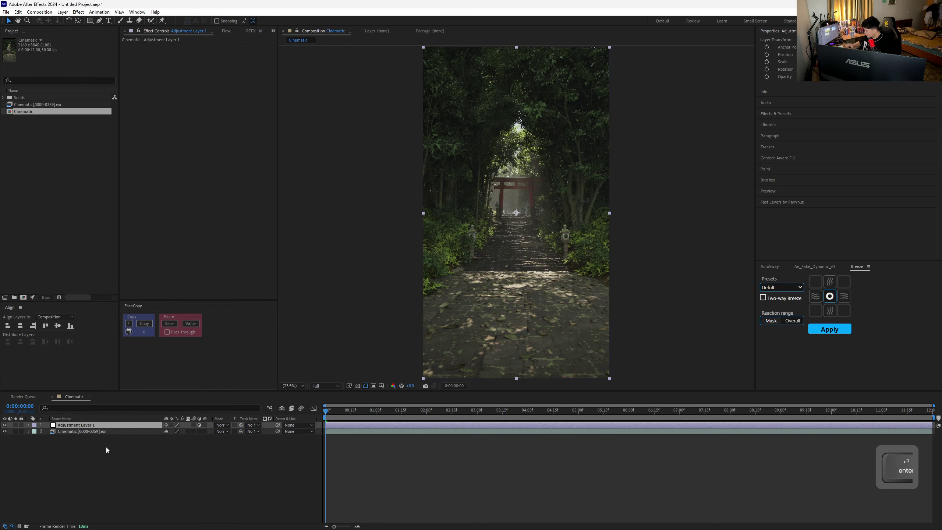
- Set the Sharpen Amount to 25 and toggle the effect to compare the stone lantern with and without it
{"action": "scroll", "coordinate": [353, 229], "scroll_direction": "up", "scroll_amount": 7}
{"action": "middle_click_drag", "start_coordinate": [353, 229], "coordinate": [473, 223]}
{"action": "scroll", "coordinate": [441, 209], "scroll_direction": "up", "scroll_amount": 1}
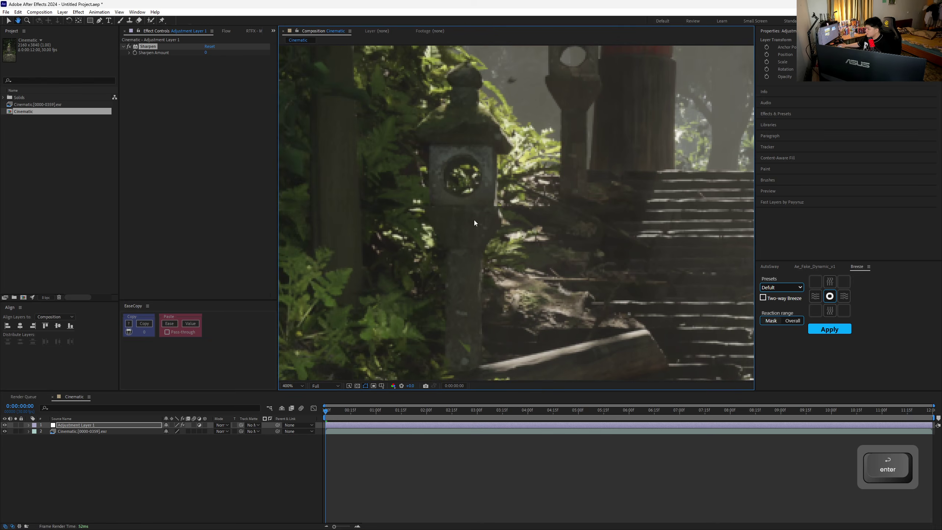
{"action": "left_click", "coordinate": [205, 53]}
{"action": "type", "text": "25"}
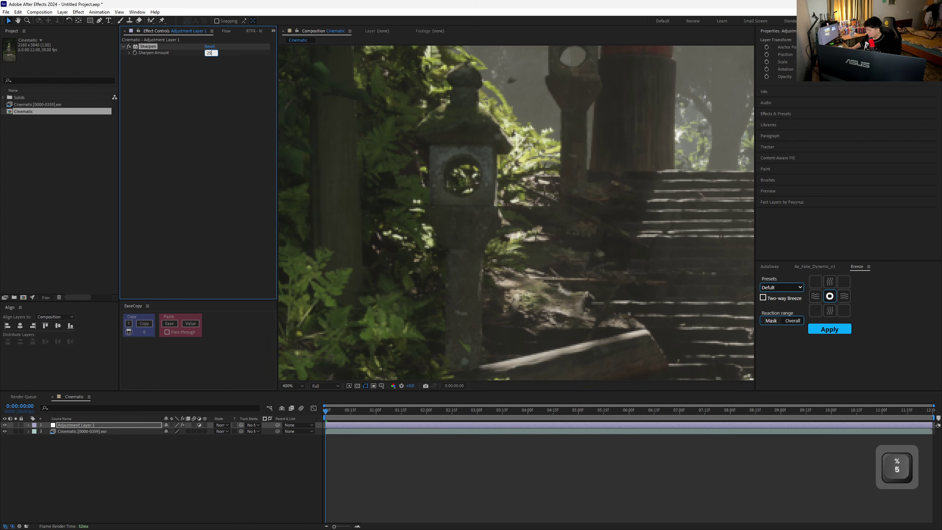
{"action": "key", "text": "Return"}
{"action": "middle_click_drag", "start_coordinate": [451, 160], "coordinate": [452, 161]}
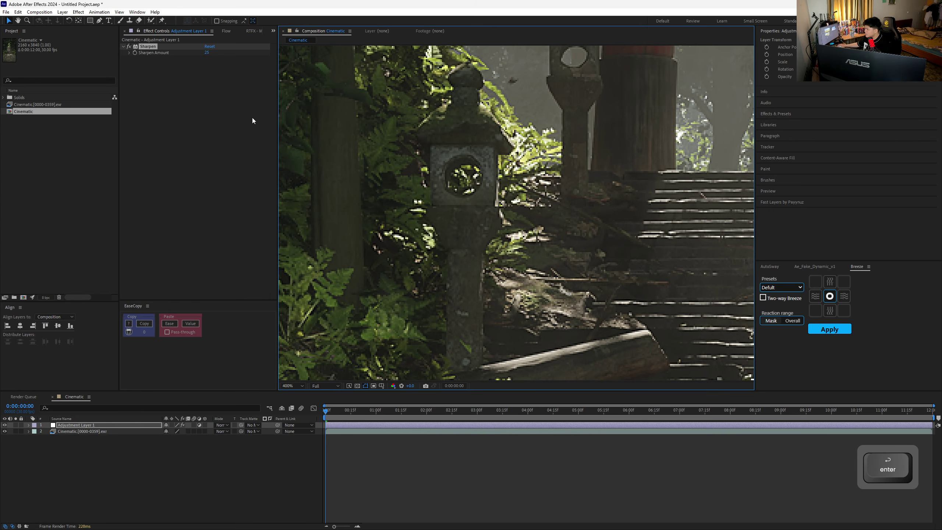
{"action": "left_click", "coordinate": [129, 47]}
{"action": "left_click", "coordinate": [128, 47]}
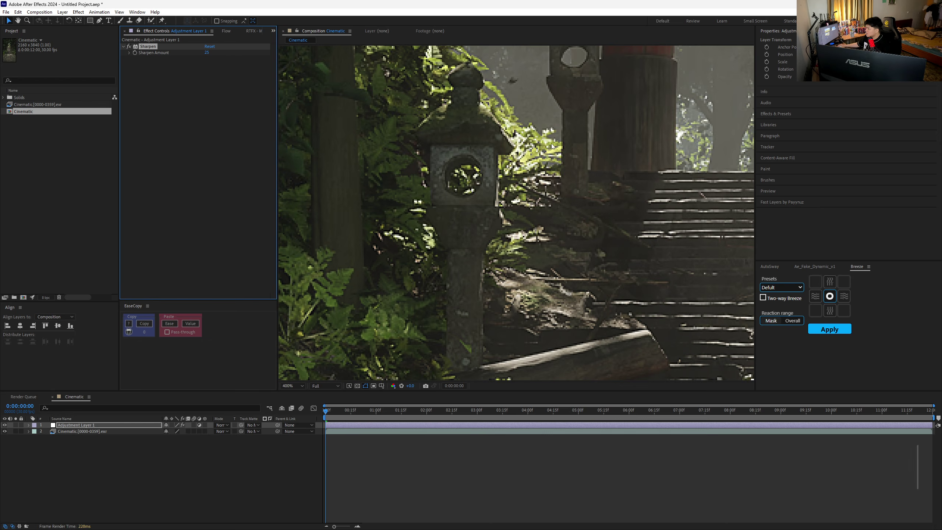
- Examine the sharpened torii gate, stairs and trees, and fit the whole frame in the viewer
{"action": "scroll", "coordinate": [516, 127], "scroll_direction": "down", "scroll_amount": 4}
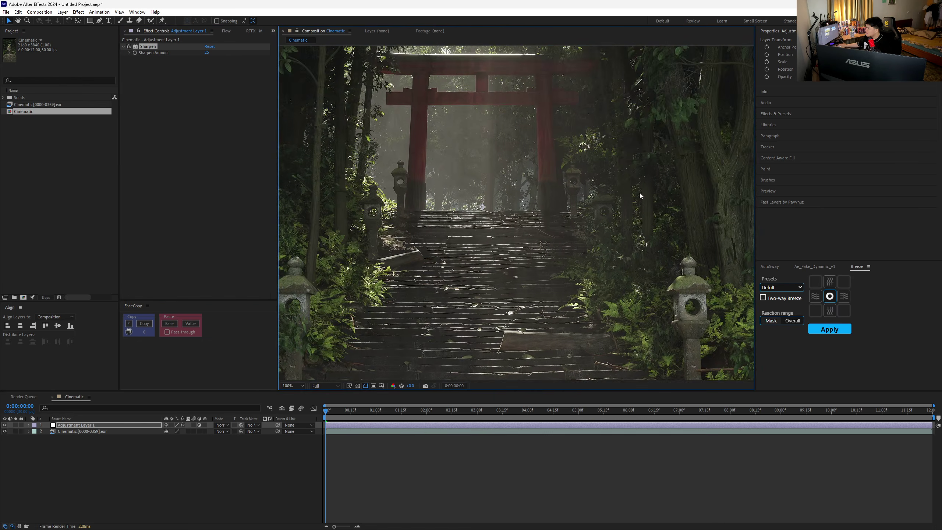
{"action": "middle_click_drag", "start_coordinate": [486, 252], "coordinate": [535, 85]}
{"action": "middle_click_drag", "start_coordinate": [431, 314], "coordinate": [526, 277]}
{"action": "scroll", "coordinate": [526, 278], "scroll_direction": "down", "scroll_amount": 1}
{"action": "middle_click_drag", "start_coordinate": [562, 161], "coordinate": [537, 234]}
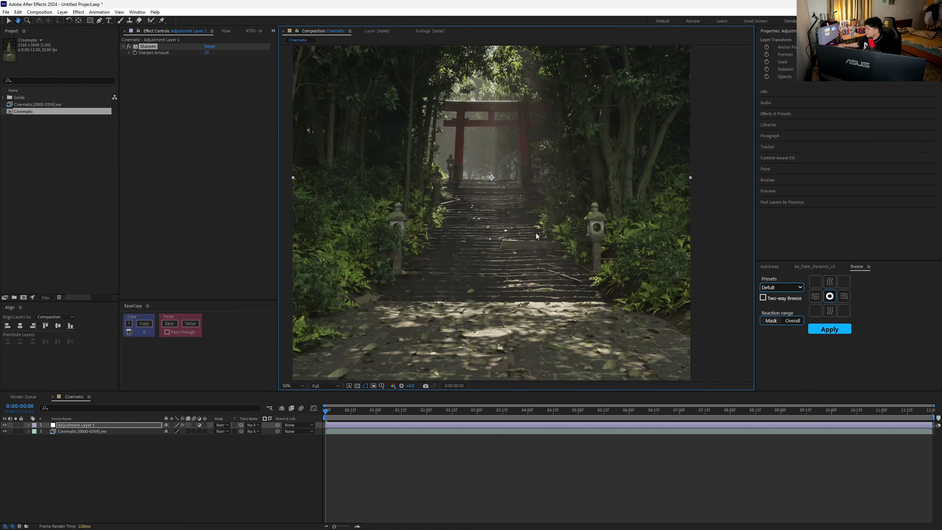
{"action": "middle_click_drag", "start_coordinate": [592, 142], "coordinate": [617, 231]}
{"action": "left_click", "coordinate": [292, 386]}
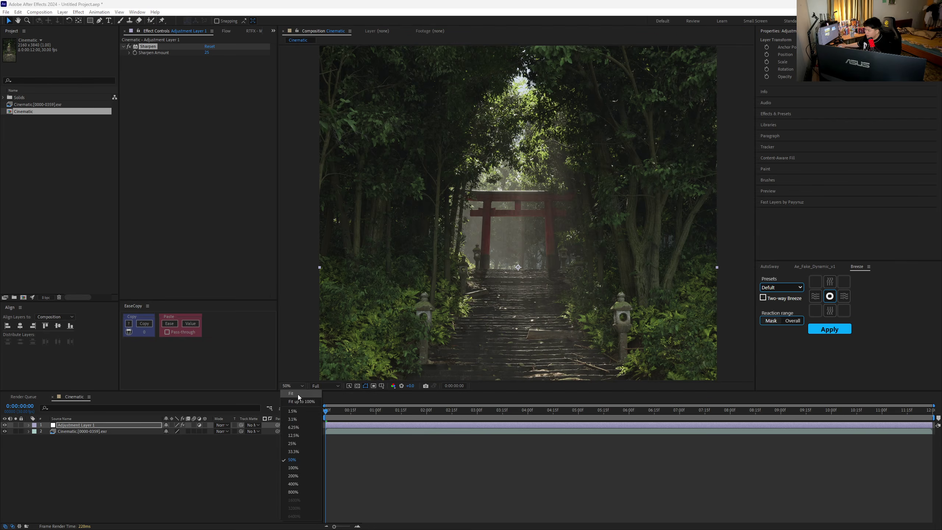
{"action": "left_click", "coordinate": [299, 400]}
{"action": "left_click", "coordinate": [334, 244]}
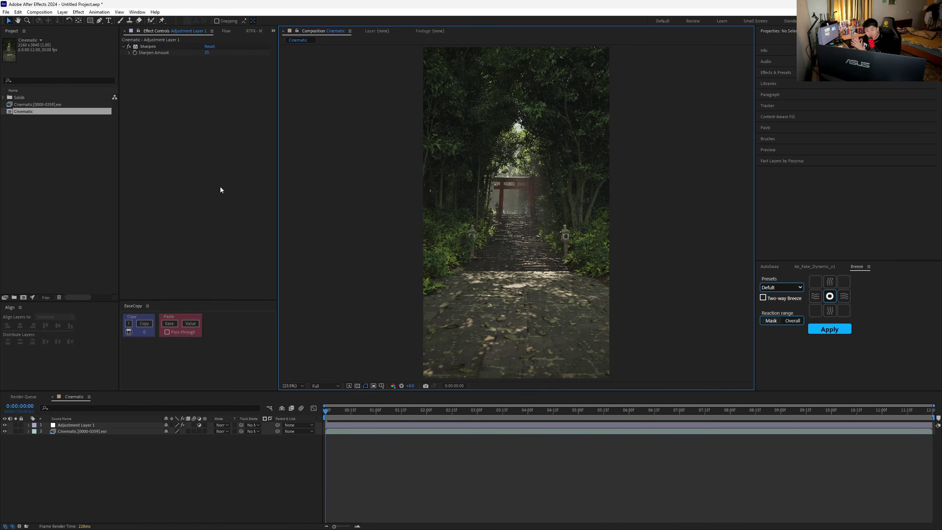
- Apply the Magic Bullet Looks effect to the adjustment layer
{"action": "left_click", "coordinate": [204, 177]}
{"action": "key", "text": "ctrl+space"}
{"action": "left_click", "coordinate": [117, 426]}
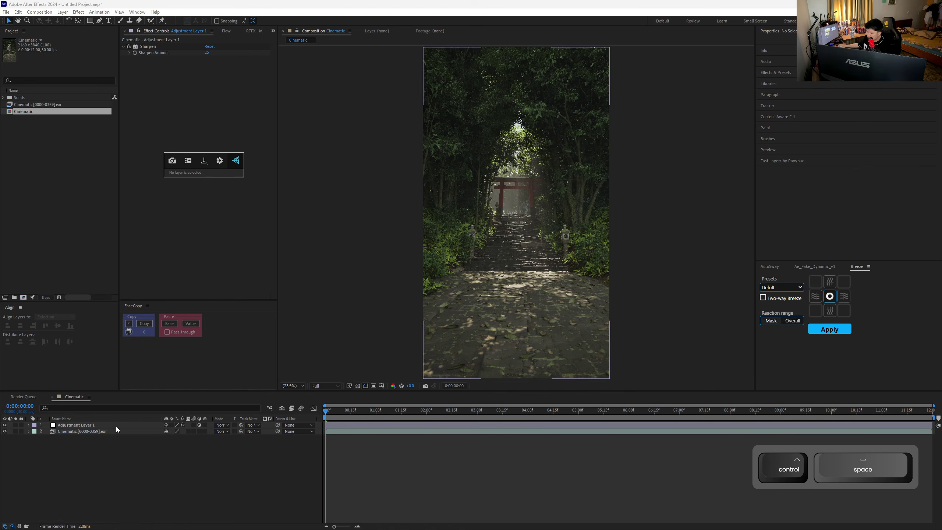
{"action": "key", "text": "ctrl+space"}
{"action": "type", "text": "look"}
{"action": "key", "text": "Return"}
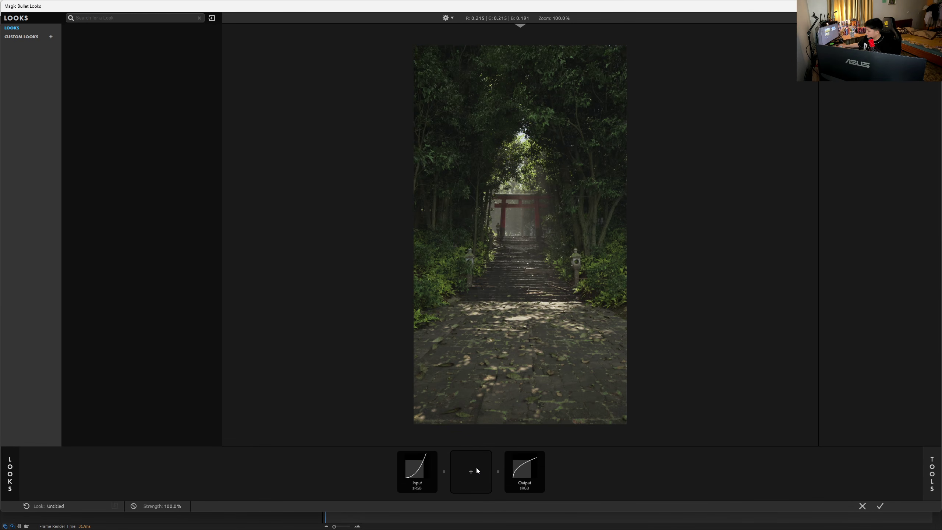
- Apply the Fountain of Youth look from the Enhancements category in the Looks editor
{"action": "left_click", "coordinate": [471, 471]}
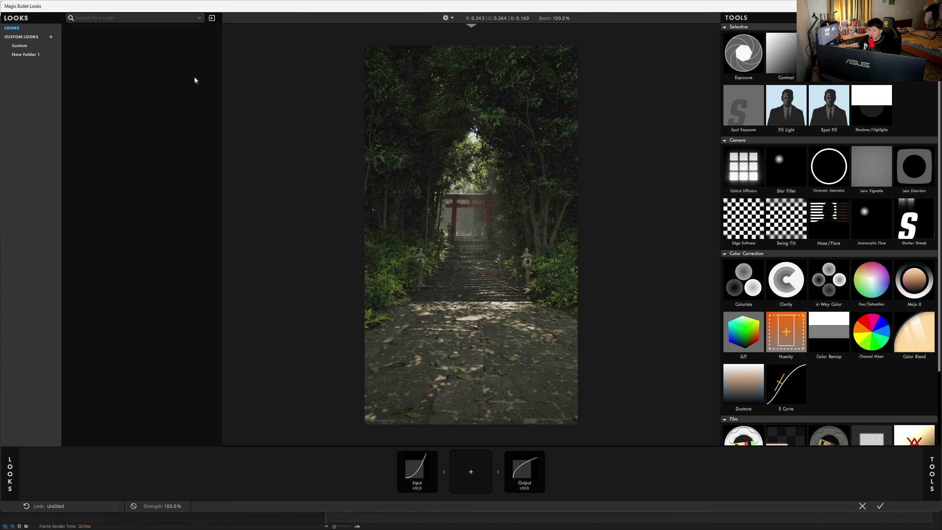
{"action": "left_click", "coordinate": [403, 136]}
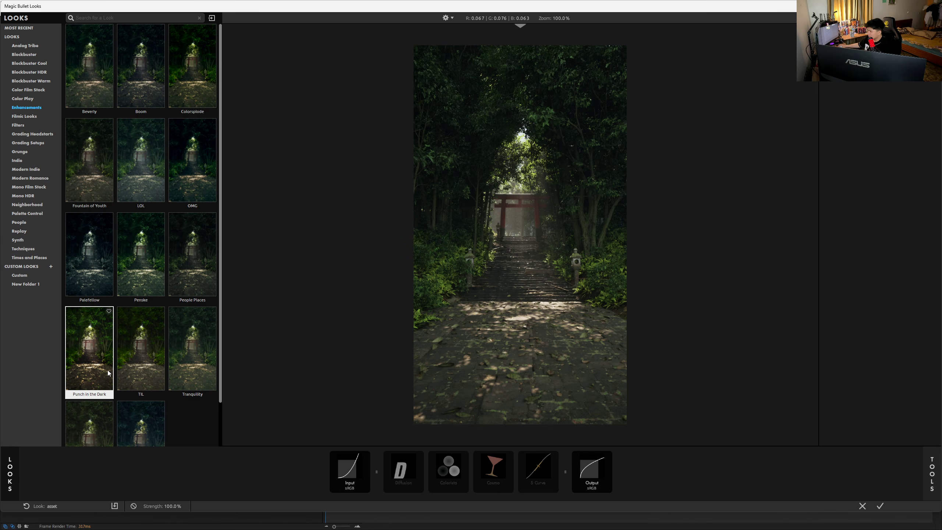
{"action": "left_click", "coordinate": [93, 178]}
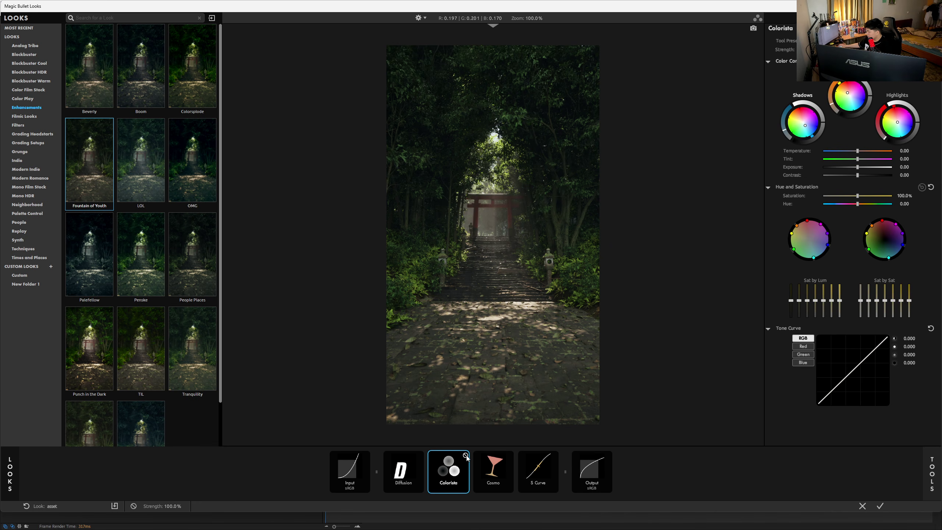
- Compare the Cosmo and S Curve tools on and off, and raise the S Curve contrast to about 1.297
{"action": "left_click", "coordinate": [507, 463]}
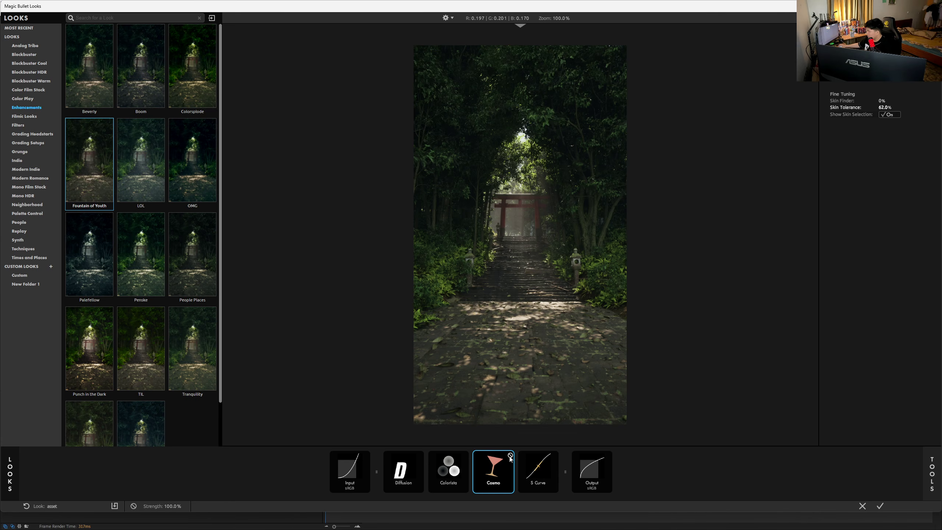
{"action": "left_click", "coordinate": [541, 479]}
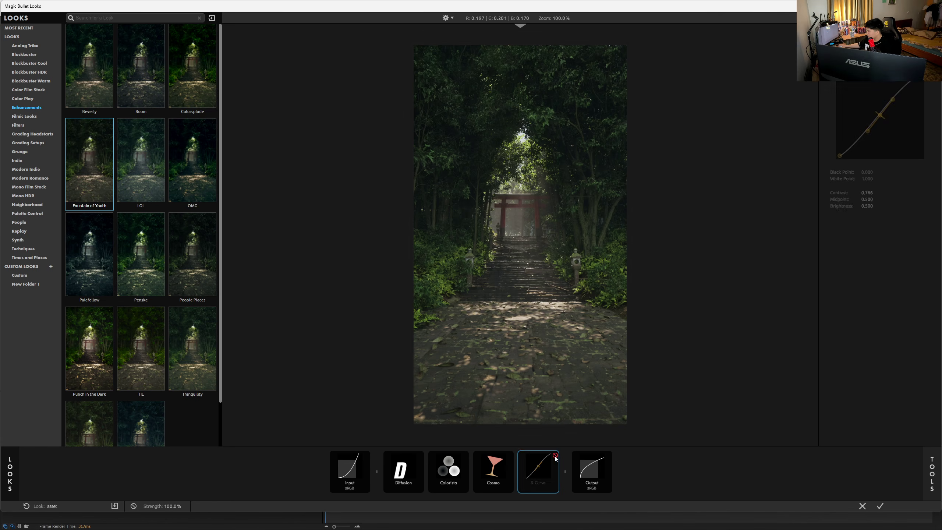
{"action": "left_click_drag", "start_coordinate": [894, 108], "coordinate": [898, 98]}
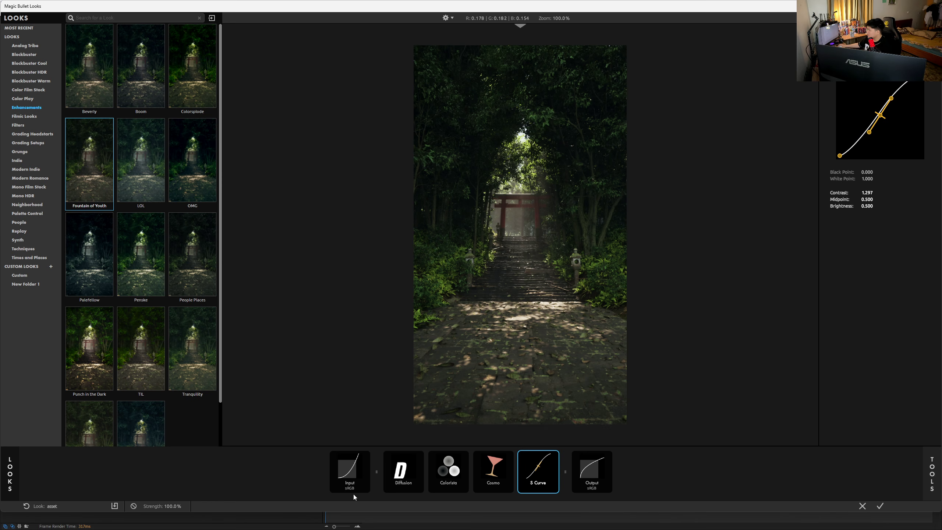
- Replace the Diffusion tool in the look with Optical Diffusion from the Camera tools
{"action": "left_click", "coordinate": [410, 475]}
{"action": "key", "text": "Delete"}
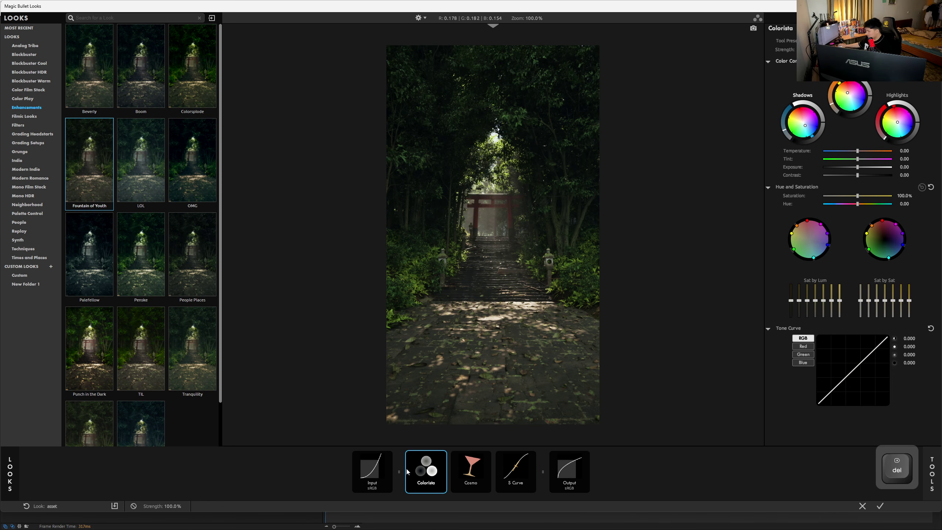
{"action": "key", "text": "t"}
{"action": "left_click_drag", "start_coordinate": [757, 172], "coordinate": [580, 319]}
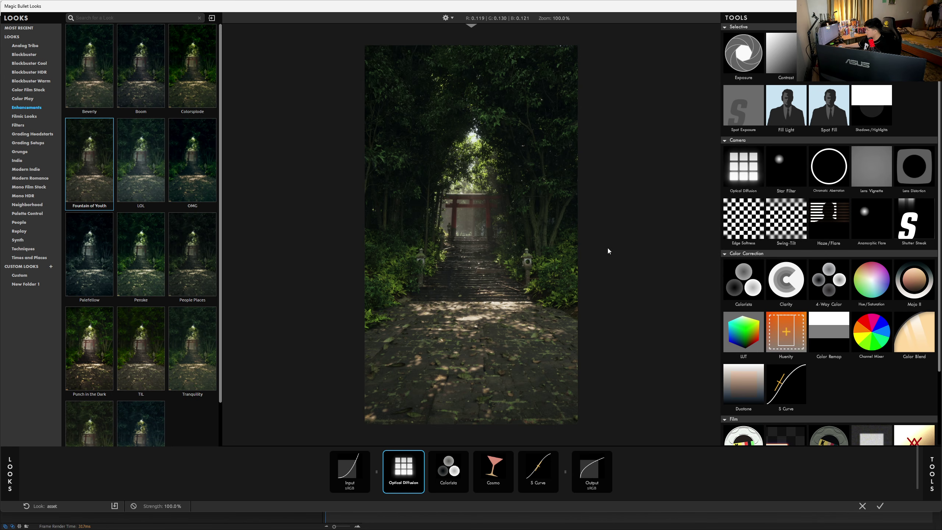
- Try adding a Lens Vignette to the look, and remove it
{"action": "left_click", "coordinate": [877, 184]}
{"action": "double_click", "coordinate": [876, 183]}
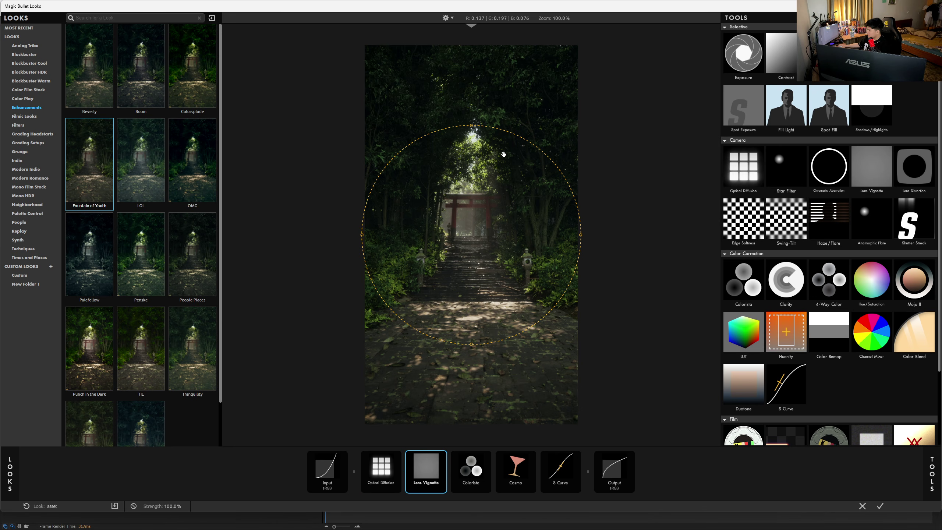
{"action": "key", "text": "Delete"}
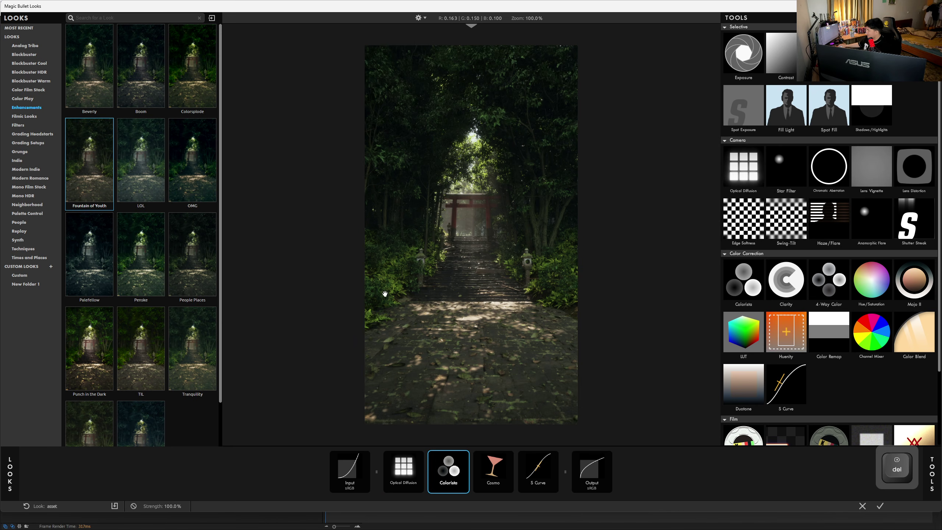
- Inspect the Optical Diffusion glow around the torii gate and accept the look onto the adjustment layer
{"action": "left_click", "coordinate": [413, 473]}
{"action": "key", "text": "t"}
{"action": "scroll", "coordinate": [484, 198], "scroll_direction": "up", "scroll_amount": 5}
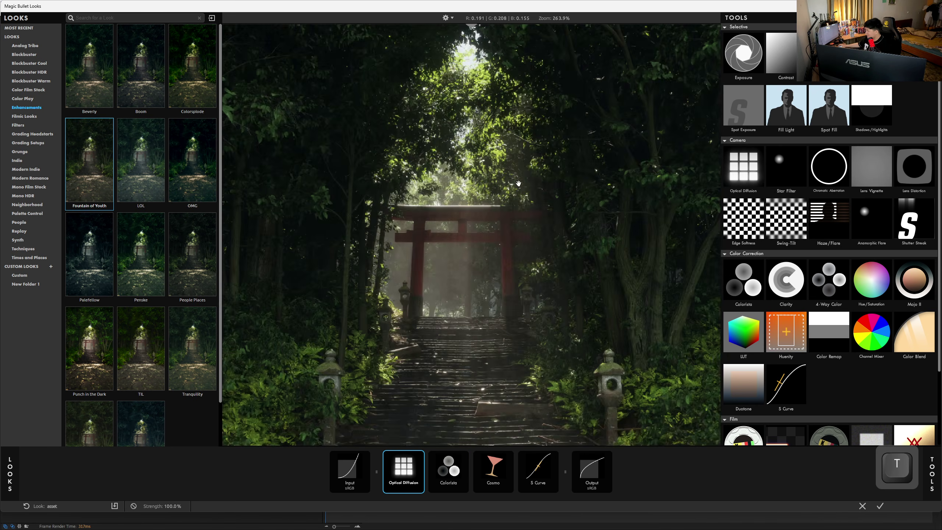
{"action": "key", "text": "t"}
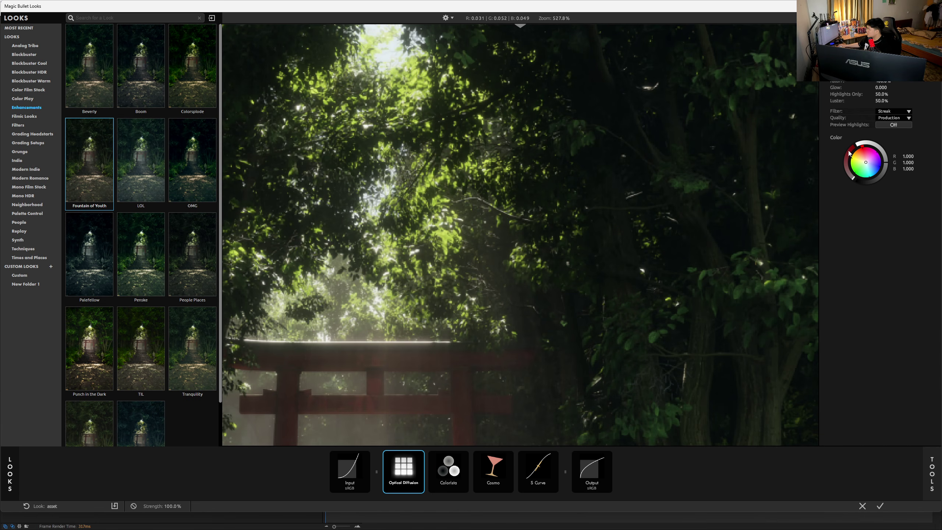
{"action": "left_click", "coordinate": [879, 505]}
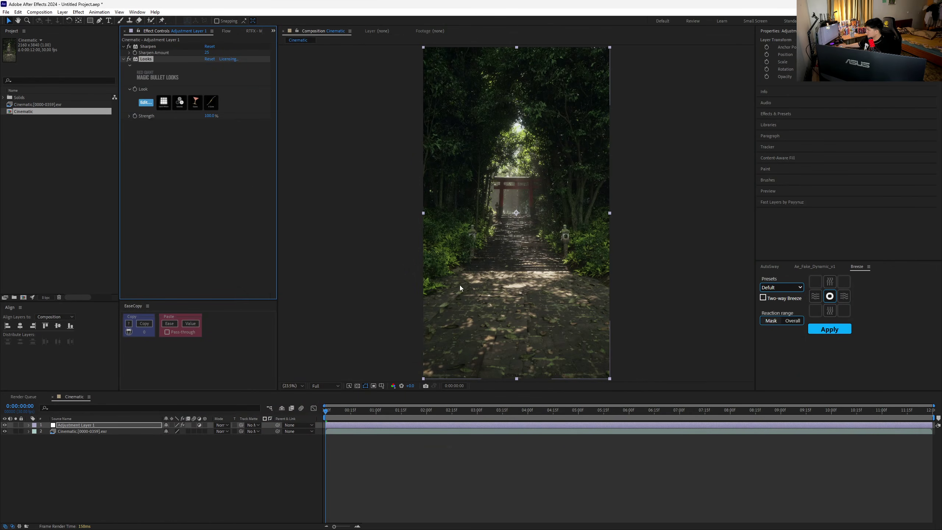
- Scrub through the composition to 0:00:07:29 to check the graded footage
{"action": "scroll", "coordinate": [487, 289], "scroll_direction": "up", "scroll_amount": 1}
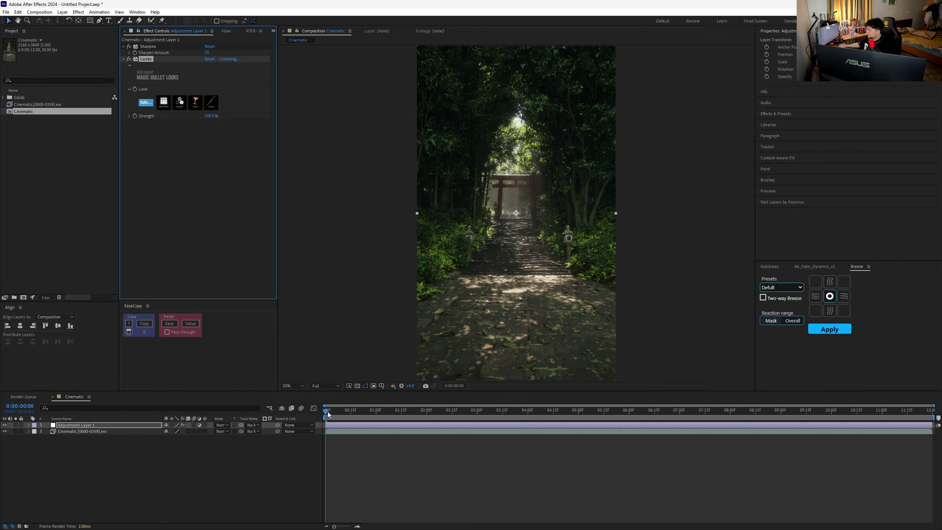
{"action": "left_click_drag", "start_coordinate": [350, 418], "coordinate": [585, 415]}
{"action": "left_click", "coordinate": [678, 413]}
{"action": "left_click", "coordinate": [729, 413]}
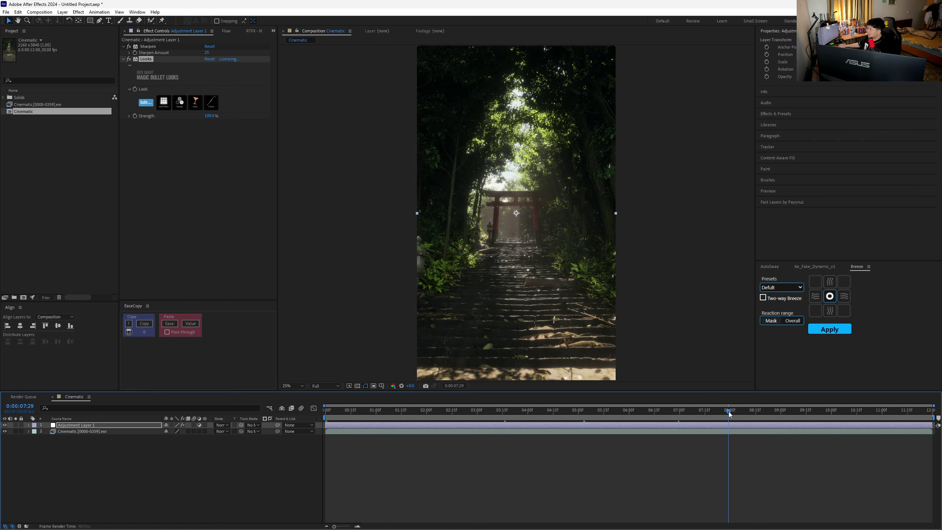